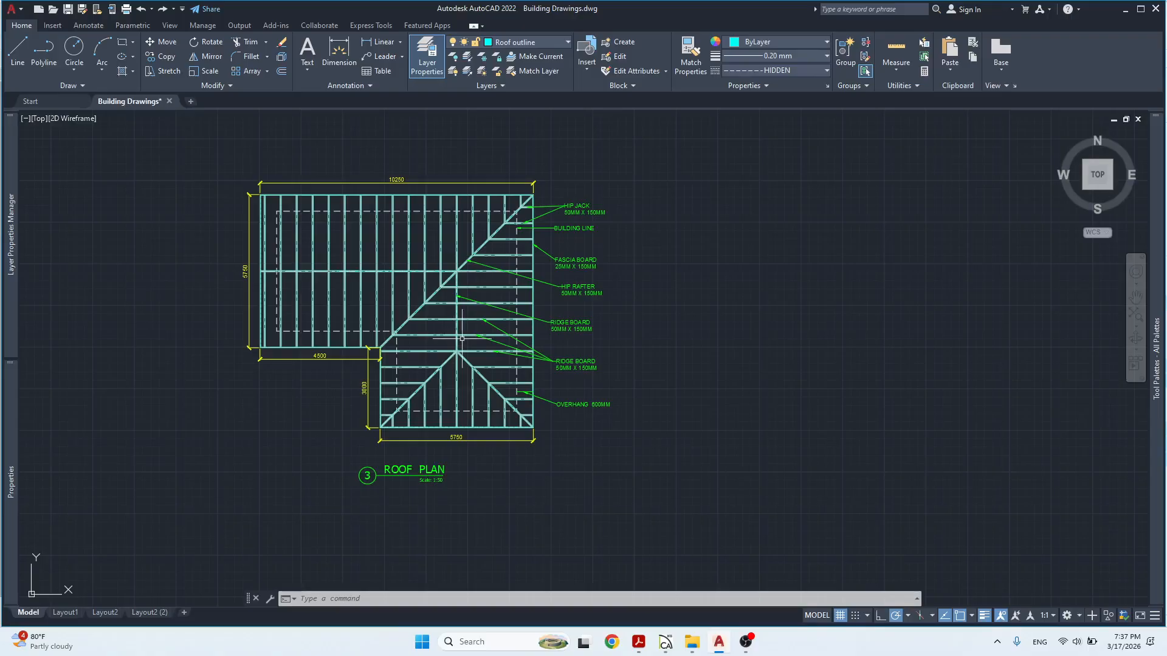
# Highlight the four hip rafters of the rectangular 9950 by 8300 roof plan, then clear the selection.
pyautogui.scroll(-4, 462, 338)
pyautogui.scroll(-3, 401, 311)
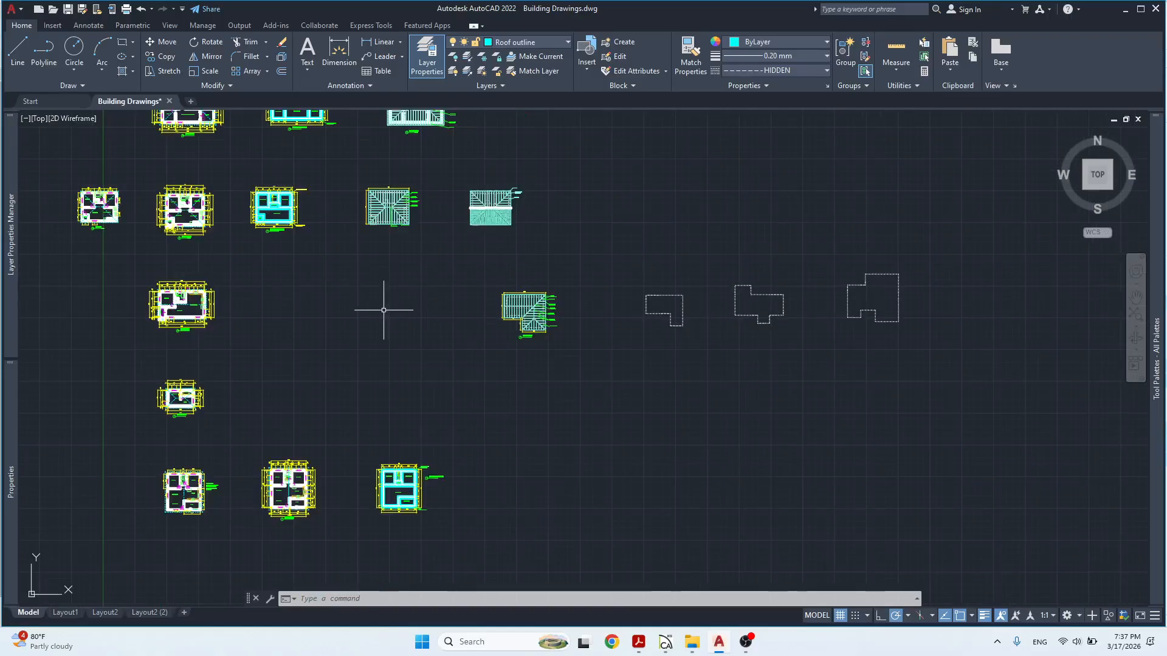
pyautogui.scroll(5, 407, 280)
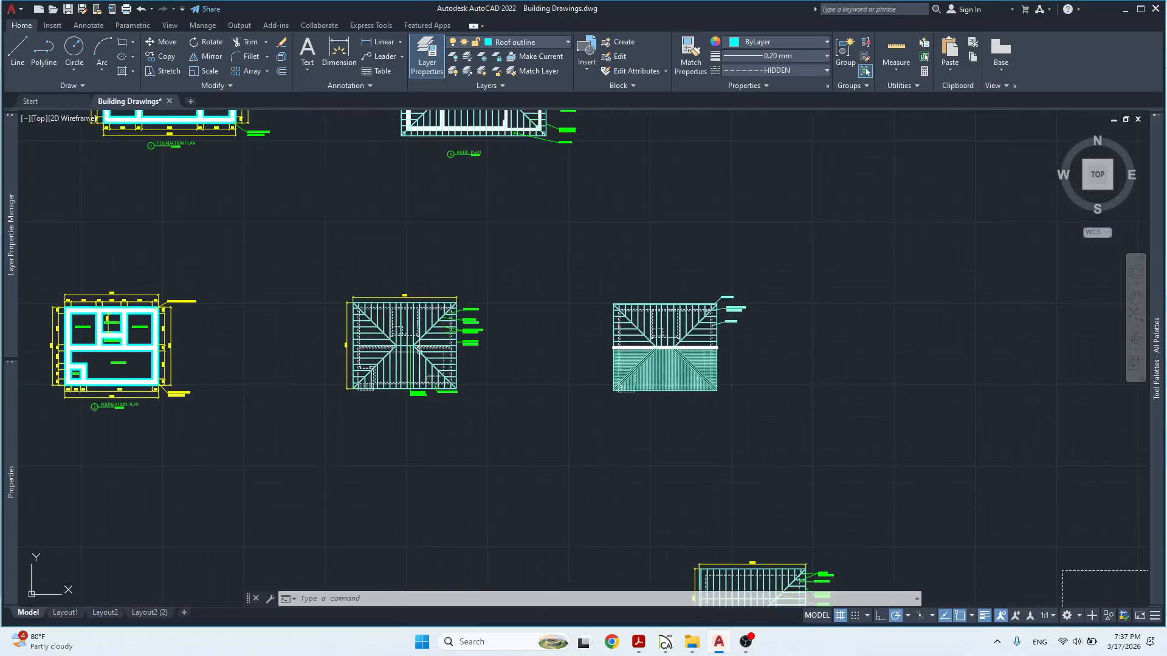
pyautogui.scroll(6, 415, 345)
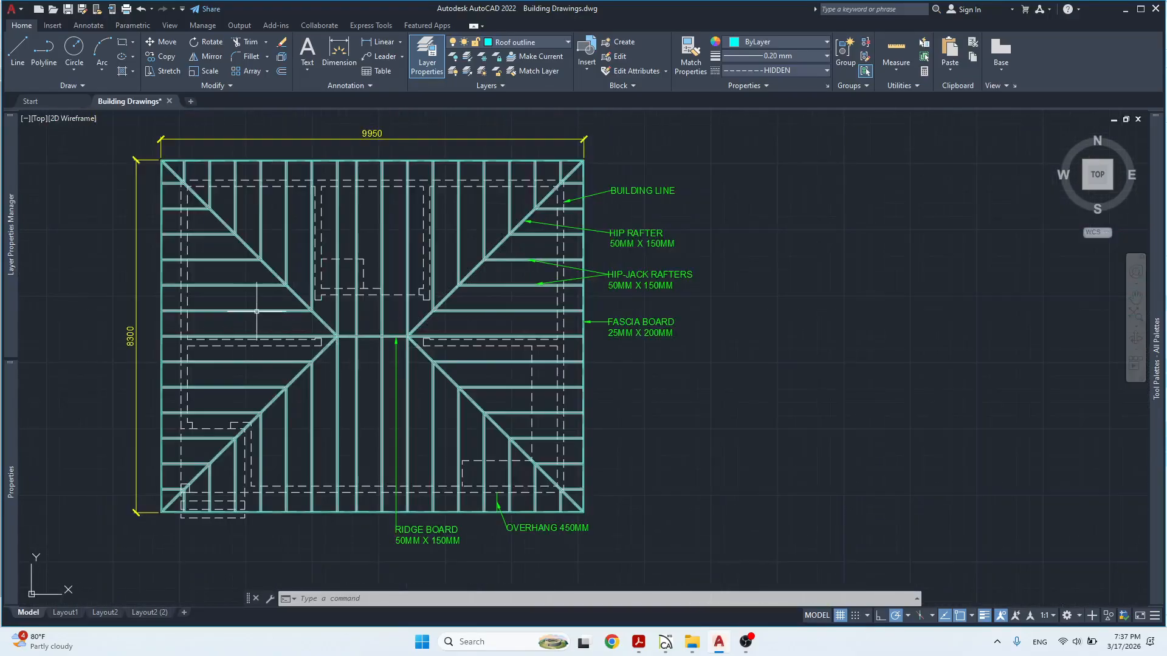
pyautogui.scroll(2, 349, 339)
pyautogui.click(351, 329)
pyautogui.press('Escape')
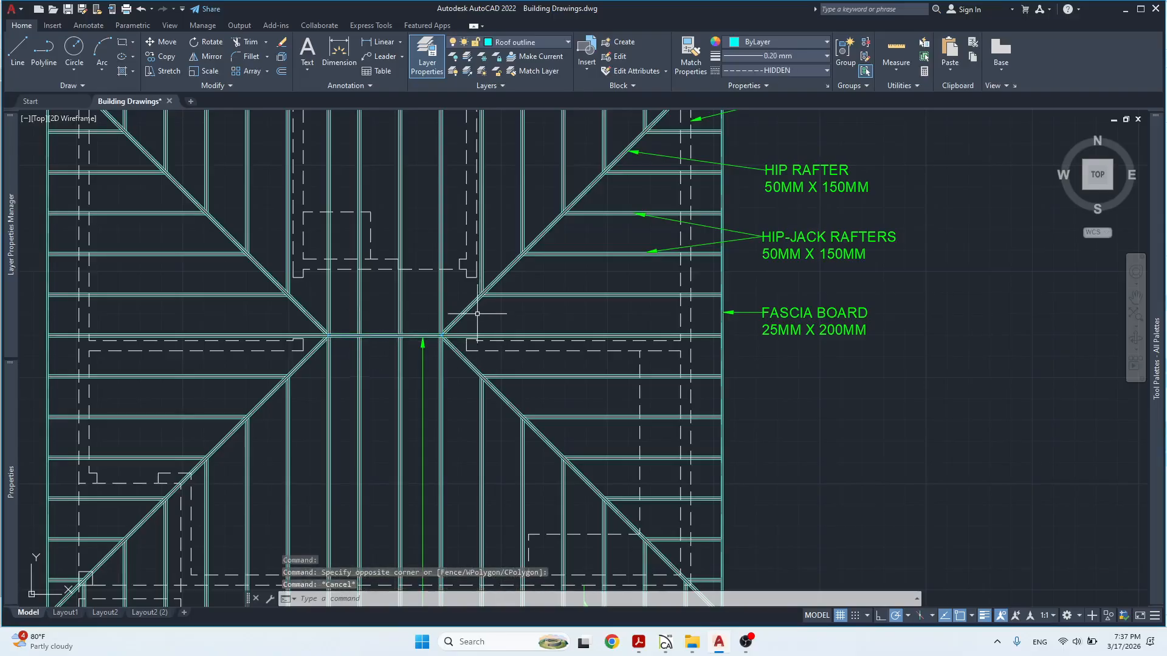
pyautogui.click(477, 313)
pyautogui.click(291, 307)
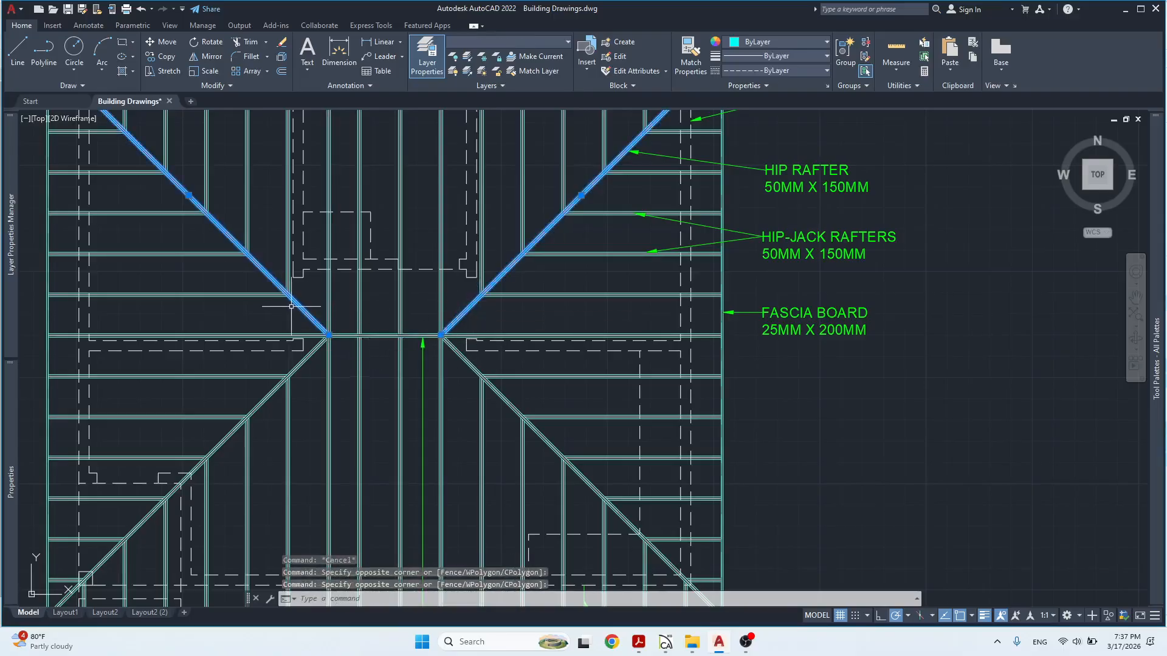
pyautogui.click(307, 357)
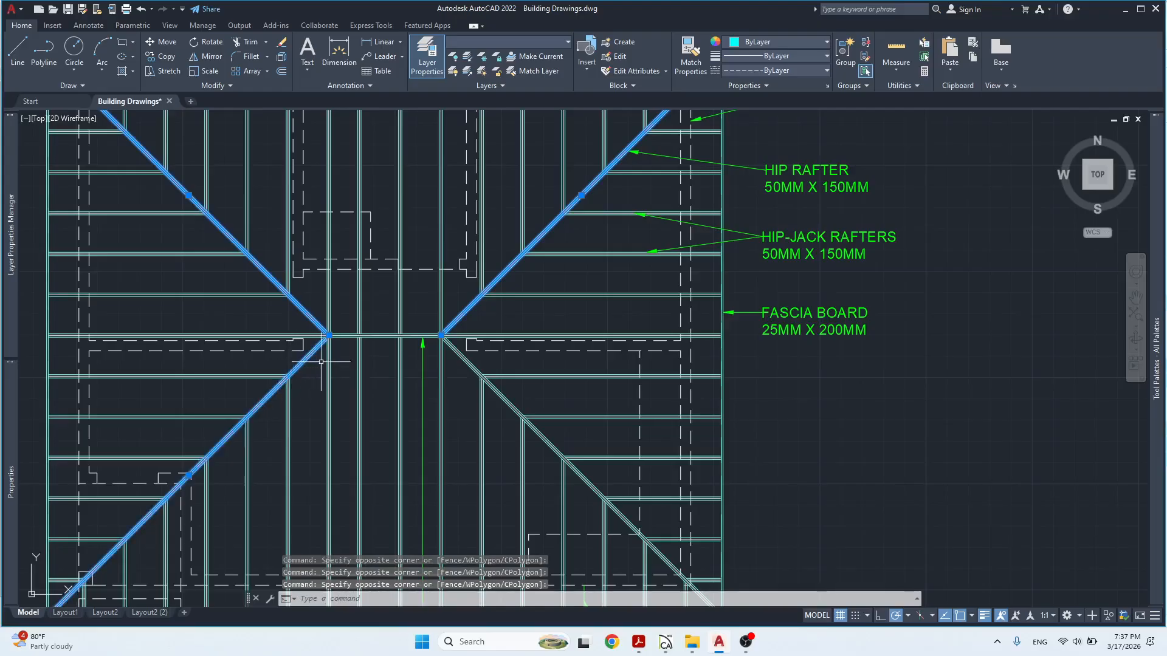
pyautogui.click(469, 363)
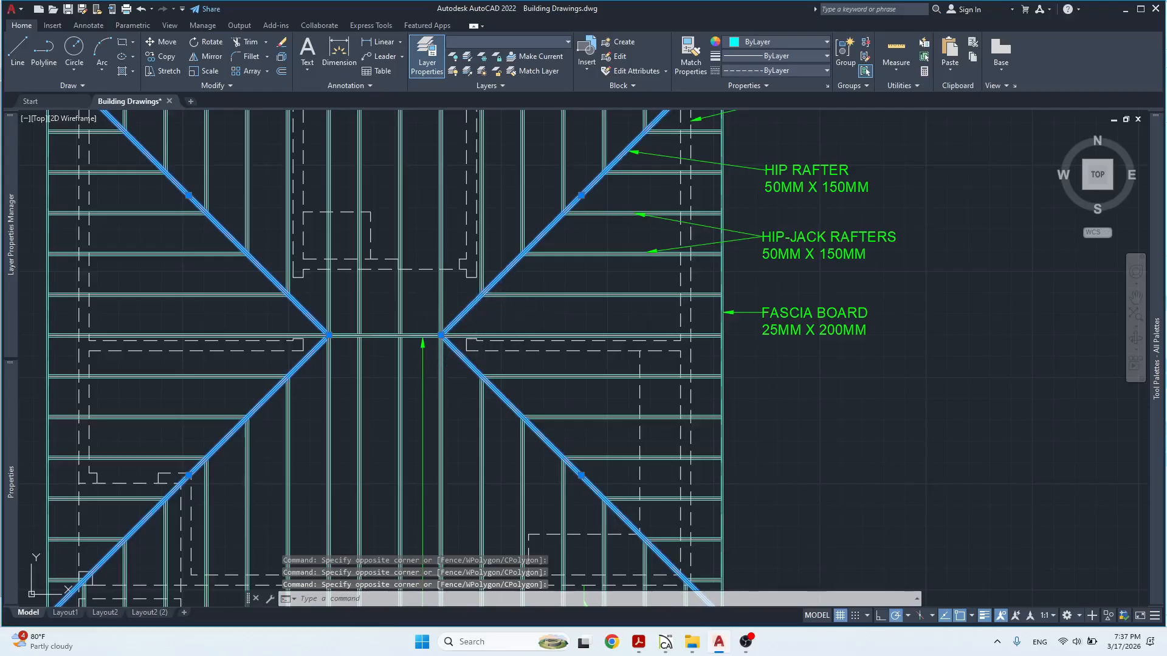
pyautogui.press('Escape')
# Highlight the common rafters running from both sides of the ridge board to the eaves in the rectangular roof plan.
pyautogui.click(406, 389)
pyautogui.click(394, 384)
pyautogui.click(408, 308)
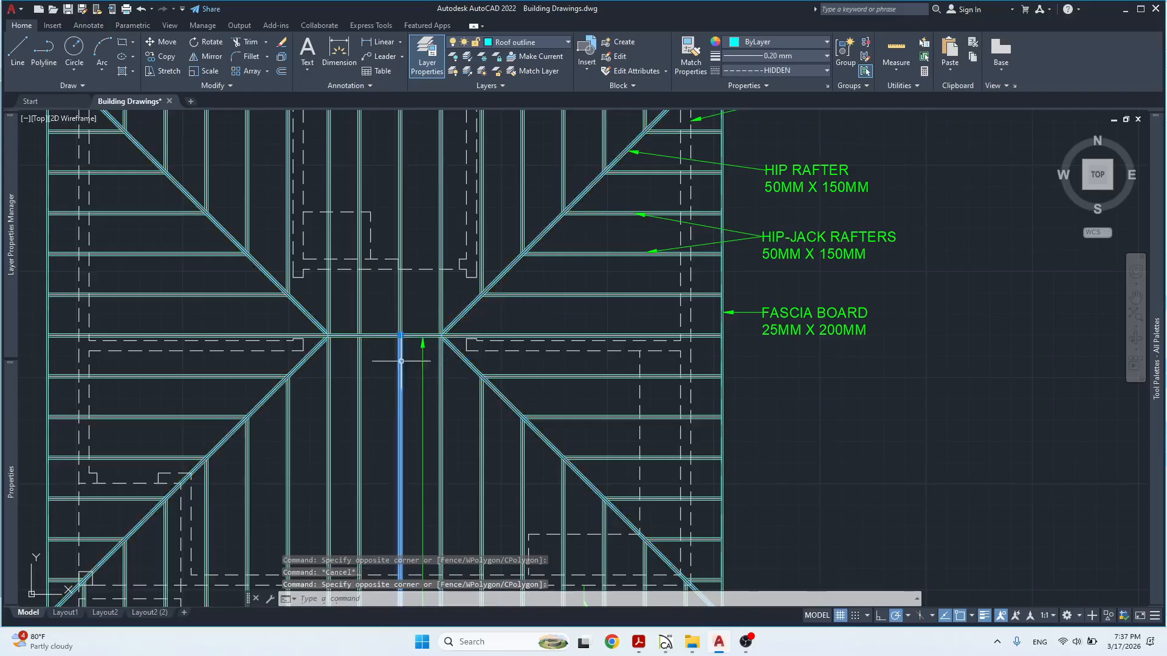
pyautogui.click(392, 308)
pyautogui.scroll(-3, 396, 327)
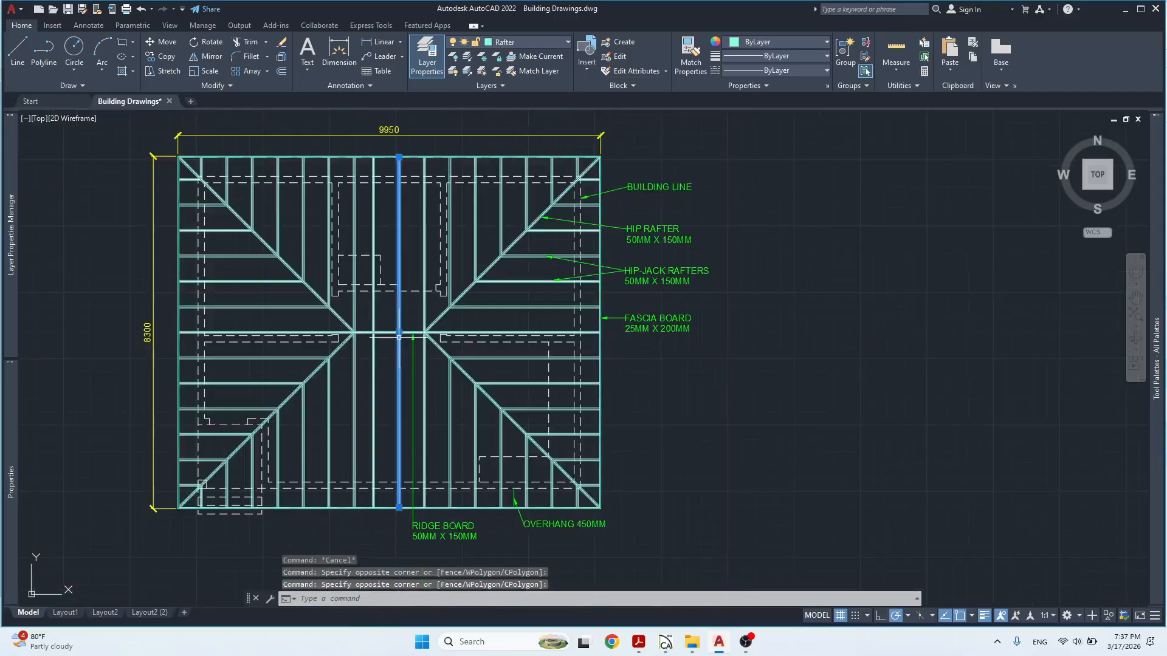
pyautogui.press('Escape')
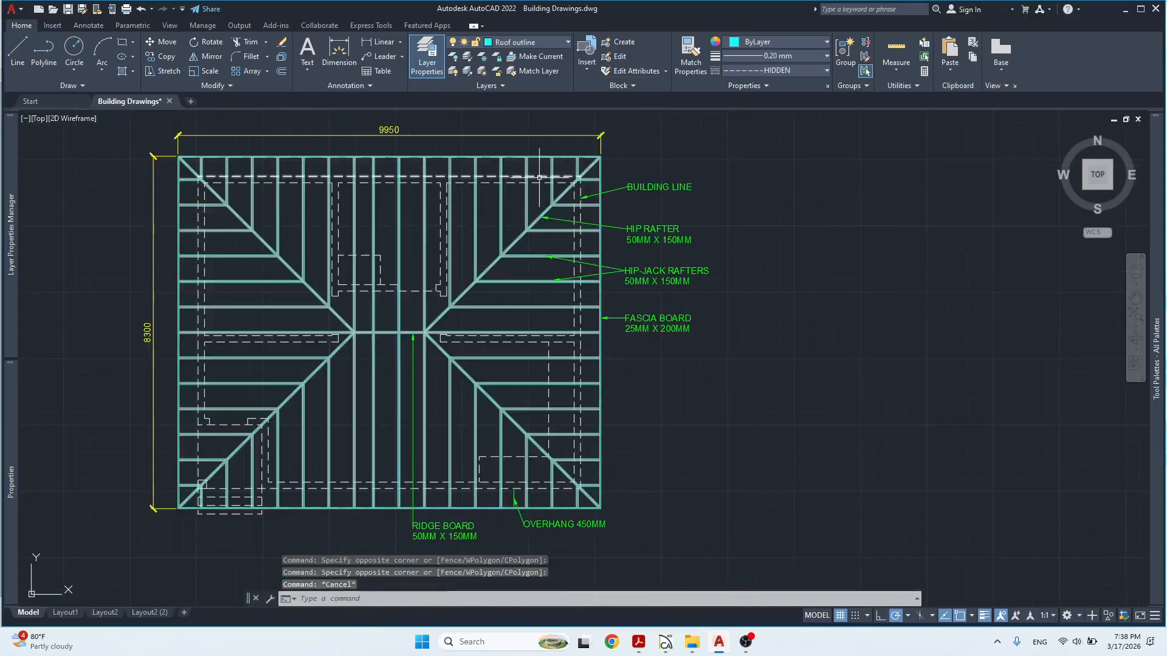
# Highlight a vertical hip-jack rafter near the upper-right corner of the rectangular roof plan.
pyautogui.scroll(4, 531, 198)
pyautogui.moveTo(531, 197); pyautogui.dragTo(494, 292, button='middle')
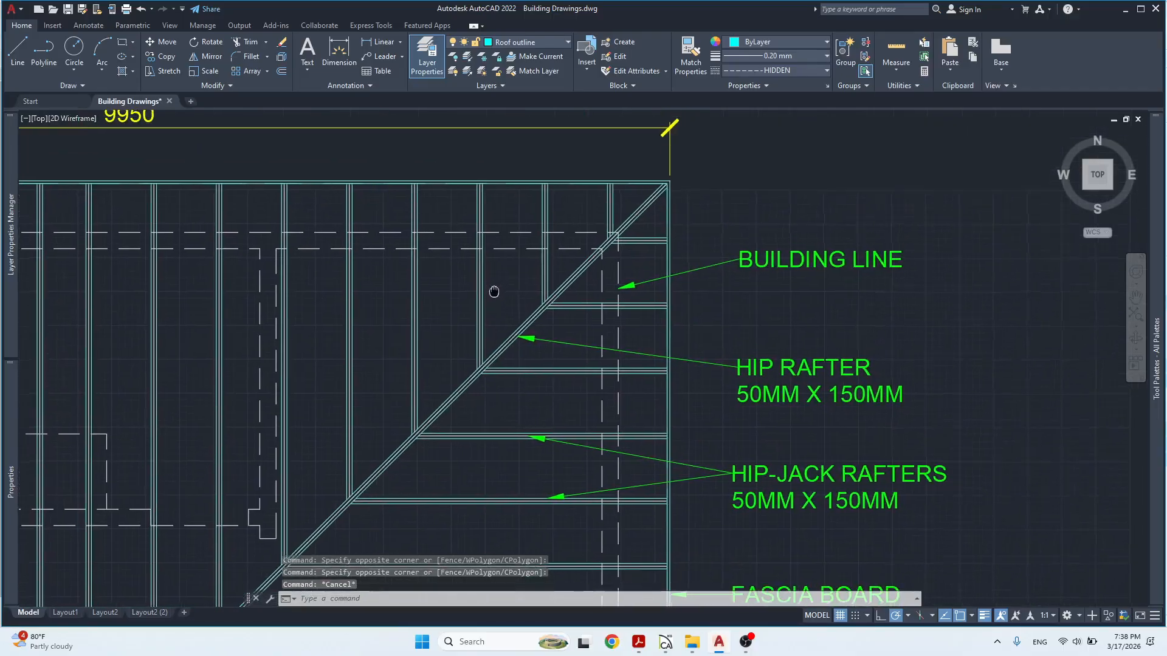
pyautogui.click(492, 308)
pyautogui.click(474, 352)
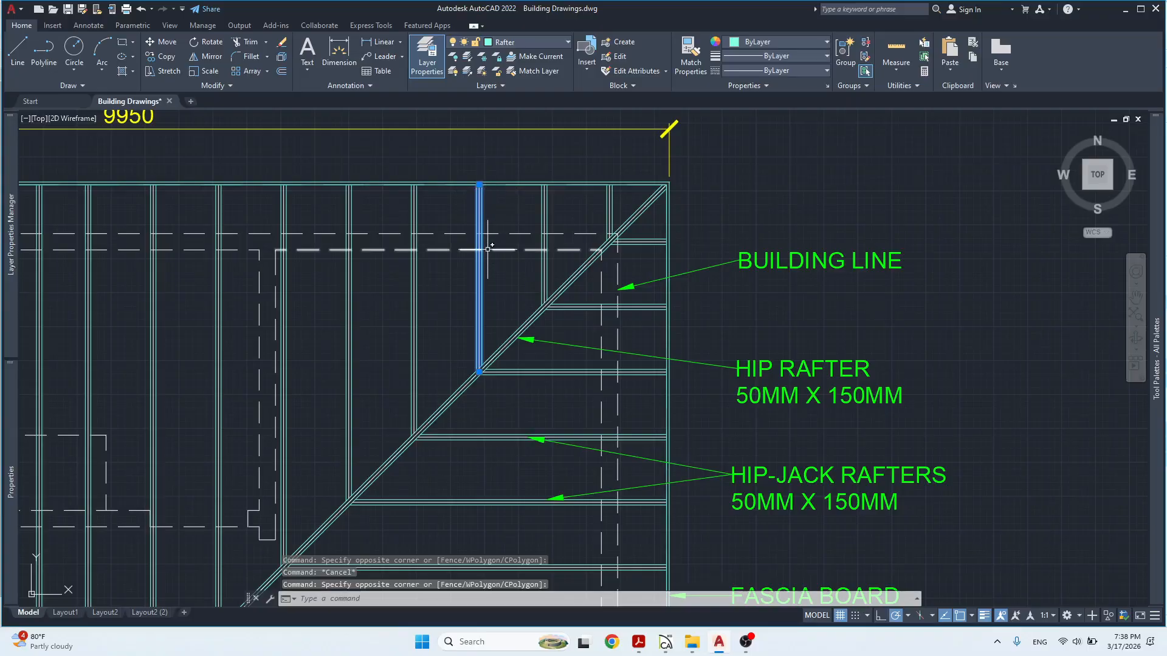
pyautogui.scroll(-5, 488, 249)
pyautogui.press('Escape')
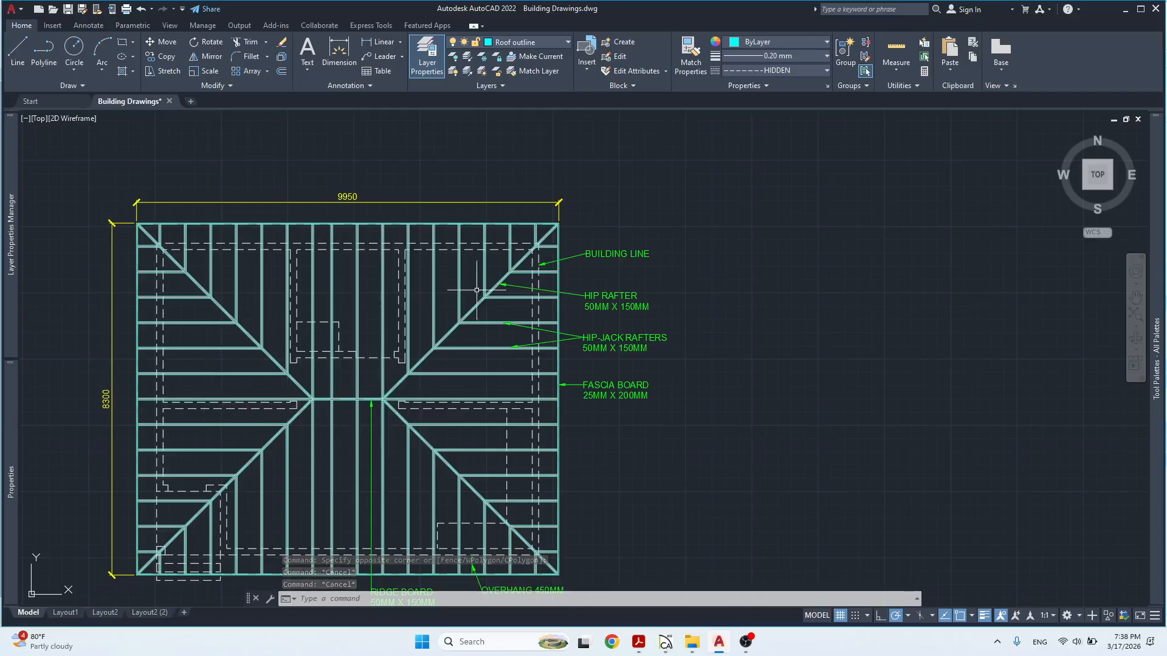
# Examine the L-shaped roof plan's framing, overall dimensions and member labels.
pyautogui.scroll(-2, 496, 407)
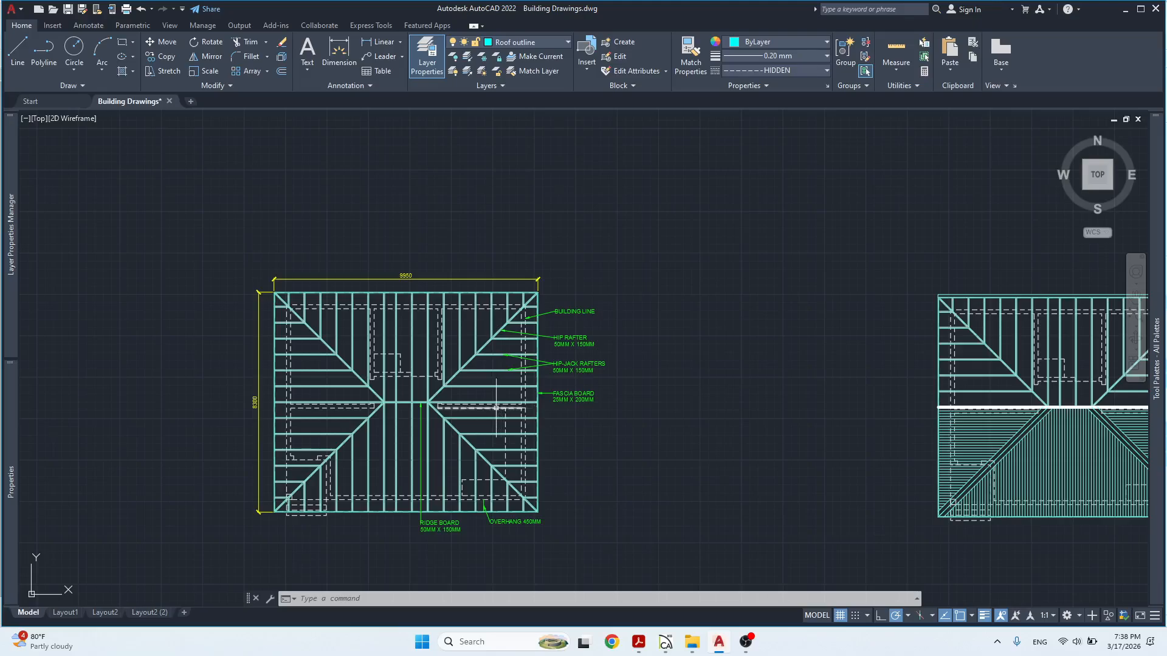
pyautogui.scroll(-3, 500, 396)
pyautogui.moveTo(506, 426); pyautogui.dragTo(500, 306, button='middle')
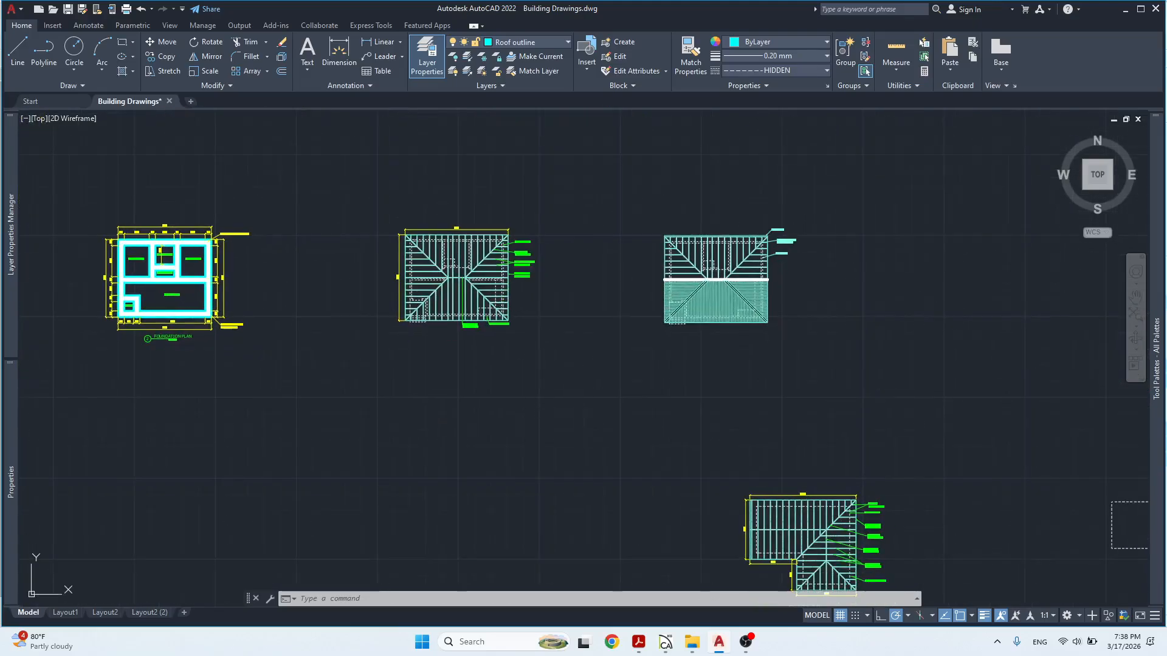
pyautogui.moveTo(582, 437); pyautogui.dragTo(480, 244, button='middle')
pyautogui.scroll(4, 708, 344)
pyautogui.moveTo(716, 381); pyautogui.dragTo(569, 387, button='middle')
pyautogui.scroll(2, 570, 386)
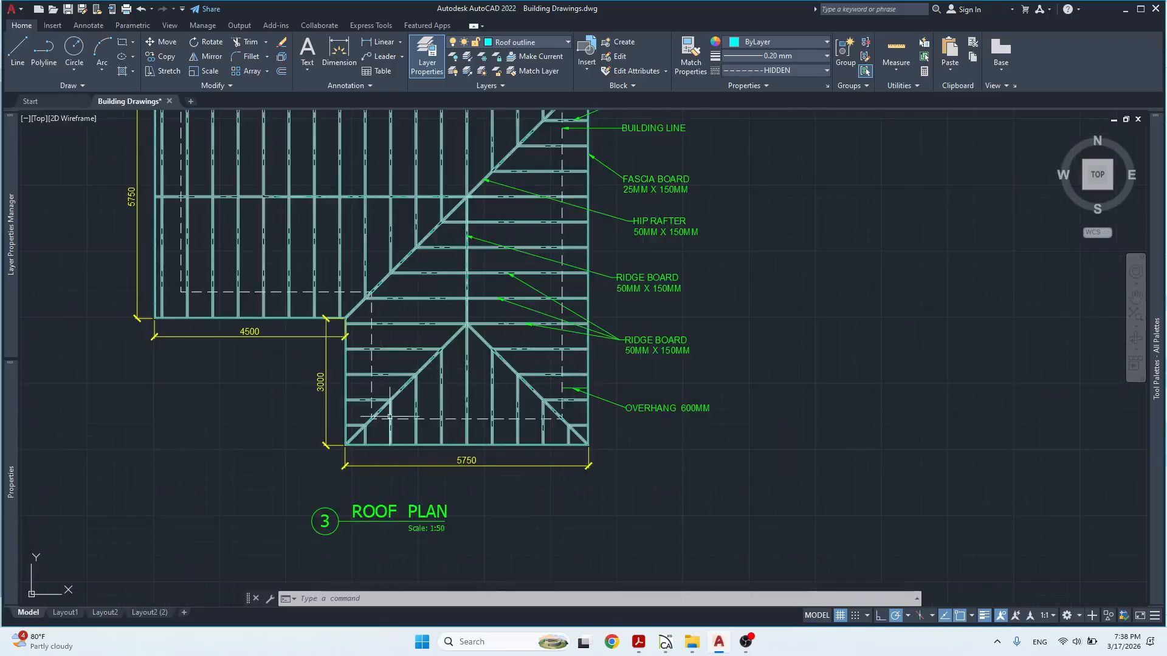
pyautogui.scroll(-2, 390, 417)
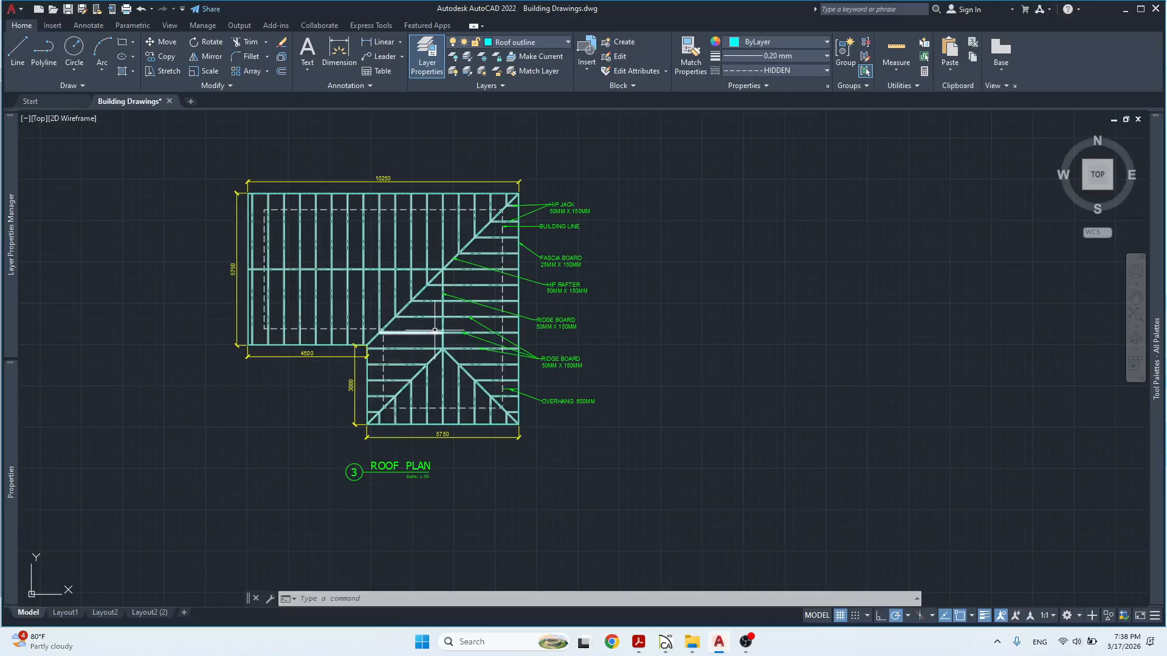
pyautogui.scroll(2, 454, 388)
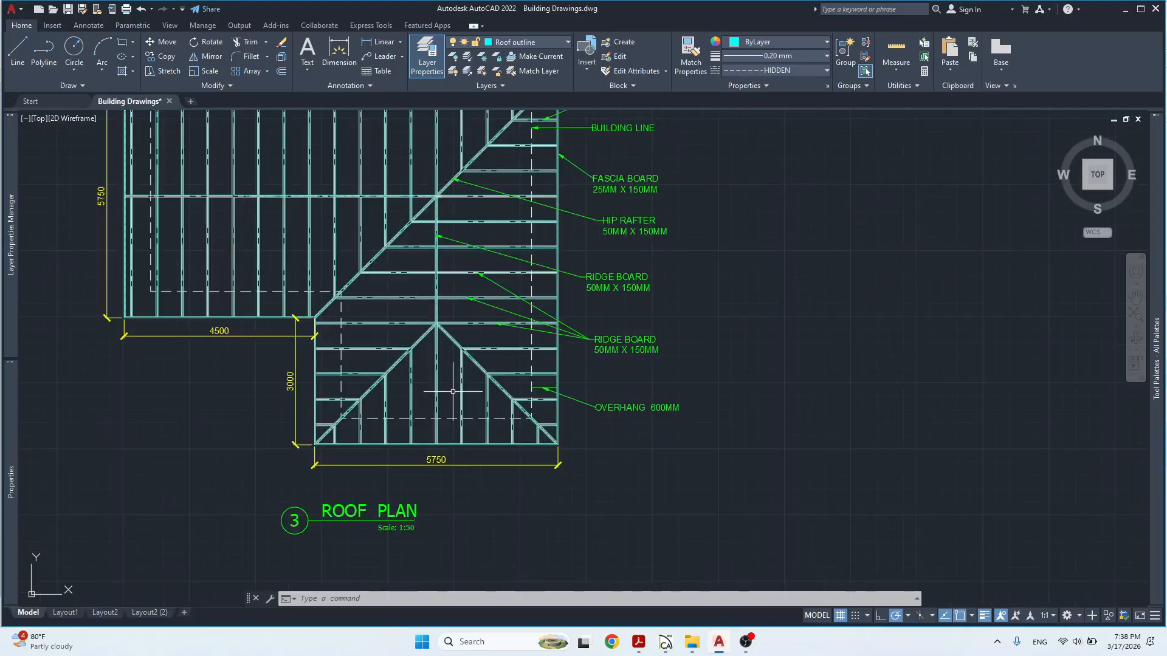
pyautogui.moveTo(453, 367); pyautogui.dragTo(453, 409, button='middle')
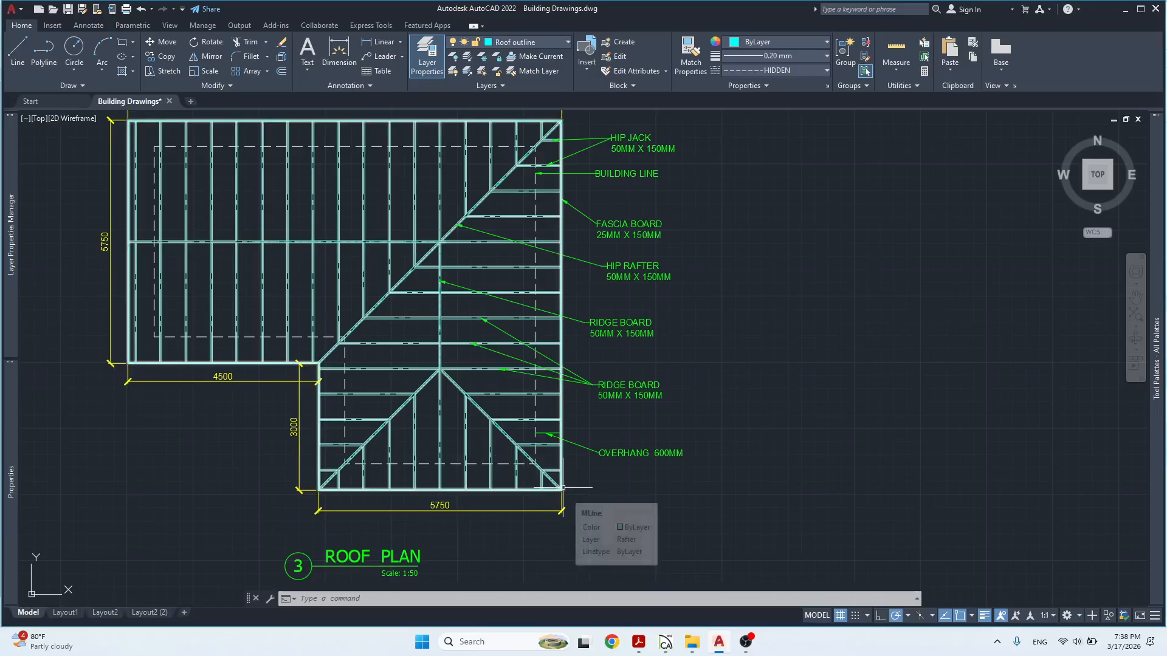
pyautogui.moveTo(171, 297); pyautogui.dragTo(203, 355, button='middle')
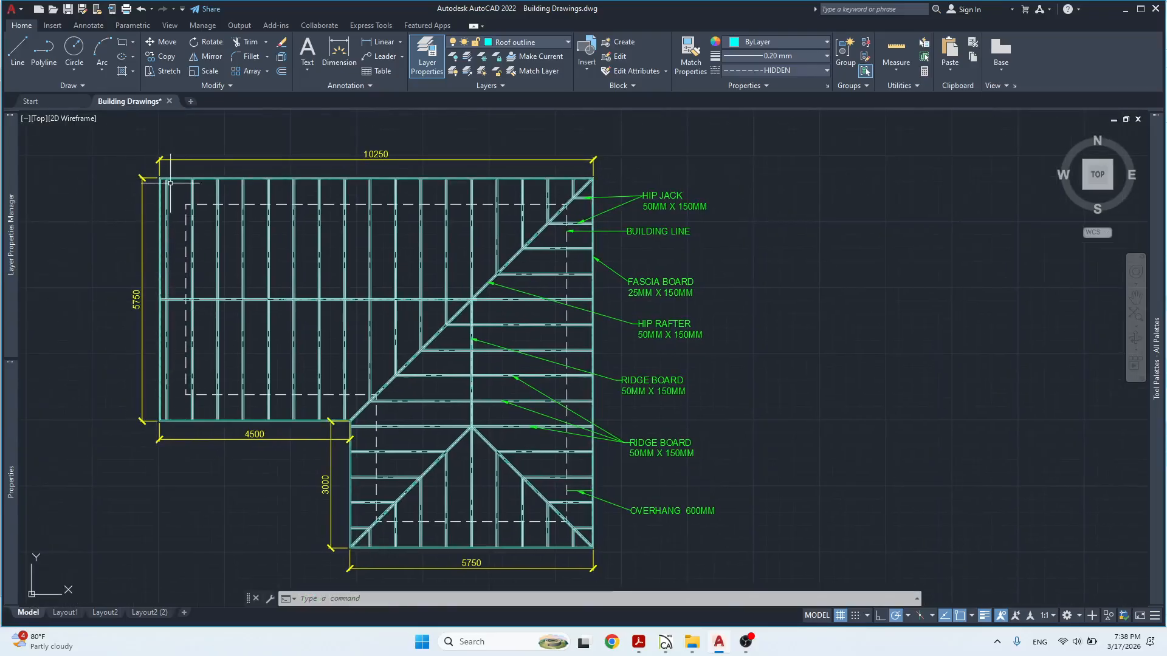
# Highlight the building line in the L-shaped roof plan and check the length of its left end line.
pyautogui.click(187, 247)
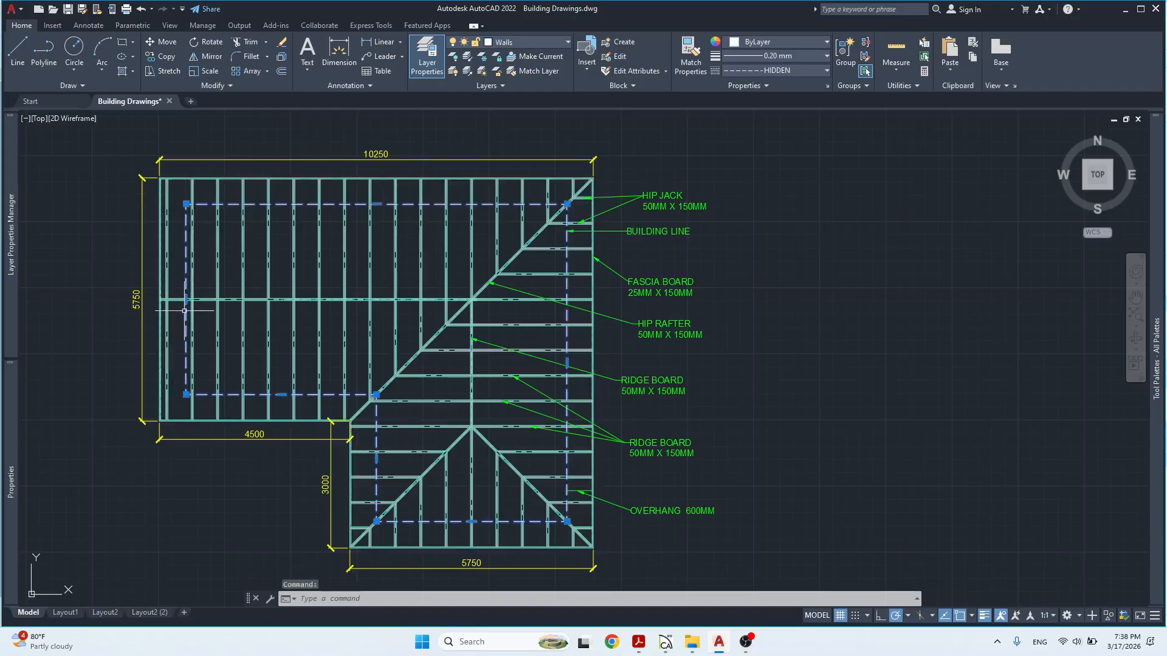
pyautogui.click(281, 57)
pyautogui.press('Escape')
pyautogui.click(187, 223)
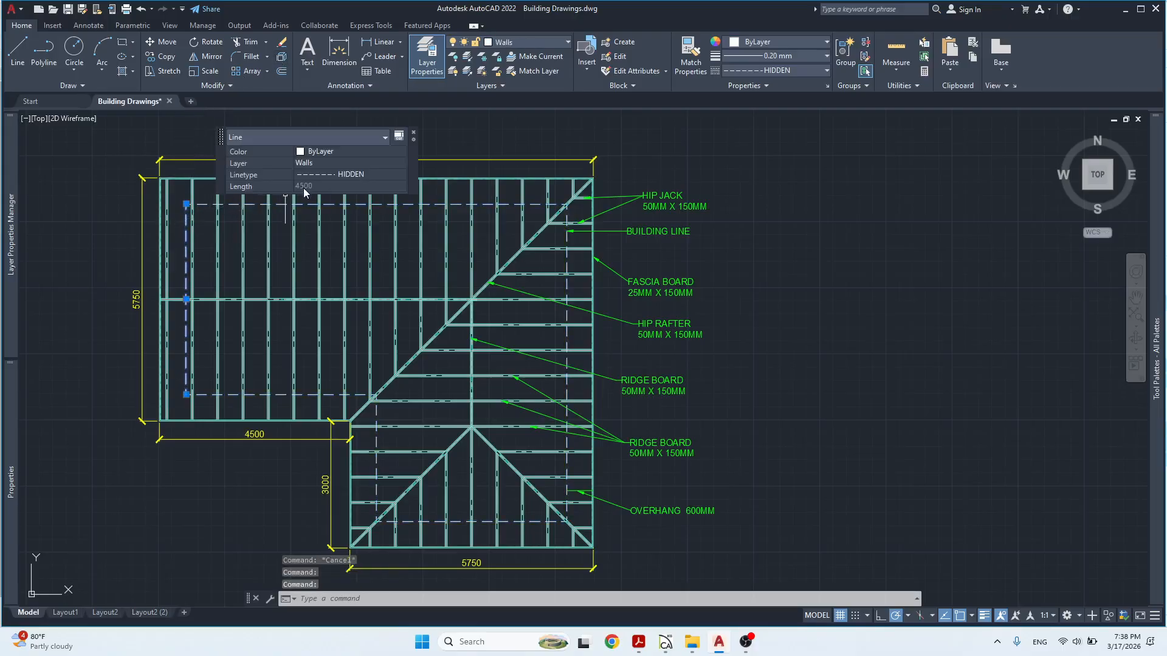
pyautogui.press('Escape')
# Check the length of the building line's bottom edge in the lower wing of the L-shaped roof plan.
pyautogui.moveTo(422, 551)
pyautogui.mouseDown(button='middle')
pyautogui.moveTo(423, 452)
pyautogui.moveTo(438, 453)
pyautogui.mouseUp(button='middle')
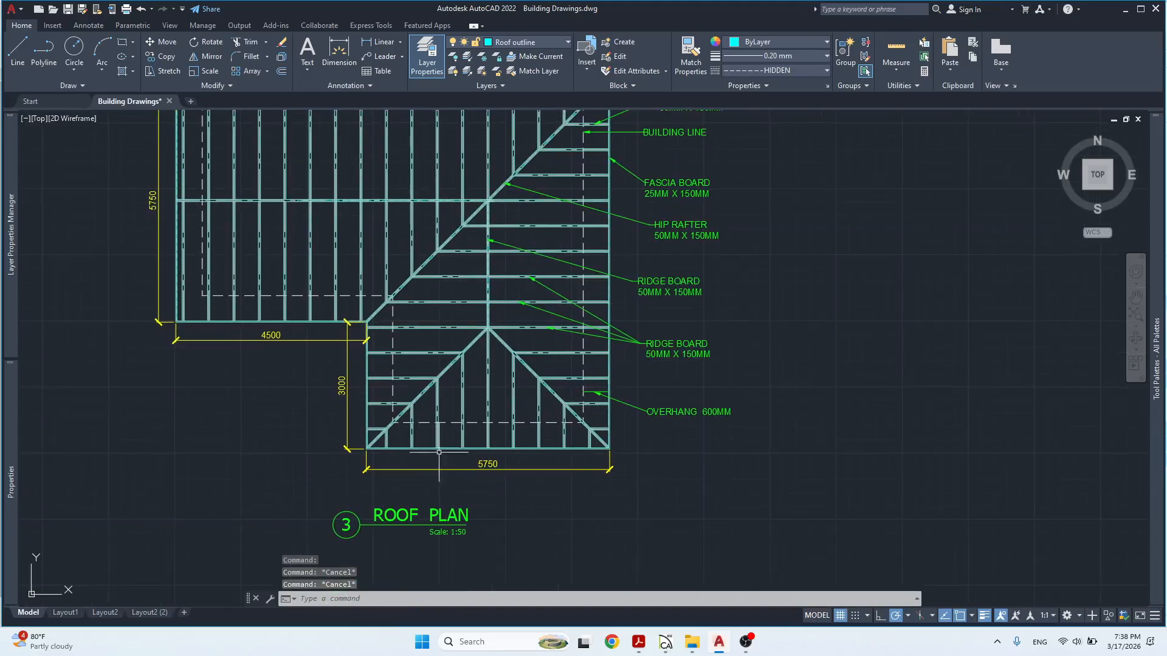
pyautogui.click(446, 425)
pyautogui.click(447, 423)
pyautogui.click(446, 423)
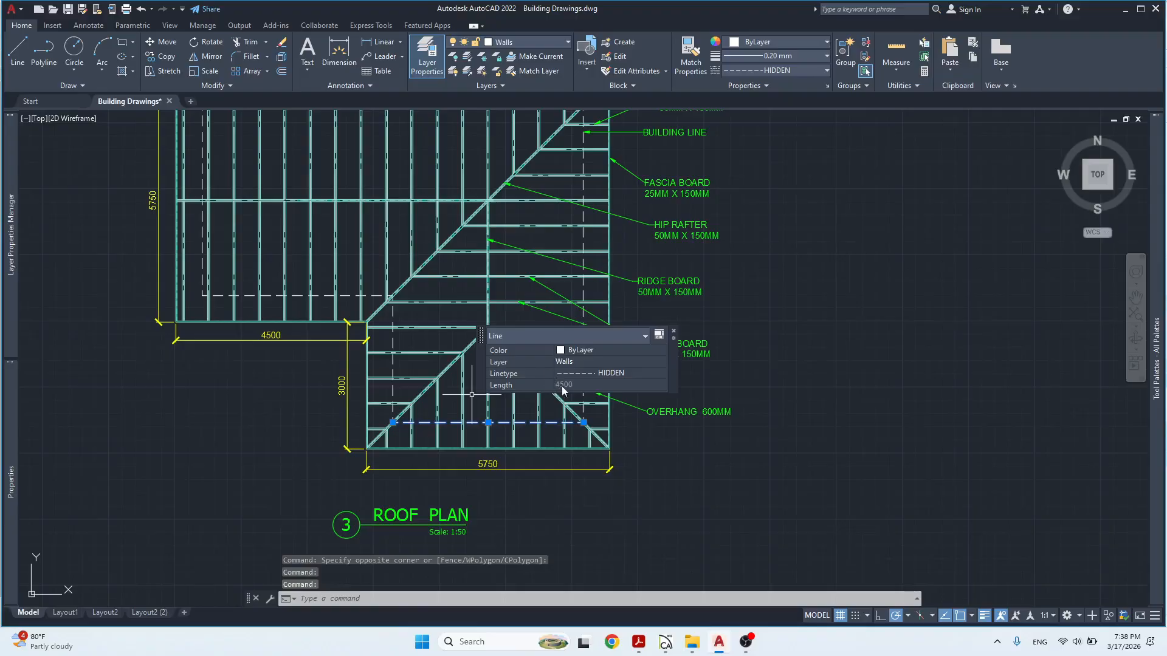
pyautogui.press('Escape')
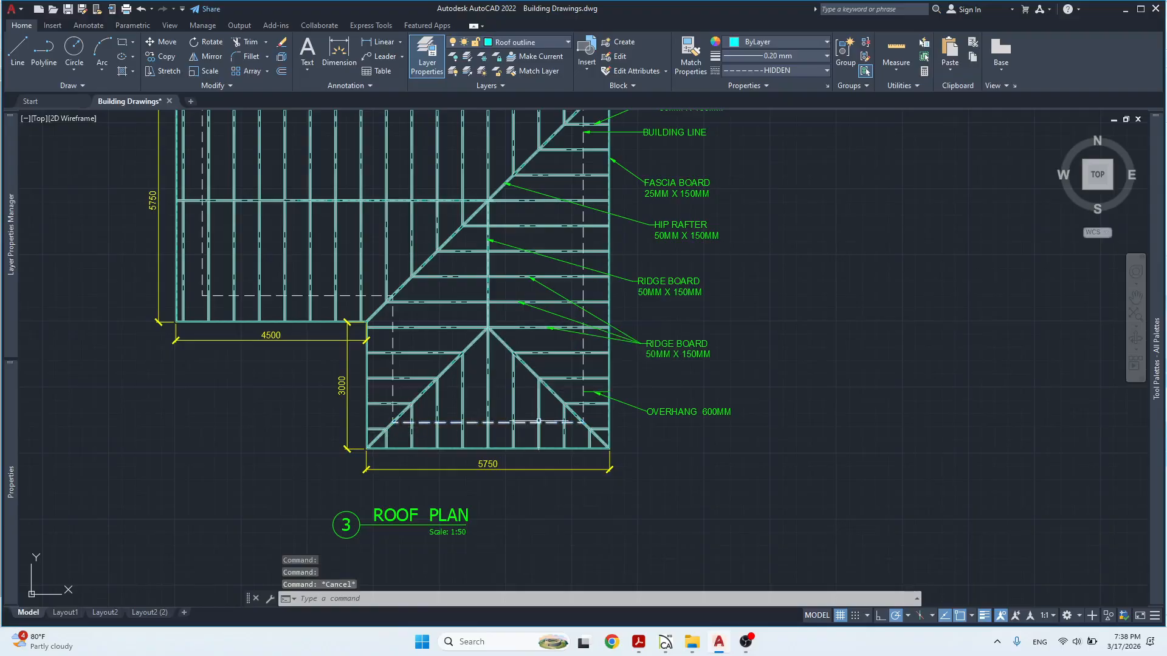
# Highlight the vertical and horizontal ridge boards of the L-shaped roof plan and inspect where they meet the hip rafter.
pyautogui.scroll(-2, 540, 420)
pyautogui.scroll(2, 604, 482)
pyautogui.scroll(2, 587, 474)
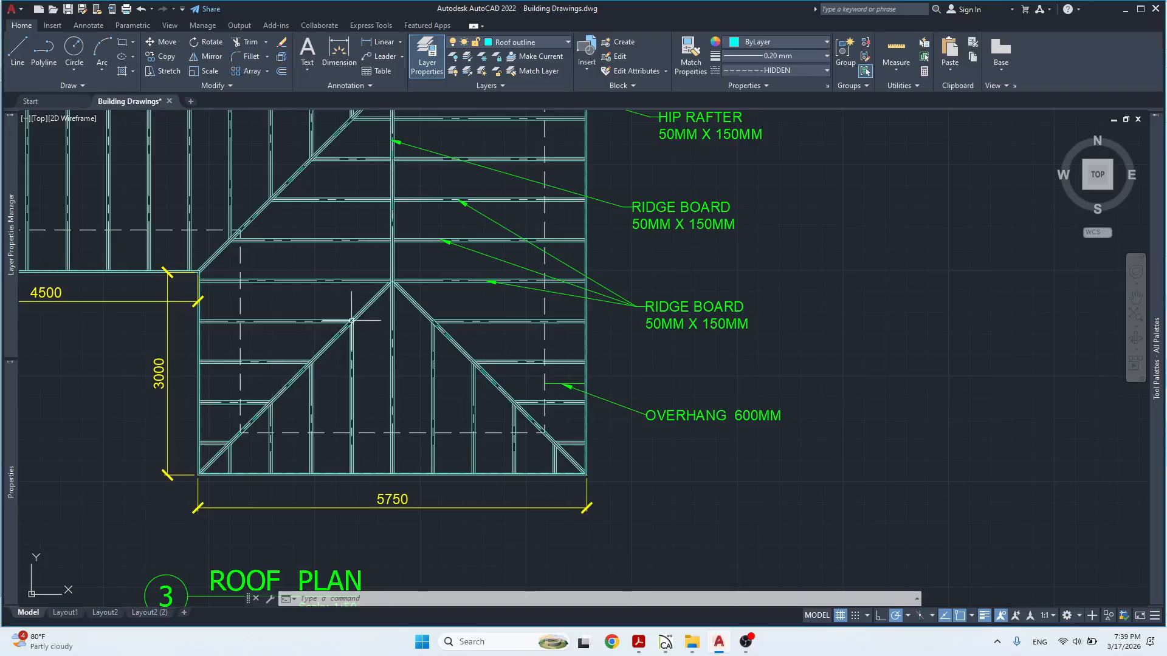
pyautogui.click(395, 267)
pyautogui.moveTo(399, 266)
pyautogui.mouseDown(button='middle')
pyautogui.moveTo(457, 310)
pyautogui.moveTo(493, 365)
pyautogui.mouseUp(button='middle')
pyautogui.scroll(-2, 493, 366)
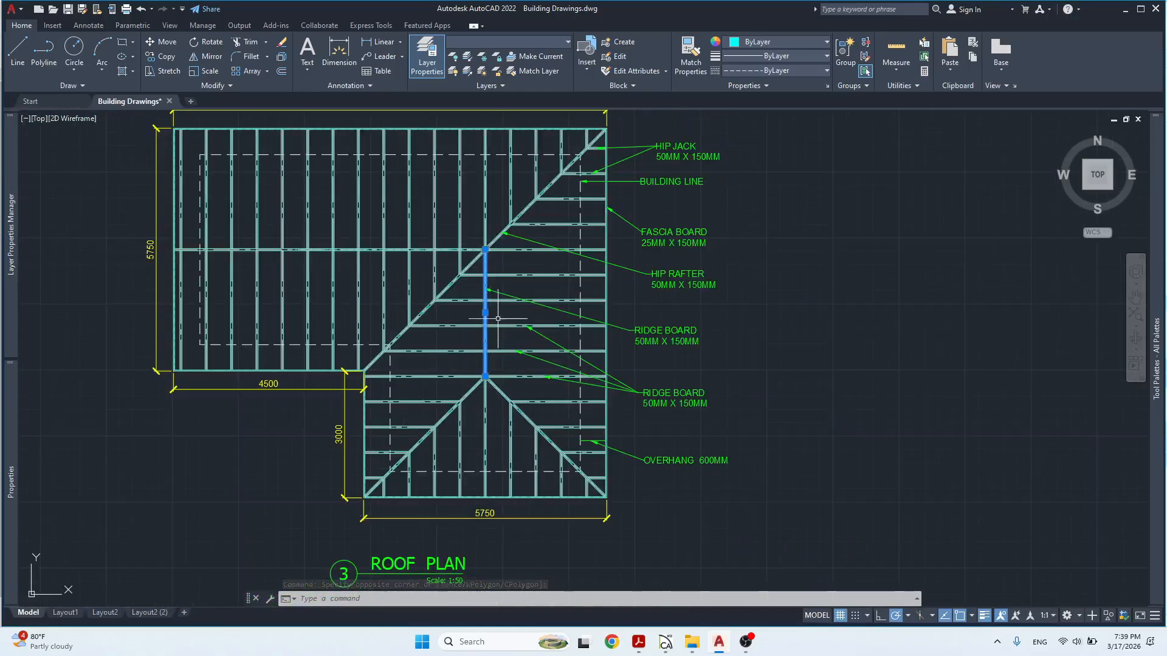
pyautogui.click(348, 248)
pyautogui.click(362, 249)
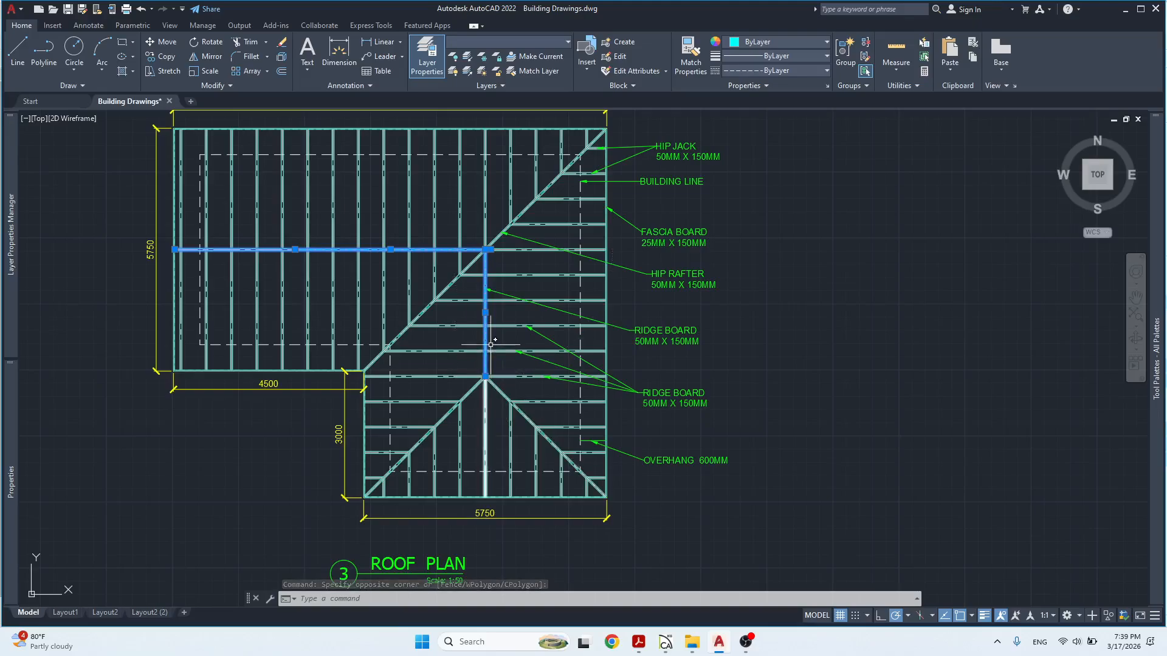
pyautogui.click(485, 377)
pyautogui.scroll(5, 486, 250)
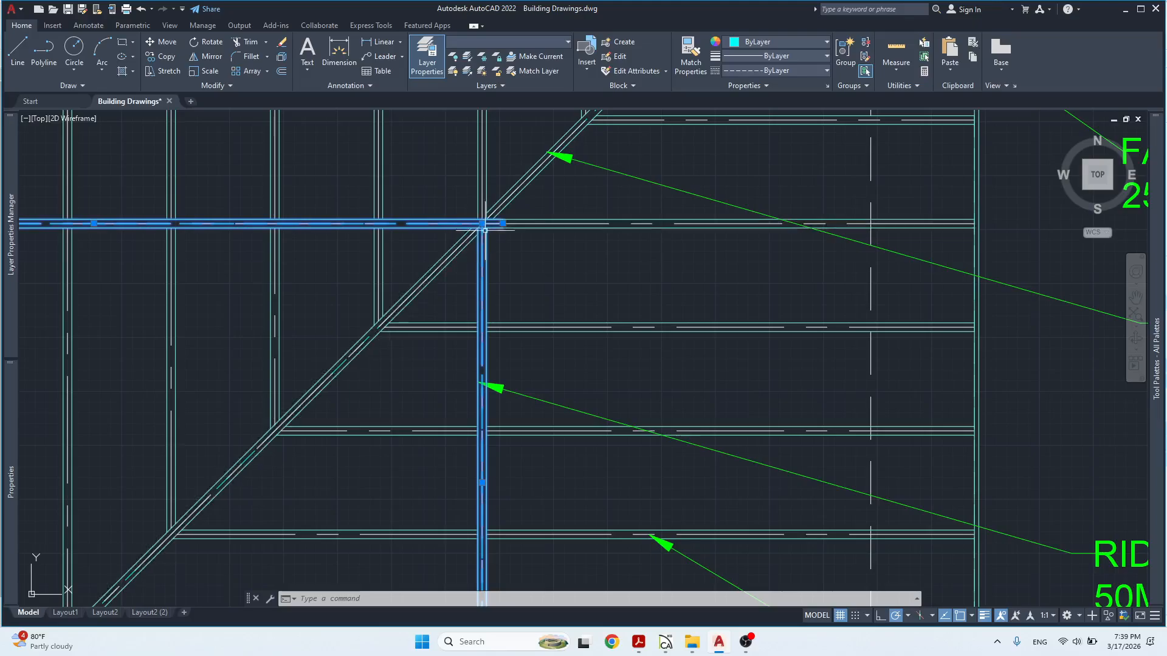
pyautogui.scroll(-5, 486, 222)
pyautogui.press('Escape')
pyautogui.press('Escape')
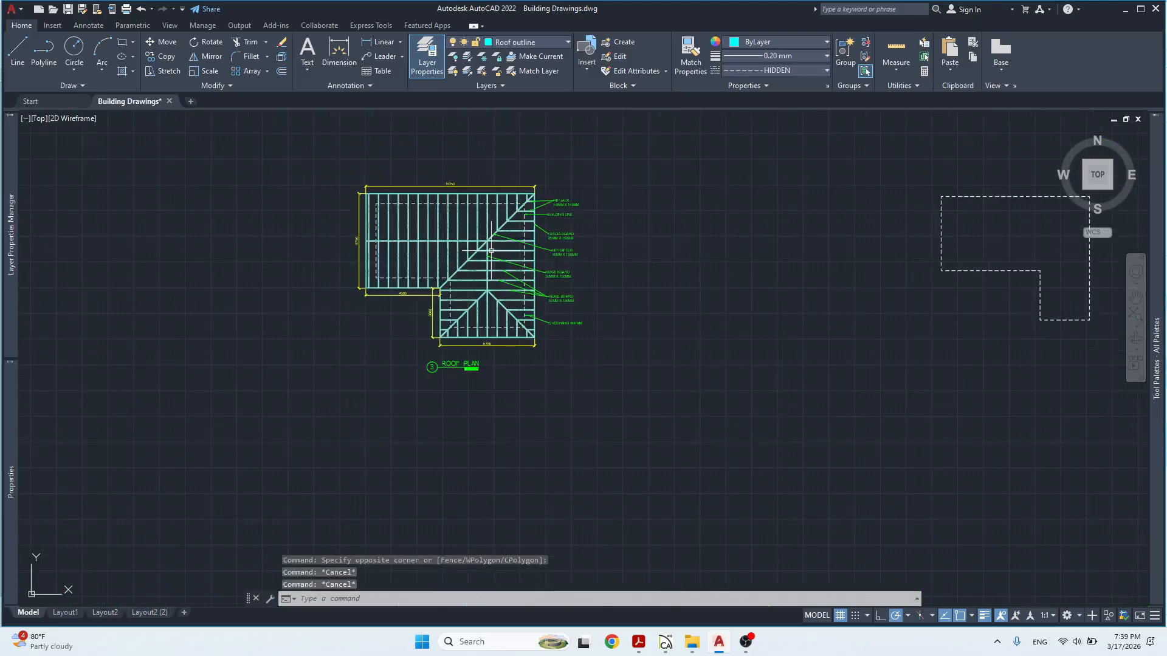
# Check the length of the lower wing's bottom edge in the unroofed L-shaped building outline.
pyautogui.scroll(2, 493, 252)
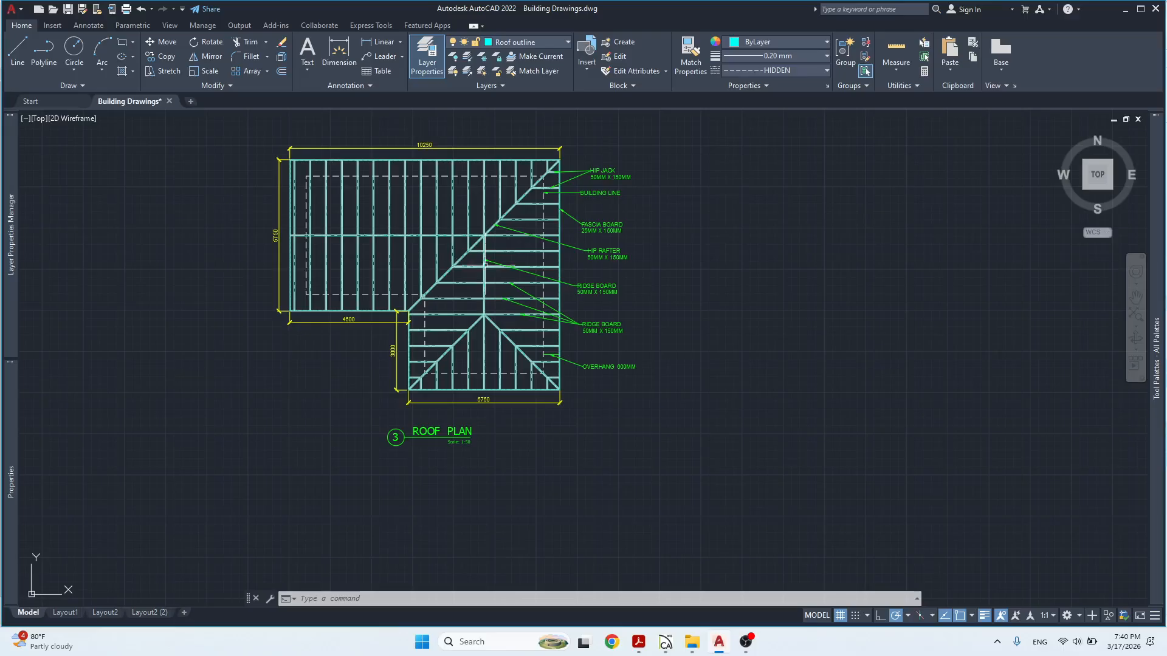
pyautogui.scroll(-2, 483, 284)
pyautogui.moveTo(682, 295); pyautogui.dragTo(294, 323, button='middle')
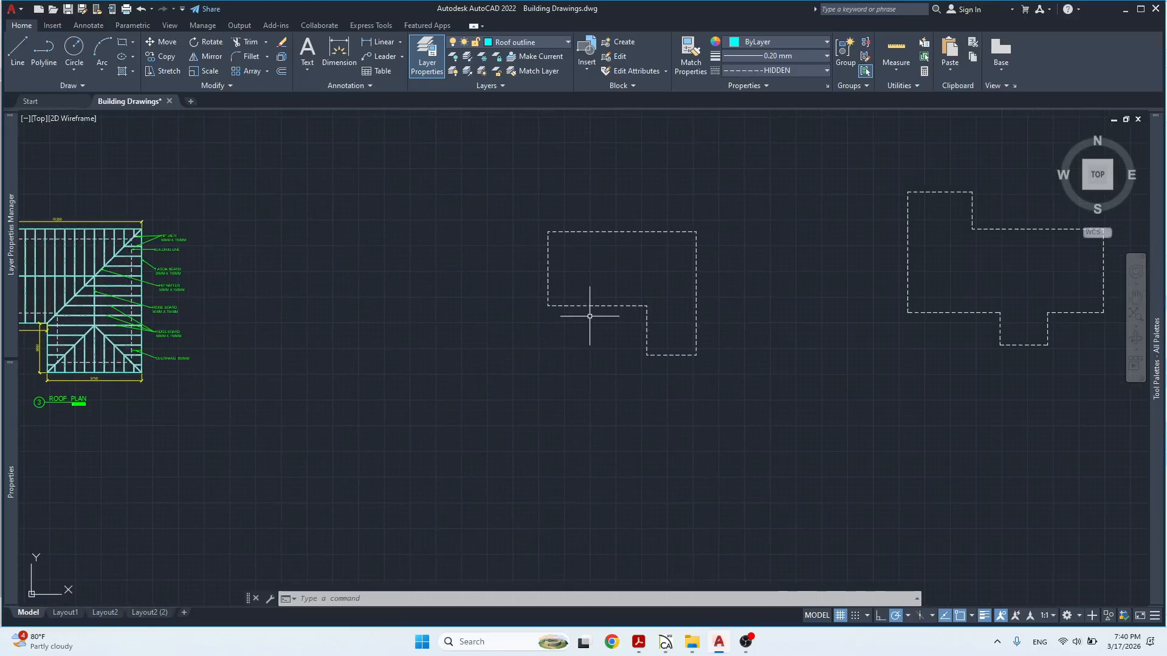
pyautogui.scroll(2, 592, 313)
pyautogui.moveTo(604, 302); pyautogui.dragTo(430, 306, button='middle')
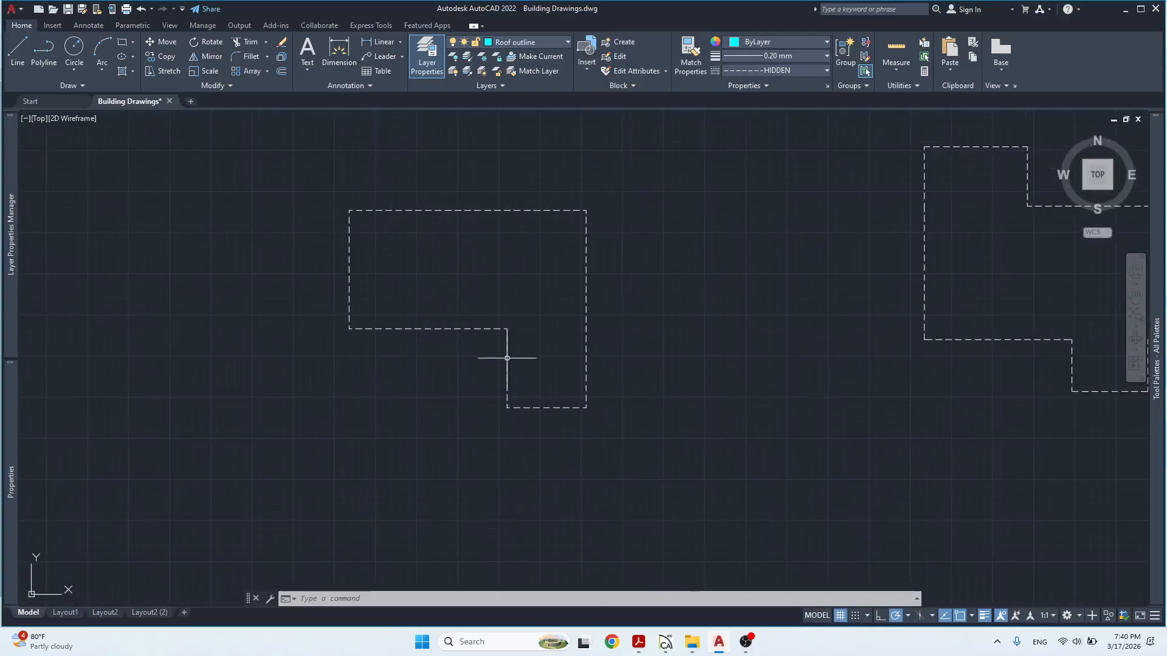
pyautogui.click(566, 399)
pyautogui.click(534, 429)
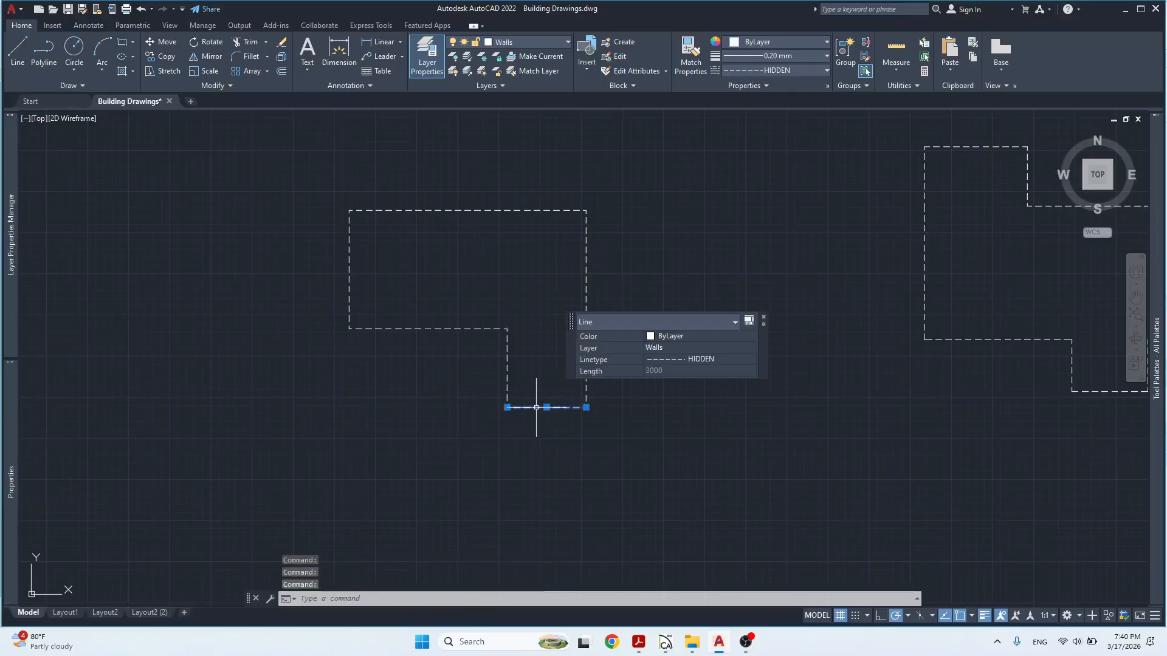
pyautogui.press('Escape')
# Highlight the left end line of the unroofed L-shaped outline to compare the two wing widths.
pyautogui.click(375, 247)
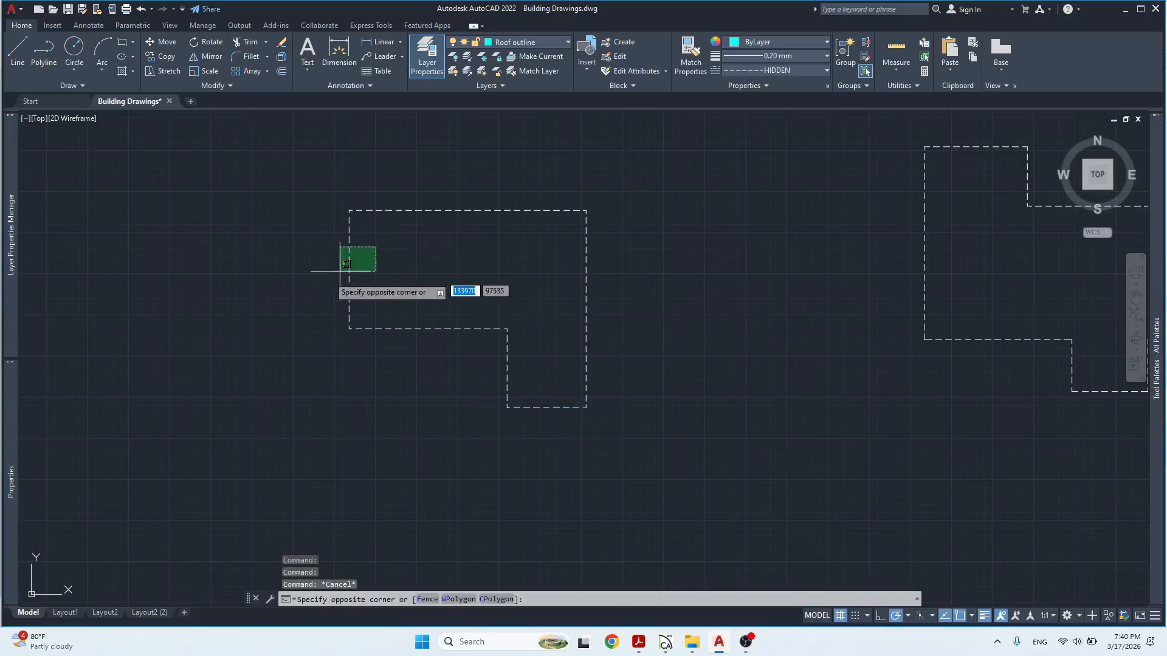
pyautogui.click(346, 262)
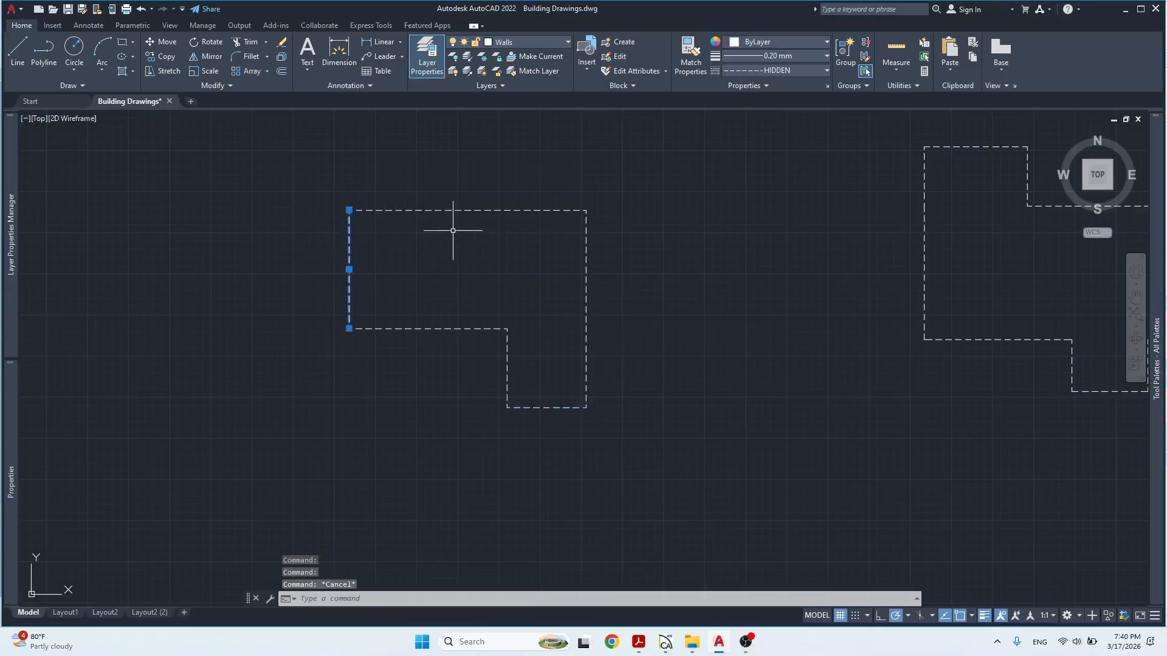
pyautogui.press('Escape')
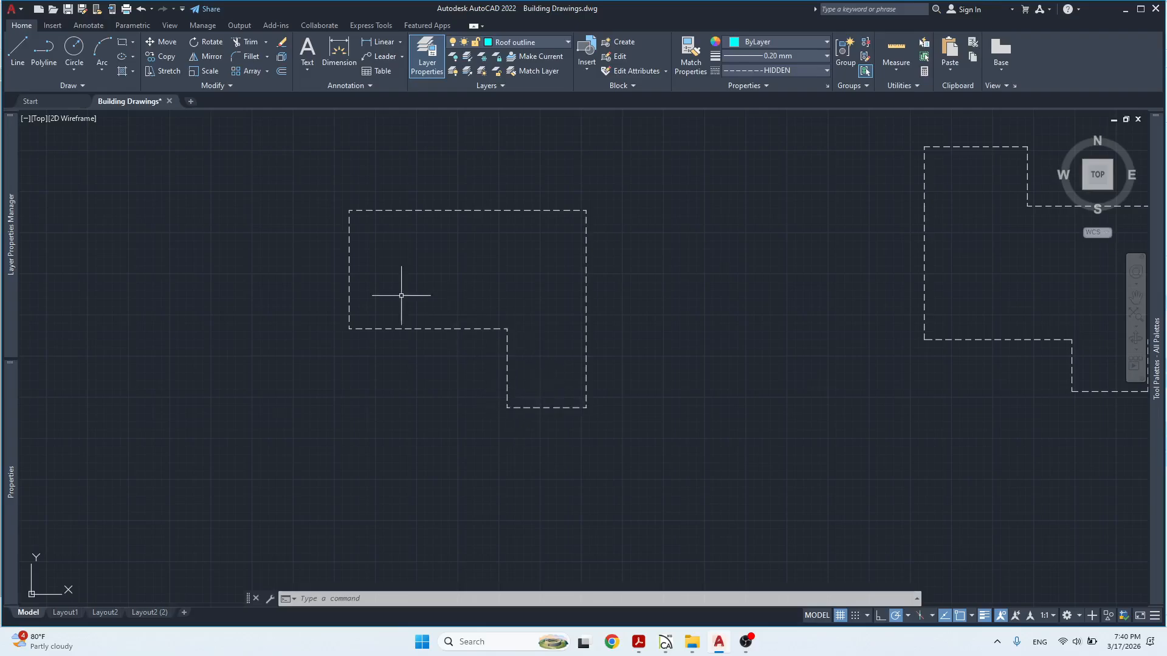
pyautogui.click(368, 256)
pyautogui.click(331, 275)
pyautogui.press('Escape')
# Examine the two larger multi-wing building outlines beside the L-shaped one and return to the L-shaped outline.
pyautogui.scroll(-2, 513, 318)
pyautogui.moveTo(734, 288); pyautogui.dragTo(542, 273, button='middle')
pyautogui.scroll(2, 673, 250)
pyautogui.scroll(2, 677, 252)
pyautogui.scroll(-2, 693, 285)
pyautogui.moveTo(695, 299); pyautogui.dragTo(505, 318, button='middle')
pyautogui.moveTo(818, 354); pyautogui.dragTo(318, 312, button='middle')
pyautogui.moveTo(694, 294); pyautogui.dragTo(542, 344, button='middle')
pyautogui.moveTo(573, 326); pyautogui.dragTo(566, 351, button='middle')
pyautogui.scroll(-2, 532, 356)
pyautogui.moveTo(353, 324); pyautogui.dragTo(584, 321, button='middle')
pyautogui.moveTo(389, 298); pyautogui.dragTo(496, 278, button='middle')
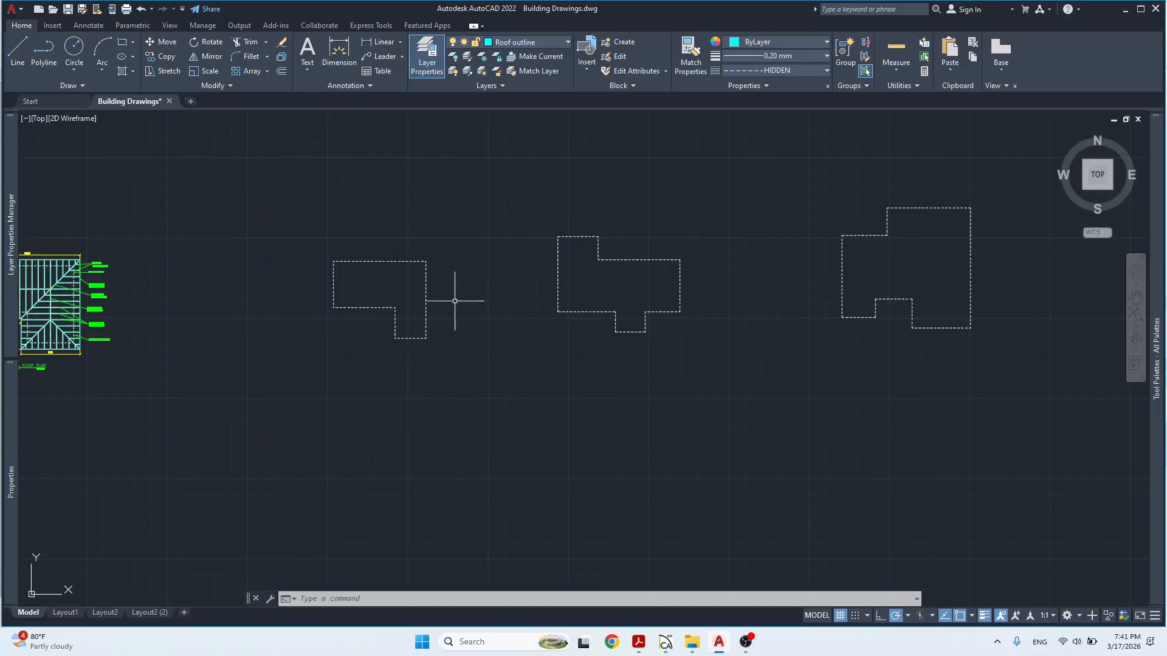
pyautogui.scroll(3, 408, 309)
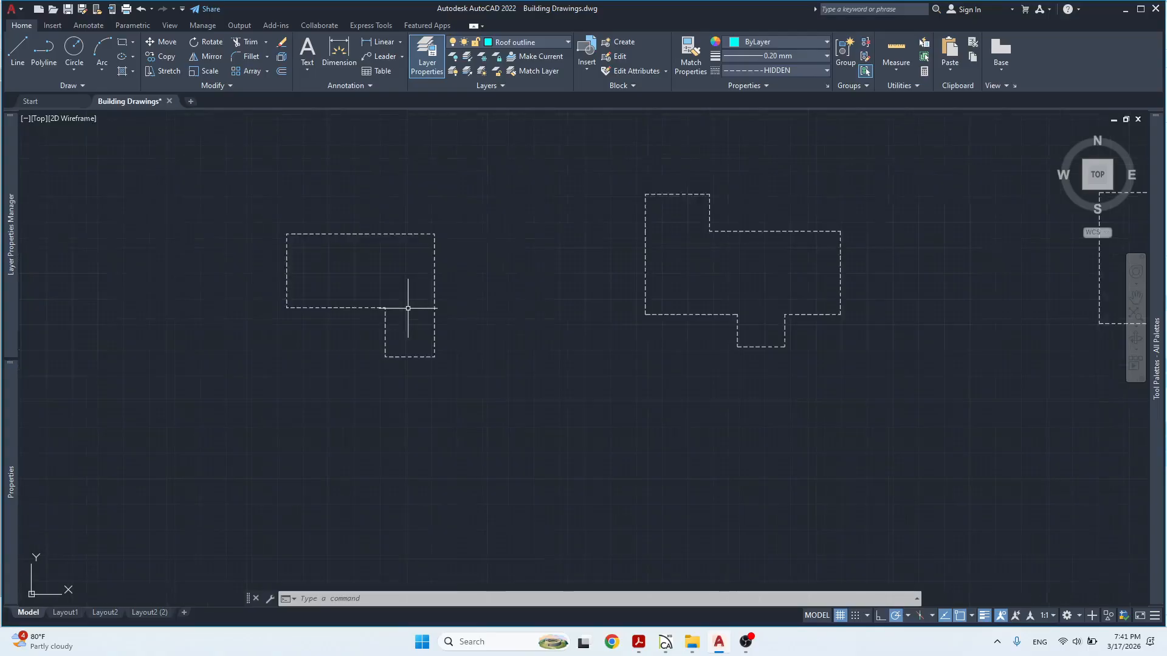
# Switch to the Chief Architect 3D camera view and examine the largest building's hip roof from above.
pyautogui.hotkey('alt', 'Tab')
pyautogui.click(509, 257)
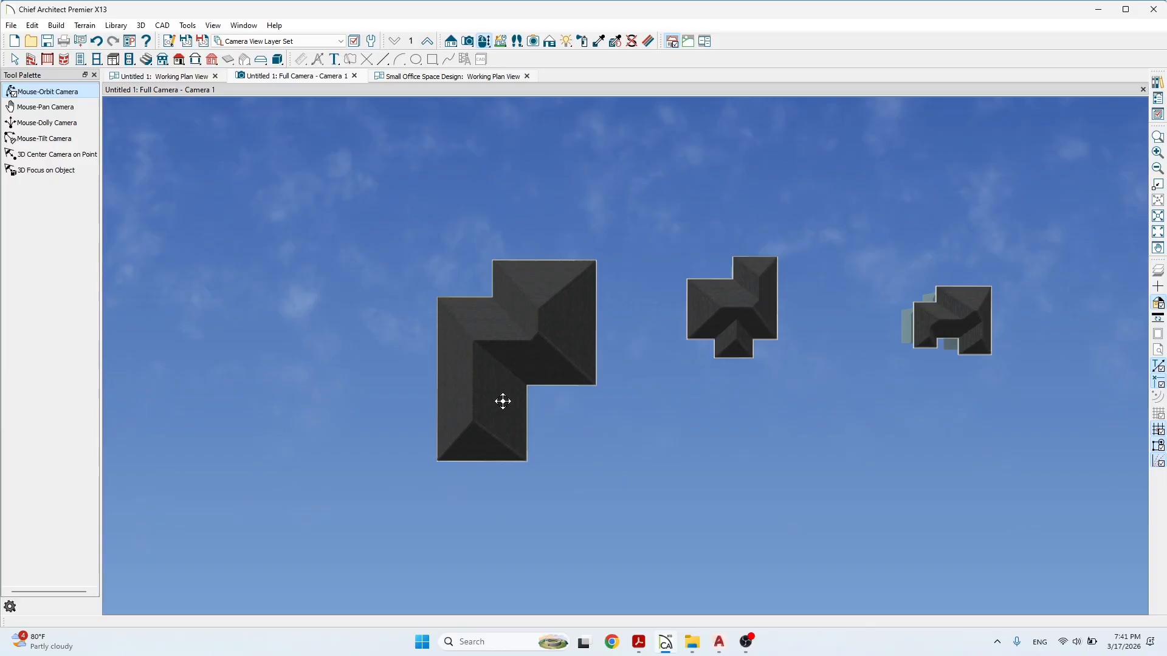
pyautogui.scroll(2, 477, 435)
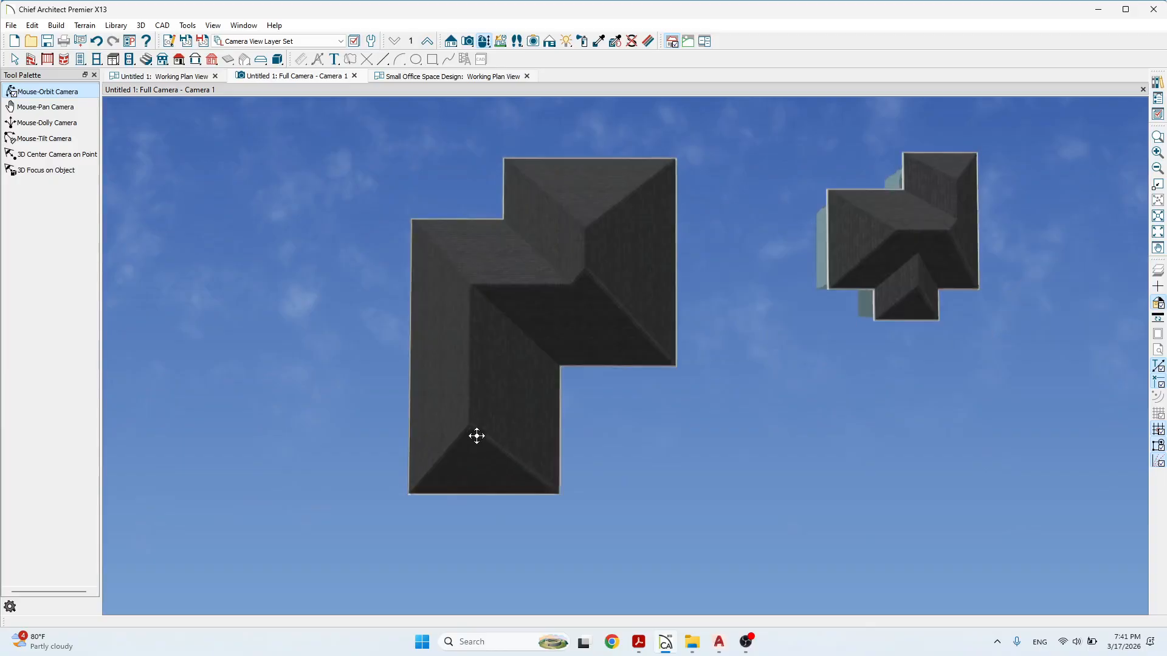
pyautogui.moveTo(477, 443)
pyautogui.mouseDown()
pyautogui.moveTo(480, 427)
pyautogui.moveTo(472, 490)
pyautogui.moveTo(485, 459)
pyautogui.mouseUp()
pyautogui.scroll(-3, 485, 459)
pyautogui.scroll(3, 490, 409)
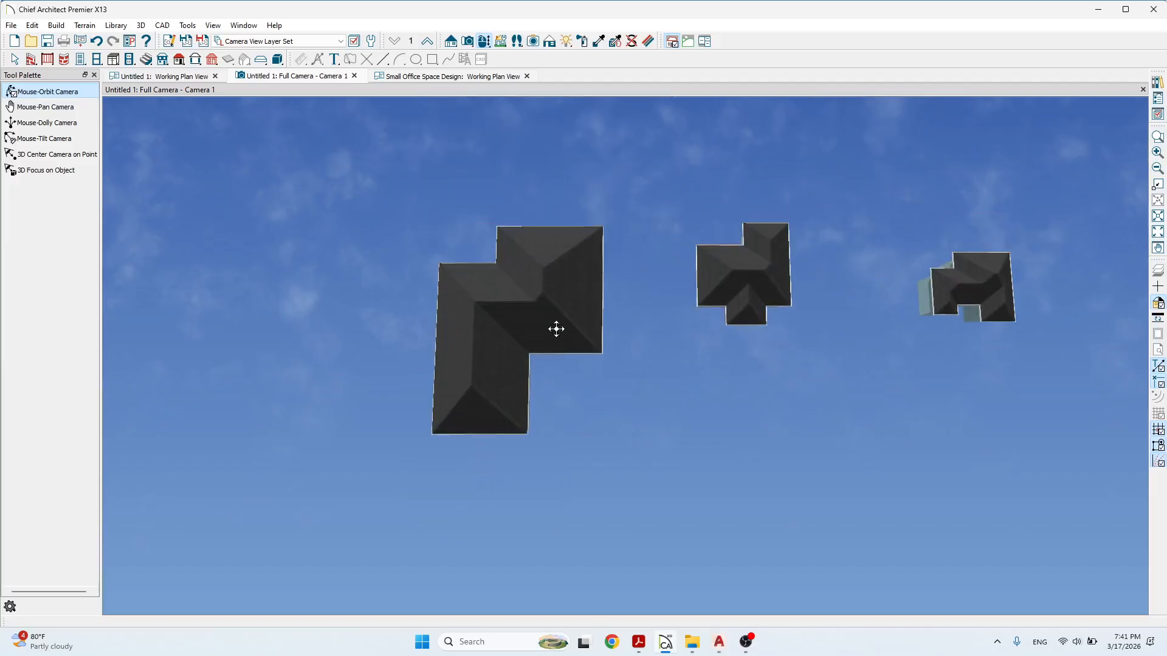
pyautogui.scroll(2, 547, 229)
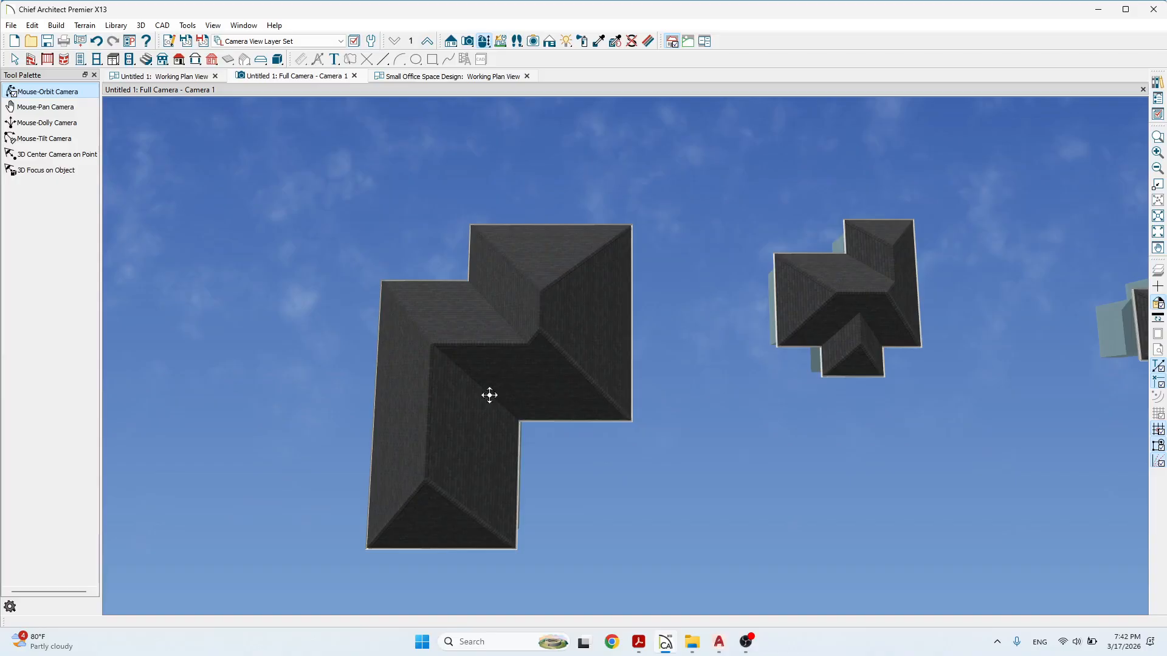
pyautogui.moveTo(447, 490); pyautogui.dragTo(468, 461)
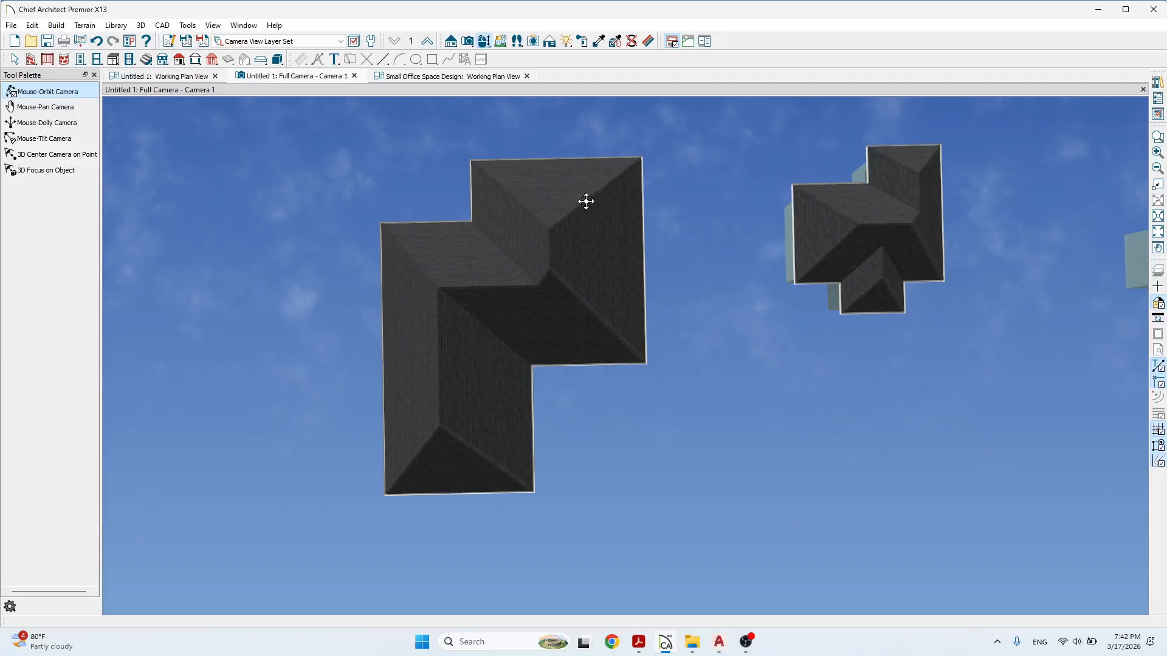
# Inspect the largest building's hip roof from the side, comparing the ridges of its wings.
pyautogui.moveTo(534, 450); pyautogui.dragTo(526, 322)
pyautogui.scroll(-2, 535, 397)
pyautogui.scroll(-4, 539, 451)
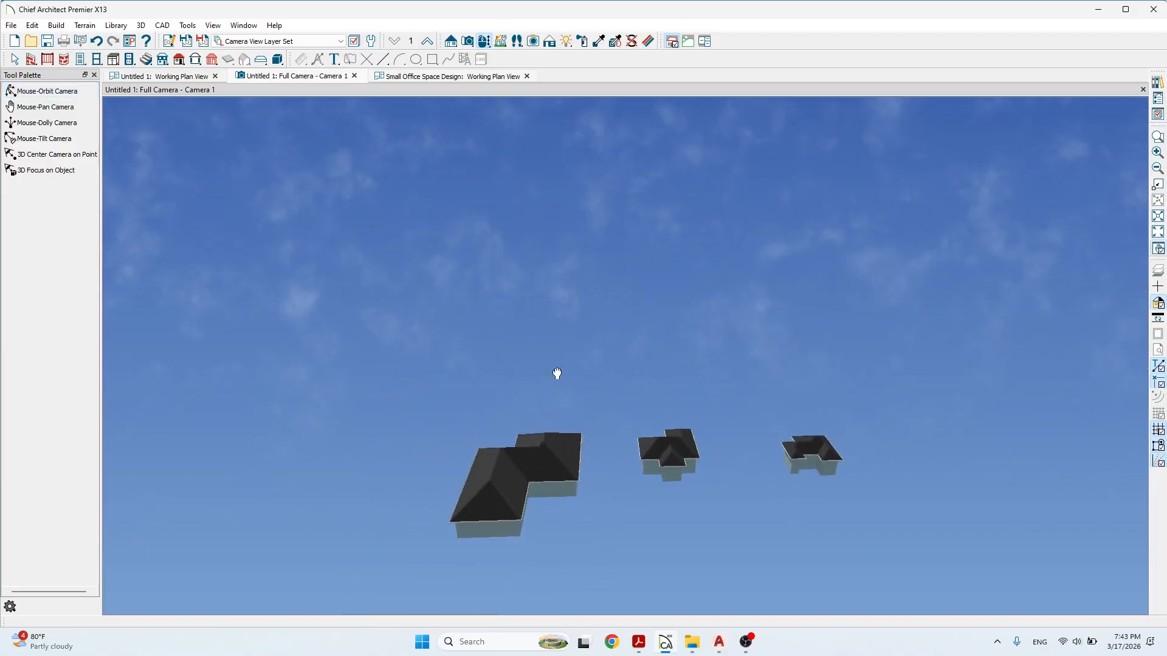
pyautogui.moveTo(553, 385); pyautogui.dragTo(568, 286, button='middle')
pyautogui.scroll(3, 516, 394)
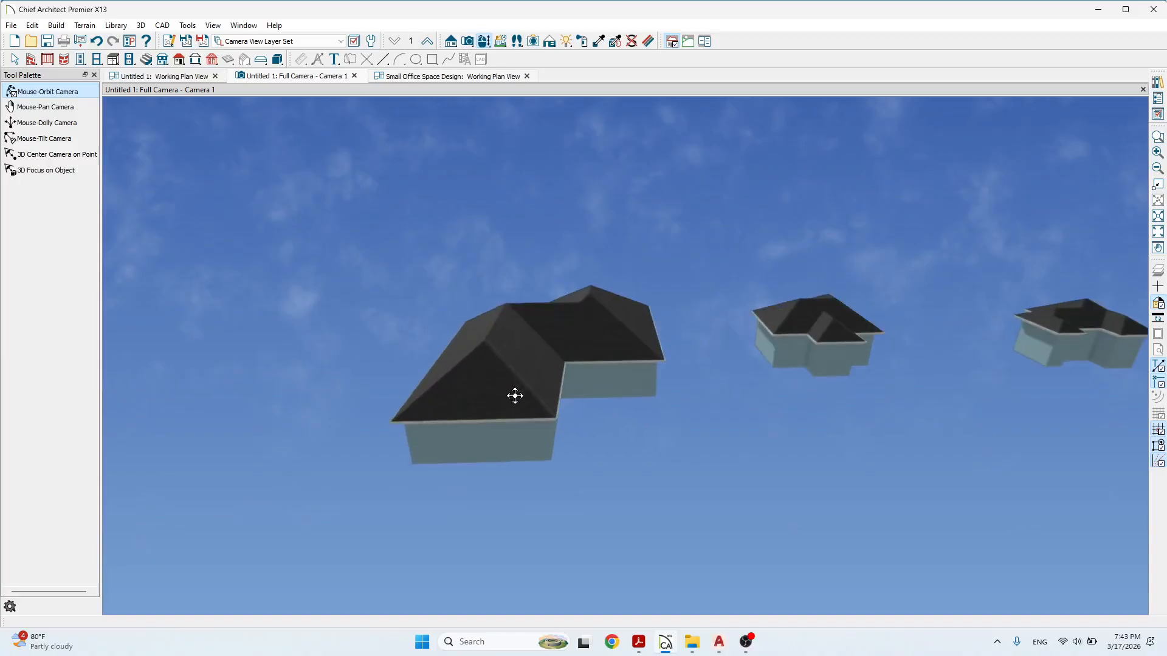
pyautogui.moveTo(516, 381); pyautogui.dragTo(476, 336)
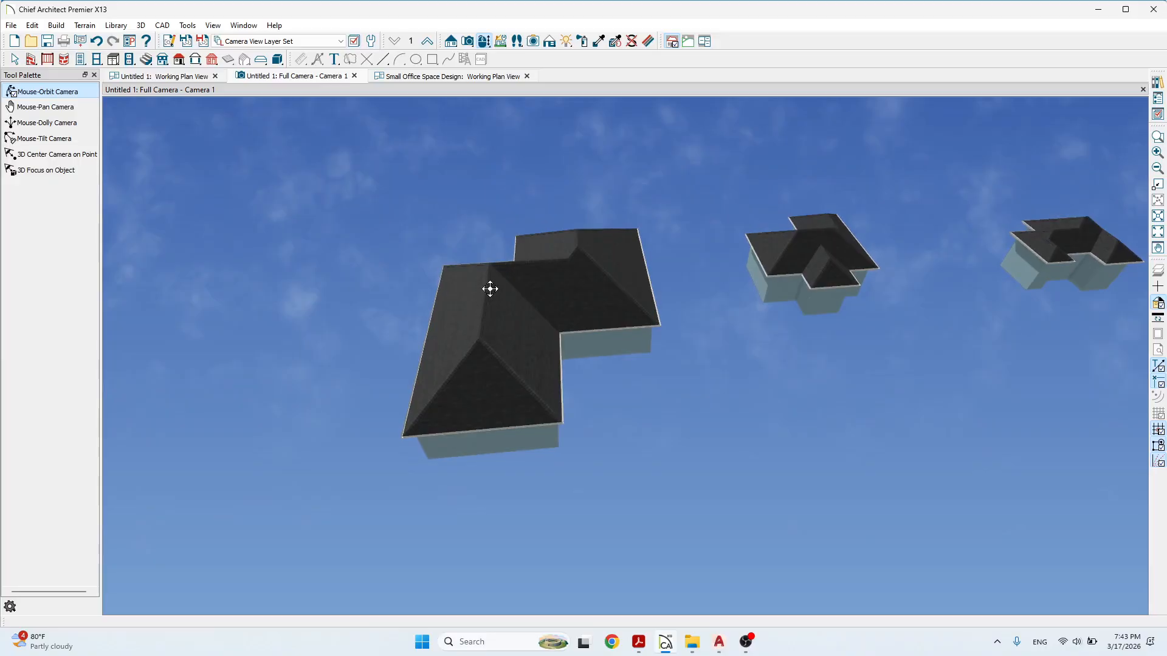
pyautogui.scroll(1, 569, 248)
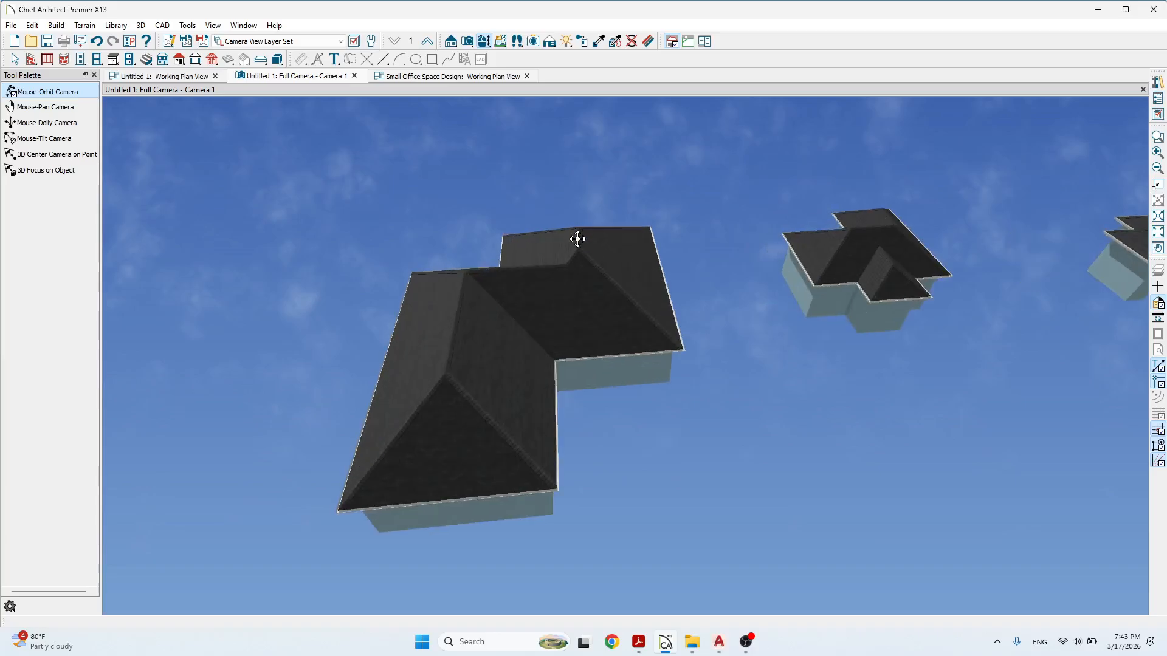
pyautogui.moveTo(577, 246); pyautogui.dragTo(557, 286)
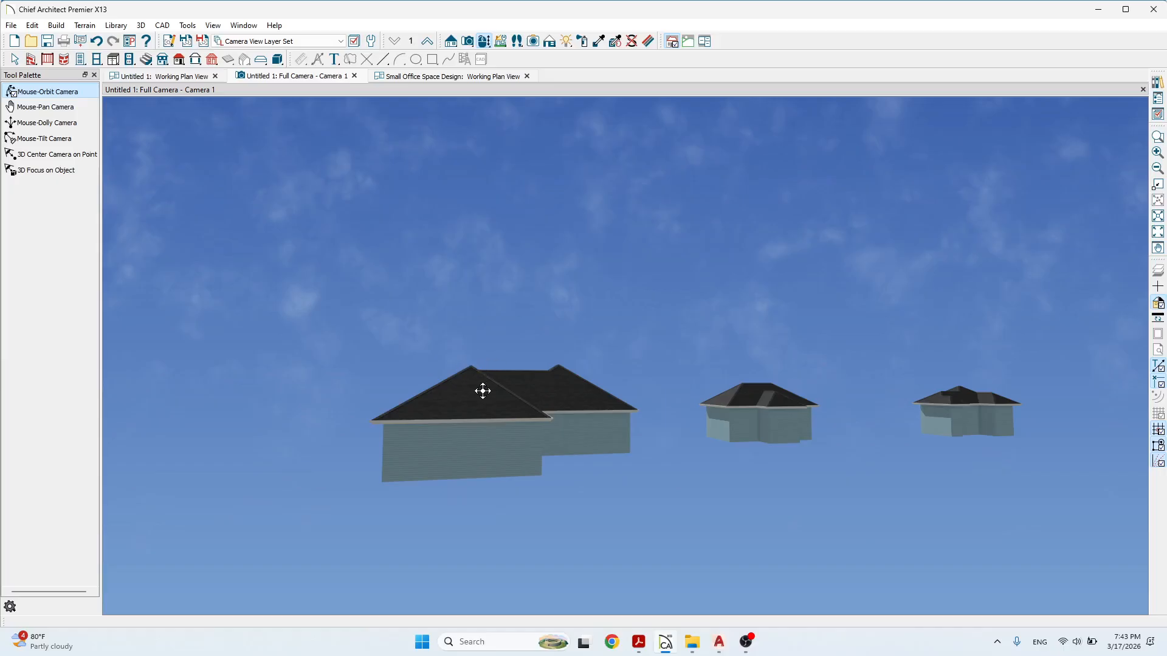
# Examine up close where the largest building's ridges meet at different heights, and return to the overhead view.
pyautogui.moveTo(482, 392); pyautogui.dragTo(561, 355)
pyautogui.scroll(5, 561, 356)
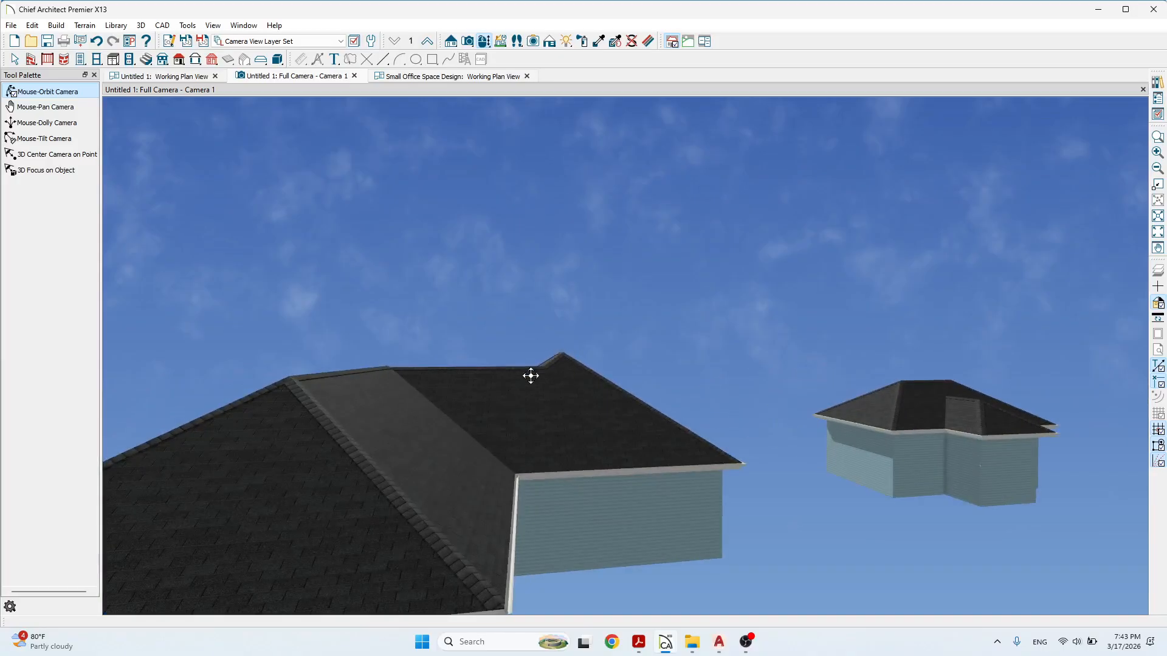
pyautogui.scroll(-5, 417, 383)
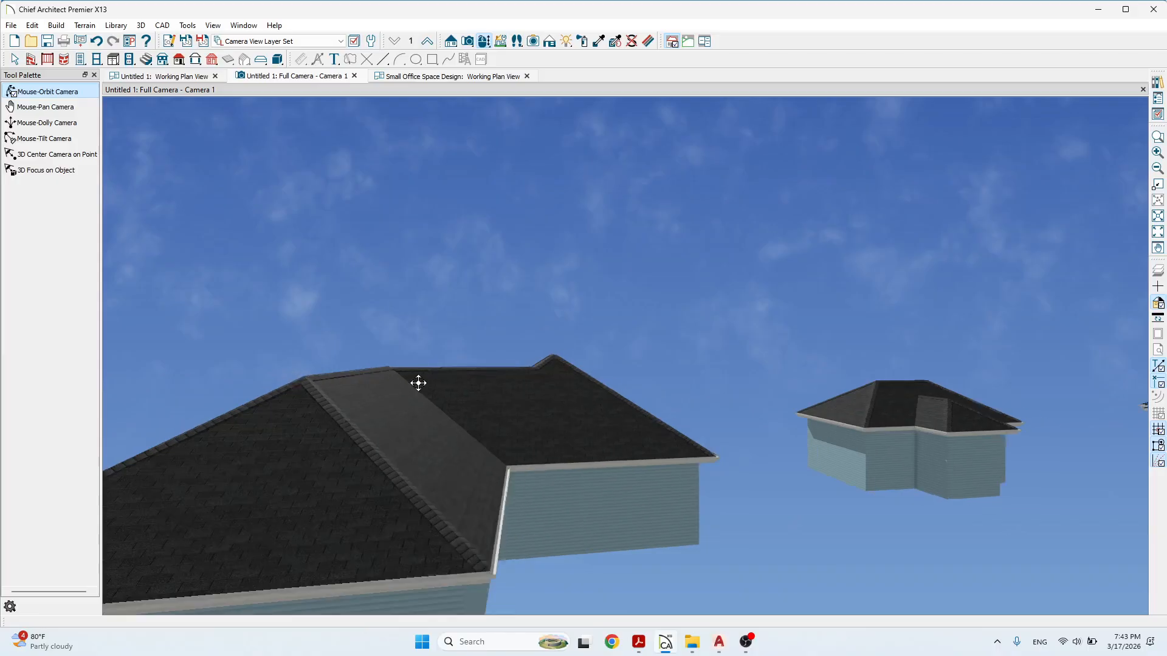
pyautogui.scroll(-4, 395, 441)
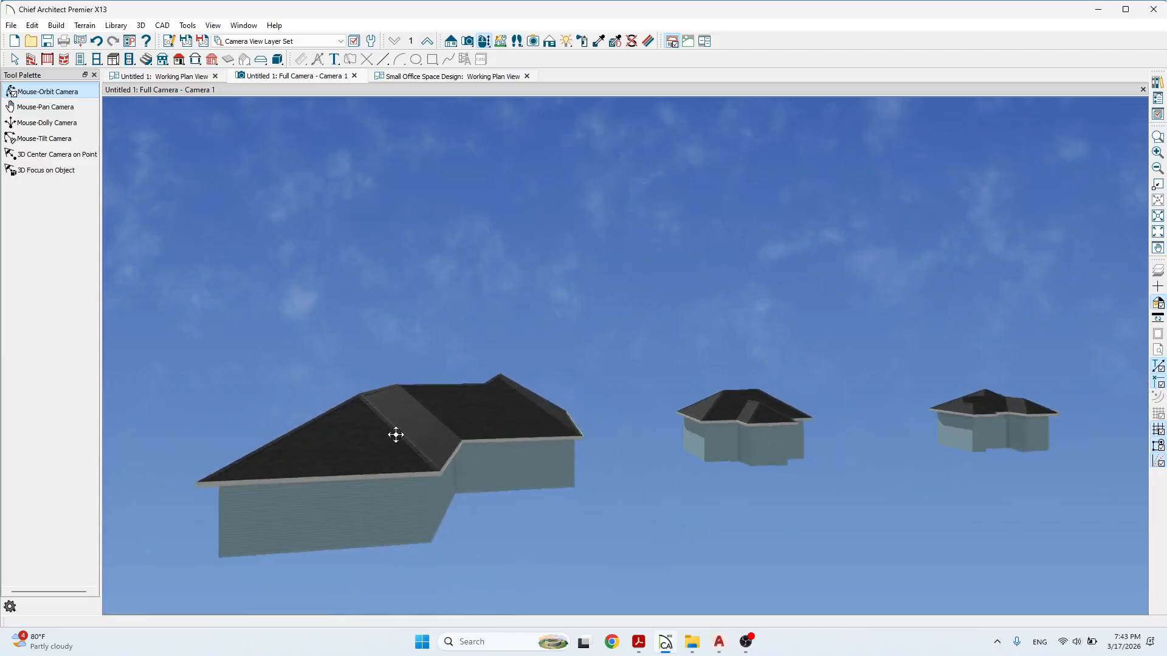
pyautogui.moveTo(429, 359); pyautogui.dragTo(412, 489)
pyautogui.moveTo(427, 380); pyautogui.dragTo(424, 165)
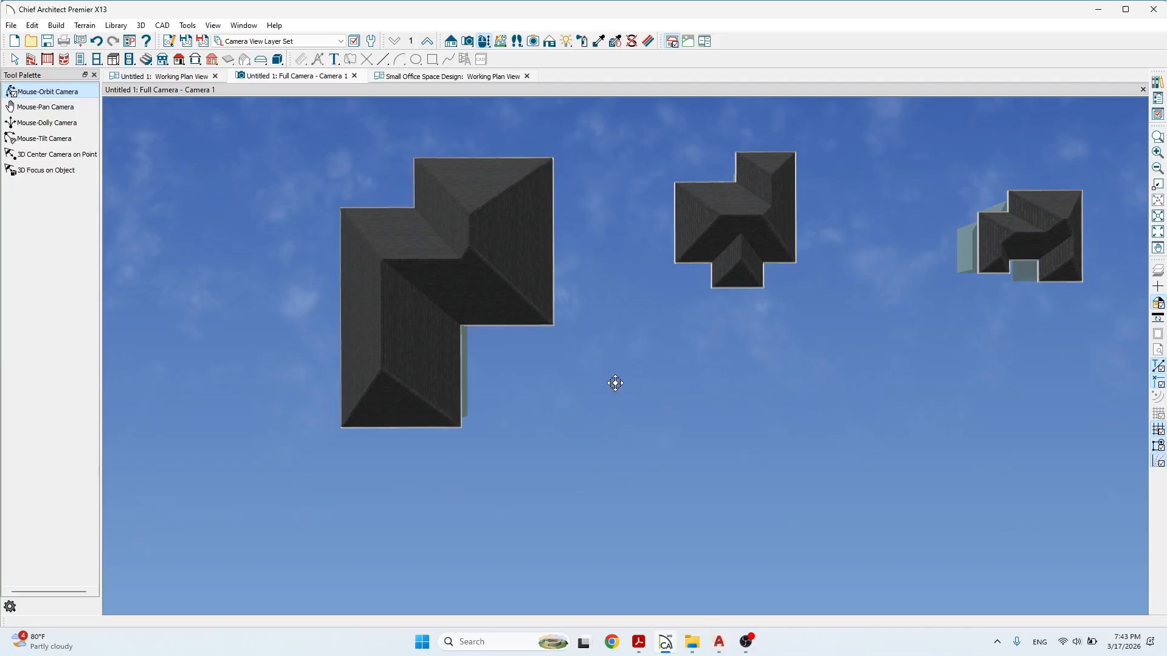
# Inspect the middle building's hip roof from above and from the front, focusing on its small front wing.
pyautogui.scroll(5, 739, 253)
pyautogui.moveTo(699, 304); pyautogui.dragTo(585, 379, button='middle')
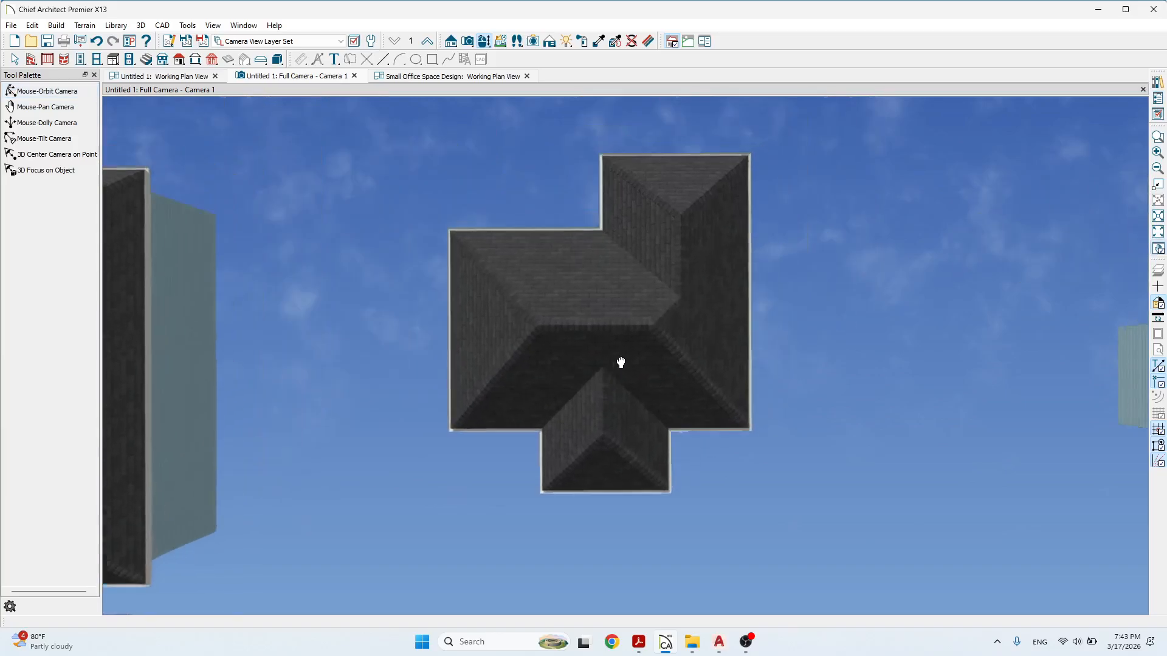
pyautogui.moveTo(634, 372); pyautogui.dragTo(620, 404)
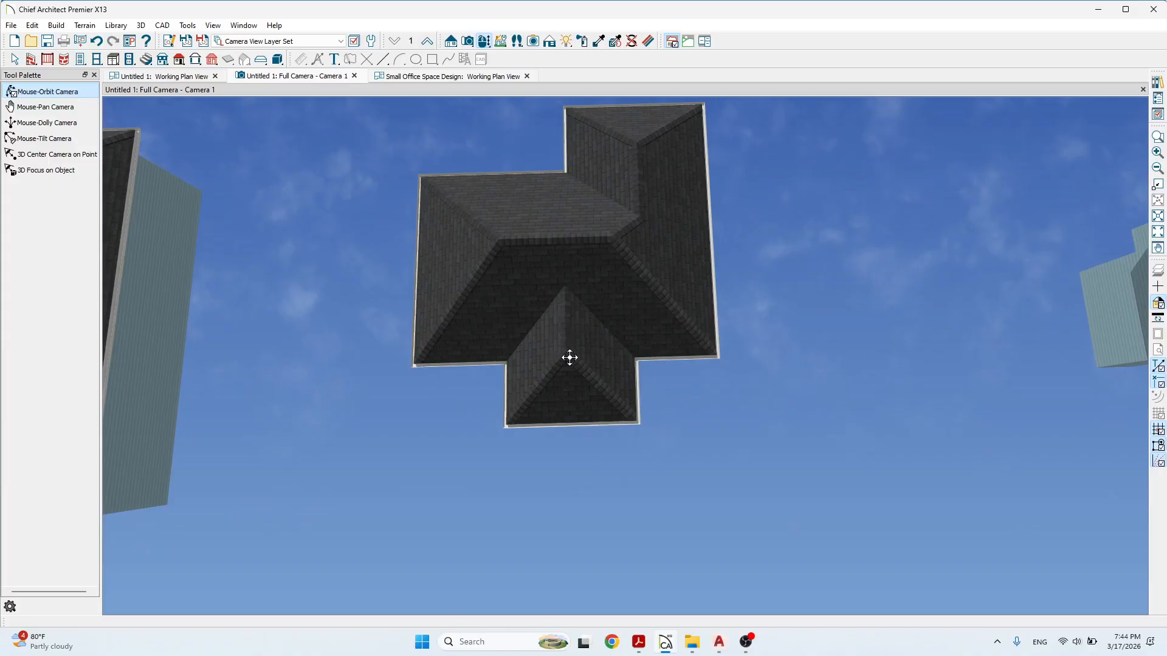
pyautogui.moveTo(573, 311); pyautogui.dragTo(573, 251)
pyautogui.scroll(-5, 573, 260)
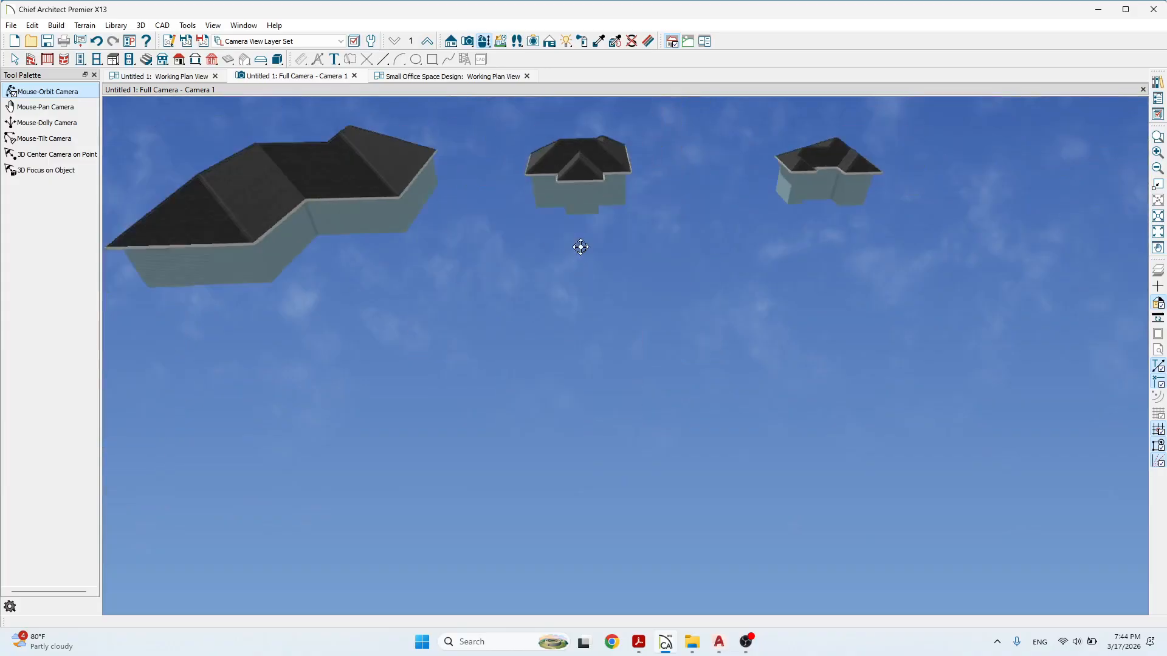
pyautogui.moveTo(599, 167); pyautogui.dragTo(544, 168)
pyautogui.scroll(5, 567, 285)
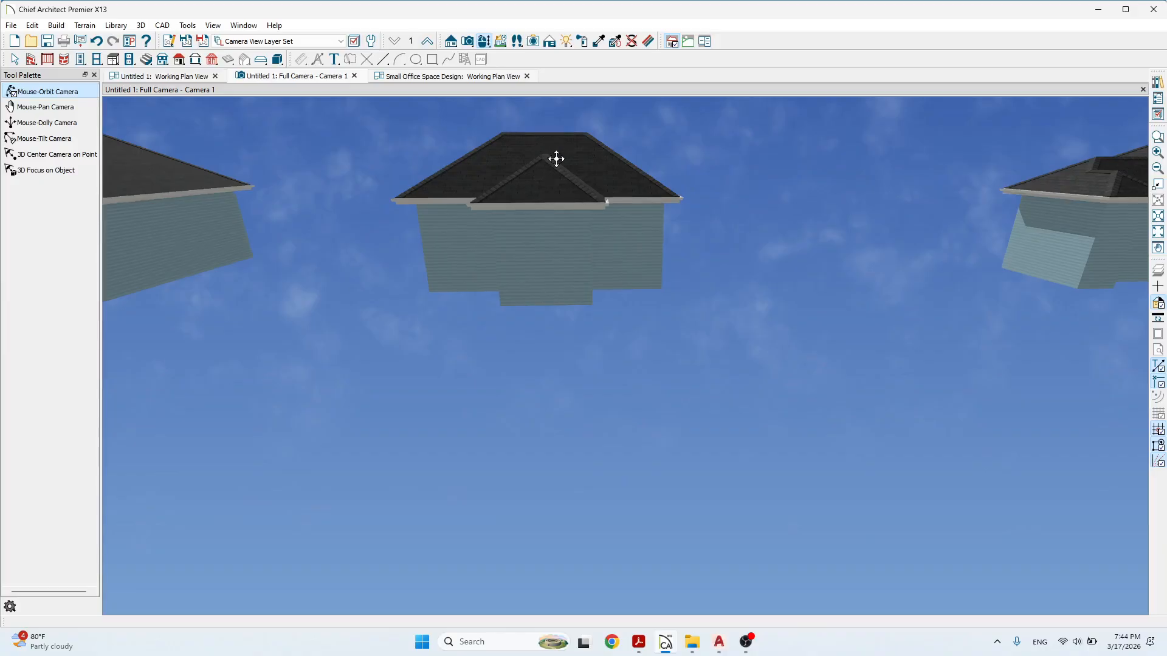
# Examine how the middle building's rear wing ridge joins the main ridge, from above and at eye level.
pyautogui.moveTo(552, 191); pyautogui.dragTo(546, 312)
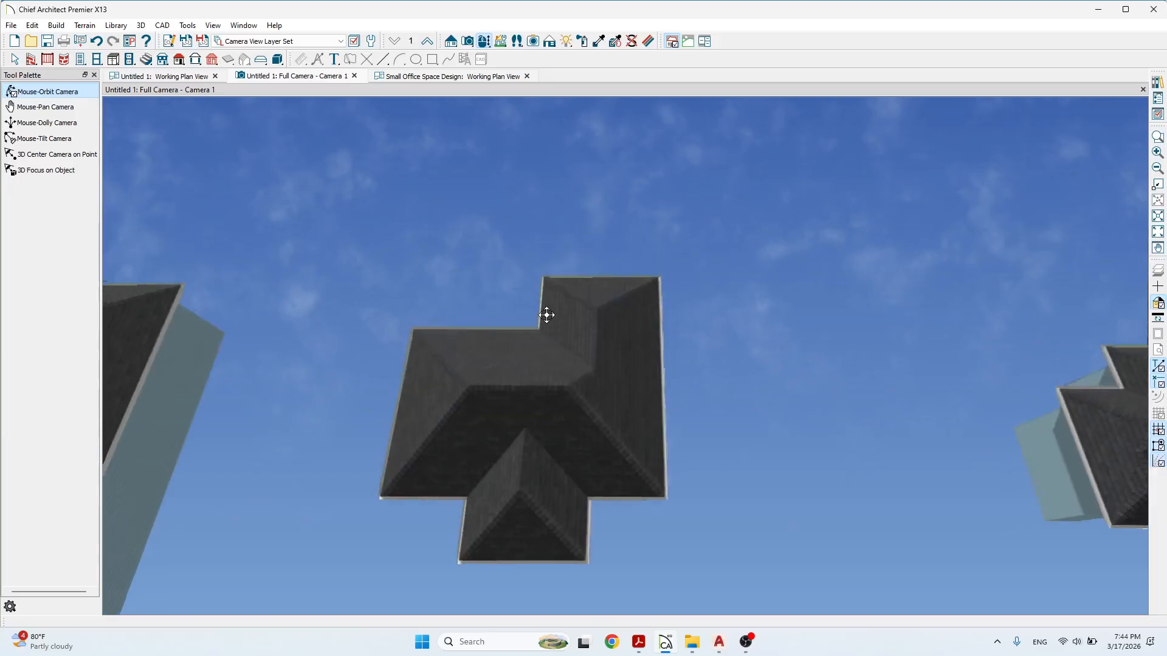
pyautogui.moveTo(591, 375); pyautogui.dragTo(615, 312)
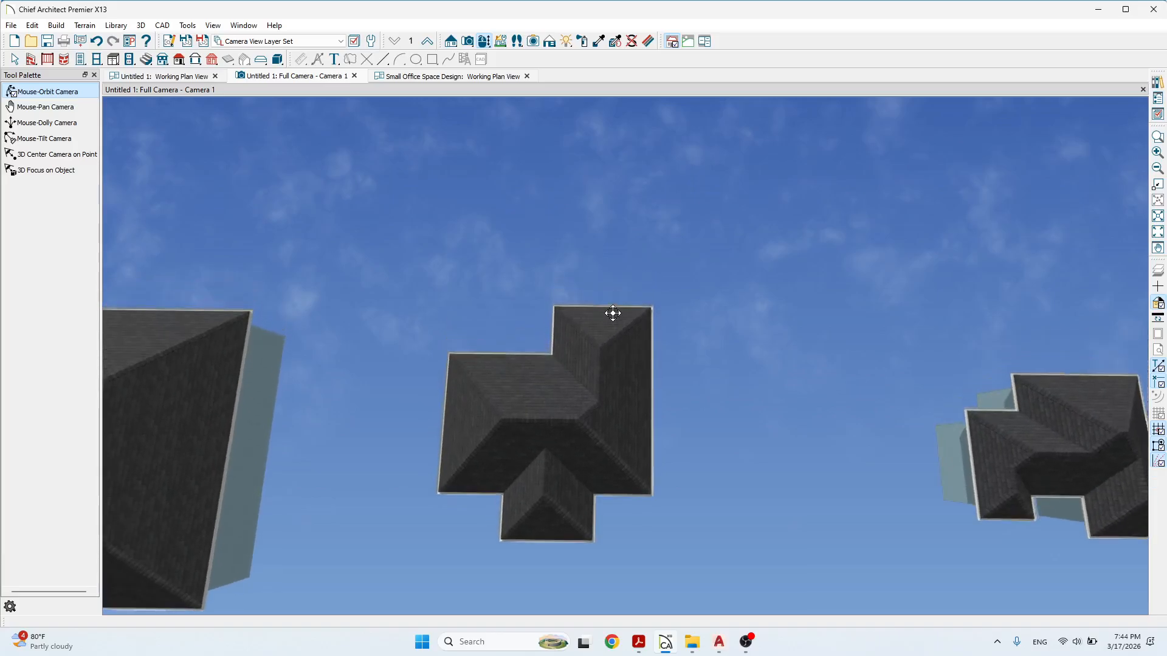
pyautogui.scroll(3, 573, 362)
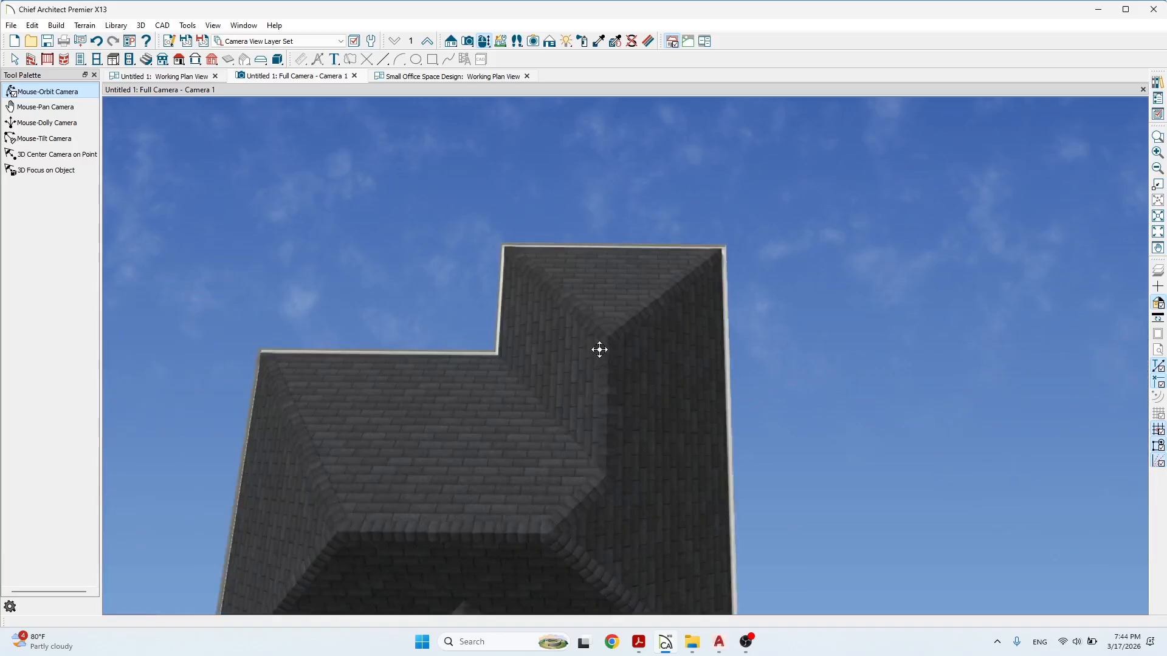
pyautogui.scroll(-3, 597, 366)
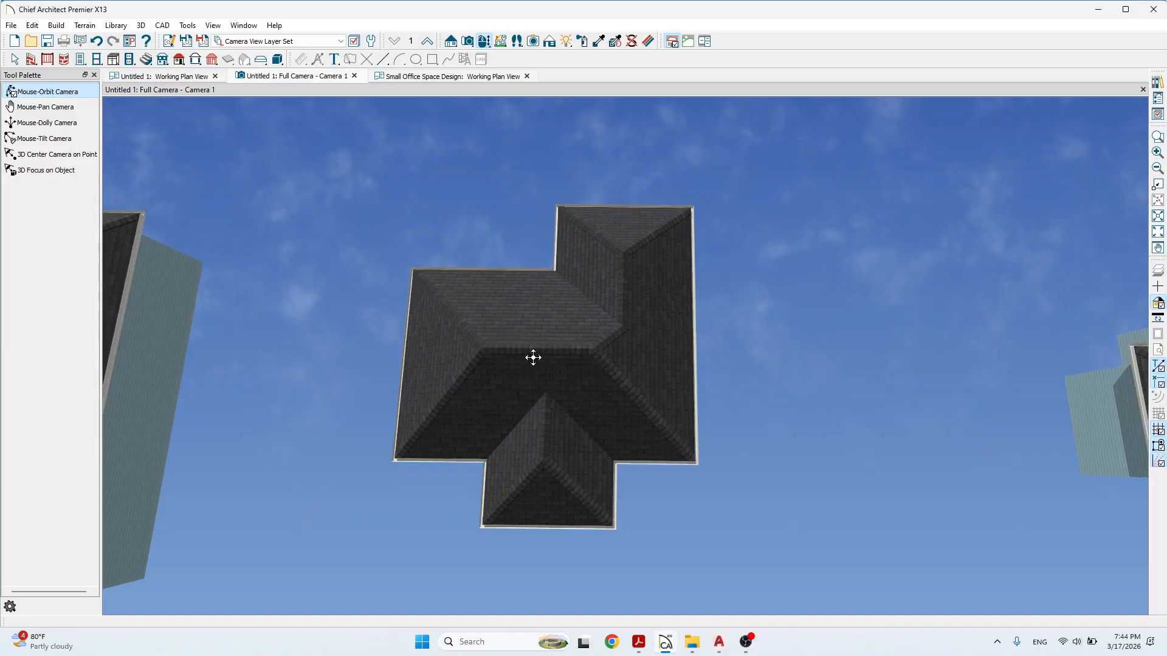
pyautogui.scroll(-2, 554, 432)
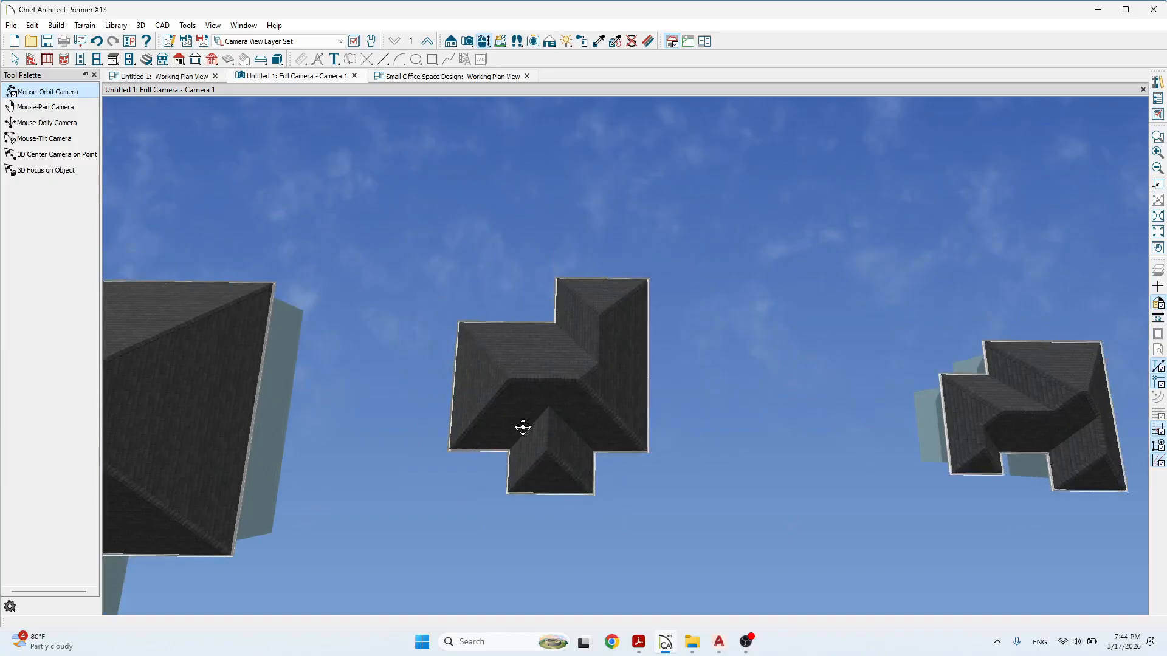
pyautogui.moveTo(542, 389); pyautogui.dragTo(549, 253)
pyautogui.scroll(-2, 537, 290)
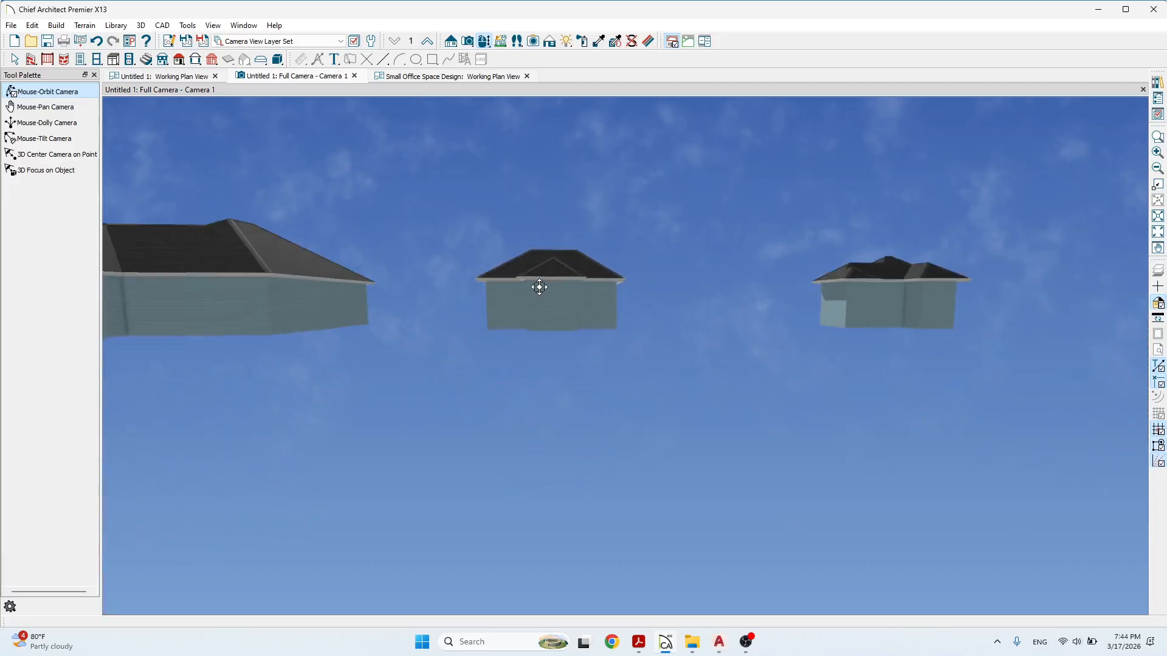
# Switch back to the AutoCAD drawing and view the L-shaped roof plan alongside the three building outlines.
pyautogui.hotkey('alt', 'Tab')
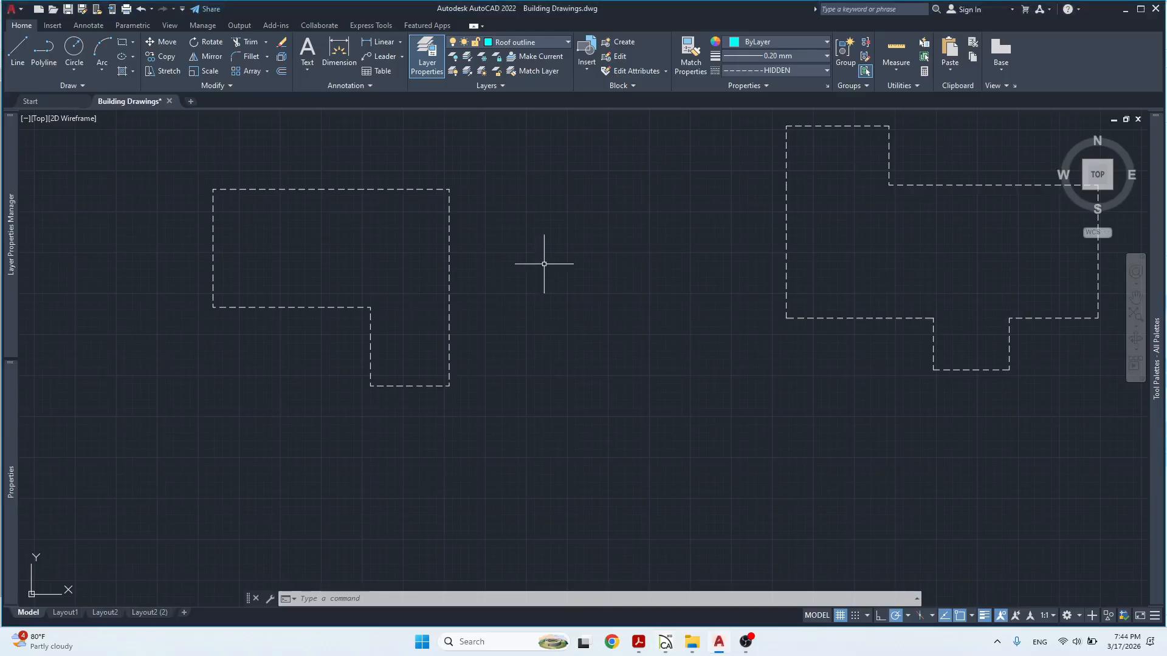
pyautogui.scroll(-5, 528, 246)
pyautogui.scroll(5, 546, 292)
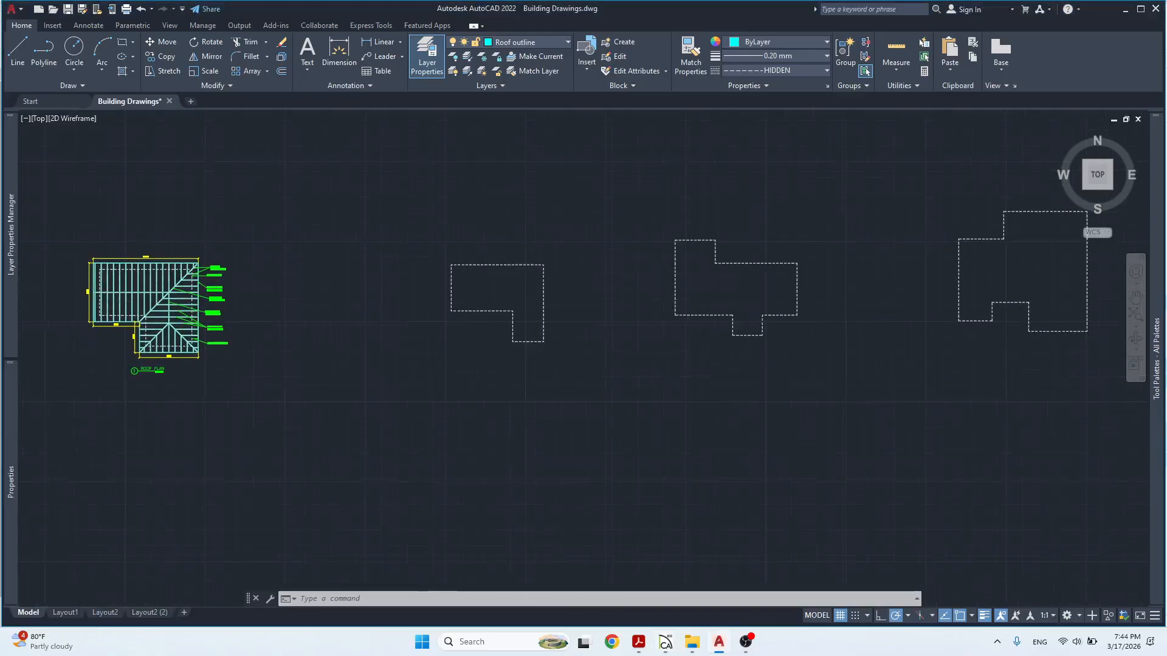
# Join all the wall lines of the smallest building's L-shaped outline into a single polyline.
pyautogui.click(607, 248)
pyautogui.click(508, 271)
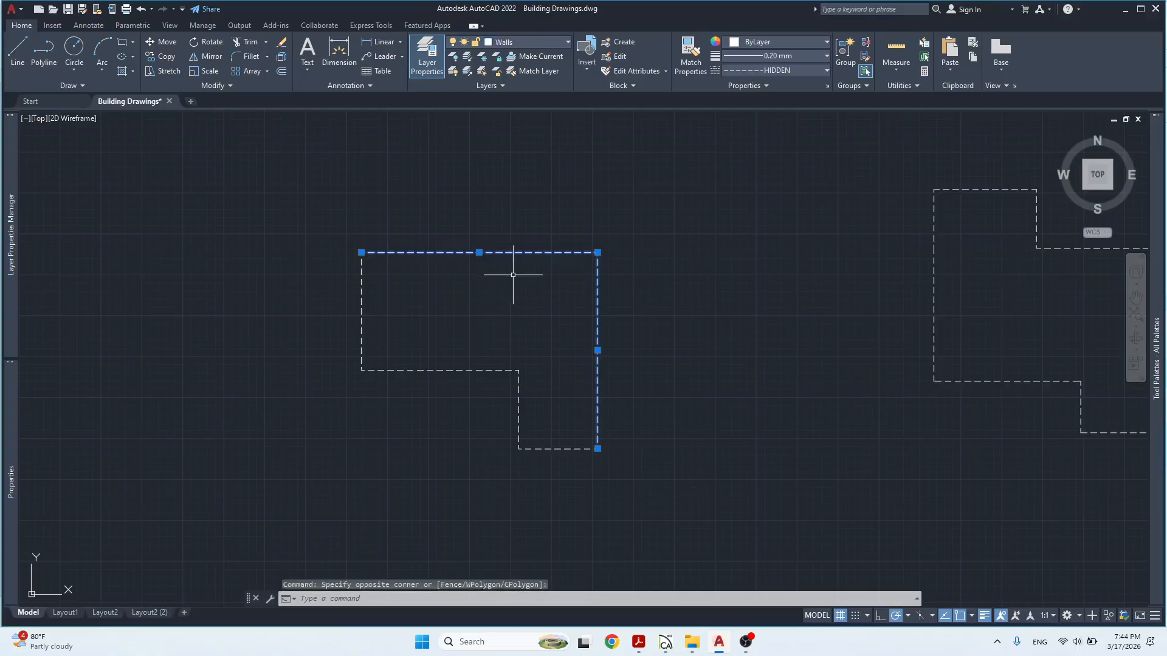
pyautogui.press('Escape')
pyautogui.click(518, 287)
pyautogui.click(409, 383)
pyautogui.press('Escape')
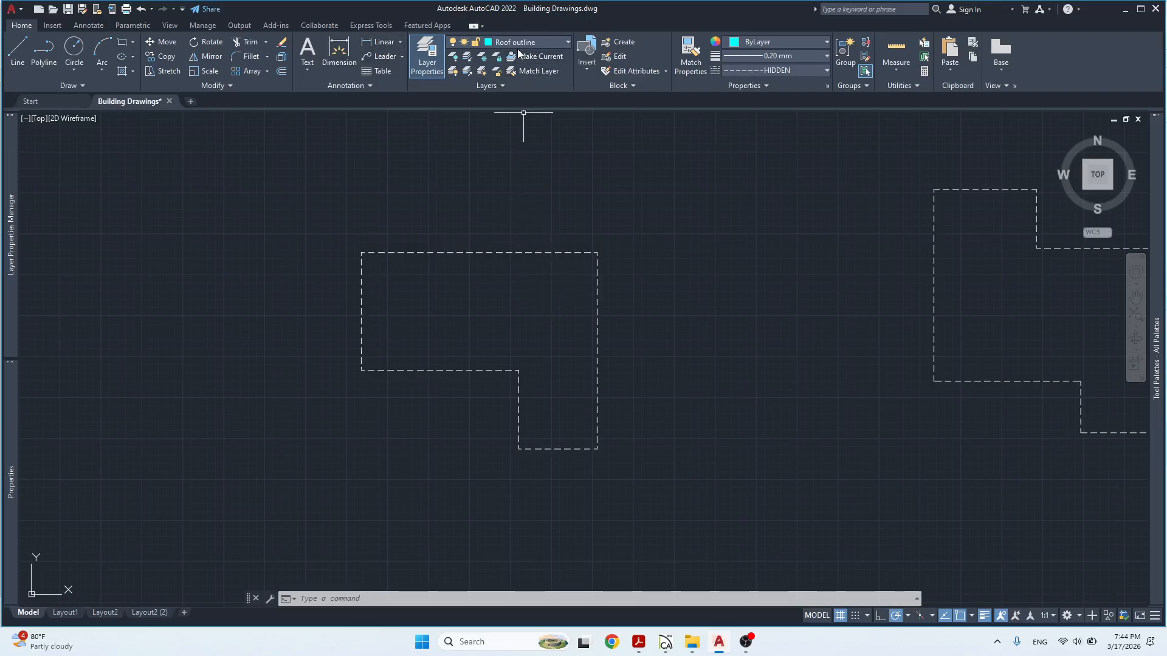
pyautogui.click(679, 196)
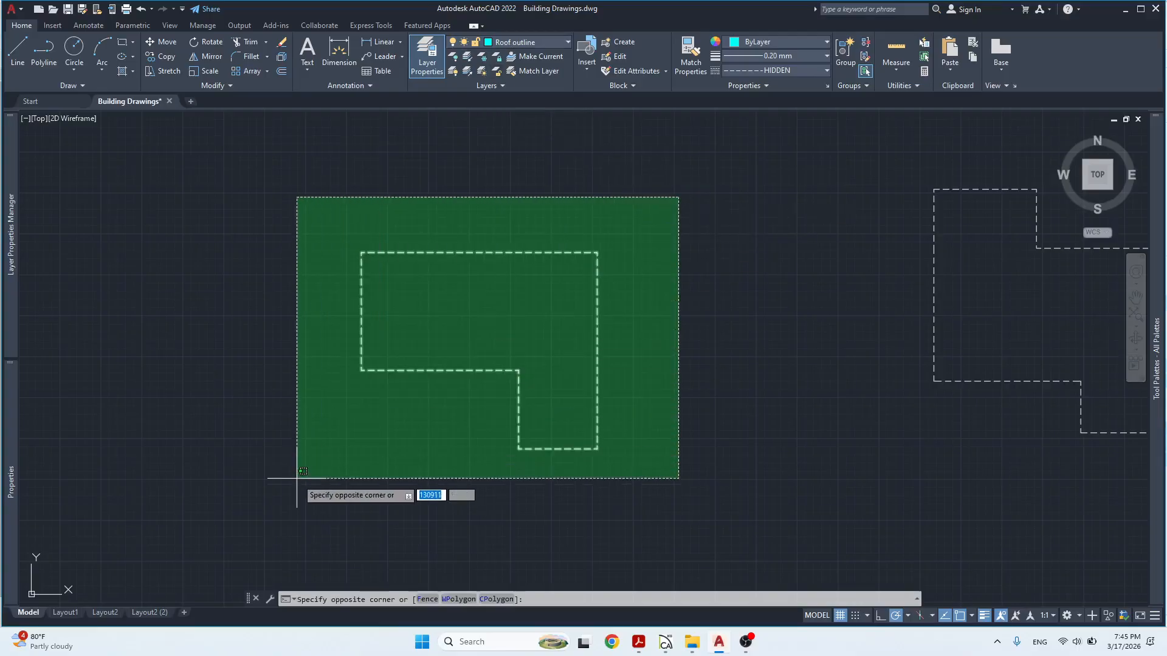
pyautogui.click(299, 479)
pyautogui.press('Escape')
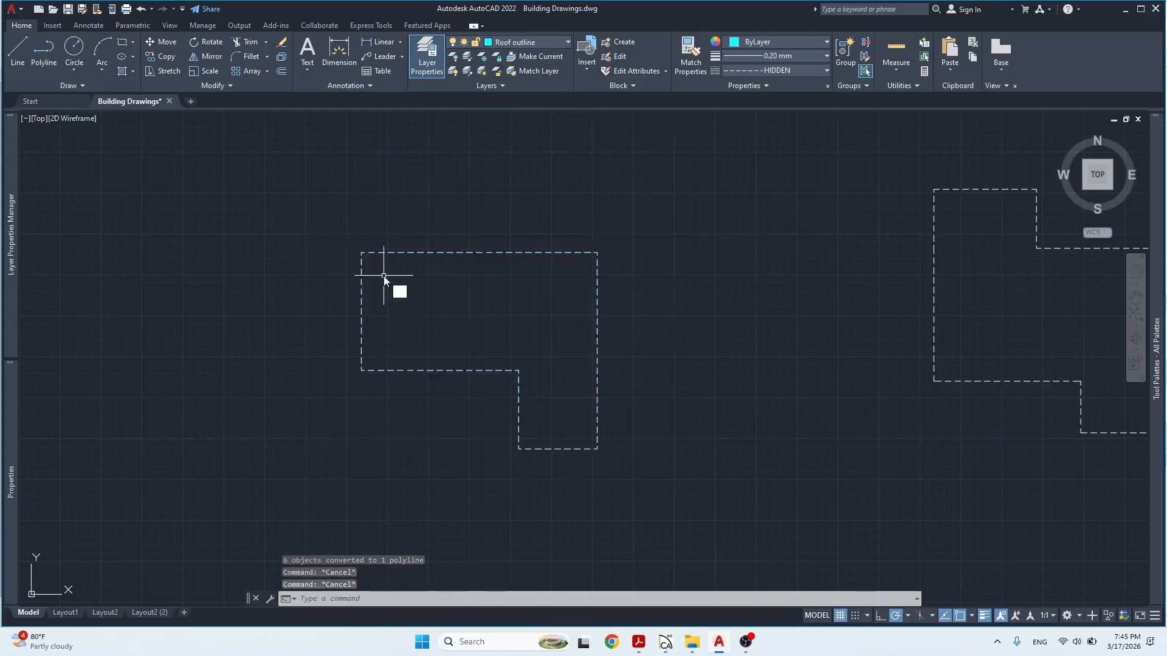
# Offset the joined L-shaped wall outline outward by 600 to form the roof overhang.
pyautogui.write('o')
pyautogui.press('Return')
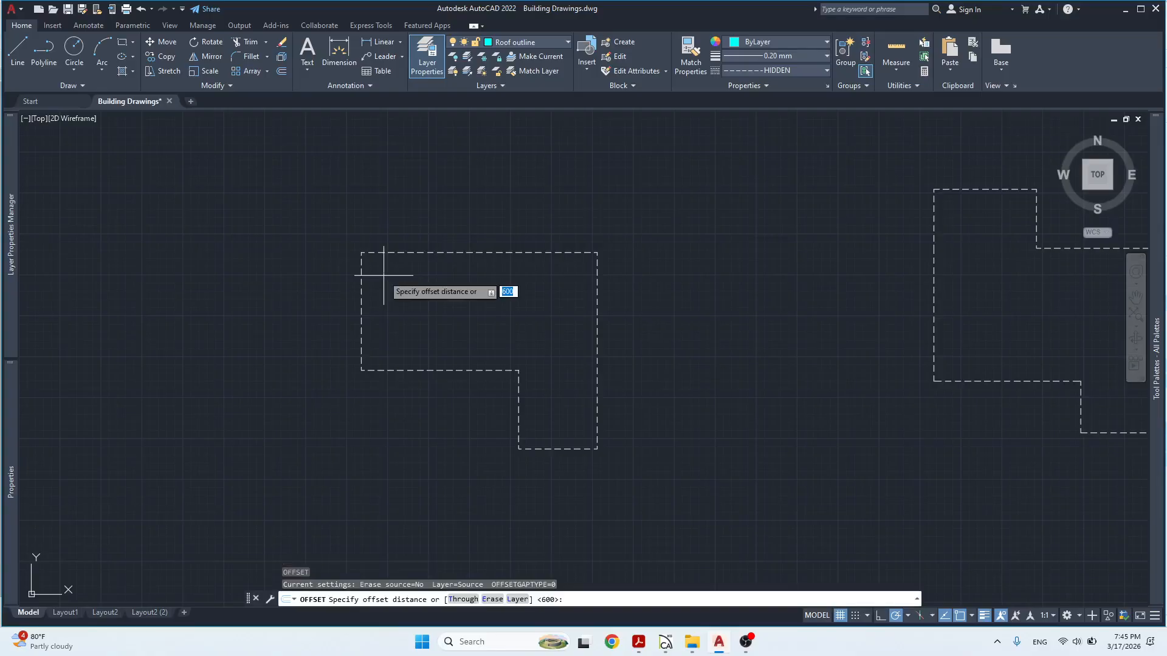
pyautogui.write('600')
pyautogui.press('Return')
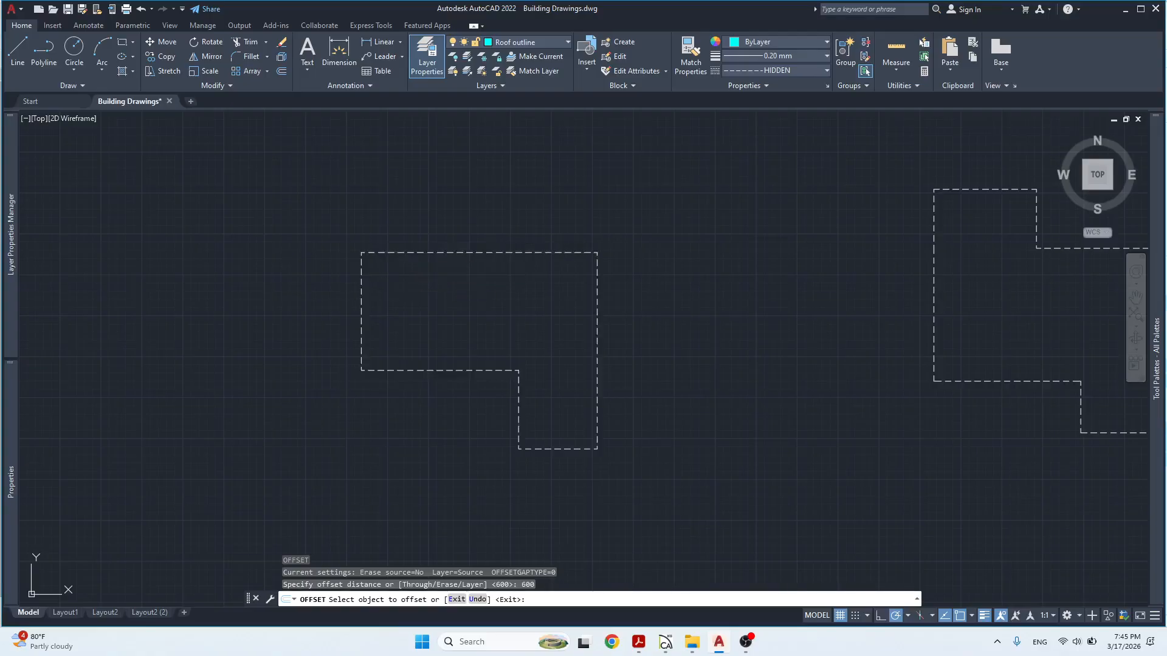
pyautogui.click(409, 254)
pyautogui.click(435, 218)
pyautogui.press('Escape')
pyautogui.press('Escape')
# Assign the outer offset outline to the Roof outline layer.
pyautogui.click(435, 220)
pyautogui.click(406, 243)
pyautogui.click(513, 45)
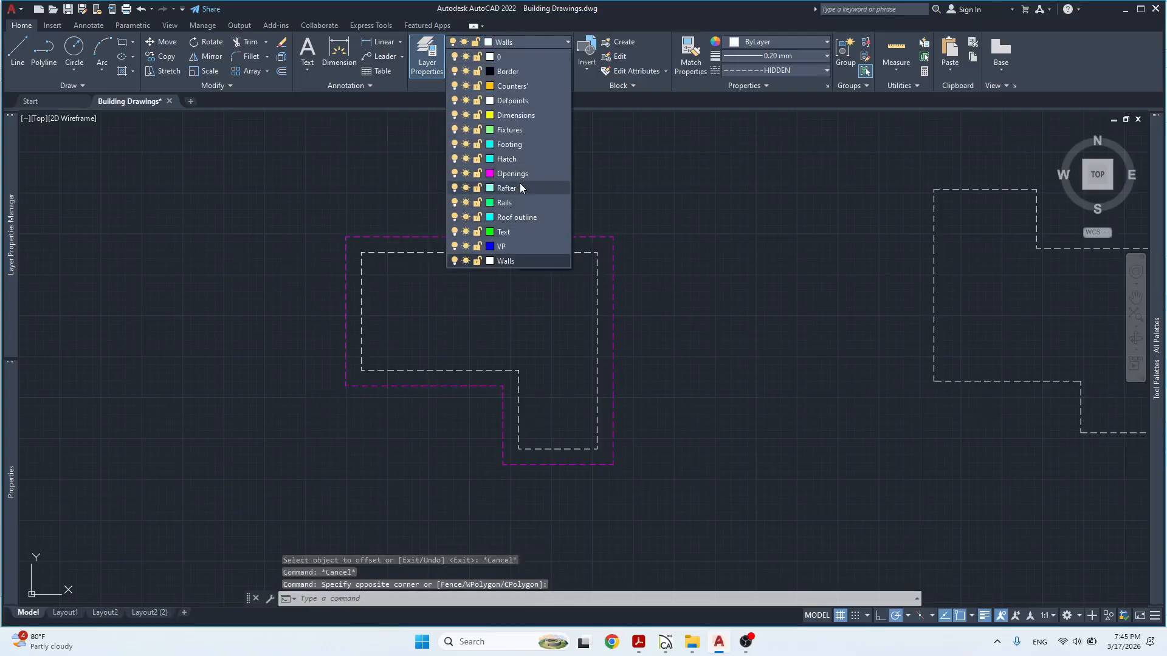
pyautogui.click(511, 217)
pyautogui.press('Escape')
pyautogui.press('Escape')
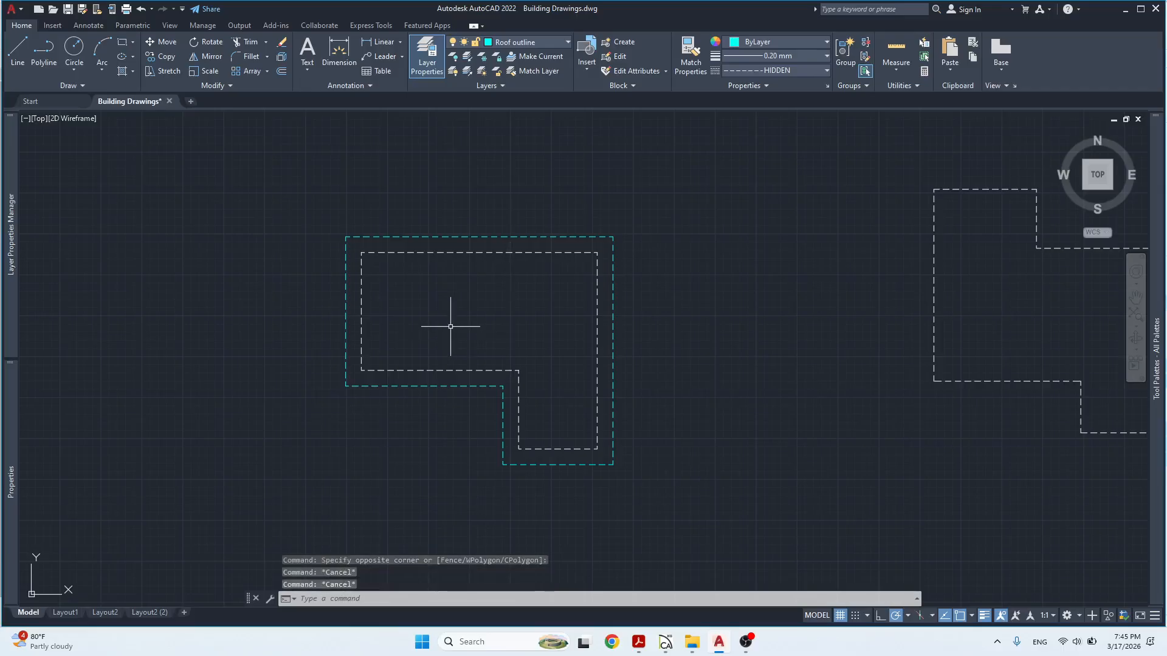
pyautogui.click(446, 374)
pyautogui.click(429, 361)
pyautogui.press('Escape')
pyautogui.click(441, 380)
pyautogui.click(424, 395)
pyautogui.press('Escape')
pyautogui.moveTo(485, 391); pyautogui.dragTo(493, 368, button='middle')
pyautogui.scroll(1, 450, 351)
pyautogui.scroll(-1, 480, 328)
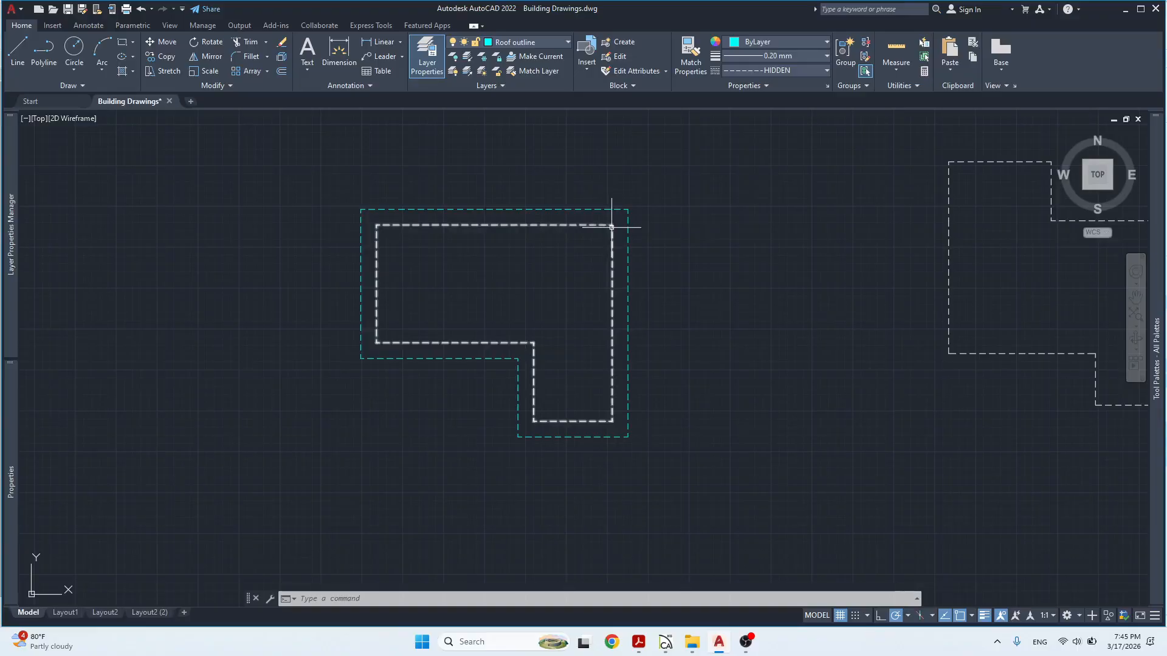
# Explode the L-shaped wall outline and its roof outline into separate lines.
pyautogui.click(521, 333)
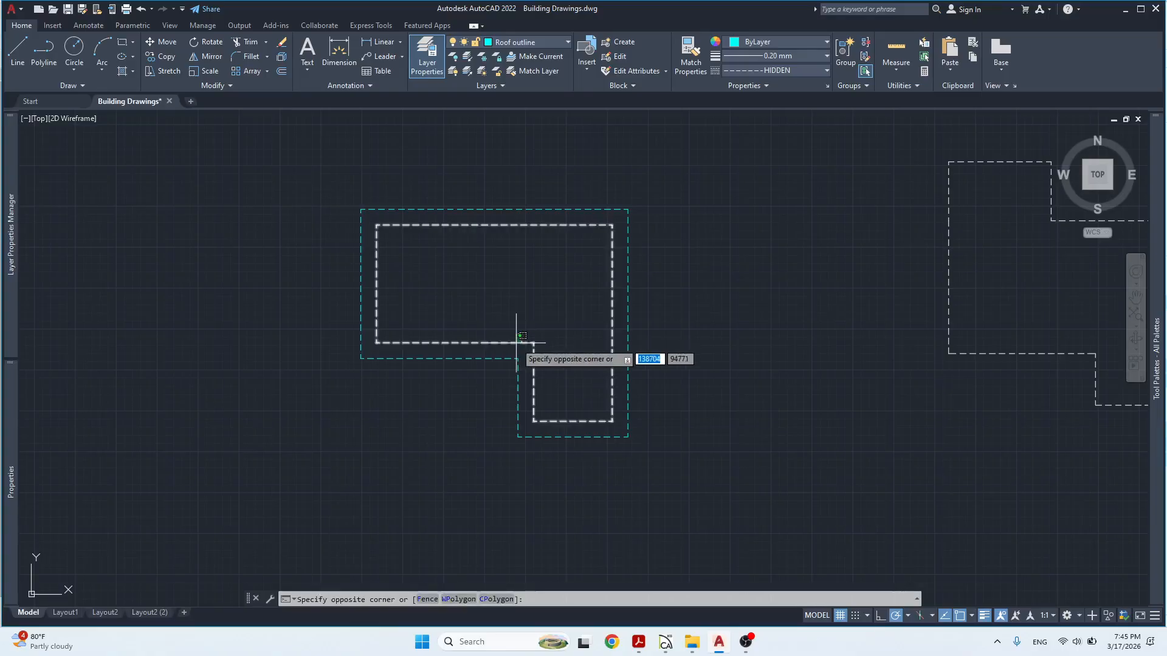
pyautogui.click(482, 344)
pyautogui.click(742, 188)
pyautogui.click(240, 458)
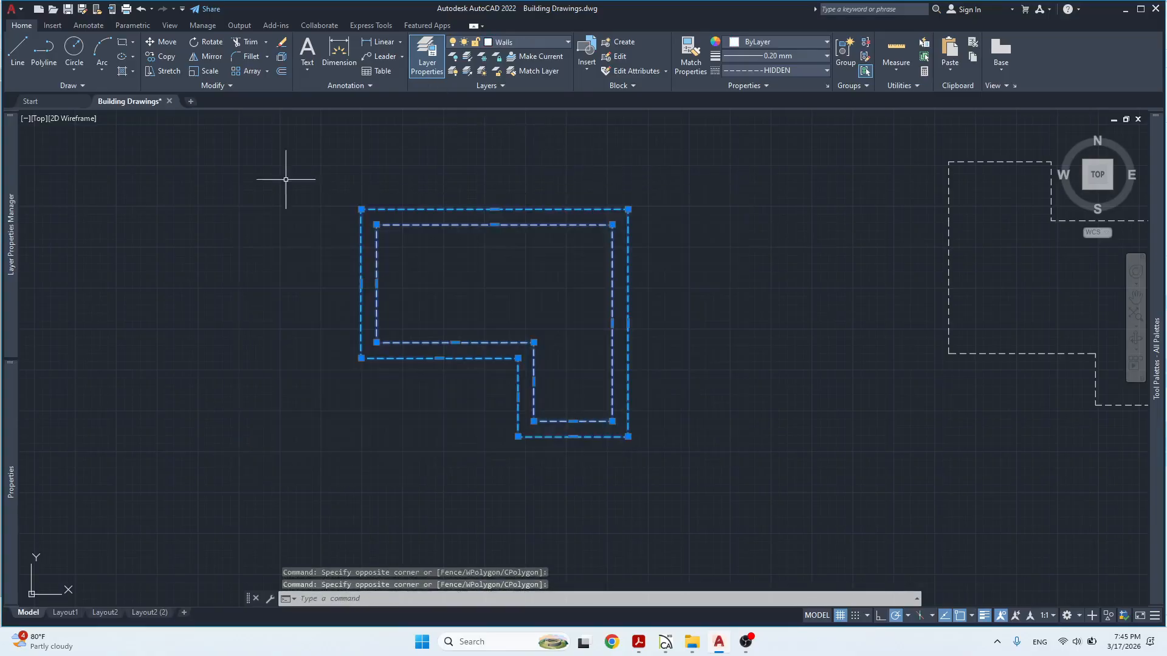
pyautogui.press('Escape')
pyautogui.click(438, 217)
pyautogui.click(420, 236)
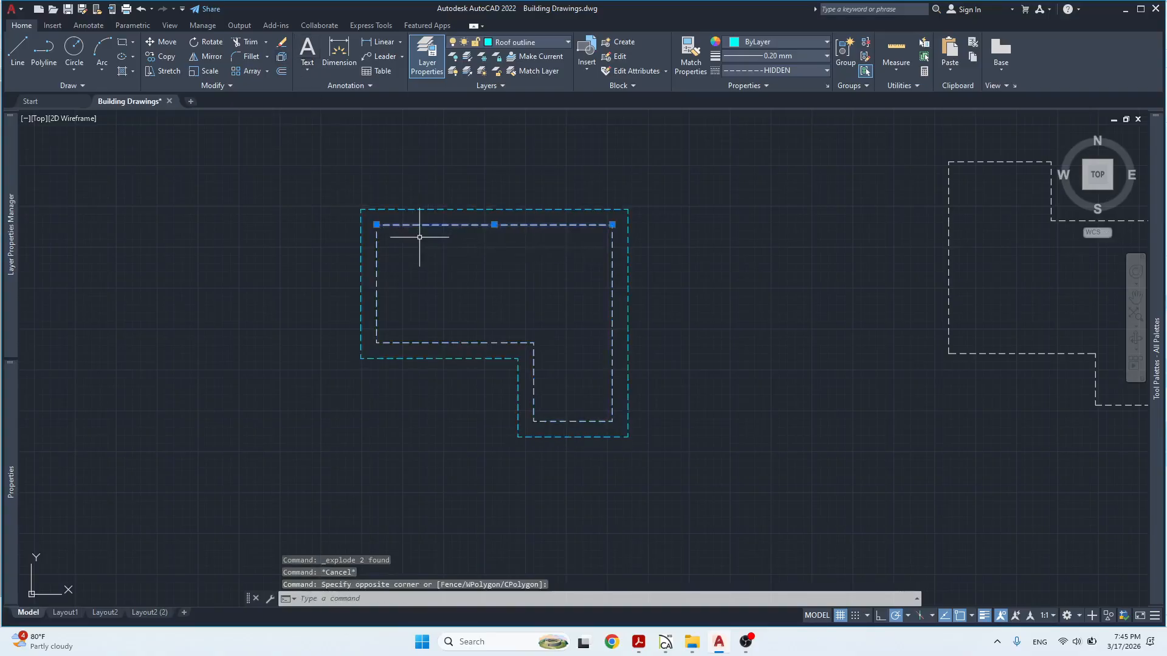
pyautogui.press('Escape')
# Lengthen the main block's lower wall line across the wing to the outer right wall, closing the main rectangle.
pyautogui.click(520, 331)
pyautogui.click(494, 346)
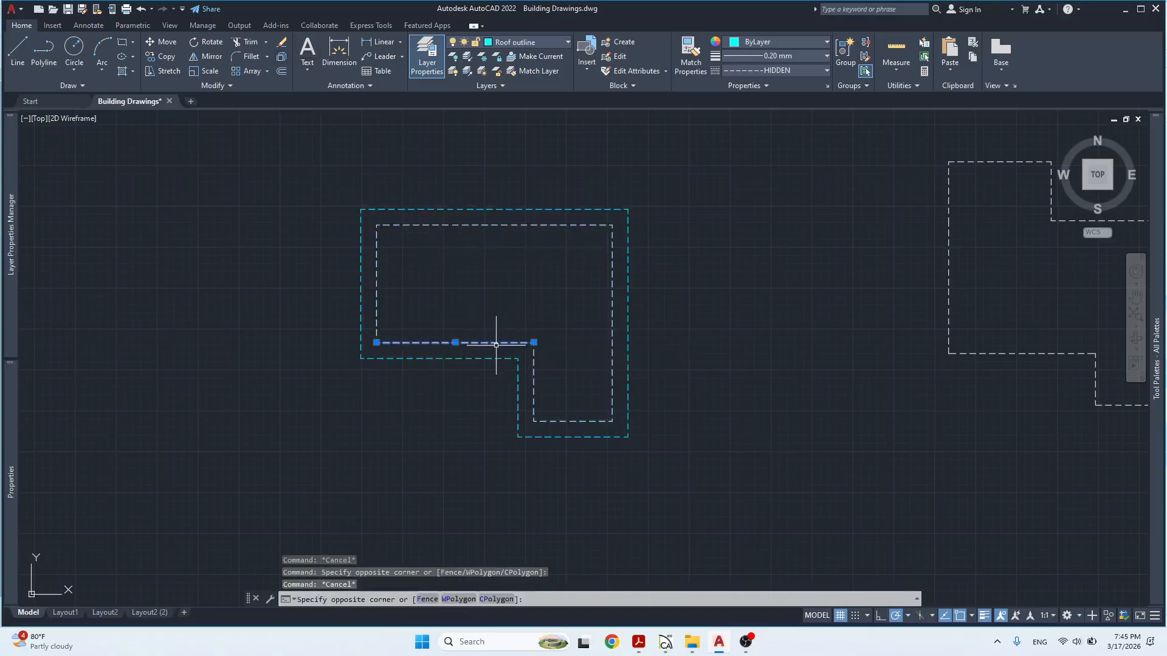
pyautogui.moveTo(534, 342)
pyautogui.click(559, 381)
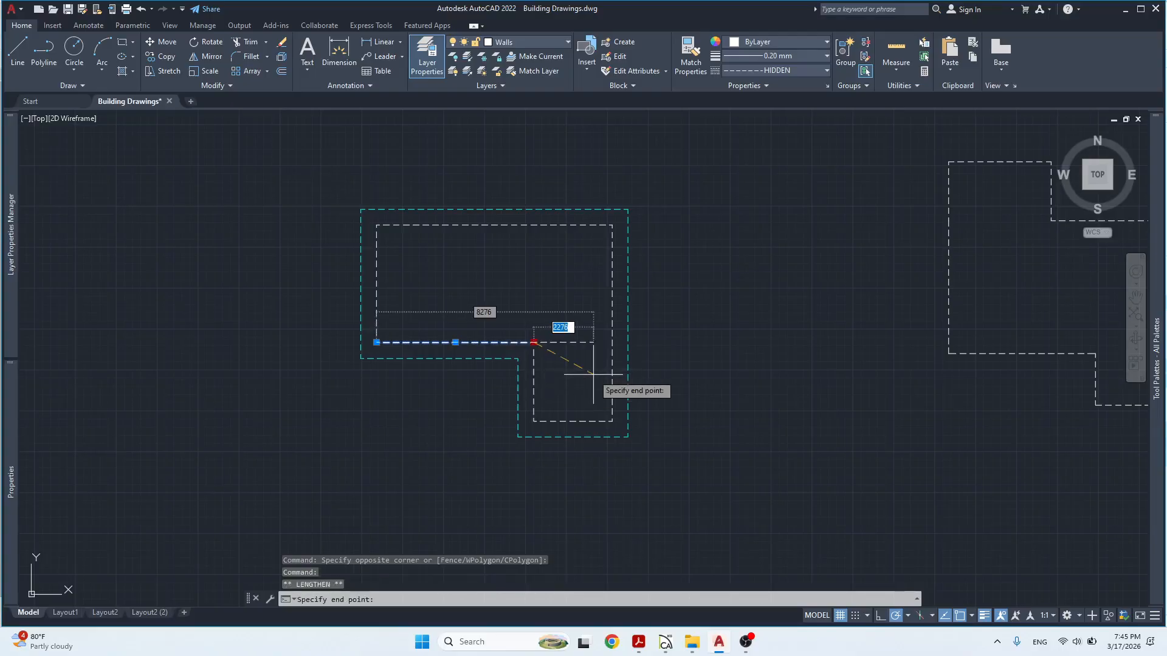
pyautogui.click(611, 343)
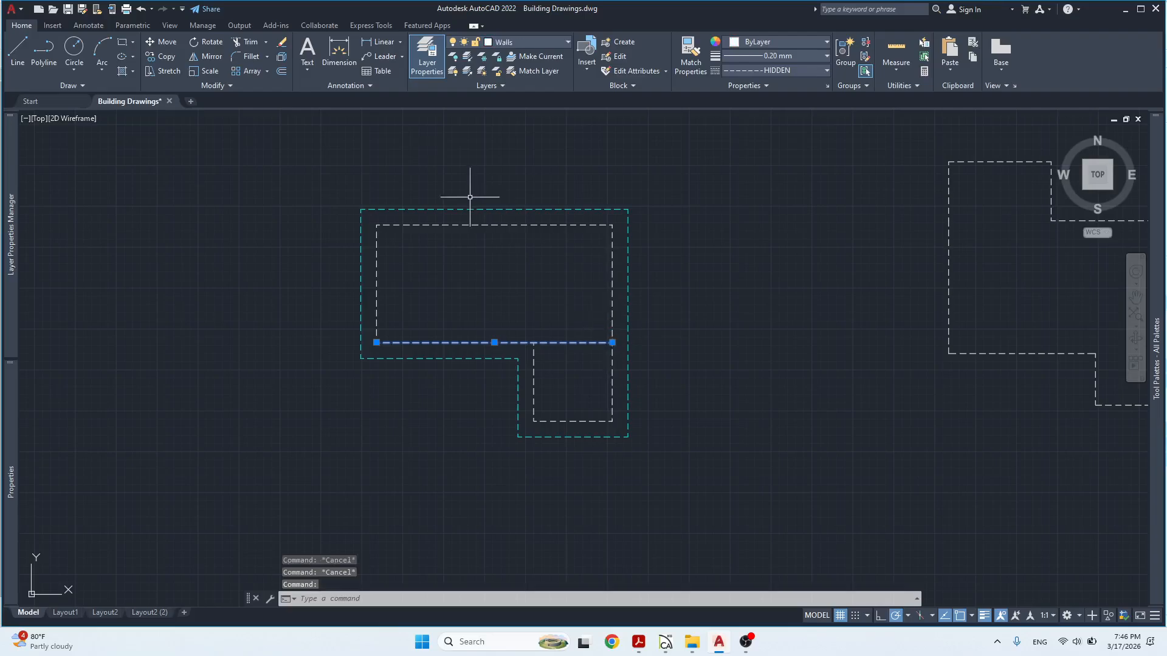
# Highlight the main block's walls and compare that rectangle with the existing rectangular hip roof plan.
pyautogui.click(377, 244)
pyautogui.click(378, 229)
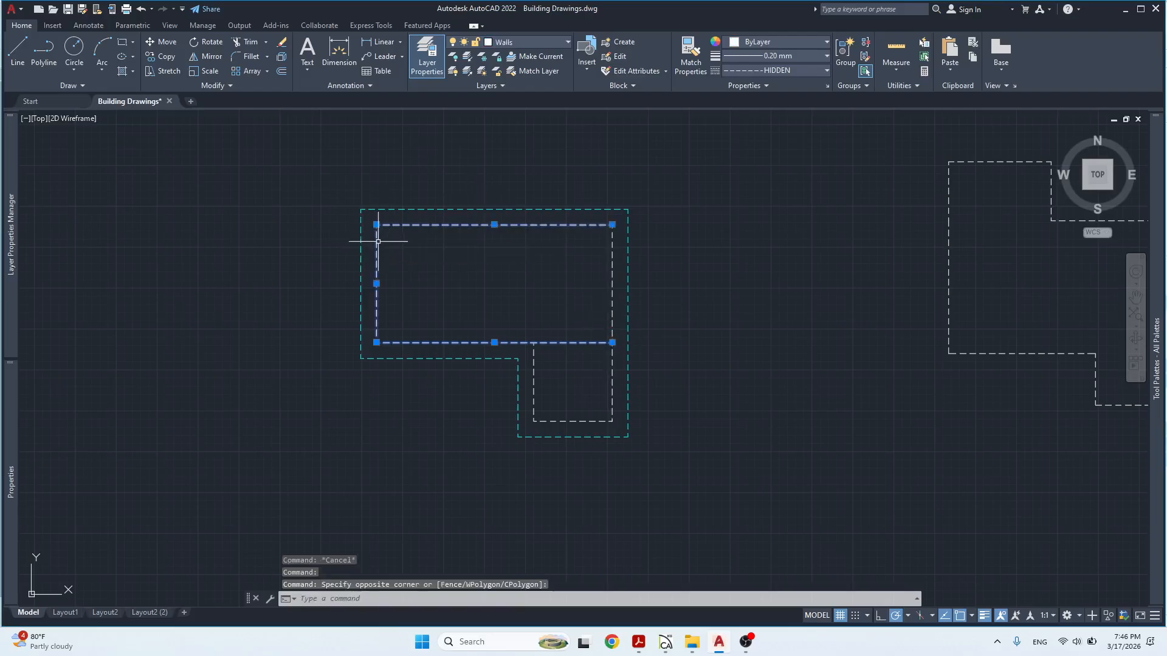
pyautogui.click(613, 236)
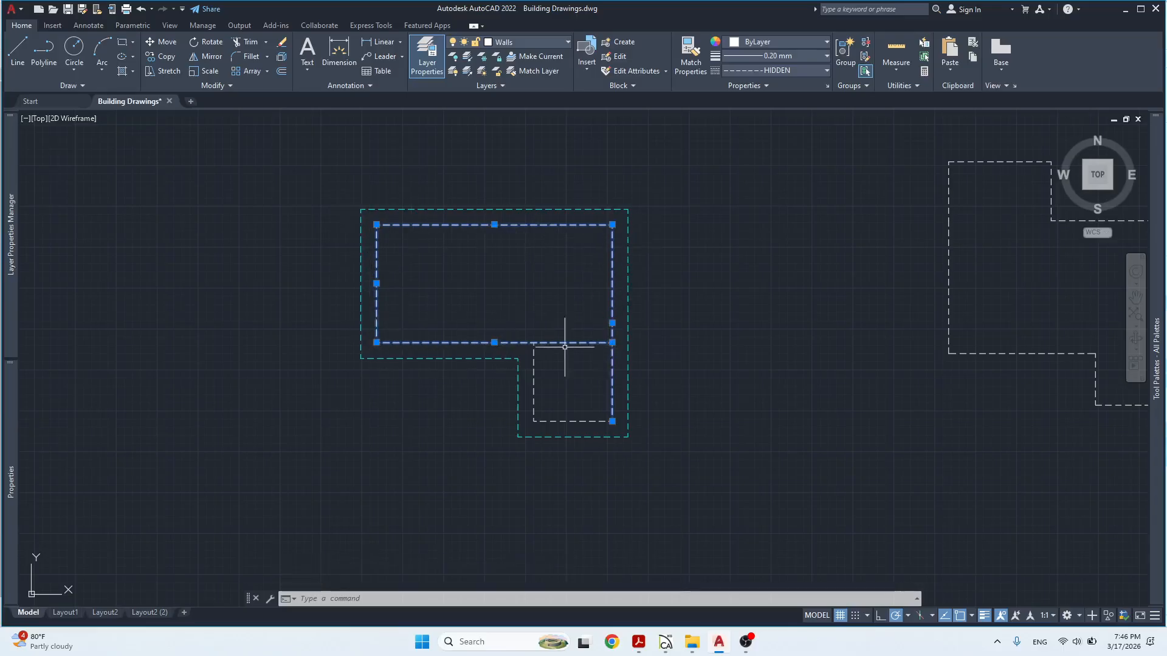
pyautogui.scroll(-5, 415, 302)
pyautogui.moveTo(328, 256); pyautogui.dragTo(575, 407, button='middle')
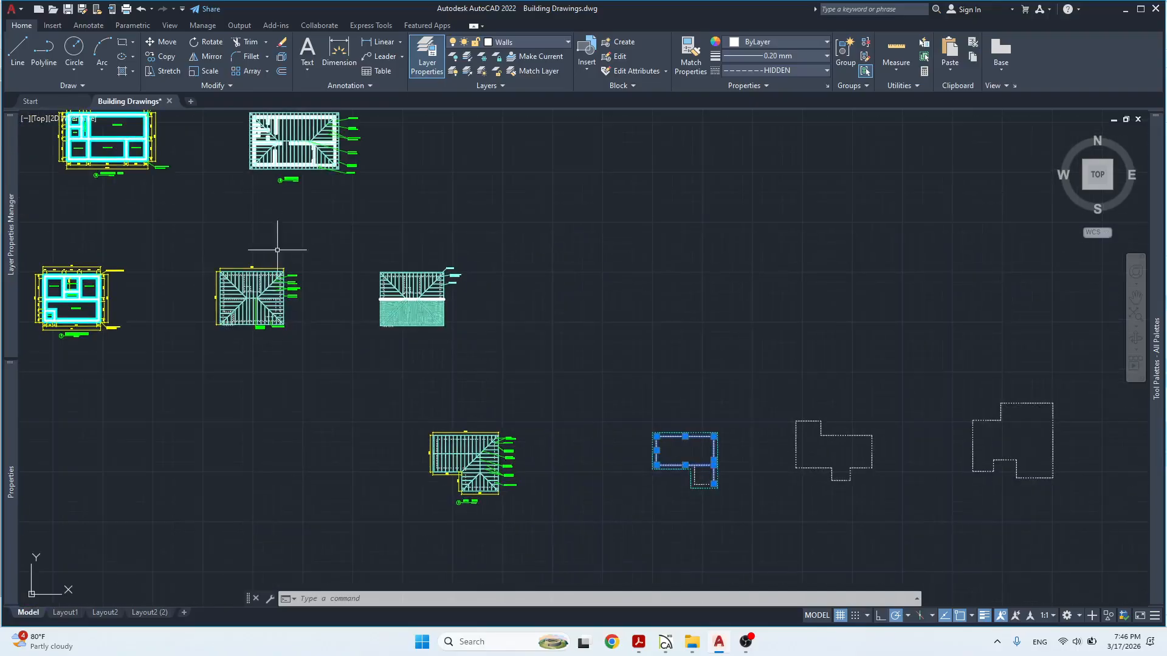
pyautogui.scroll(6, 247, 312)
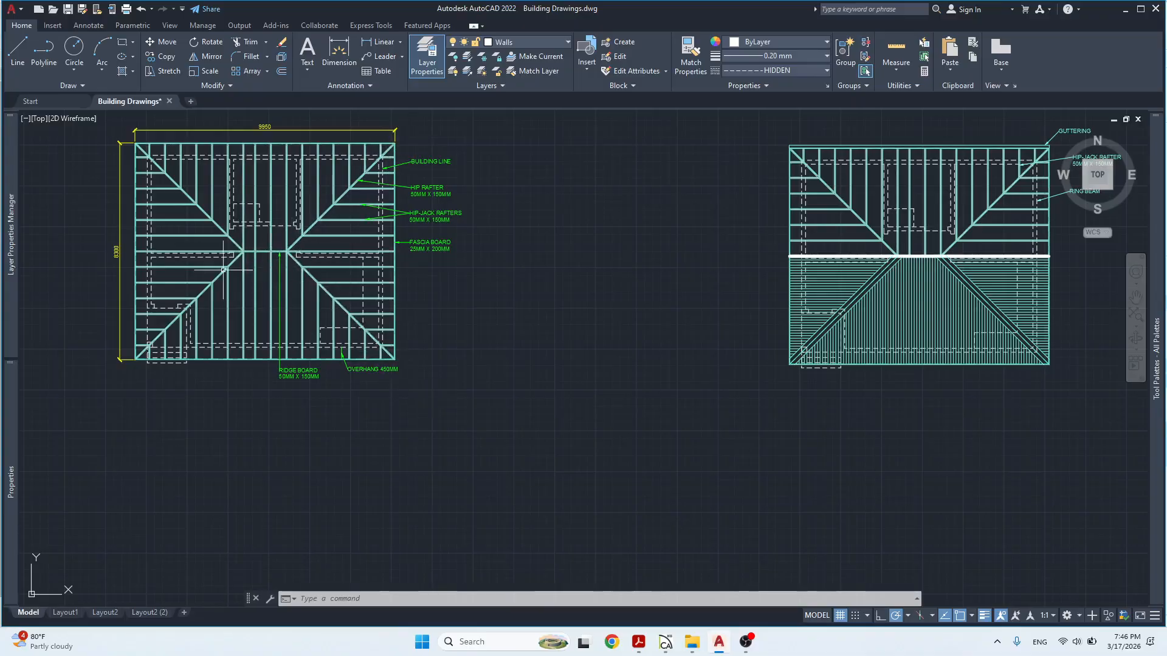
pyautogui.scroll(-4, 344, 288)
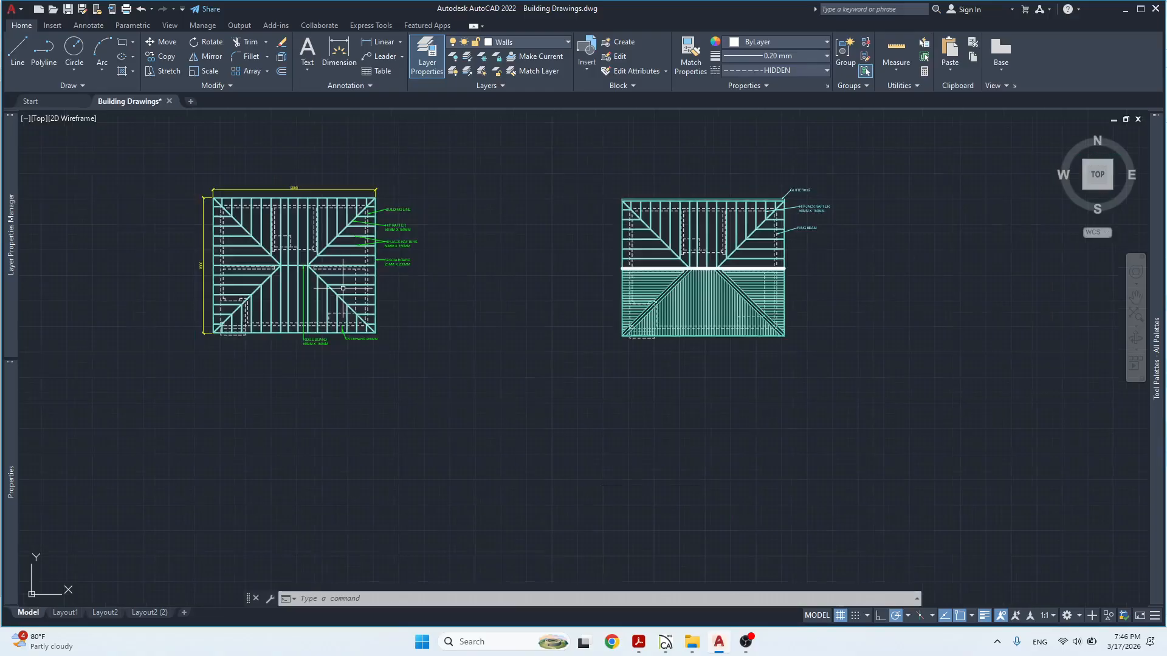
pyautogui.moveTo(868, 509); pyautogui.dragTo(545, 289, button='middle')
pyautogui.moveTo(699, 331); pyautogui.dragTo(573, 313, button='middle')
pyautogui.scroll(4, 607, 298)
pyautogui.moveTo(443, 217); pyautogui.dragTo(431, 241, button='middle')
pyautogui.press('Escape')
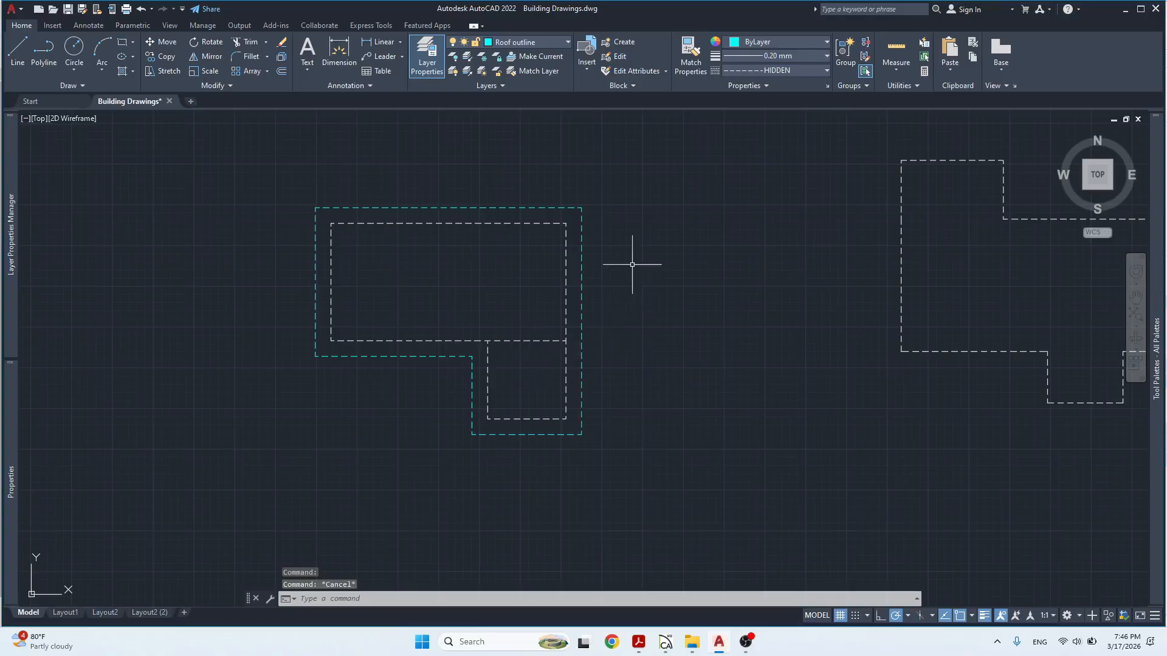
pyautogui.click(429, 341)
pyautogui.press('Escape')
pyautogui.click(331, 309)
pyautogui.press('Escape')
pyautogui.click(365, 329)
pyautogui.click(364, 352)
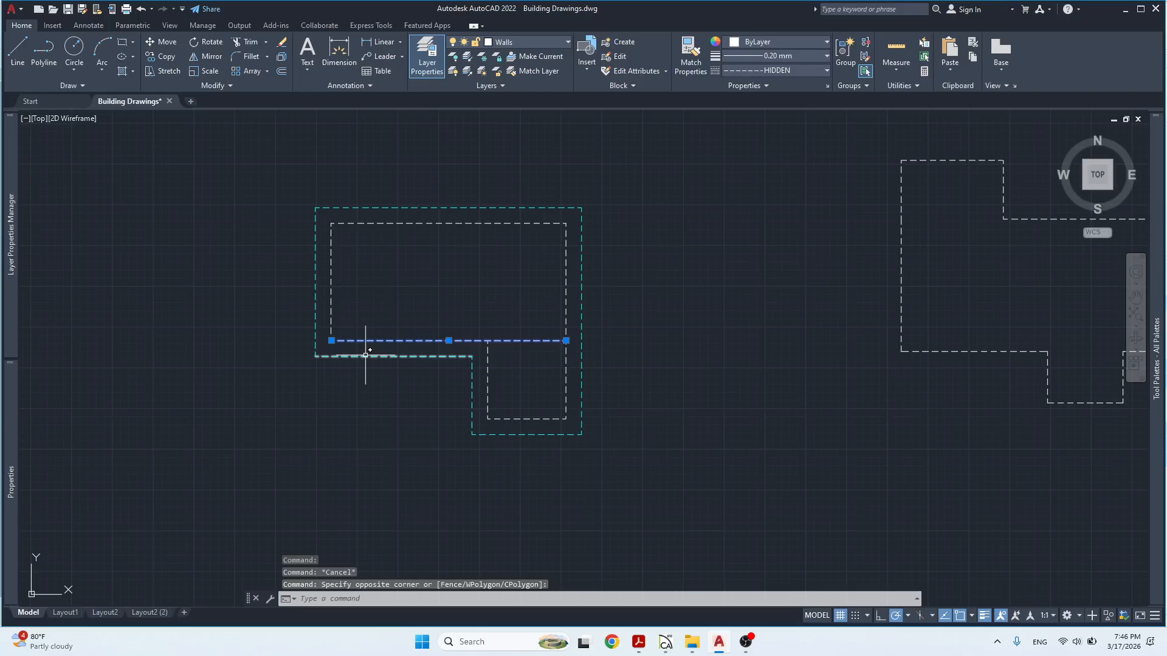
pyautogui.click(367, 357)
pyautogui.press('Escape')
# Lengthen the main block's lower roof outline line across the wing to the outer right roof edge.
pyautogui.click(458, 352)
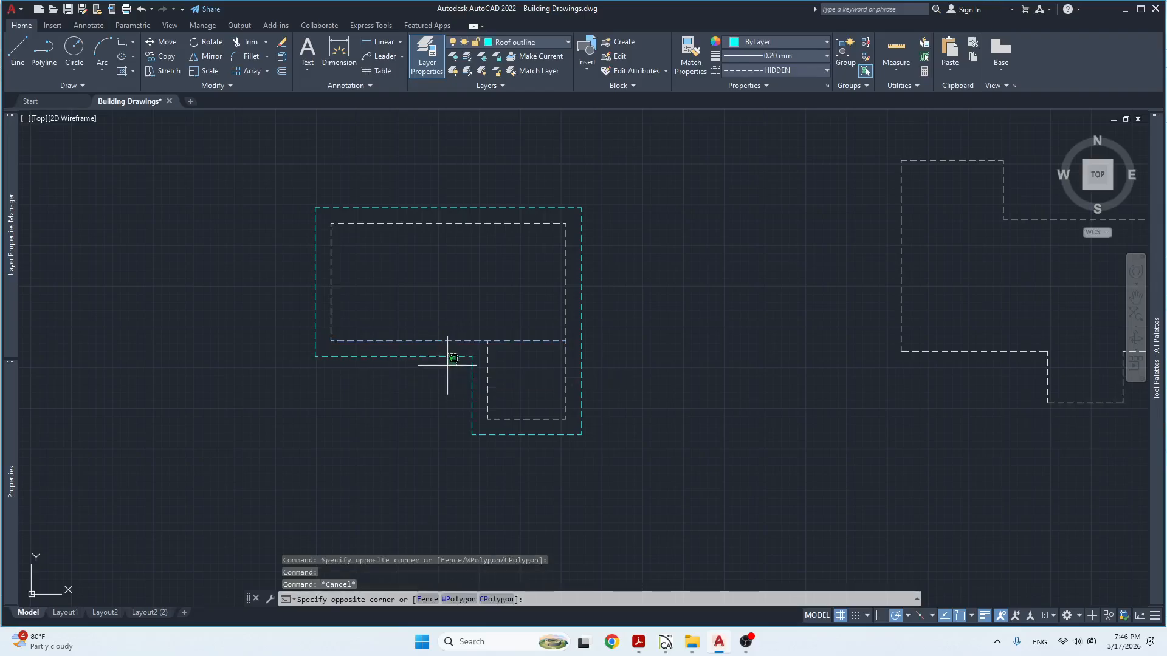
pyautogui.click(448, 365)
pyautogui.moveTo(472, 356)
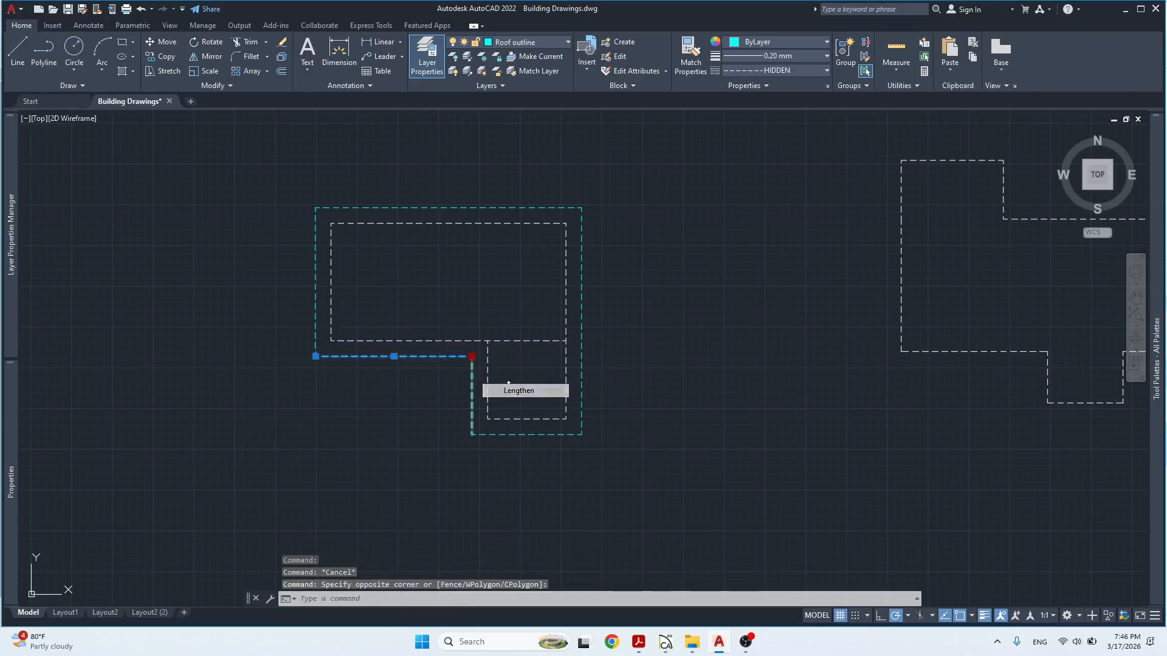
pyautogui.click(504, 390)
pyautogui.click(582, 362)
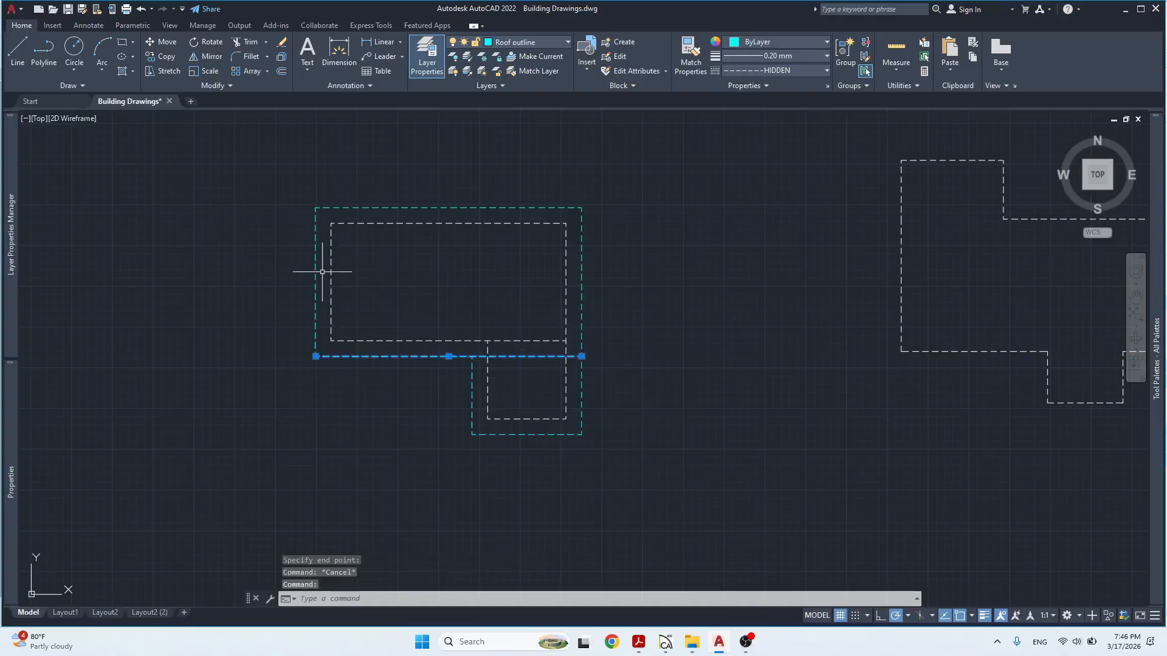
# Highlight the main block's roof edges and wall lines in turn to examine the rectangles they form.
pyautogui.click(359, 210)
pyautogui.click(481, 197)
pyautogui.click(550, 206)
pyautogui.click(517, 208)
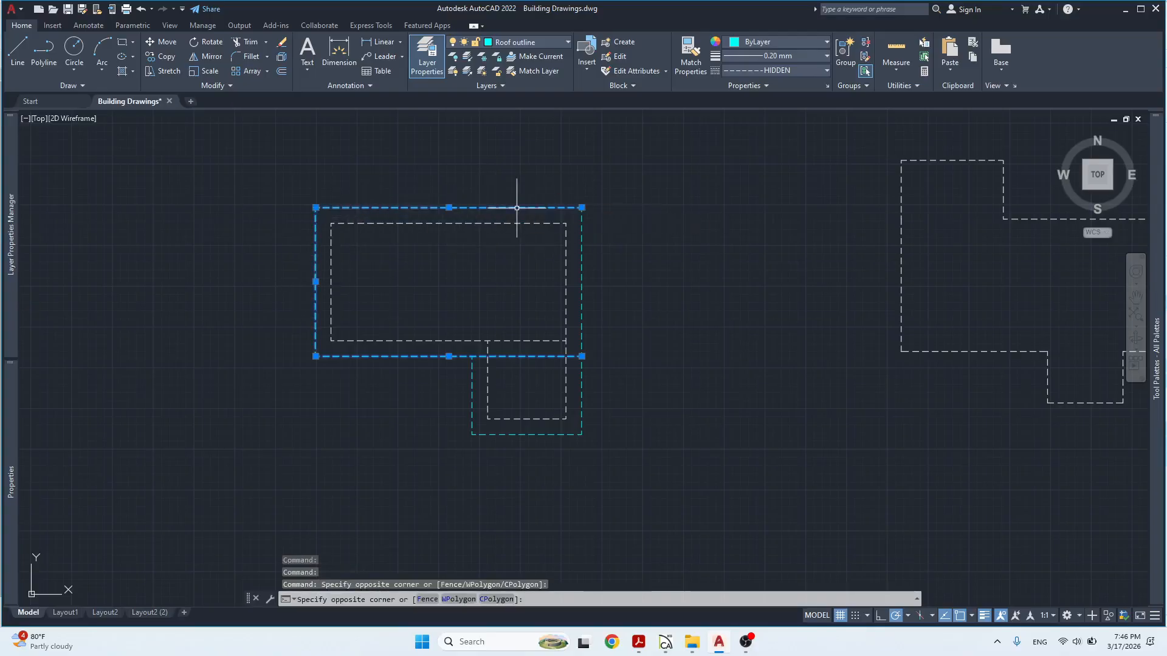
pyautogui.click(516, 208)
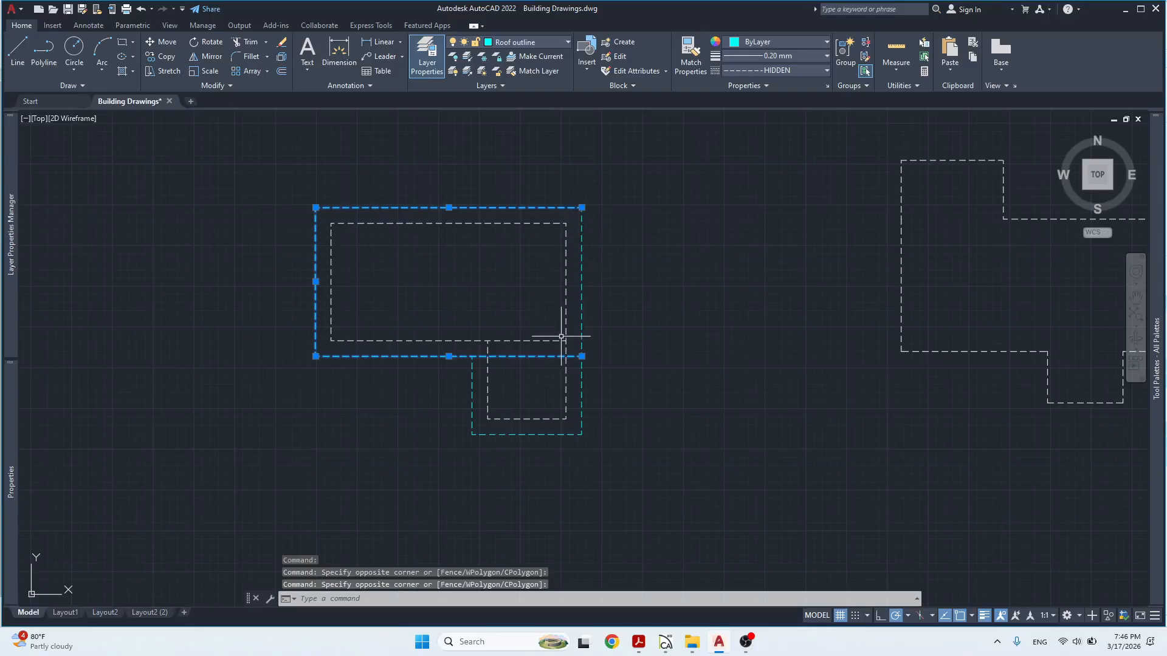
pyautogui.press('Escape')
pyautogui.click(521, 220)
pyautogui.click(513, 227)
pyautogui.click(349, 241)
pyautogui.click(330, 260)
pyautogui.press('Escape')
pyautogui.click(378, 332)
pyautogui.click(368, 342)
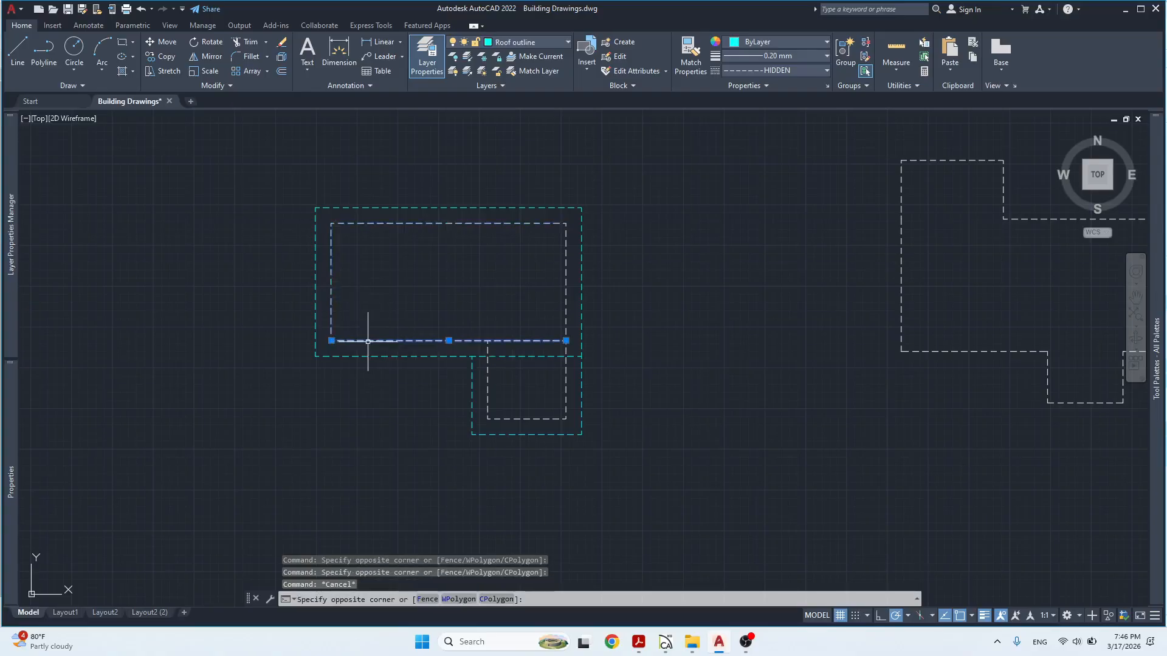
pyautogui.press('Escape')
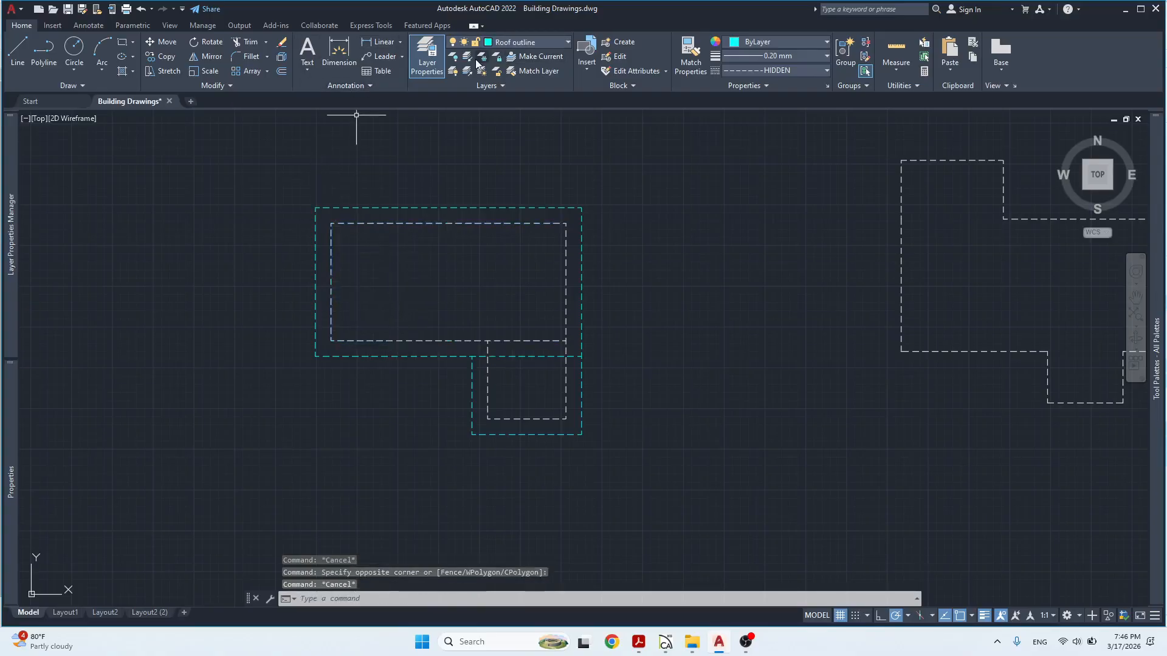
pyautogui.write('l')
pyautogui.press('Return')
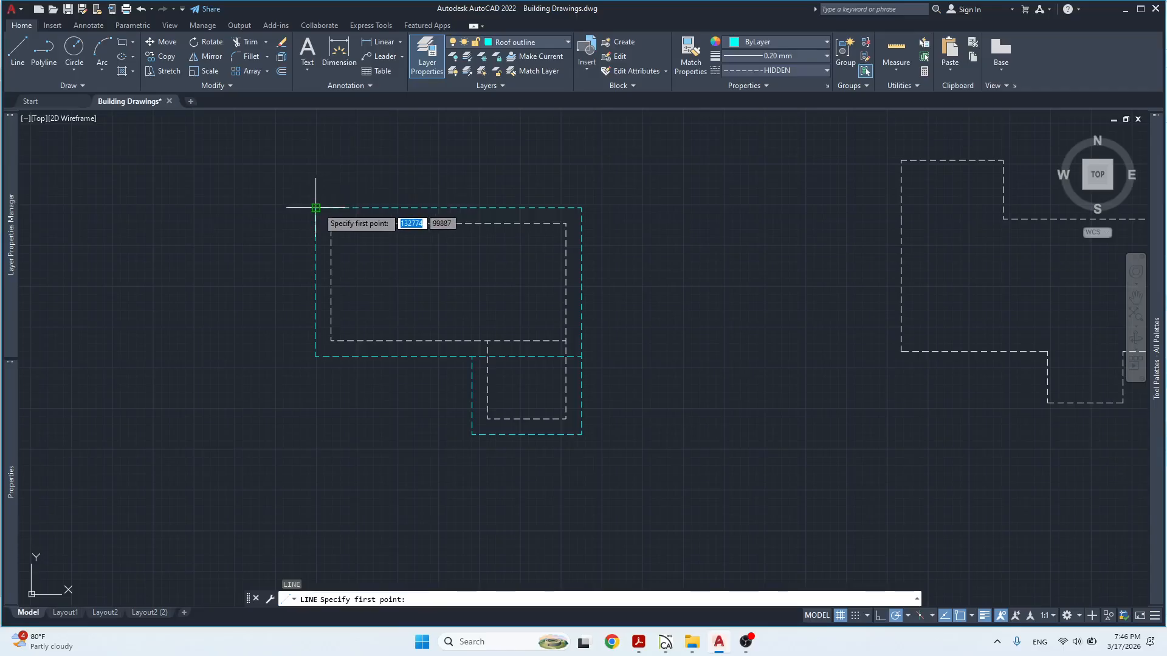
pyautogui.click(315, 207)
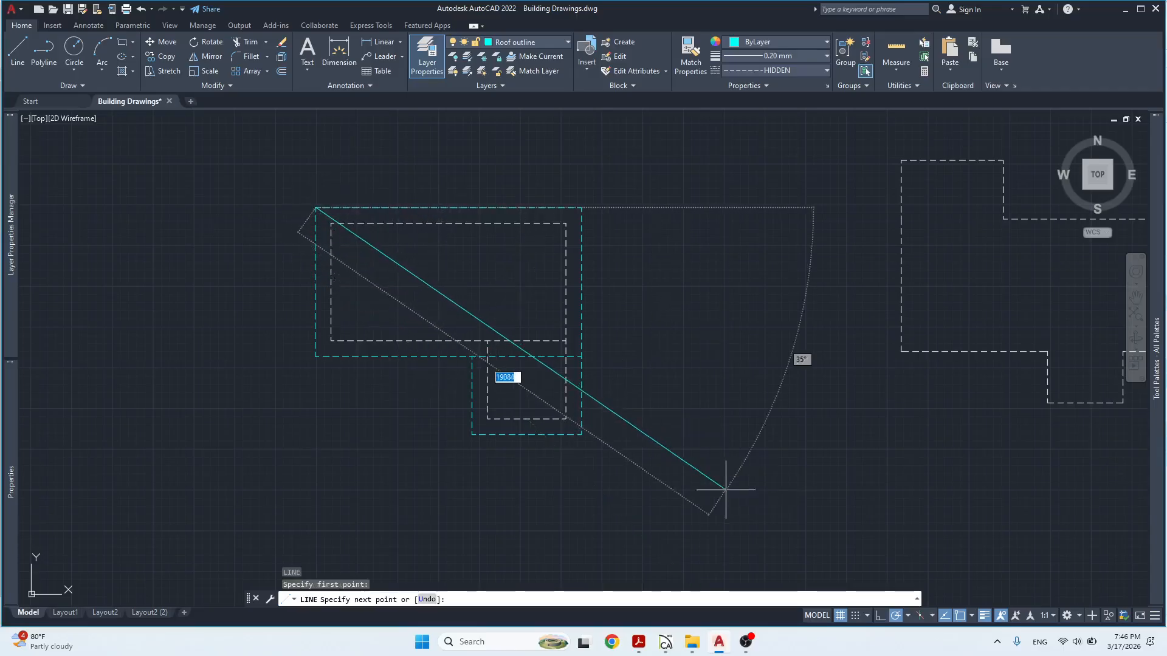
pyautogui.press('Escape')
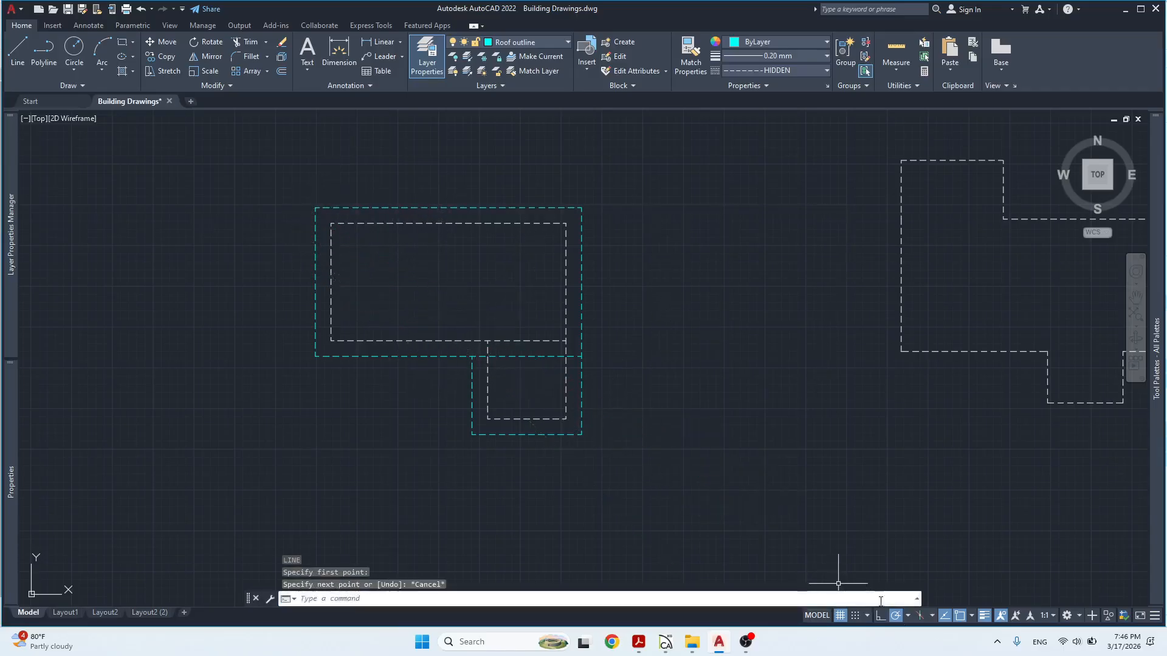
# Draw 45-degree hip lines inward from the main roof outline's upper-left and lower-left corners until they cross.
pyautogui.click(907, 617)
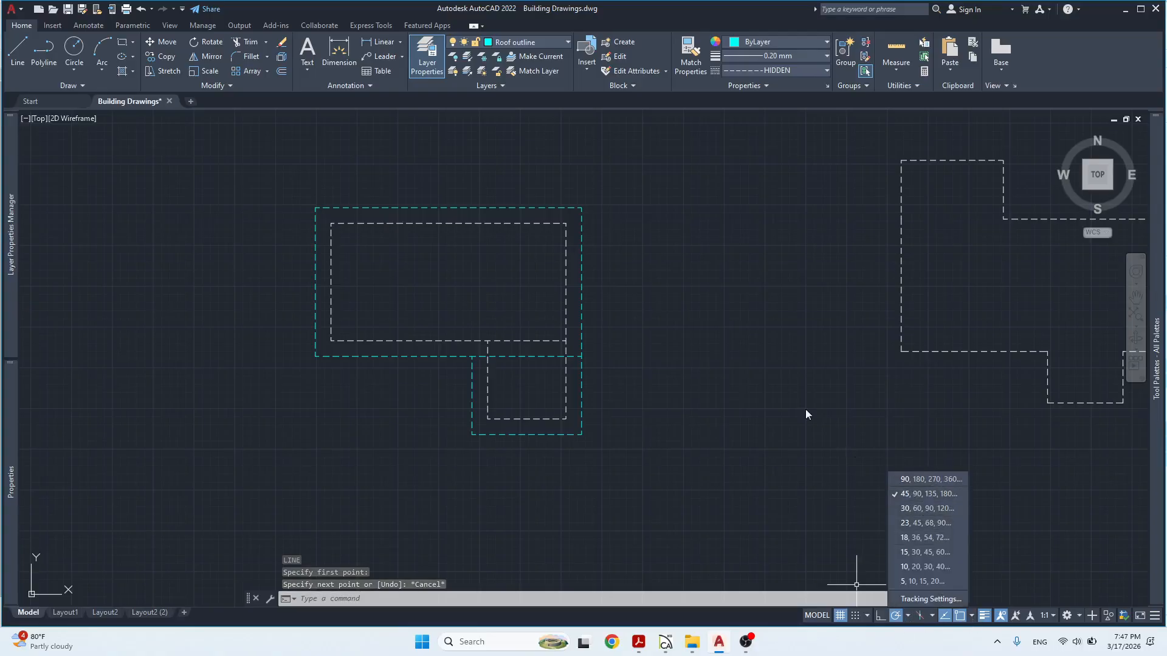
pyautogui.press('Return')
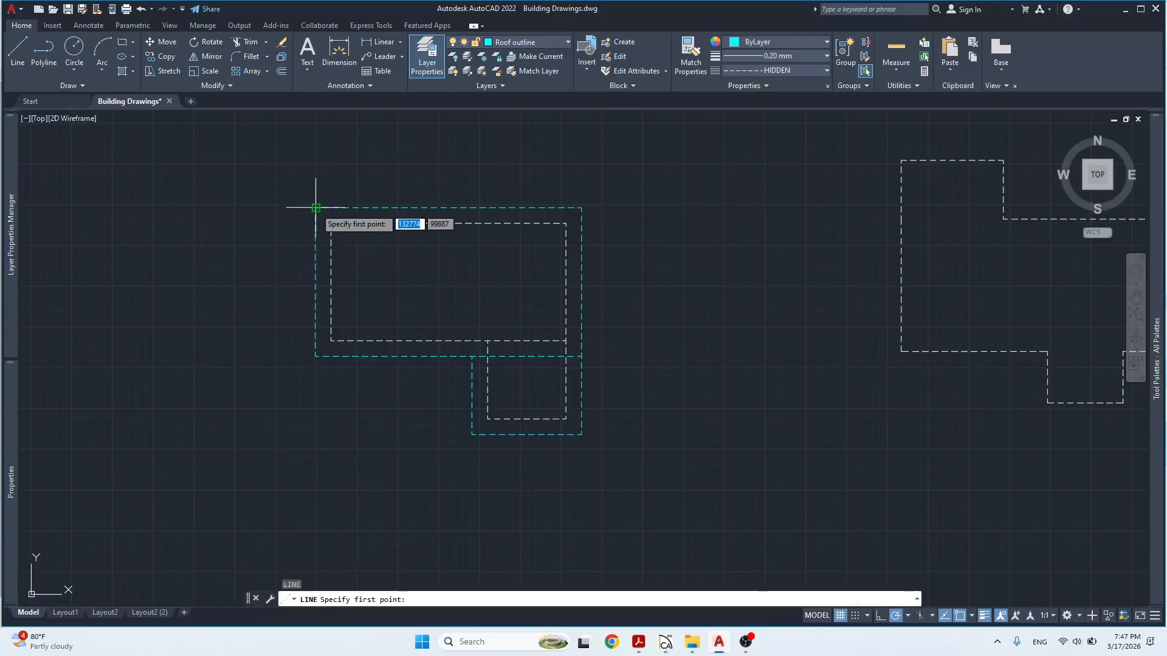
pyautogui.click(316, 208)
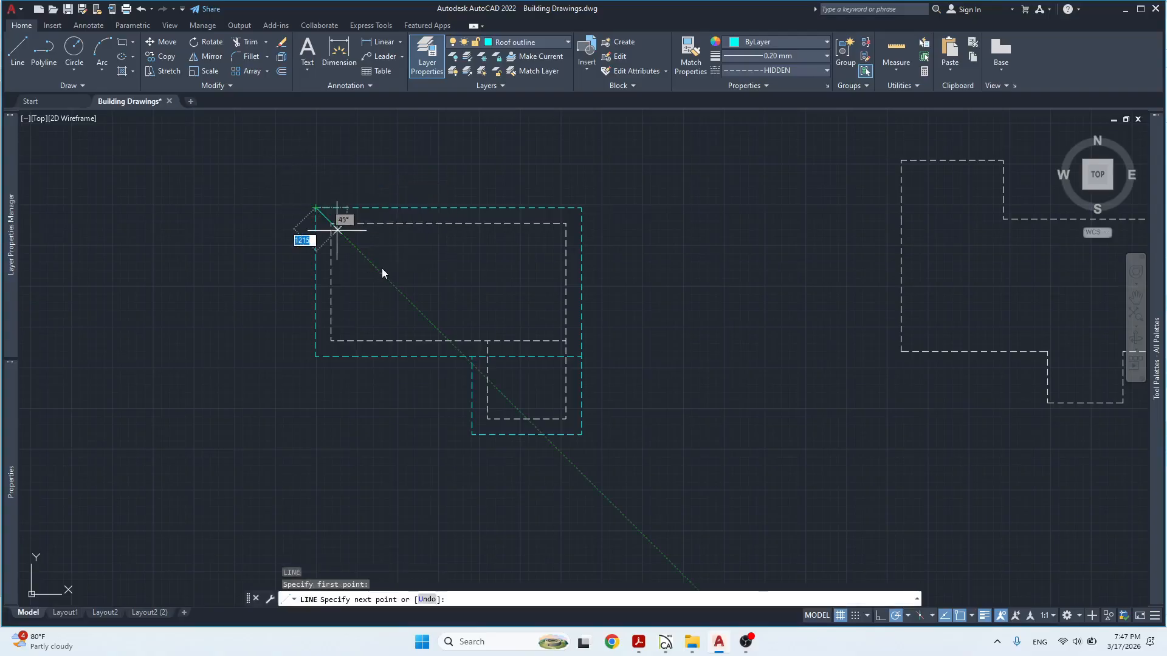
pyautogui.click(404, 296)
pyautogui.press('Return')
pyautogui.press('Return')
pyautogui.click(316, 357)
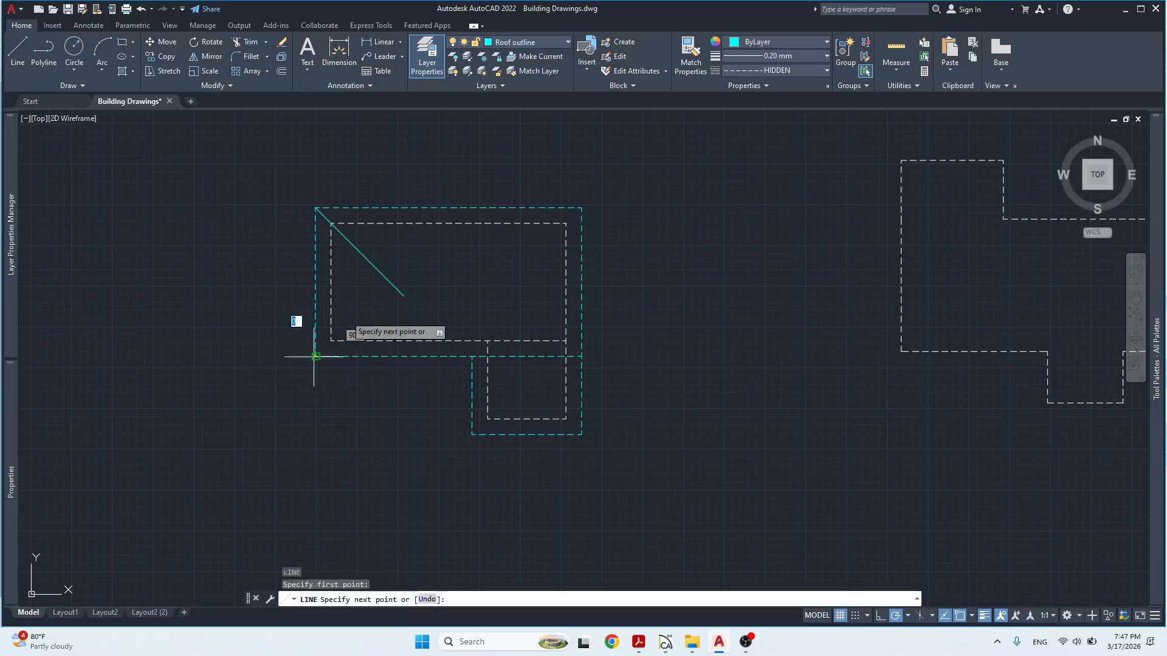
pyautogui.click(411, 260)
pyautogui.press('Return')
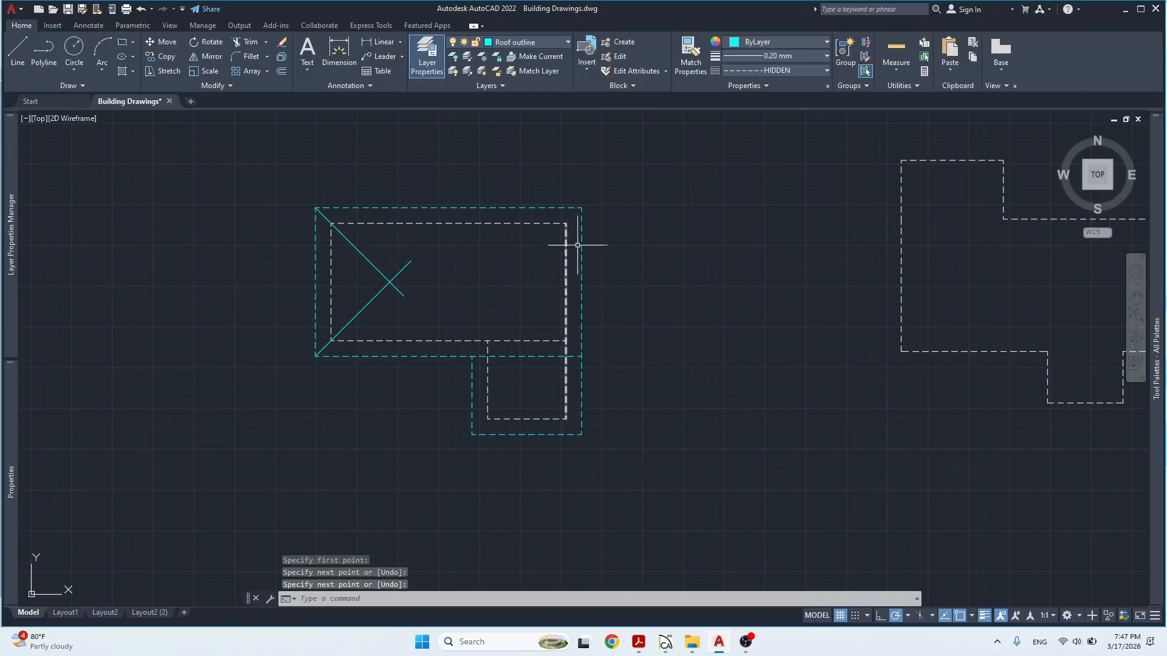
# Draw 45-degree hip lines inward from the main roof outline's upper-right and lower-right corners until they cross.
pyautogui.press('Return')
pyautogui.click(582, 208)
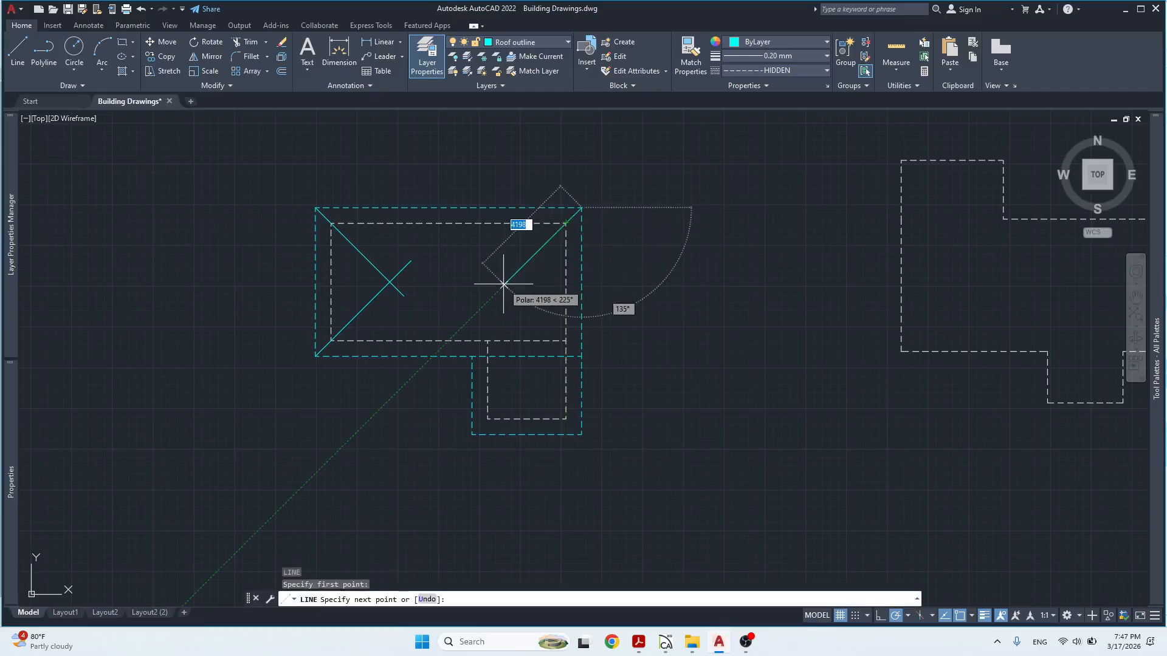
pyautogui.click(487, 302)
pyautogui.press('Return')
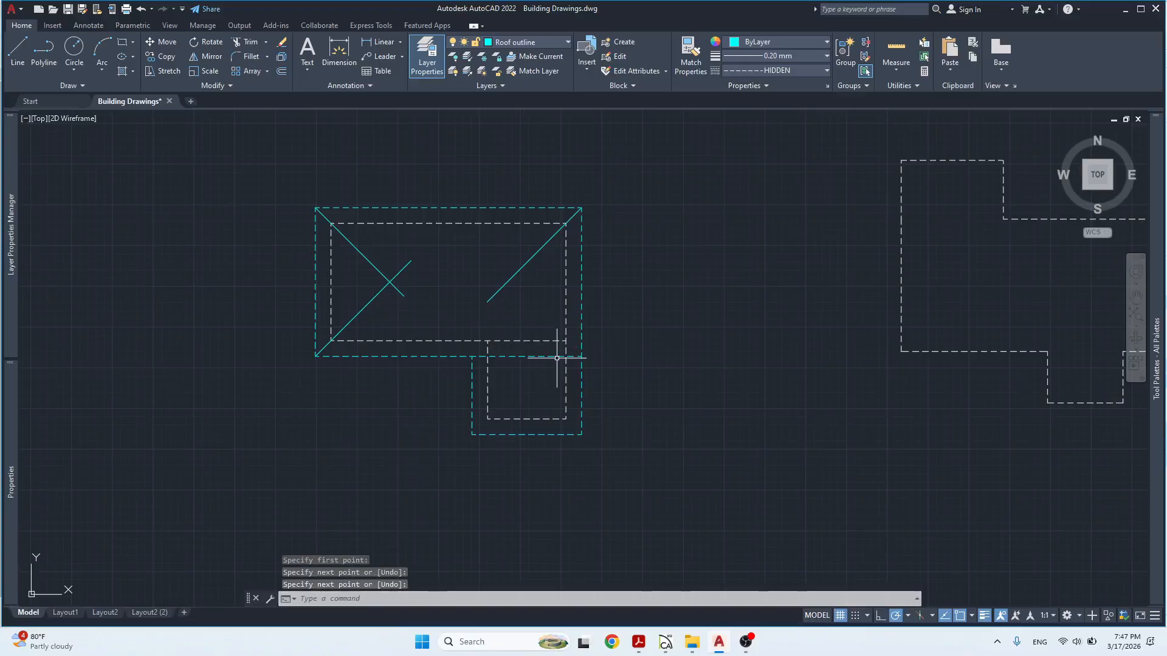
pyautogui.press('Return')
pyautogui.click(585, 358)
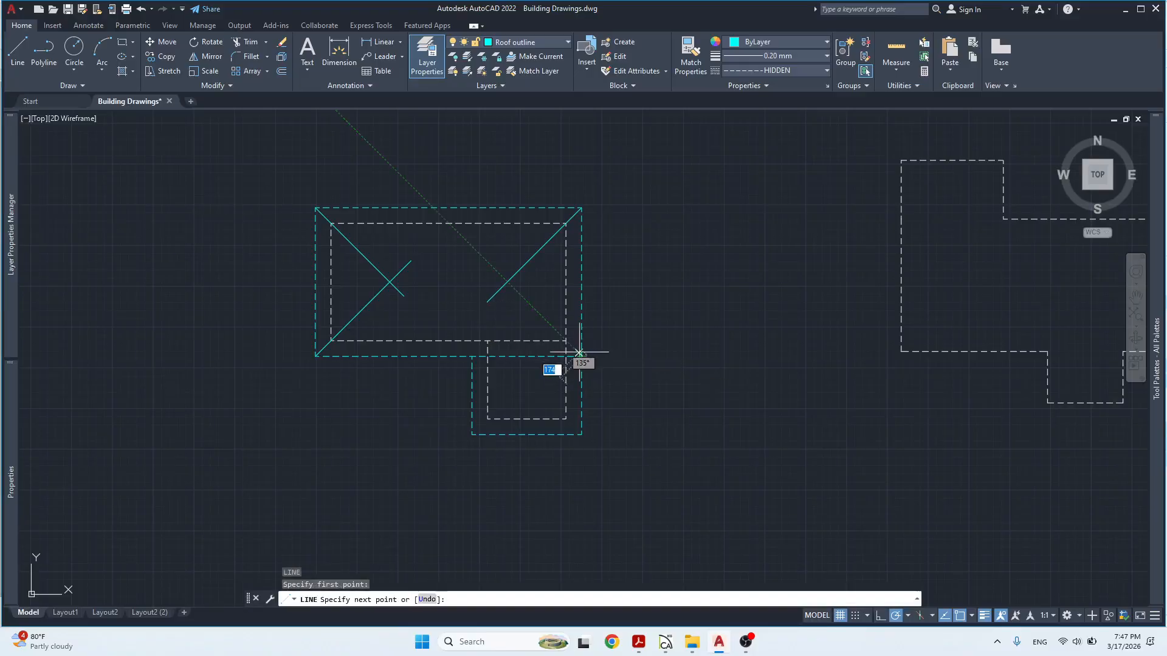
pyautogui.click(487, 260)
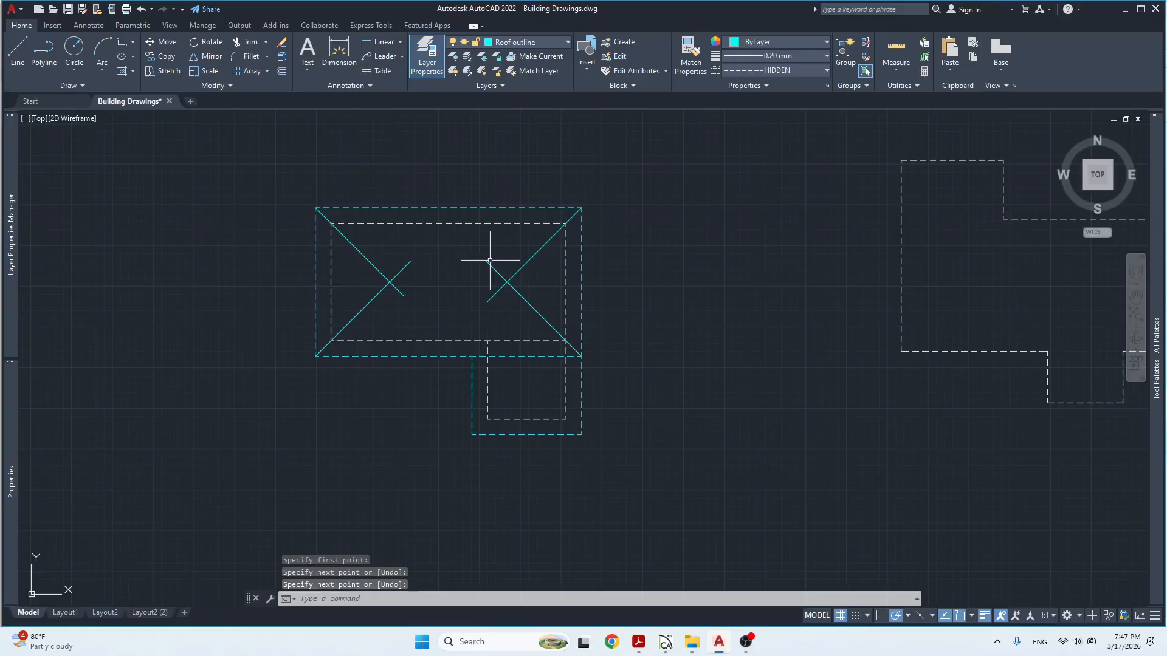
pyautogui.press('Escape')
pyautogui.press('Escape')
# Trim the main block's hip lines past their crossing points at both ends.
pyautogui.write('tr')
pyautogui.press('Return')
pyautogui.moveTo(516, 261)
pyautogui.mouseDown()
pyautogui.moveTo(477, 280)
pyautogui.moveTo(499, 314)
pyautogui.mouseUp()
pyautogui.moveTo(394, 301)
pyautogui.mouseDown()
pyautogui.moveTo(410, 281)
pyautogui.moveTo(399, 259)
pyautogui.moveTo(412, 284)
pyautogui.mouseUp()
pyautogui.press('Escape')
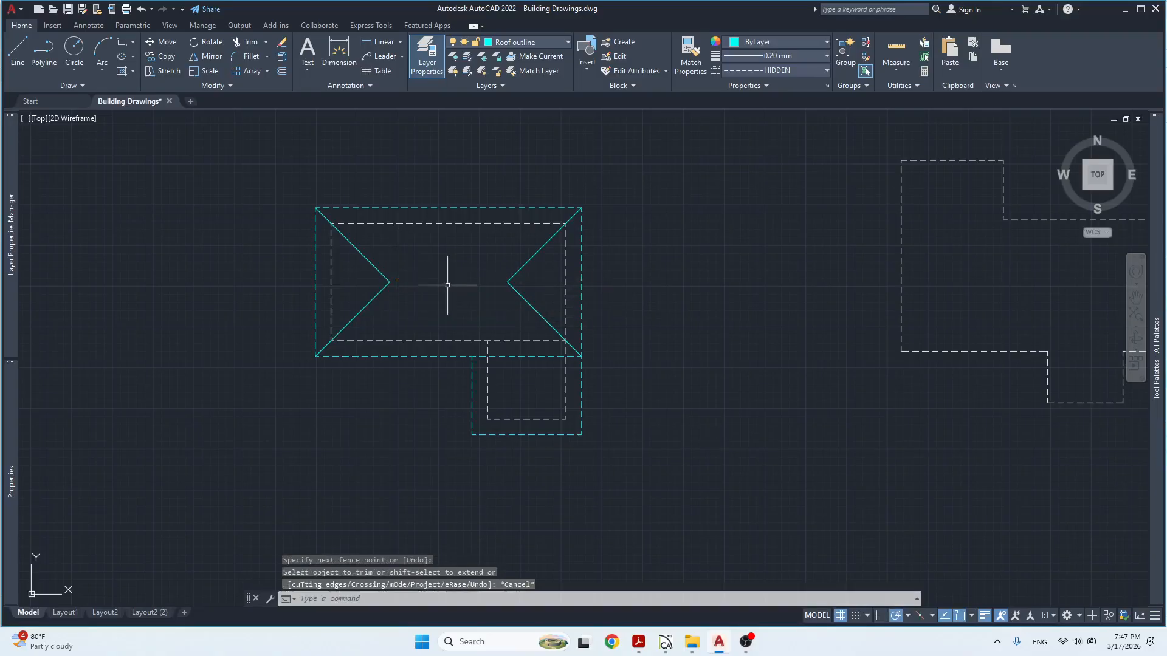
# Draw the main block's horizontal ridge line between the two hip intersection points.
pyautogui.write('l')
pyautogui.press('Return')
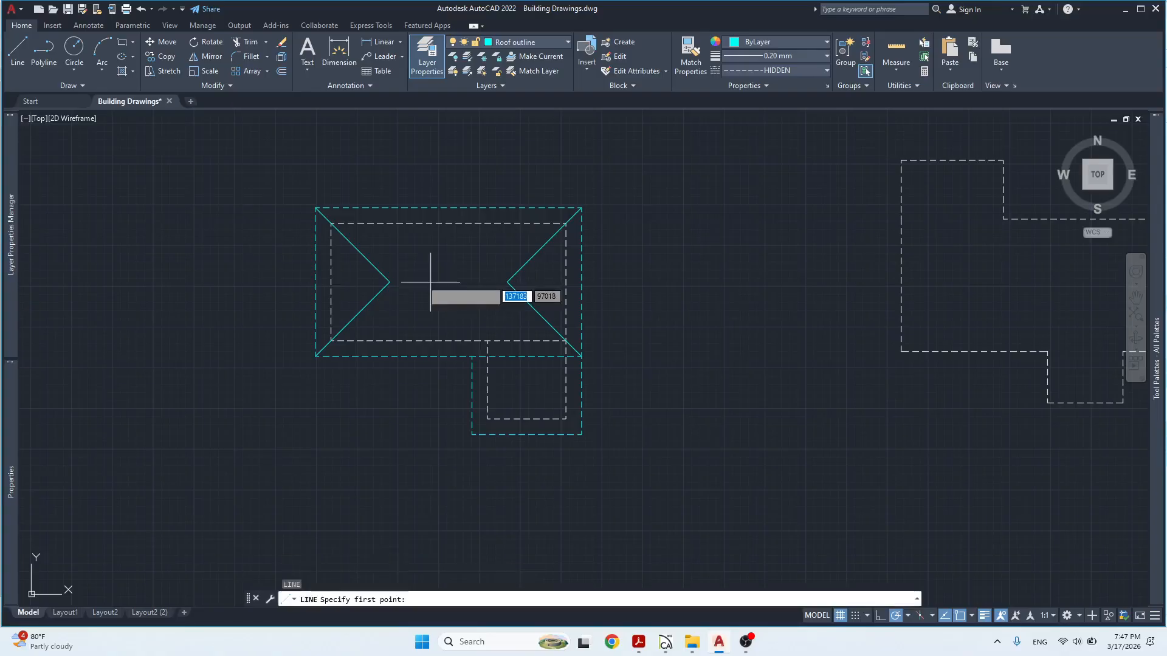
pyautogui.click(390, 282)
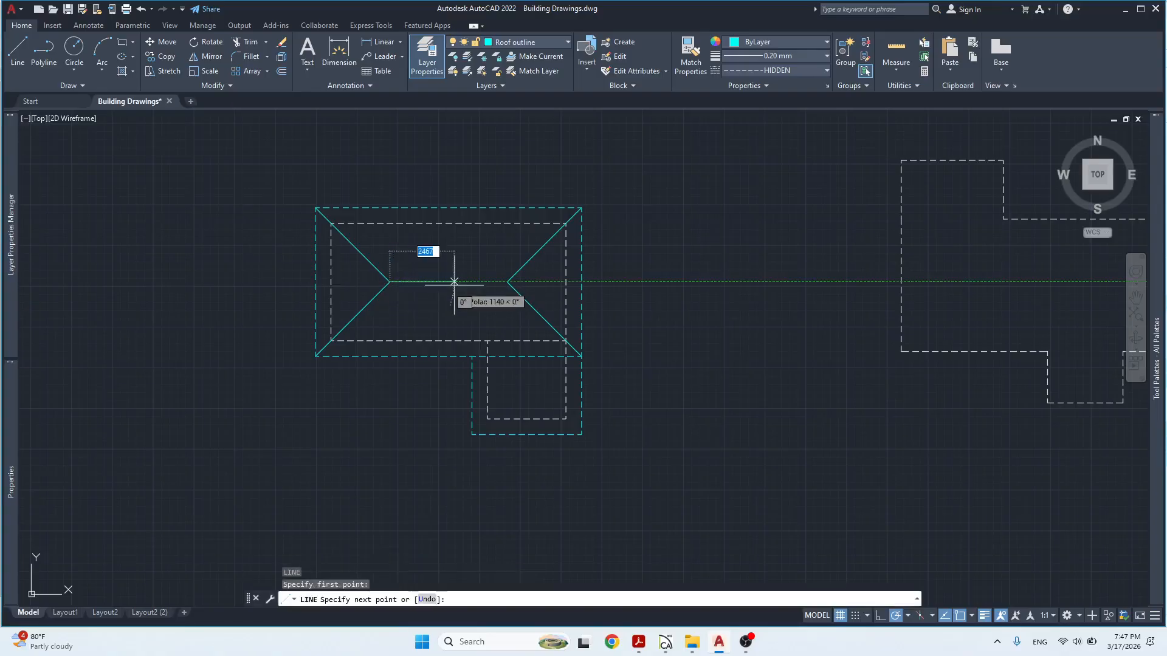
pyautogui.click(507, 281)
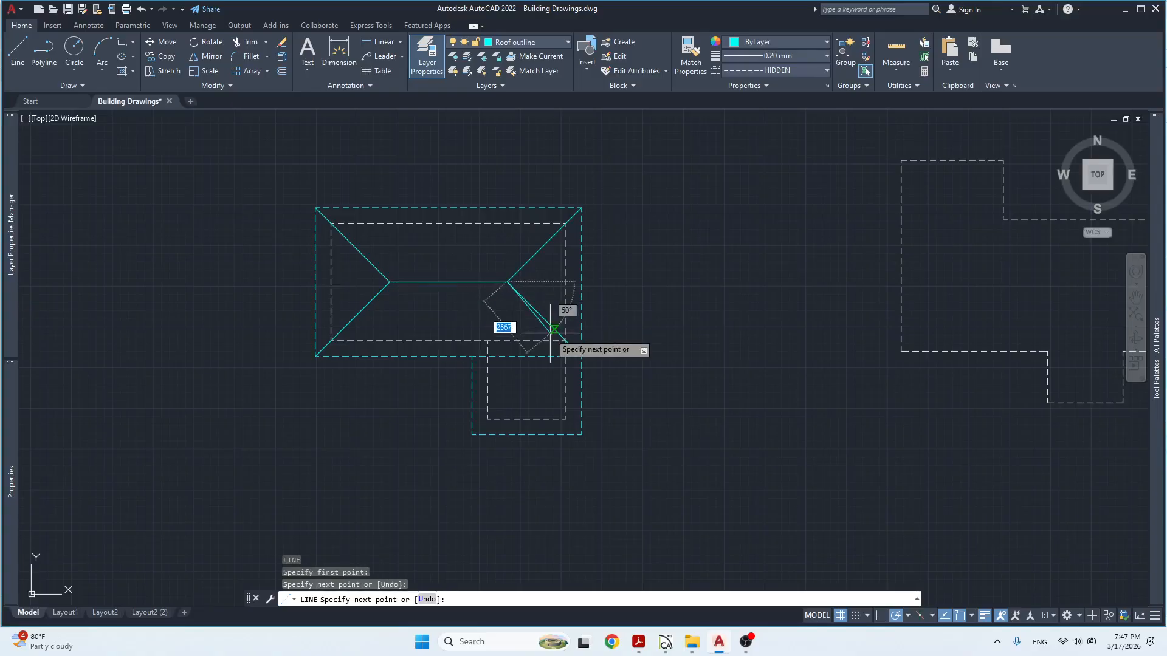
pyautogui.press('Escape')
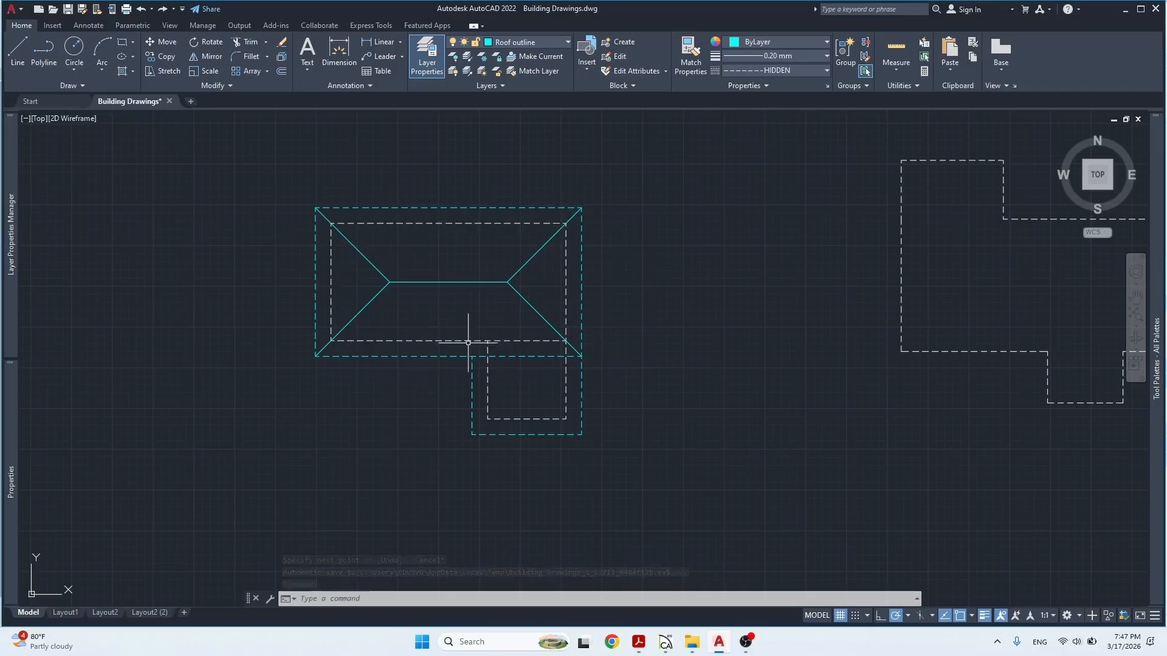
# Draw 45-degree hip lines inward from the wing outline's two lower corners until they cross.
pyautogui.scroll(3, 529, 398)
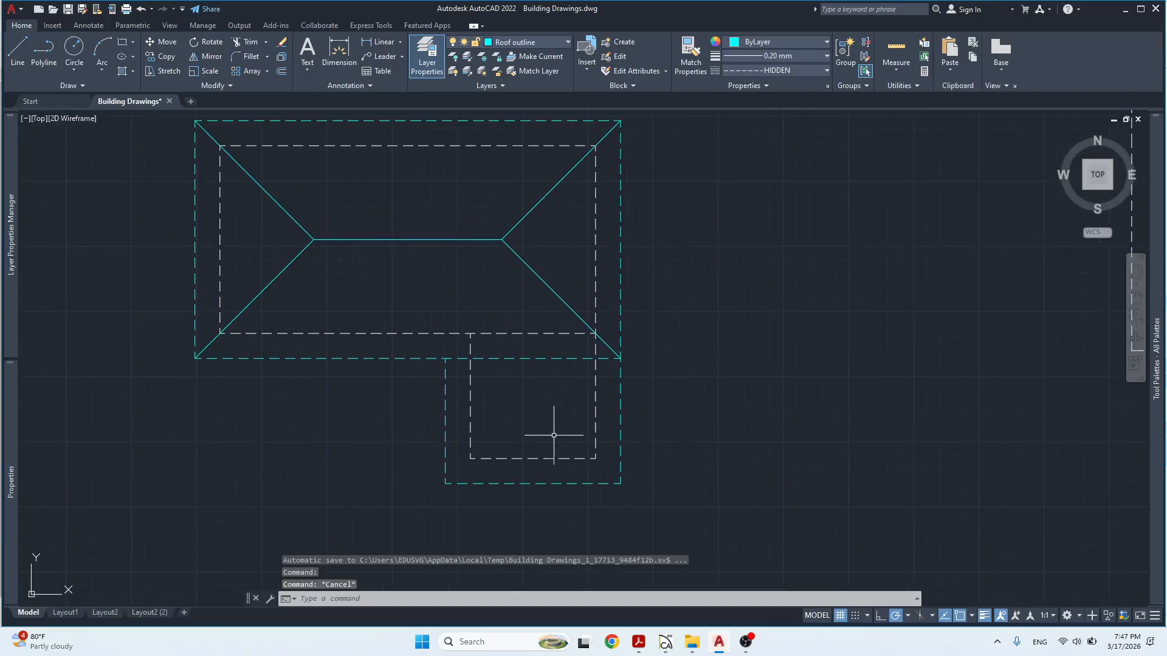
pyautogui.write('l')
pyautogui.press('Return')
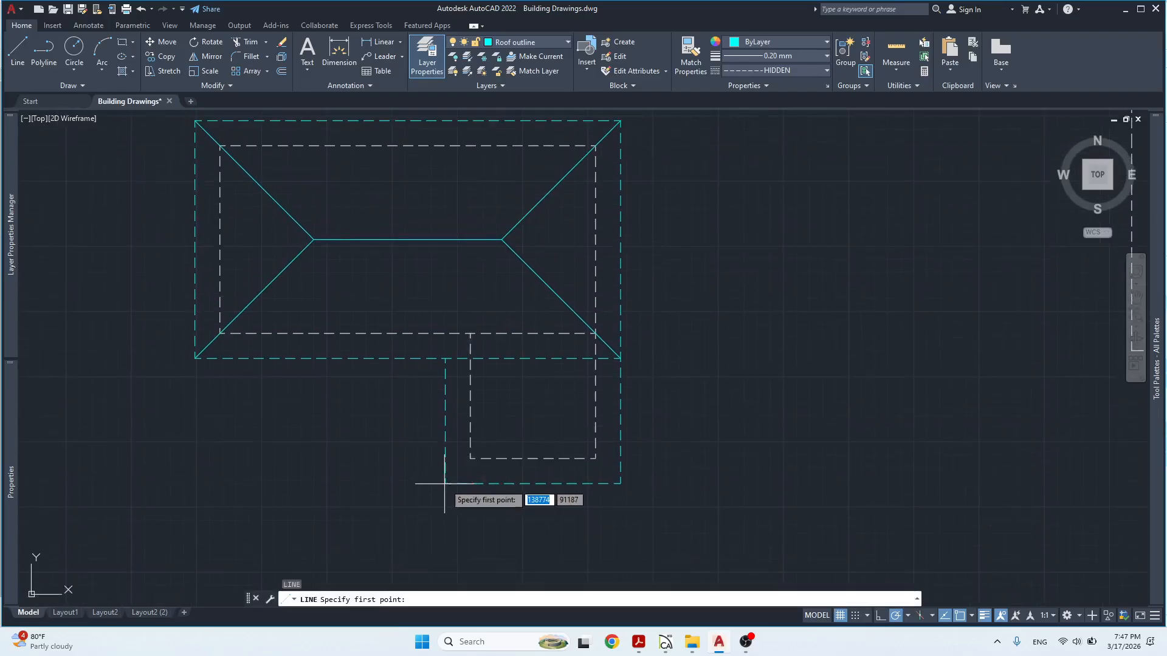
pyautogui.click(445, 484)
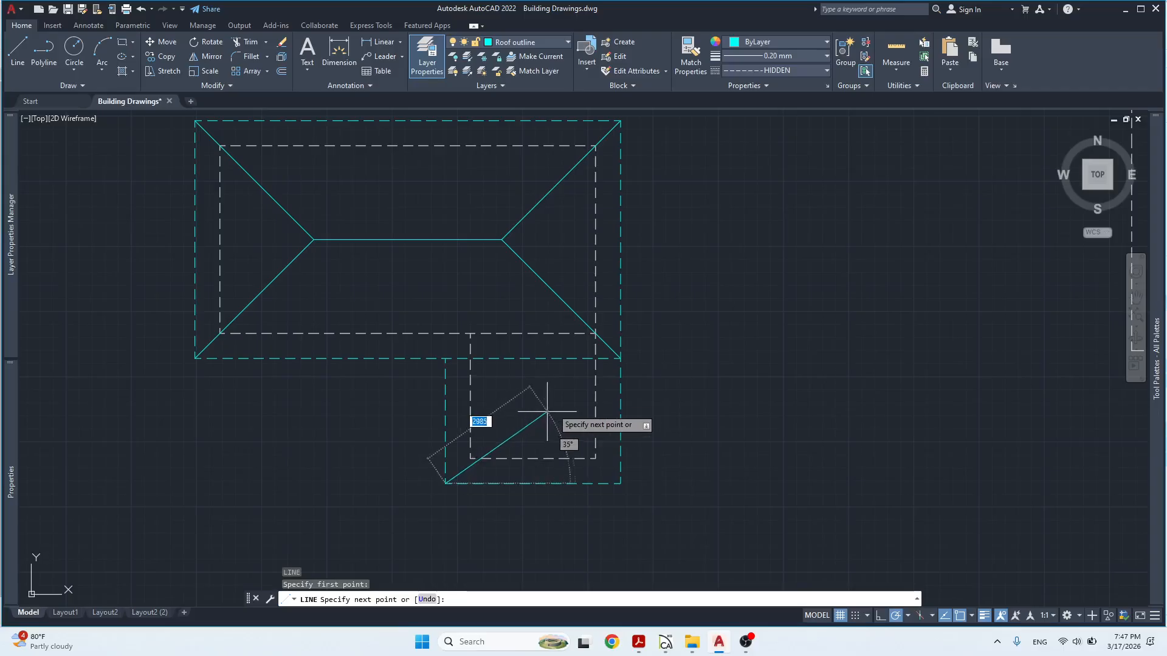
pyautogui.click(548, 381)
pyautogui.press('Return')
pyautogui.press('Return')
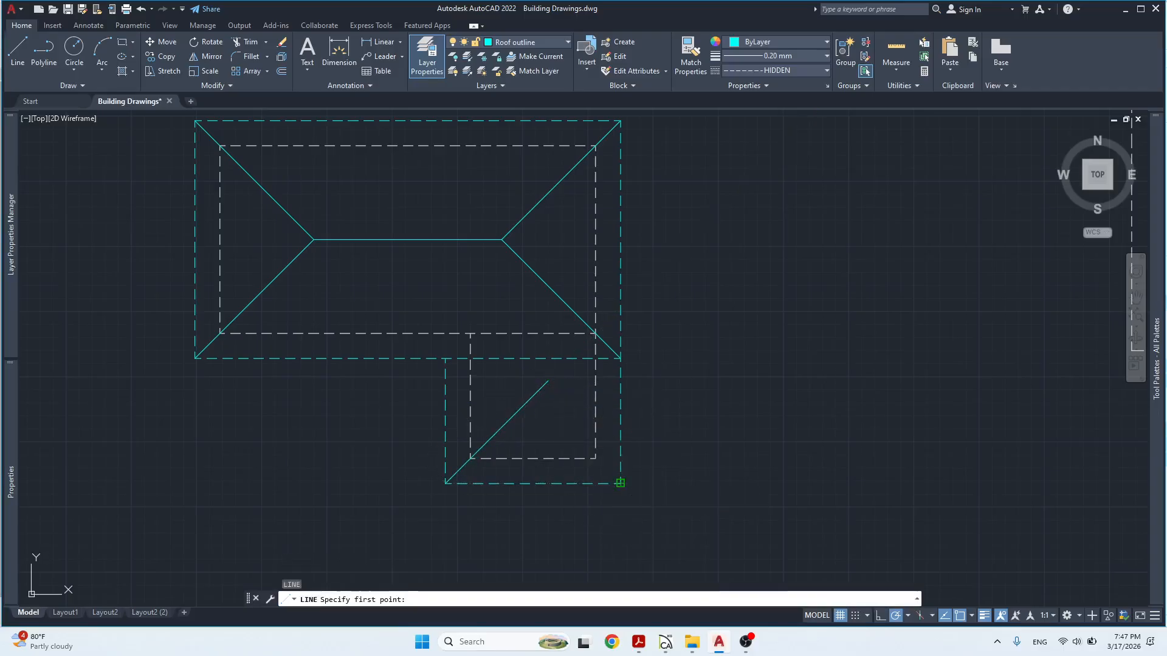
pyautogui.click(621, 483)
pyautogui.click(517, 381)
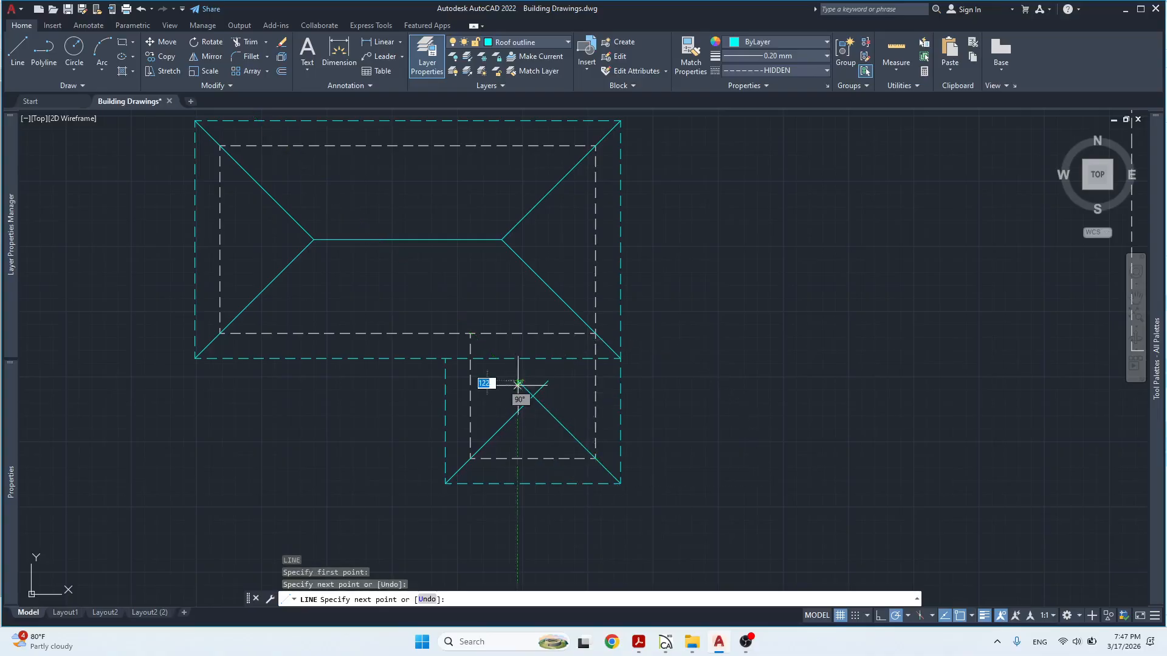
pyautogui.press('Return')
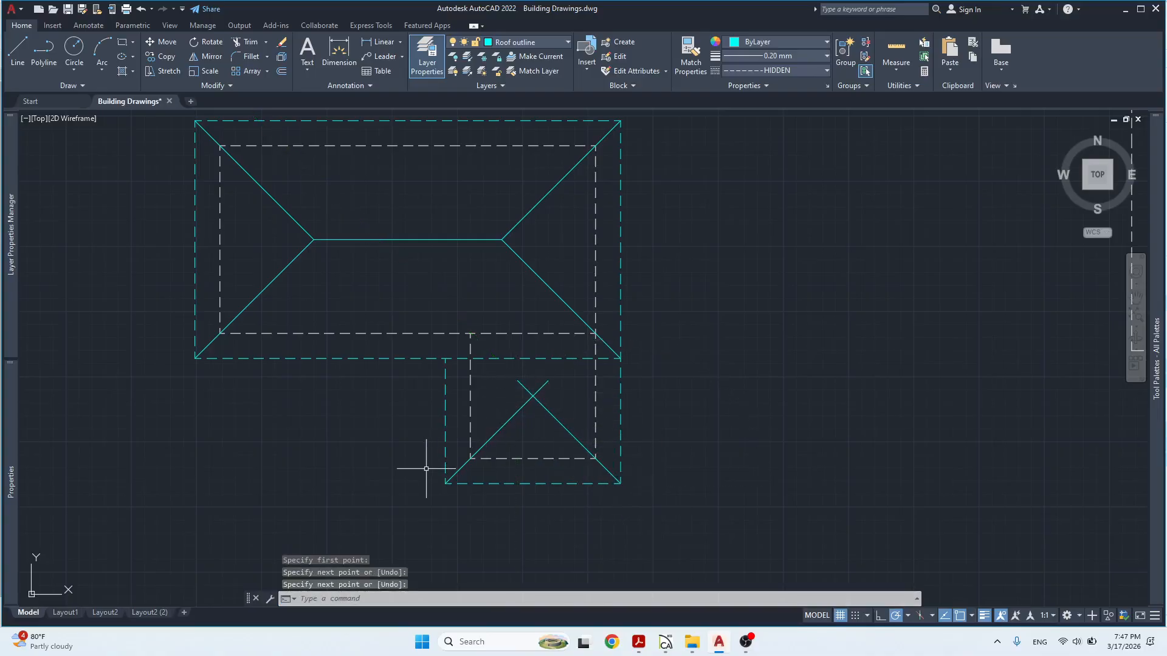
pyautogui.press('Escape')
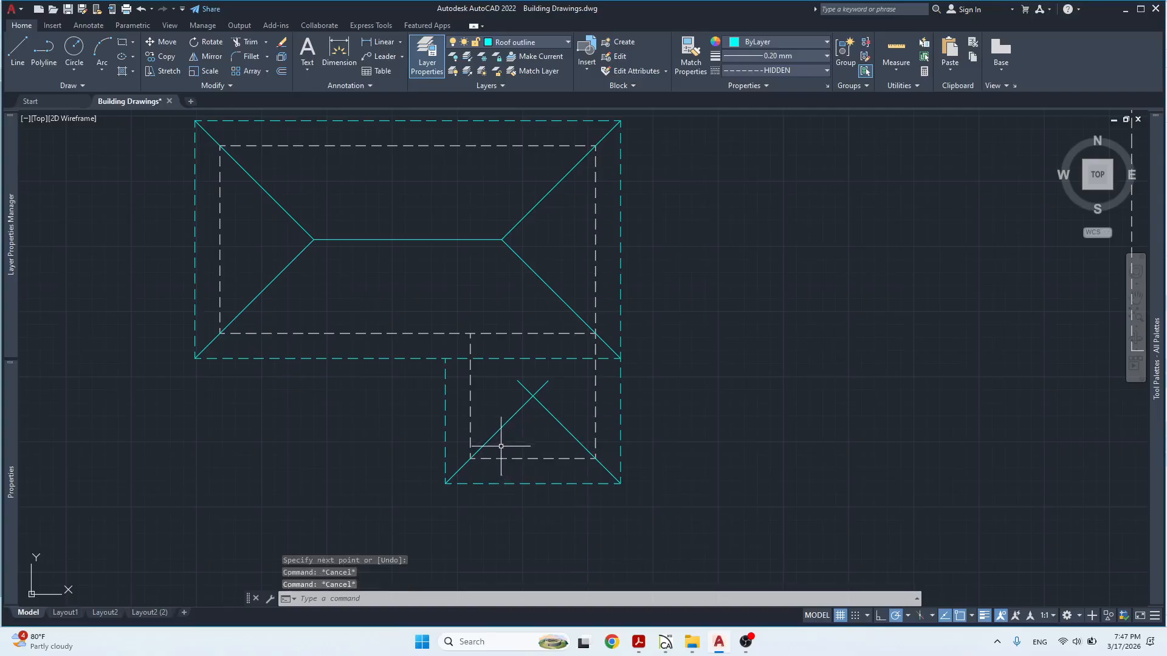
pyautogui.press('Escape')
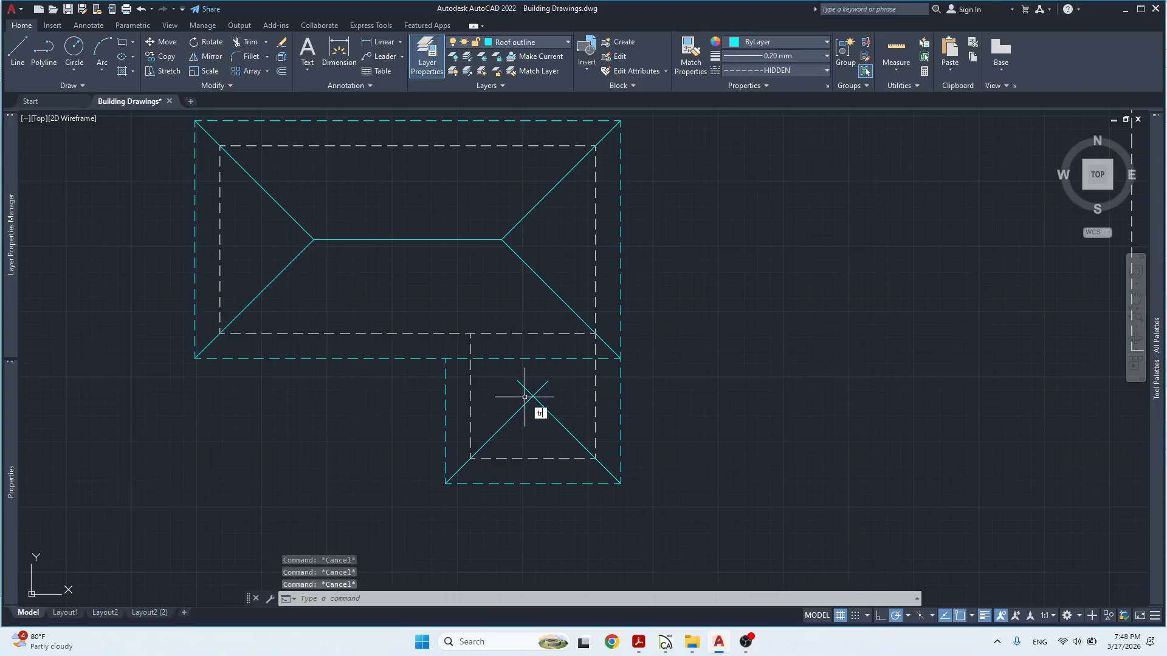
# Trim the ends of the wing's two hip lines beyond their crossing point.
pyautogui.write('tr')
pyautogui.press('space')
pyautogui.moveTo(533, 384)
pyautogui.mouseDown()
pyautogui.moveTo(516, 392)
pyautogui.moveTo(553, 396)
pyautogui.mouseUp()
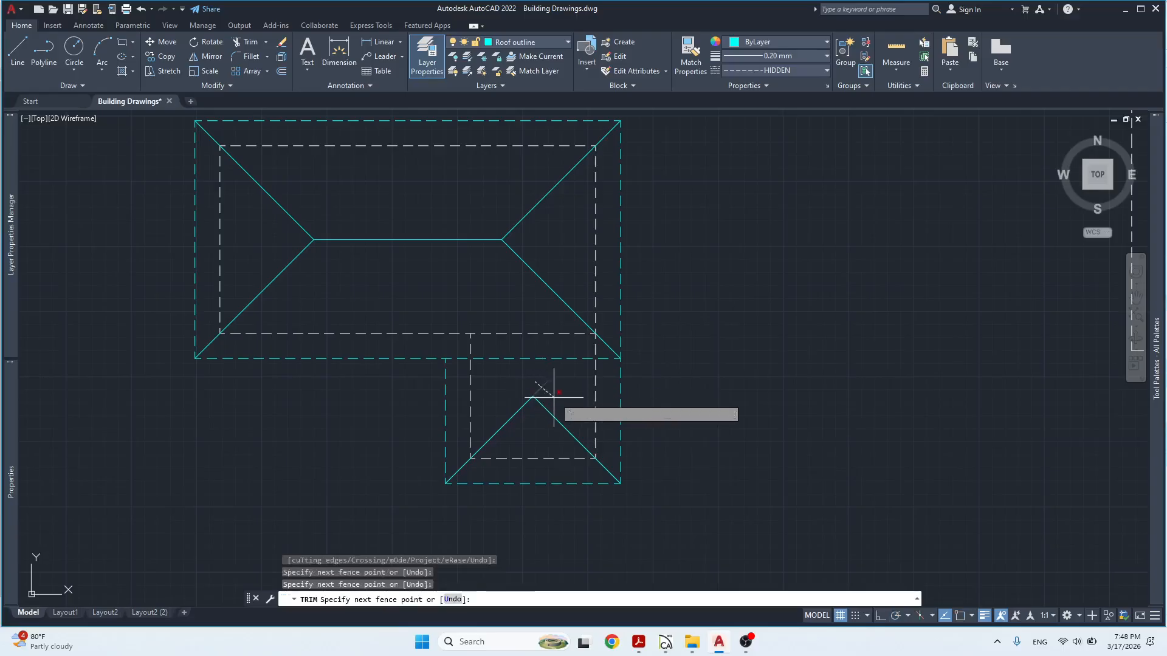
pyautogui.press('space')
pyautogui.press('Escape')
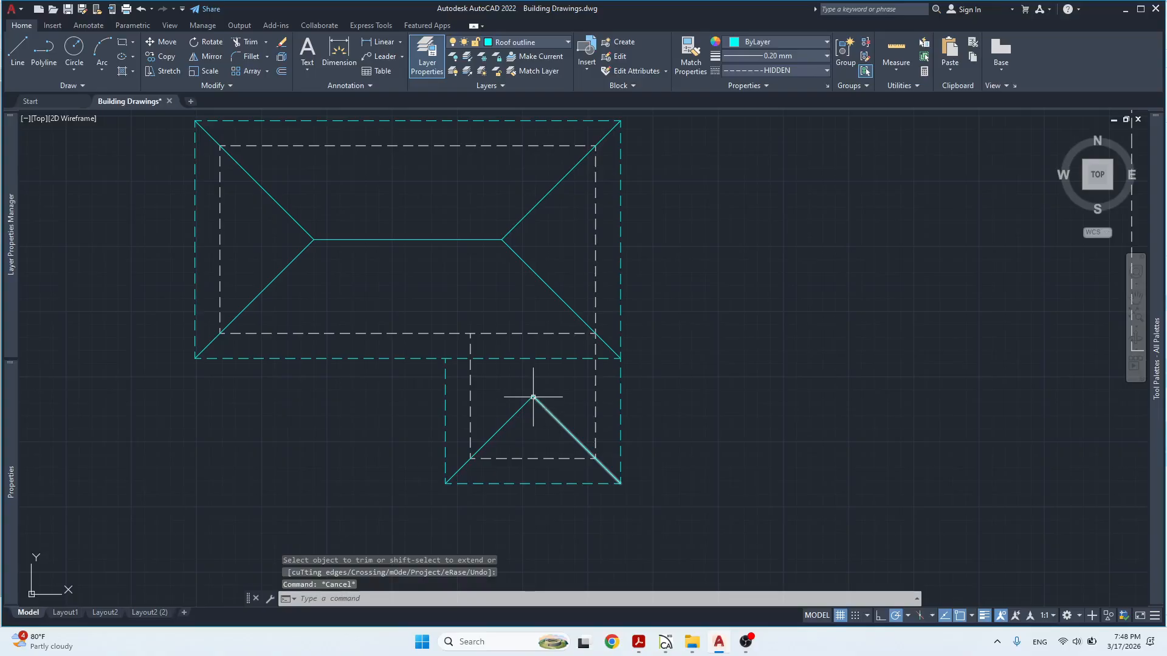
pyautogui.write('l')
pyautogui.press('space')
pyautogui.click(533, 396)
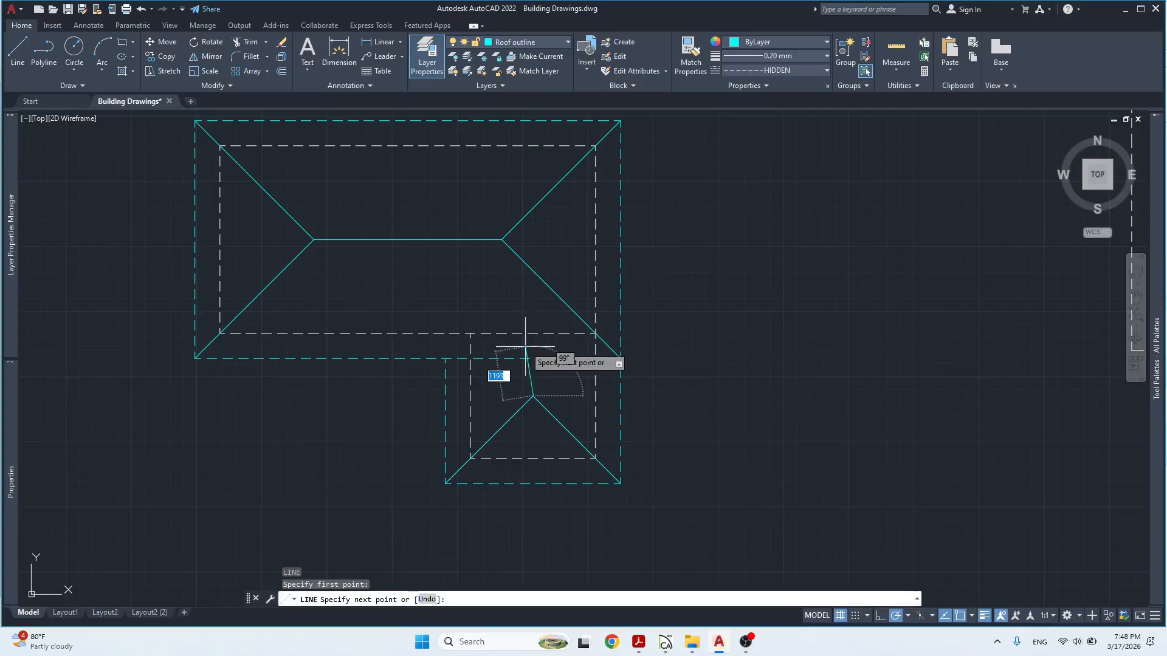
pyautogui.scroll(-2, 513, 389)
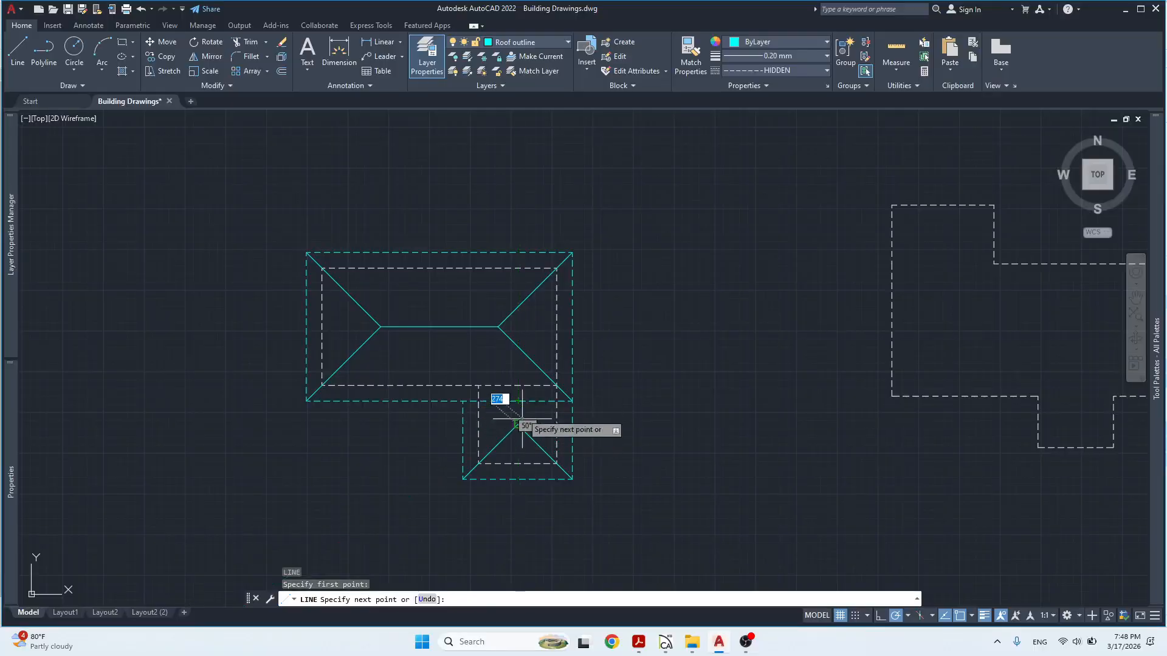
pyautogui.scroll(2, 522, 418)
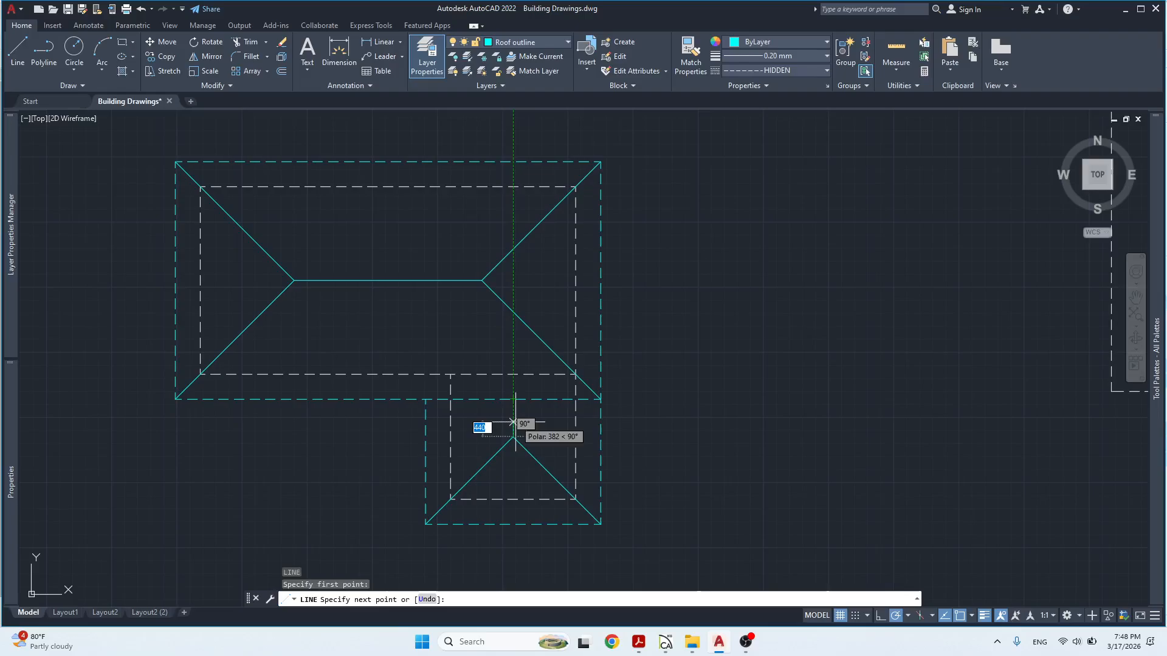
pyautogui.press('Escape')
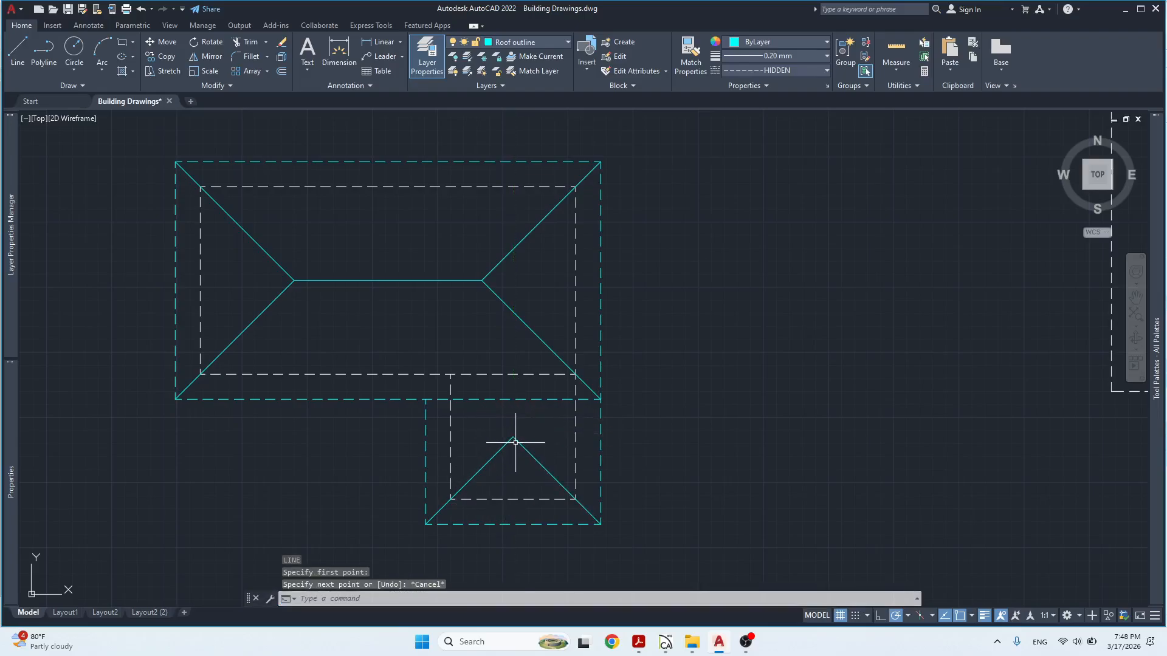
# Highlight the main block's ridge line to examine it, and clear the selection.
pyautogui.click(331, 258)
pyautogui.click(317, 298)
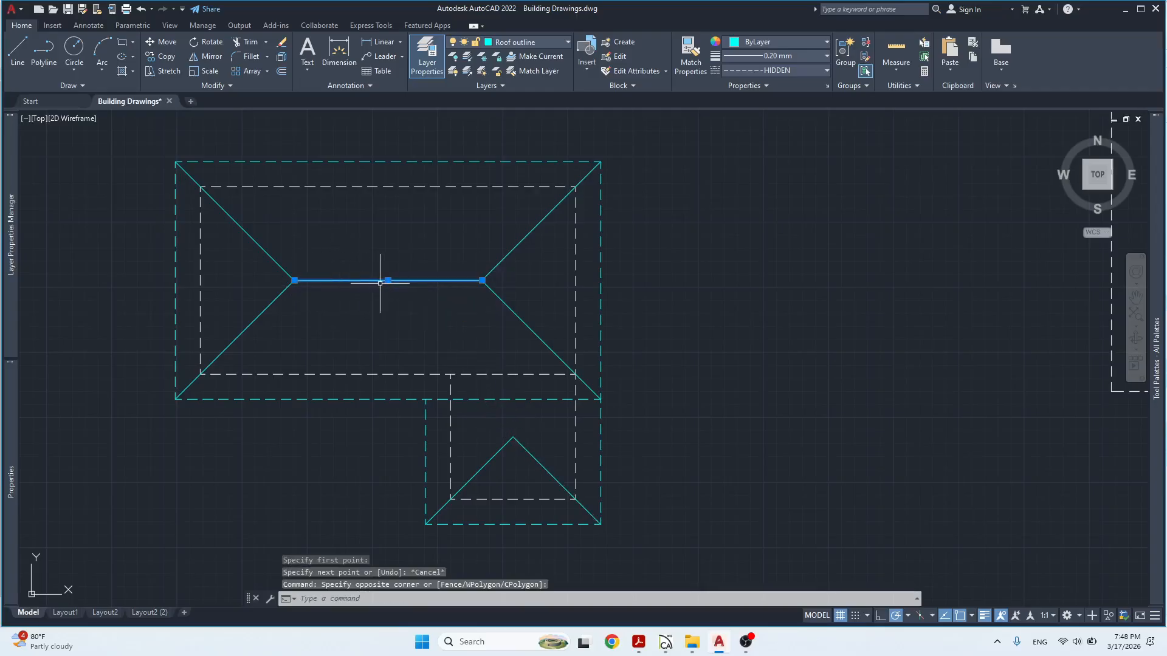
pyautogui.press('Escape')
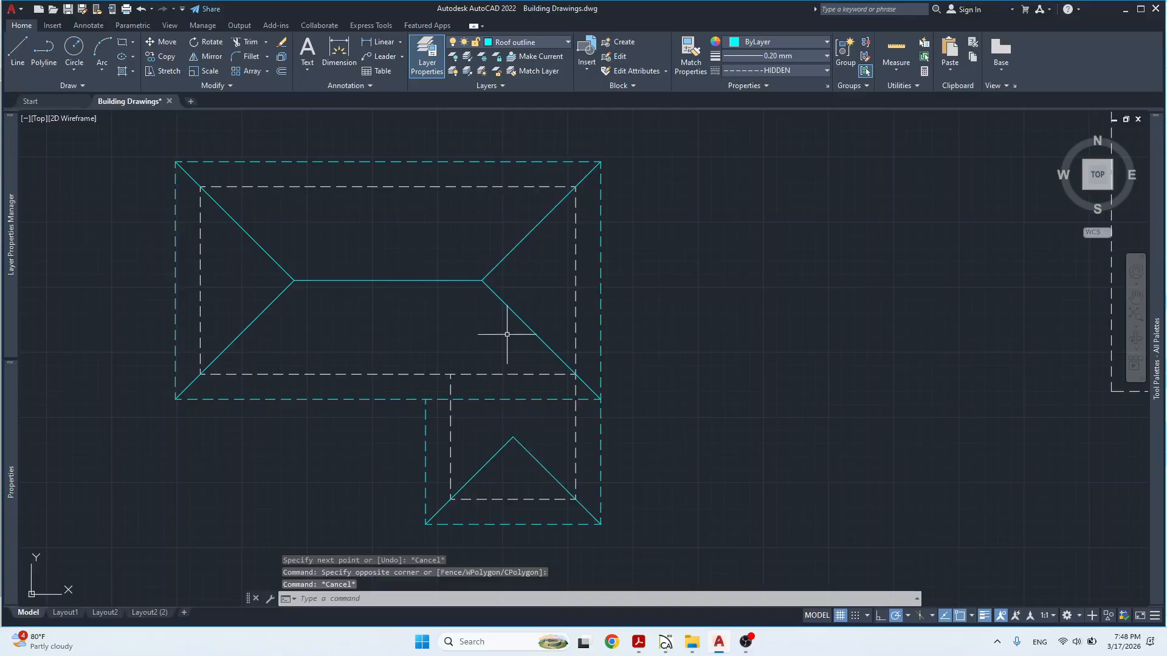
# Switch to Chief Architect, orbit the 3D hip roof models to view their ridges from above, and return to AutoCAD.
pyautogui.hotkey('alt', 'Tab')
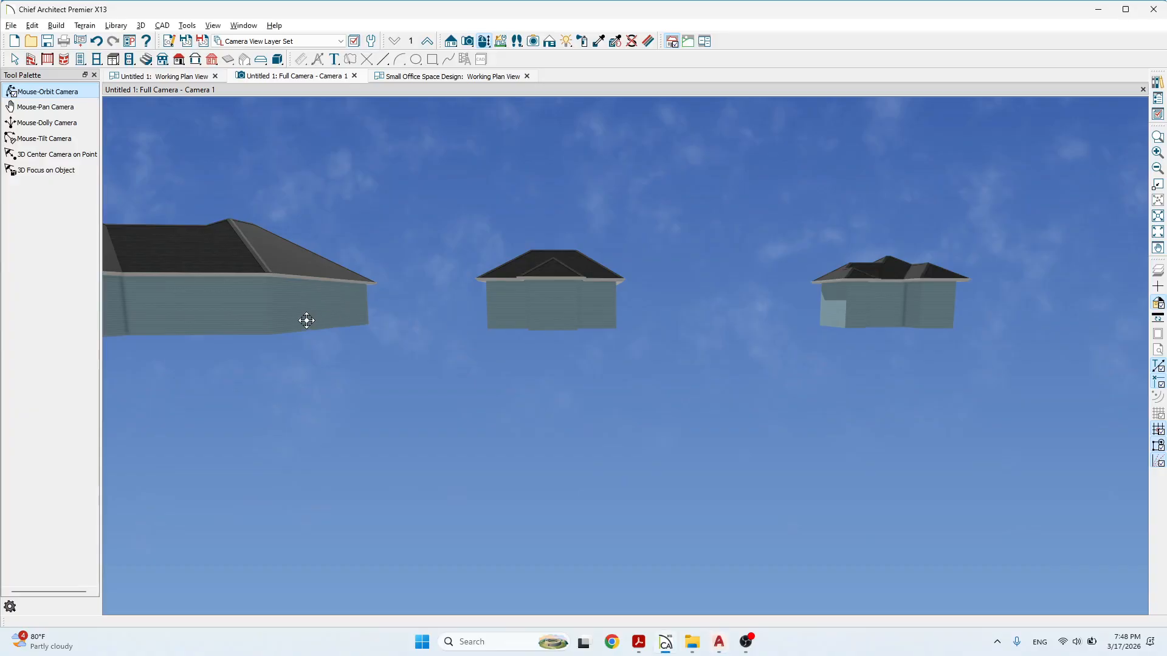
pyautogui.moveTo(431, 328); pyautogui.dragTo(641, 326, button='middle')
pyautogui.scroll(-4, 416, 258)
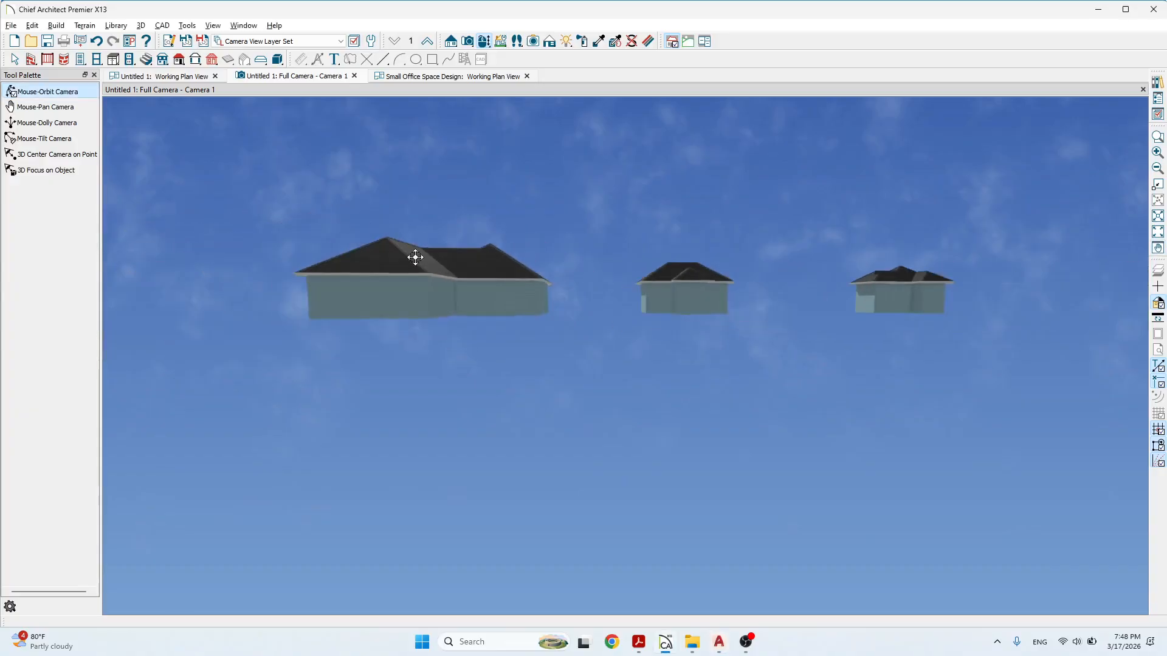
pyautogui.moveTo(408, 292); pyautogui.dragTo(399, 463)
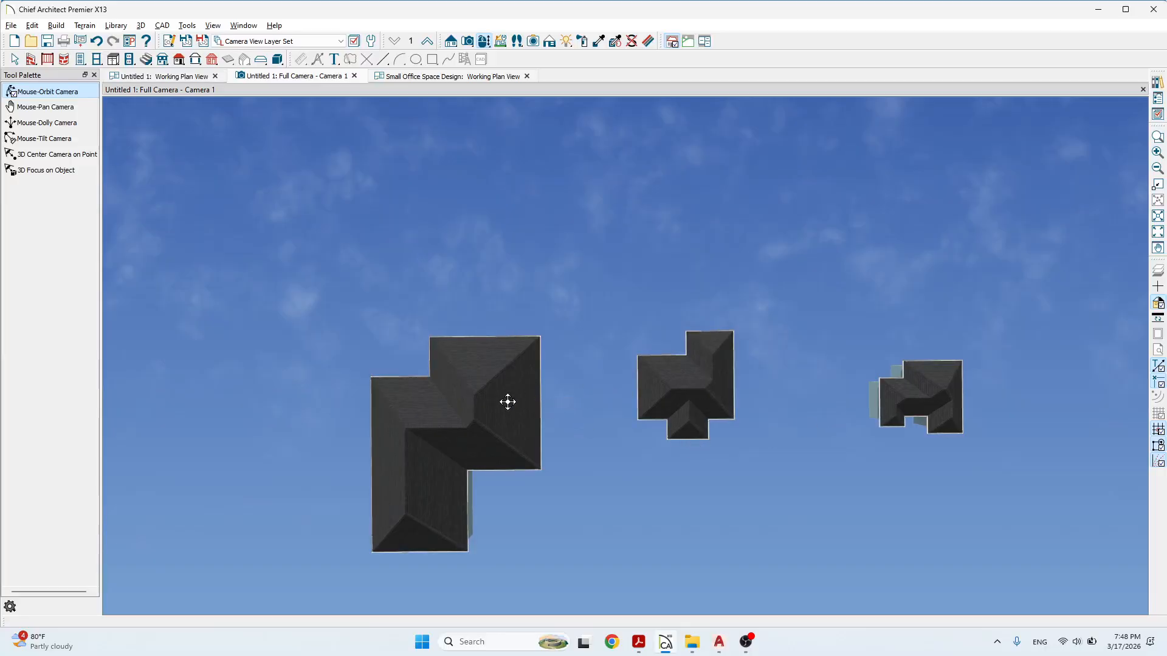
pyautogui.hotkey('alt', 'Tab')
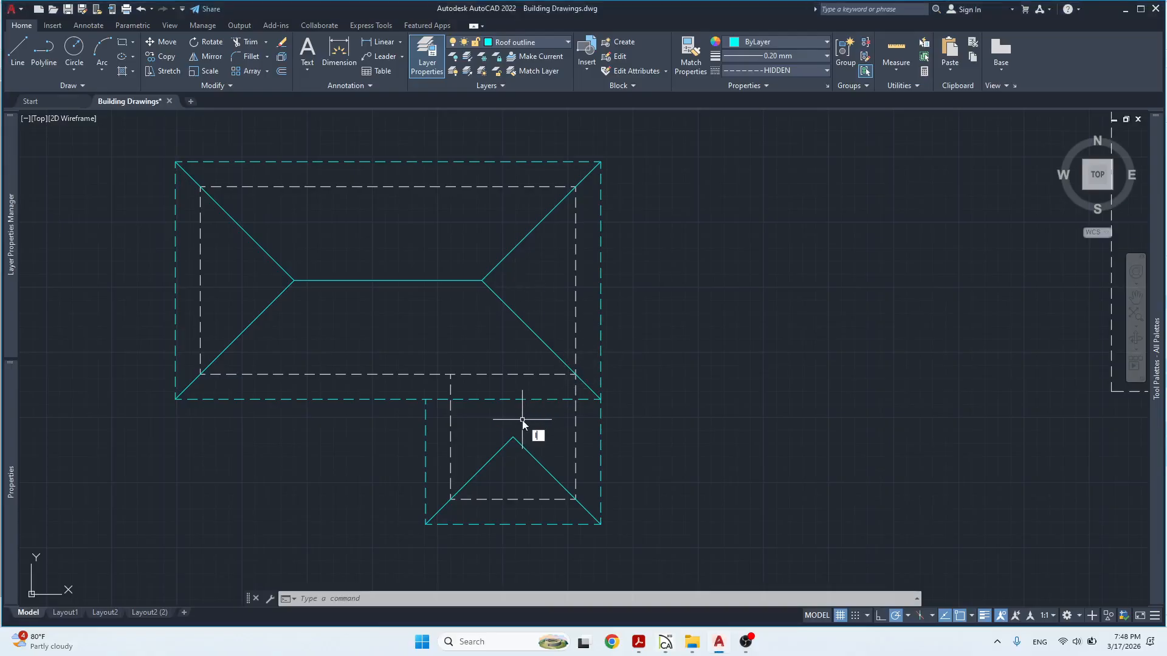
# Draw the wing's ridge line vertically upward from the wing's hip crossing to past the main block's lower-right hip.
pyautogui.write('l')
pyautogui.press('Return')
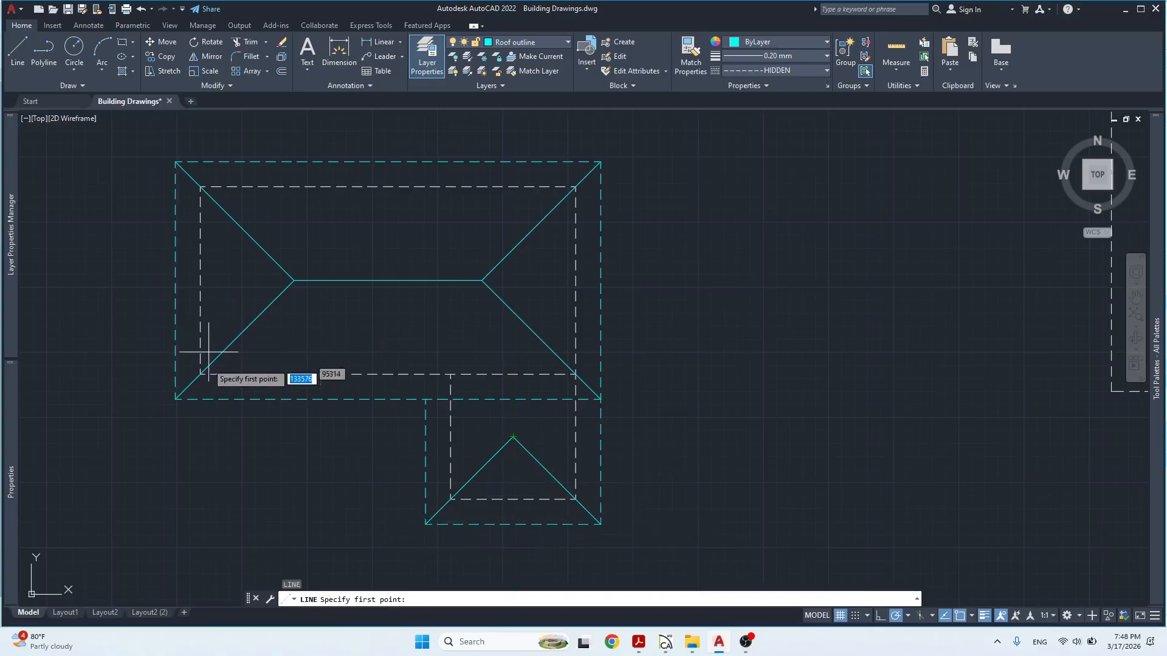
pyautogui.click(513, 436)
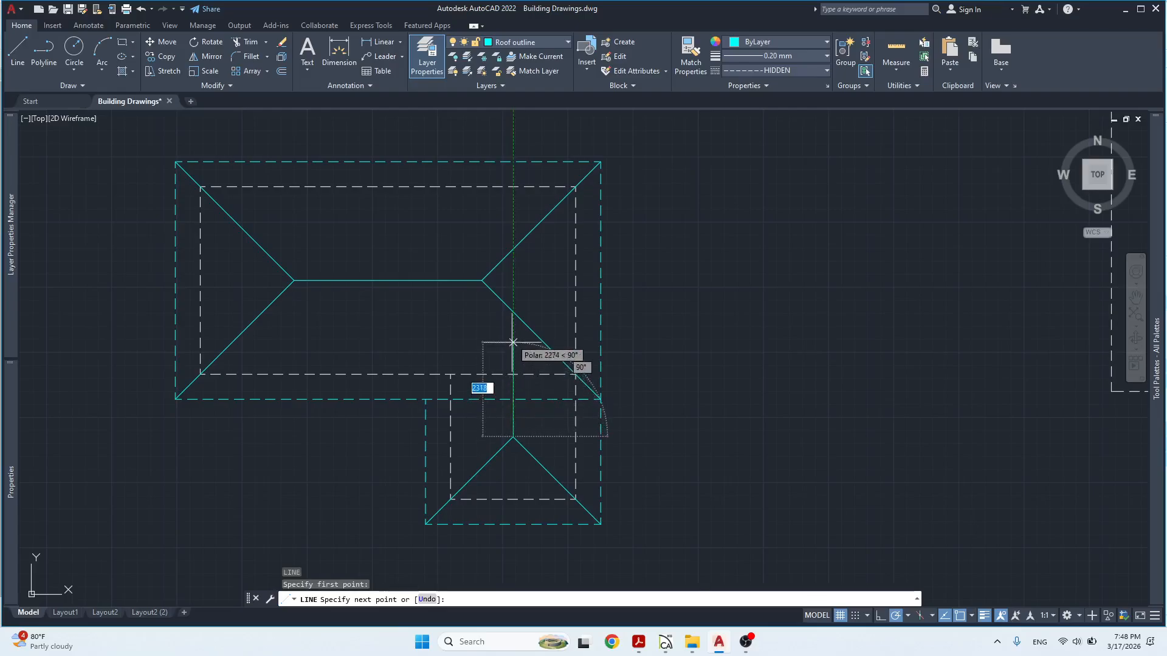
pyautogui.click(513, 293)
pyautogui.press('Escape')
# Trim the end of the wing's ridge line beyond the main block's lower-right hip.
pyautogui.write('tr')
pyautogui.press('Return')
pyautogui.click(514, 302)
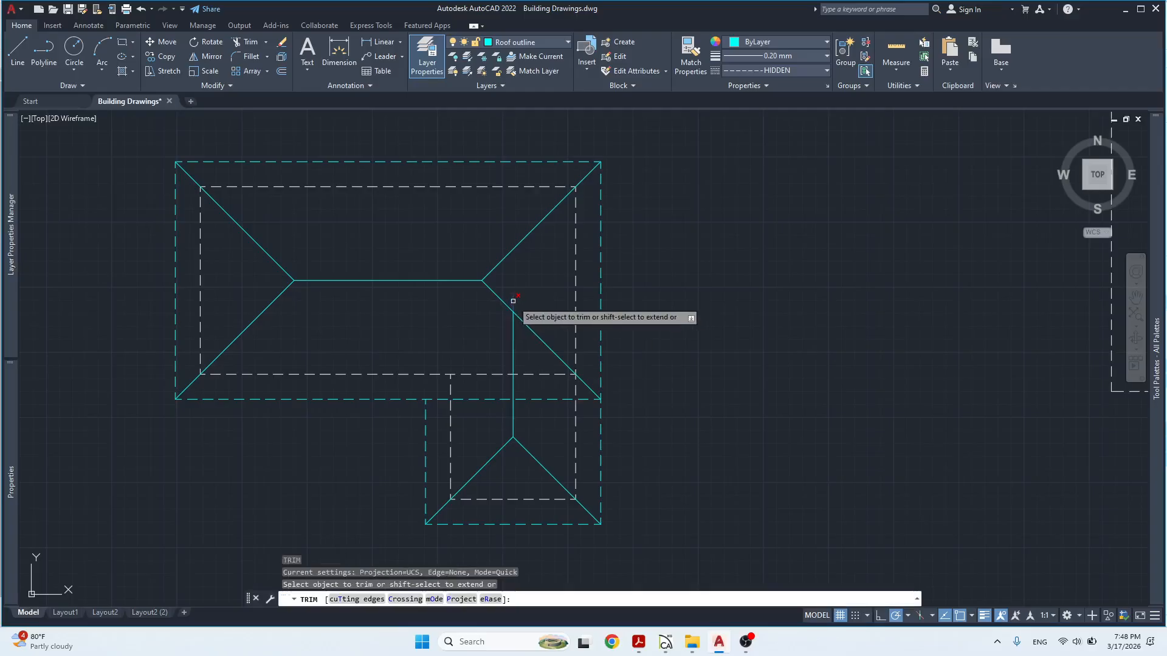
pyautogui.press('Escape')
# Highlight the wing's ridge line to examine it, and clear the selection.
pyautogui.click(519, 357)
pyautogui.click(508, 358)
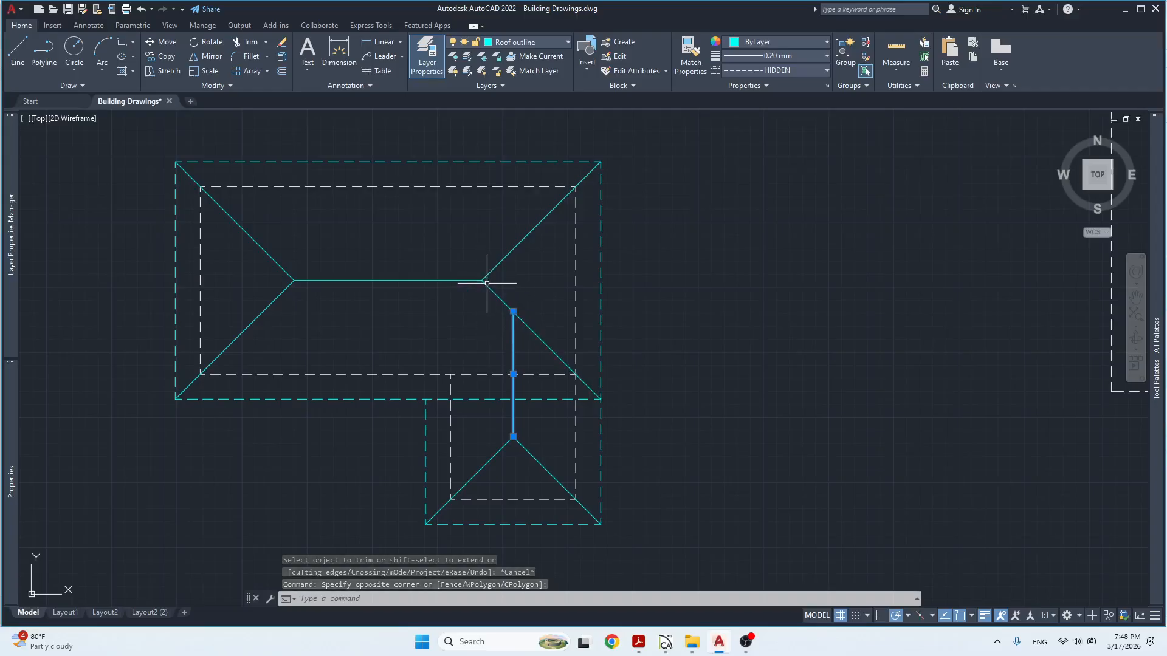
pyautogui.press('Escape')
pyautogui.press('Escape')
pyautogui.press('Escape')
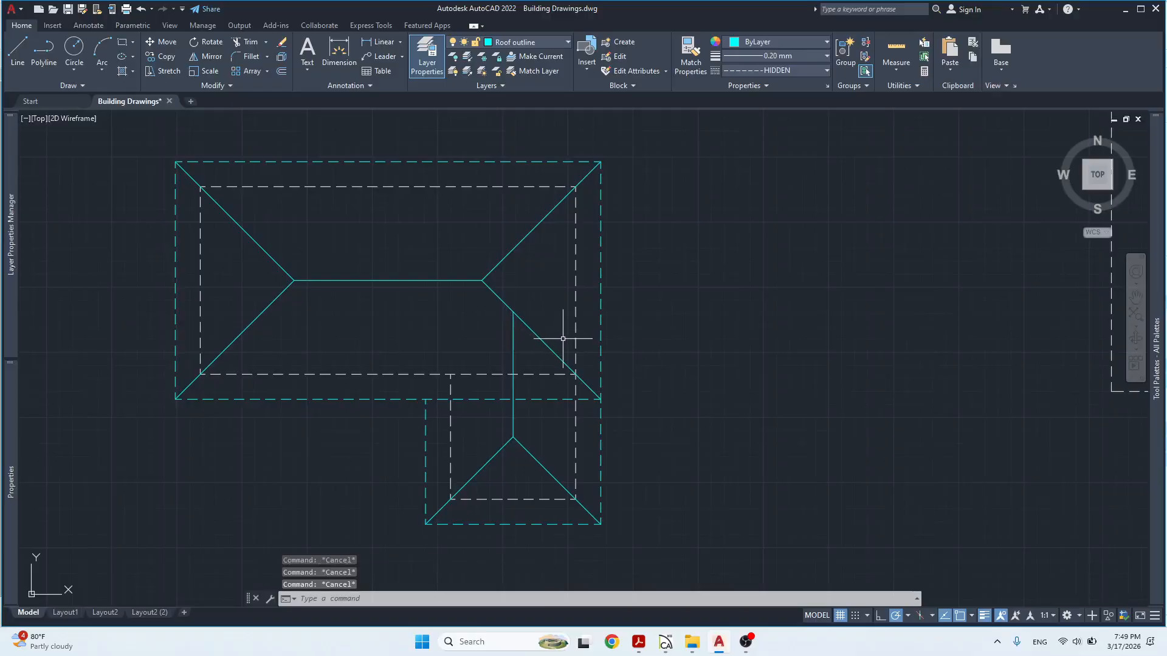
# Trim the main block's lower-right hip below its junction with the wing's ridge.
pyautogui.press('Return')
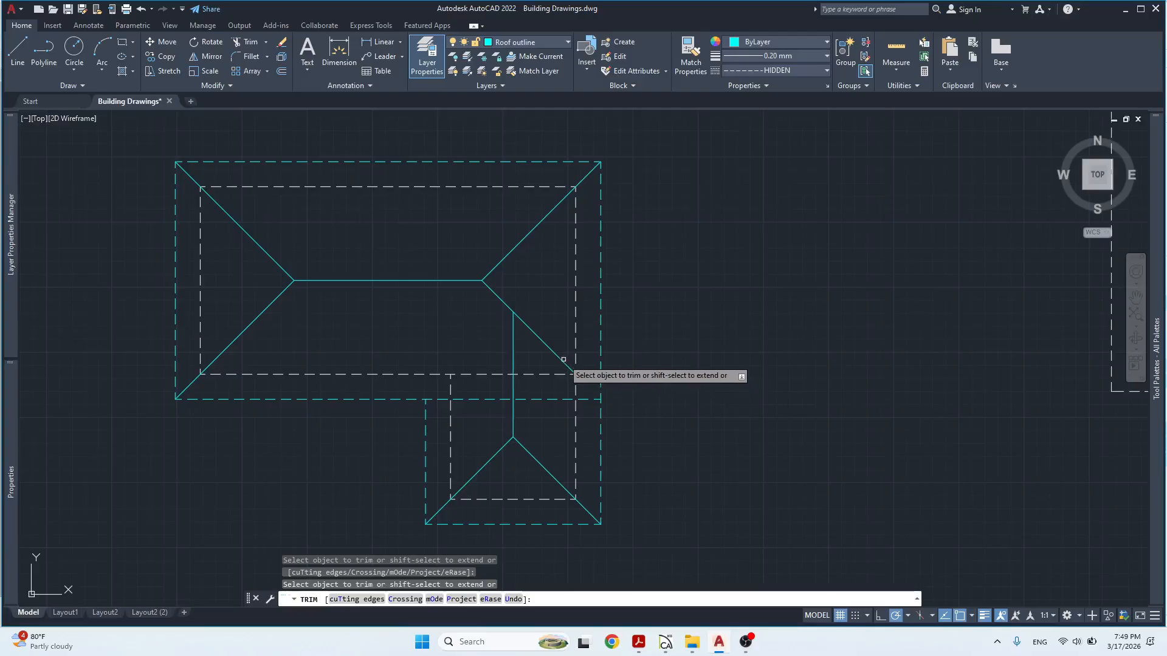
pyautogui.click(563, 359)
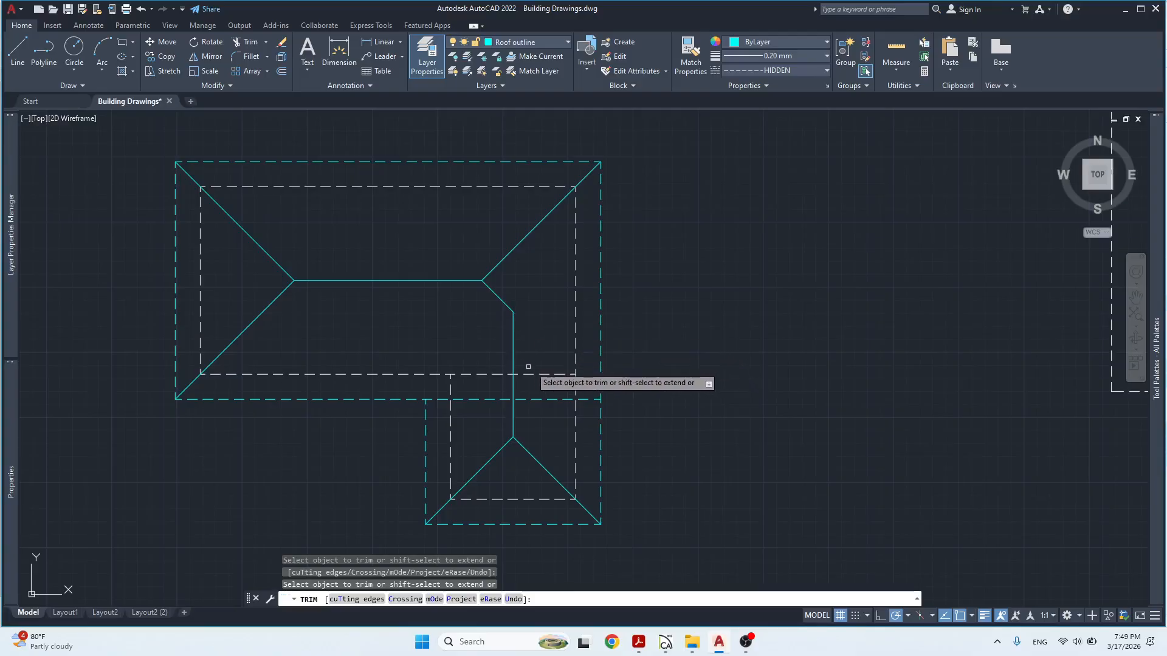
pyautogui.press('Escape')
# Highlight the short hip segment between the main ridge and the wing's ridge to examine it, and clear the selection.
pyautogui.click(368, 280)
pyautogui.press('Escape')
pyautogui.click(498, 292)
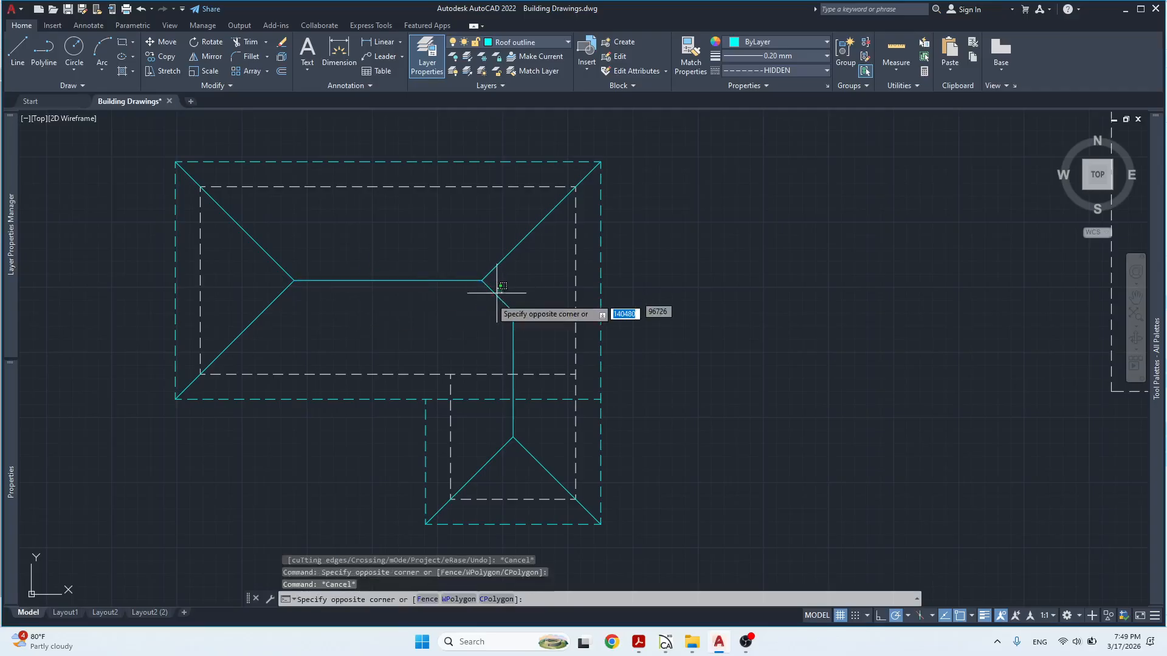
pyautogui.click(482, 280)
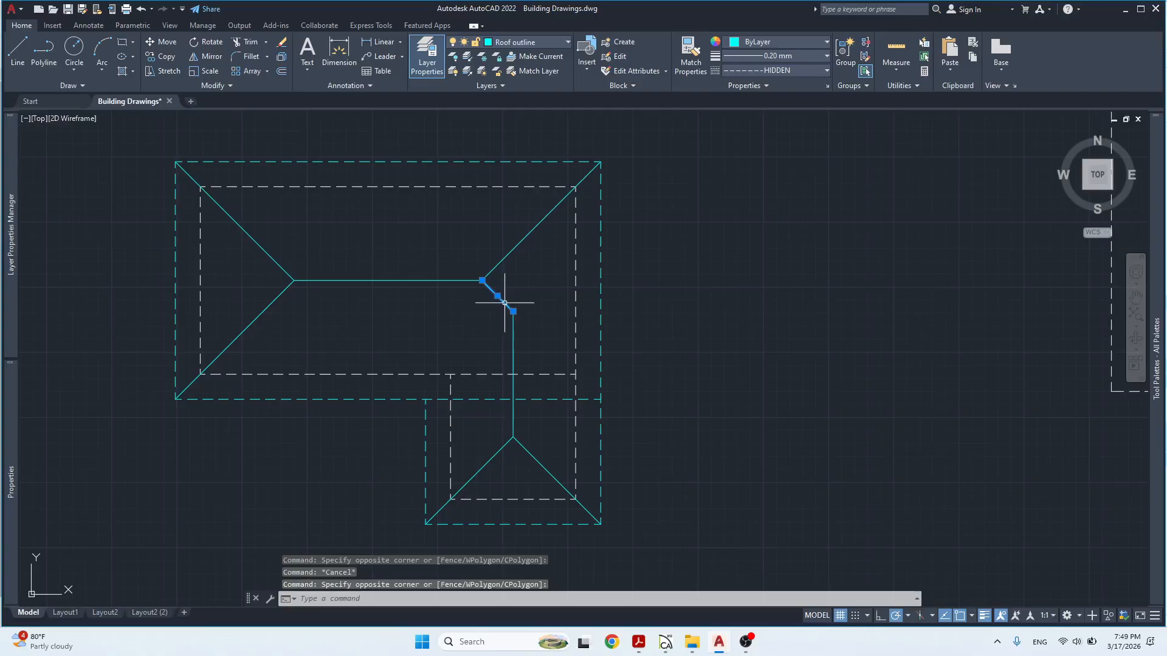
pyautogui.press('Escape')
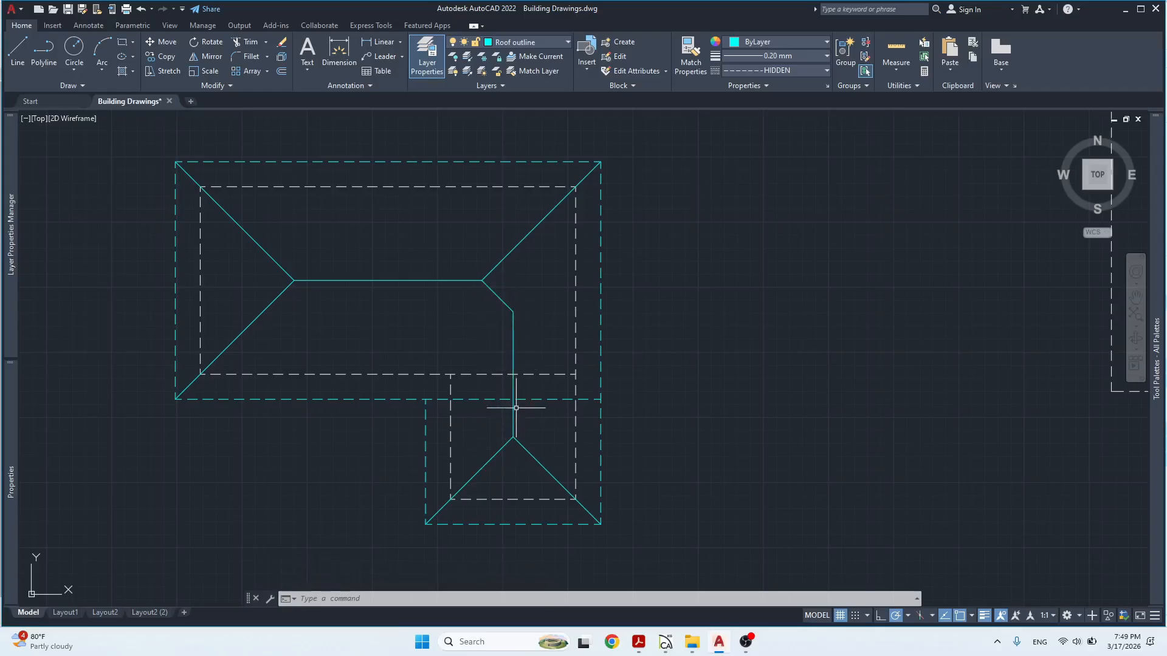
pyautogui.press('Escape')
pyautogui.press('Escape')
pyautogui.press('Escape')
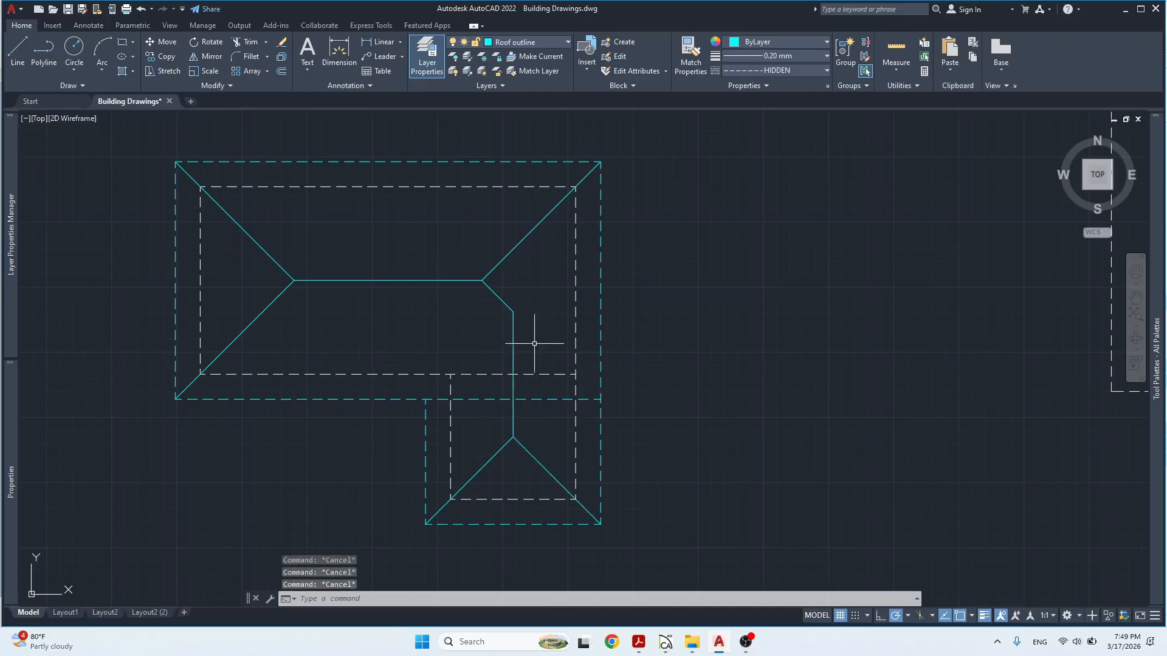
# Draw the valley line from the outline's inner corner to the upper end of the wing's ridge.
pyautogui.press('Return')
pyautogui.click(425, 399)
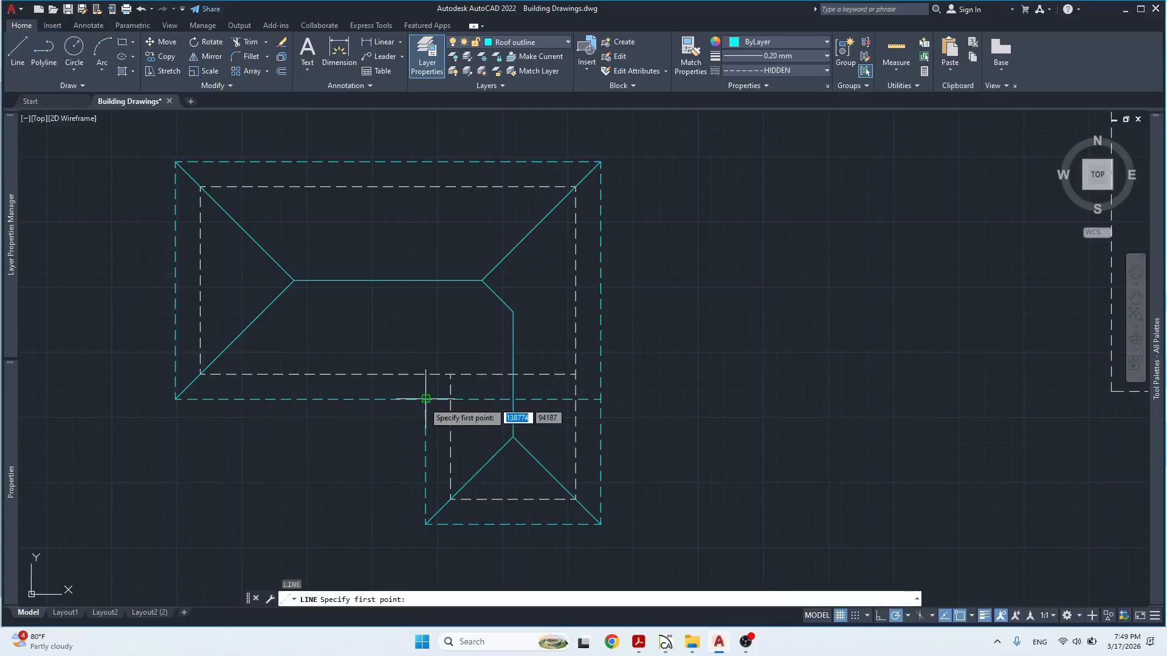
pyautogui.click(513, 312)
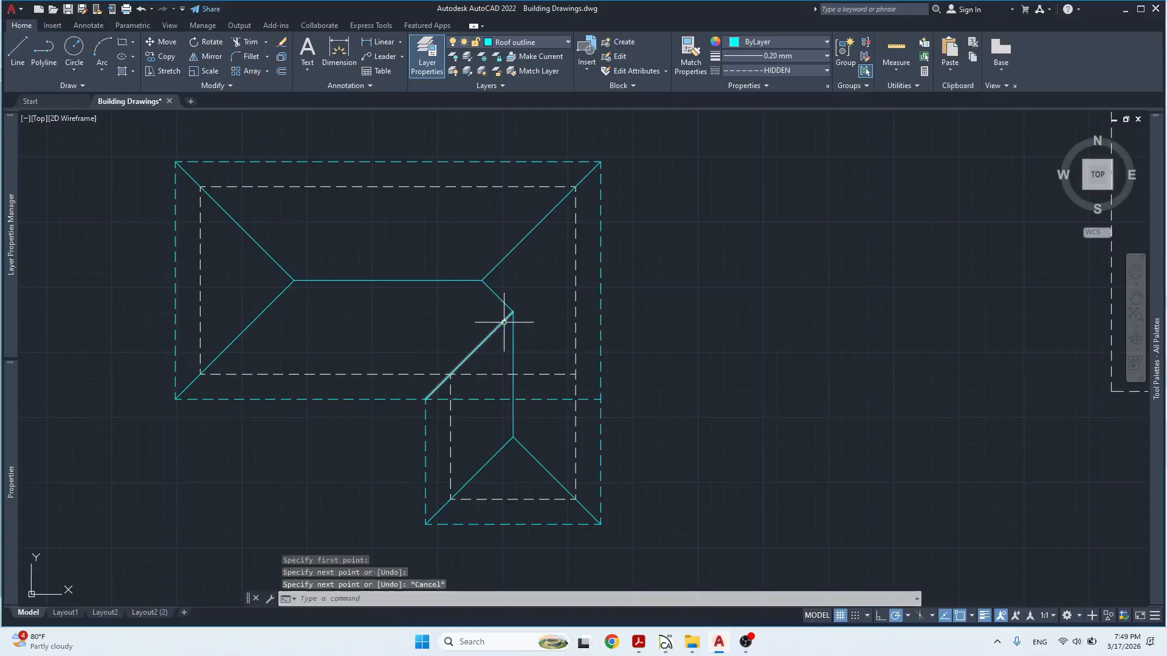
pyautogui.press('Escape')
# Examine the junction of the valley, short hip and wing ridge by highlighting its lines, and clear the selection.
pyautogui.scroll(2, 515, 313)
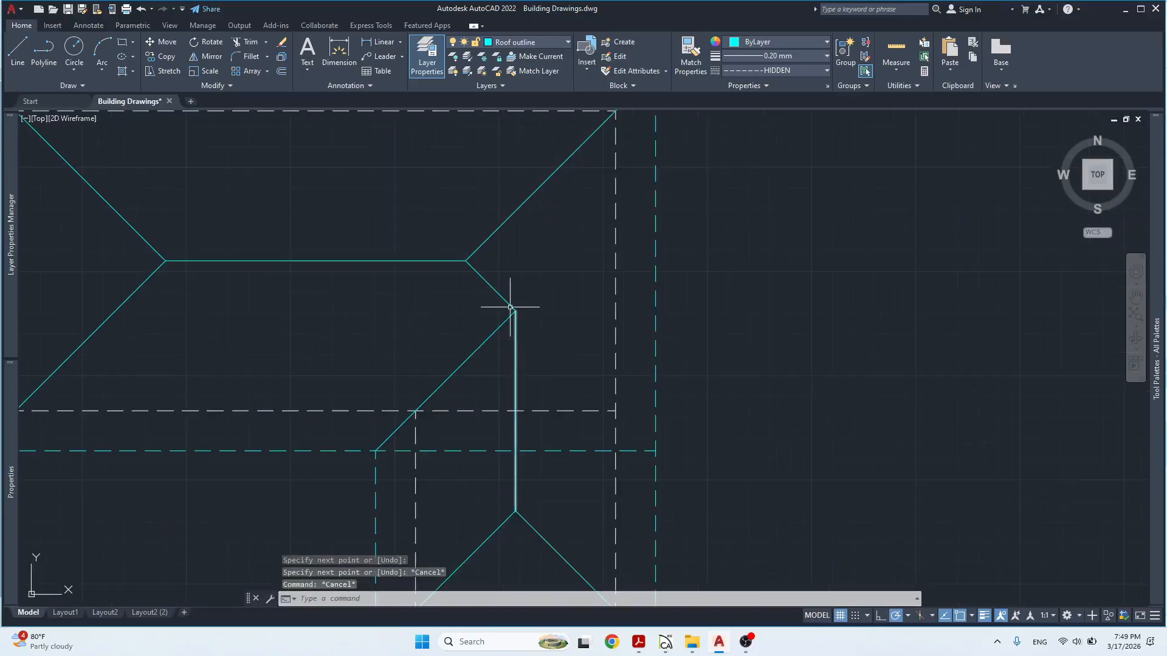
pyautogui.click(479, 270)
pyautogui.click(476, 287)
pyautogui.press('Escape')
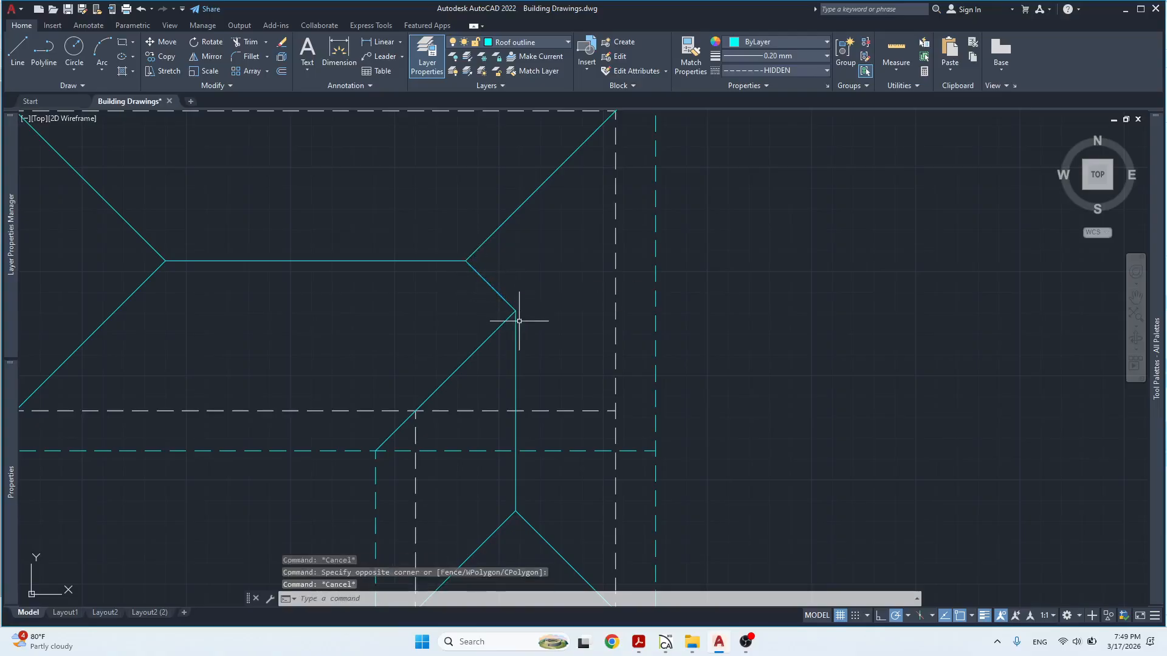
pyautogui.press('Escape')
pyautogui.click(495, 331)
pyautogui.click(505, 300)
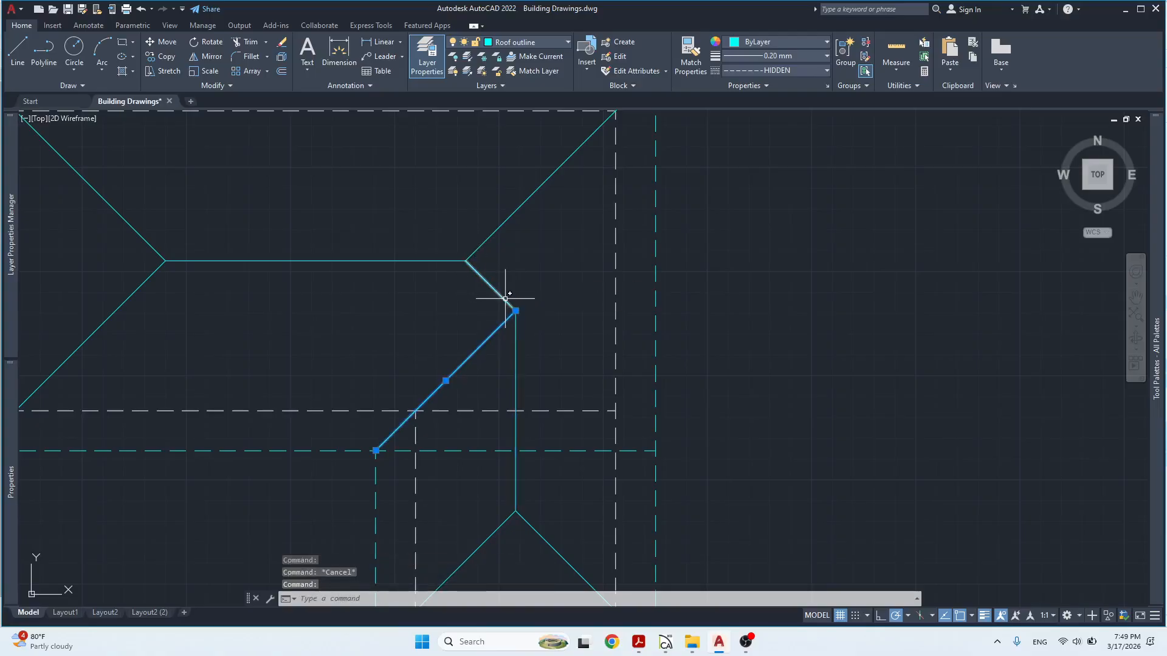
pyautogui.press('Escape')
pyautogui.scroll(-2, 521, 335)
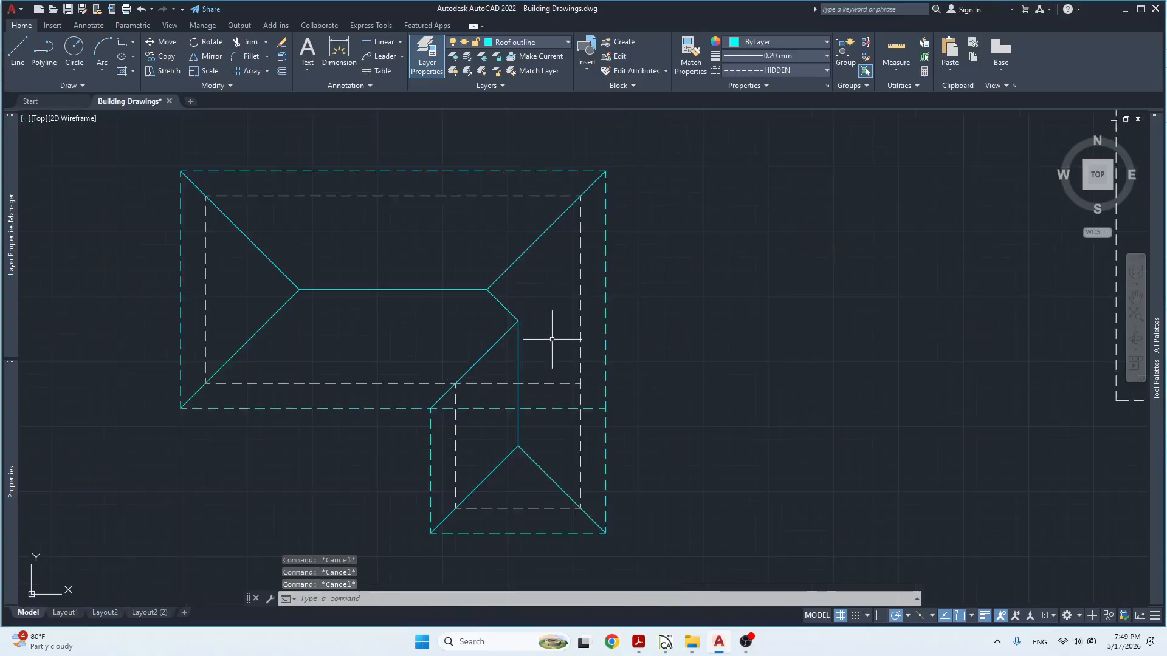
pyautogui.click(559, 42)
pyautogui.click(529, 261)
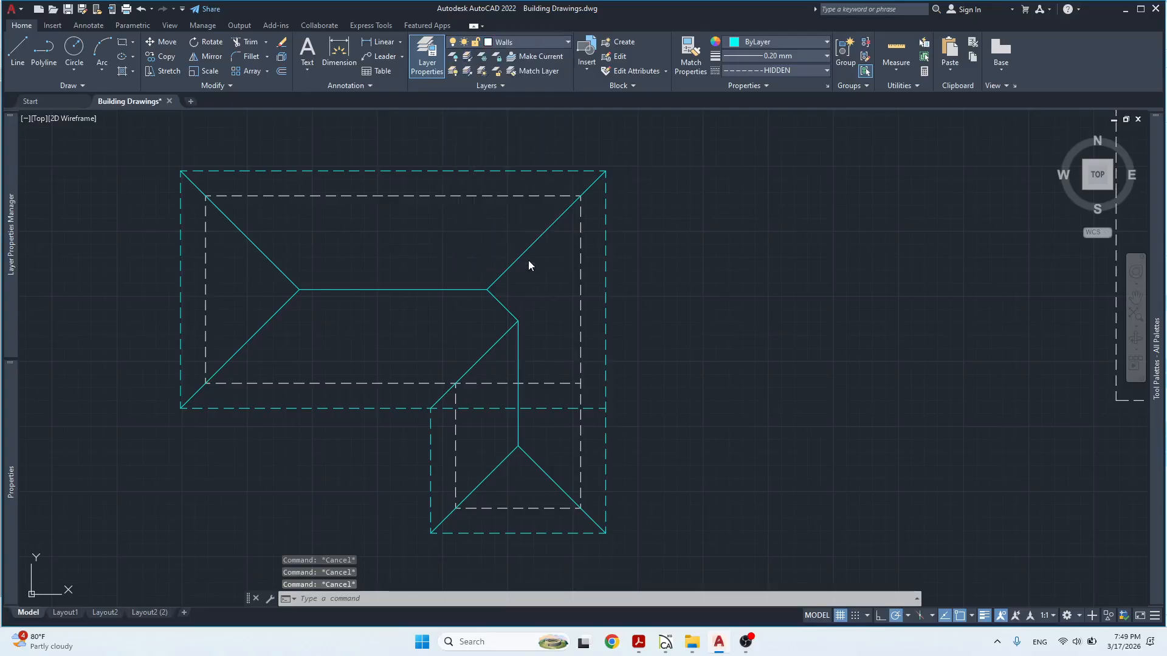
pyautogui.hotkey('ctrl', 'z')
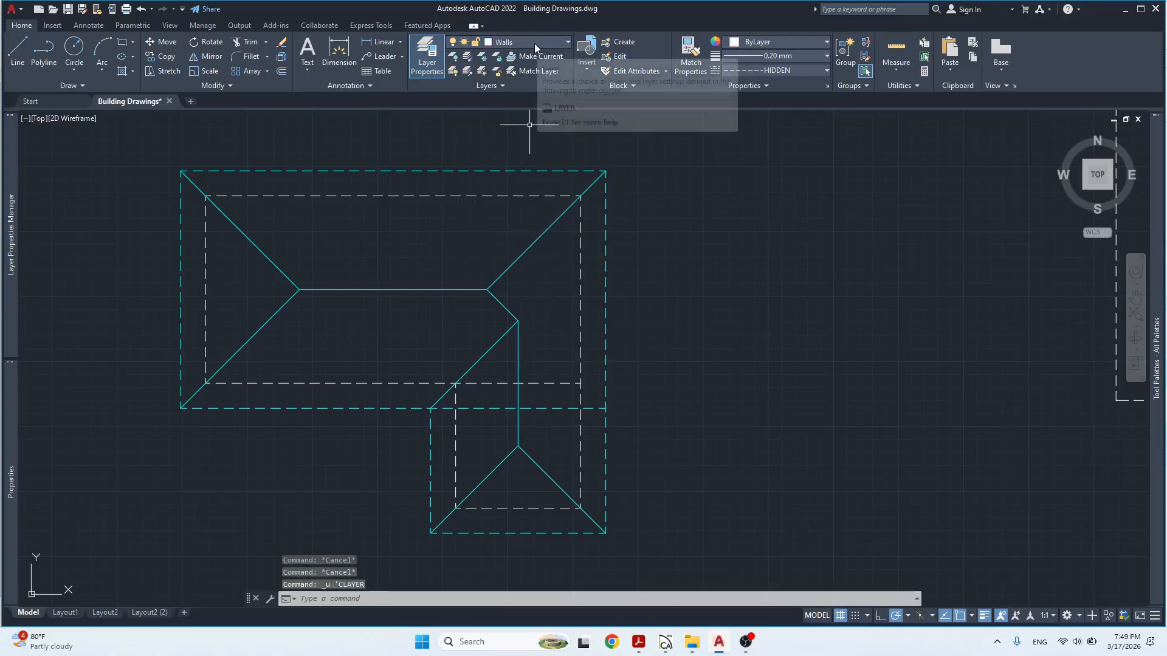
# Turn off the Walls layer and trim away the interior eave line between the main block and the wing.
pyautogui.click(534, 43)
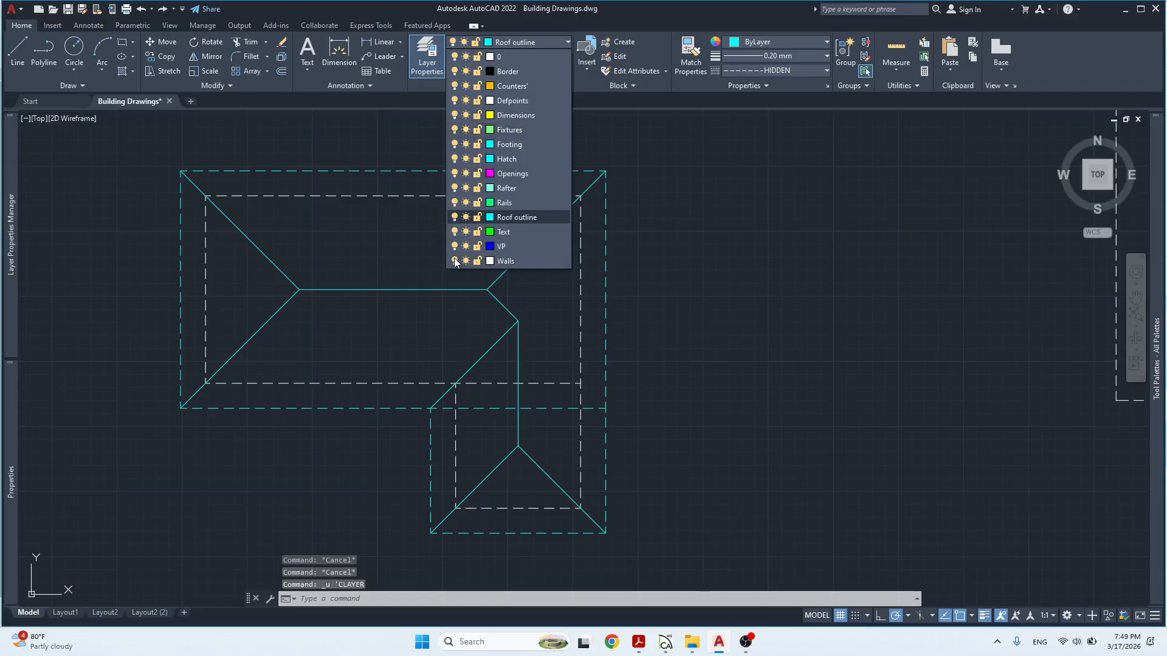
pyautogui.press('Escape')
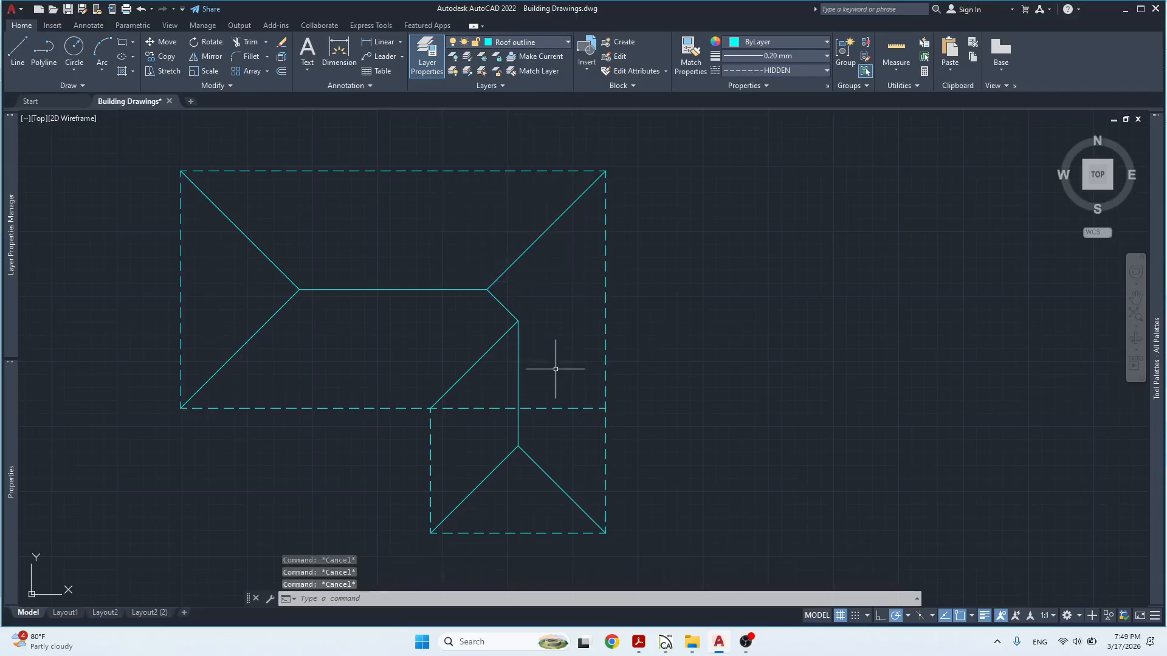
pyautogui.press('space')
pyautogui.click(584, 391)
pyautogui.click(562, 418)
pyautogui.click(498, 392)
pyautogui.click(464, 431)
pyautogui.press('Escape')
pyautogui.press('Escape')
pyautogui.press('Escape')
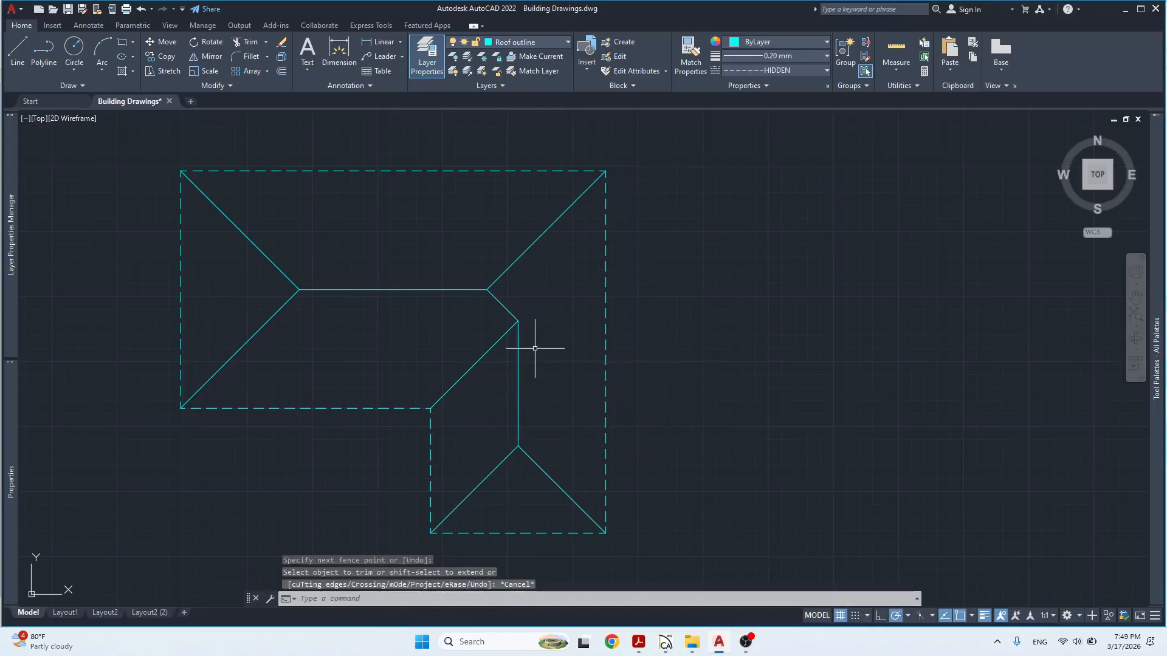
pyautogui.moveTo(541, 346); pyautogui.dragTo(583, 359)
pyautogui.moveTo(418, 246)
pyautogui.mouseDown()
pyautogui.moveTo(417, 196)
pyautogui.moveTo(395, 221)
pyautogui.moveTo(432, 235)
pyautogui.moveTo(418, 208)
pyautogui.mouseUp()
pyautogui.moveTo(264, 281); pyautogui.dragTo(223, 279)
pyautogui.moveTo(362, 315)
pyautogui.mouseDown()
pyautogui.moveTo(366, 356)
pyautogui.moveTo(348, 335)
pyautogui.moveTo(379, 350)
pyautogui.mouseUp()
pyautogui.moveTo(502, 424)
pyautogui.mouseDown()
pyautogui.moveTo(467, 419)
pyautogui.moveTo(506, 412)
pyautogui.mouseUp()
pyautogui.moveTo(524, 493); pyautogui.dragTo(524, 480)
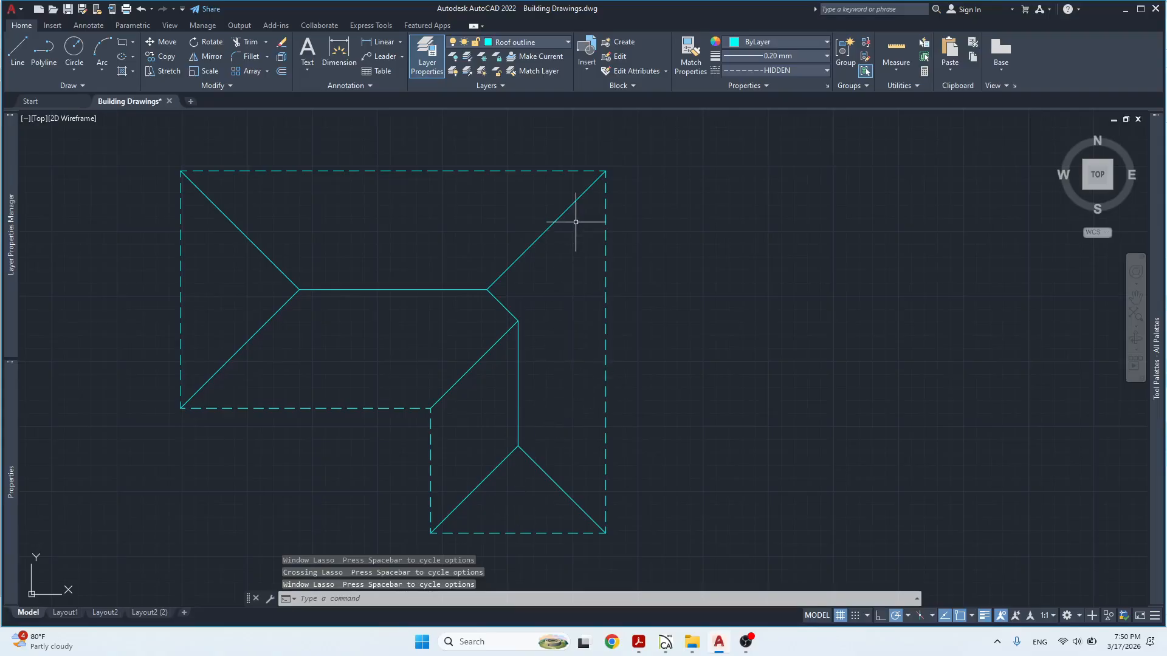
# Check the linetype properties of all roof lines and select the upper outline edge, then clear the selection.
pyautogui.click(659, 137)
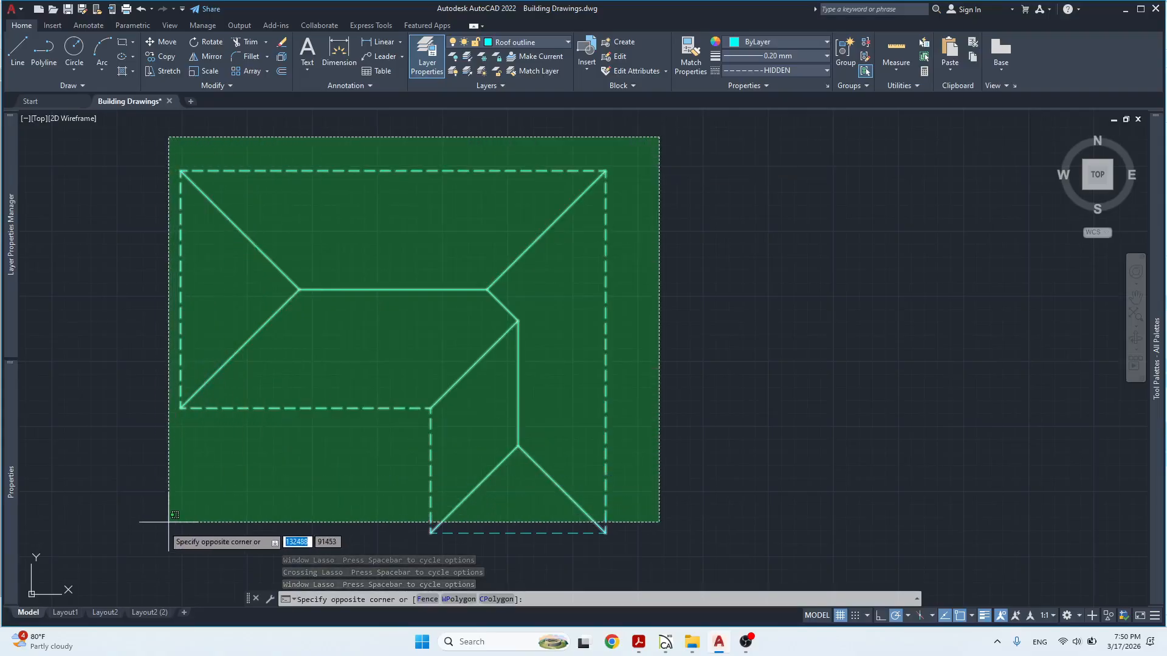
pyautogui.click(149, 541)
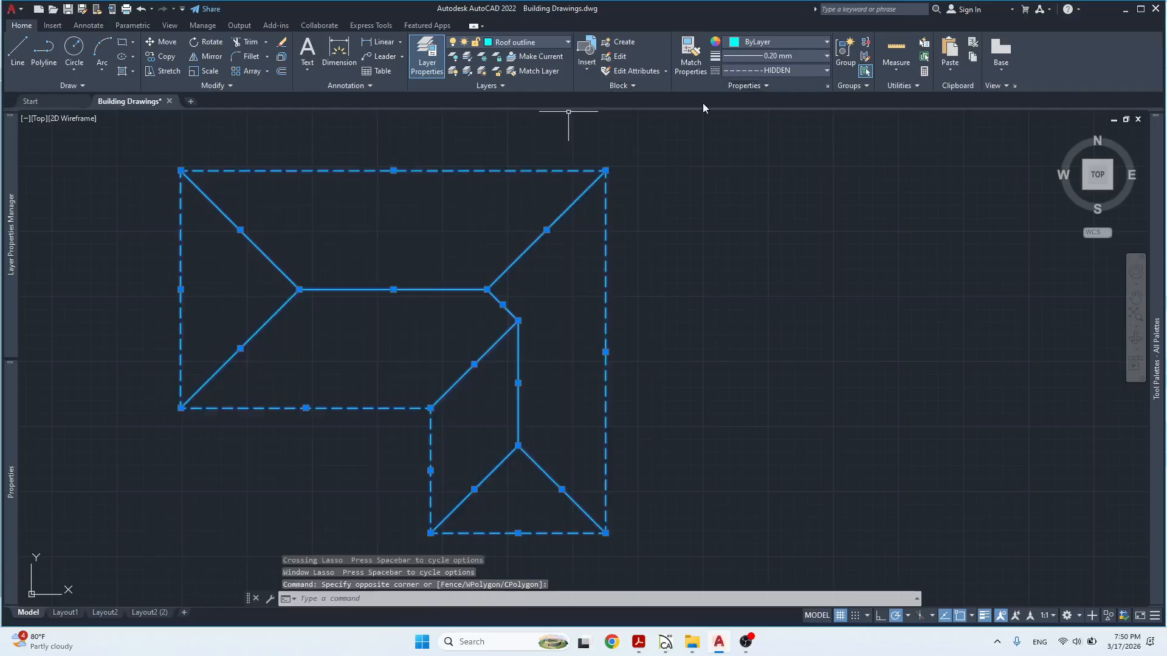
pyautogui.moveTo(10, 448)
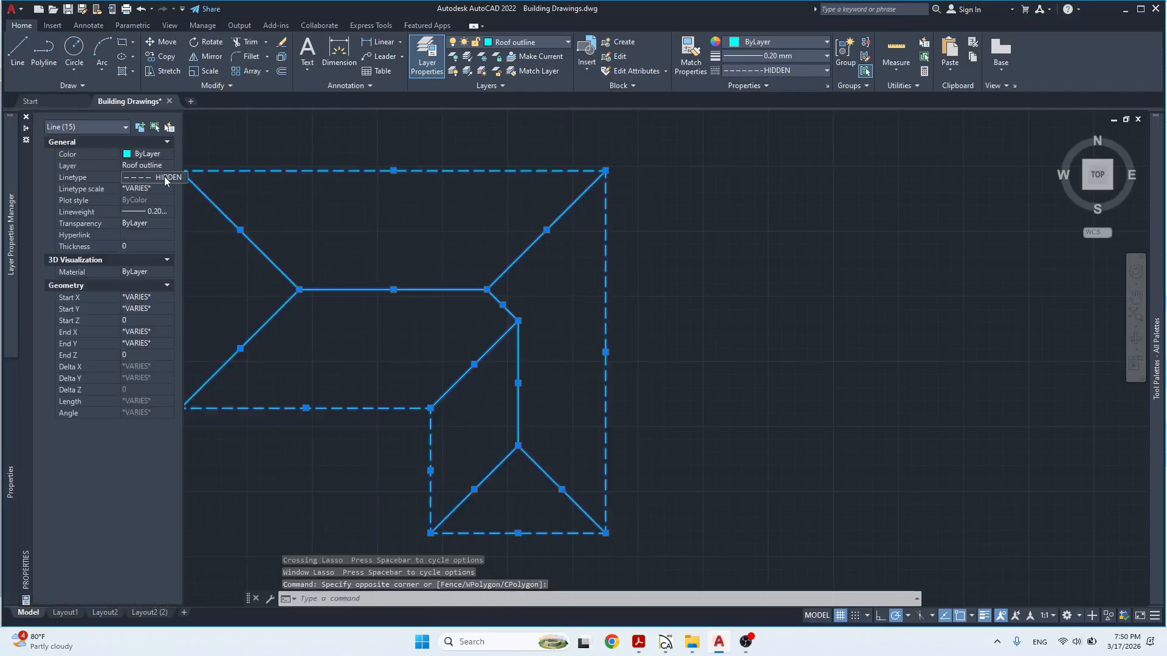
pyautogui.press('Escape')
pyautogui.click(253, 156)
pyautogui.click(242, 177)
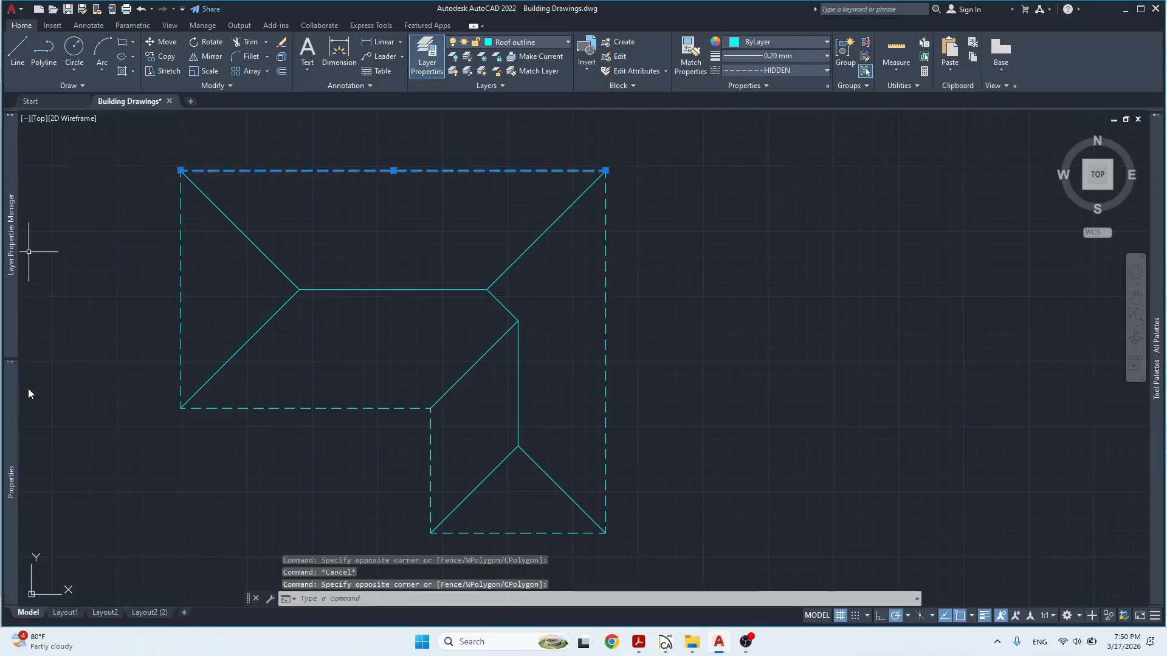
pyautogui.moveTo(13, 395)
pyautogui.press('Escape')
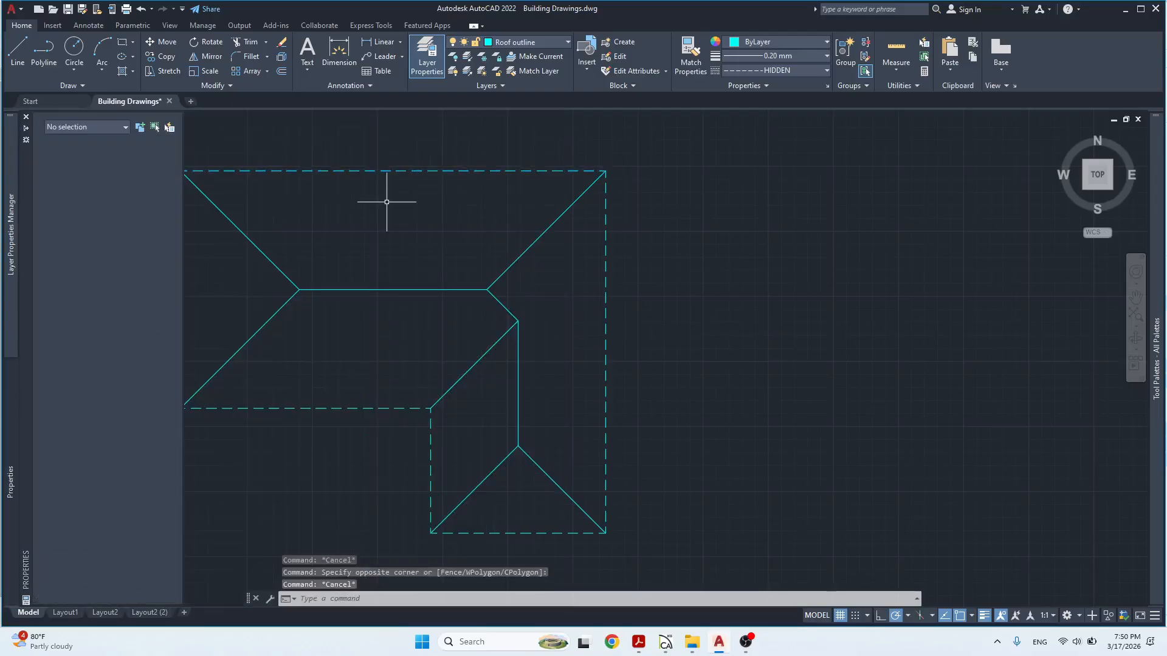
# Set the linetype scale of all the roof plan's lines to 10.
pyautogui.click(688, 135)
pyautogui.click(136, 542)
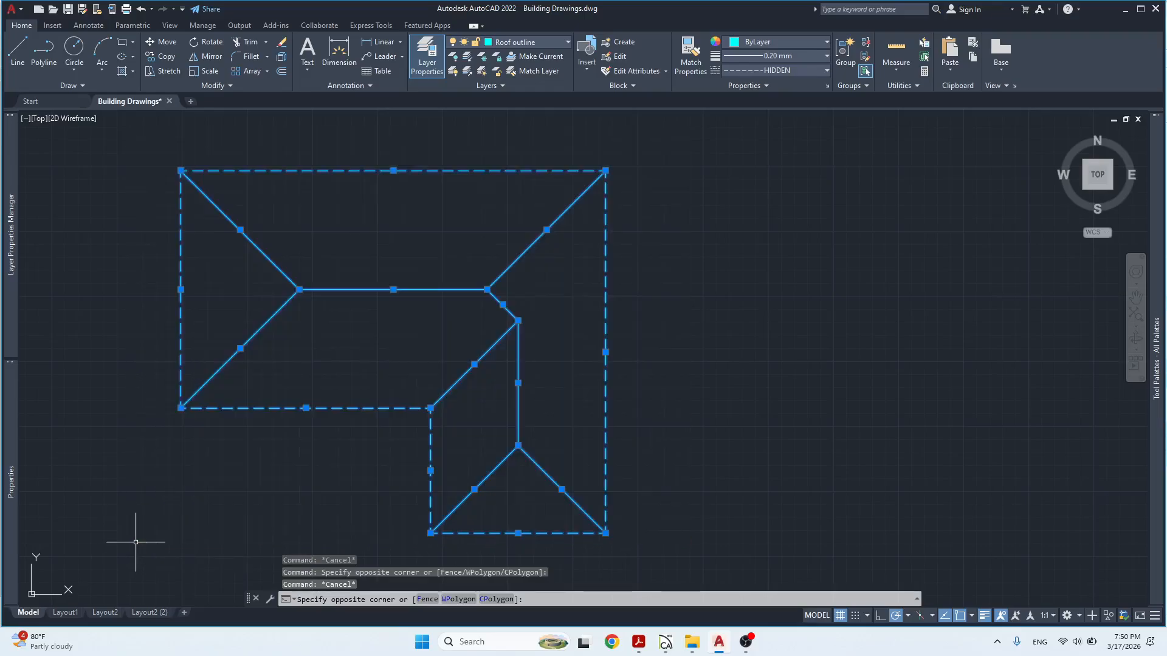
pyautogui.moveTo(7, 526)
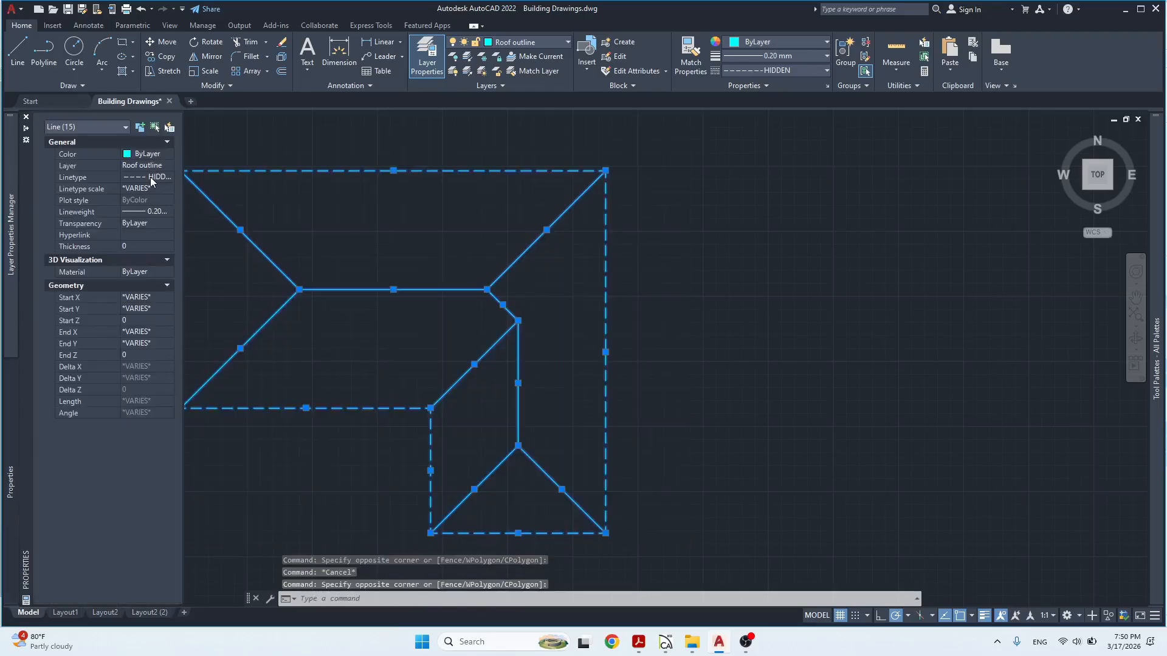
pyautogui.click(143, 189)
pyautogui.write('10')
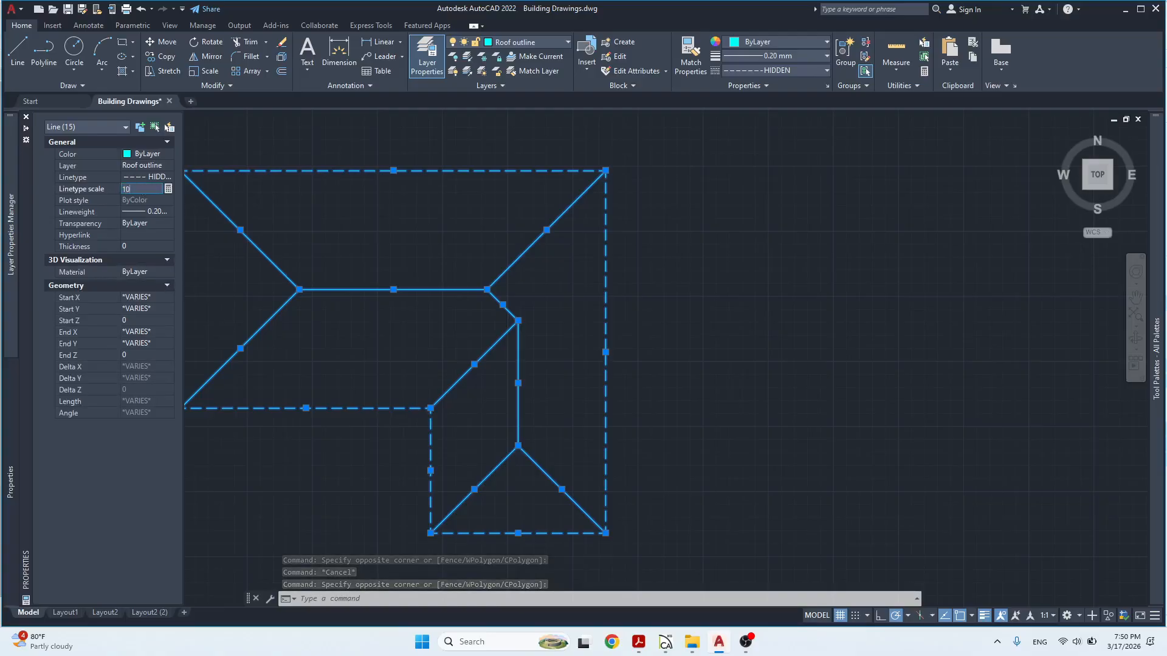
pyautogui.press('Return')
pyautogui.press('Escape')
pyautogui.scroll(-2, 513, 291)
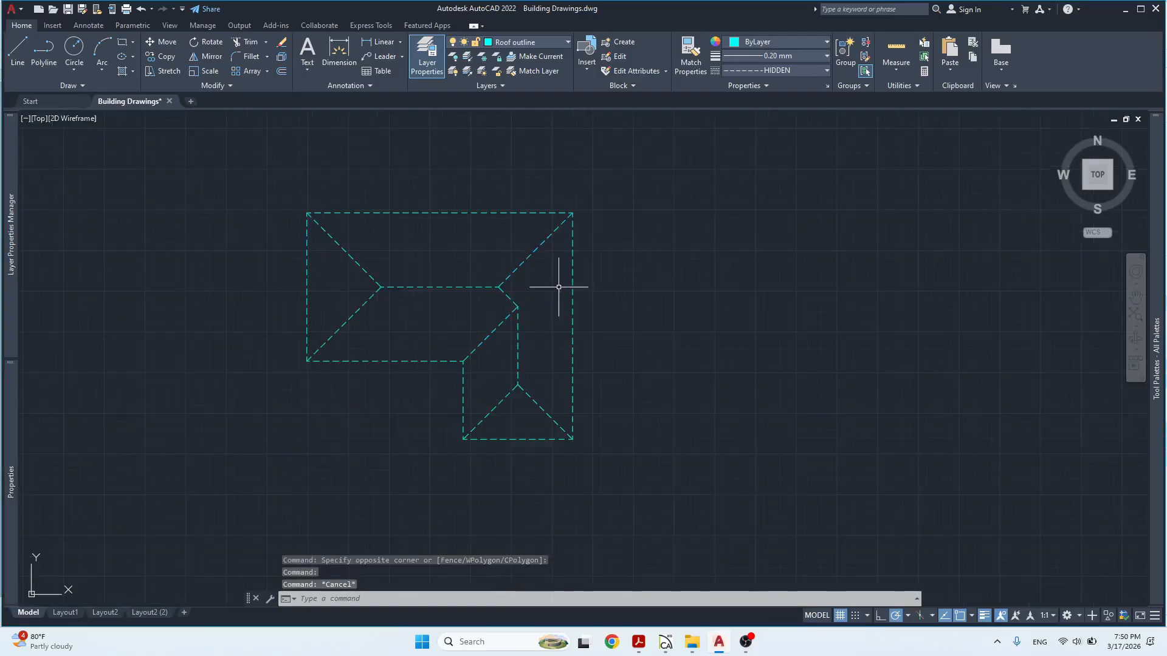
# Turn the Walls layer back on.
pyautogui.click(550, 39)
pyautogui.click(454, 260)
pyautogui.press('Escape')
pyautogui.press('Escape')
# Trim away the interior wall line between the main block and the wing.
pyautogui.write('tr')
pyautogui.press('Return')
pyautogui.moveTo(544, 330); pyautogui.dragTo(538, 358)
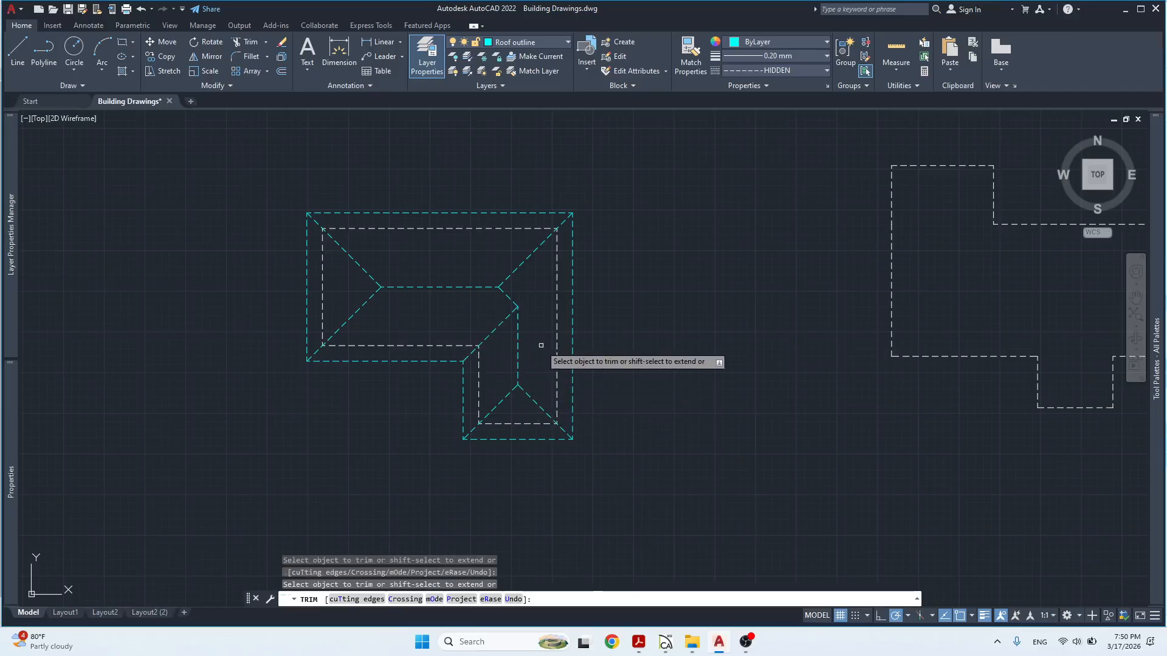
pyautogui.scroll(2, 527, 339)
pyautogui.scroll(-2, 518, 324)
pyautogui.moveTo(498, 318); pyautogui.dragTo(502, 358, button='middle')
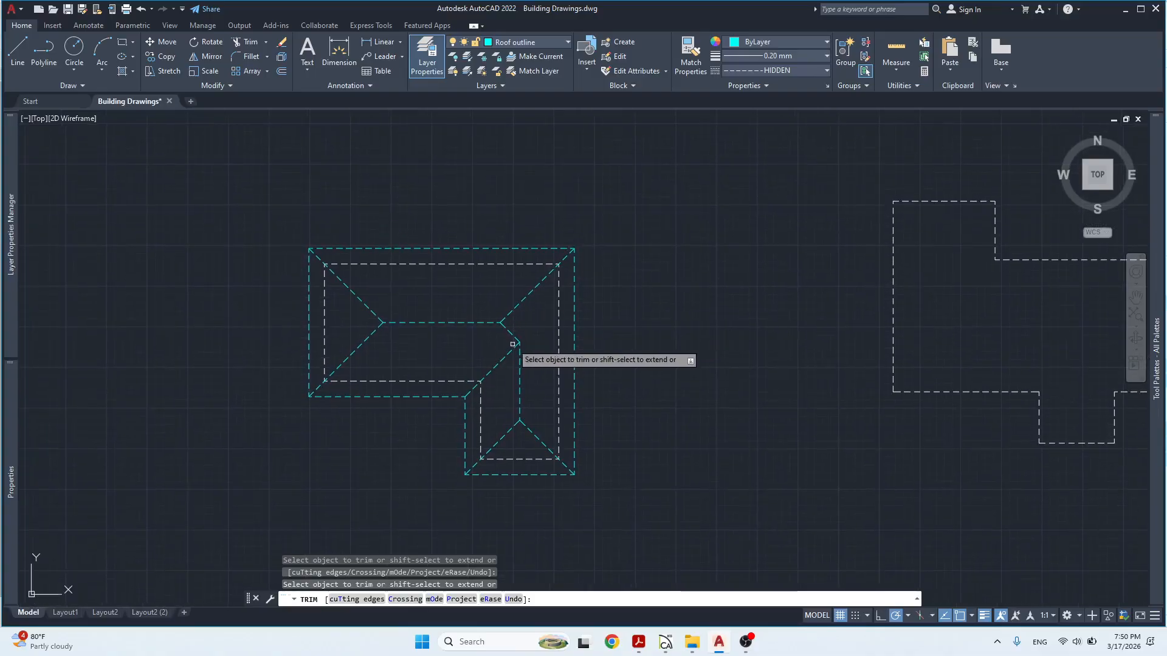
pyautogui.press('Escape')
pyautogui.moveTo(661, 319); pyautogui.dragTo(333, 312, button='middle')
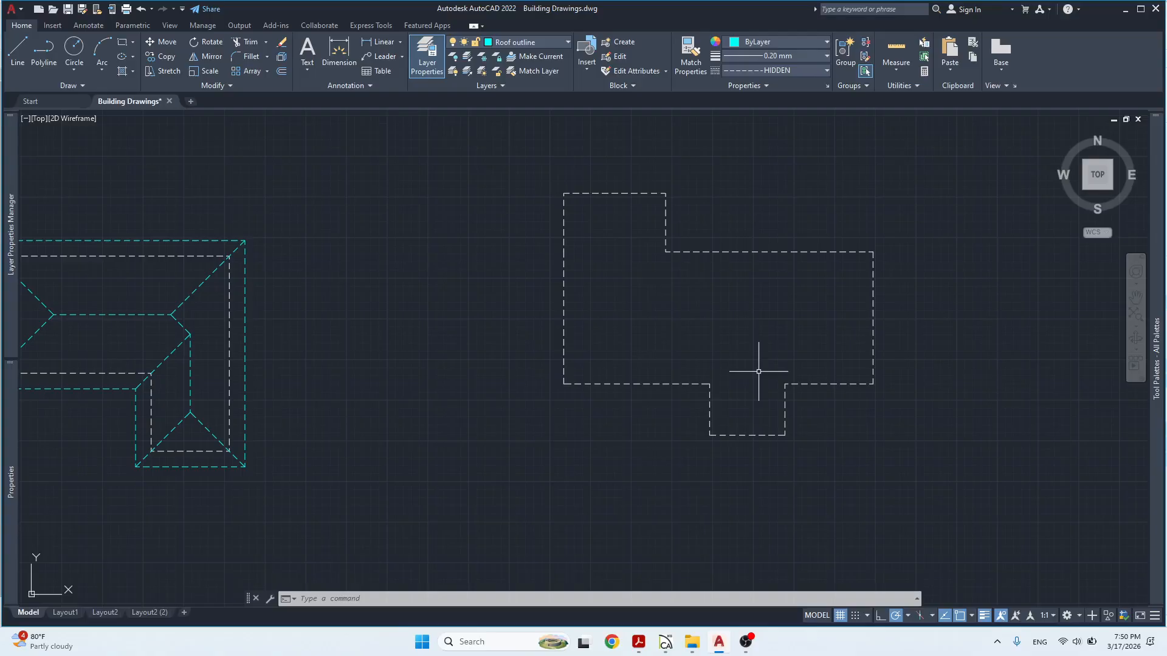
# Join all wall segments of the next building outline into one polyline.
pyautogui.click(946, 138)
pyautogui.click(428, 486)
pyautogui.write('j')
pyautogui.press('Return')
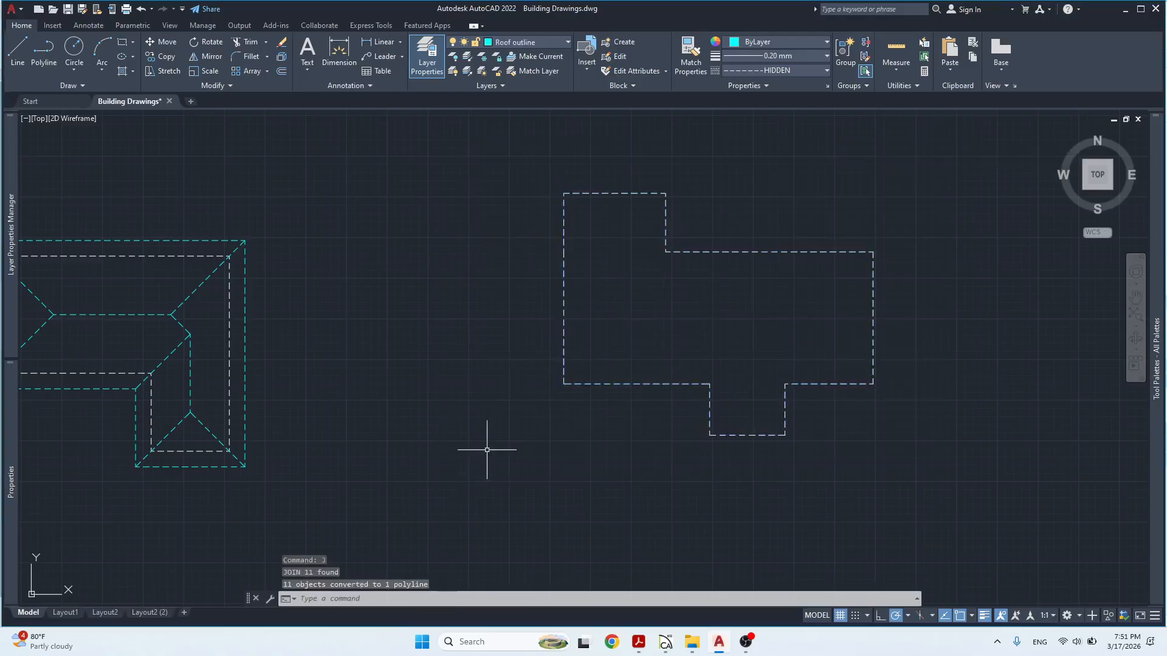
pyautogui.press('Escape')
pyautogui.press('Escape')
pyautogui.press('Escape')
# Offset the joined wall outline 600 outward to create the eaves outline.
pyautogui.write('o')
pyautogui.press('Return')
pyautogui.press('Return')
pyautogui.click(664, 229)
pyautogui.click(735, 183)
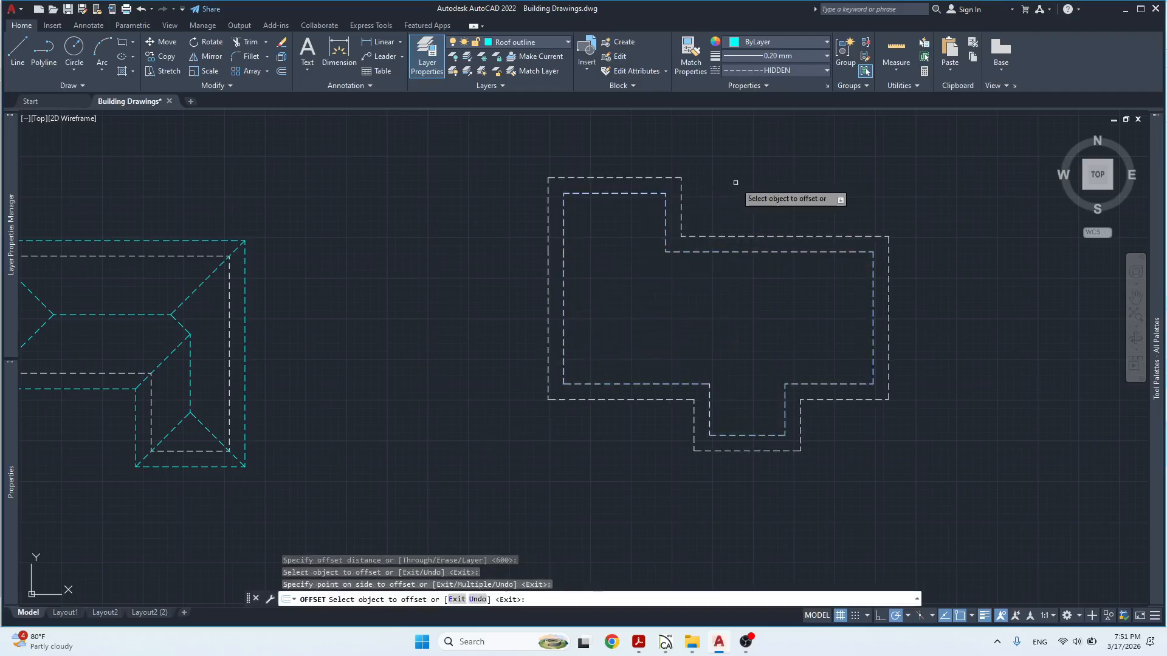
pyautogui.press('Escape')
pyautogui.press('Escape')
# Put the outer offset outline on the Roof outline layer.
pyautogui.click(708, 182)
pyautogui.click(680, 178)
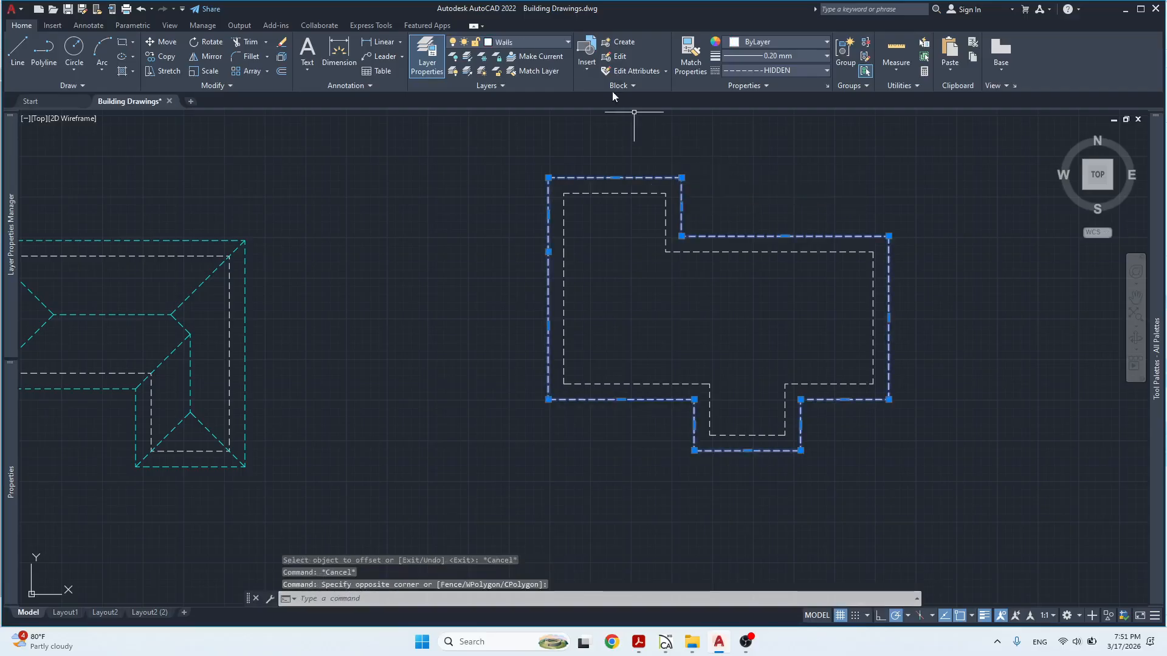
pyautogui.click(569, 43)
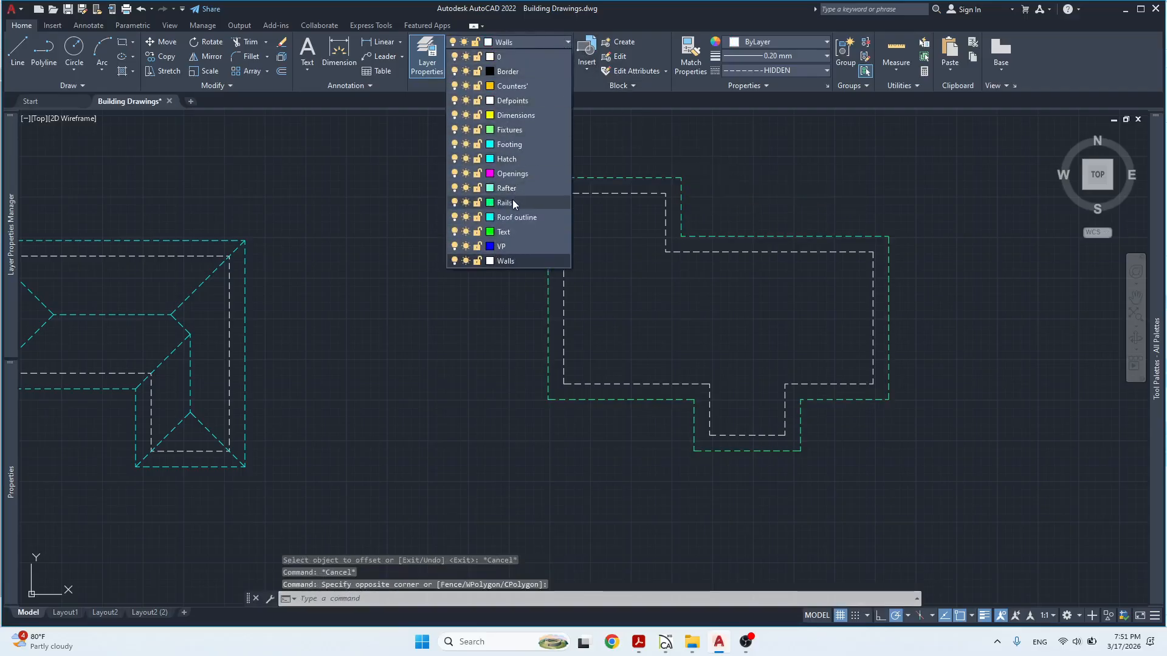
pyautogui.click(517, 216)
pyautogui.press('Escape')
pyautogui.press('Escape')
pyautogui.moveTo(678, 269); pyautogui.dragTo(649, 298, button='middle')
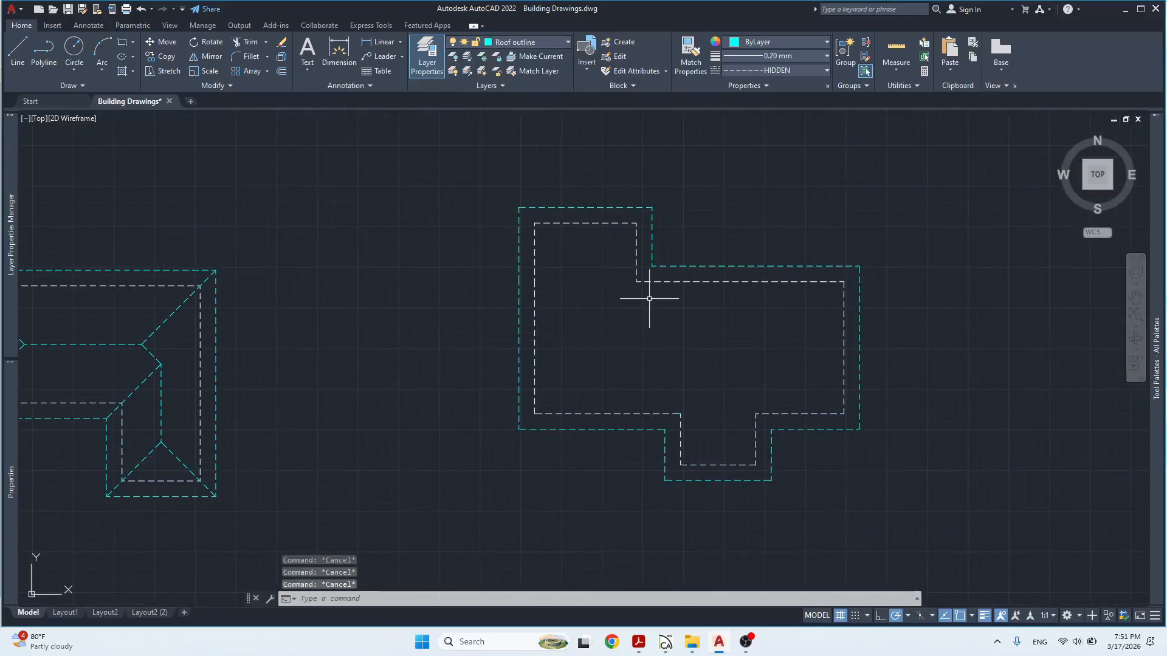
# Explode both the wall outline and the eaves outline into separate lines.
pyautogui.click(674, 270)
pyautogui.click(812, 190)
pyautogui.click(942, 170)
pyautogui.click(412, 489)
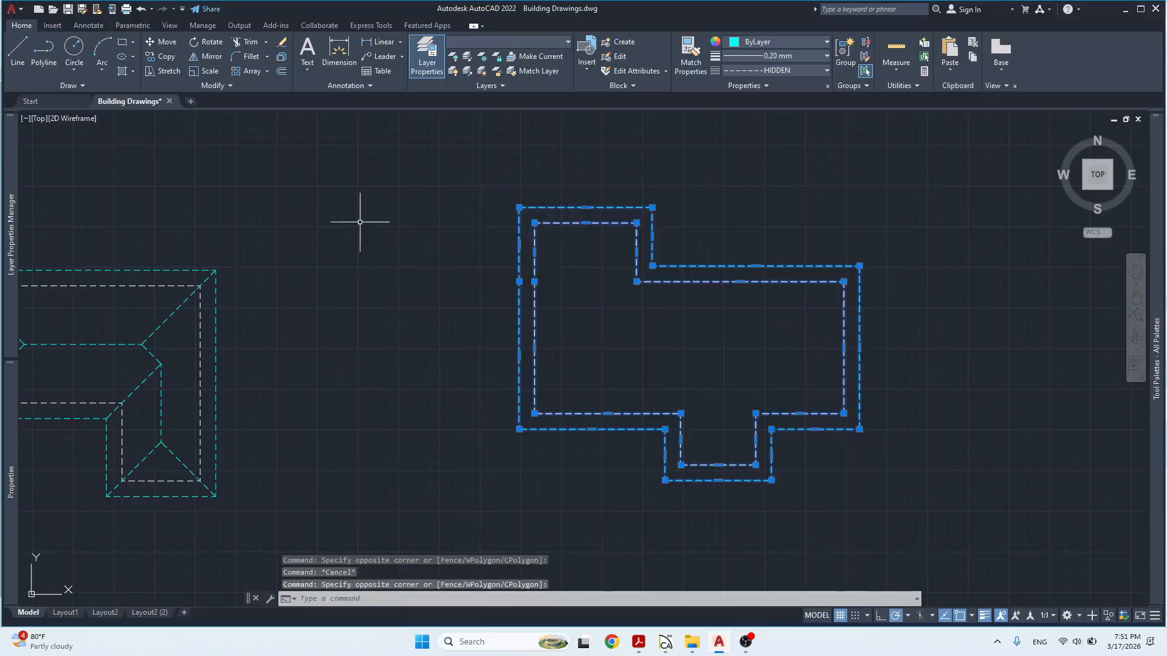
pyautogui.click(280, 57)
pyautogui.press('Escape')
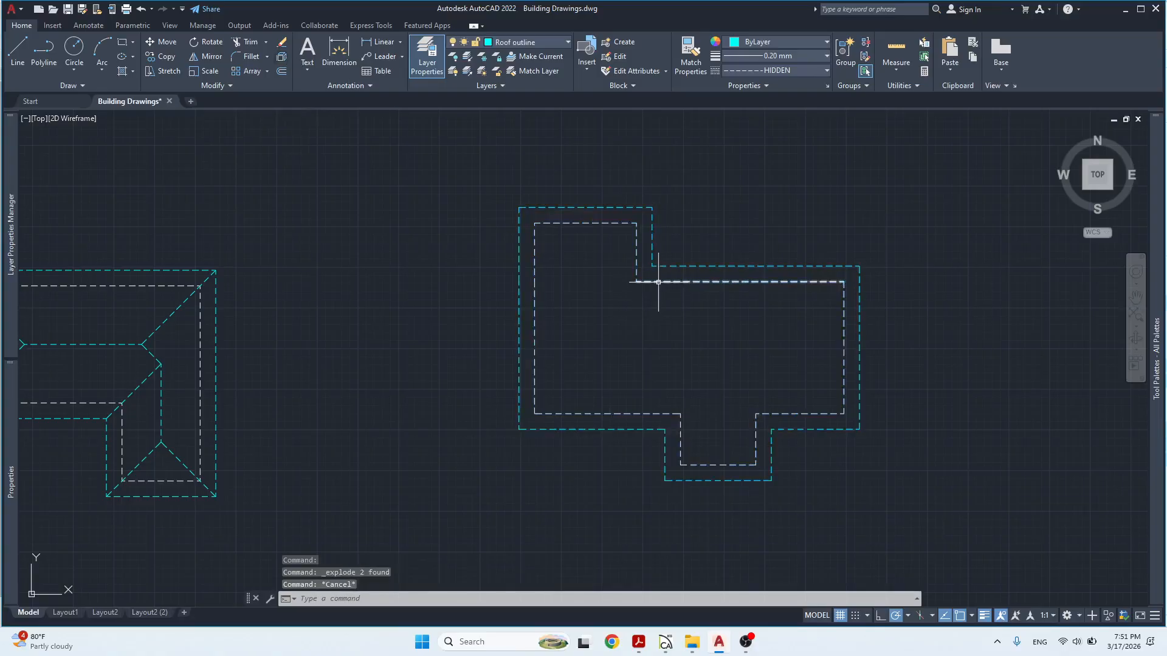
# Examine how the wall plan divides into a main rectangle, an upper wing and a lower projection.
pyautogui.click(638, 278)
pyautogui.press('Escape')
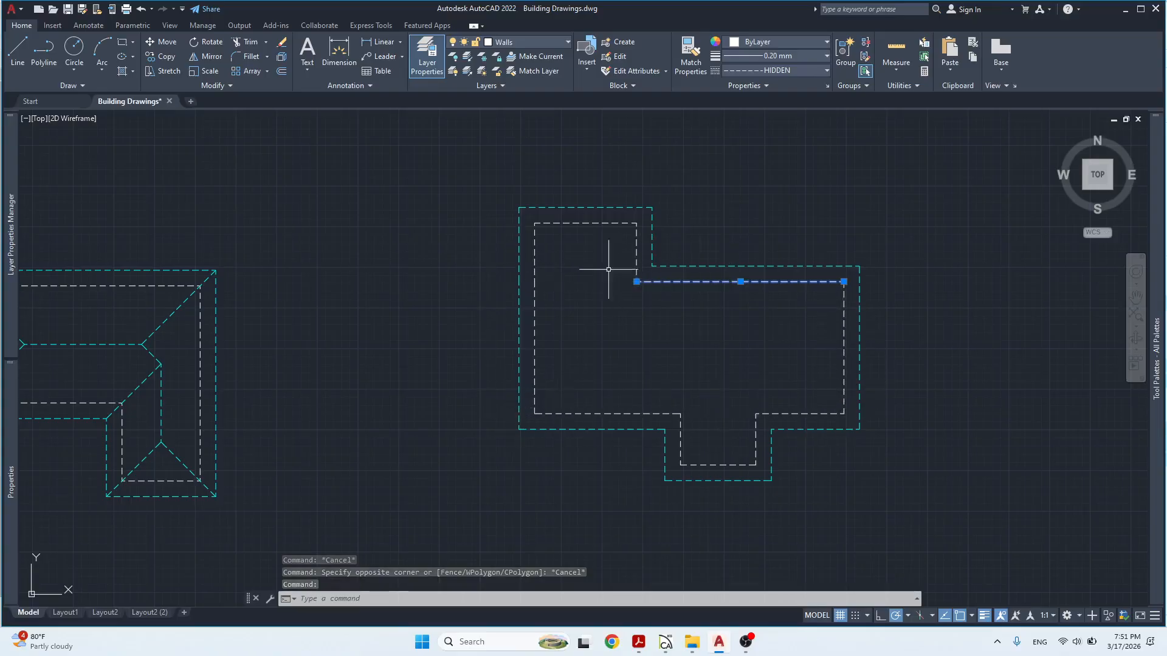
pyautogui.press('Escape')
pyautogui.click(539, 284)
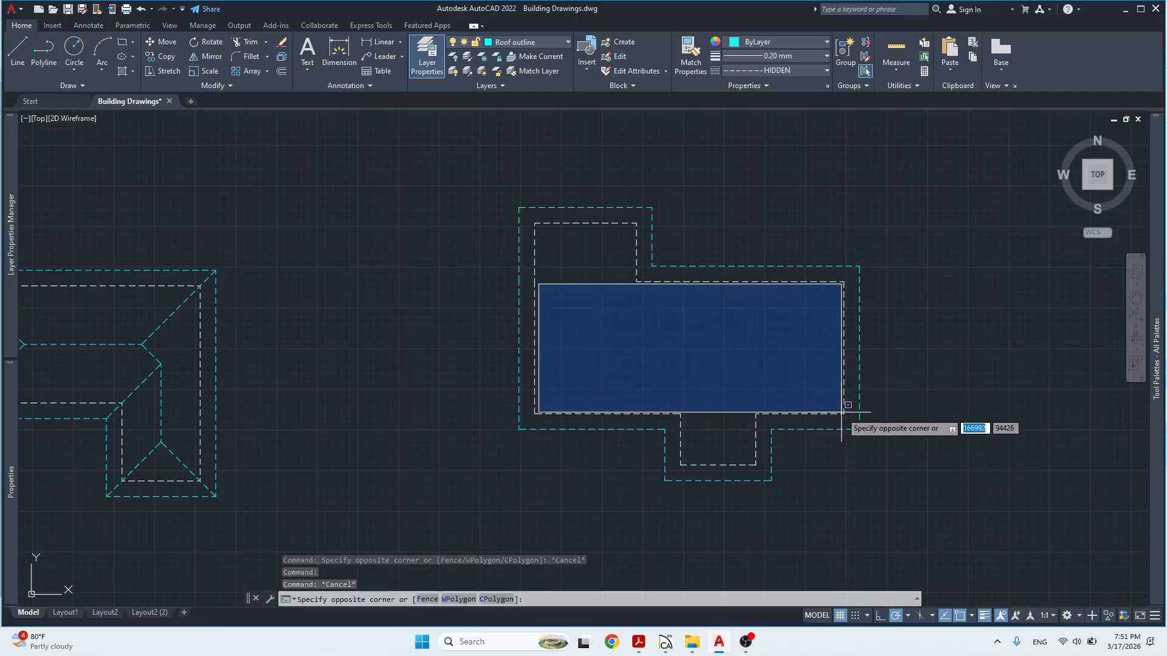
pyautogui.press('Escape')
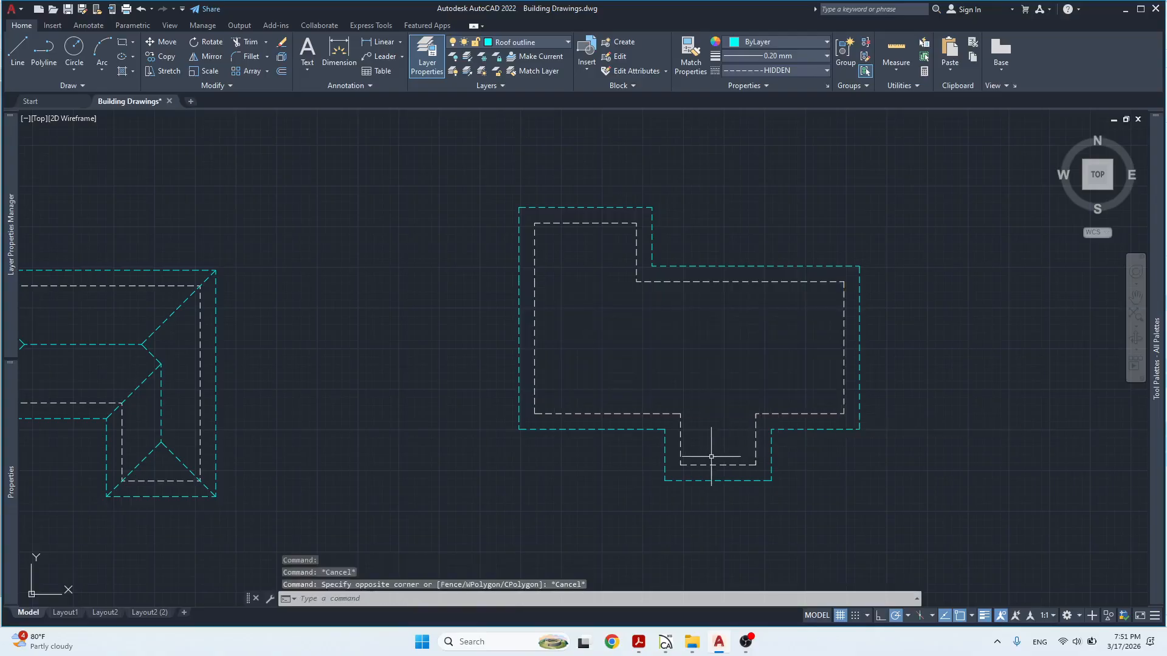
pyautogui.click(688, 417)
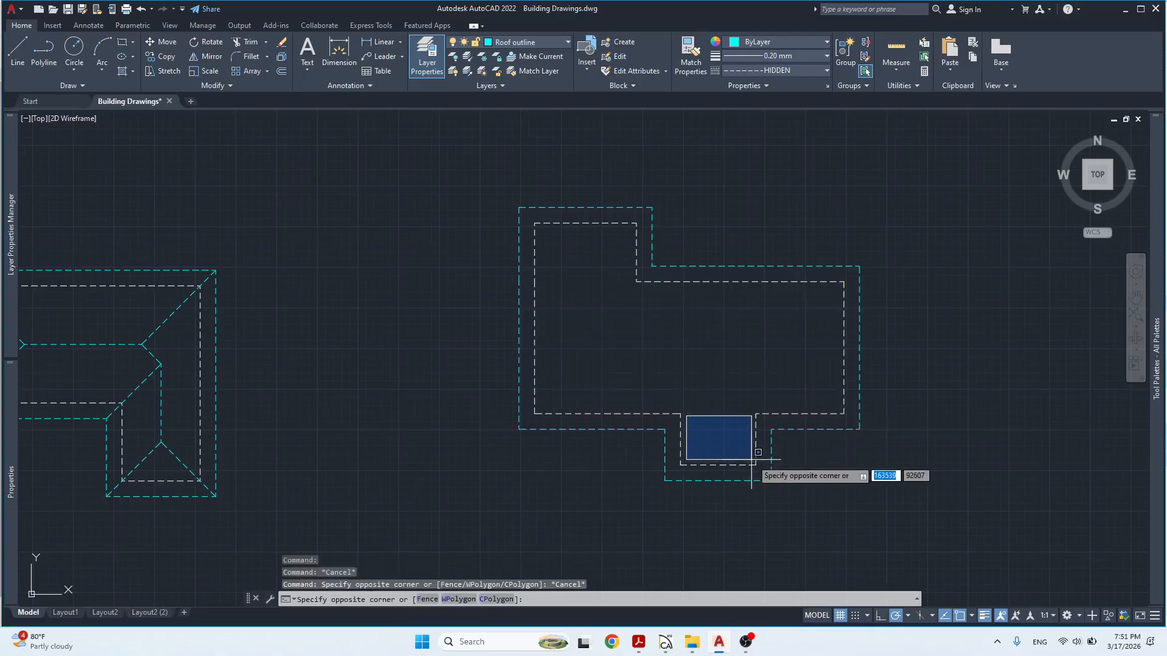
pyautogui.press('Escape')
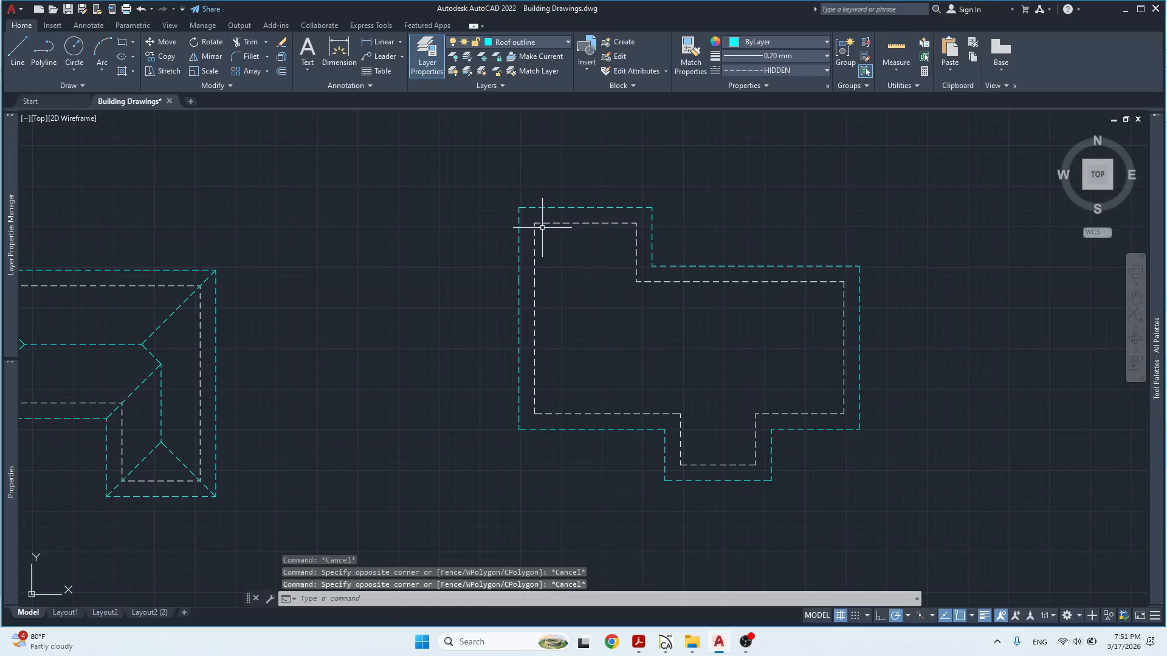
pyautogui.press('Escape')
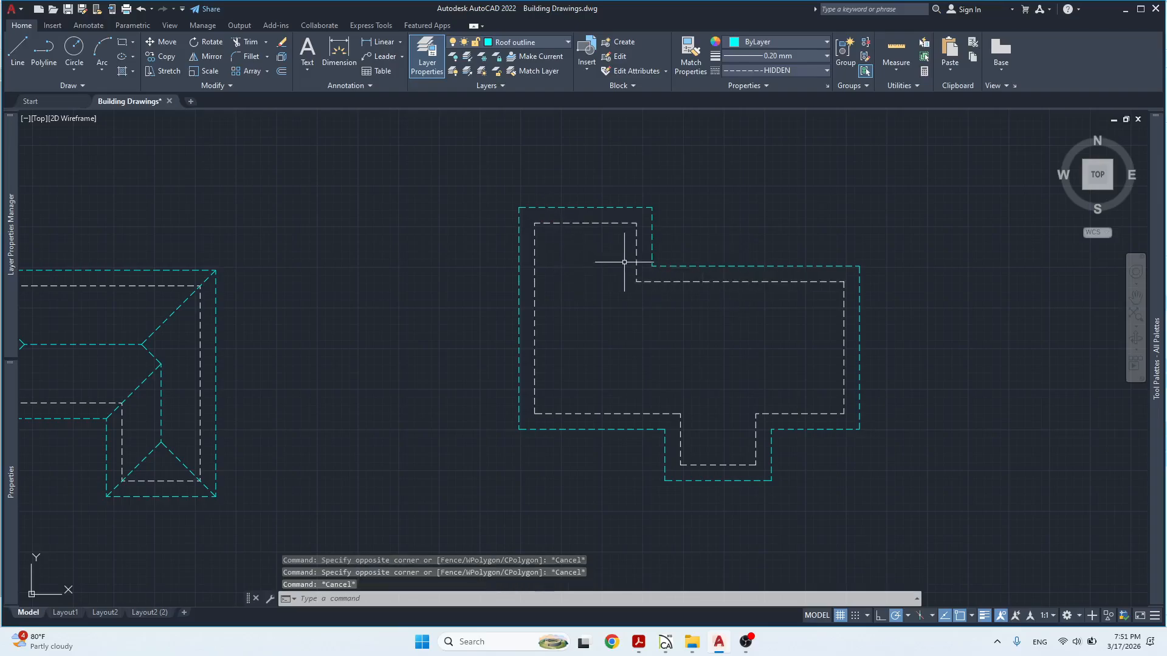
# Lengthen the main block's upper wall line across the upper wing to meet the west wall.
pyautogui.click(639, 281)
pyautogui.moveTo(636, 282)
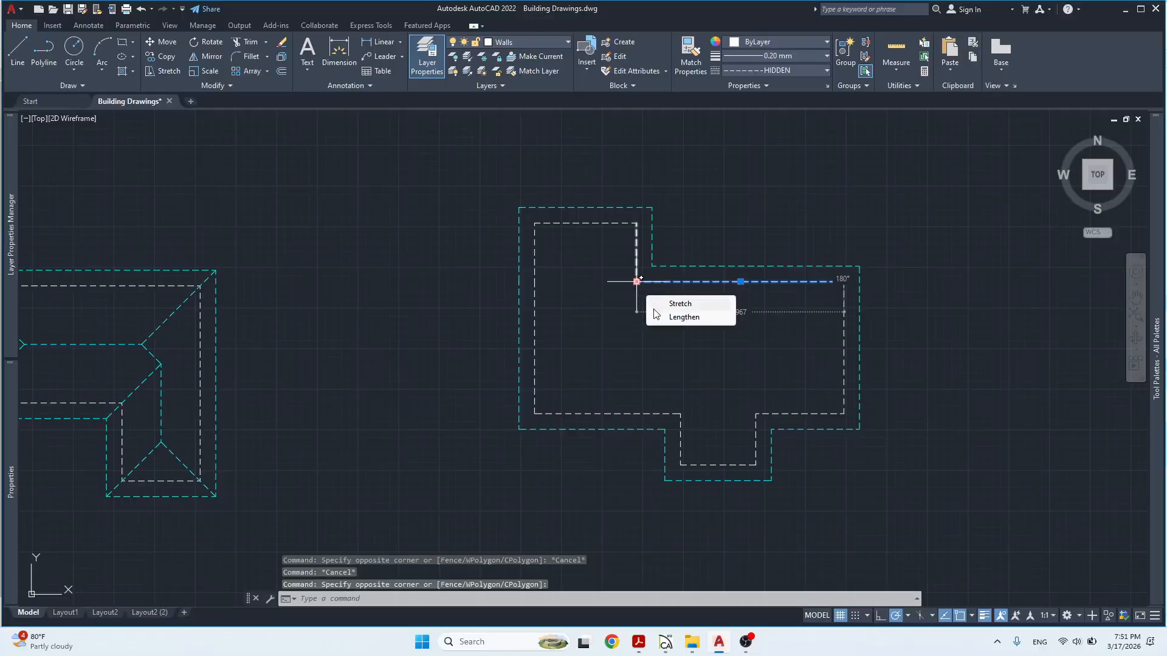
pyautogui.click(656, 317)
pyautogui.click(534, 281)
pyautogui.press('Escape')
pyautogui.click(556, 277)
pyautogui.click(544, 306)
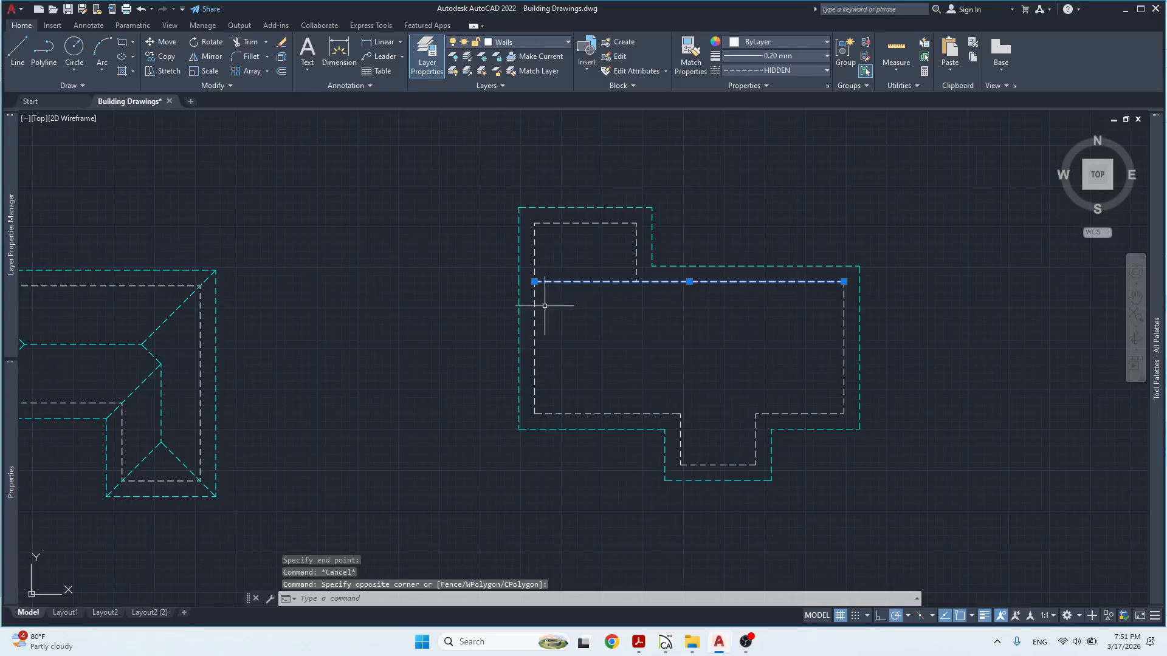
pyautogui.click(851, 317)
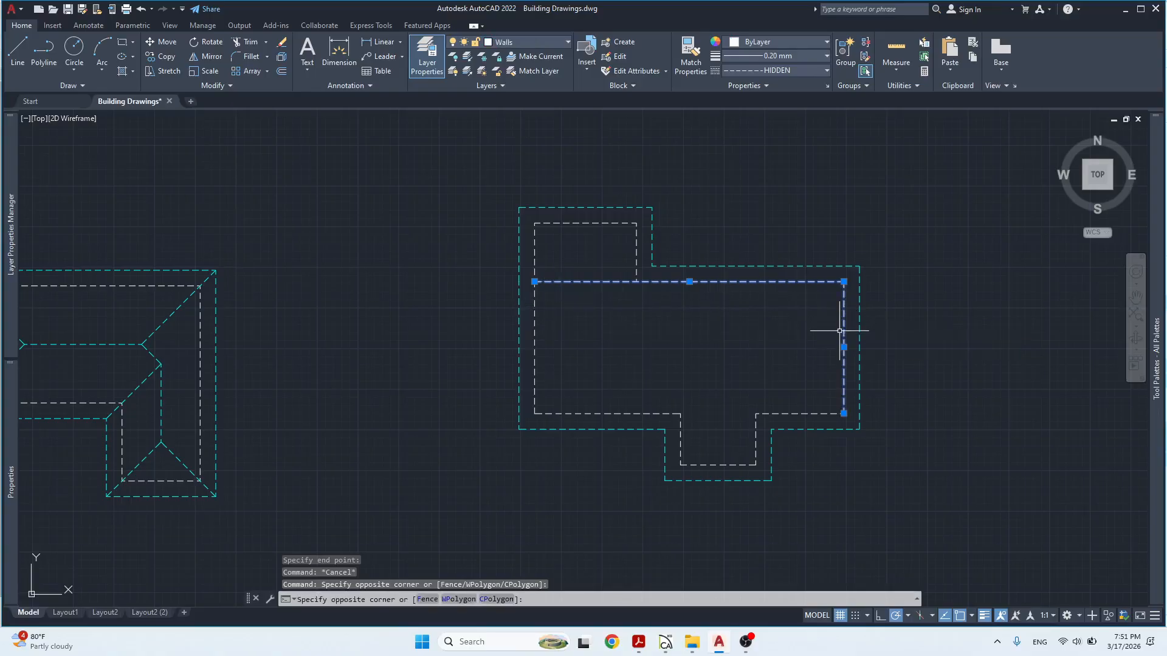
pyautogui.click(833, 345)
pyautogui.press('Escape')
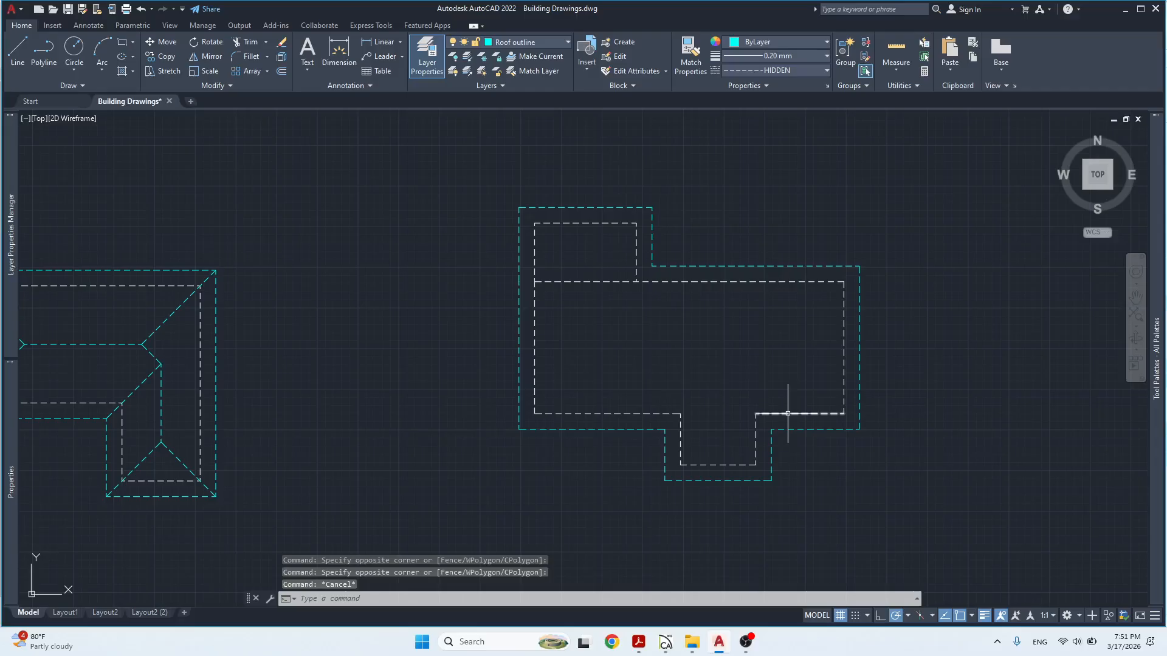
# Lengthen the main block's lower right wall line across the lower projection to the projection's far corner.
pyautogui.click(787, 413)
pyautogui.moveTo(757, 415)
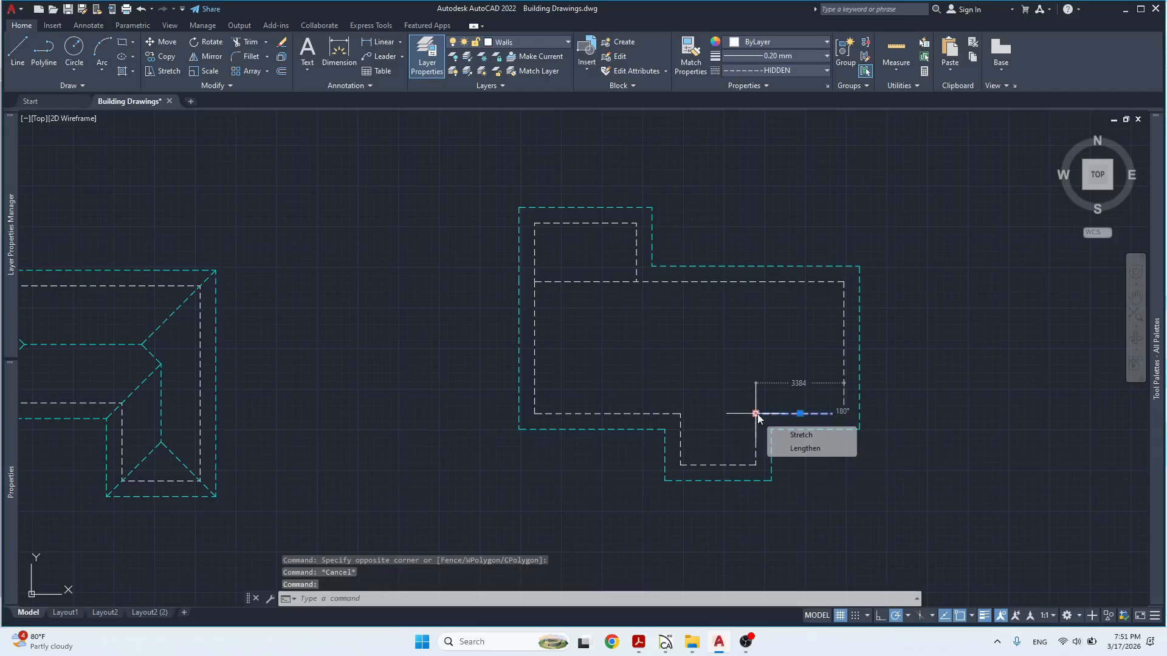
pyautogui.click(806, 449)
pyautogui.press('Escape')
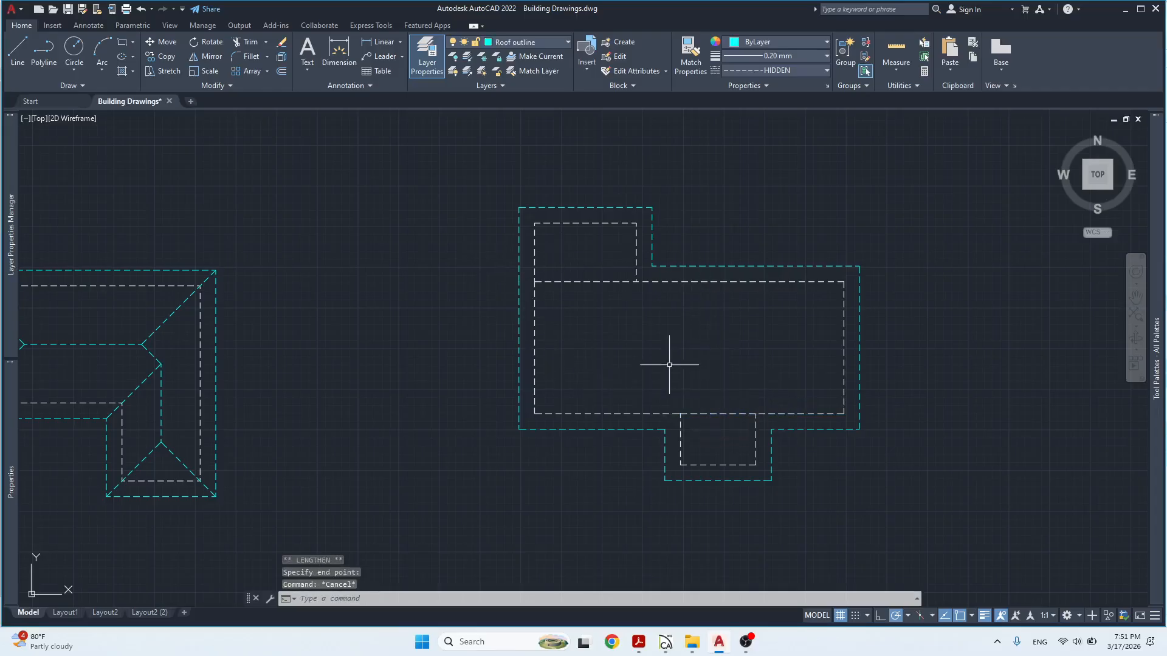
pyautogui.press('Escape')
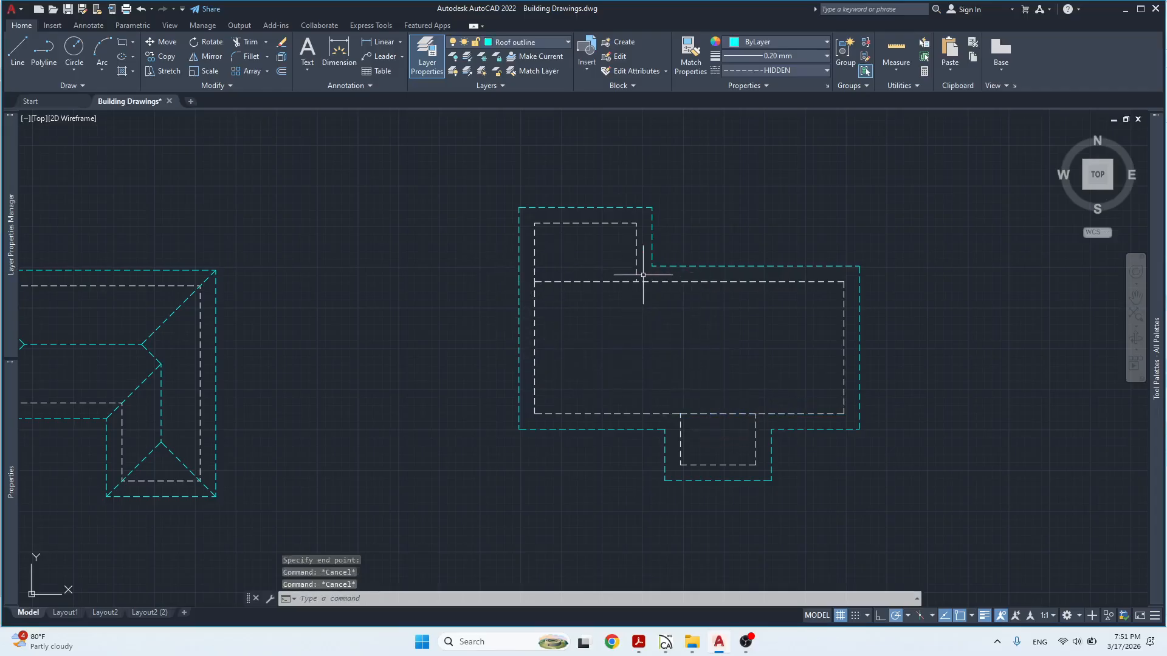
# Check the main block's east wall and the wall and eave lines beside the lower projection.
pyautogui.click(853, 344)
pyautogui.click(837, 355)
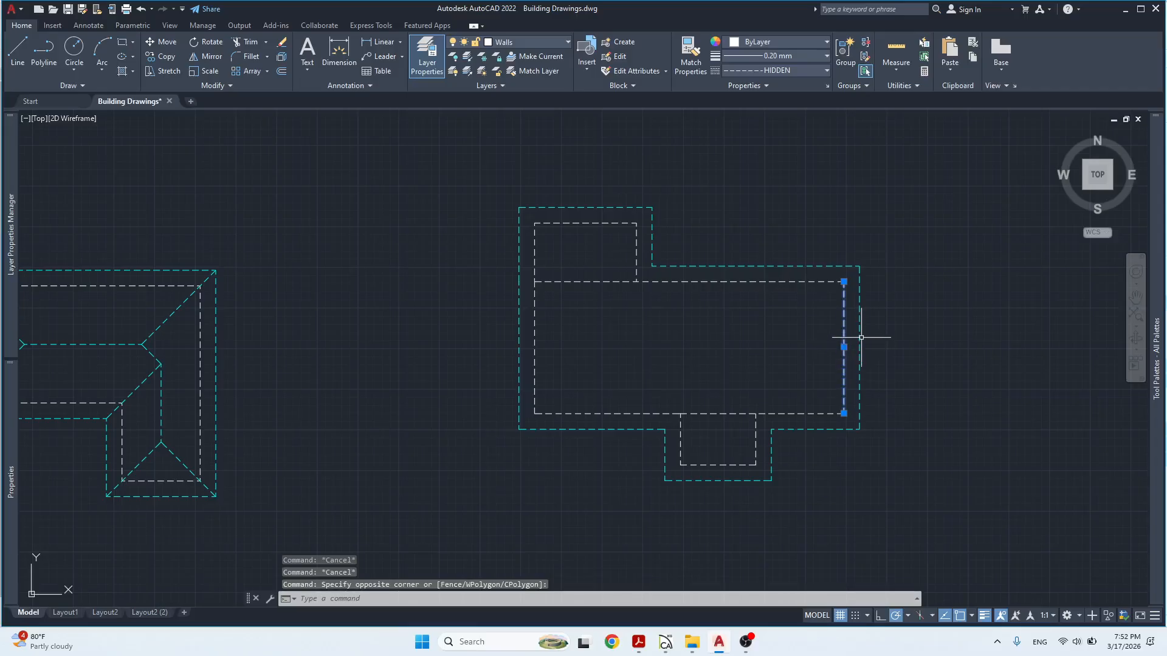
pyautogui.press('Escape')
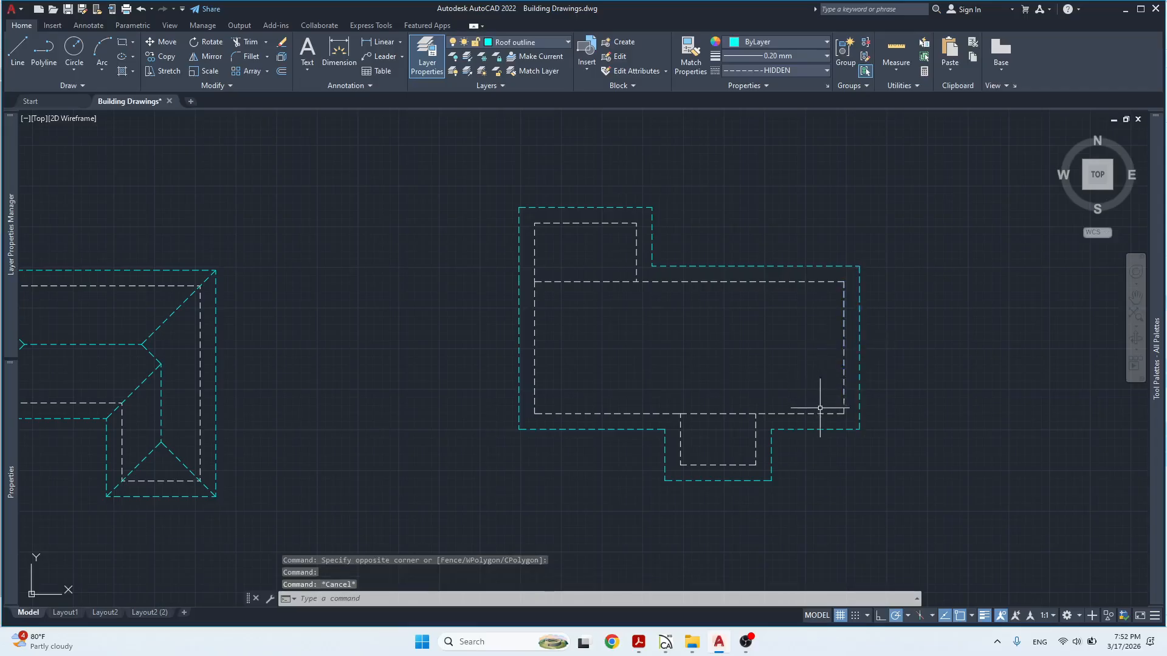
pyautogui.press('Escape')
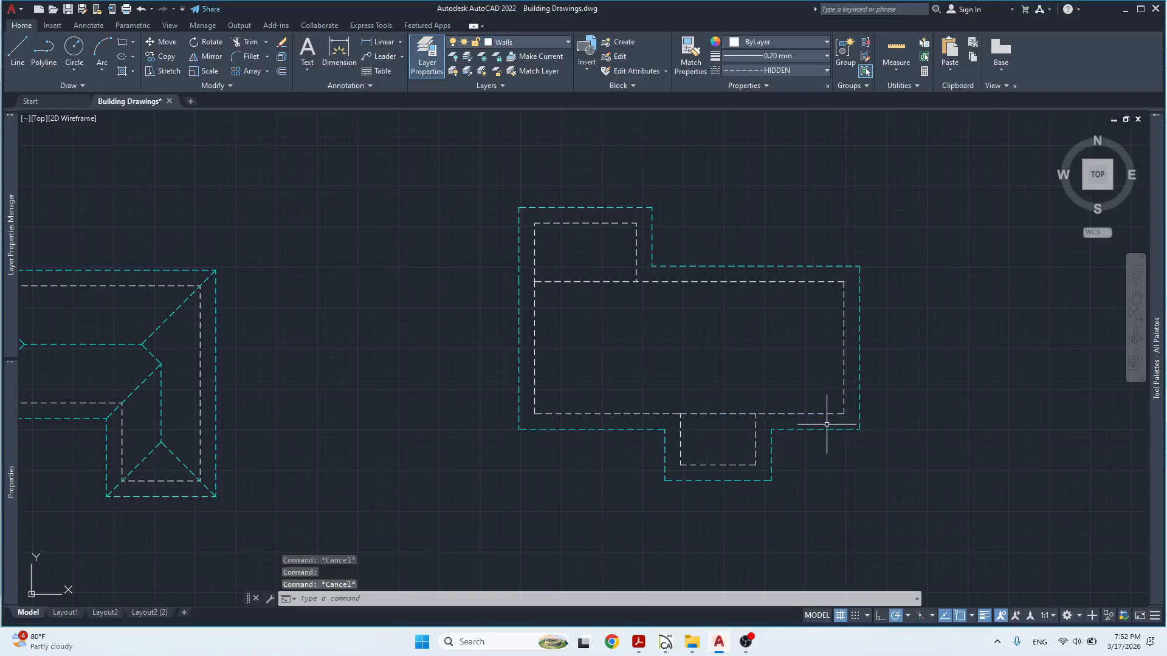
pyautogui.click(823, 427)
pyautogui.press('Escape')
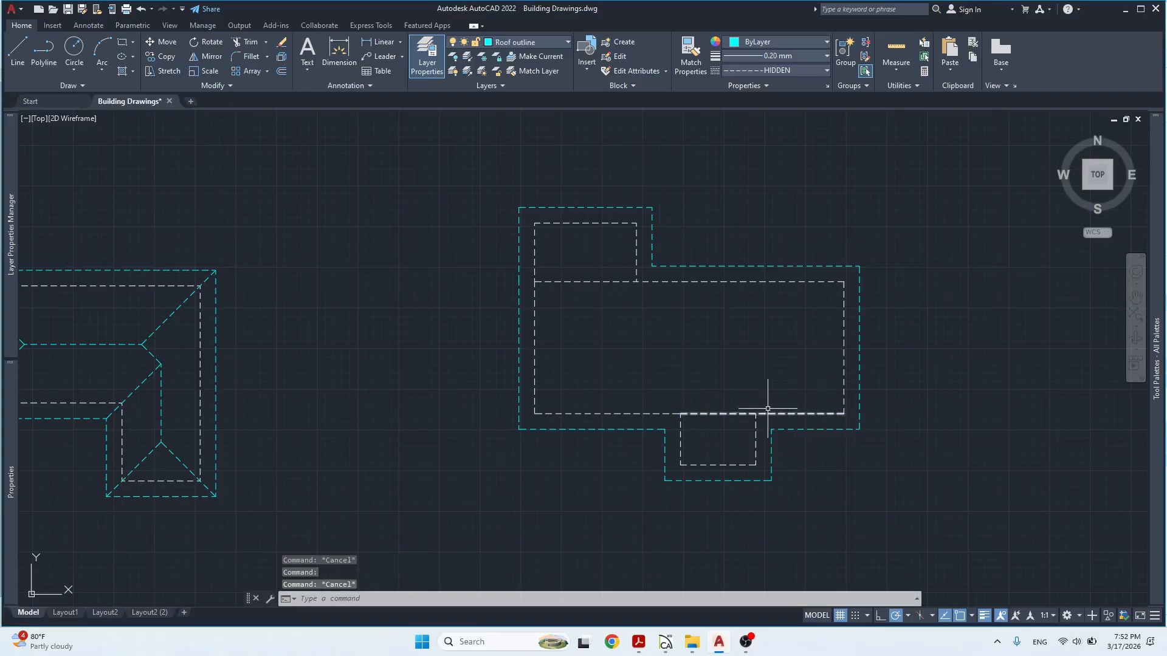
pyautogui.click(730, 410)
pyautogui.click(766, 418)
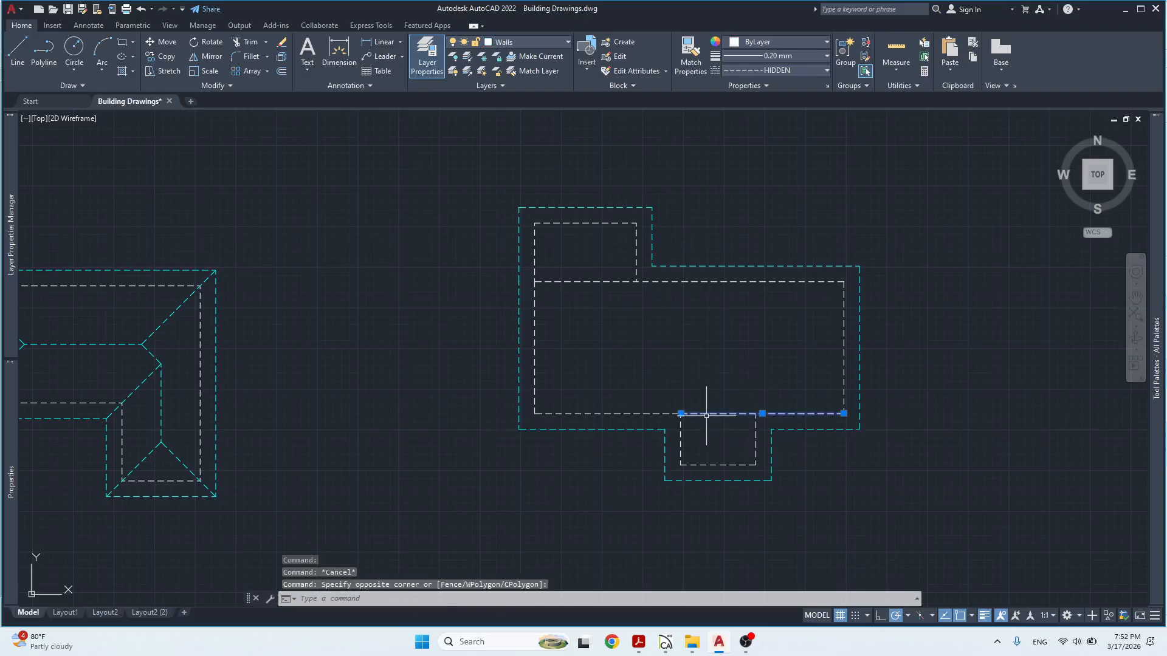
pyautogui.press('Escape')
# Lengthen the lower right eave line across the lower projection to the projection's far eave corner.
pyautogui.click(791, 422)
pyautogui.click(789, 430)
pyautogui.moveTo(771, 429)
pyautogui.click(821, 463)
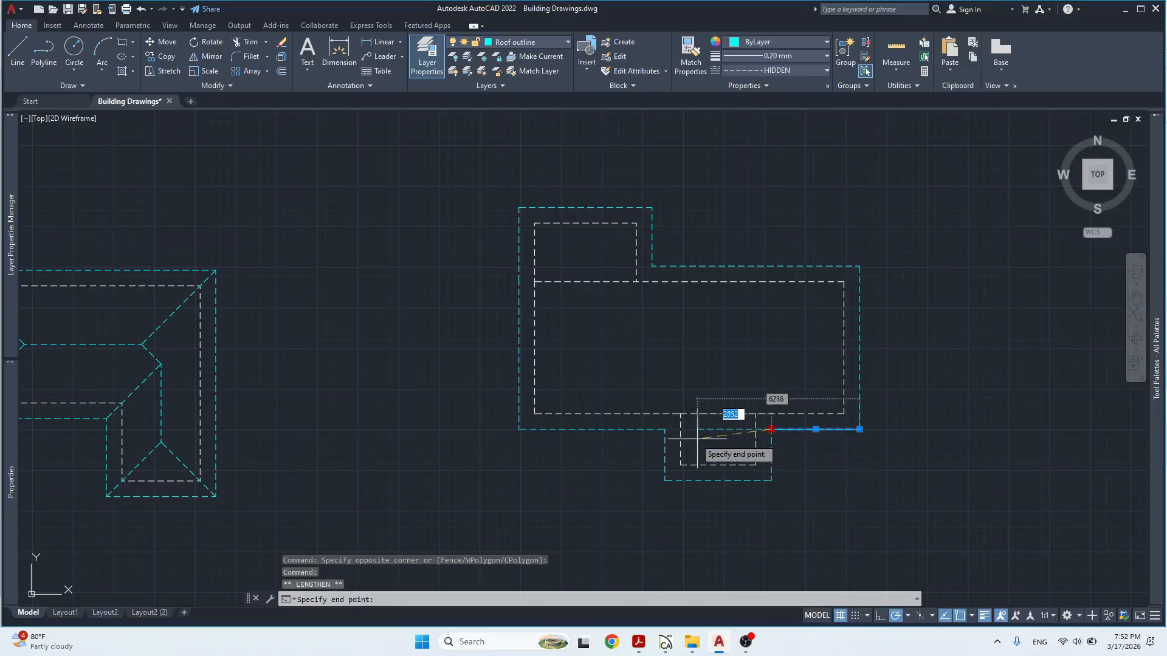
pyautogui.click(665, 429)
pyautogui.press('Escape')
# Check the main block's wall and eave lines at the lower projection and along the west side.
pyautogui.click(708, 408)
pyautogui.click(704, 417)
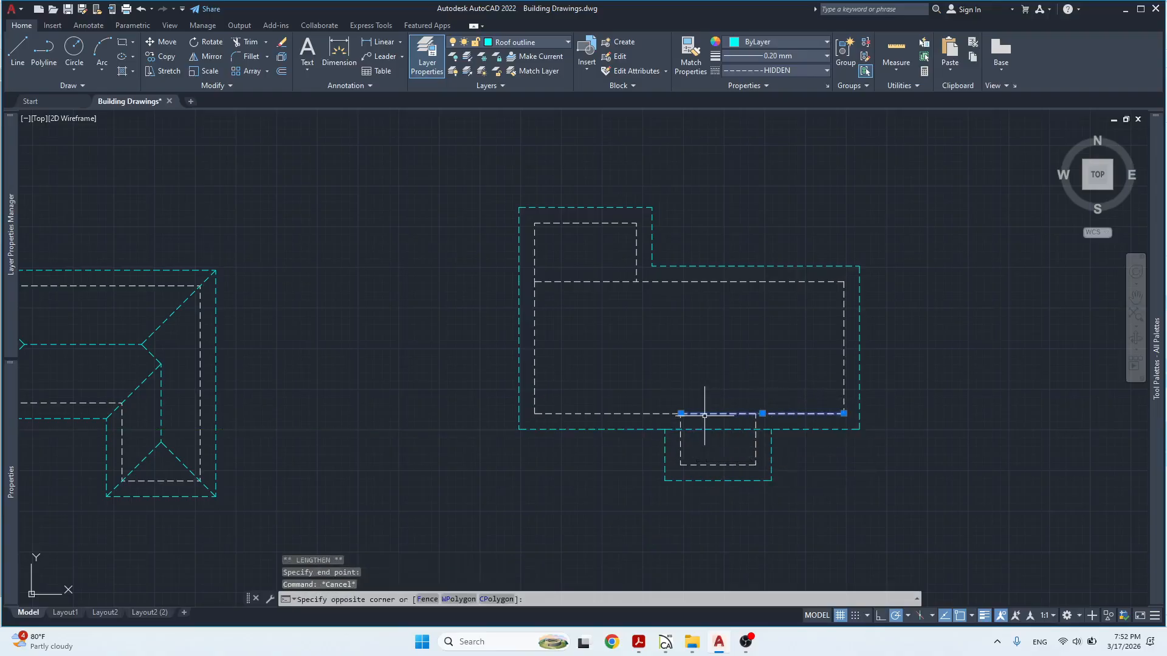
pyautogui.click(708, 427)
pyautogui.press('Escape')
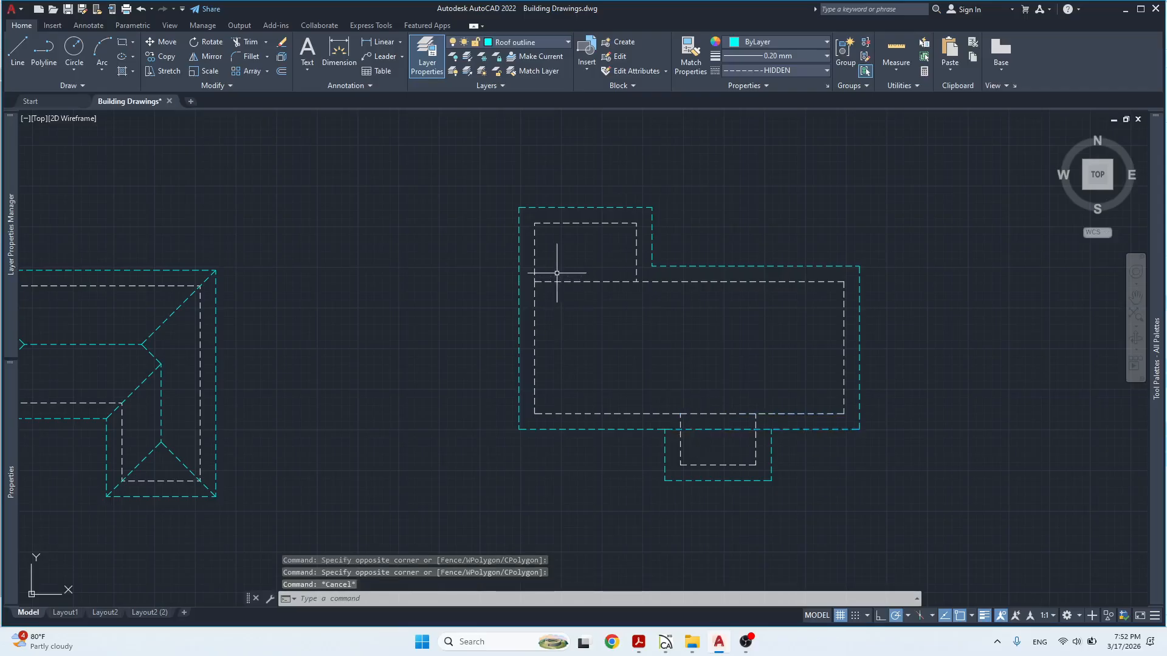
pyautogui.click(547, 327)
pyautogui.click(531, 333)
pyautogui.click(527, 332)
pyautogui.click(516, 338)
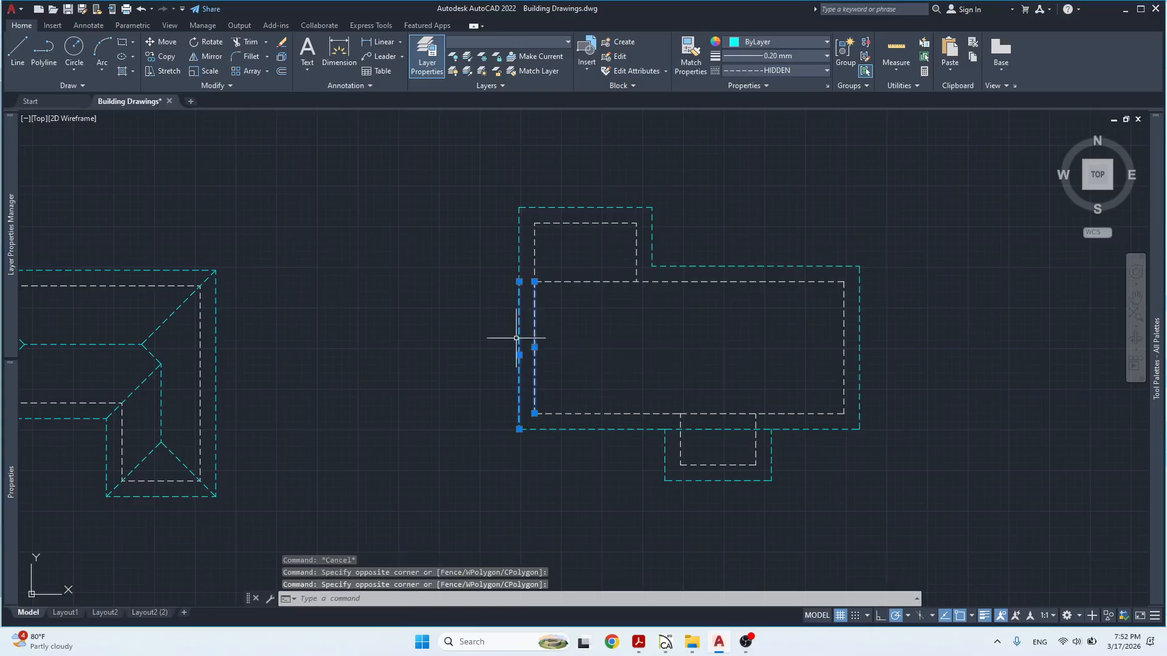
pyautogui.press('Escape')
# Lengthen the main block's upper eave line across the upper wing to the west eave and check where it ends.
pyautogui.click(665, 268)
pyautogui.click(648, 291)
pyautogui.press('Escape')
pyautogui.click(658, 267)
pyautogui.moveTo(652, 266)
pyautogui.click(679, 299)
pyautogui.click(518, 265)
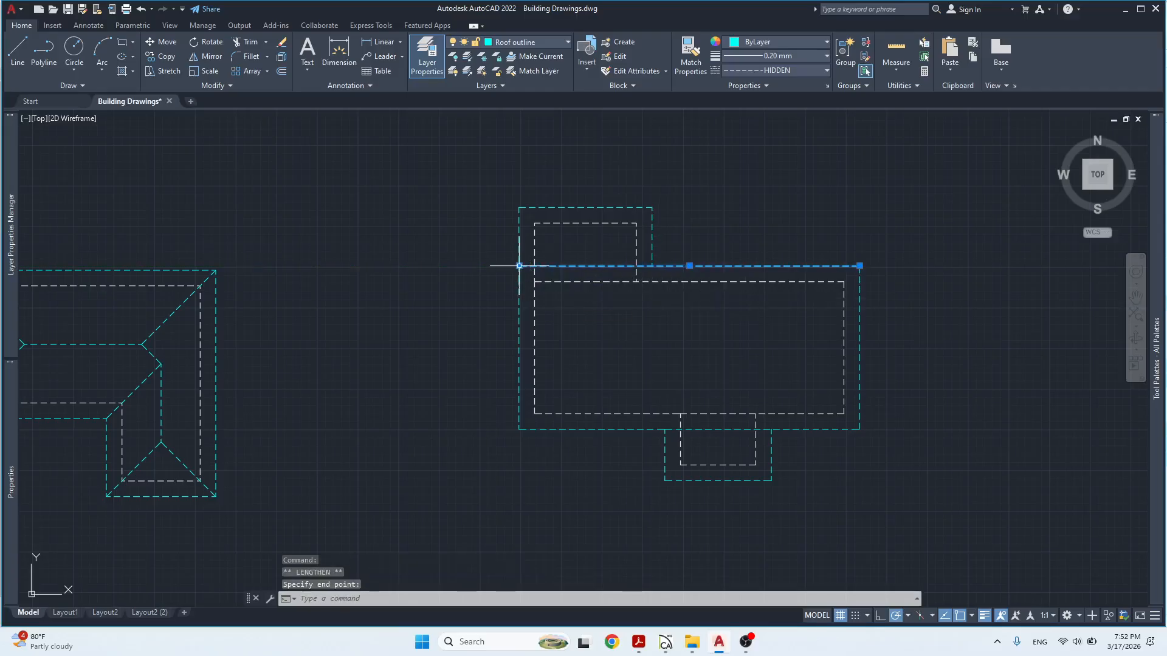
pyautogui.press('Escape')
pyautogui.press('Escape')
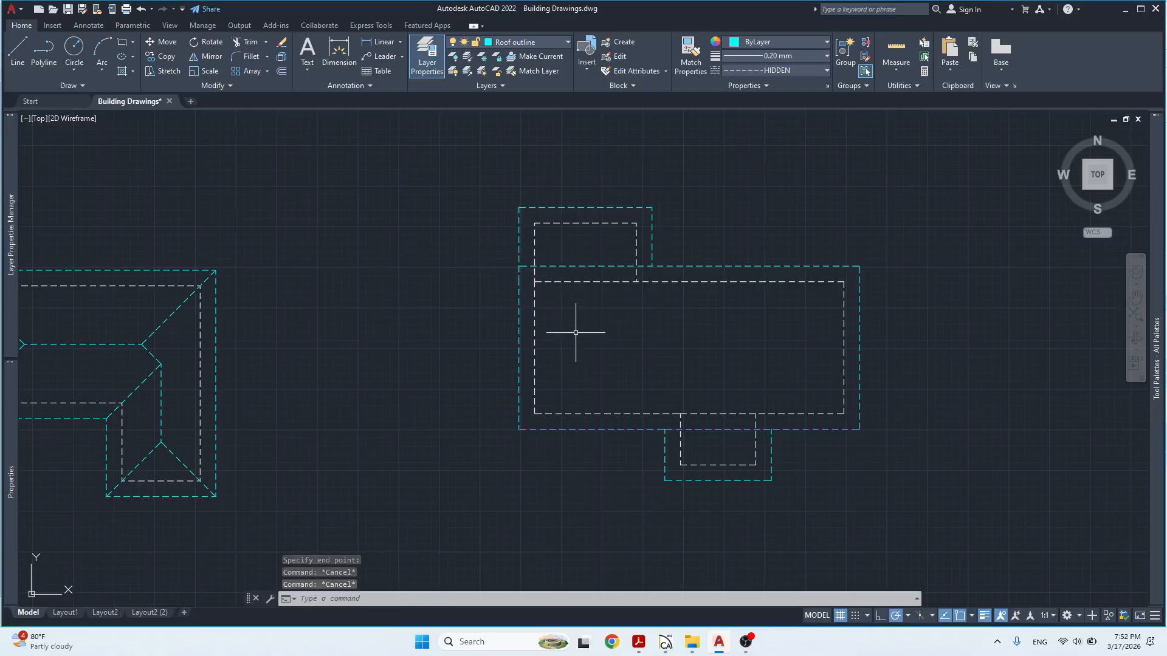
pyautogui.scroll(4, 524, 266)
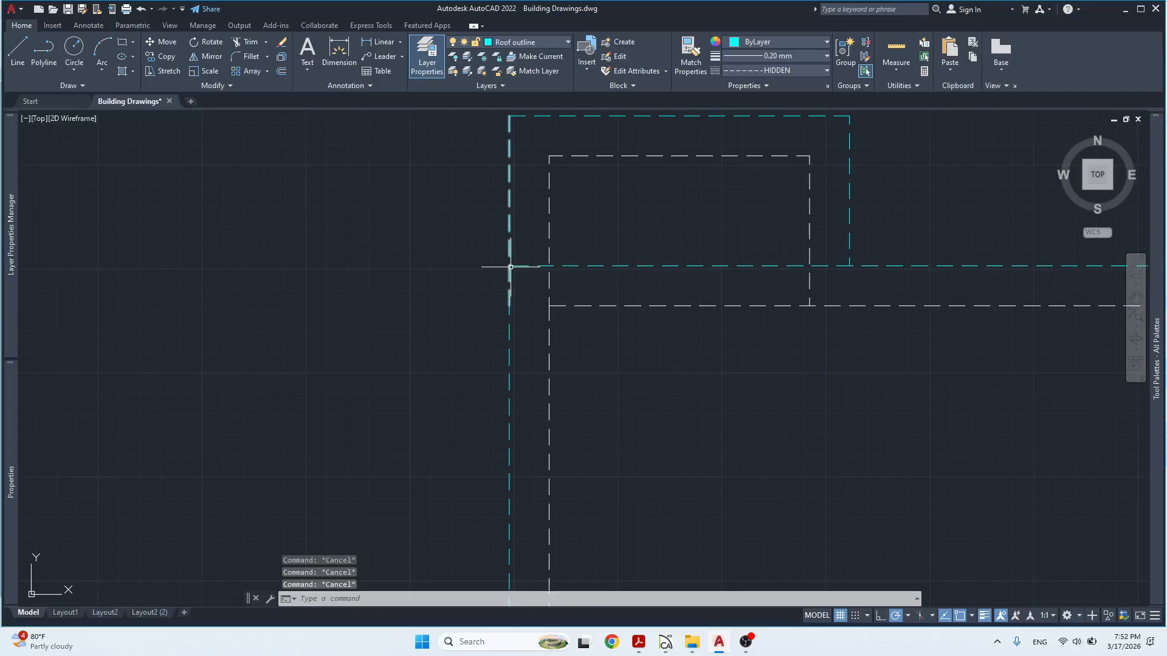
pyautogui.click(565, 266)
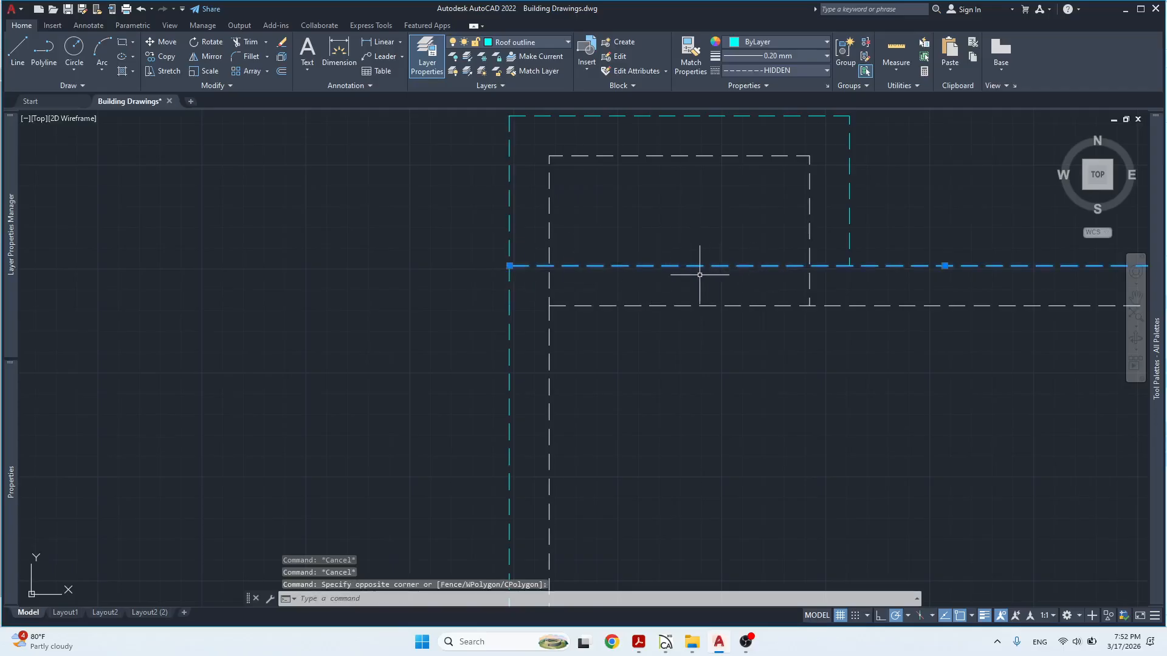
pyautogui.scroll(-4, 538, 268)
pyautogui.press('Escape')
pyautogui.press('Escape')
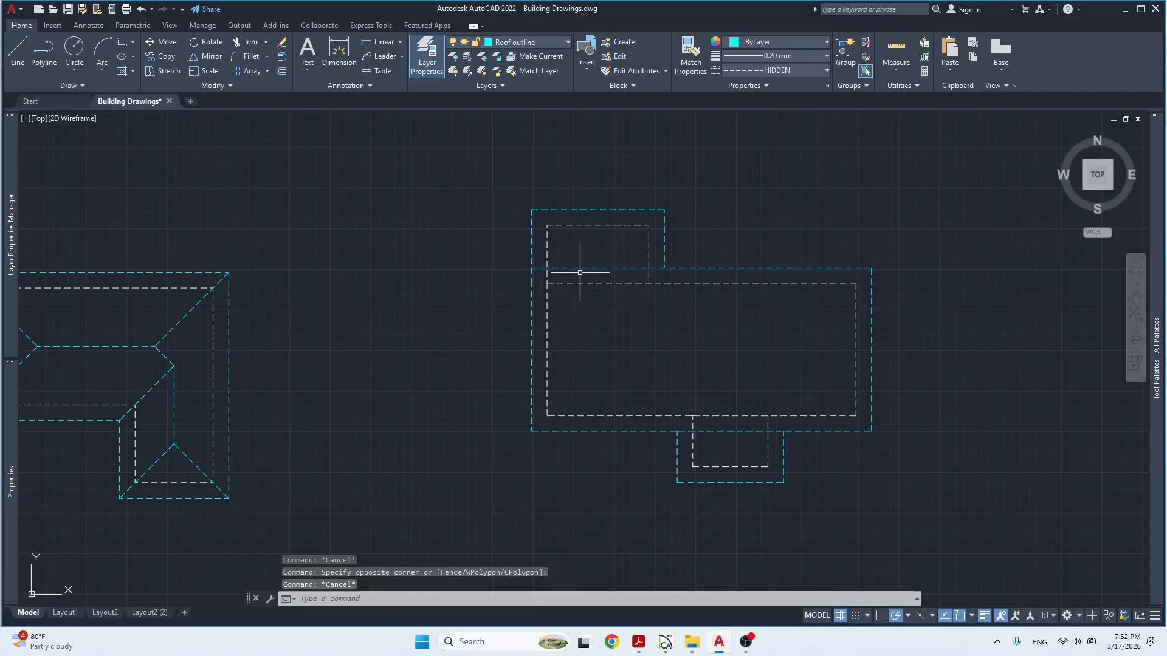
pyautogui.write('l')
pyautogui.press('Return')
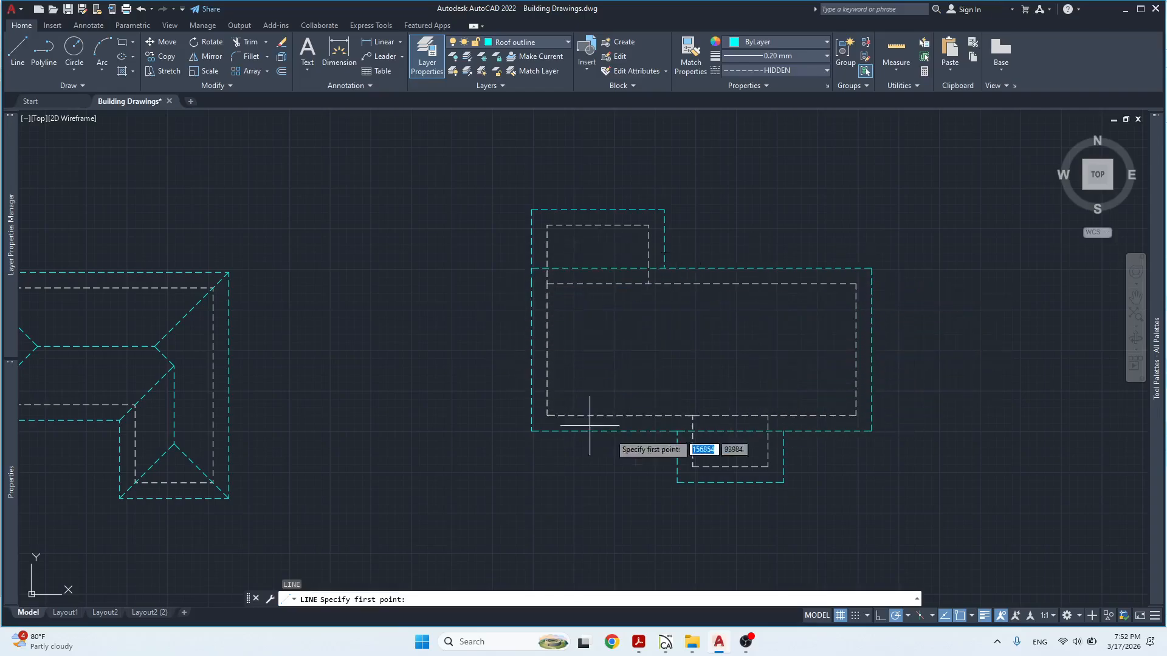
pyautogui.press('Return')
pyautogui.press('Escape')
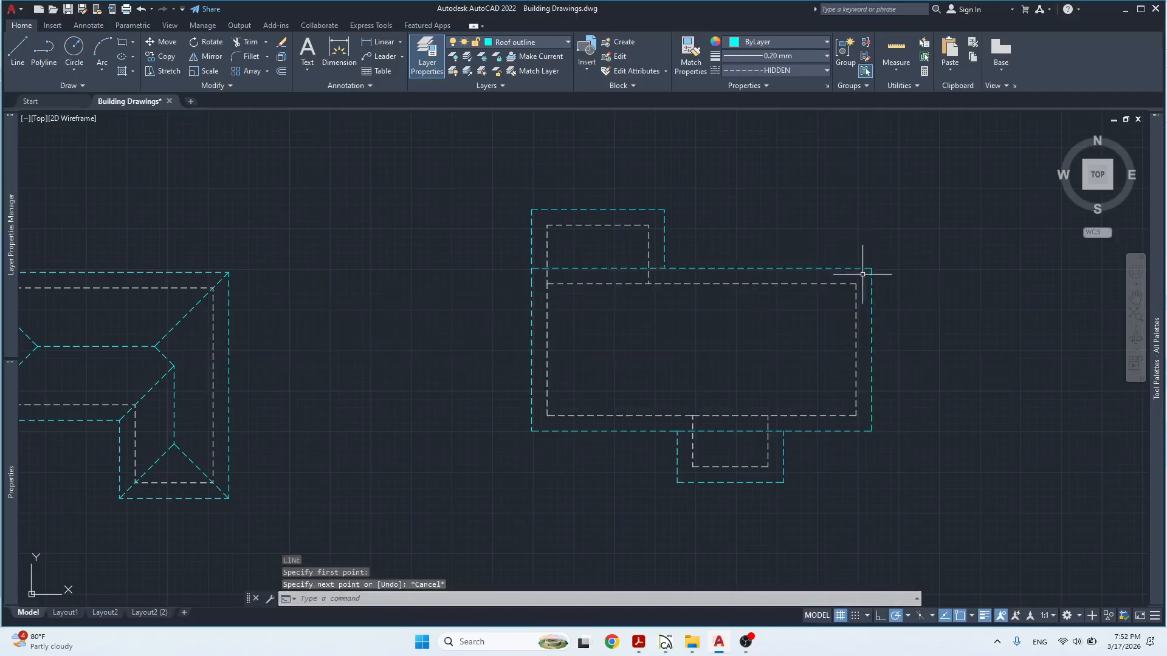
# Draw crossing 45° hip lines inward from the two east eave corners of the main block.
pyautogui.press('Return')
pyautogui.click(871, 268)
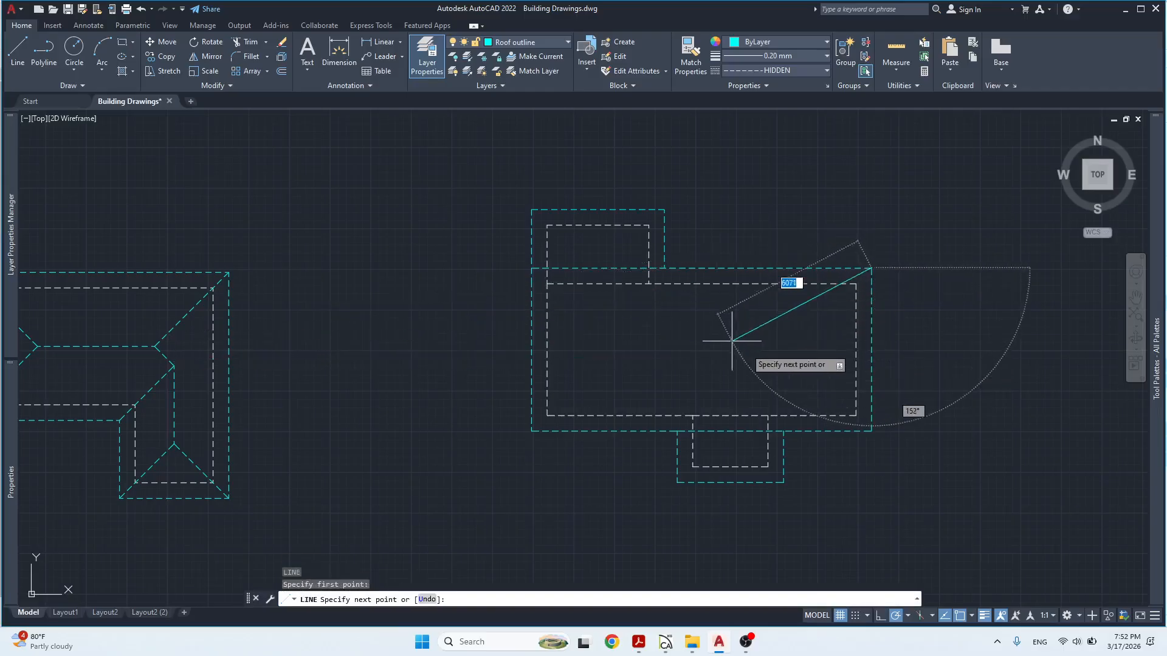
pyautogui.click(769, 371)
pyautogui.press('Return')
pyautogui.press('Return')
pyautogui.click(871, 430)
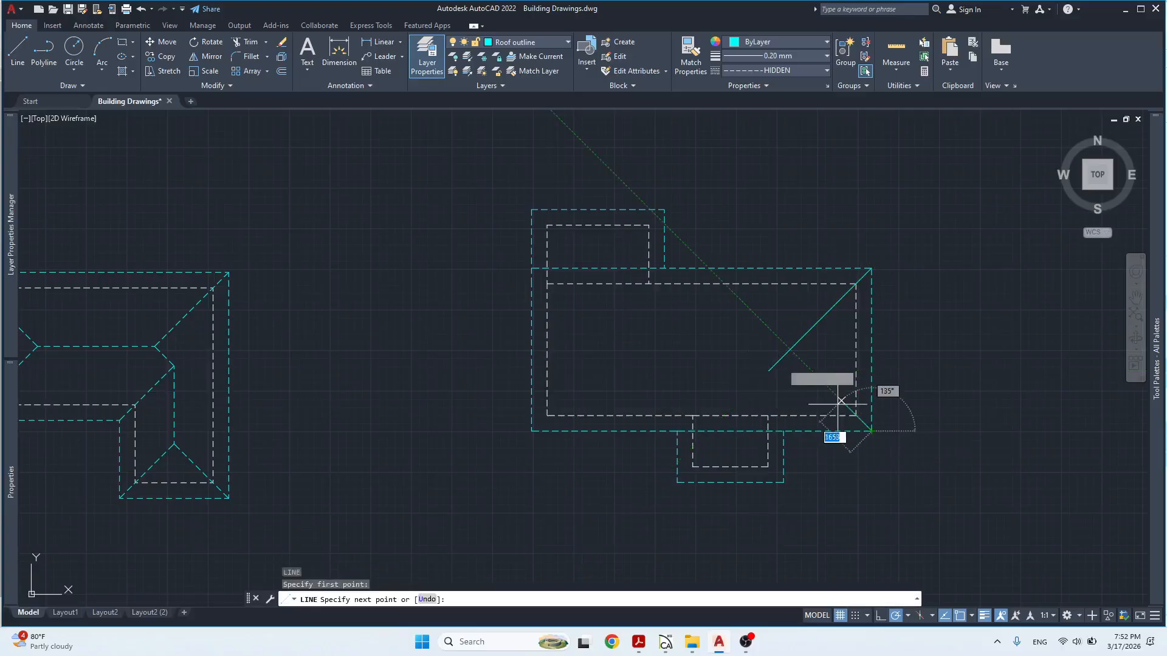
pyautogui.click(769, 331)
pyautogui.press('Return')
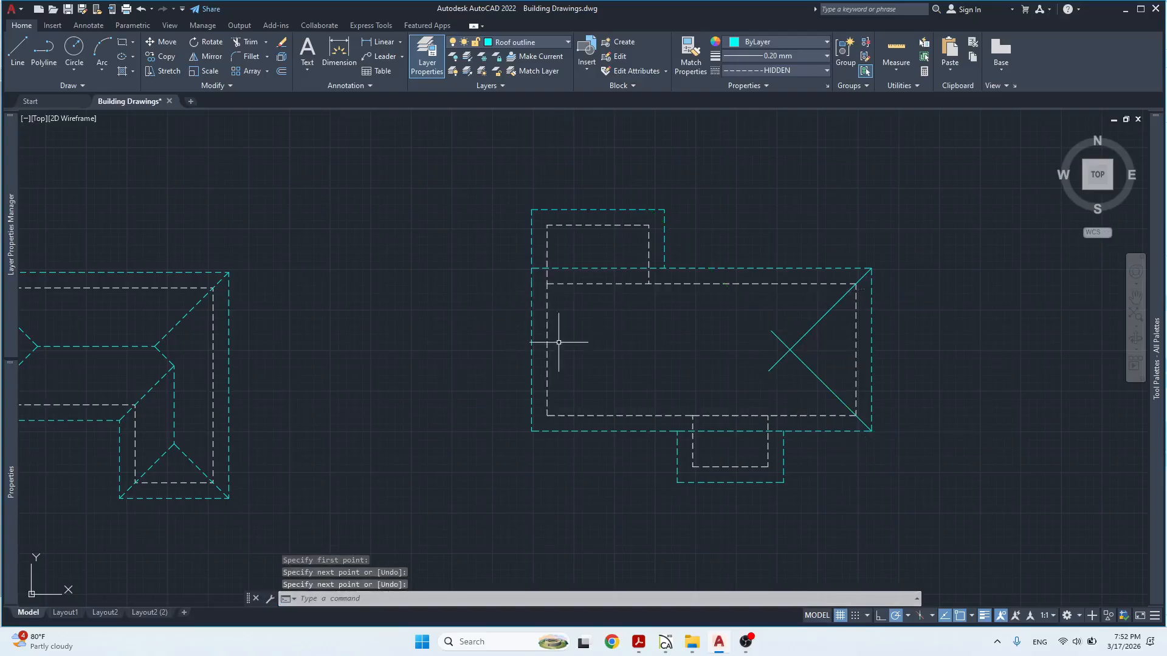
# Draw crossing 45° hip lines inward from the two west eave corners of the main block.
pyautogui.press('Return')
pyautogui.click(531, 430)
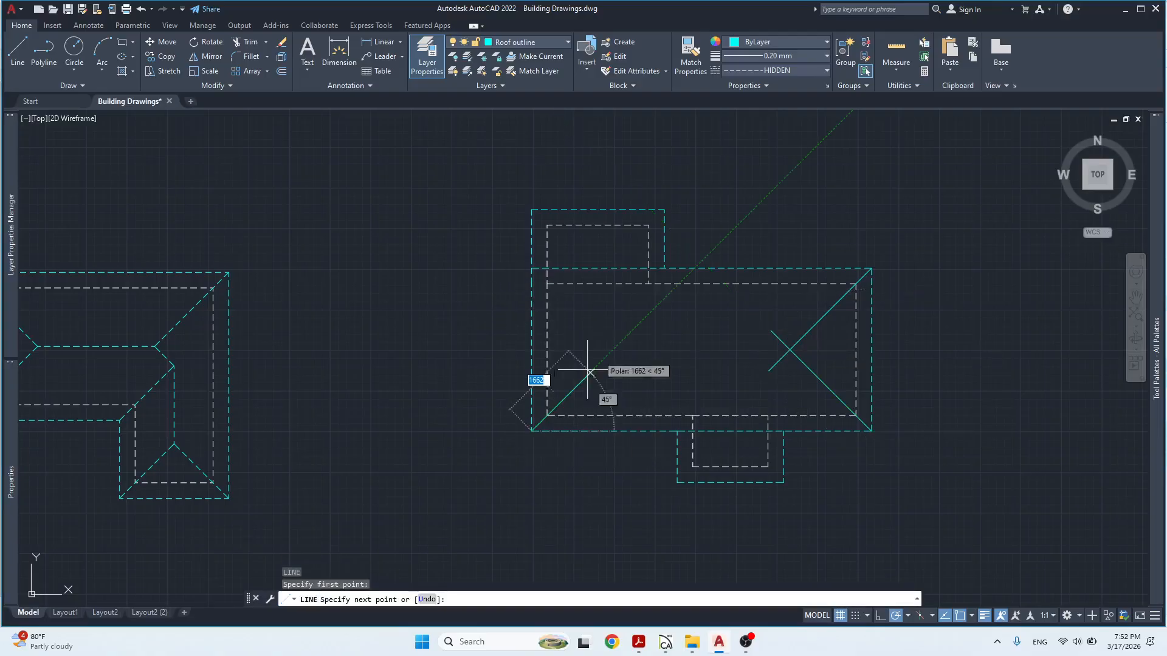
pyautogui.click(636, 326)
pyautogui.press('Return')
pyautogui.press('Return')
pyautogui.click(531, 268)
pyautogui.click(642, 374)
pyautogui.press('Return')
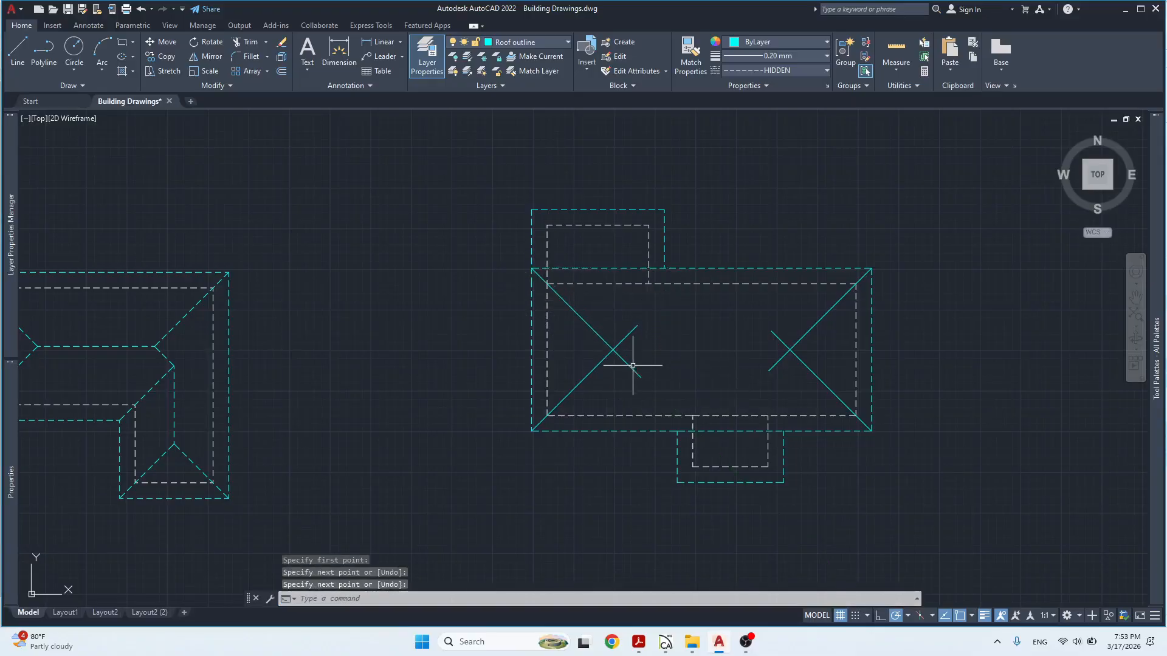
# Draw the main block's ridge line between the west and east hip line intersections.
pyautogui.press('Return')
pyautogui.click(614, 350)
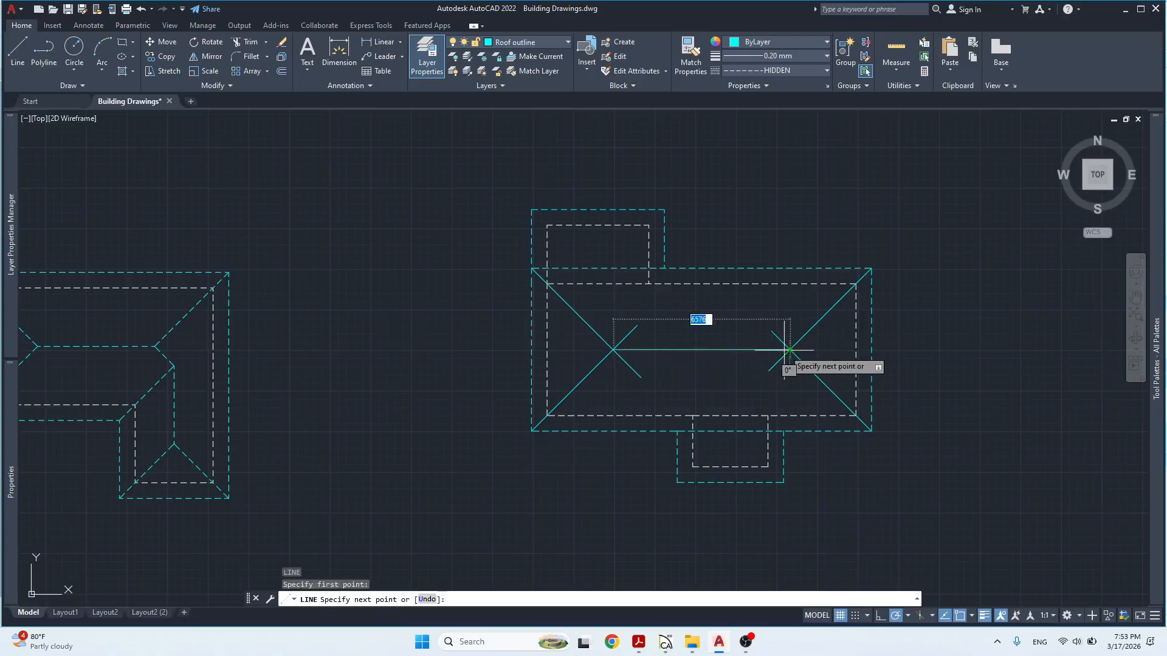
pyautogui.click(785, 351)
pyautogui.press('Return')
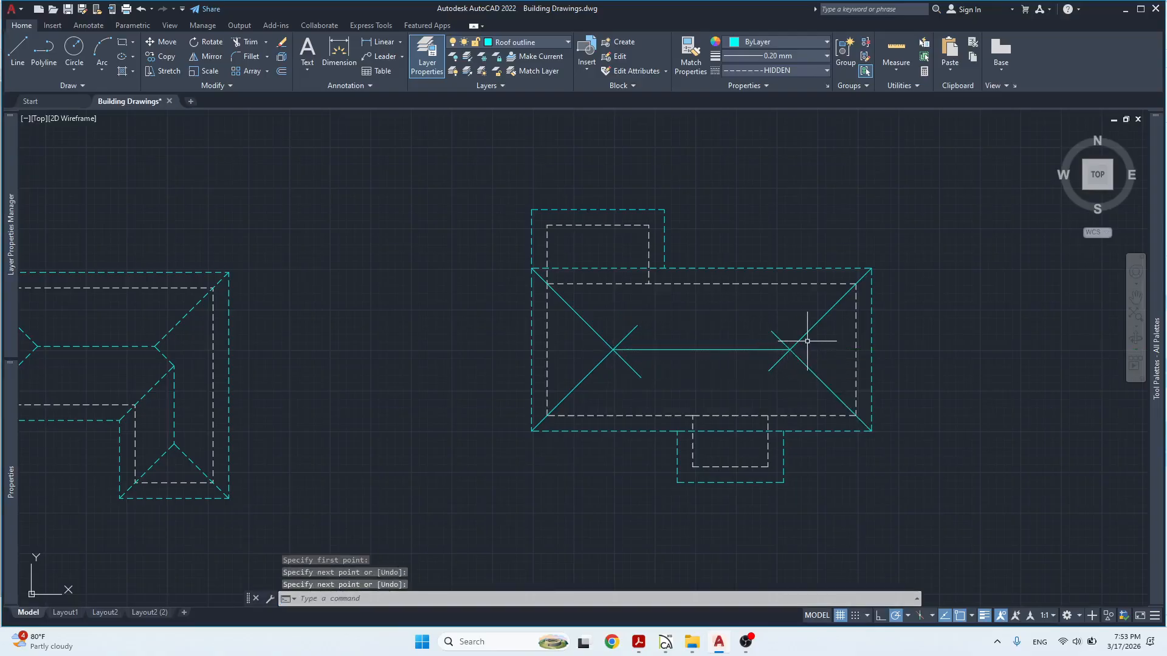
# Trim the four hip line ends that overshoot the main block's ridge ends.
pyautogui.write('tr')
pyautogui.press('Return')
pyautogui.click(792, 335)
pyautogui.click(768, 336)
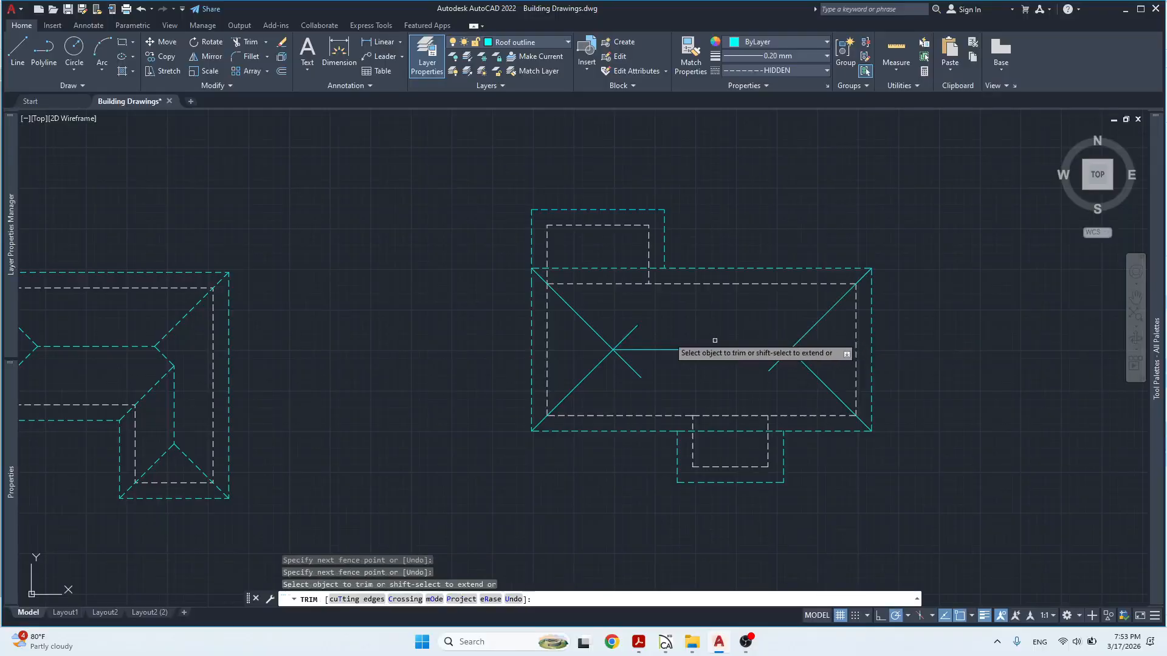
pyautogui.click(641, 339)
pyautogui.click(628, 323)
pyautogui.click(638, 362)
pyautogui.click(627, 380)
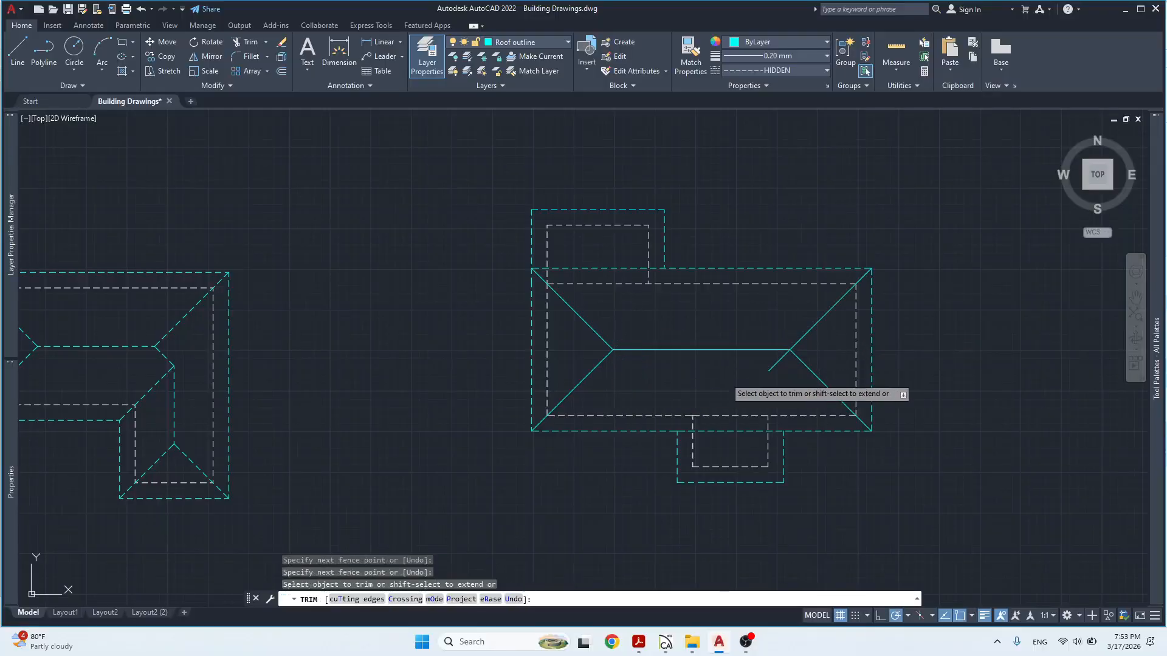
pyautogui.click(755, 362)
pyautogui.click(787, 386)
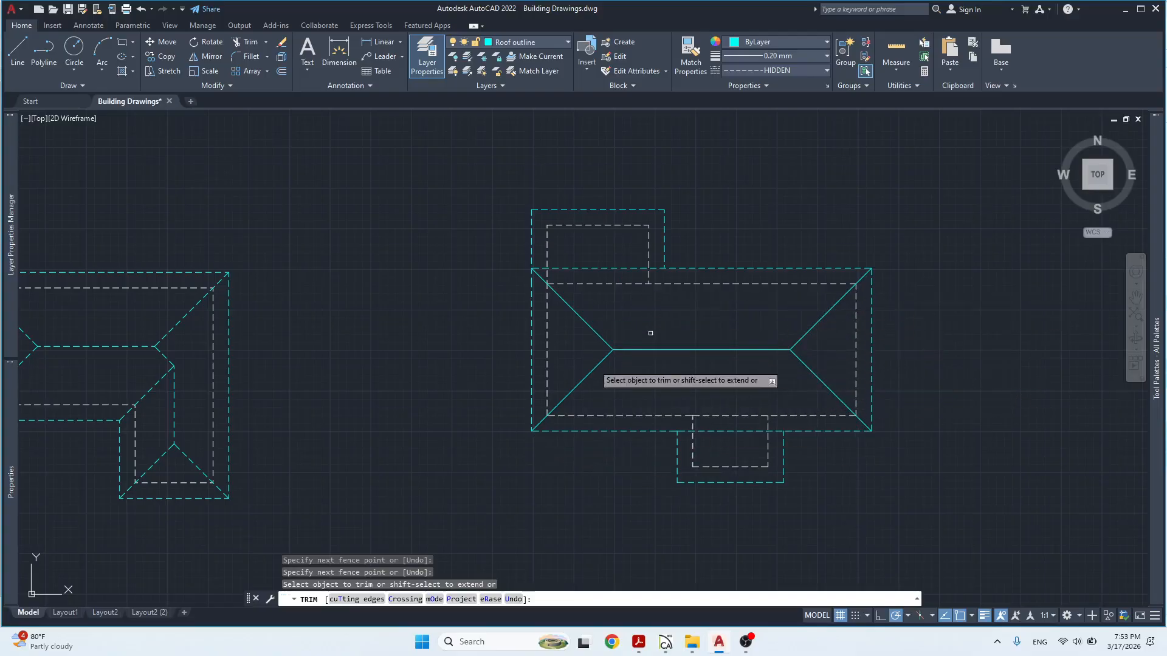
pyautogui.press('Escape')
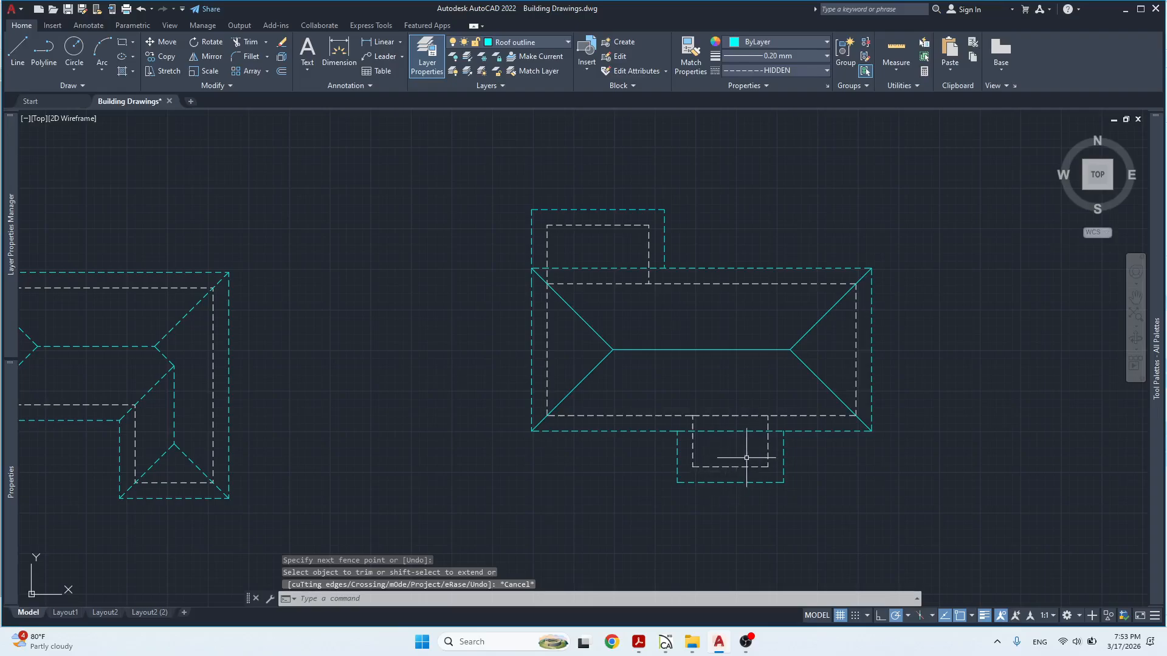
# Check the roof models in Chief Architect and compare the lower projection's end wall with the main block's east wall in AutoCAD.
pyautogui.hotkey('alt', 'Tab')
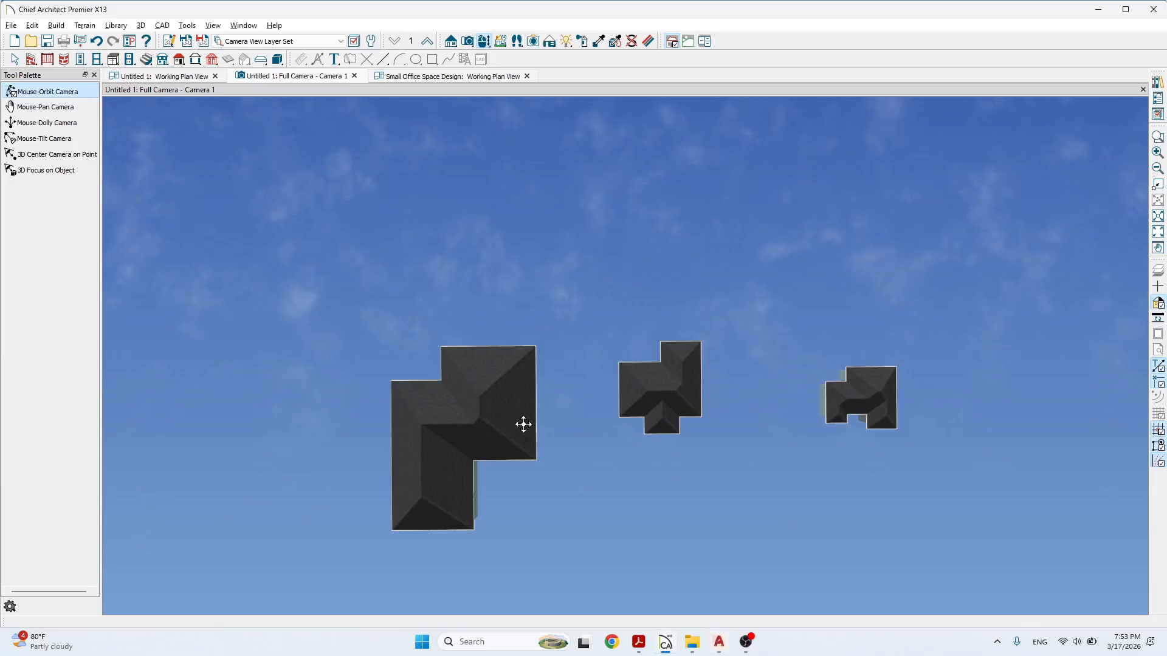
pyautogui.hotkey('alt', 'Tab')
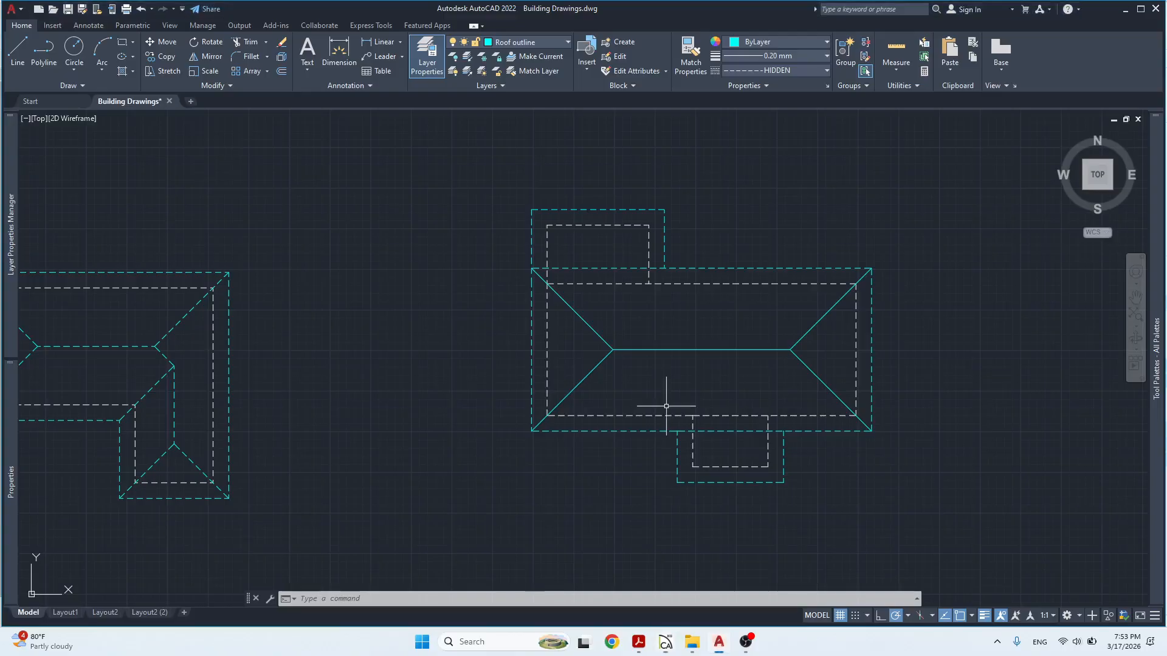
pyautogui.click(706, 467)
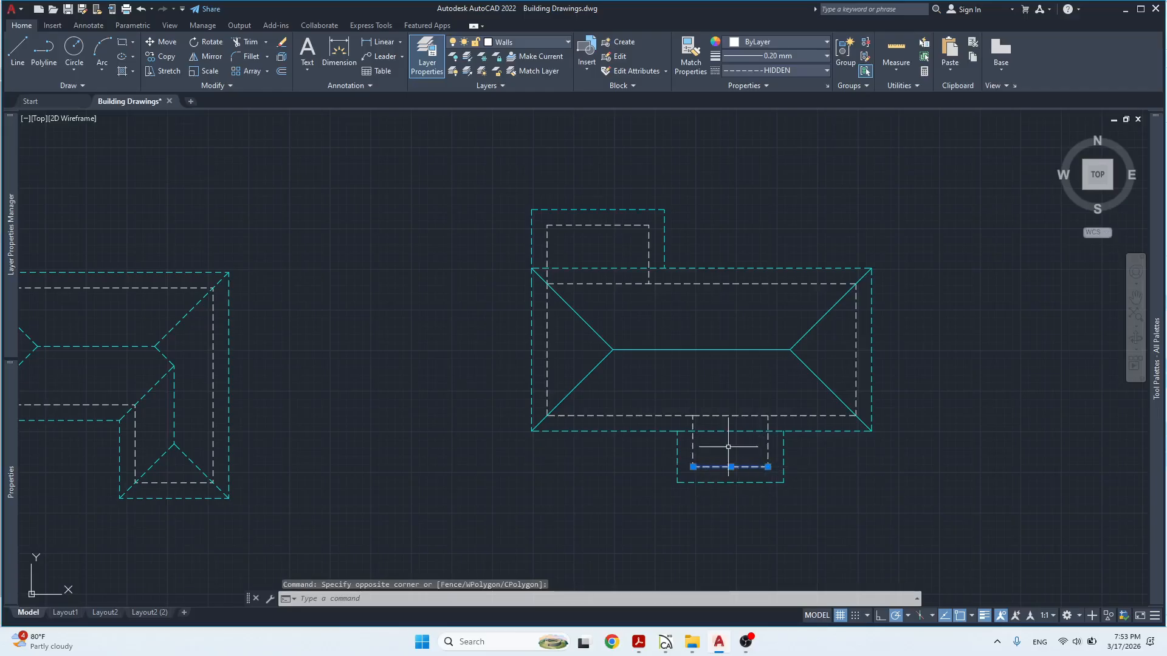
pyautogui.press('Escape')
pyautogui.moveTo(862, 338); pyautogui.dragTo(846, 352)
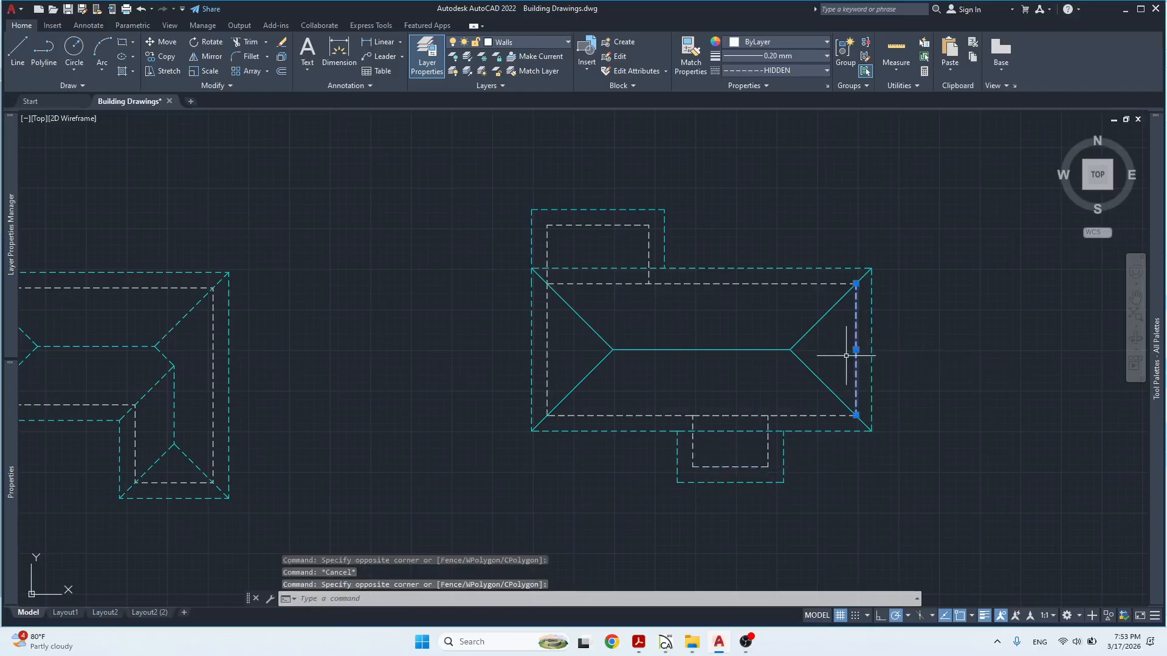
pyautogui.press('Escape')
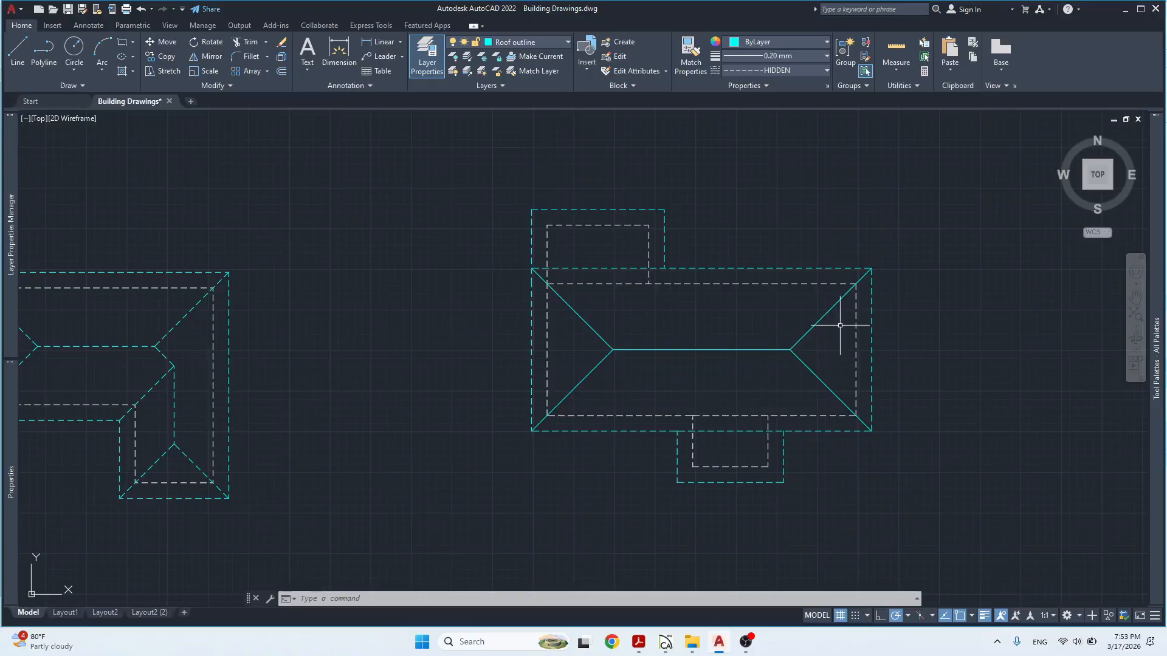
pyautogui.click(800, 359)
pyautogui.press('Escape')
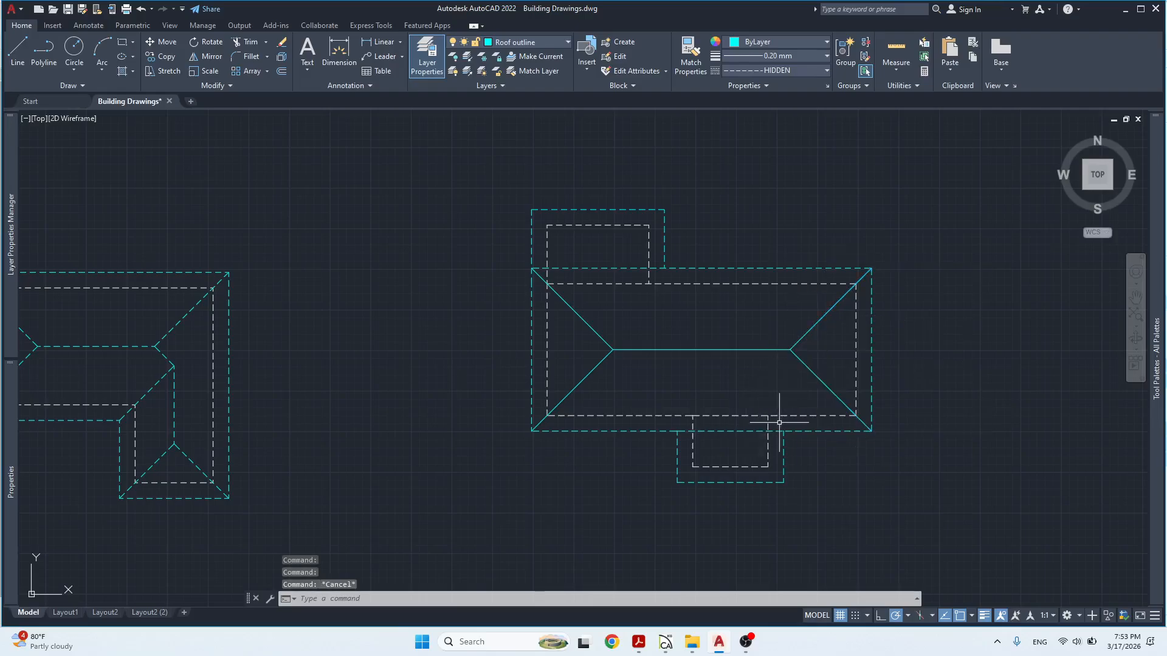
pyautogui.click(855, 373)
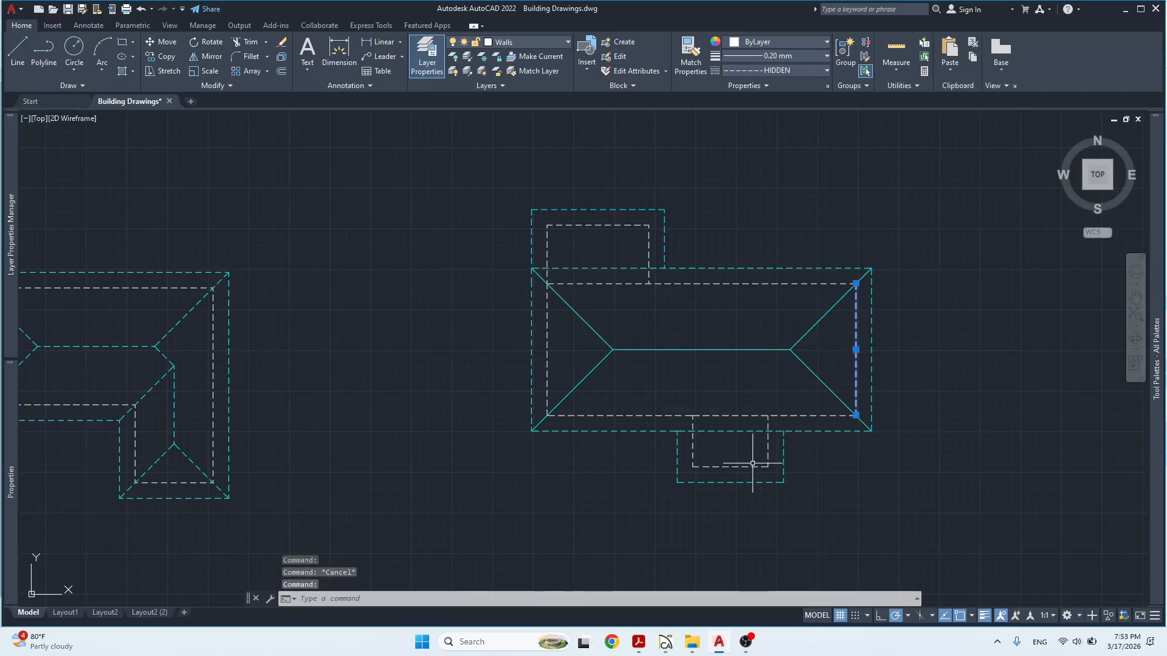
pyautogui.press('Escape')
pyautogui.hotkey('alt', 'Tab')
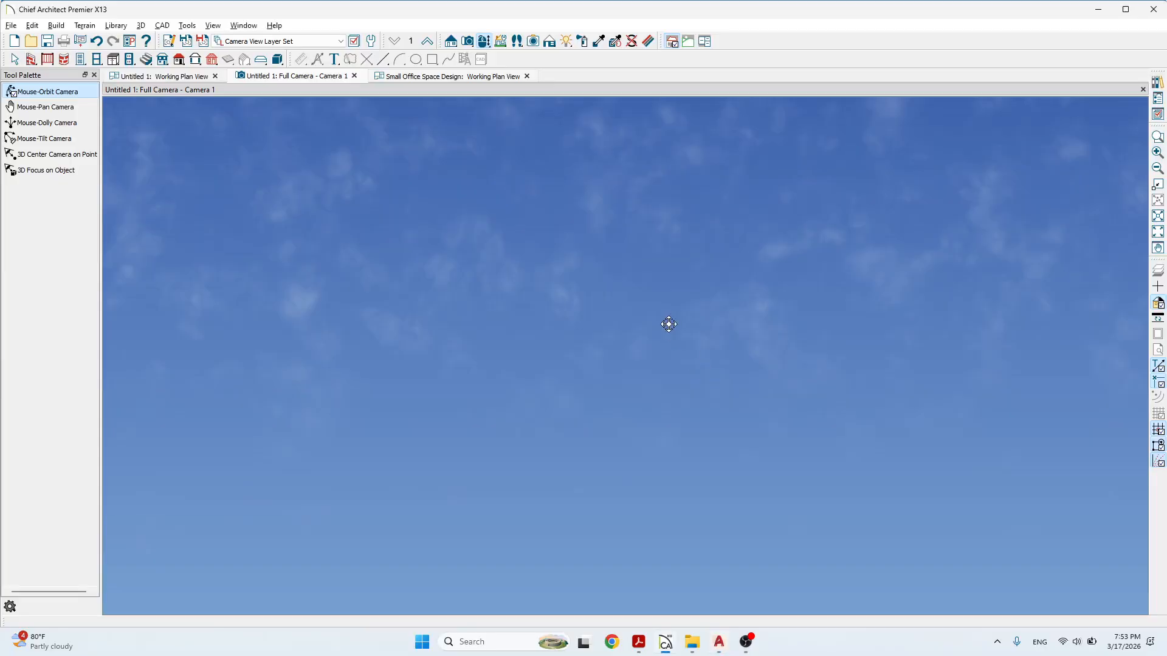
pyautogui.hotkey('alt', 'Tab')
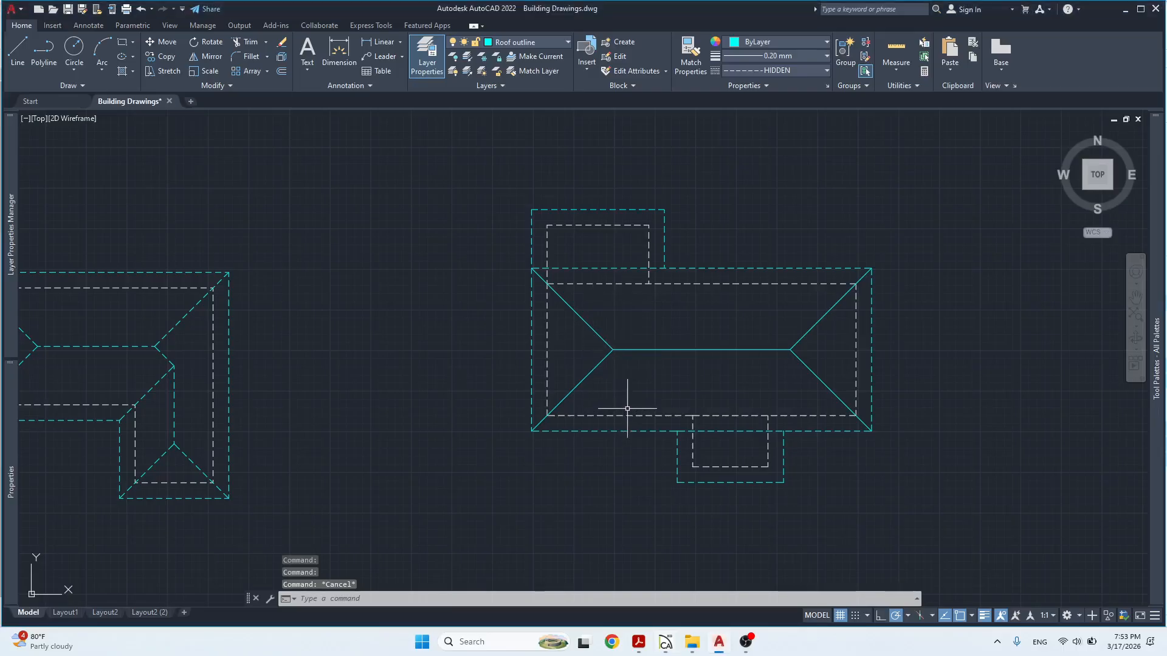
# Trim the main block's wall lines across the lower projection and upper wing, and its eave line across the upper wing.
pyautogui.press('Return')
pyautogui.click(739, 399)
pyautogui.click(731, 419)
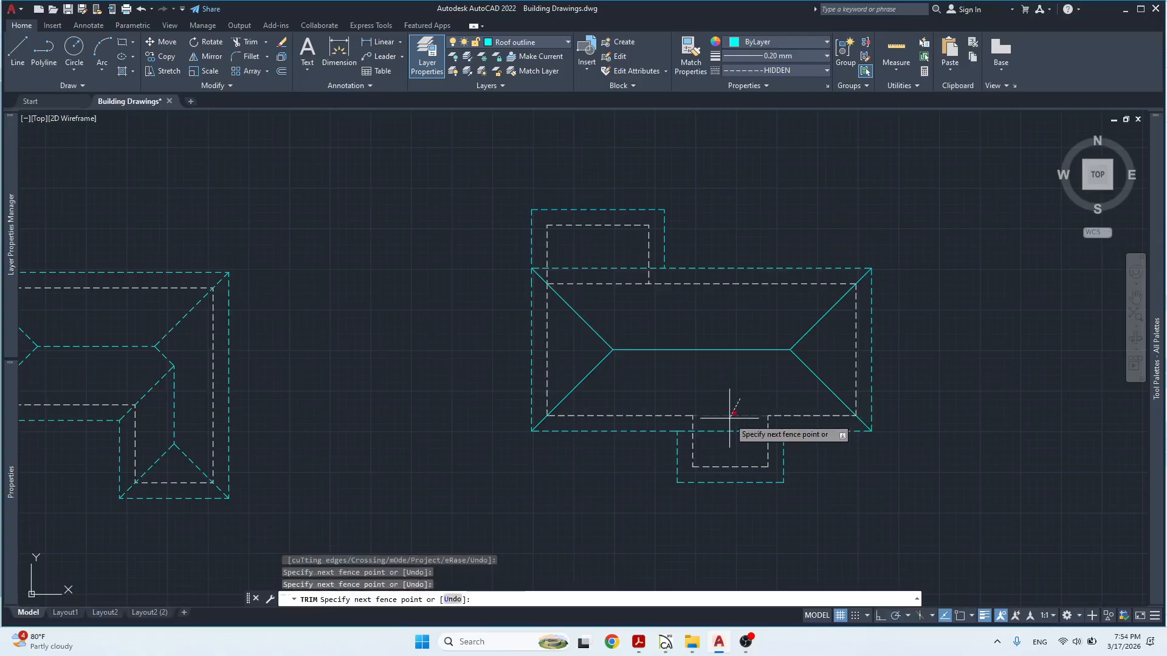
pyautogui.click(654, 303)
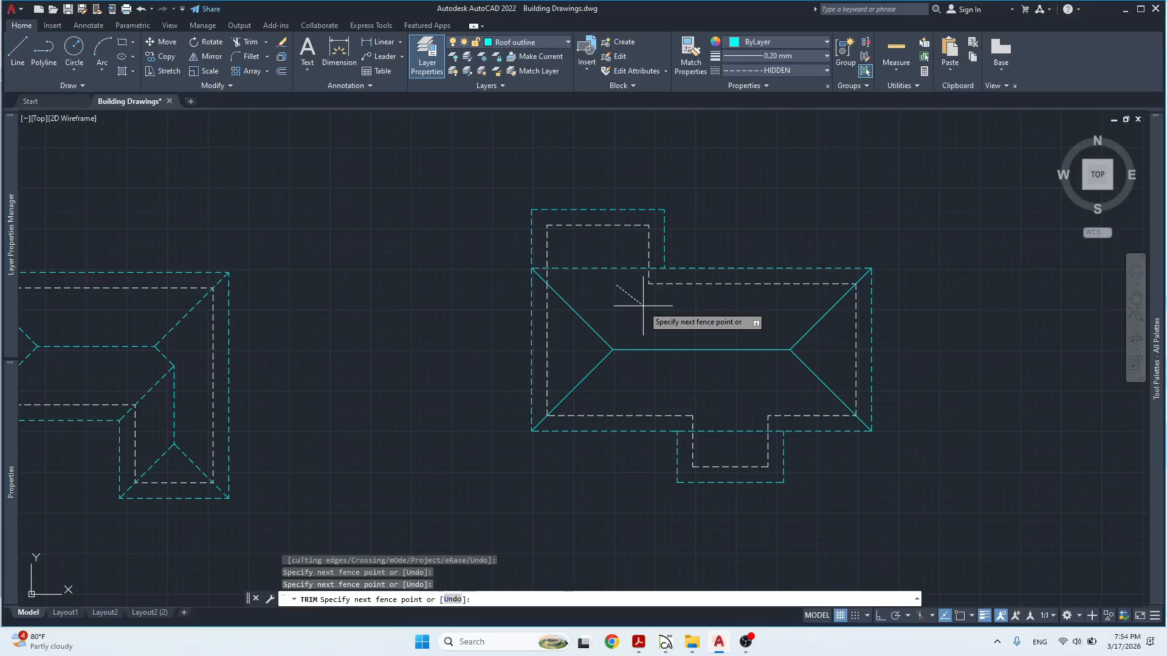
pyautogui.press('Return')
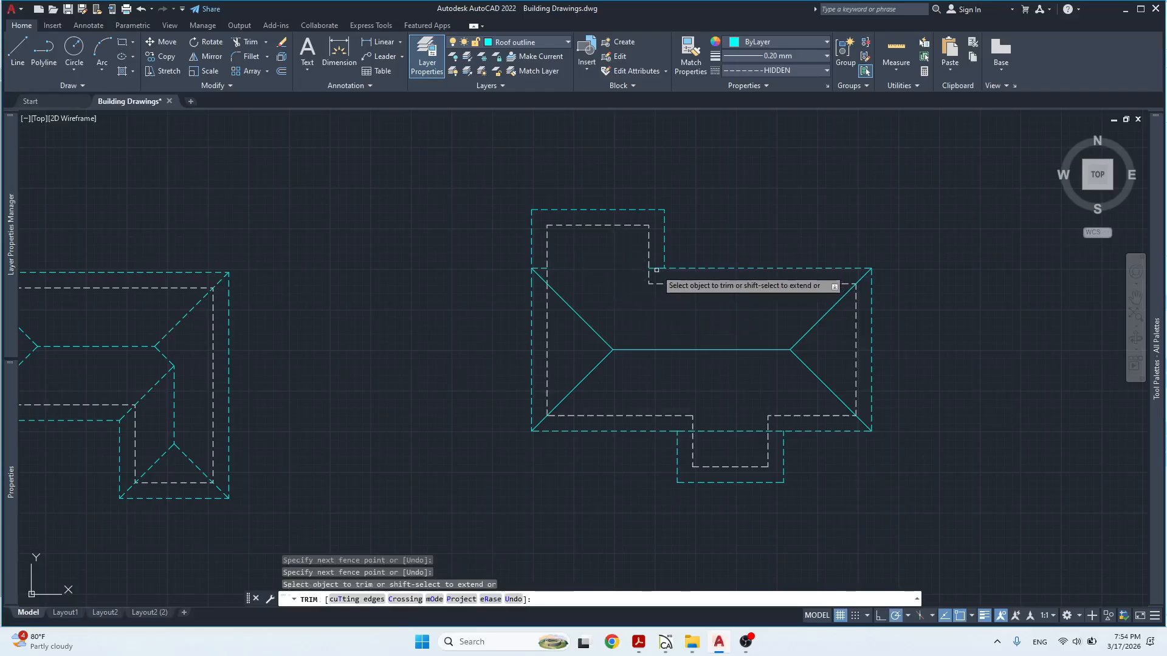
pyautogui.click(657, 269)
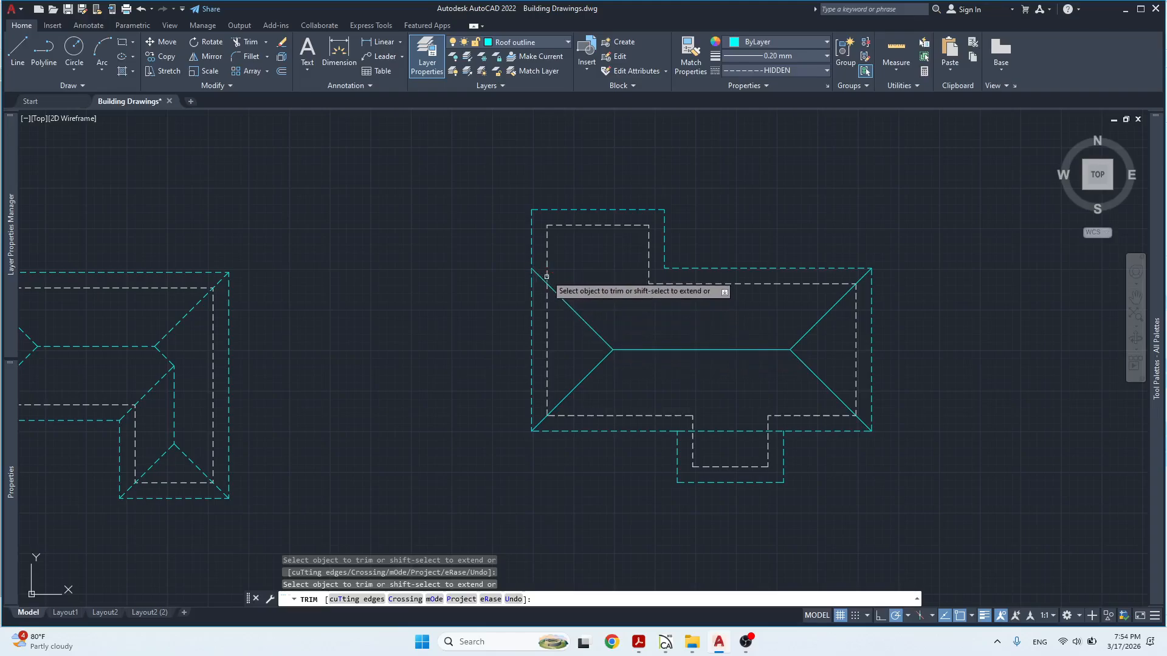
pyautogui.press('Escape')
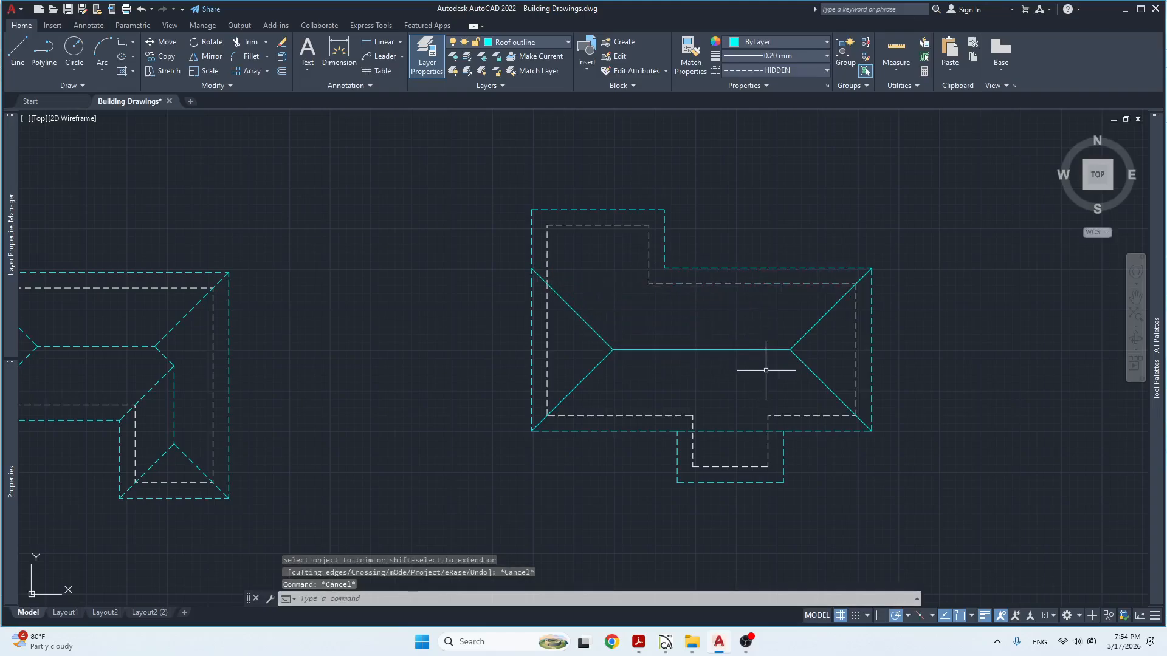
pyautogui.write('l')
pyautogui.press('Return')
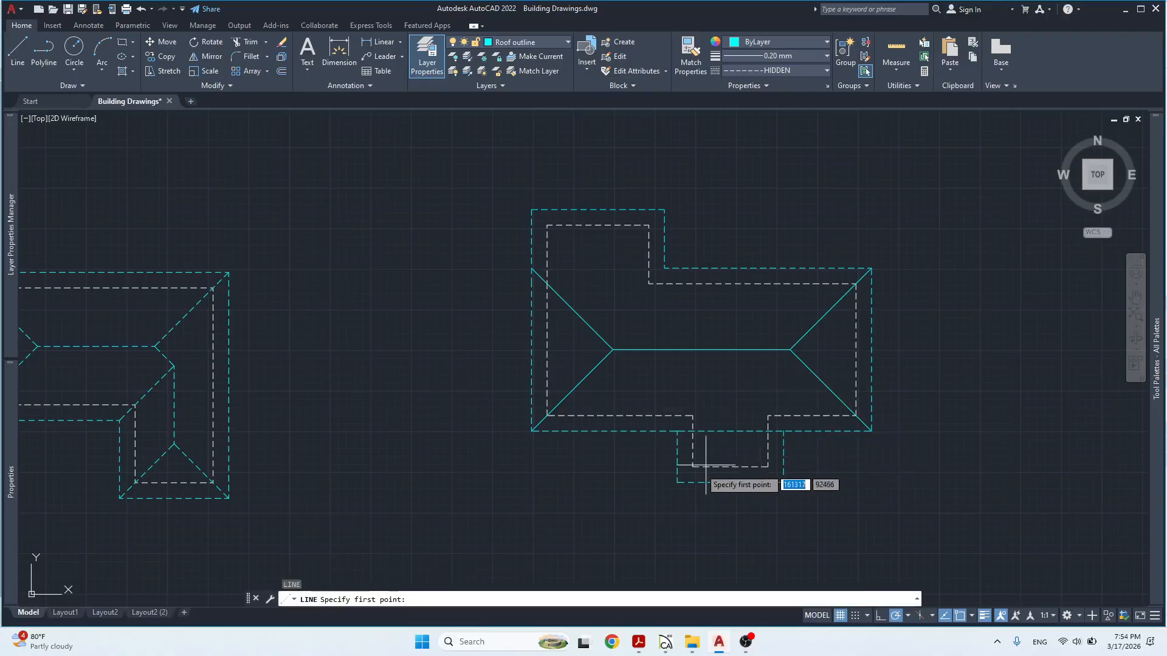
pyautogui.click(676, 482)
pyautogui.press('Escape')
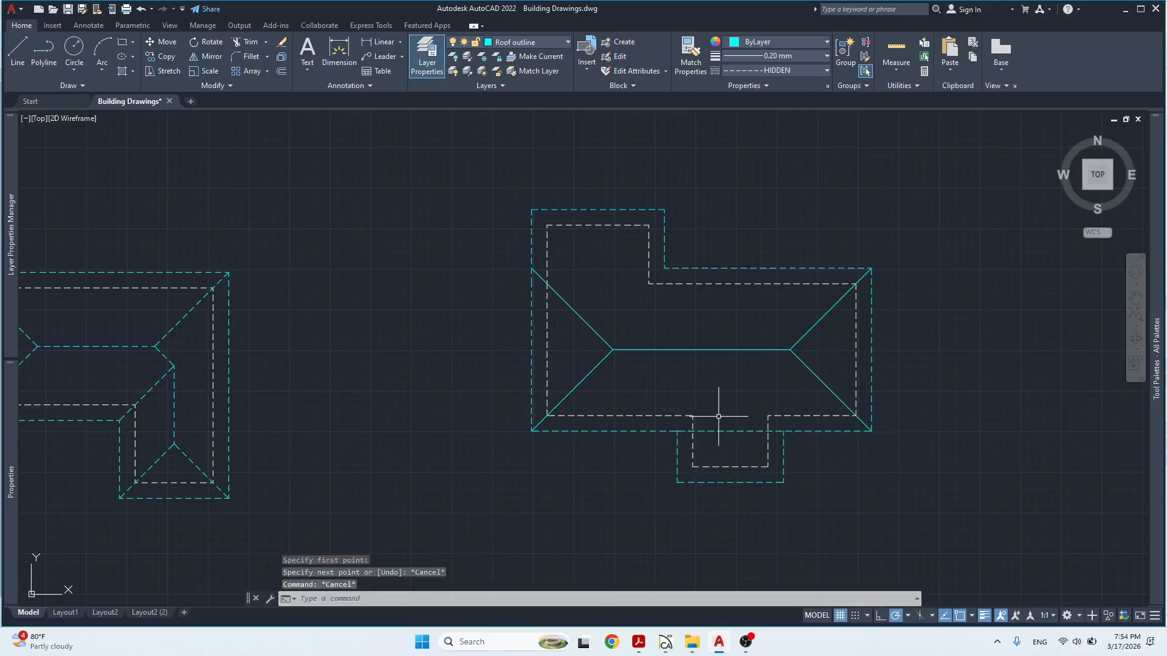
# Trim the main block's lower eave line where it crosses the lower projection.
pyautogui.write('tr')
pyautogui.press('Return')
pyautogui.moveTo(732, 422); pyautogui.dragTo(718, 446)
pyautogui.click(686, 431)
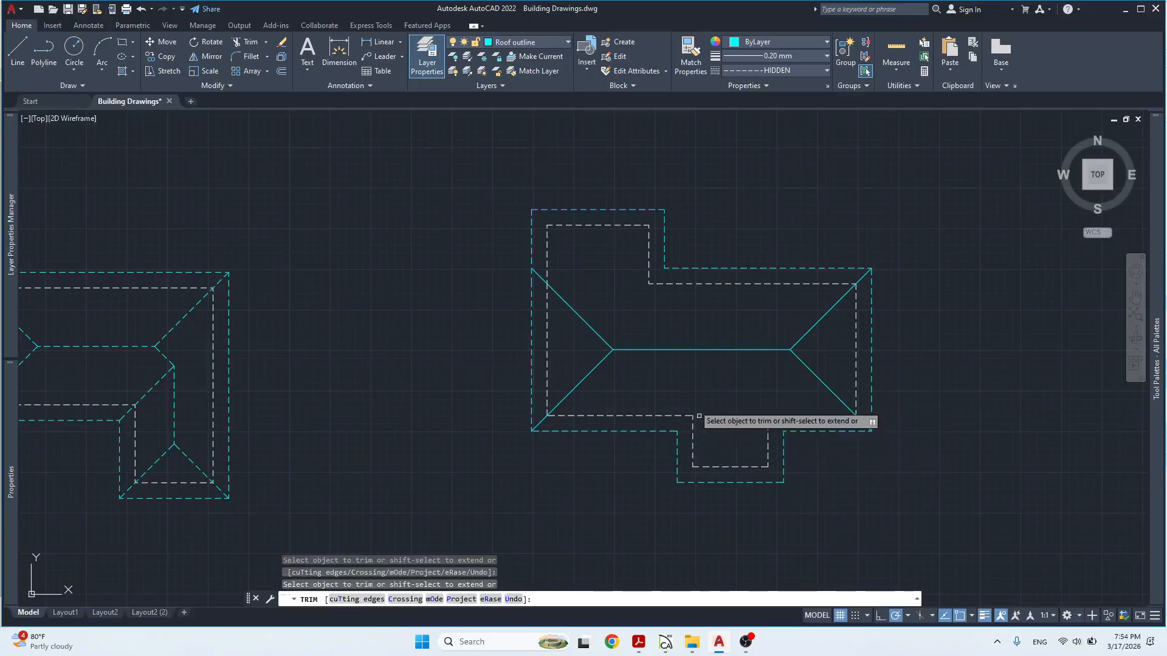
pyautogui.press('Escape')
pyautogui.press('Escape')
pyautogui.press('Escape')
# Draw crossing 45° hip lines inward from the two outer eave corners of the lower projection.
pyautogui.write('l')
pyautogui.press('Return')
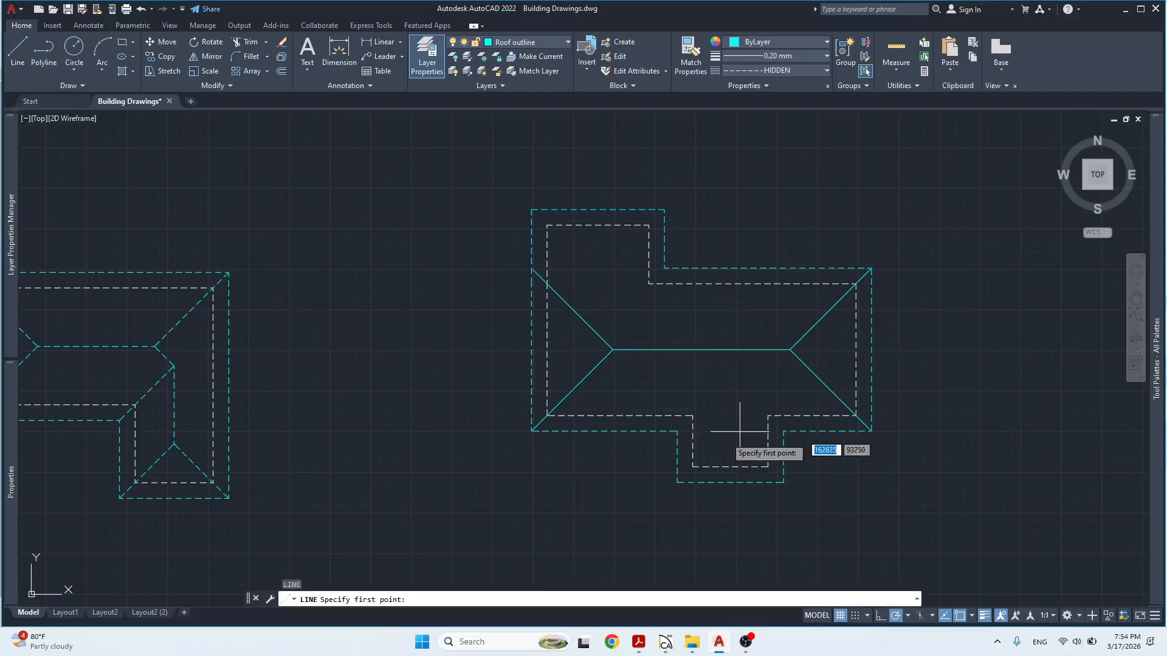
pyautogui.click(677, 483)
pyautogui.click(740, 421)
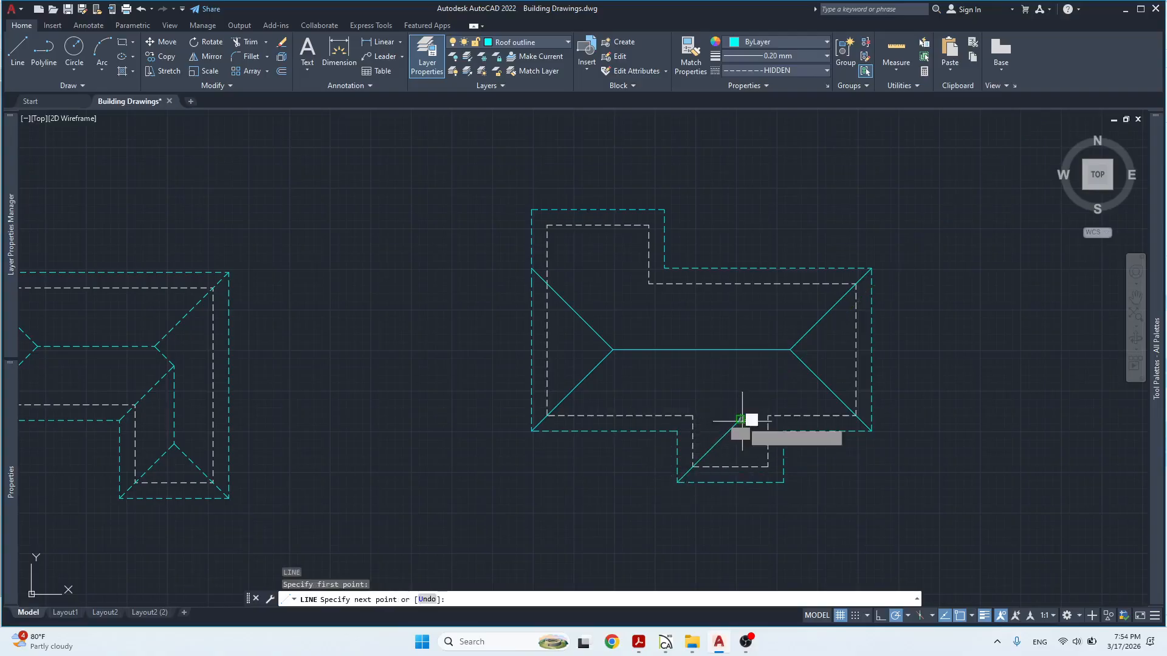
pyautogui.press('Return')
pyautogui.press('Return')
pyautogui.click(783, 483)
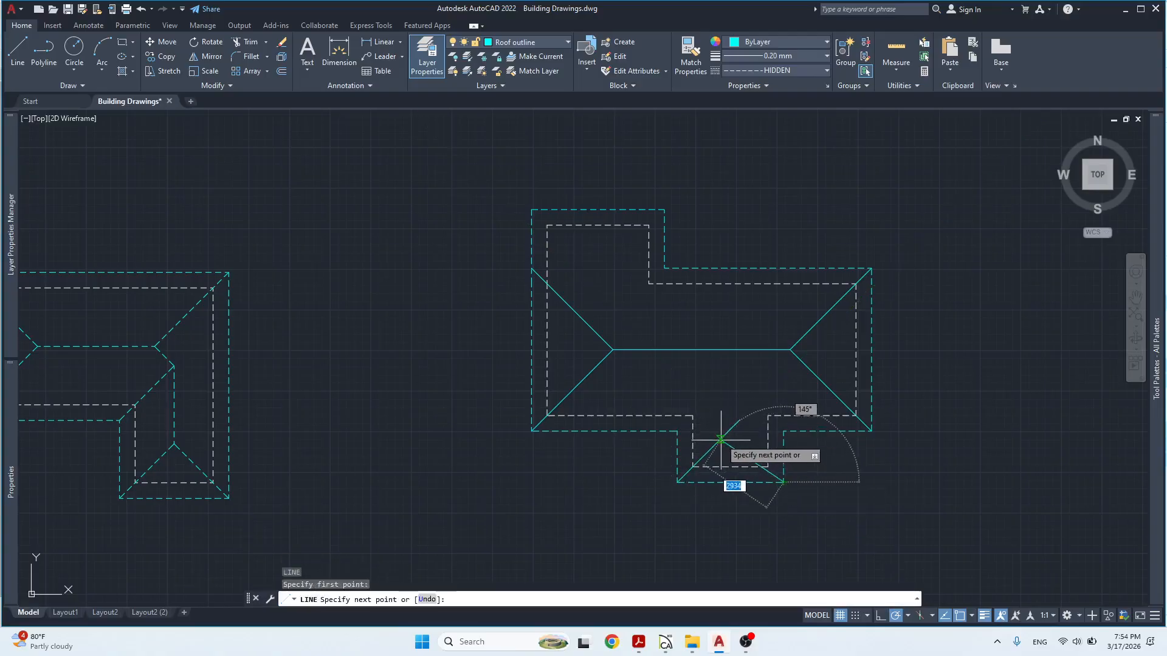
pyautogui.click(721, 419)
pyautogui.press('Return')
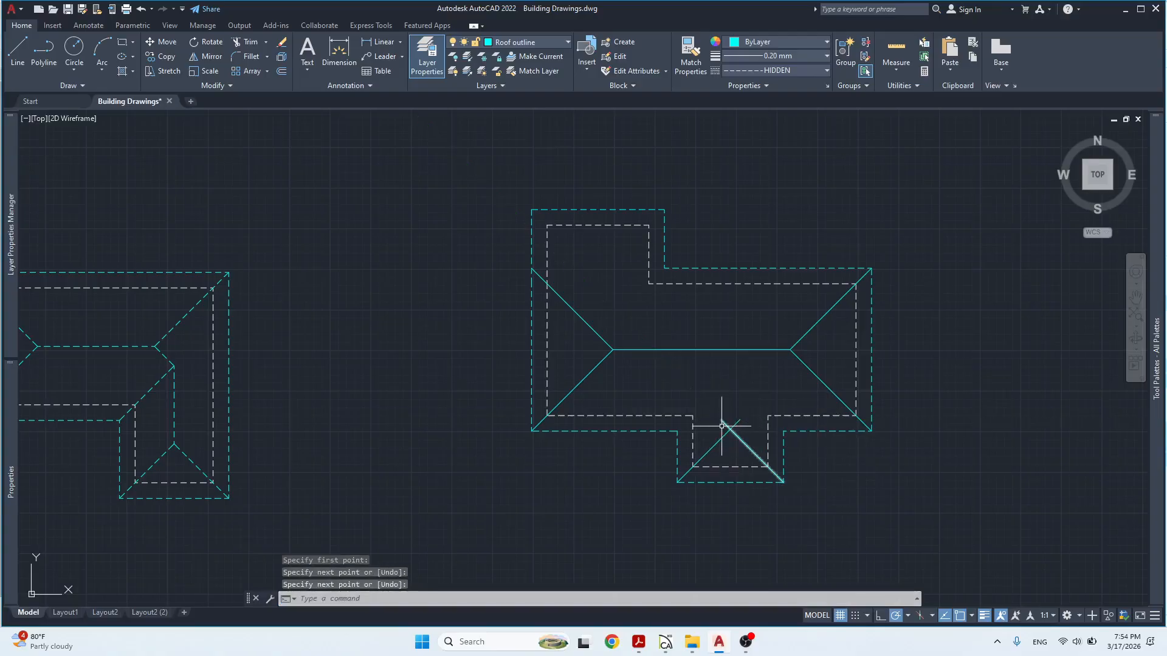
# Draw the lower projection's ridge straight up from its hip intersection, about 2600 units long, ending just short of the main ridge.
pyautogui.press('Return')
pyautogui.click(730, 429)
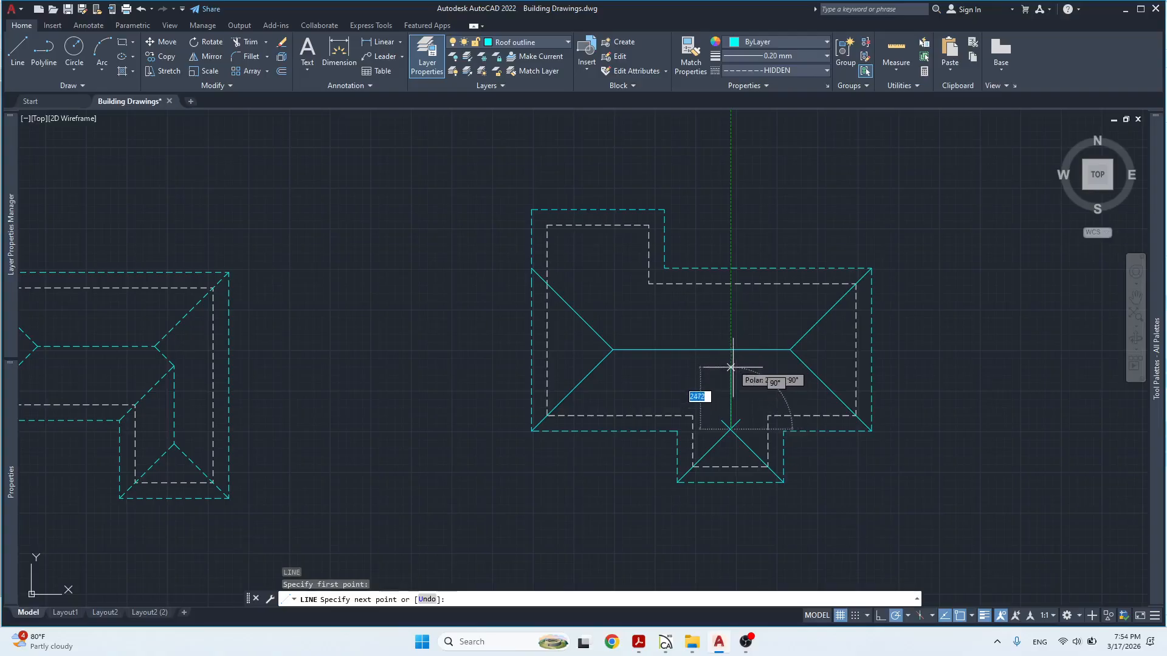
pyautogui.scroll(4, 732, 377)
pyautogui.scroll(-5, 735, 380)
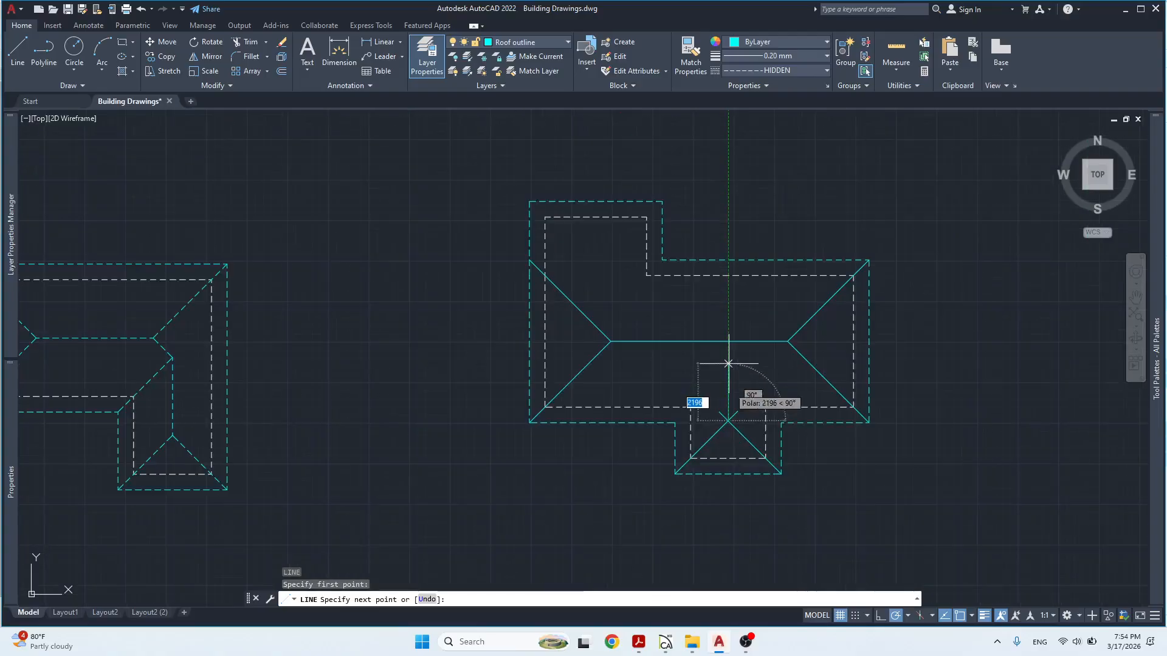
pyautogui.scroll(2, 729, 380)
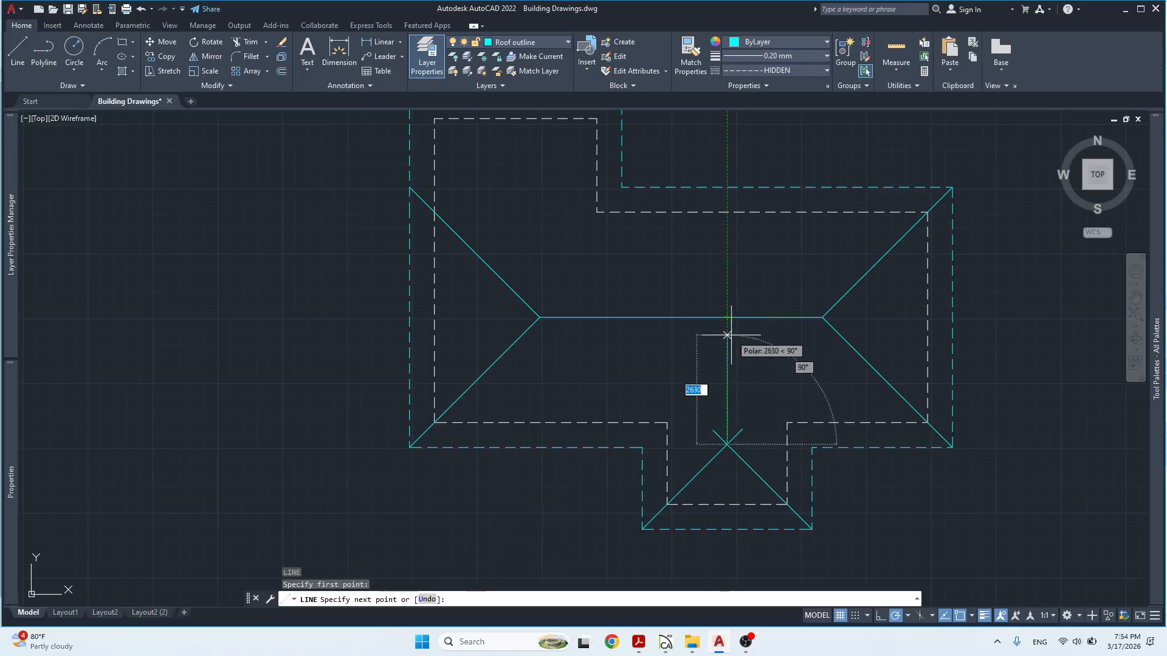
pyautogui.click(727, 339)
pyautogui.press('Escape')
# Compare the upper end of the lower projection's ridge with the main block's ridge line.
pyautogui.click(734, 326)
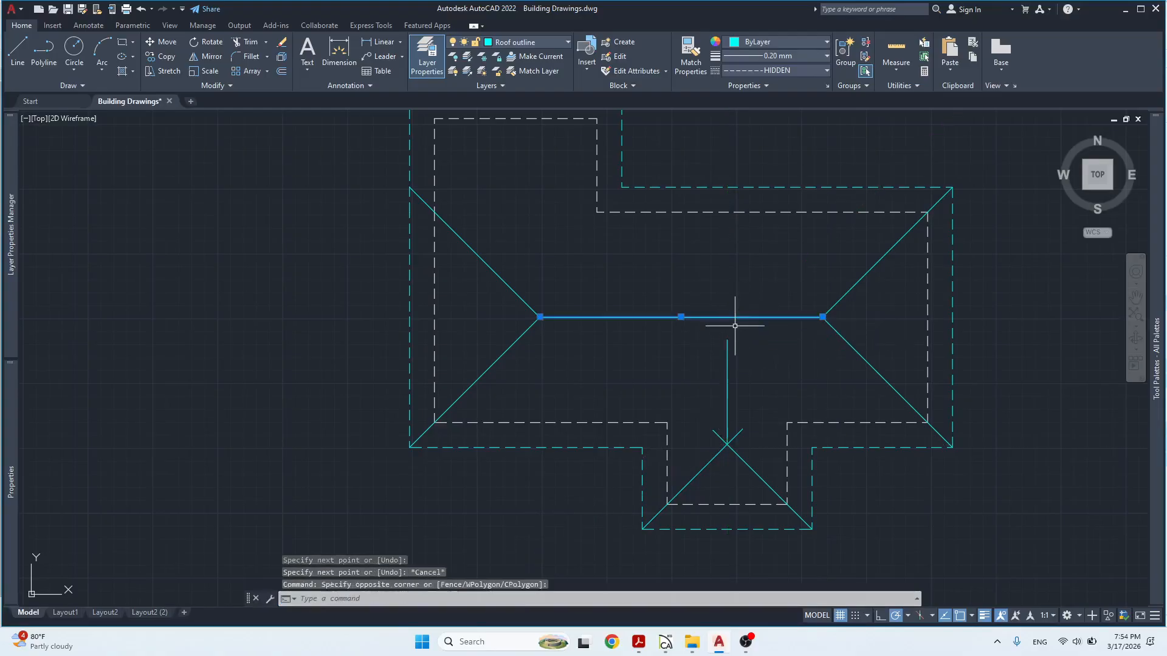
pyautogui.press('Escape')
pyautogui.click(735, 347)
pyautogui.click(724, 359)
pyautogui.click(726, 339)
pyautogui.press('Escape')
pyautogui.press('Escape')
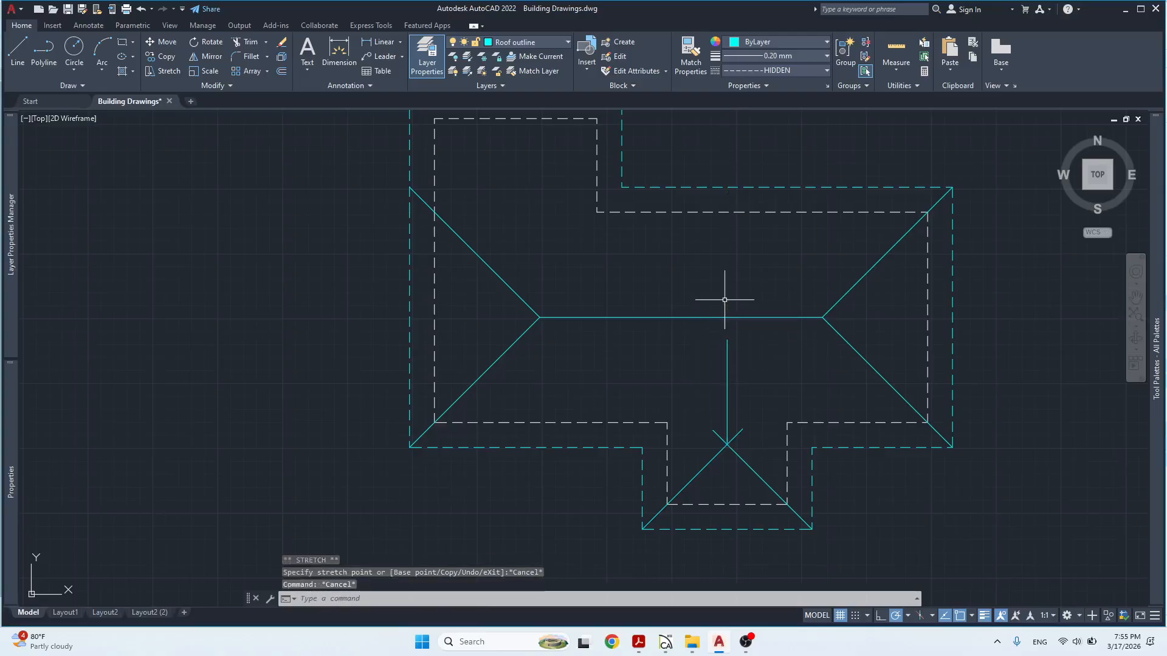
pyautogui.click(732, 367)
pyautogui.click(699, 380)
pyautogui.press('Escape')
pyautogui.press('Escape')
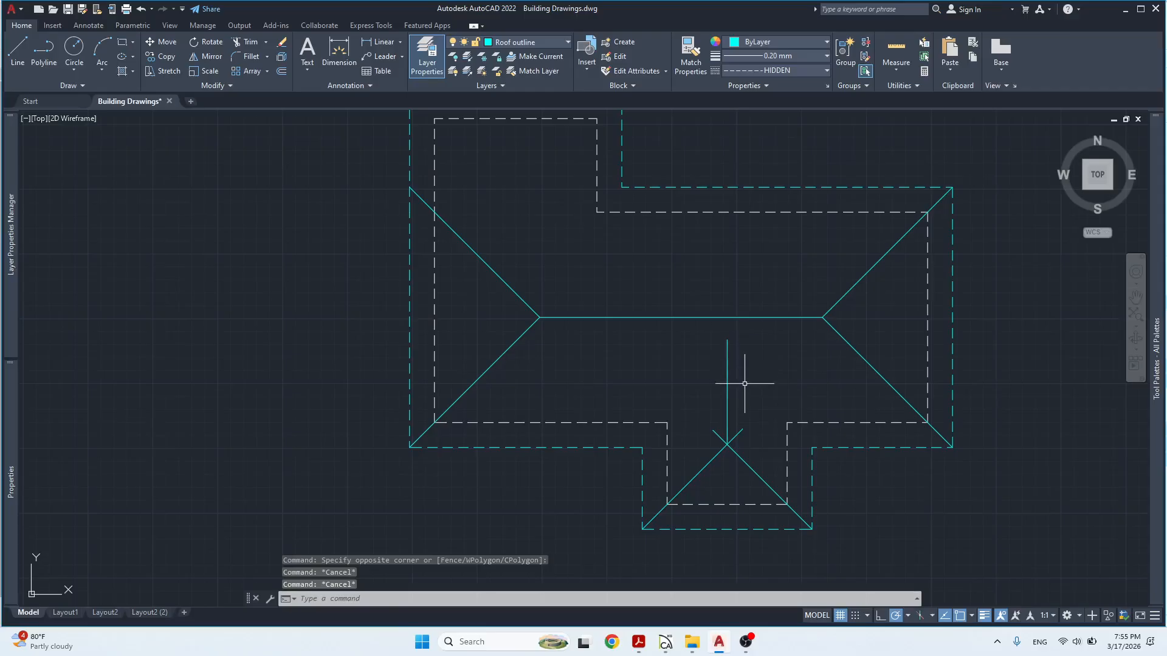
# Trim the lower projection's two hip lines where they overshoot the start of its ridge.
pyautogui.write('tr')
pyautogui.press('Return')
pyautogui.click(737, 433)
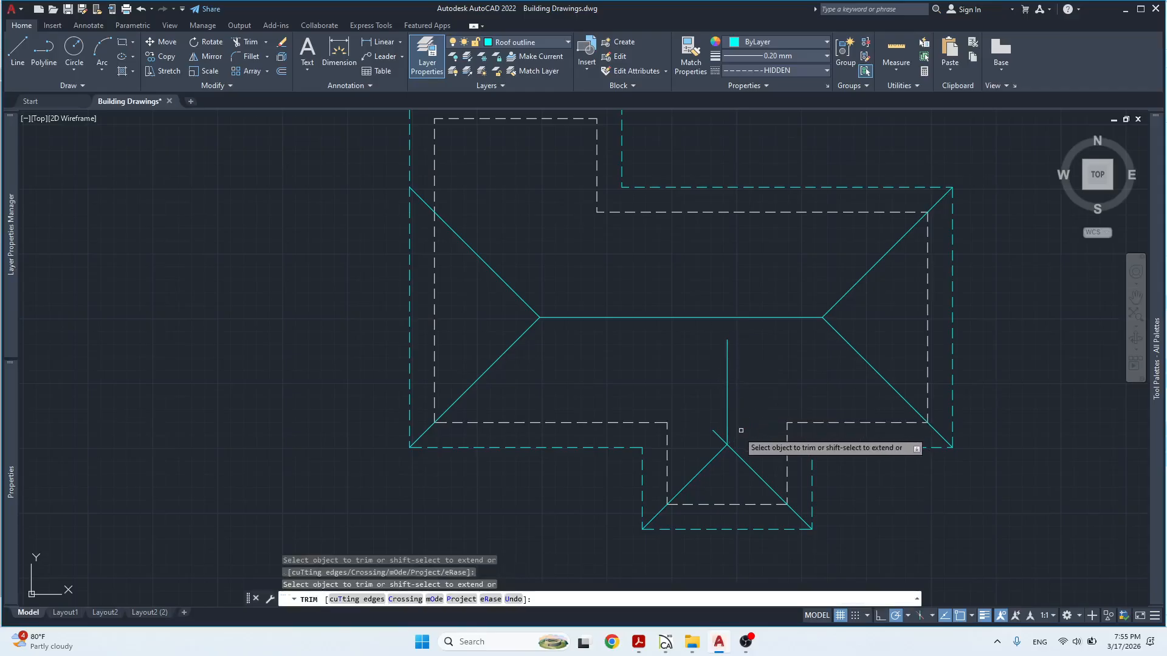
pyautogui.press('Escape')
pyautogui.press('Escape')
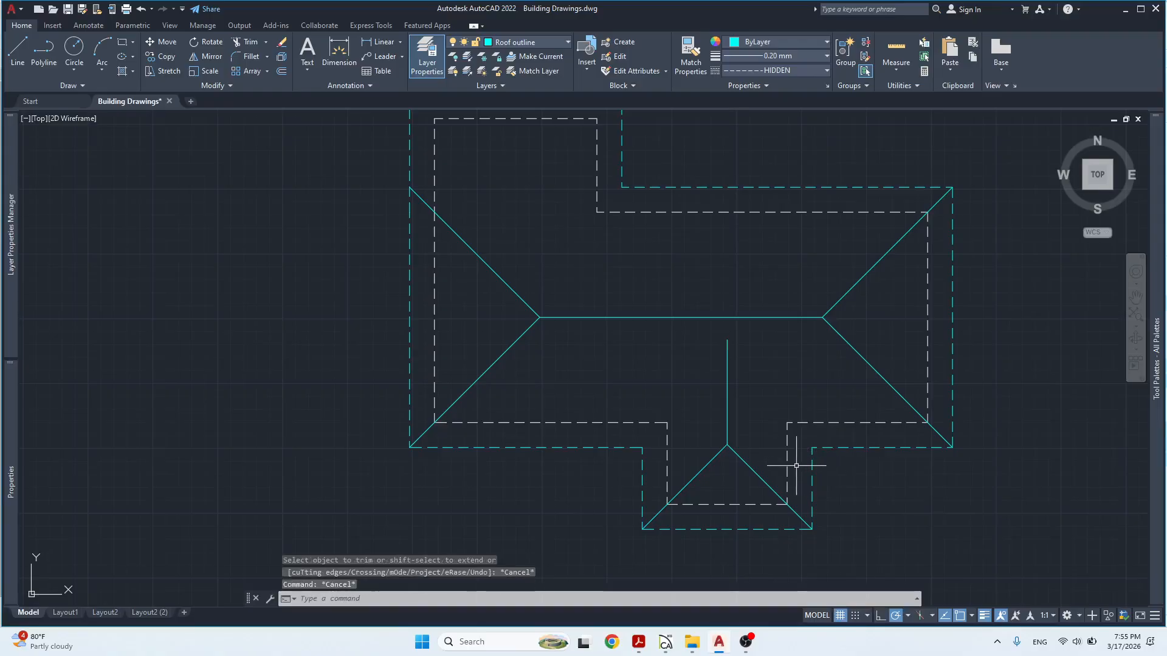
# Draw crossing 45° valley lines from the two inner eave corners of the lower projection past its ridge.
pyautogui.write('l')
pyautogui.press('Return')
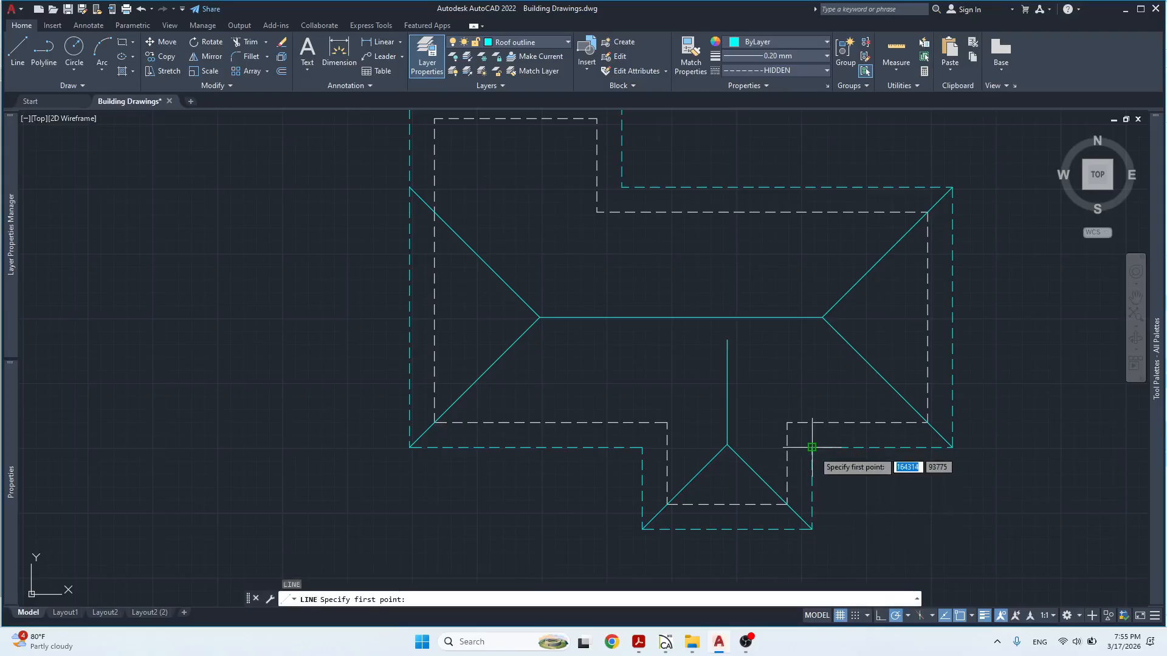
pyautogui.click(812, 448)
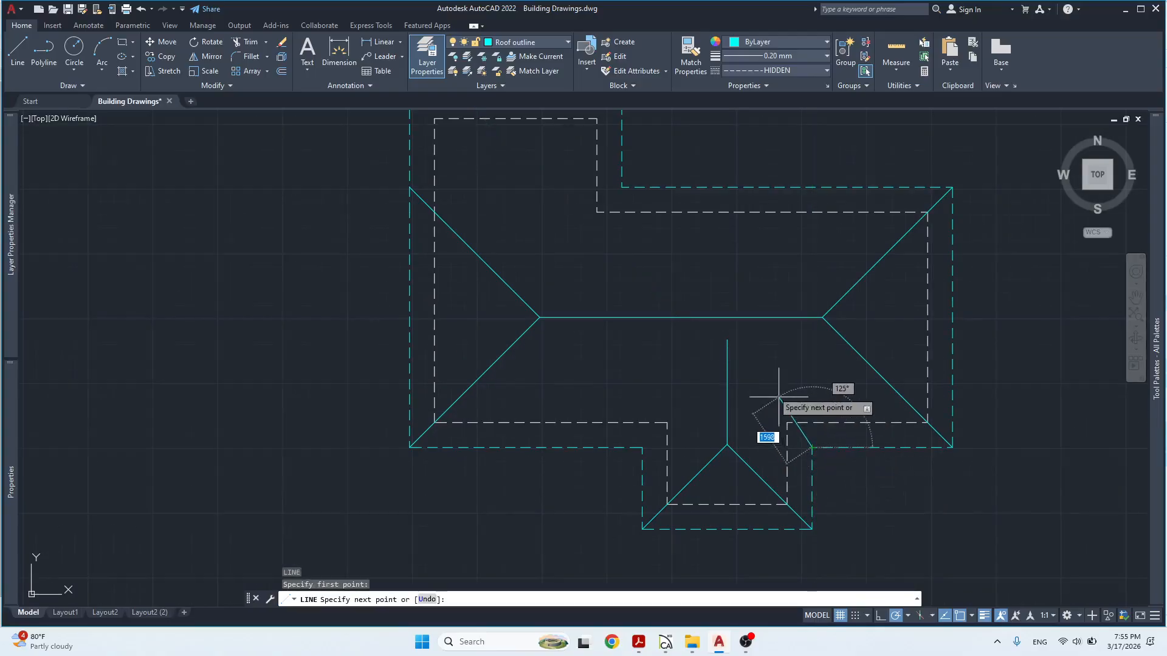
pyautogui.click(710, 346)
pyautogui.press('Return')
pyautogui.press('Return')
pyautogui.click(641, 447)
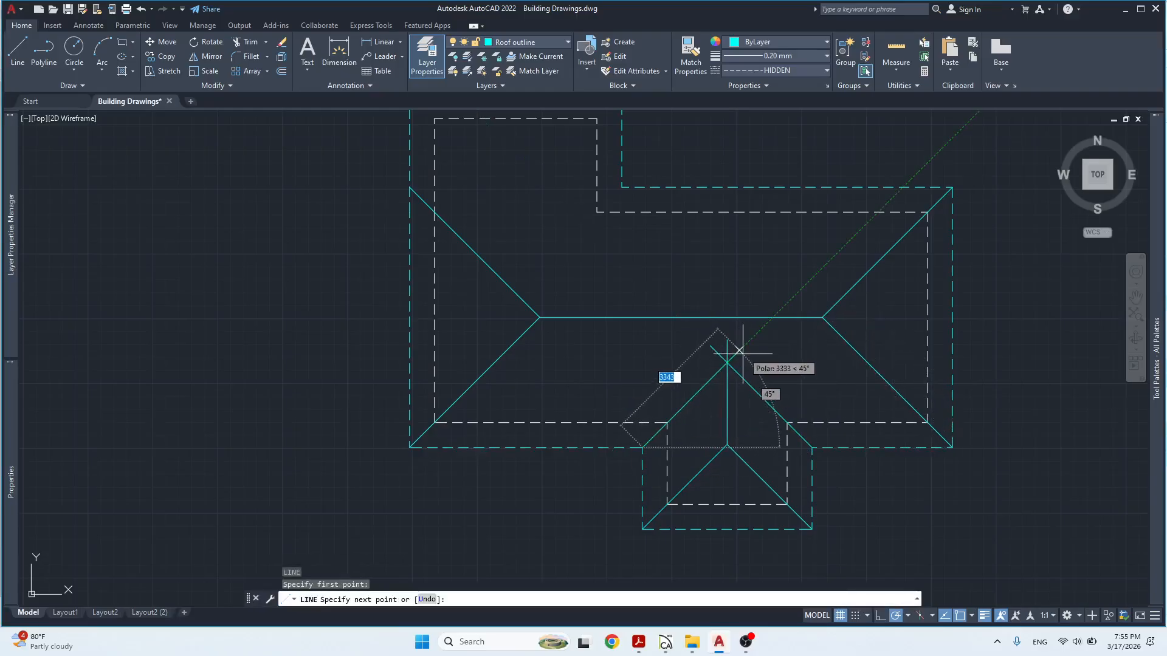
pyautogui.click(740, 350)
pyautogui.press('Return')
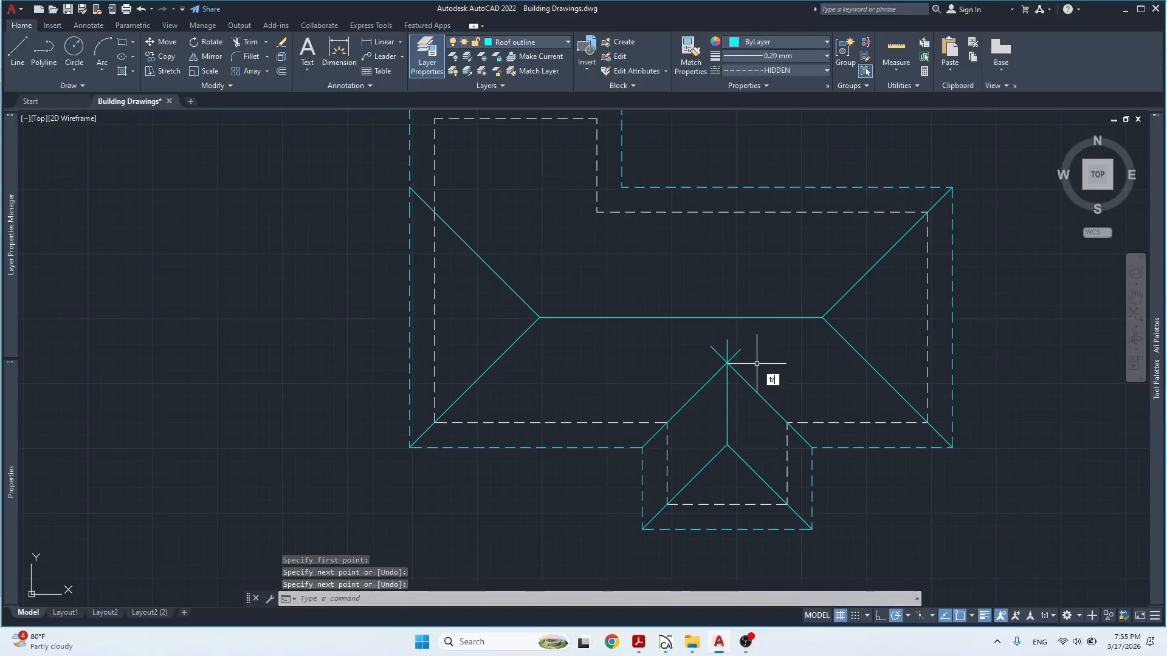
# Trim the overshooting ends of the two valley lines and the lower projection's ridge beyond their common intersection.
pyautogui.press('Return')
pyautogui.moveTo(740, 357)
pyautogui.mouseDown()
pyautogui.moveTo(723, 346)
pyautogui.moveTo(732, 358)
pyautogui.mouseUp()
pyautogui.press('Escape')
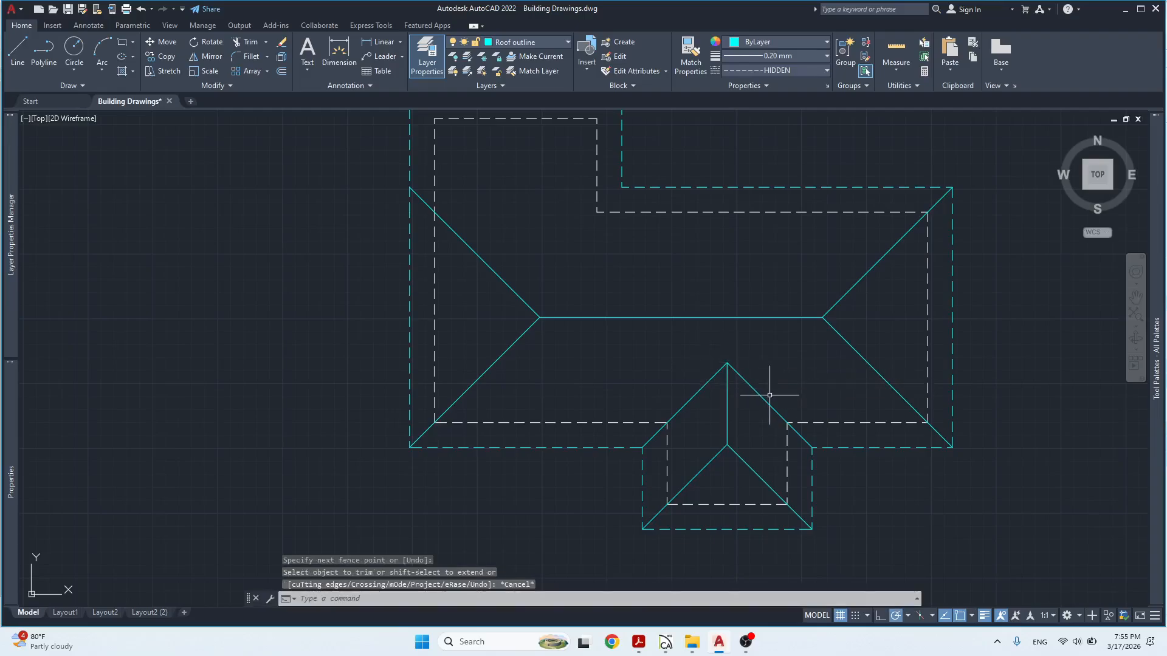
pyautogui.press('Escape')
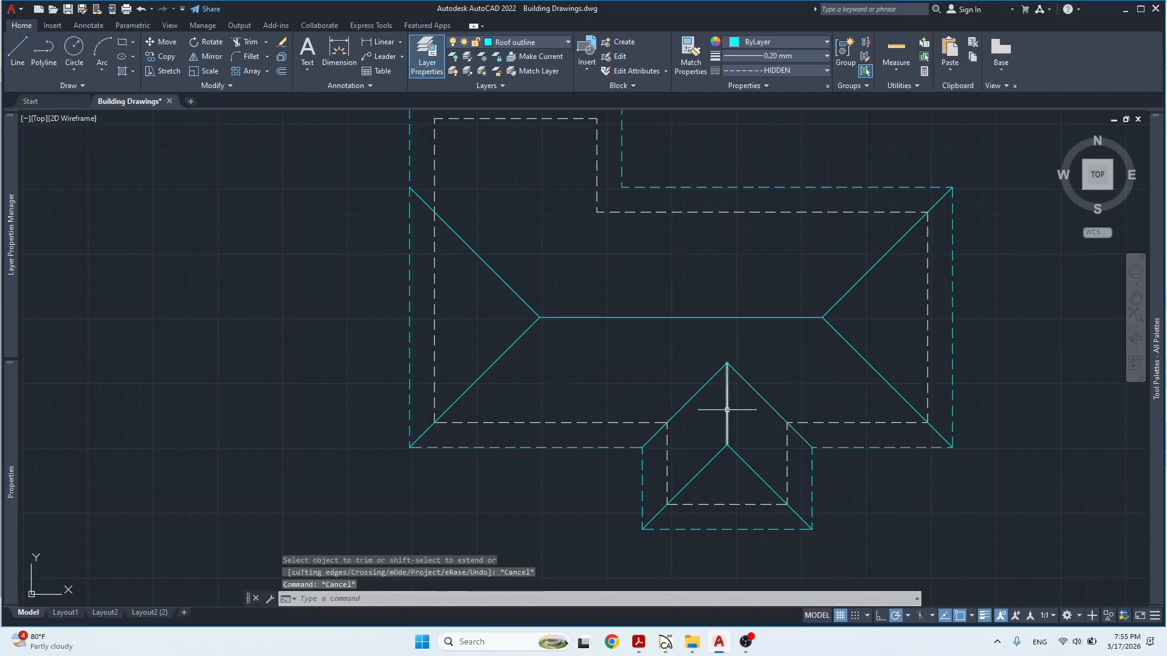
pyautogui.hotkey('alt', 'Tab')
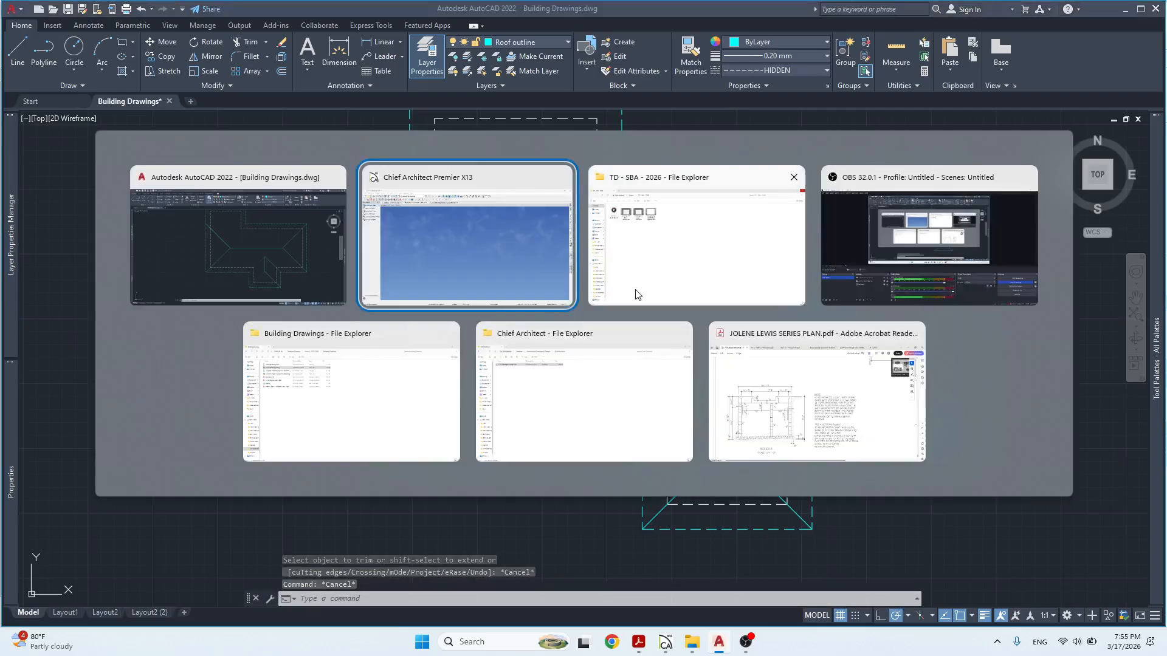
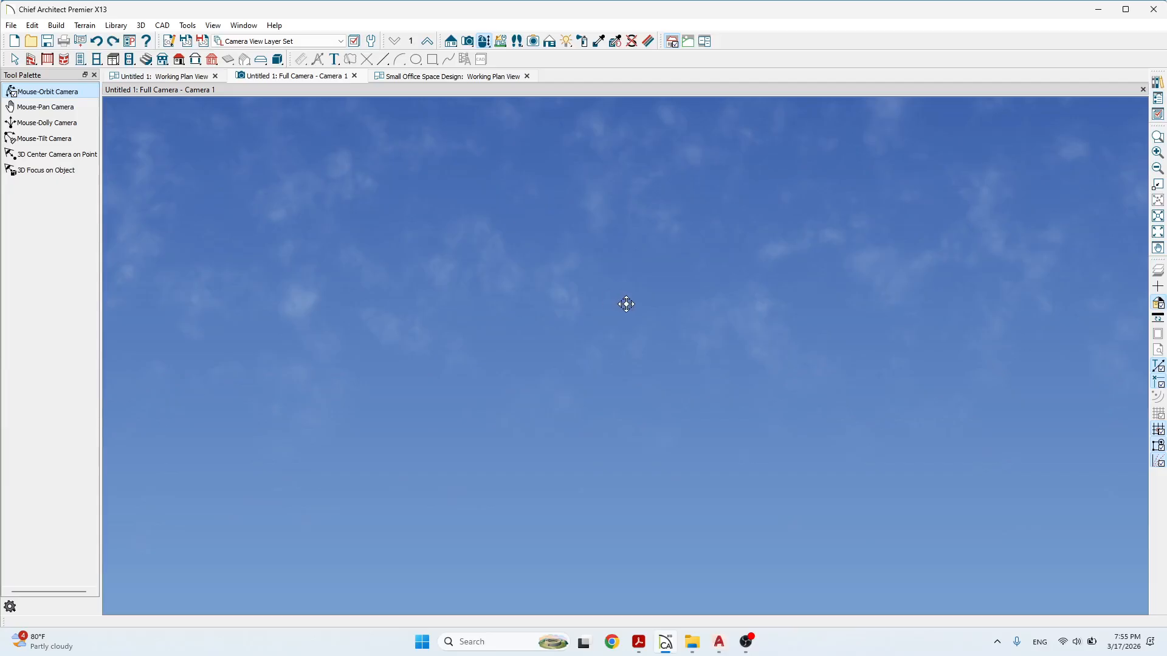
pyautogui.hotkey('alt', 'Tab')
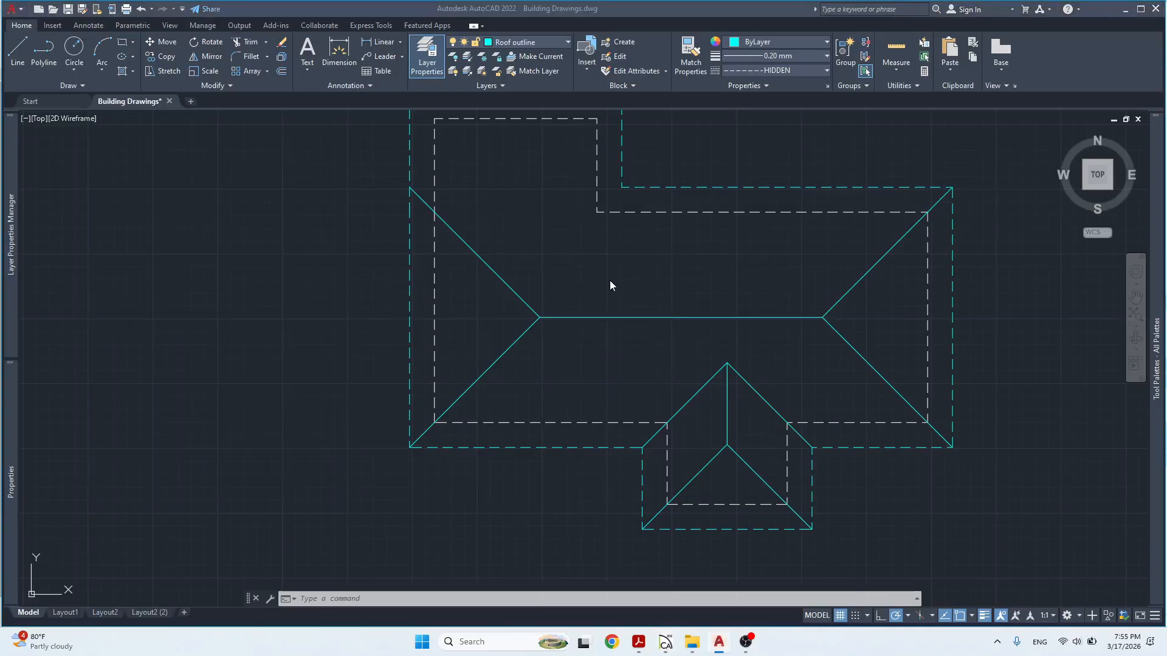
pyautogui.hotkey('alt', 'Tab')
pyautogui.click(478, 263)
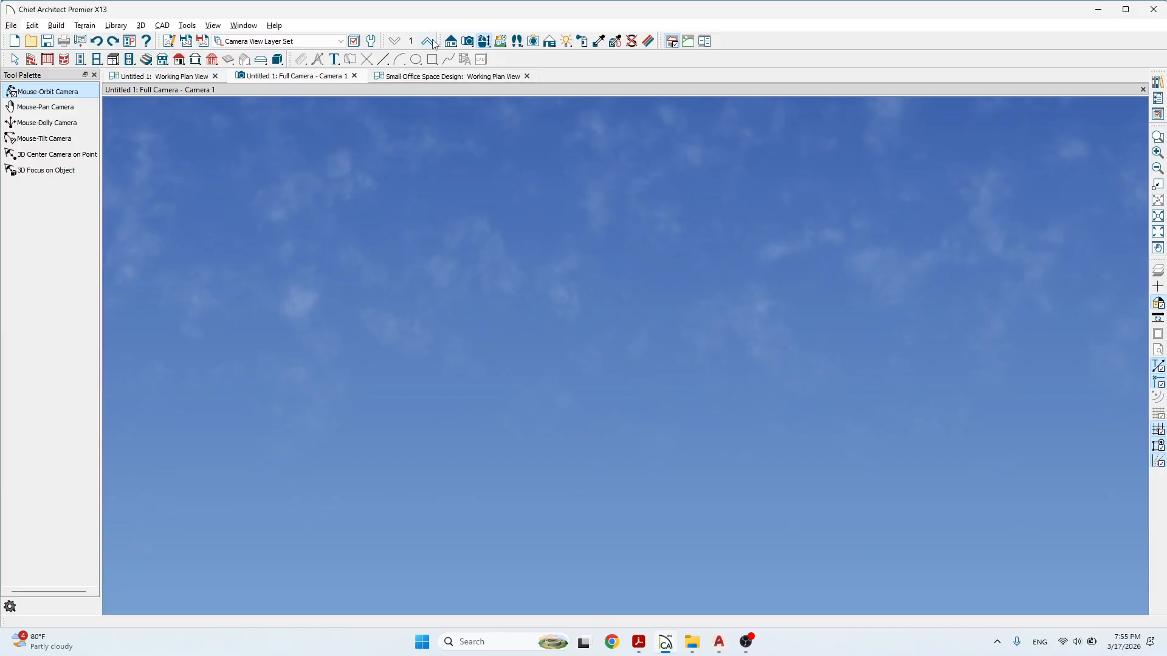
pyautogui.click(527, 76)
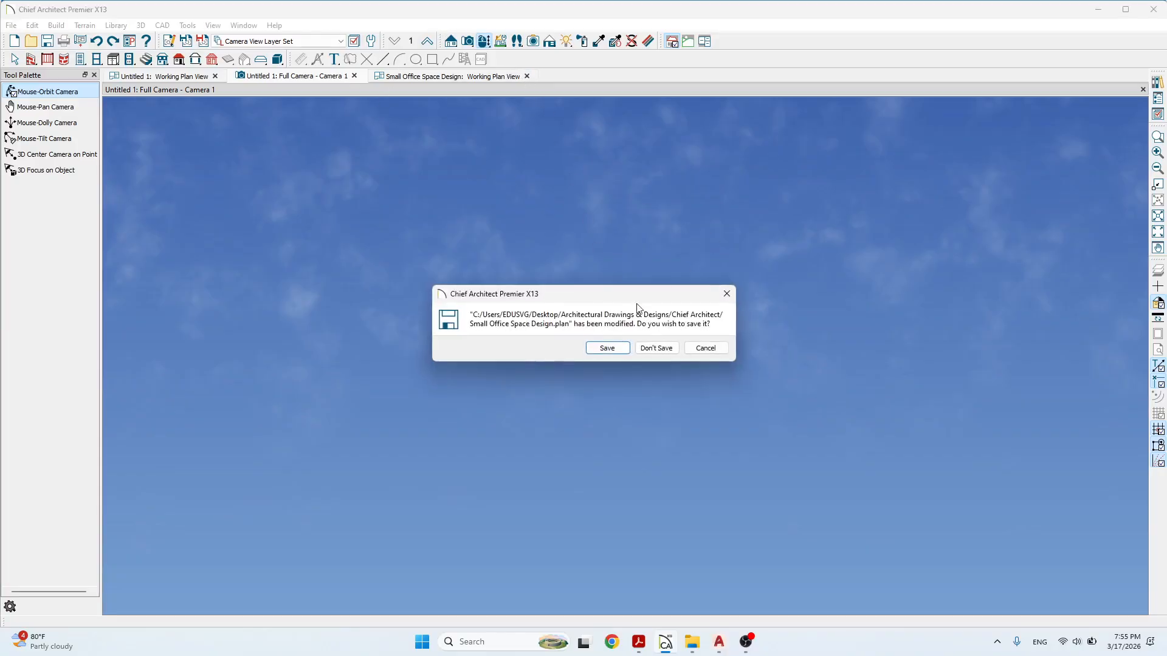
pyautogui.click(705, 348)
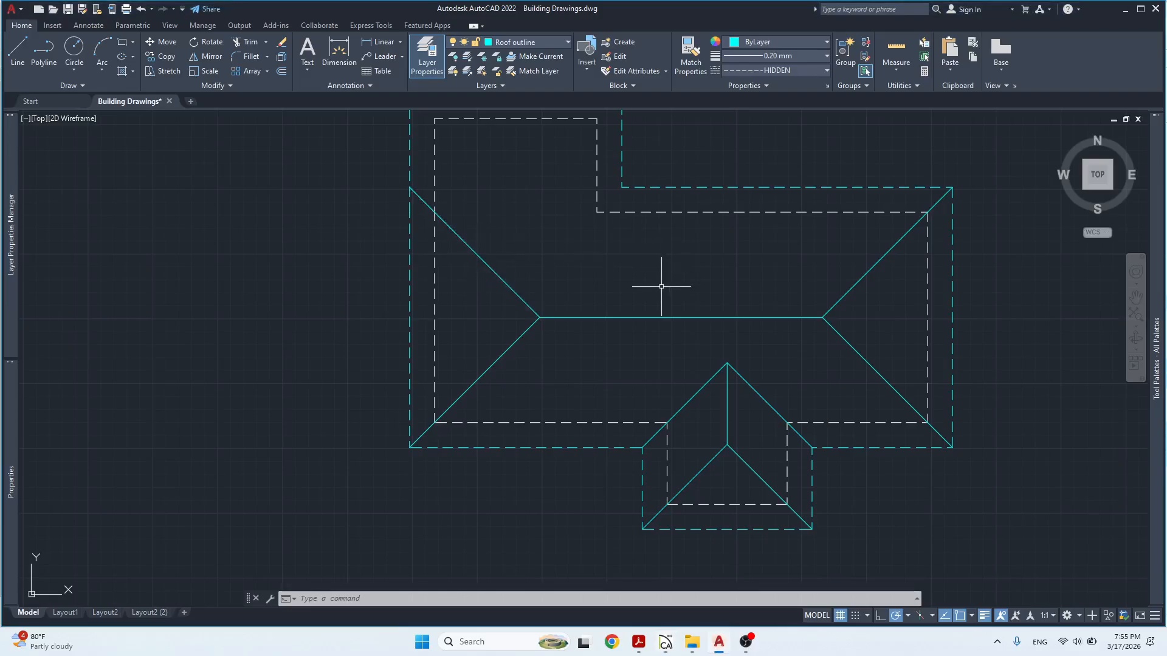
# Examine the lower projection's ridge and the valley lines that join it to the main roof.
pyautogui.moveTo(765, 349); pyautogui.dragTo(680, 381, button='middle')
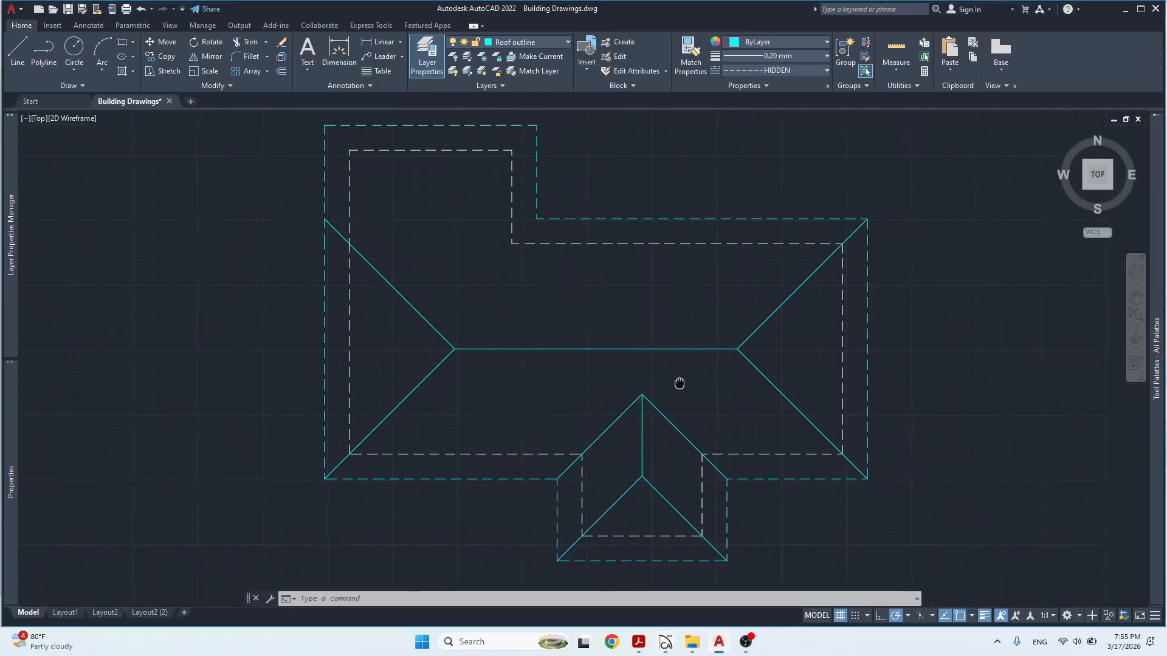
pyautogui.click(641, 451)
pyautogui.click(649, 451)
pyautogui.click(650, 452)
pyautogui.click(640, 455)
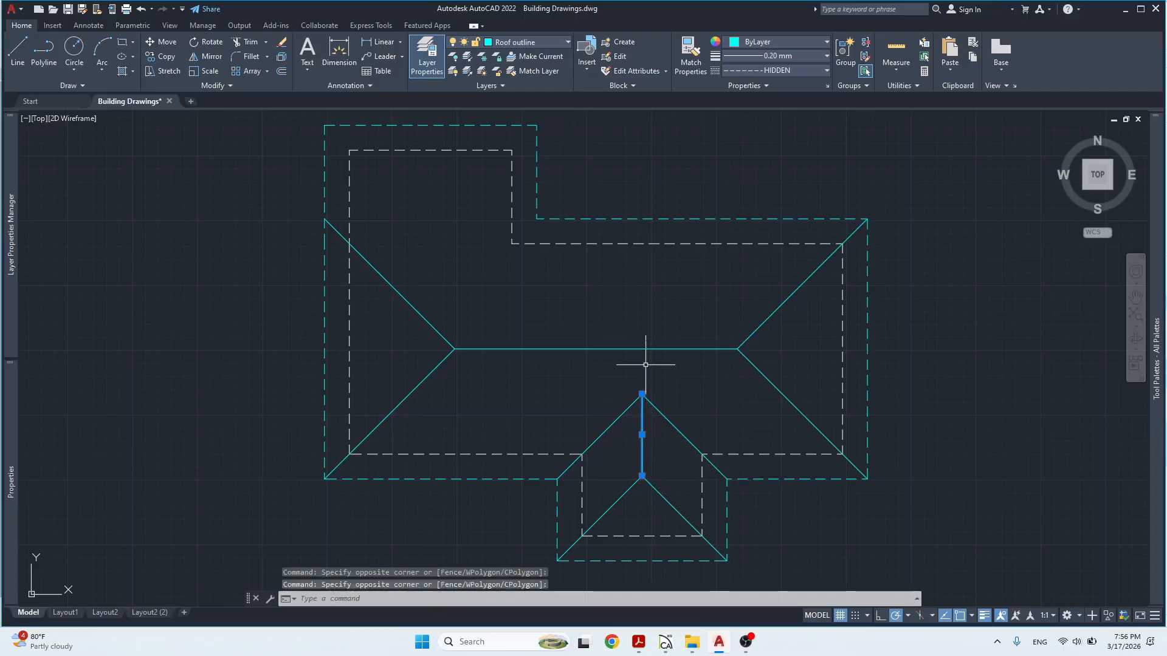
pyautogui.press('Escape')
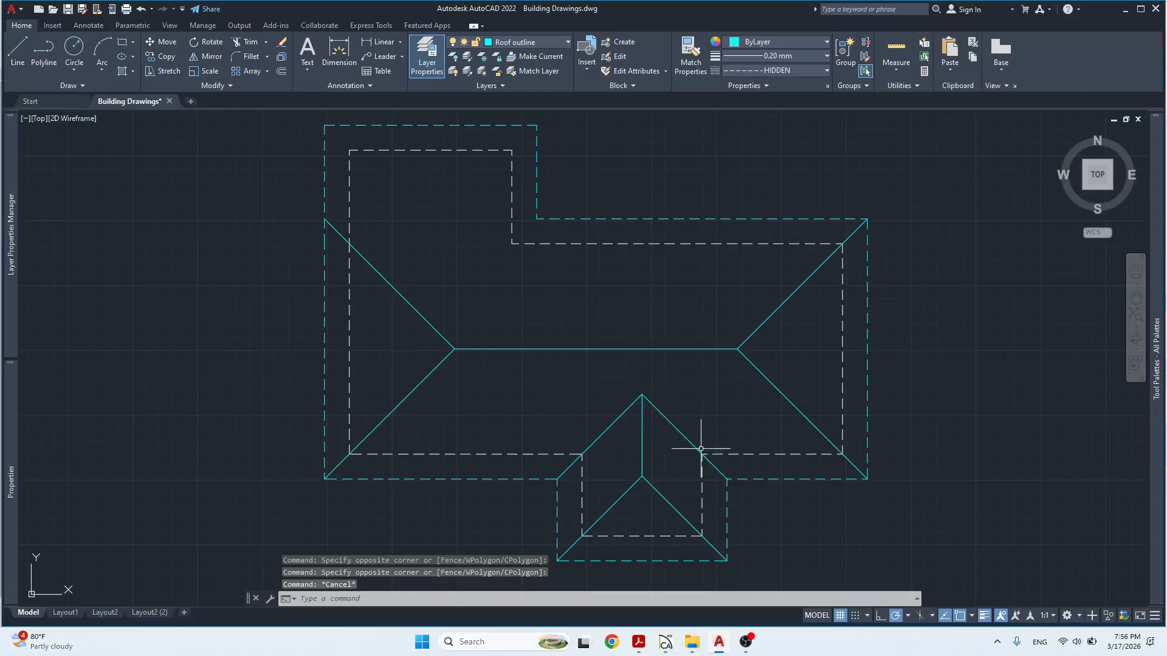
pyautogui.press('Escape')
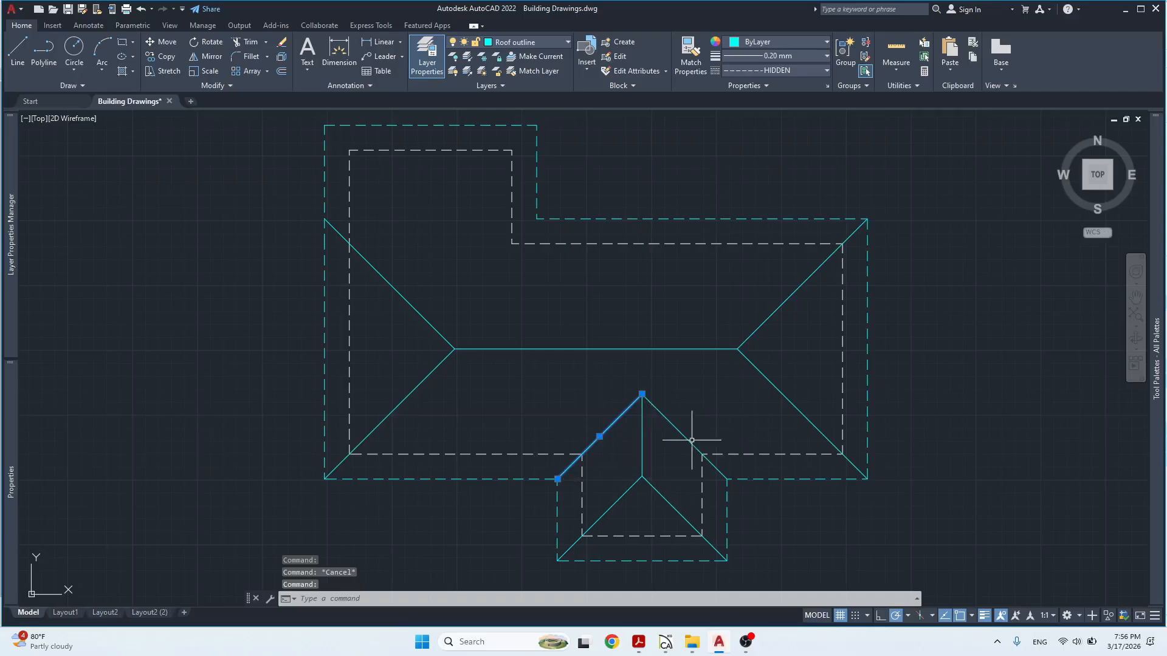
# Draw two diagonal hip lines inward from the outer corners of the northwest wing's roof outline so that they cross.
pyautogui.press('Escape')
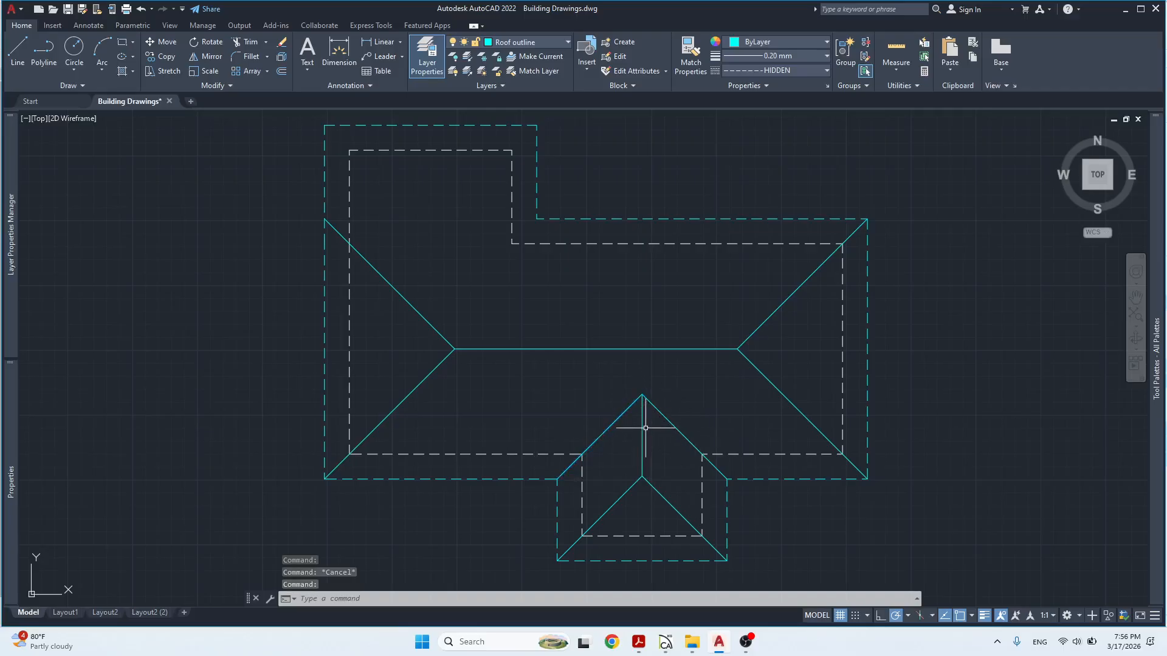
pyautogui.moveTo(513, 256); pyautogui.dragTo(600, 363, button='middle')
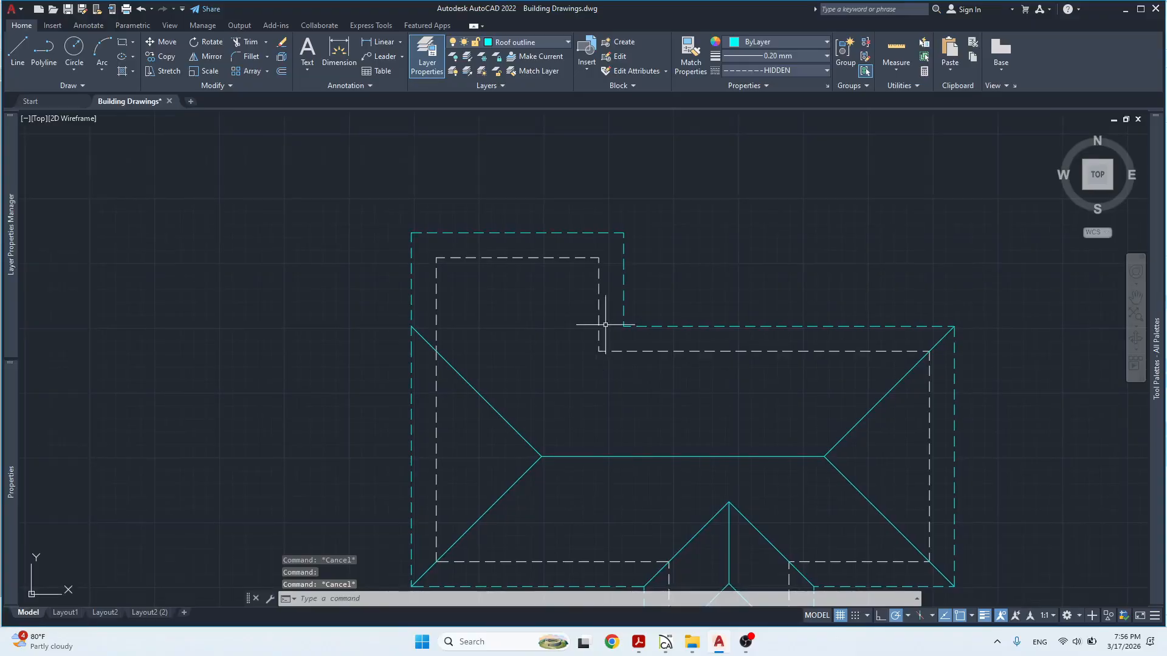
pyautogui.write('l')
pyautogui.press('Return')
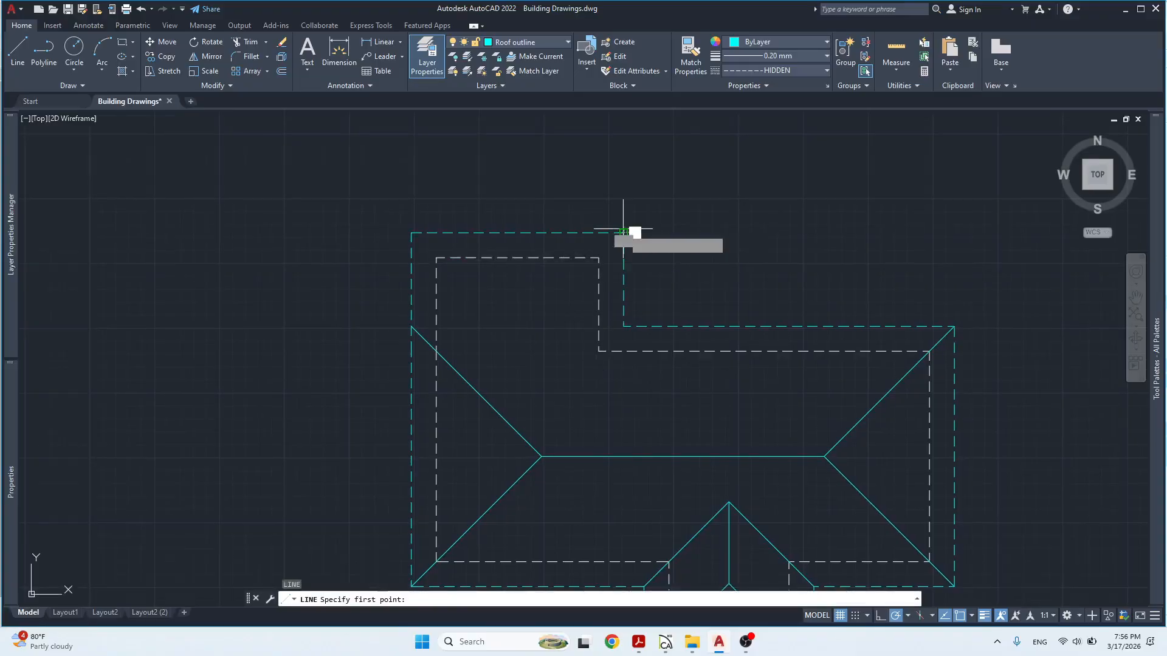
pyautogui.click(623, 233)
pyautogui.click(506, 351)
pyautogui.press('Return')
pyautogui.press('Return')
pyautogui.click(412, 233)
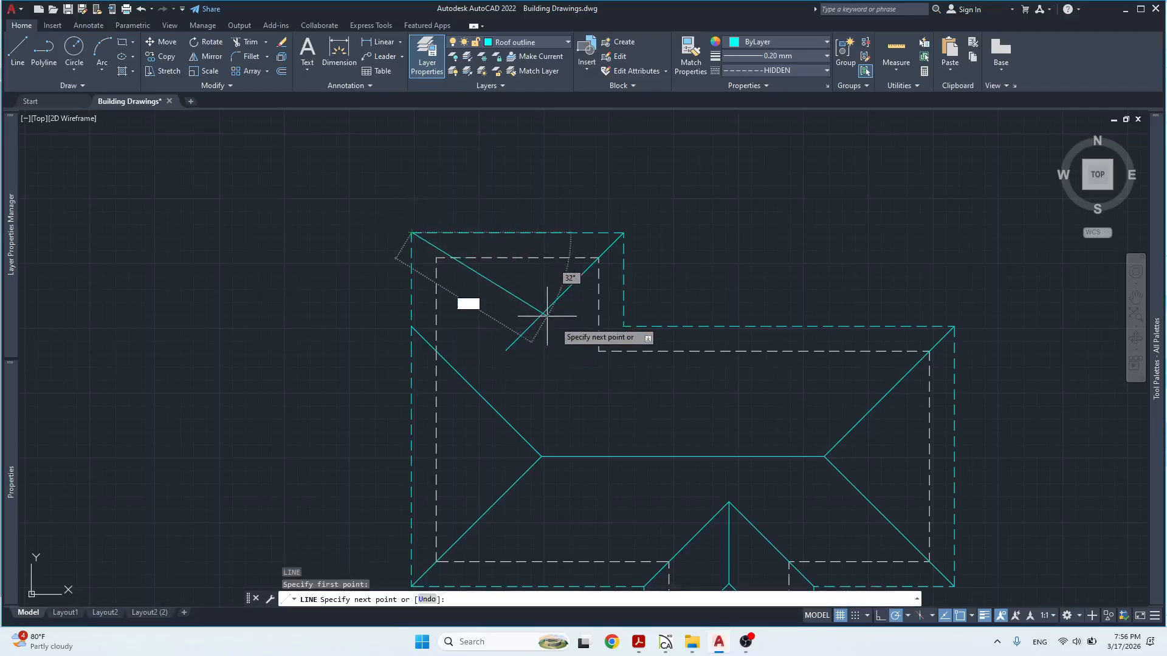
pyautogui.click(534, 355)
pyautogui.press('Return')
# Trim both northwest wing hip lines back to the point where they intersect.
pyautogui.write('tr')
pyautogui.press('Return')
pyautogui.click(530, 337)
pyautogui.click(525, 355)
pyautogui.click(516, 354)
pyautogui.click(500, 339)
pyautogui.scroll(-2, 513, 346)
pyautogui.moveTo(518, 346); pyautogui.dragTo(516, 284, button='middle')
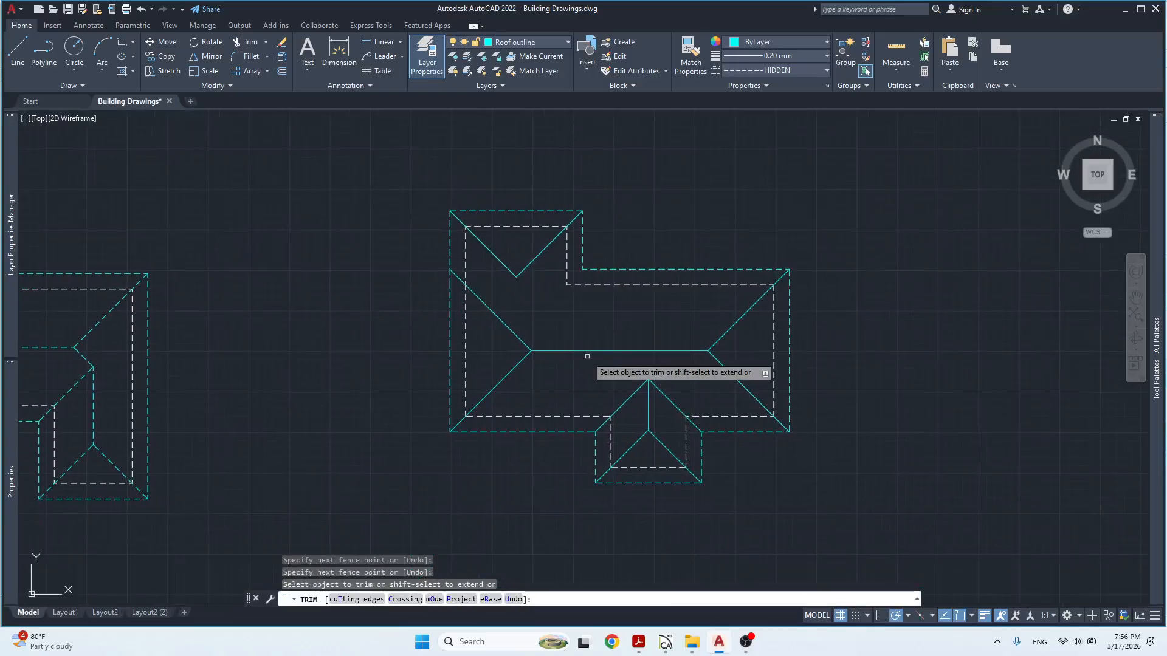
pyautogui.scroll(2, 533, 292)
pyautogui.press('Escape')
pyautogui.press('Escape')
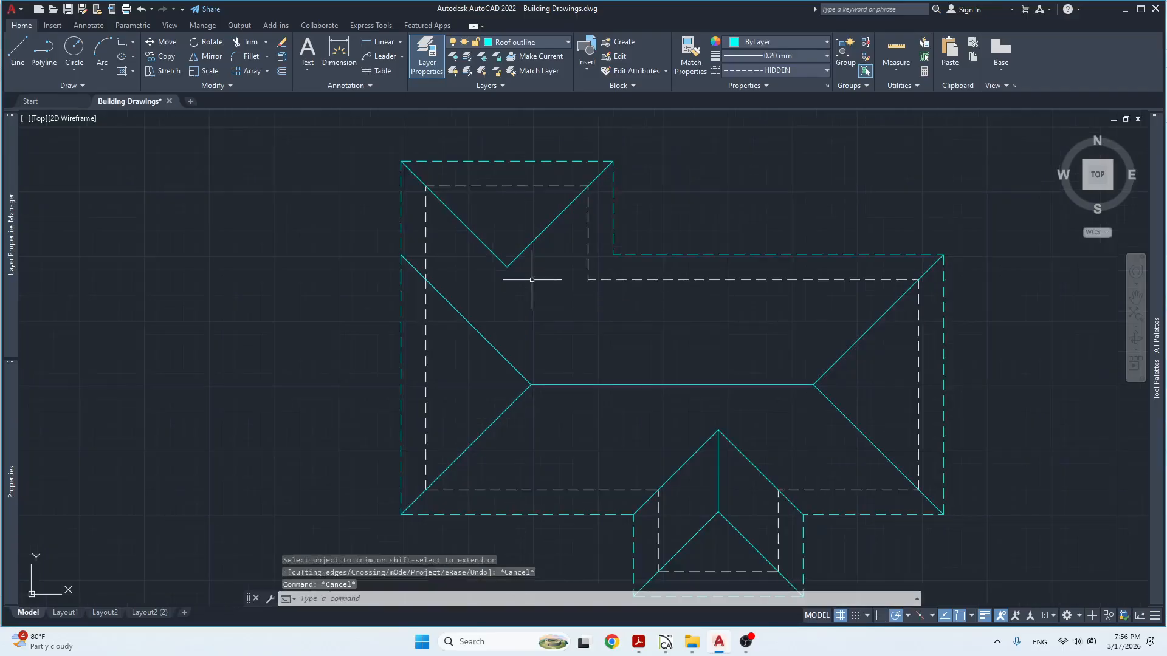
# Draw a vertical ridge line from the northwest wing's hip intersection down past the main roof's northwest hip line.
pyautogui.write('l')
pyautogui.press('Return')
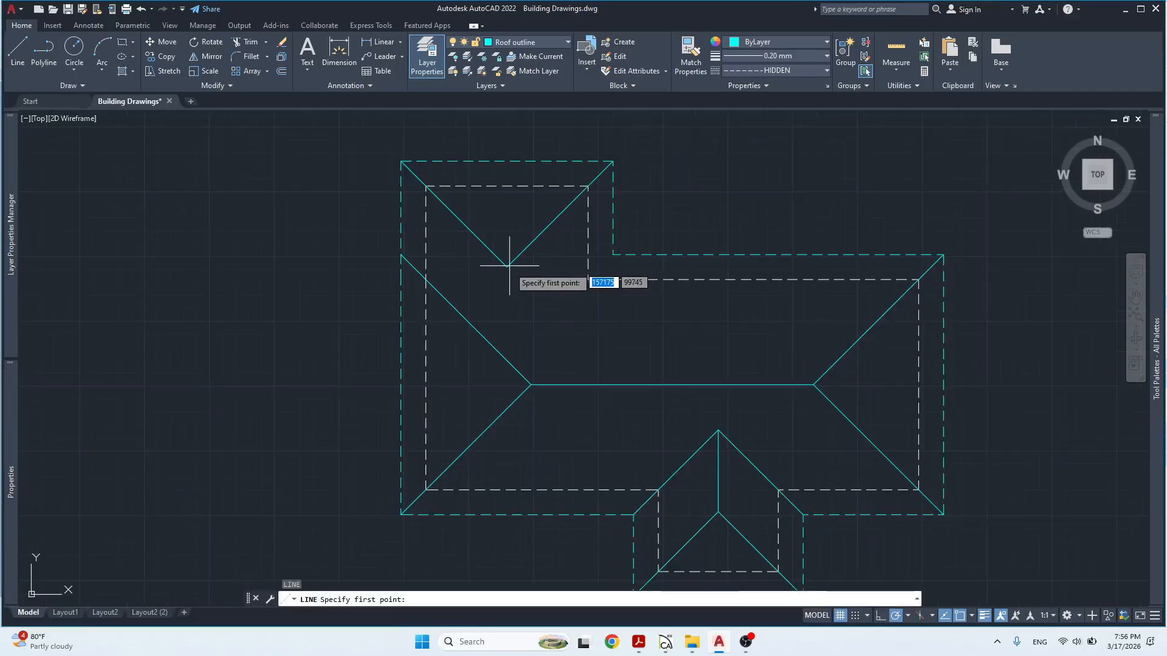
pyautogui.click(507, 268)
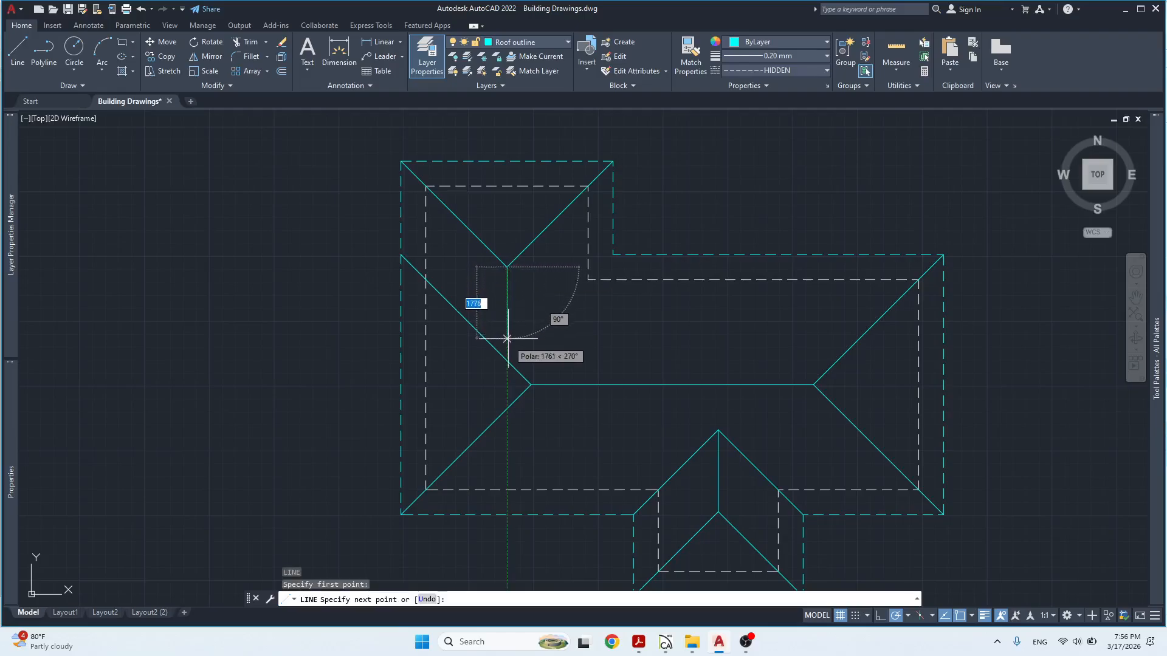
pyautogui.scroll(2, 507, 361)
pyautogui.click(507, 373)
pyautogui.press('Escape')
pyautogui.press('Escape')
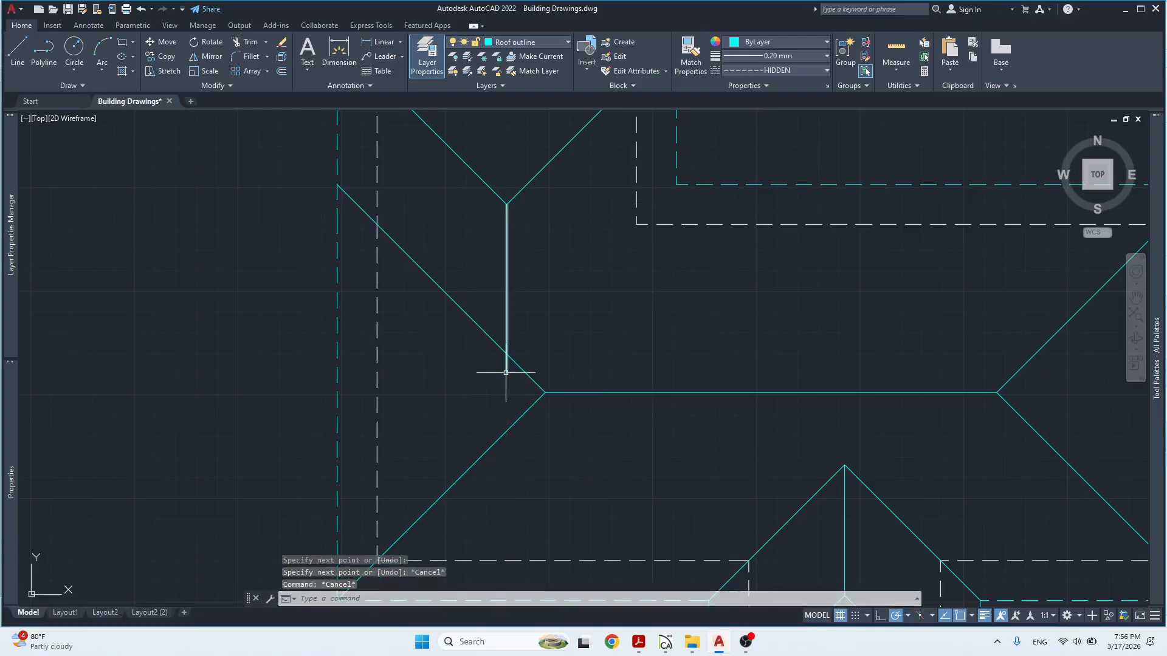
# Trim the wing ridge's overshoot at the main hip line, and trim away the hip segment between that ridge and the west eave.
pyautogui.write('tr')
pyautogui.press('Return')
pyautogui.click(506, 373)
pyautogui.scroll(-2, 506, 372)
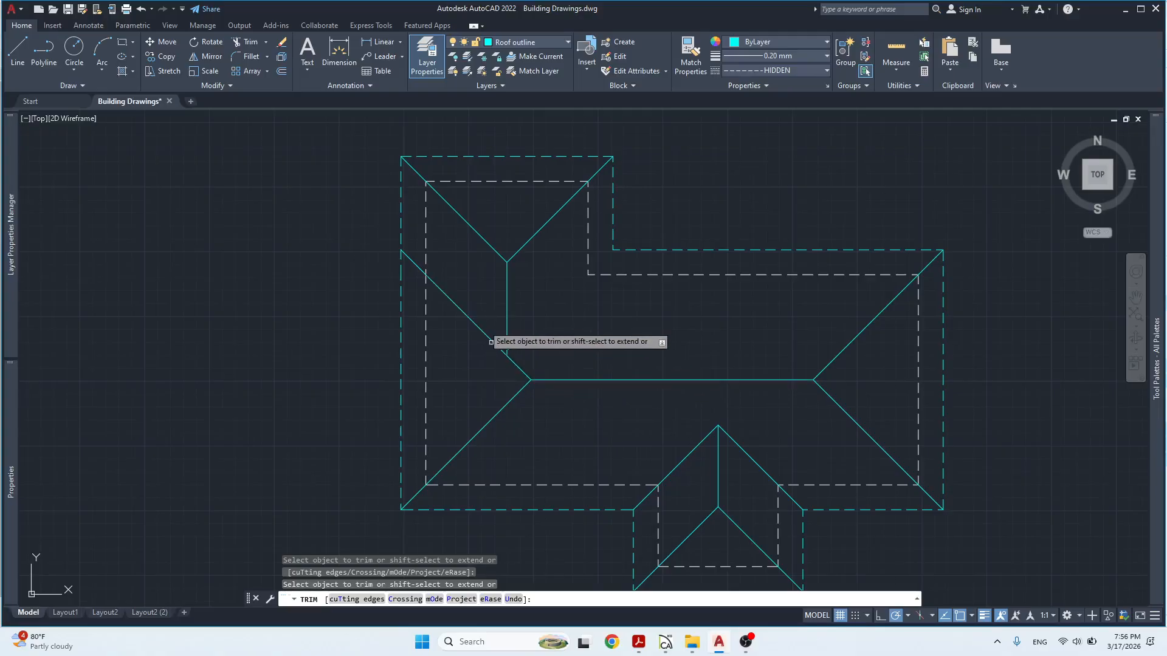
pyautogui.click(433, 282)
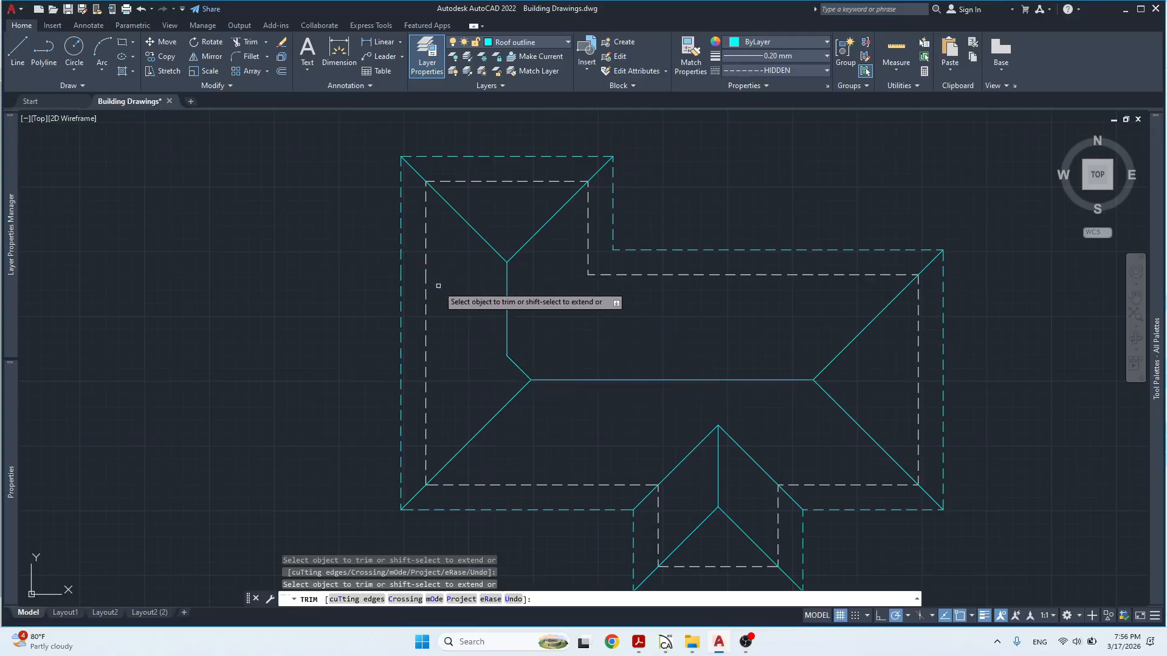
pyautogui.press('Escape')
pyautogui.press('Escape')
pyautogui.press('Escape')
# Examine the main ridge, the short diagonal segment joining it to the northwest wing ridge, and the wing ridge itself.
pyautogui.moveTo(583, 372); pyautogui.dragTo(568, 381)
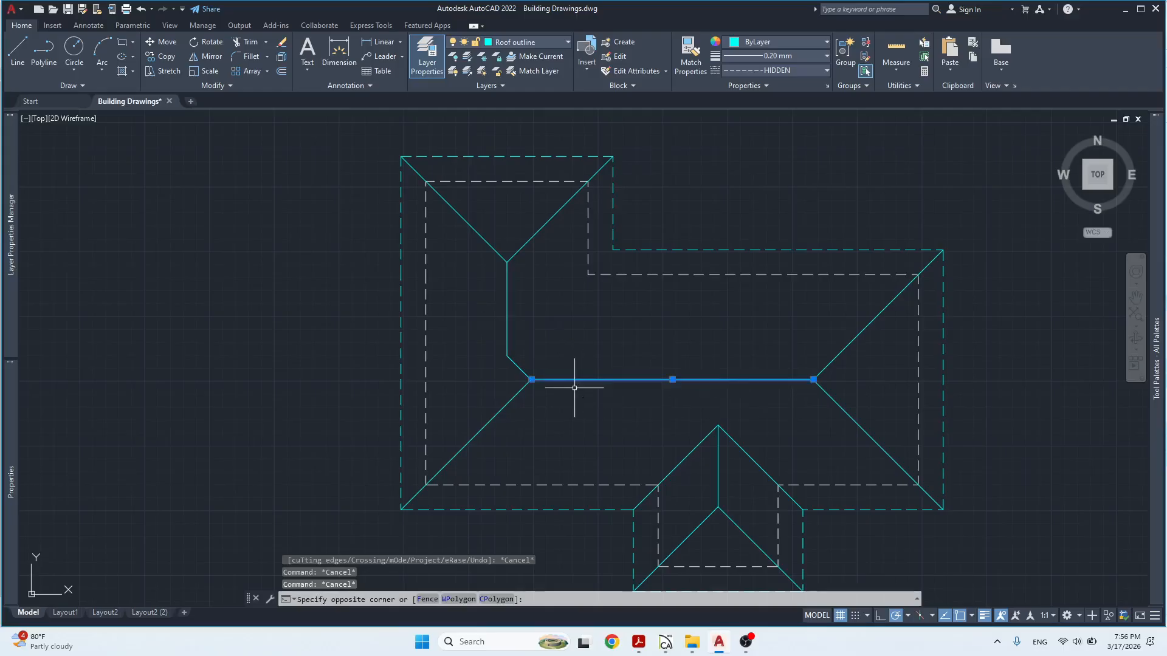
pyautogui.press('Escape')
pyautogui.click(523, 371)
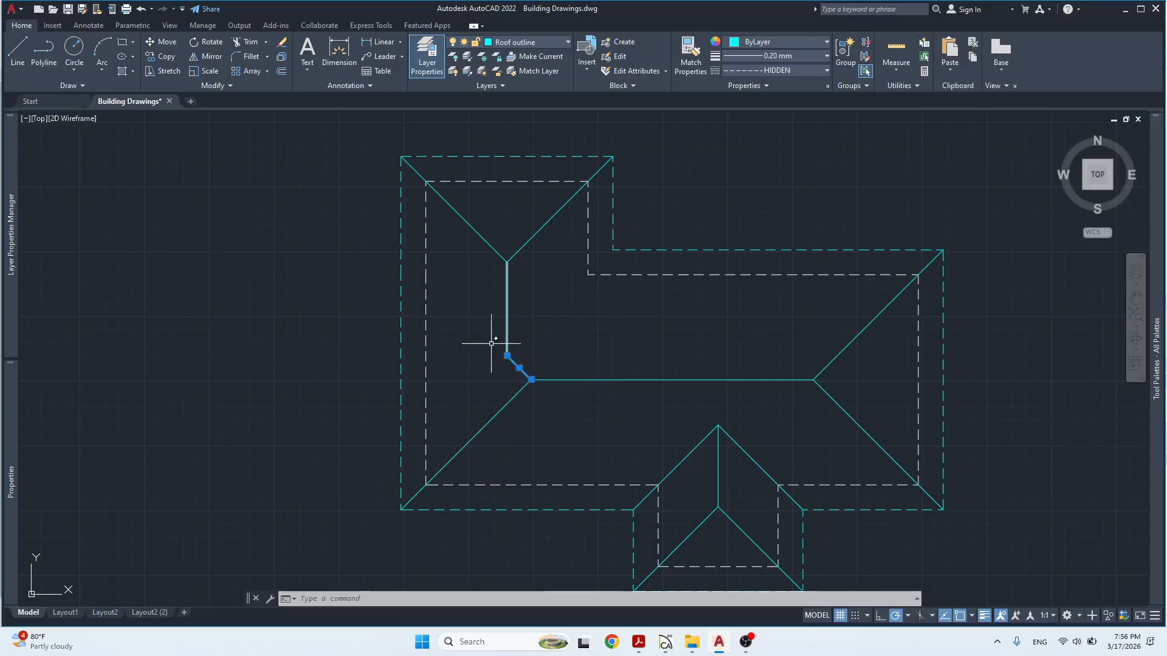
pyautogui.press('Escape')
pyautogui.press('Escape')
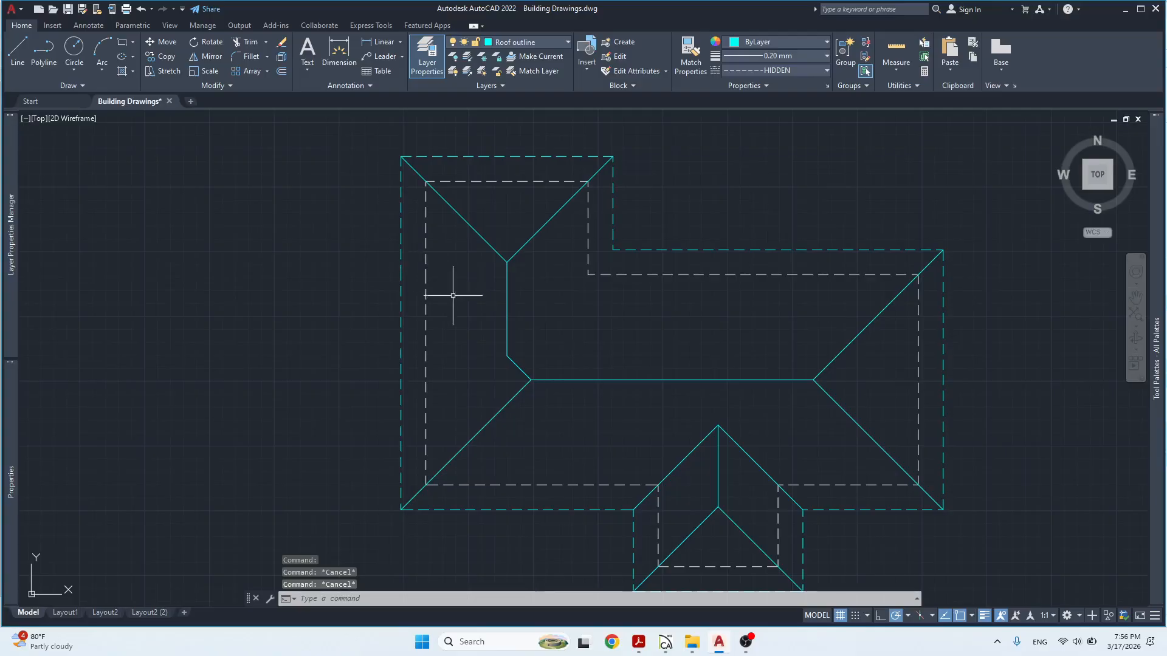
pyautogui.click(621, 365)
pyautogui.click(608, 400)
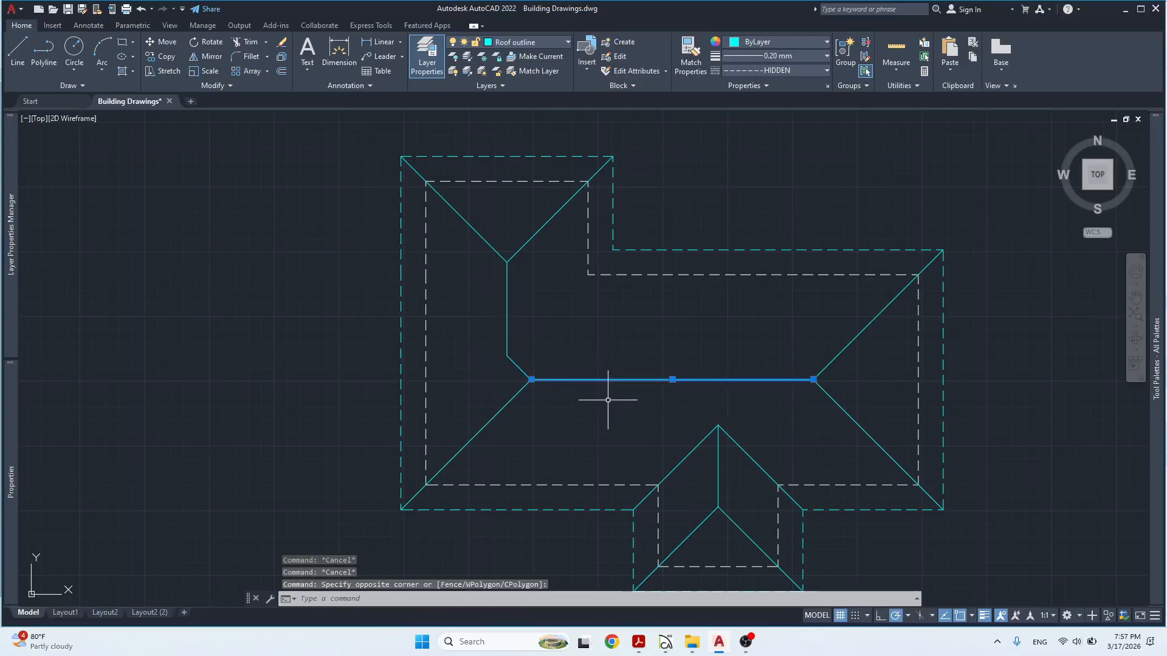
pyautogui.press('Escape')
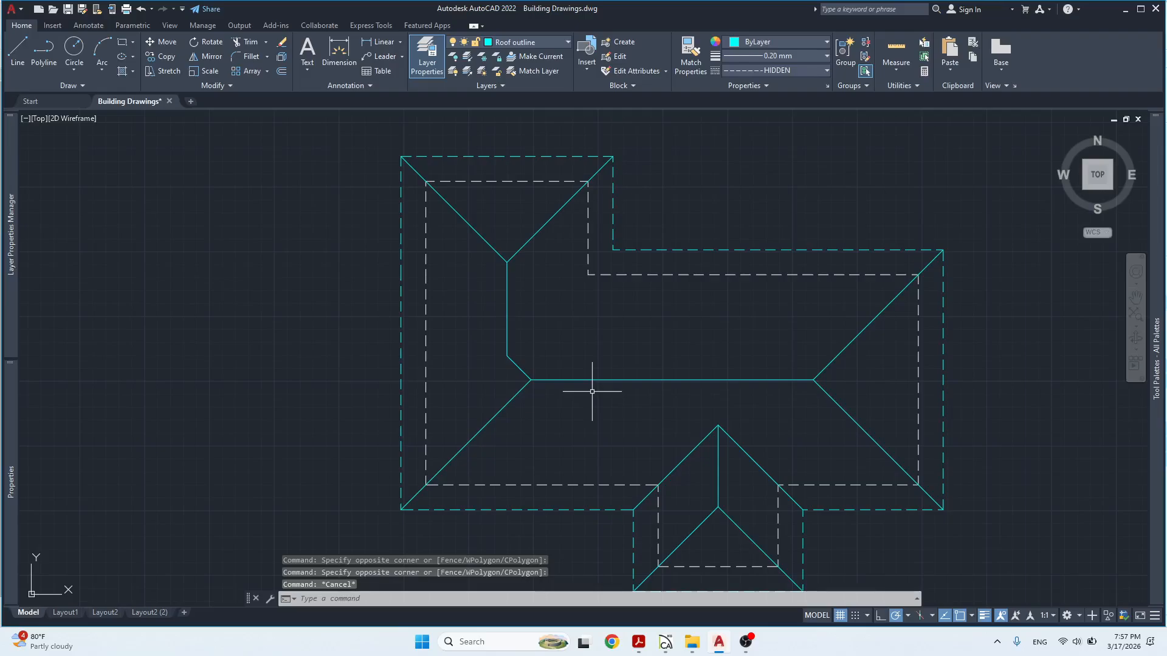
pyautogui.click(513, 364)
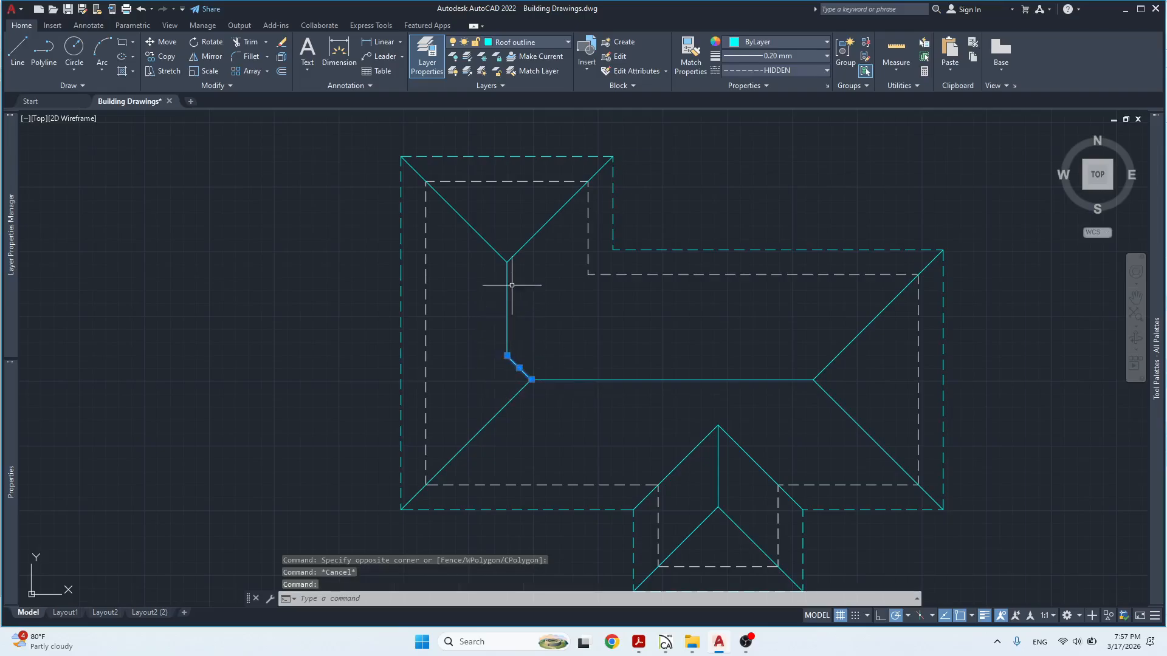
pyautogui.click(507, 266)
pyautogui.press('Escape')
pyautogui.press('Escape')
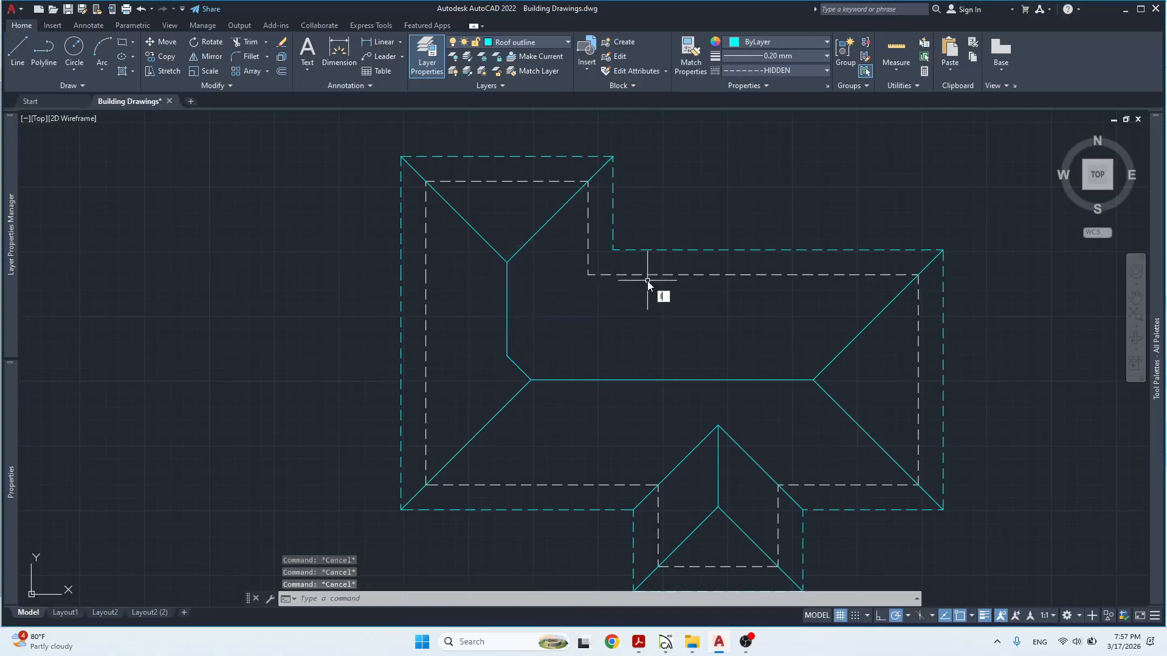
# Draw a valley line from the inner corner of the northwest wing's eaves to the lower end of the wing ridge.
pyautogui.press('l')
pyautogui.press('Return')
pyautogui.click(612, 250)
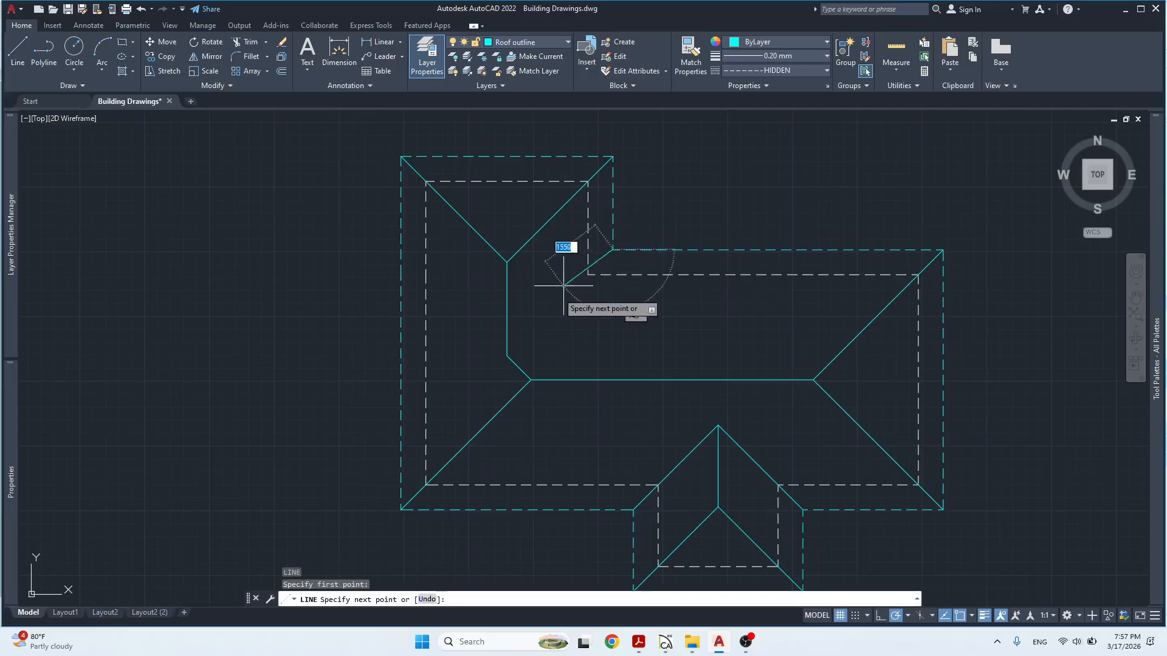
pyautogui.click(508, 356)
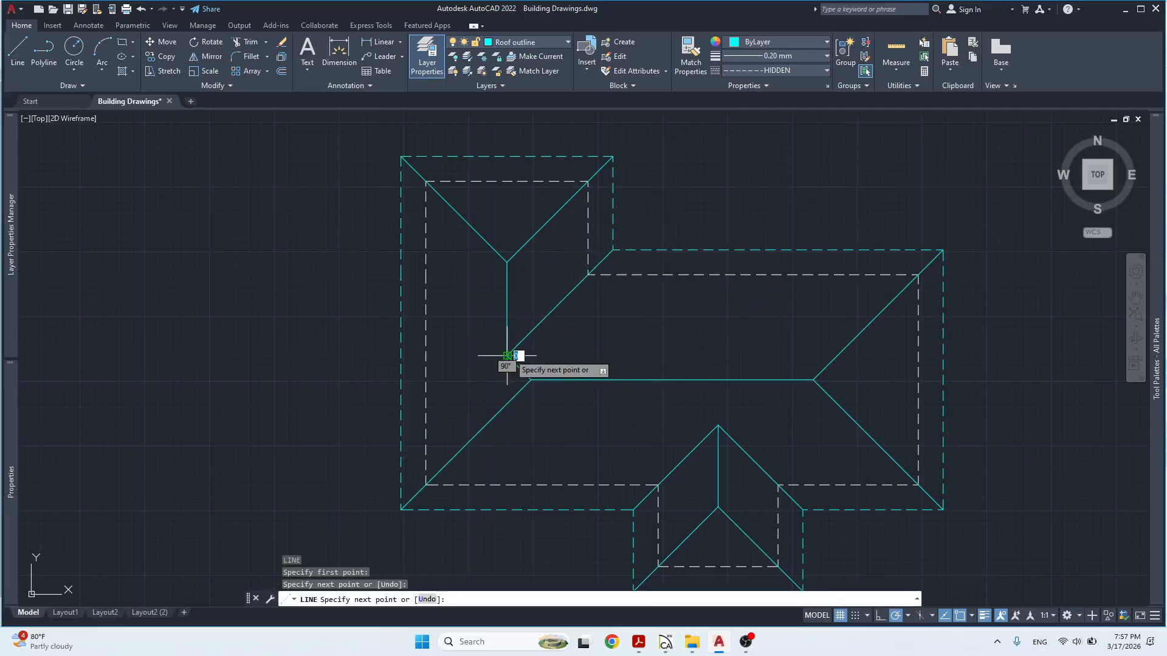
pyautogui.press('Return')
# Examine the northwest valley line, the two hips of the northwest wing and the southwest hip of the main roof.
pyautogui.click(574, 314)
pyautogui.click(540, 293)
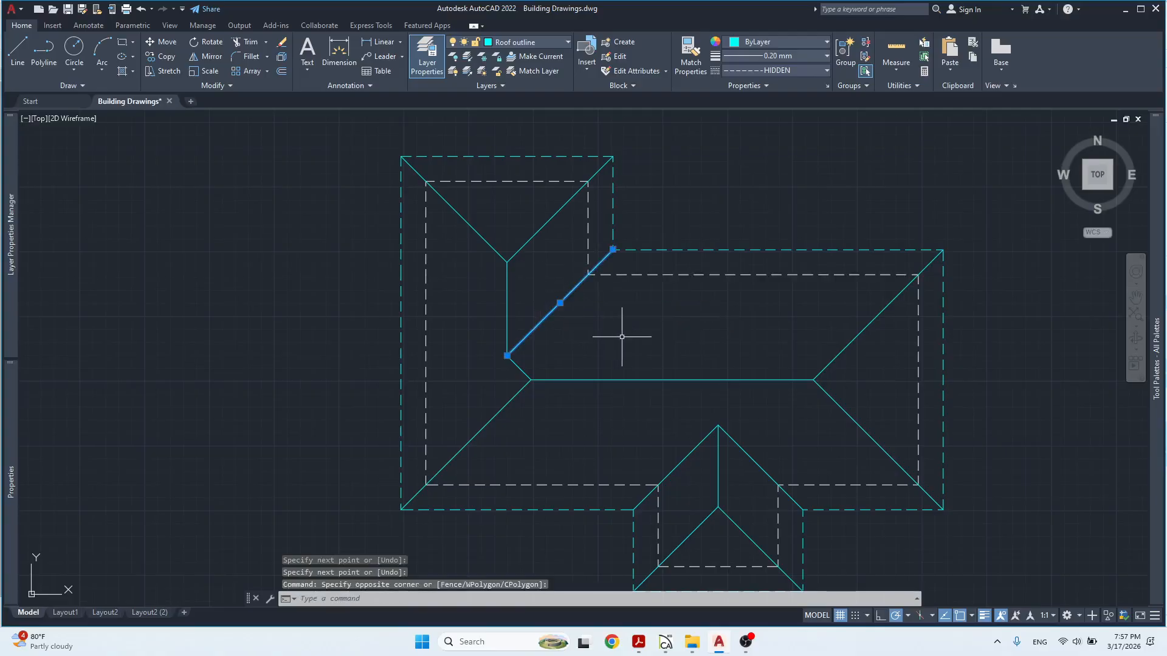
pyautogui.press('Escape')
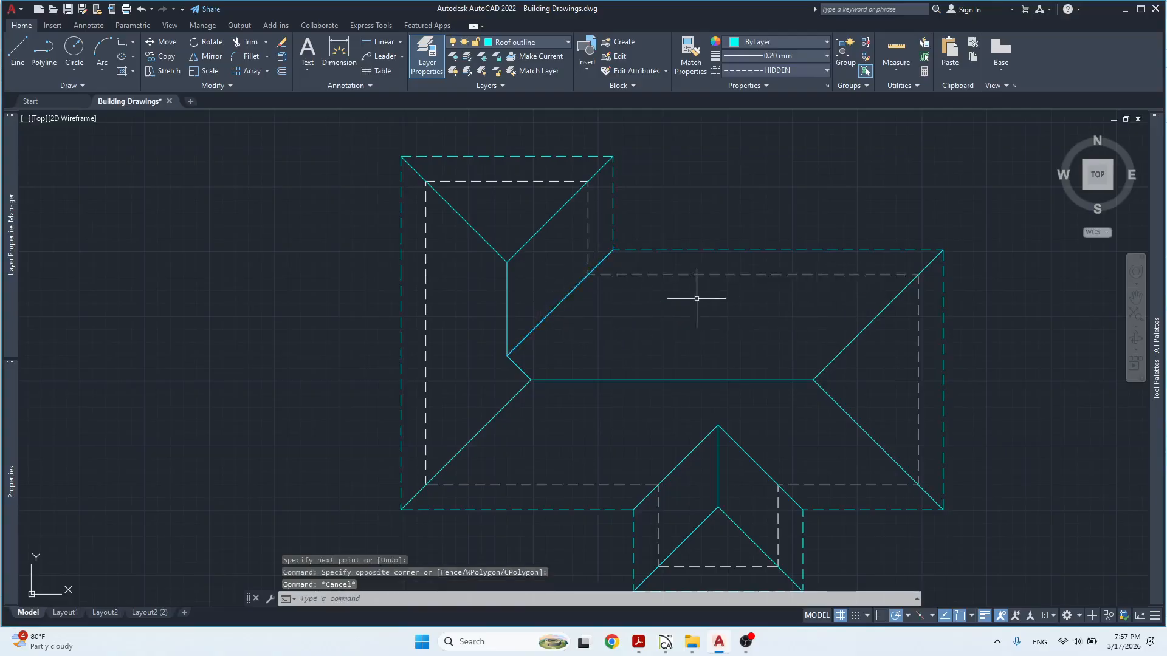
pyautogui.click(574, 286)
pyautogui.press('Escape')
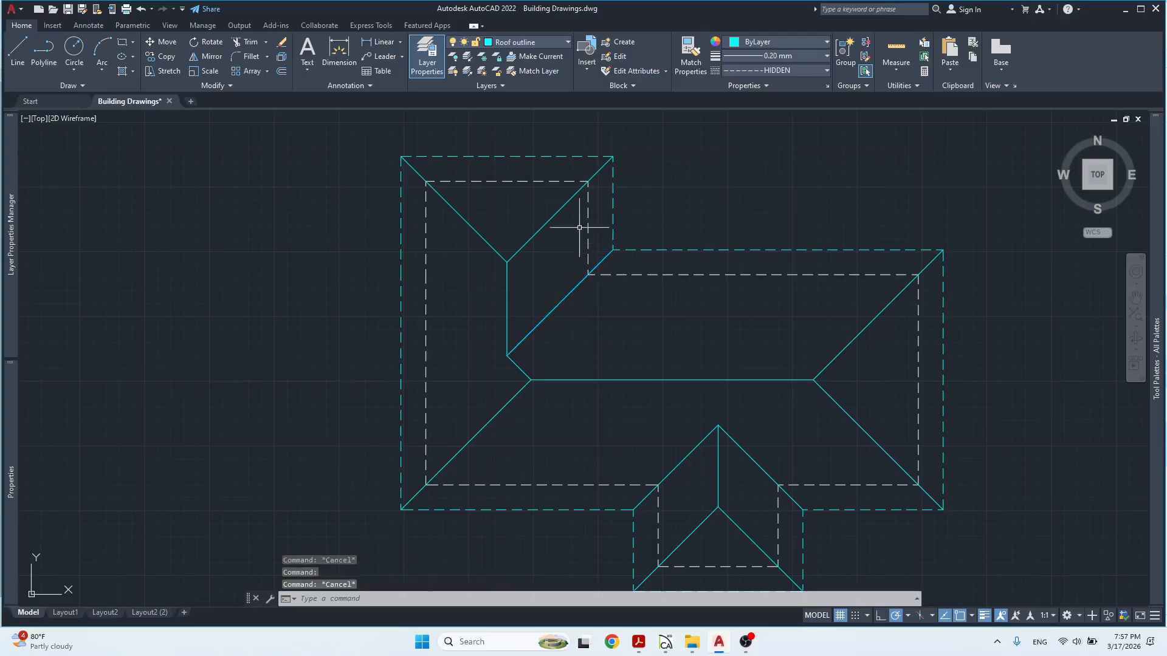
pyautogui.click(579, 200)
pyautogui.click(552, 202)
pyautogui.click(500, 206)
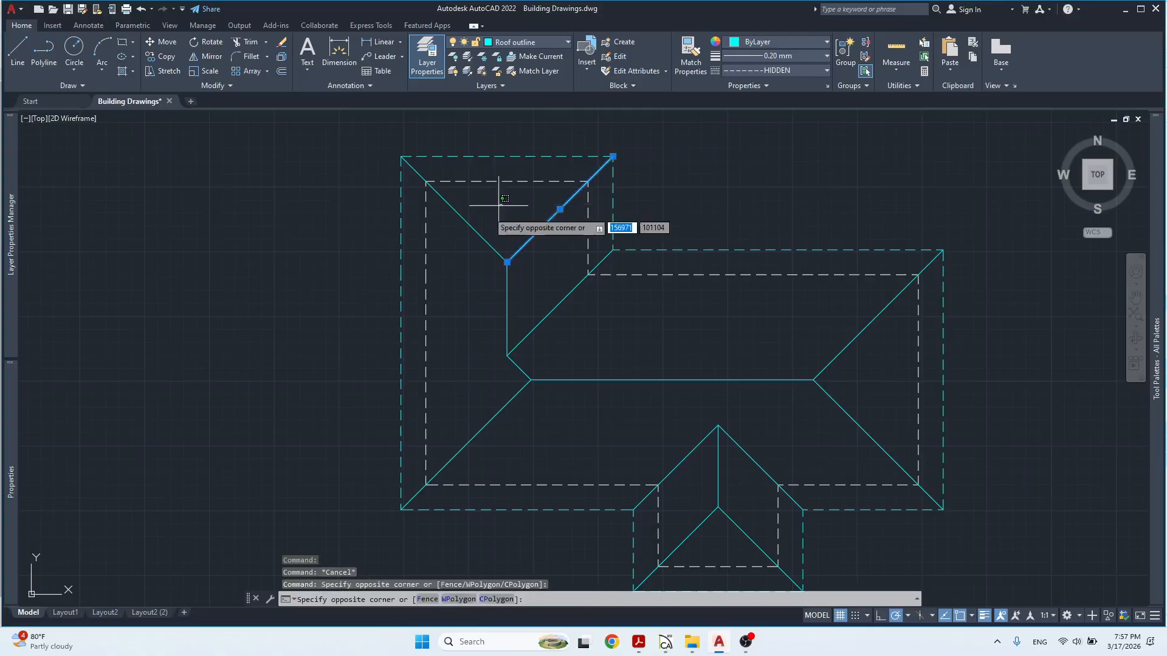
pyautogui.click(471, 229)
pyautogui.press('Escape')
pyautogui.click(469, 430)
pyautogui.click(489, 449)
pyautogui.press('Escape')
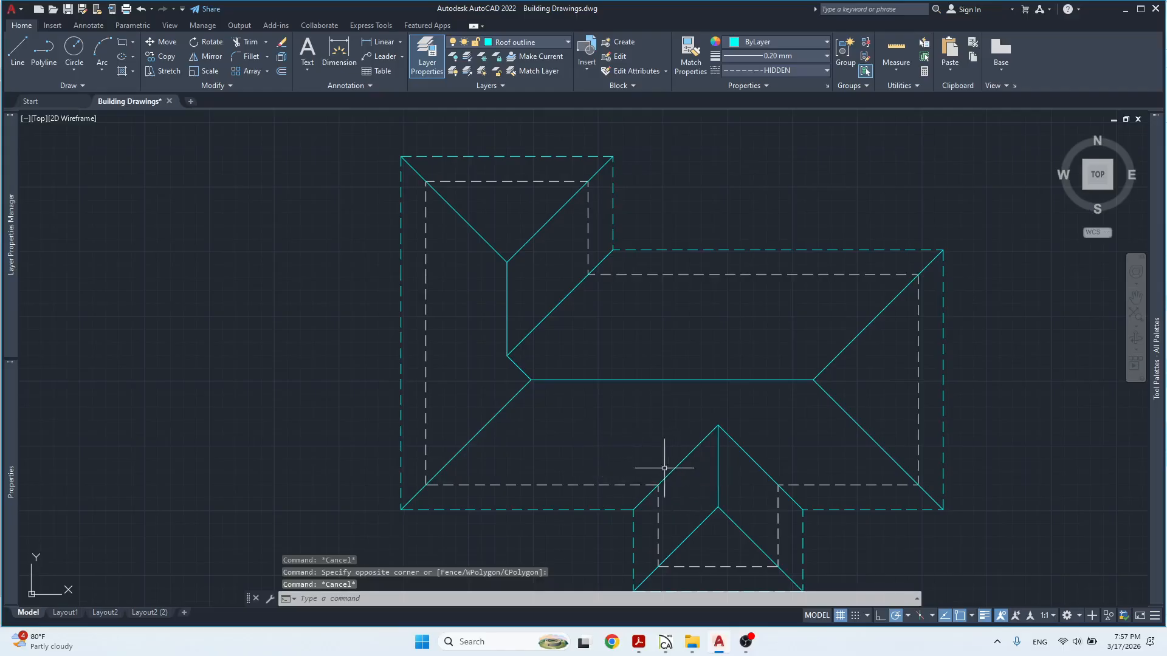
# Examine the two valley lines of the south projection and the two hips at the main roof's east end.
pyautogui.click(673, 482)
pyautogui.click(652, 489)
pyautogui.press('Escape')
pyautogui.click(757, 484)
pyautogui.click(766, 453)
pyautogui.click(763, 451)
pyautogui.click(749, 469)
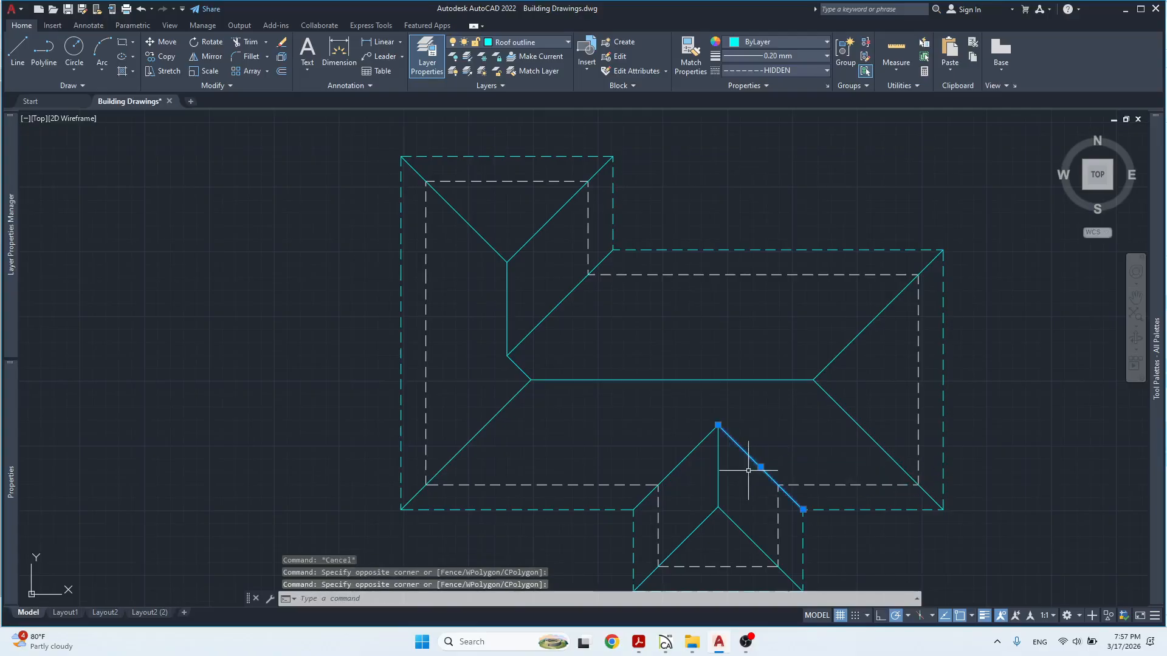
pyautogui.press('Escape')
pyautogui.click(862, 403)
pyautogui.click(838, 430)
pyautogui.press('Escape')
pyautogui.click(869, 367)
pyautogui.click(838, 335)
pyautogui.press('Escape')
# Turn off the Walls layer so that only the roof lines are displayed.
pyautogui.scroll(-2, 805, 357)
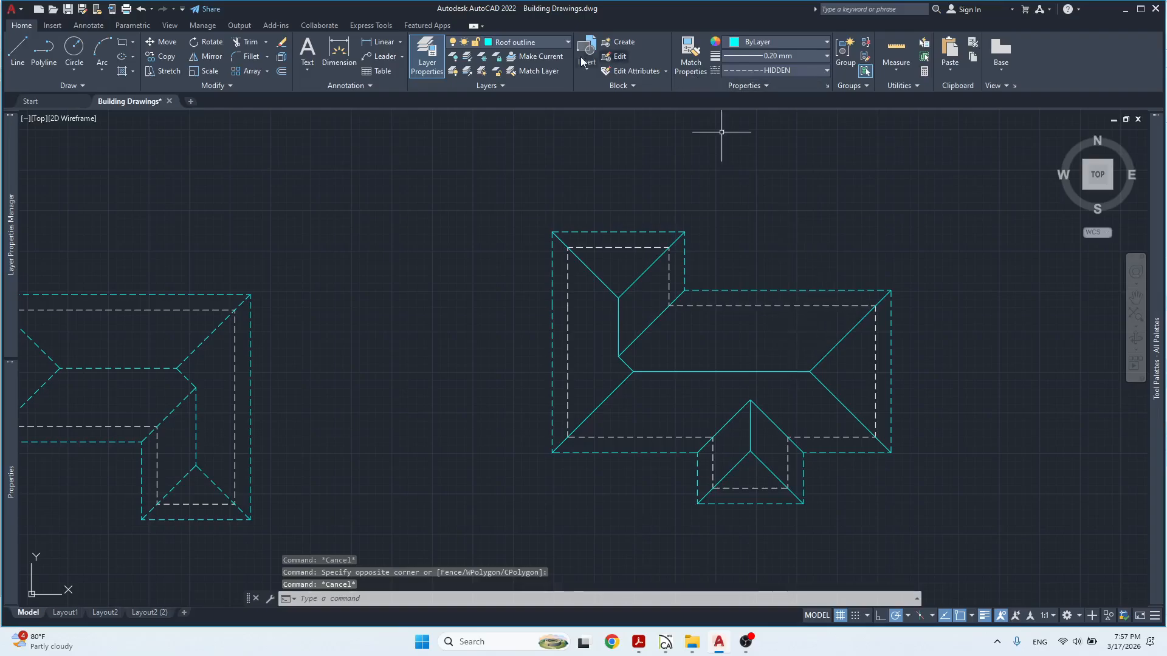
pyautogui.click(559, 41)
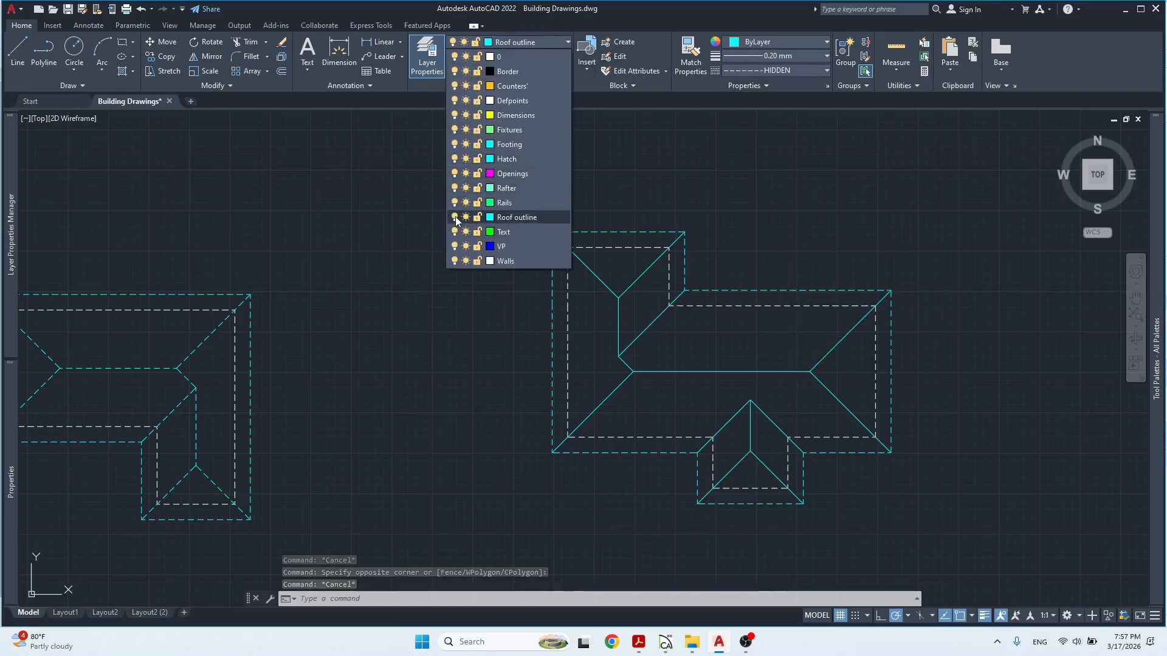
pyautogui.click(455, 261)
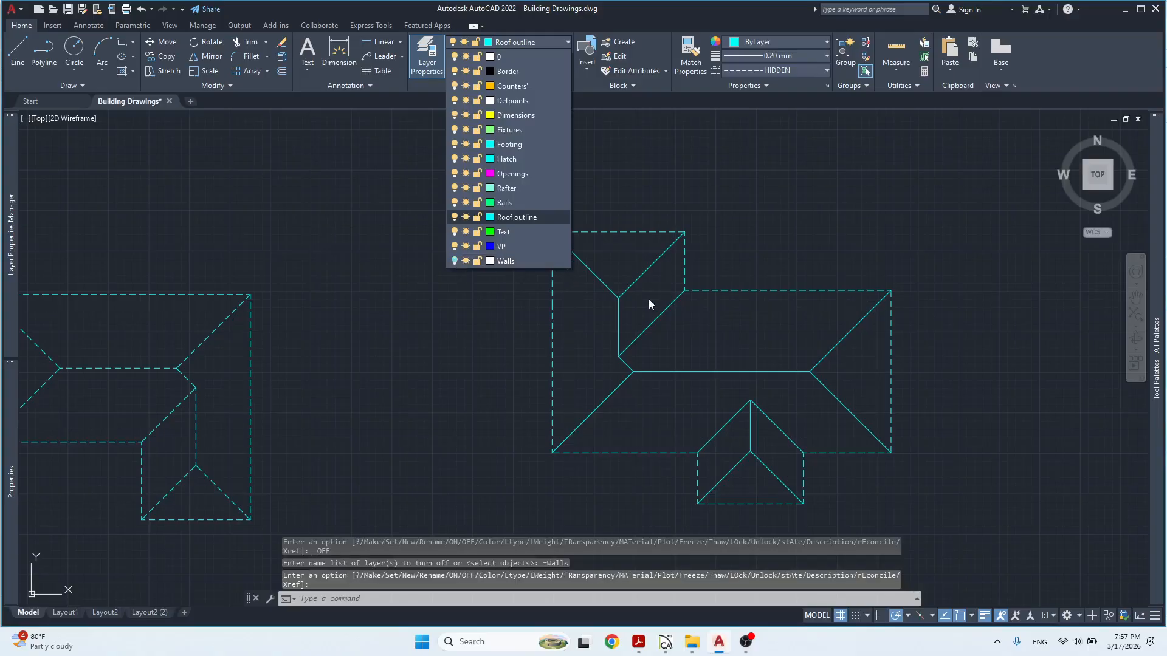
# Select all lines of the new roof plan and set their linetype scale to 1000.
pyautogui.click(945, 207)
pyautogui.click(478, 534)
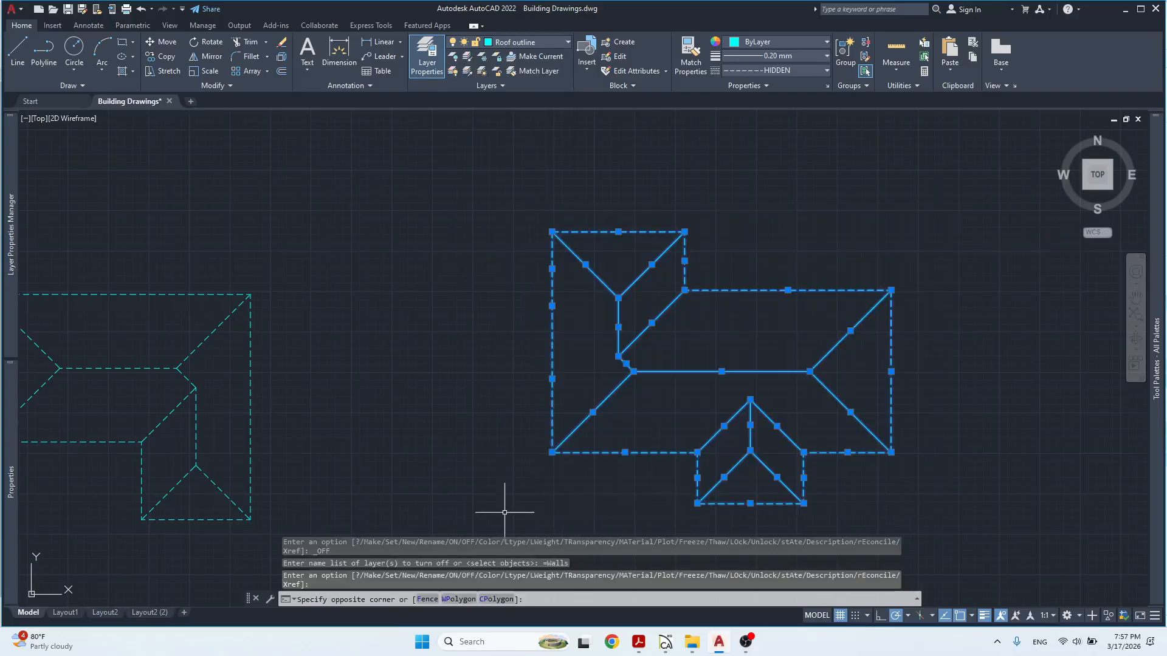
pyautogui.moveTo(9, 461)
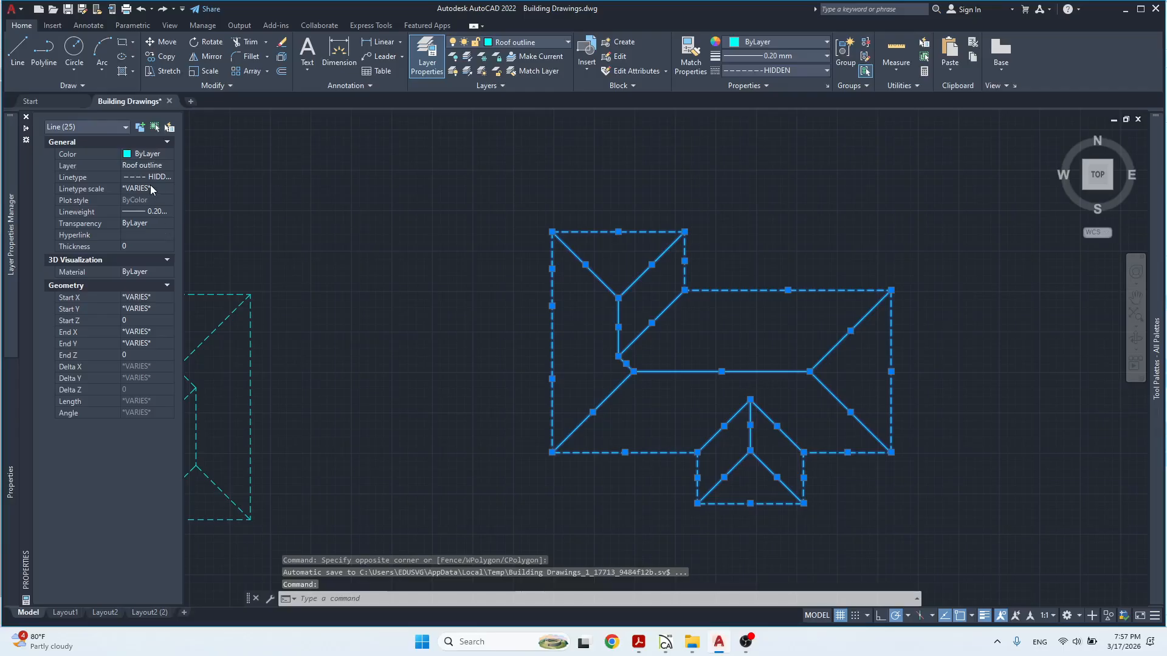
pyautogui.press('Return')
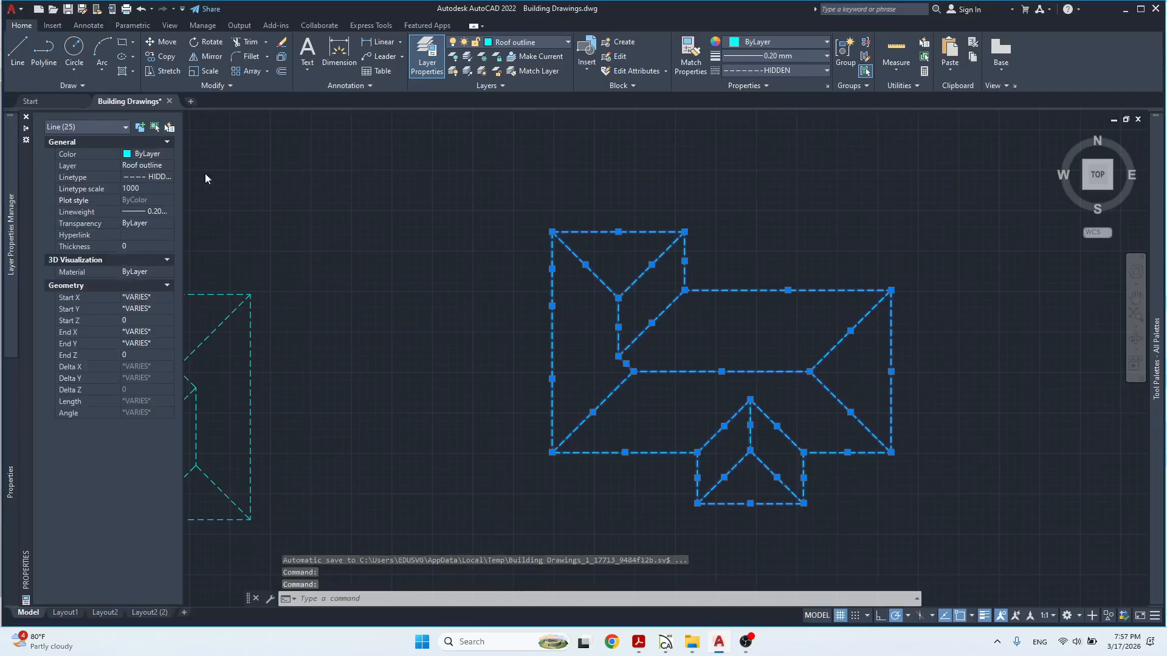
pyautogui.press('Escape')
pyautogui.press('Escape')
# Turn the Walls layer back on.
pyautogui.scroll(-2, 707, 329)
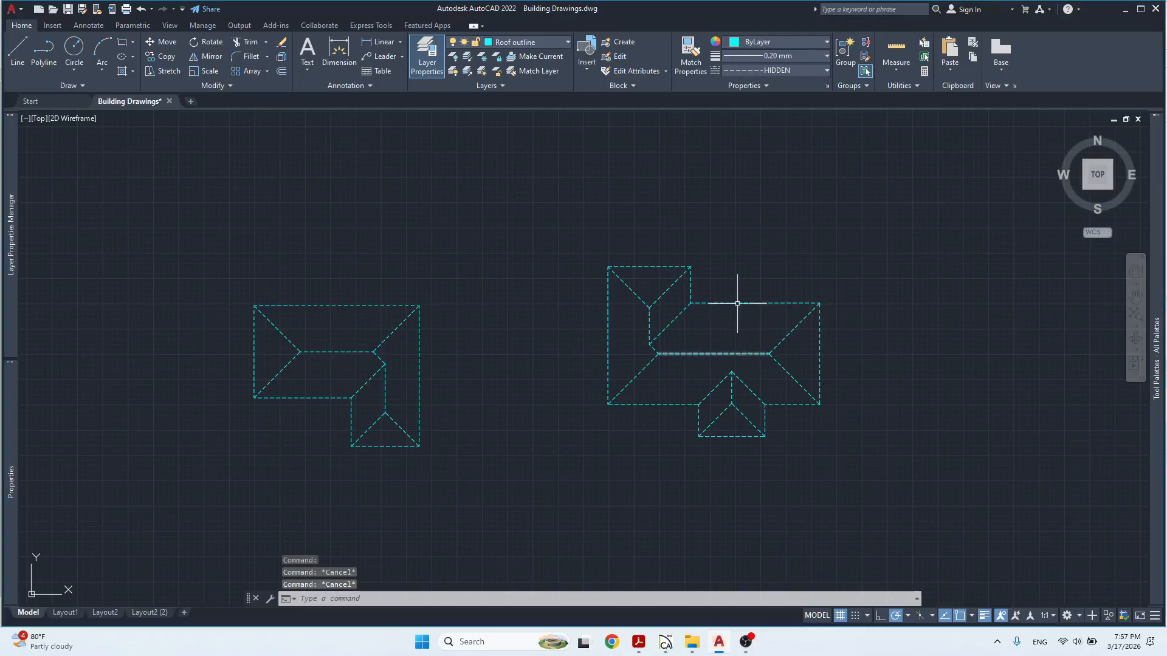
pyautogui.click(550, 43)
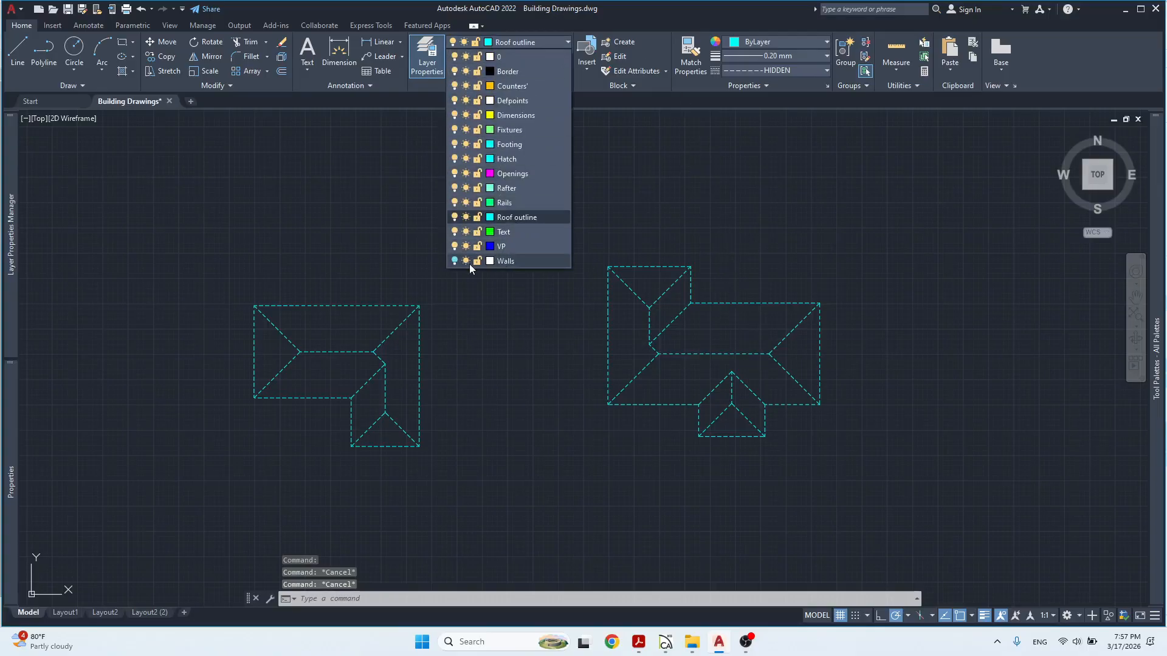
pyautogui.click(454, 260)
pyautogui.press('Escape')
pyautogui.press('Escape')
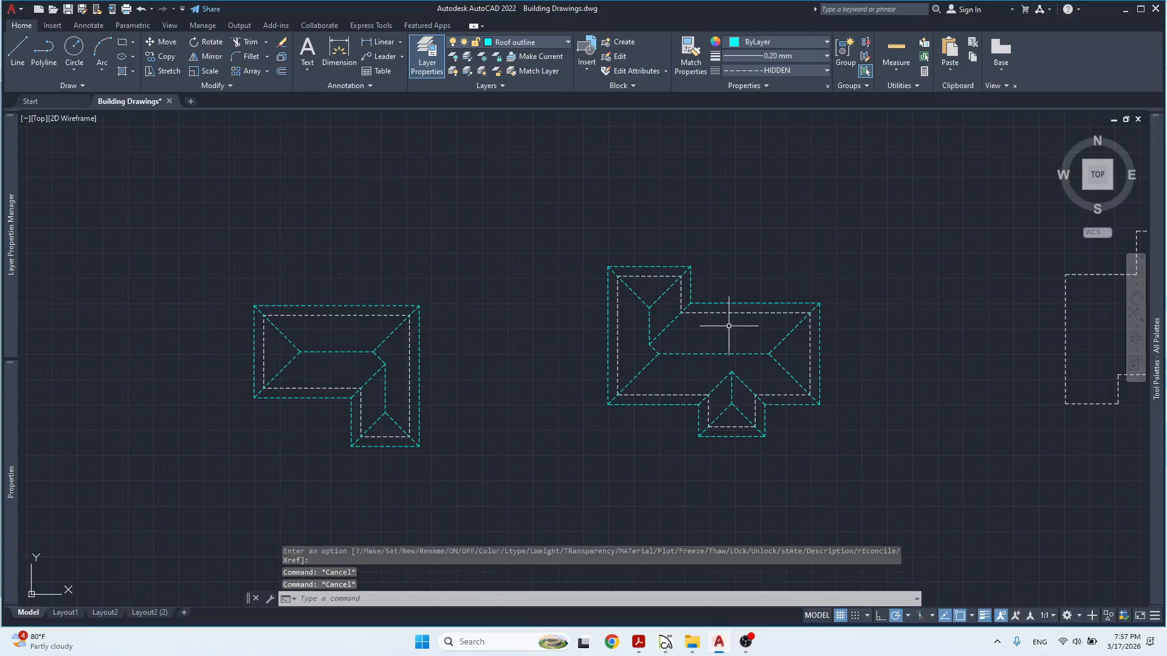
# Join all wall lines of the third building outline, east of the finished roof plans, into one polyline.
pyautogui.moveTo(688, 323); pyautogui.dragTo(573, 280, button='middle')
pyautogui.scroll(3, 672, 305)
pyautogui.scroll(-1, 682, 295)
pyautogui.moveTo(846, 309)
pyautogui.mouseDown(button='middle')
pyautogui.moveTo(555, 330)
pyautogui.moveTo(659, 305)
pyautogui.mouseUp(button='middle')
pyautogui.moveTo(778, 310); pyautogui.dragTo(652, 323, button='middle')
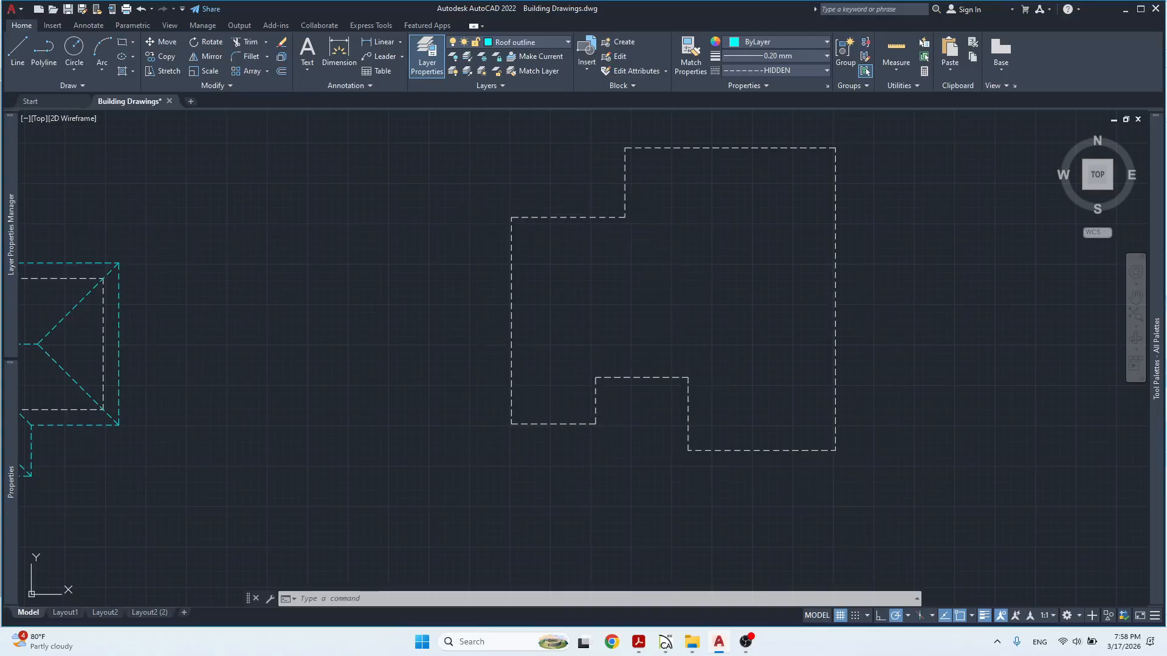
pyautogui.scroll(-2, 807, 317)
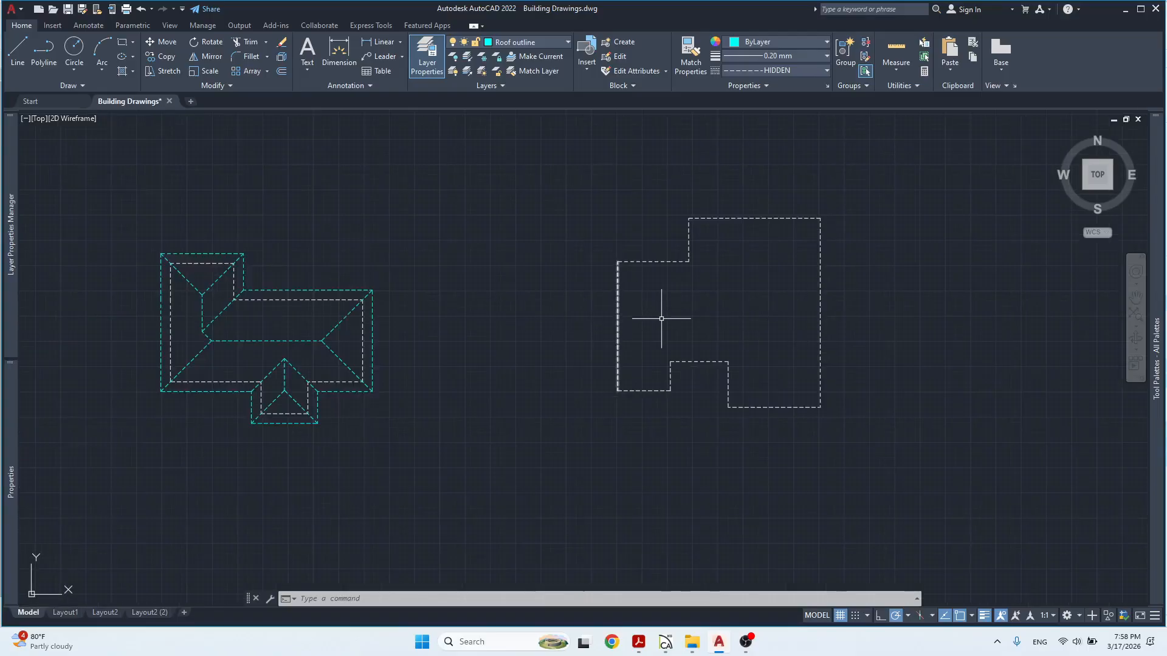
pyautogui.scroll(2, 655, 370)
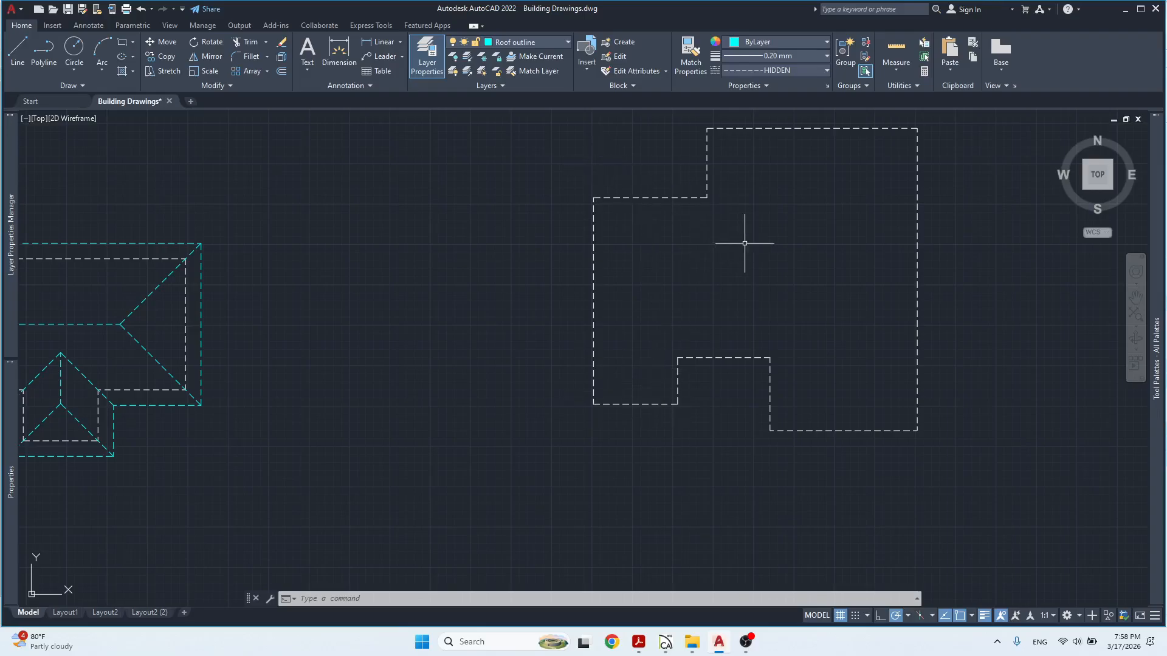
pyautogui.moveTo(751, 241); pyautogui.dragTo(716, 289, button='middle')
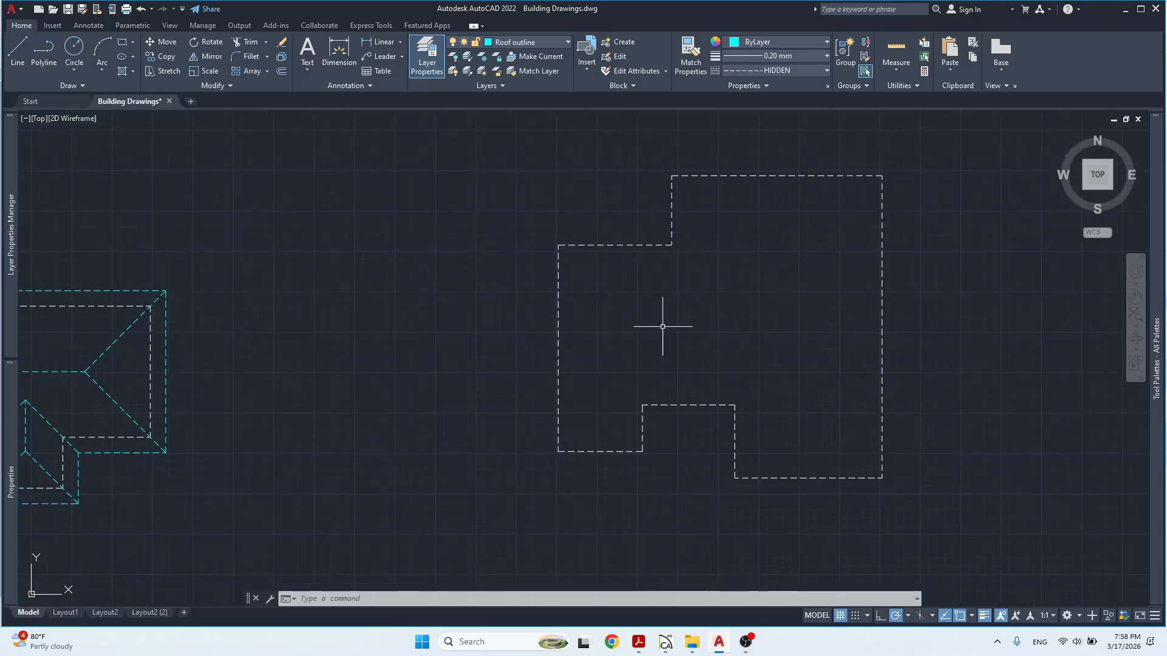
pyautogui.click(924, 145)
pyautogui.click(482, 514)
pyautogui.write('j')
pyautogui.press('Return')
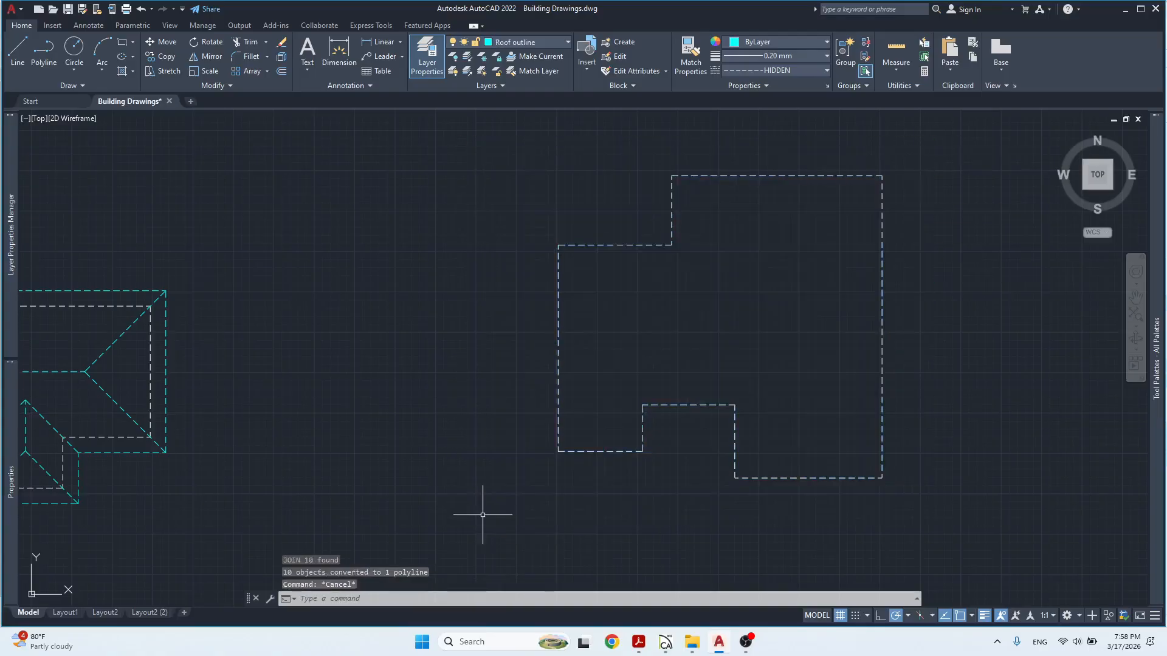
# Offset the joined wall outline outward by 600 to form the eaves line.
pyautogui.write('o')
pyautogui.press('Return')
pyautogui.press('Return')
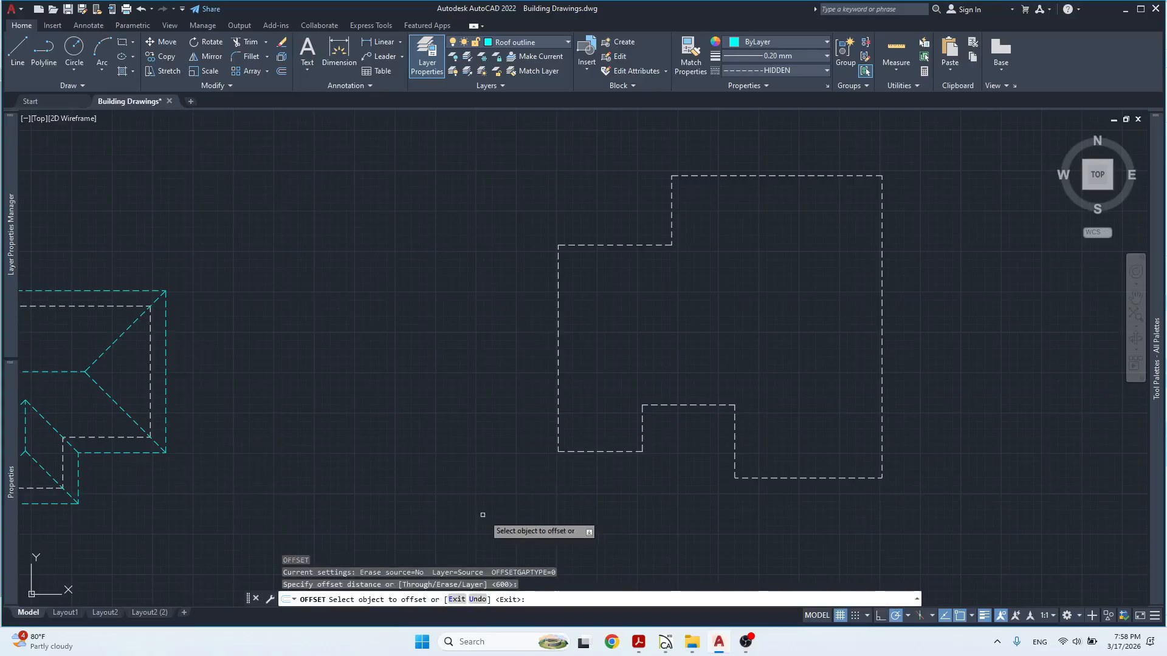
pyautogui.click(589, 453)
pyautogui.click(582, 476)
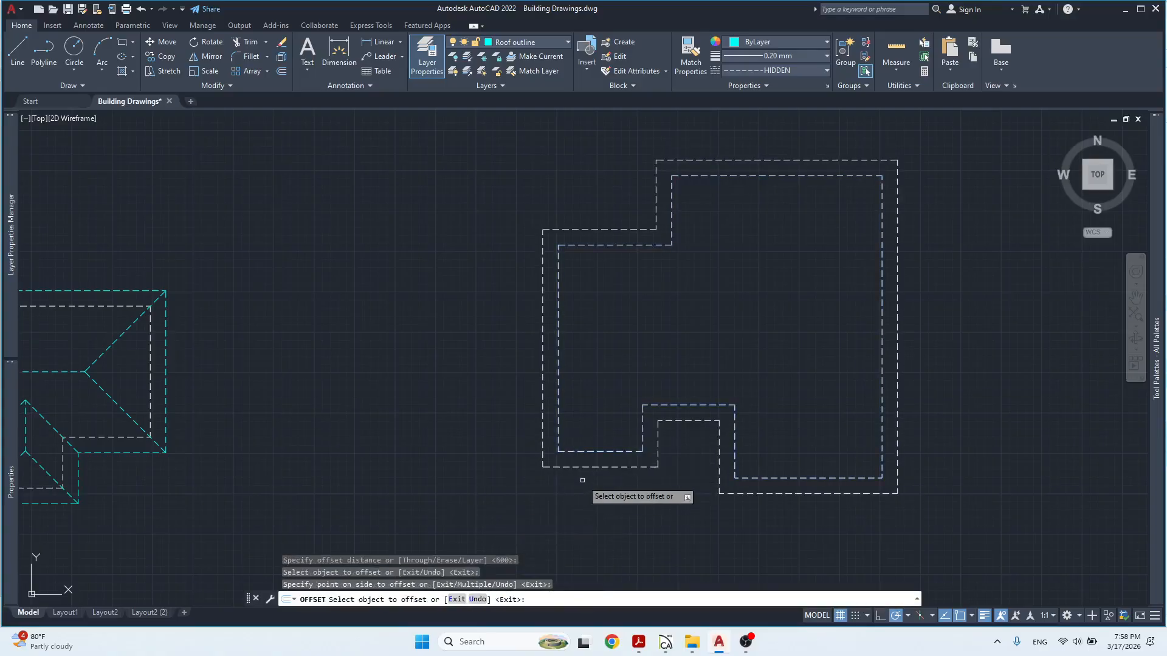
pyautogui.press('Escape')
pyautogui.press('Escape')
# Assign the outer offset outline to the Roof outline layer.
pyautogui.click(696, 429)
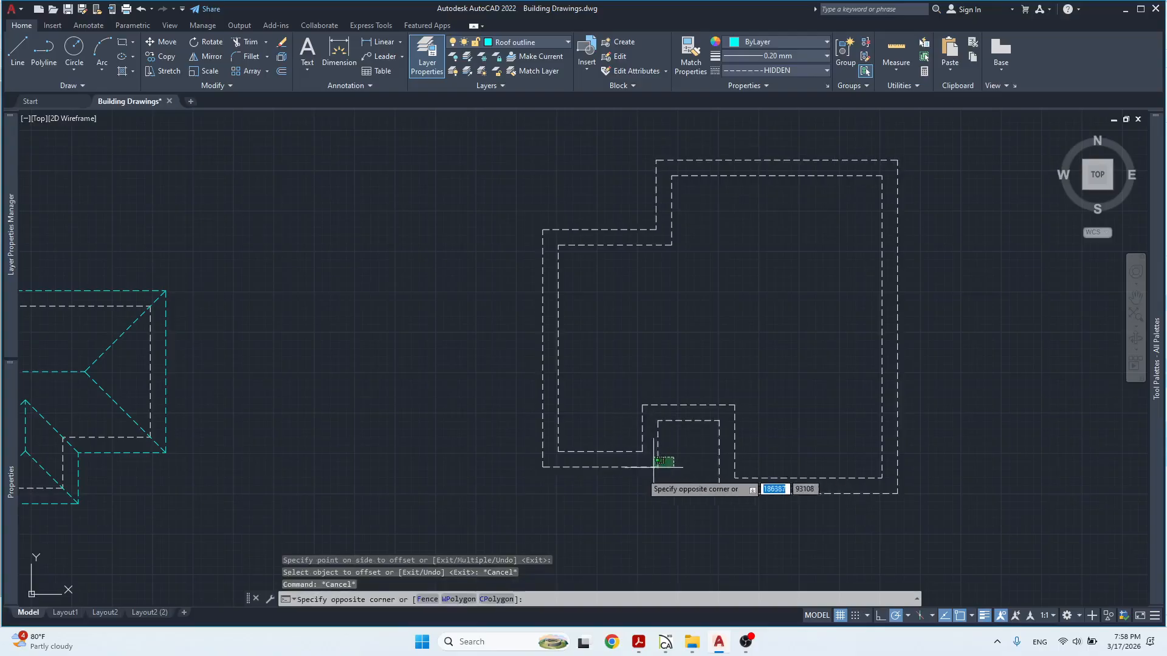
pyautogui.click(651, 476)
pyautogui.click(535, 41)
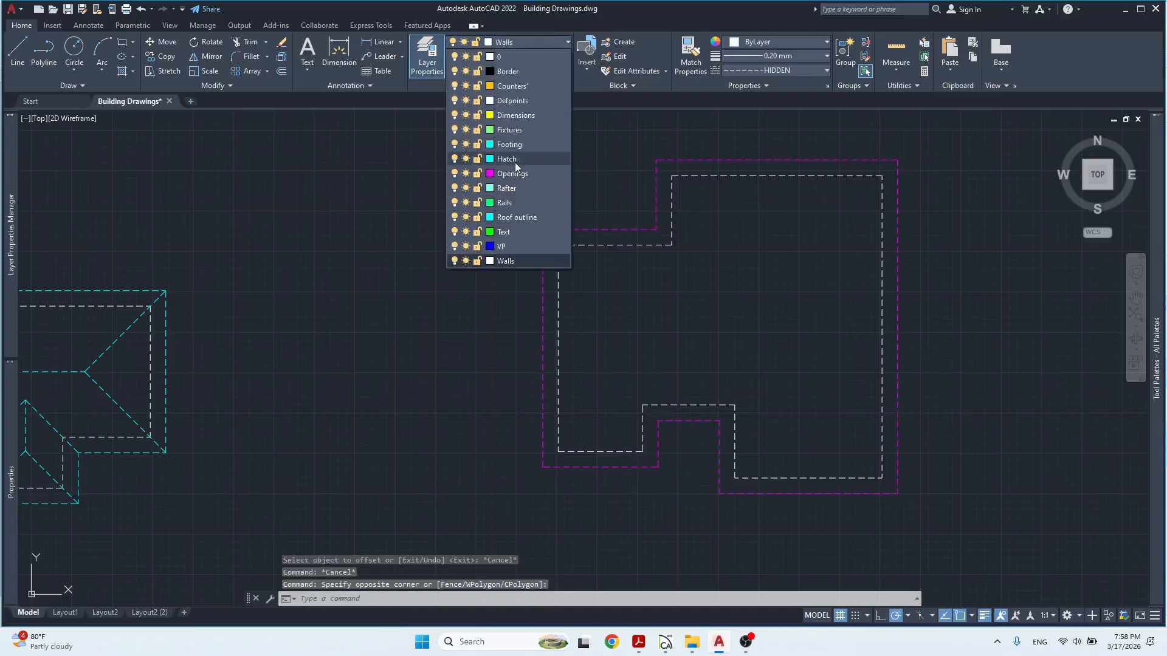
pyautogui.click(523, 220)
pyautogui.click(649, 230)
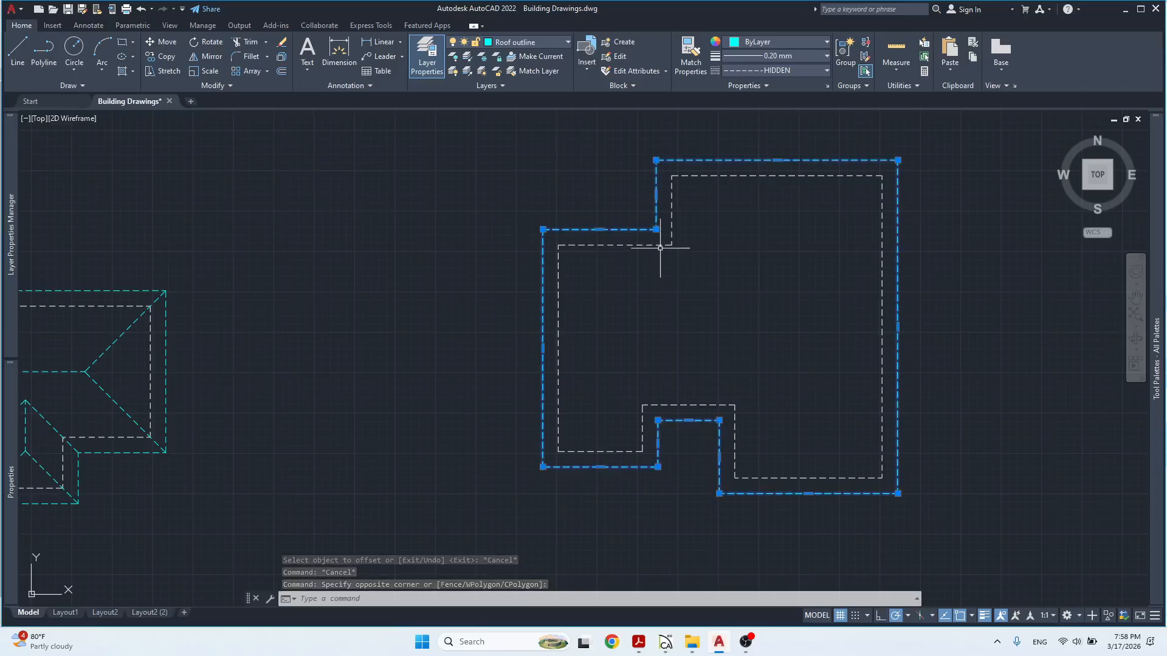
pyautogui.press('Escape')
# Explode both the wall outline and the eaves outline into separate lines.
pyautogui.click(828, 151)
pyautogui.click(464, 513)
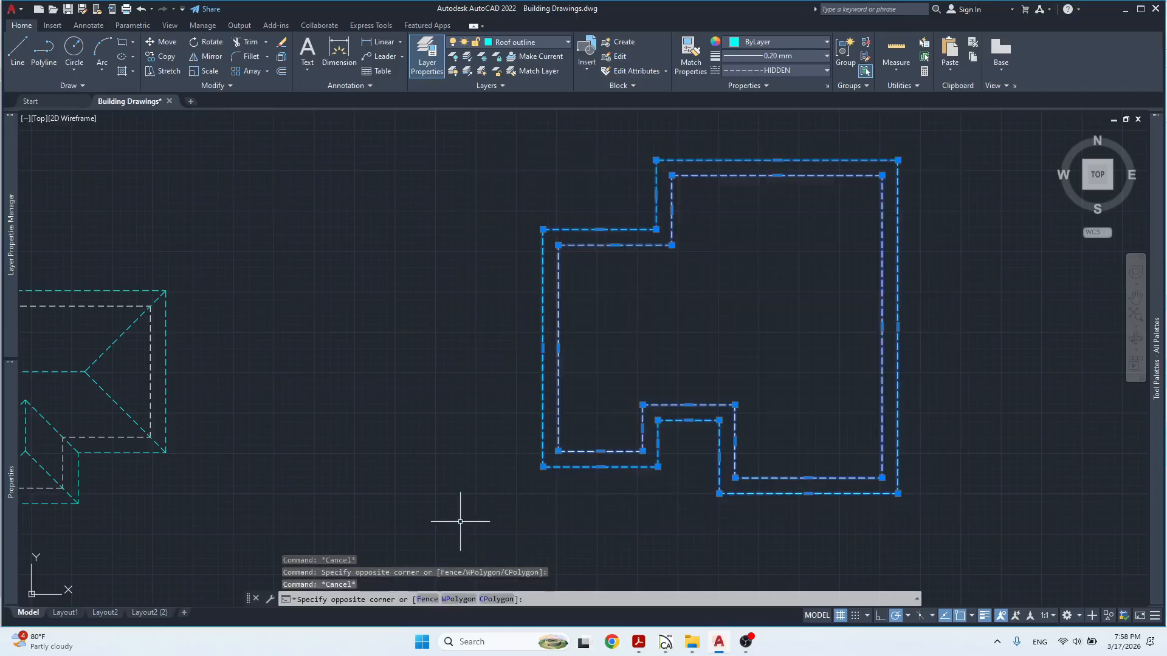
pyautogui.press('Escape')
pyautogui.press('Escape')
pyautogui.press('Escape')
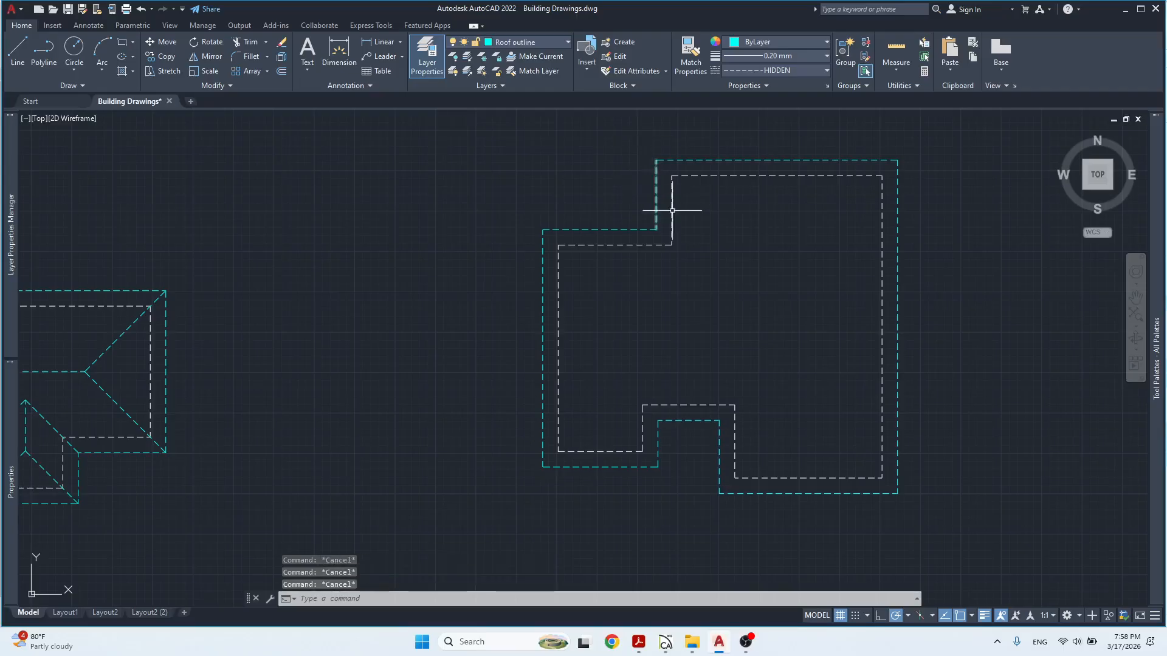
# Measure the overall width and height of the building's wall outline with Quick measure.
pyautogui.click(674, 178)
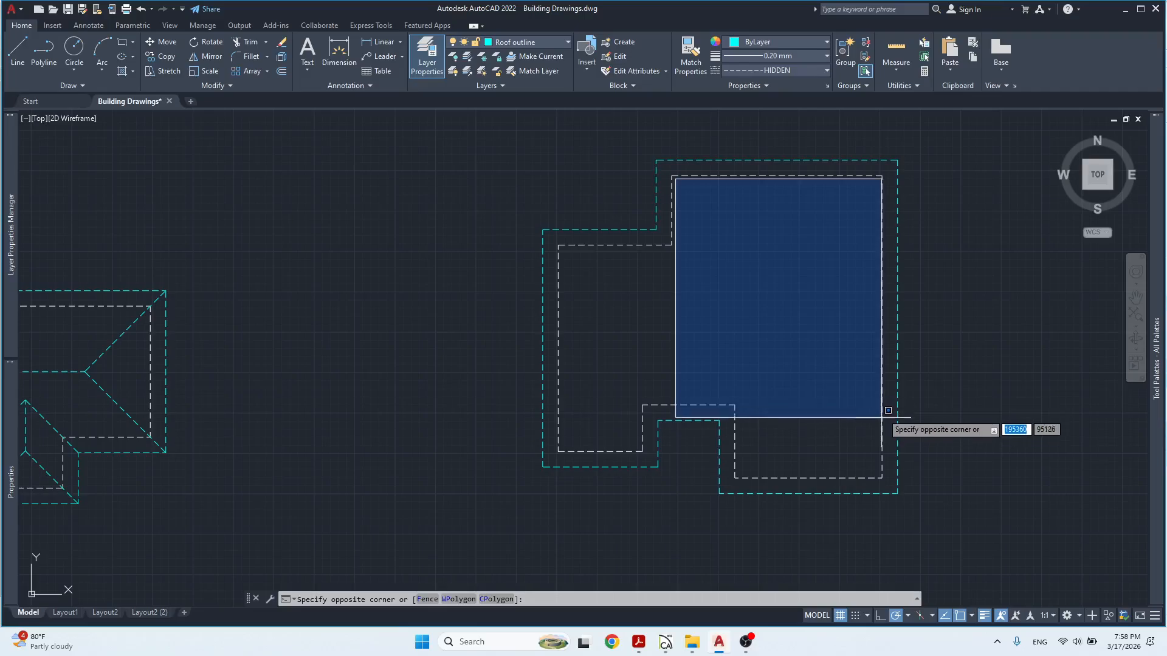
pyautogui.press('Escape')
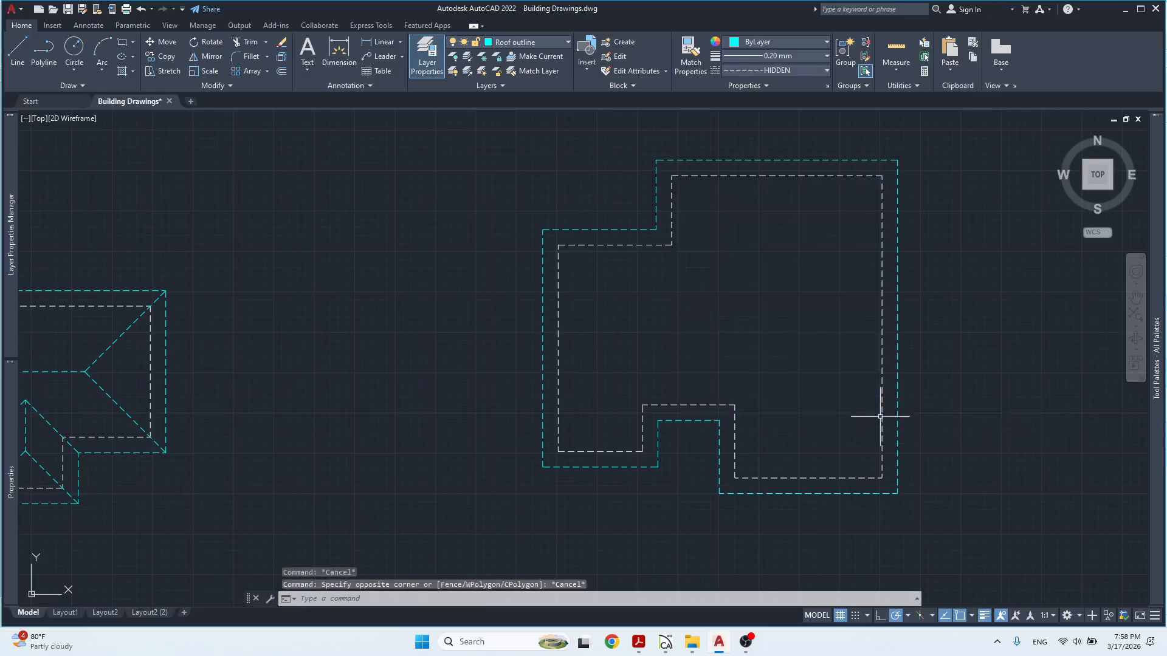
pyautogui.click(896, 50)
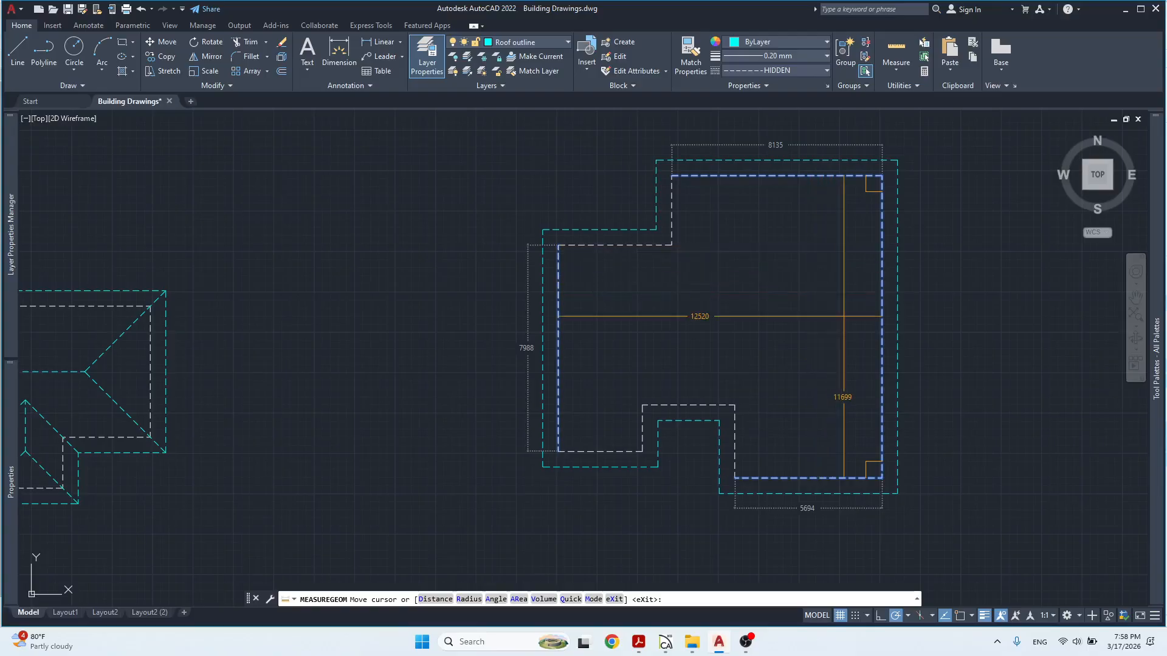
pyautogui.press('Escape')
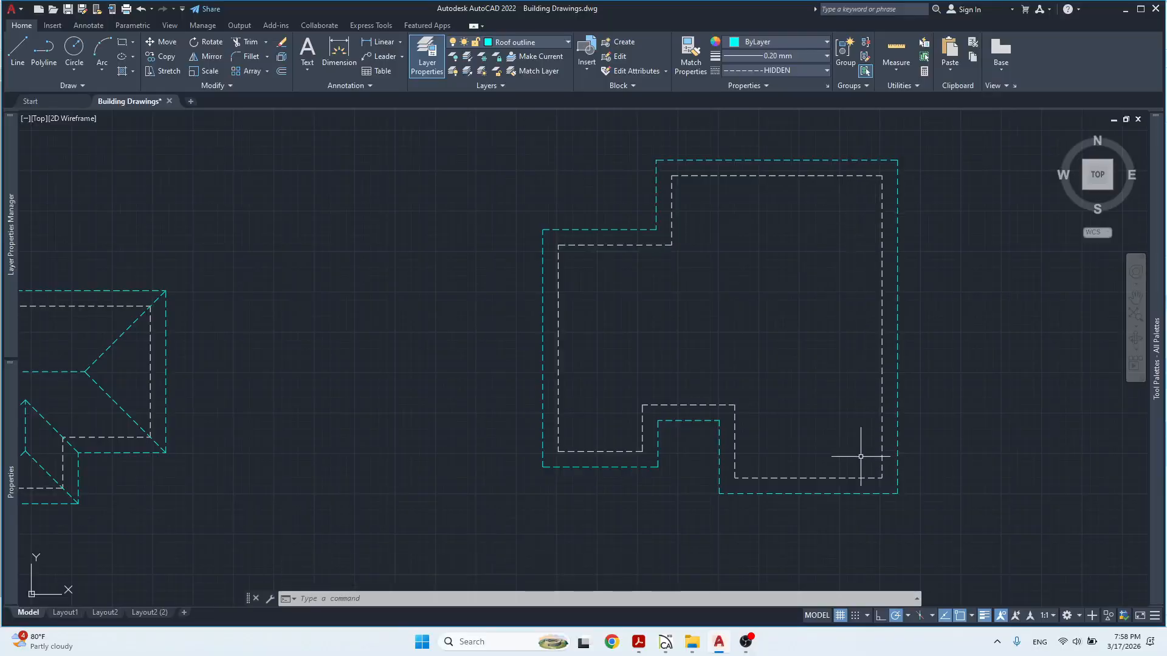
# Draw a trial vertical ridge line in the middle of the large east block and delete it.
pyautogui.write('l')
pyautogui.press('Return')
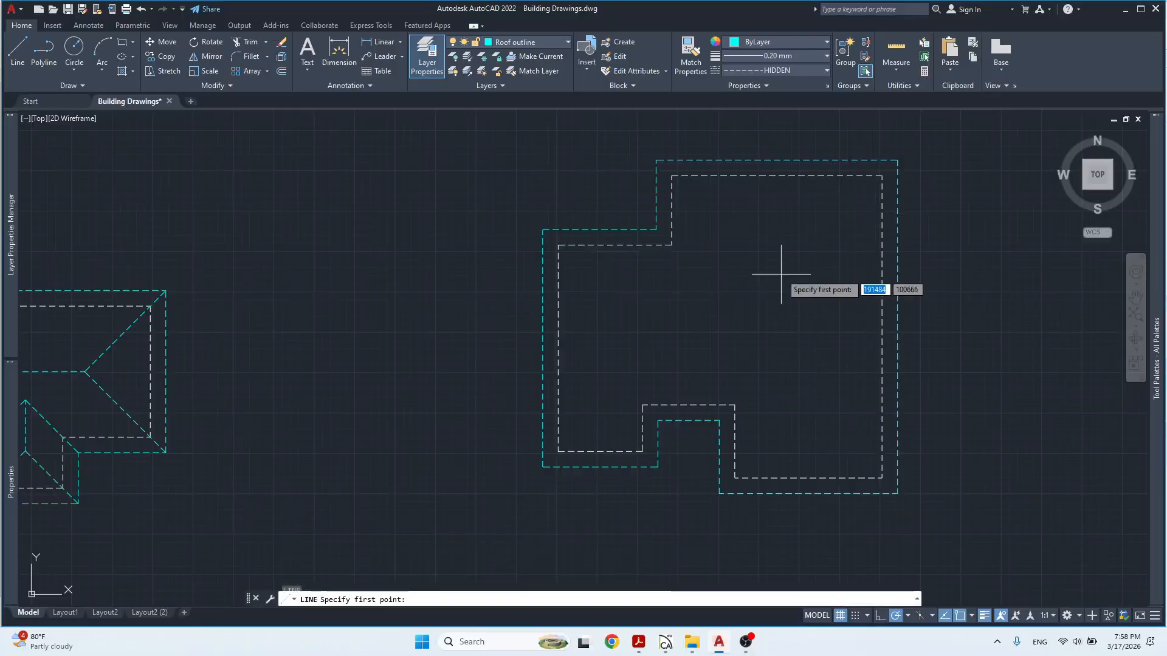
pyautogui.click(786, 266)
pyautogui.click(786, 369)
pyautogui.press('Return')
pyautogui.press('Return')
pyautogui.click(786, 266)
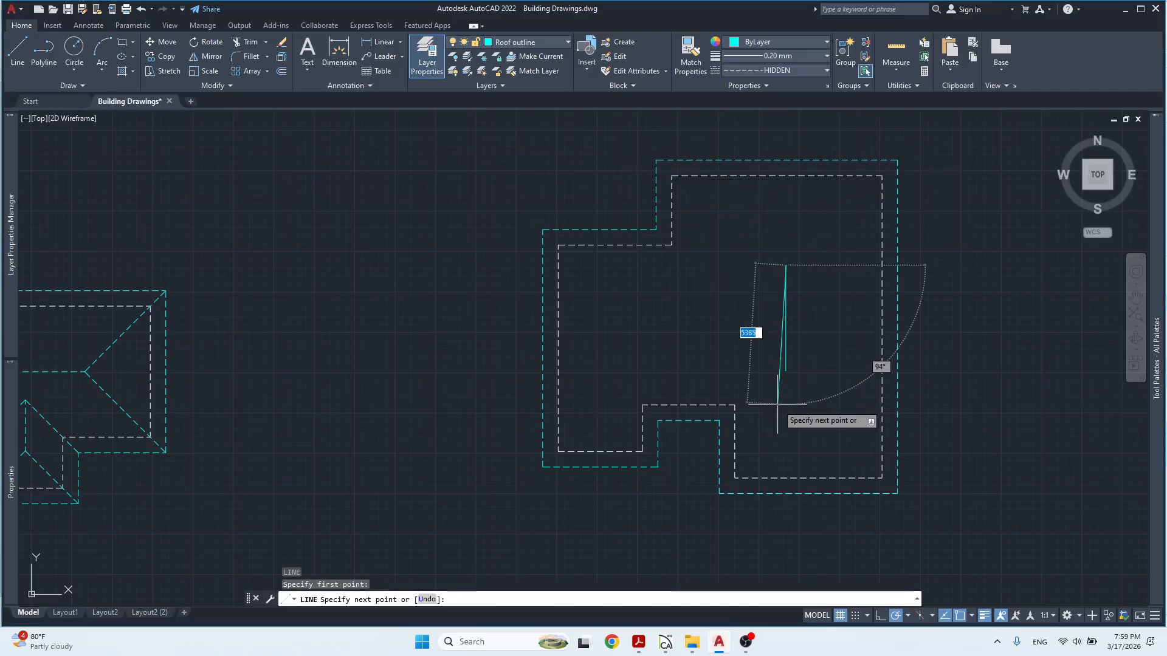
pyautogui.press('Return')
pyautogui.press('Return')
pyautogui.click(786, 370)
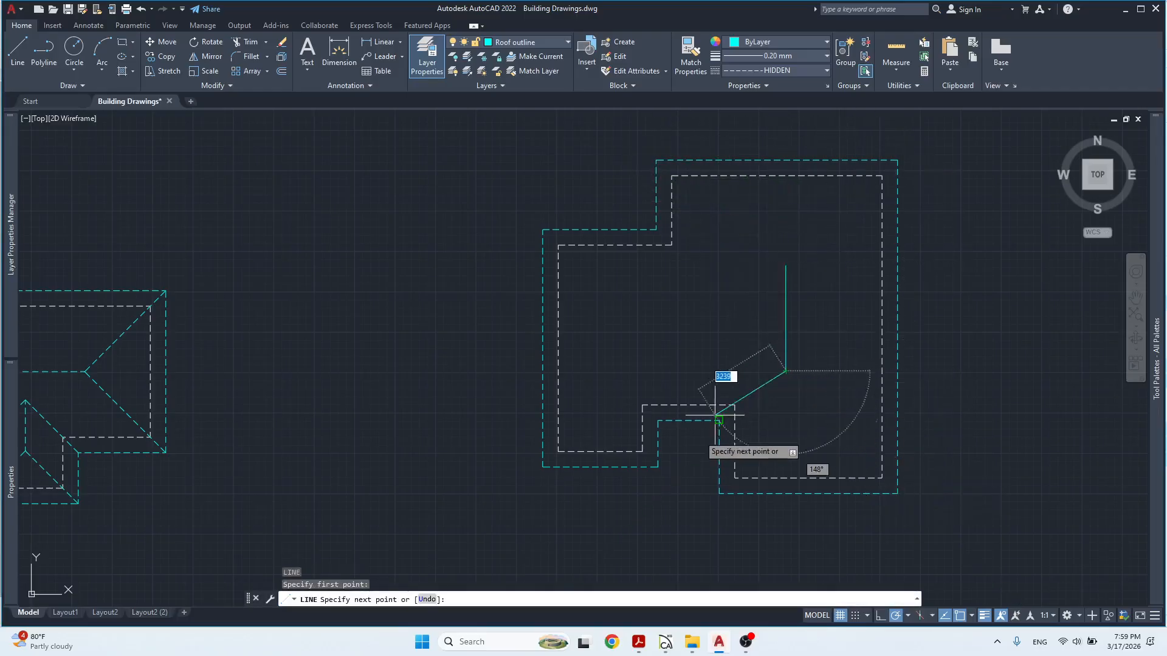
pyautogui.press('Escape')
pyautogui.click(863, 289)
pyautogui.click(751, 322)
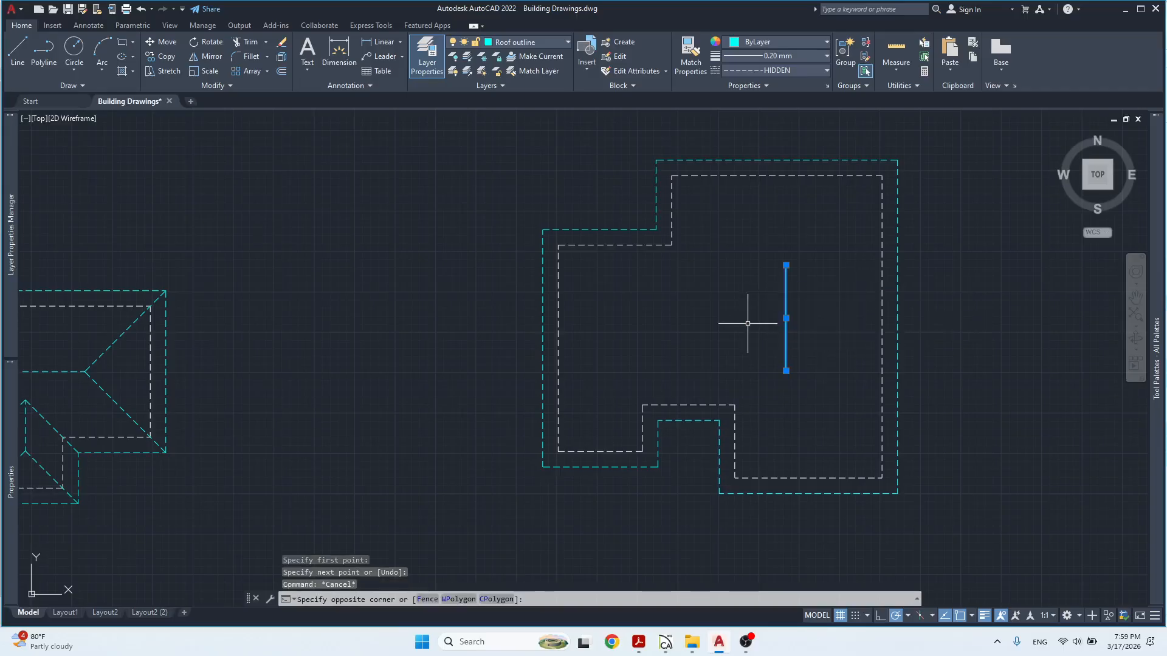
pyautogui.press('Delete')
pyautogui.click(666, 152)
pyautogui.click(647, 171)
pyautogui.press('Escape')
pyautogui.press('Escape')
pyautogui.press('Escape')
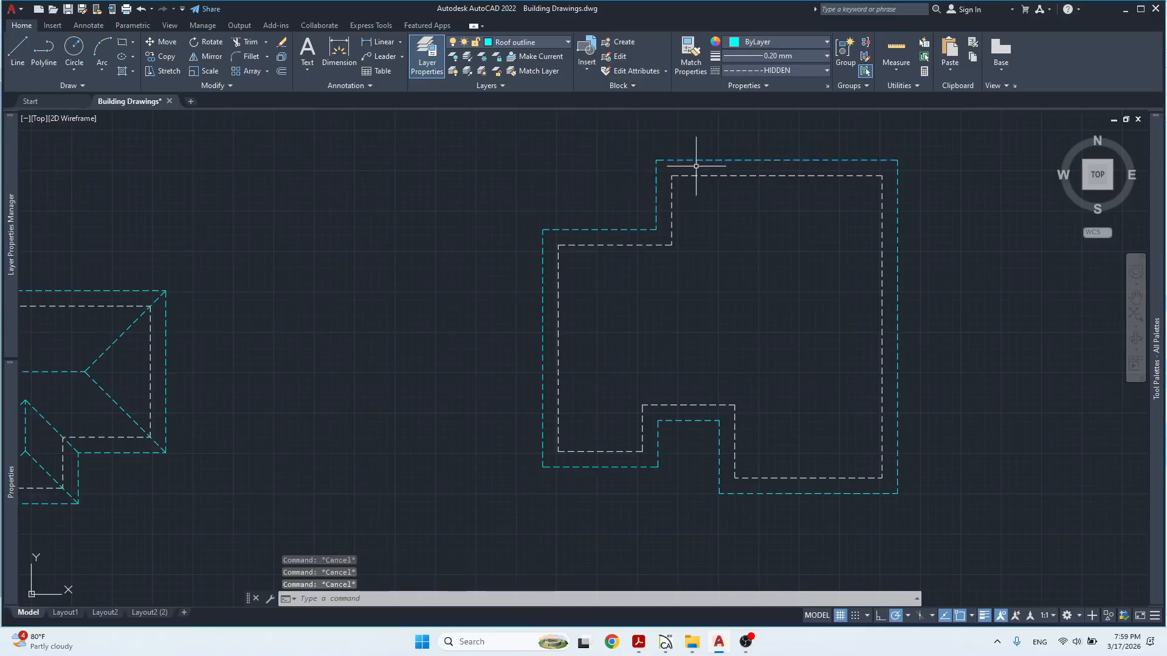
pyautogui.write('l')
pyautogui.press('Return')
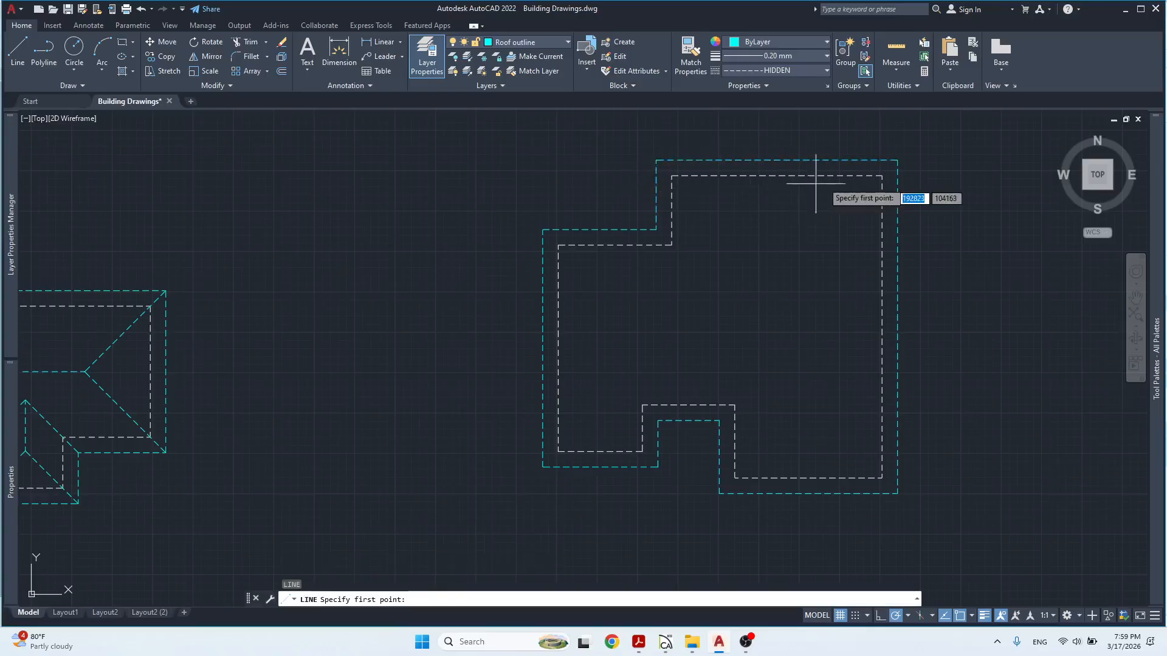
pyautogui.click(898, 159)
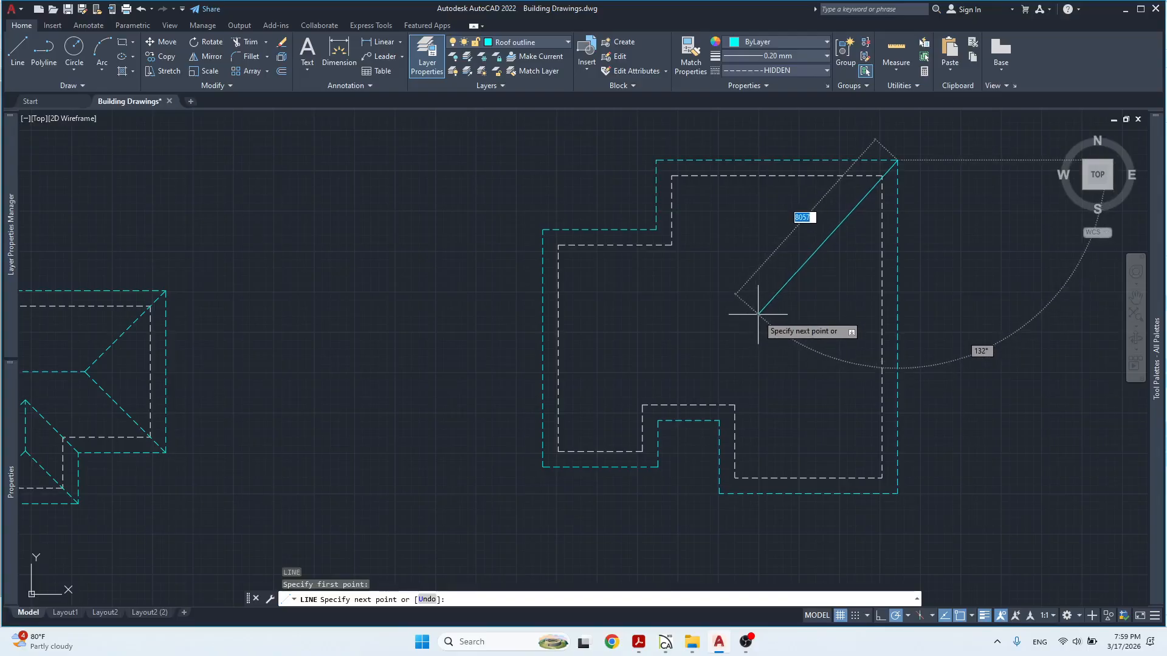
pyautogui.press('Escape')
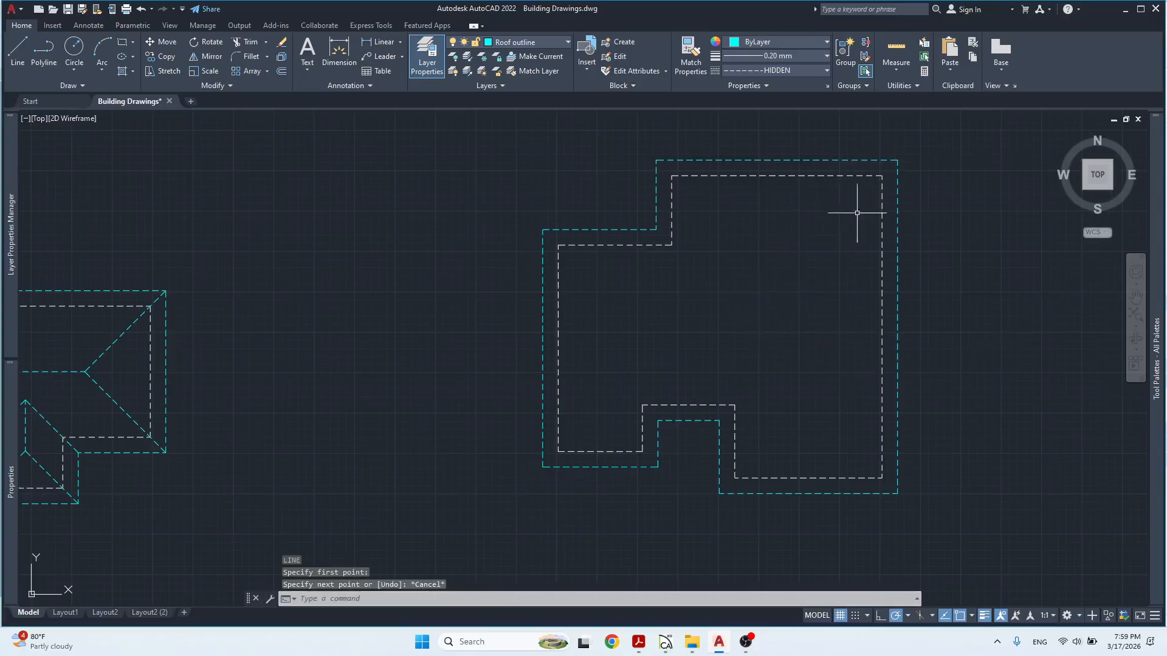
pyautogui.click(676, 181)
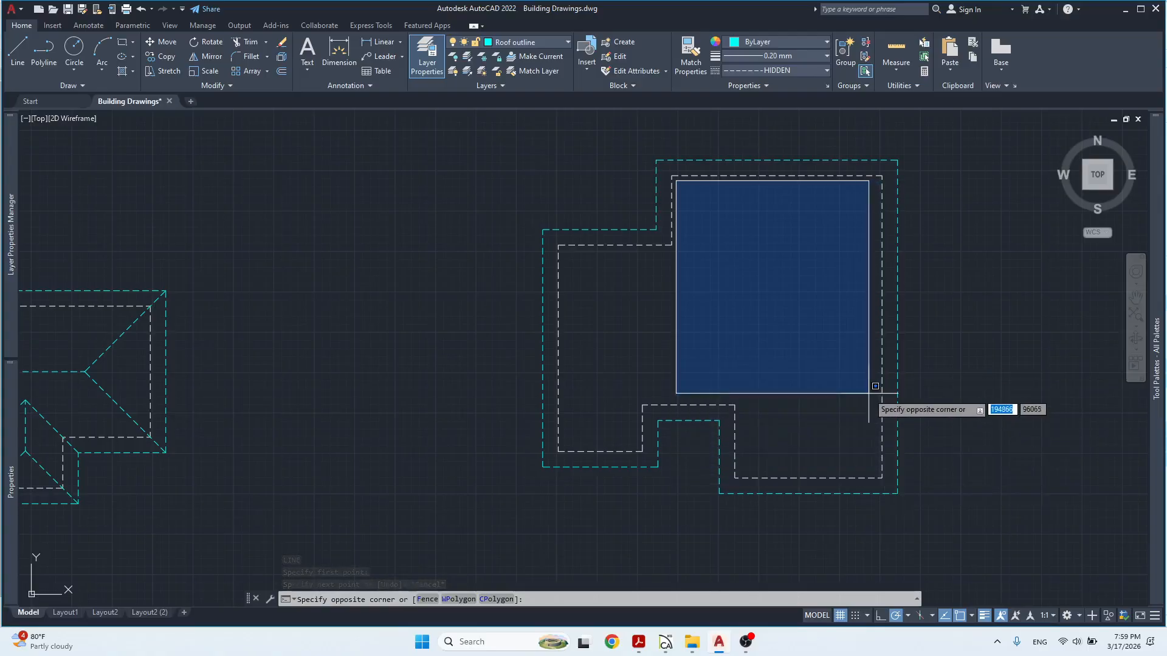
pyautogui.press('Escape')
pyautogui.press('Escape')
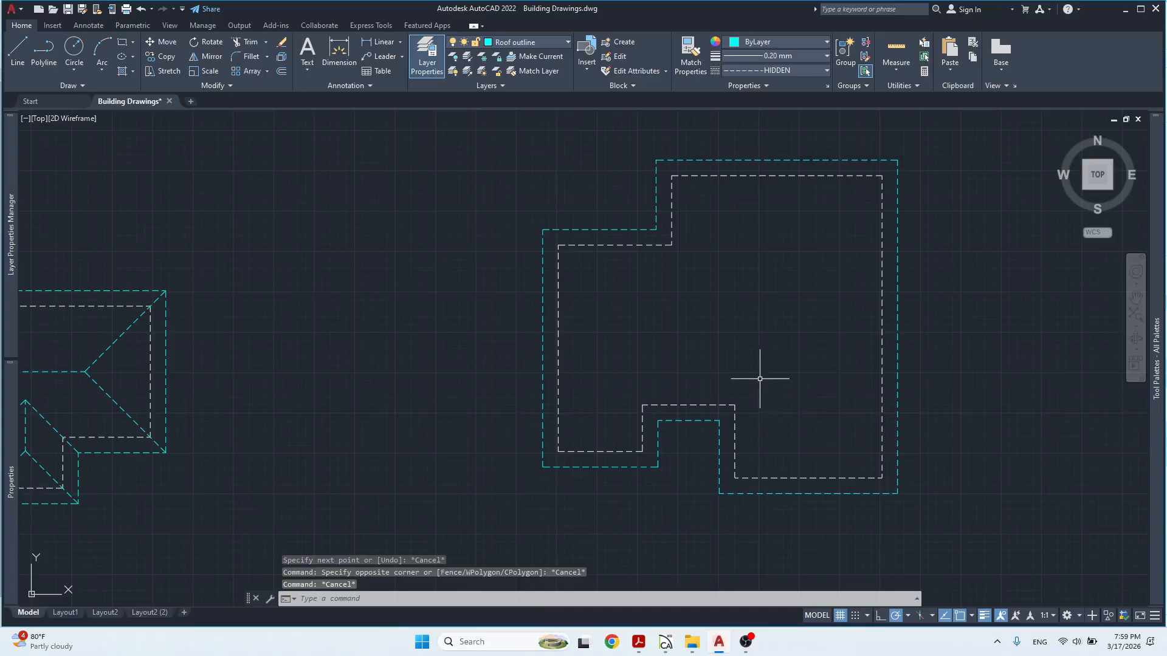
# Lengthen the short vertical wall line at the northwest step southward to the recess's horizontal wall.
pyautogui.click(680, 228)
pyautogui.click(671, 230)
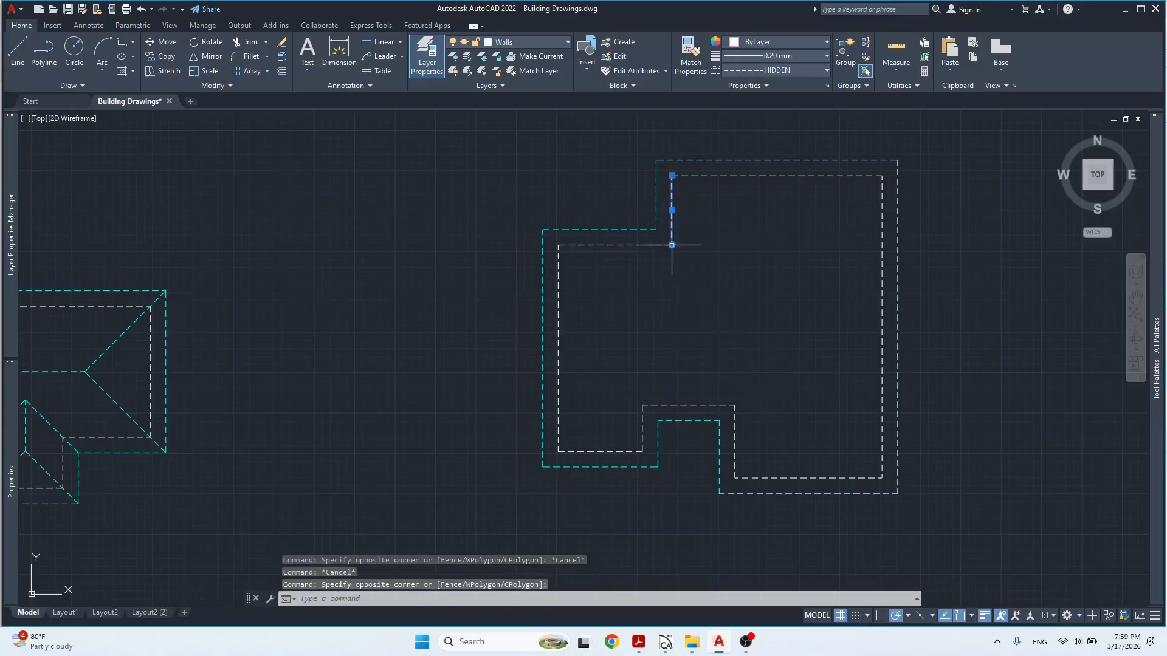
pyautogui.moveTo(671, 245)
pyautogui.click(705, 277)
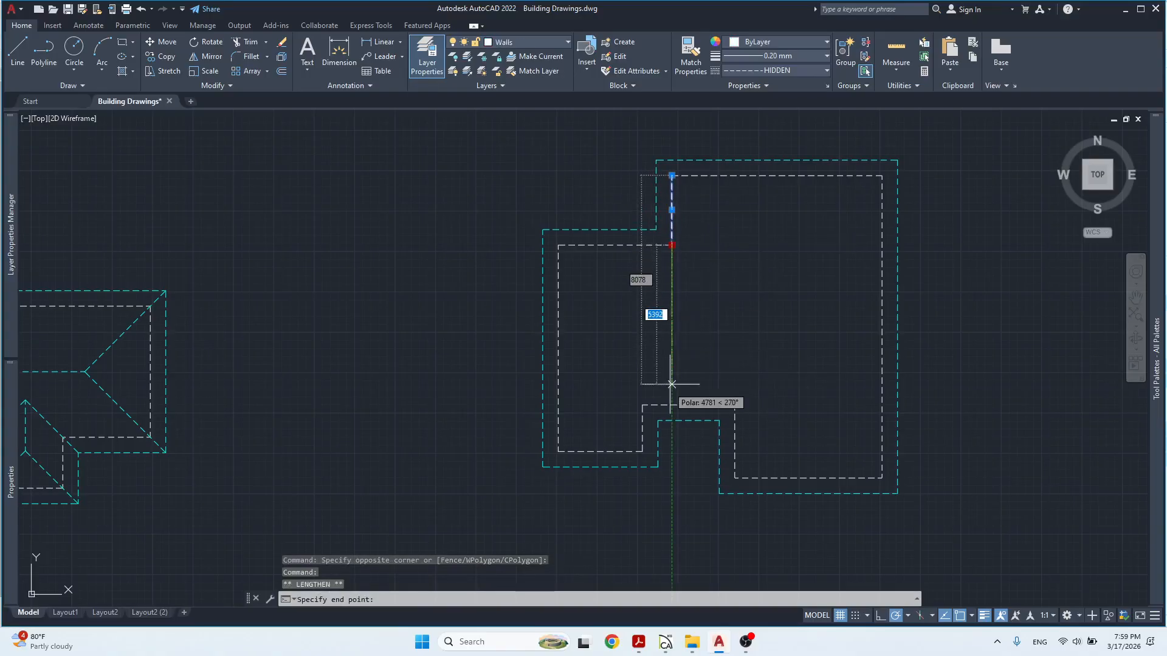
pyautogui.click(666, 403)
pyautogui.press('Escape')
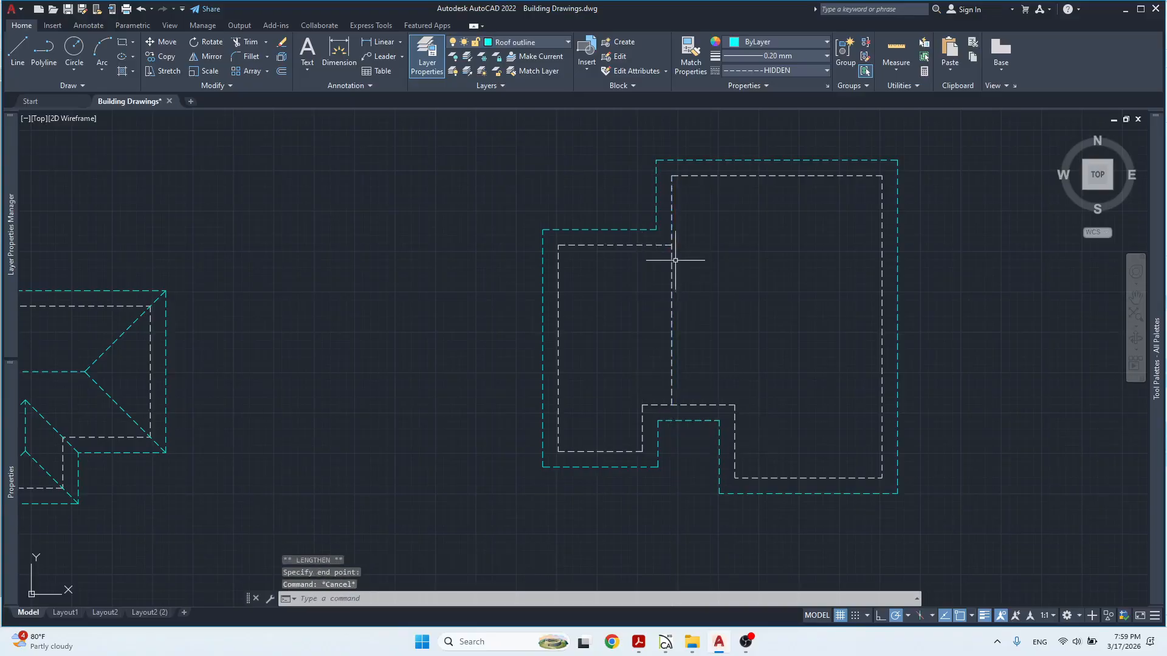
# Lengthen the recess's horizontal wall line eastward to the building's east wall.
pyautogui.click(708, 387)
pyautogui.click(699, 410)
pyautogui.moveTo(735, 405)
pyautogui.click(780, 440)
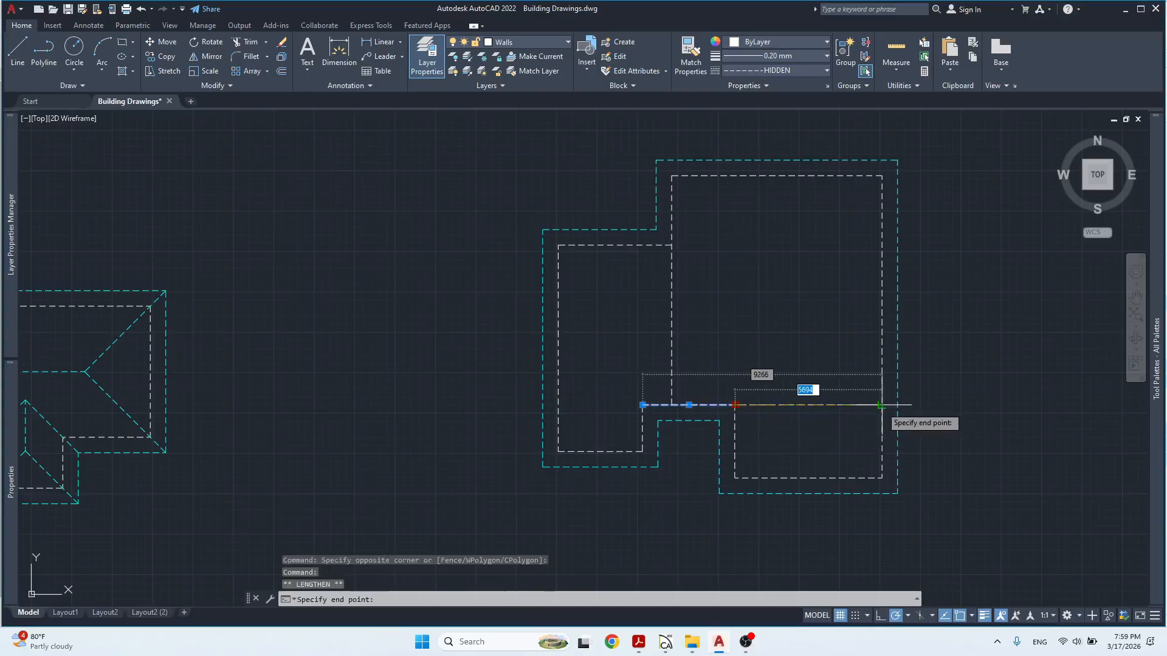
pyautogui.click(882, 405)
pyautogui.press('Escape')
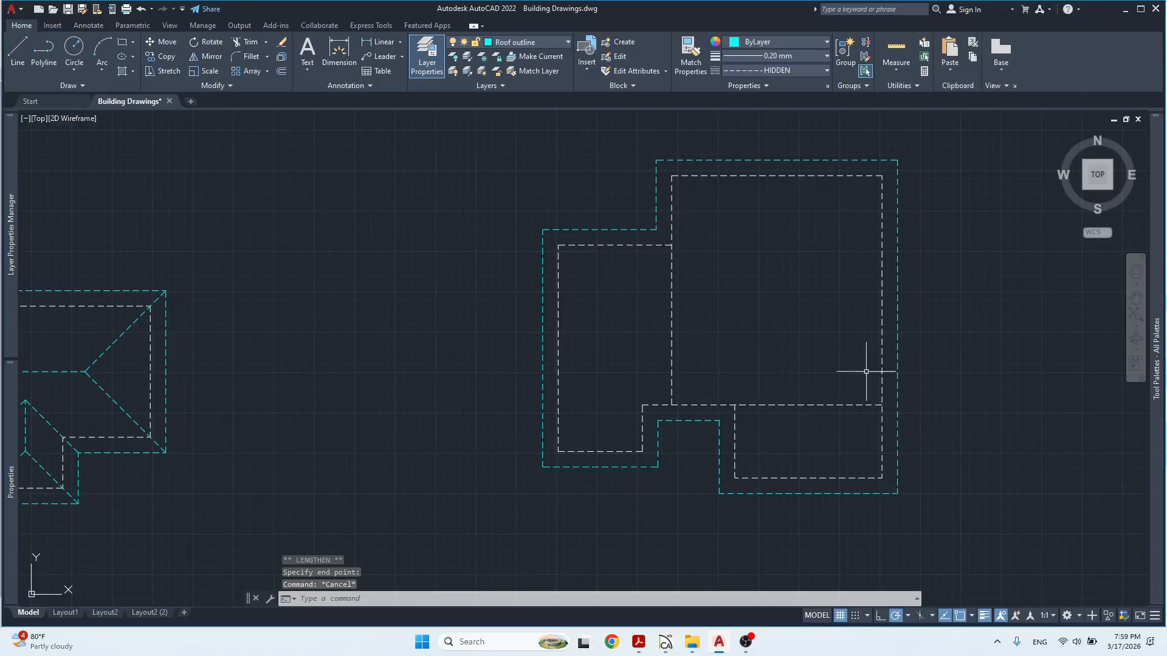
# Measure the width and height of the enclosed main rectangle with Quick measure.
pyautogui.click(896, 50)
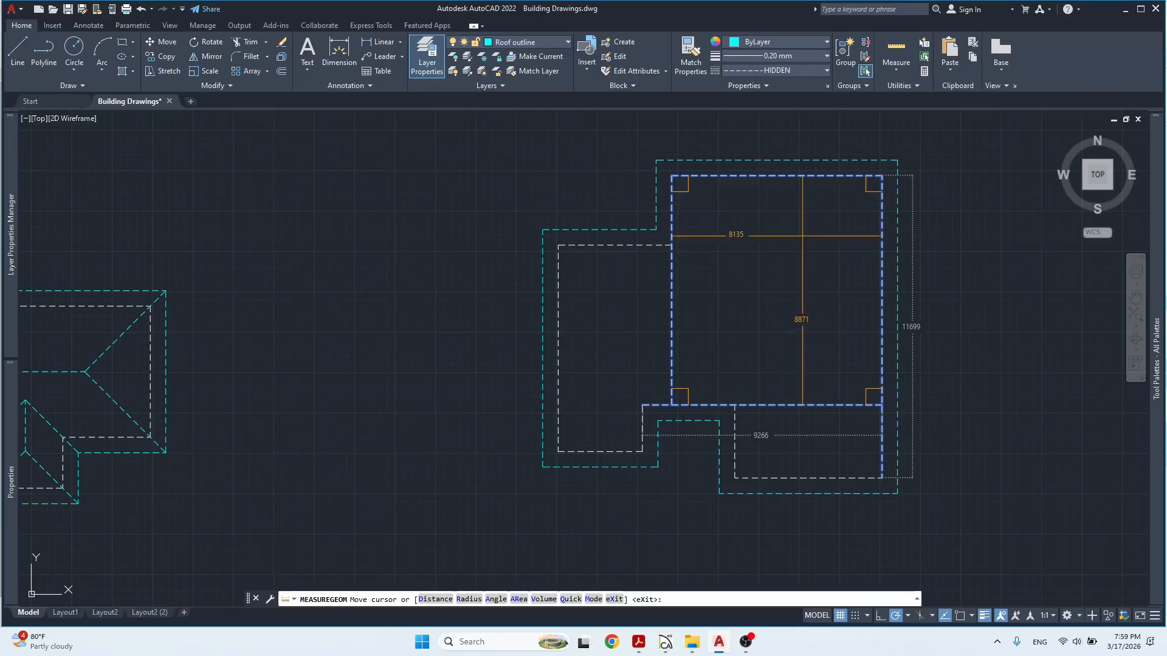
pyautogui.press('Escape')
pyautogui.click(789, 241)
pyautogui.press('Escape')
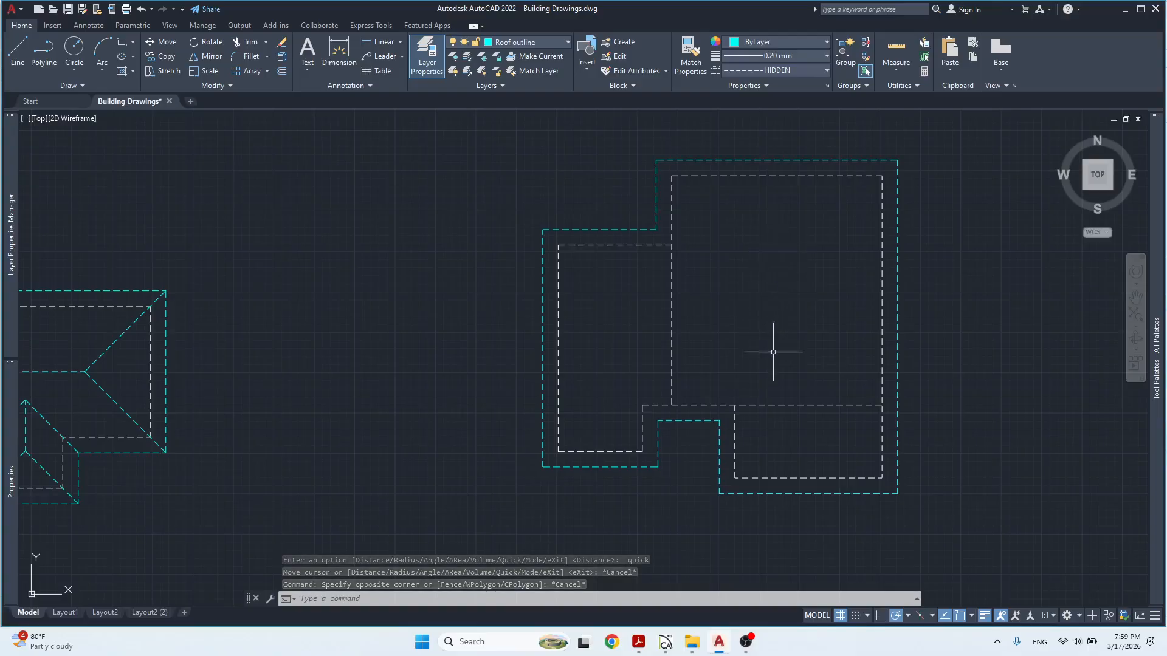
pyautogui.press('Escape')
pyautogui.press('Escape')
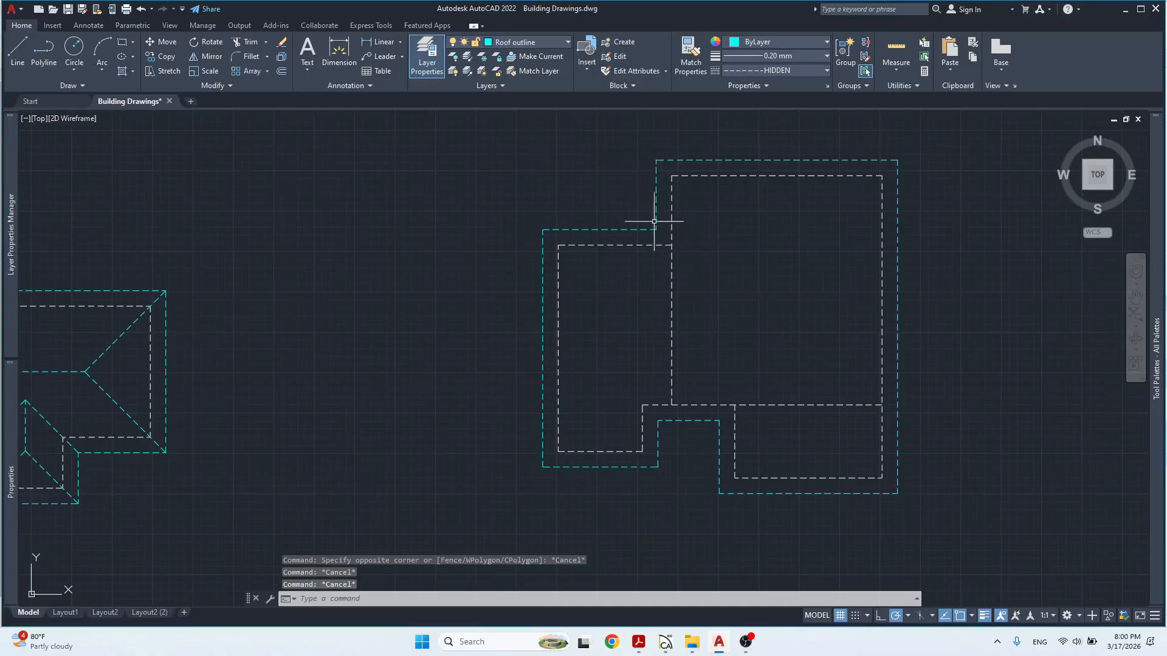
pyautogui.click(668, 261)
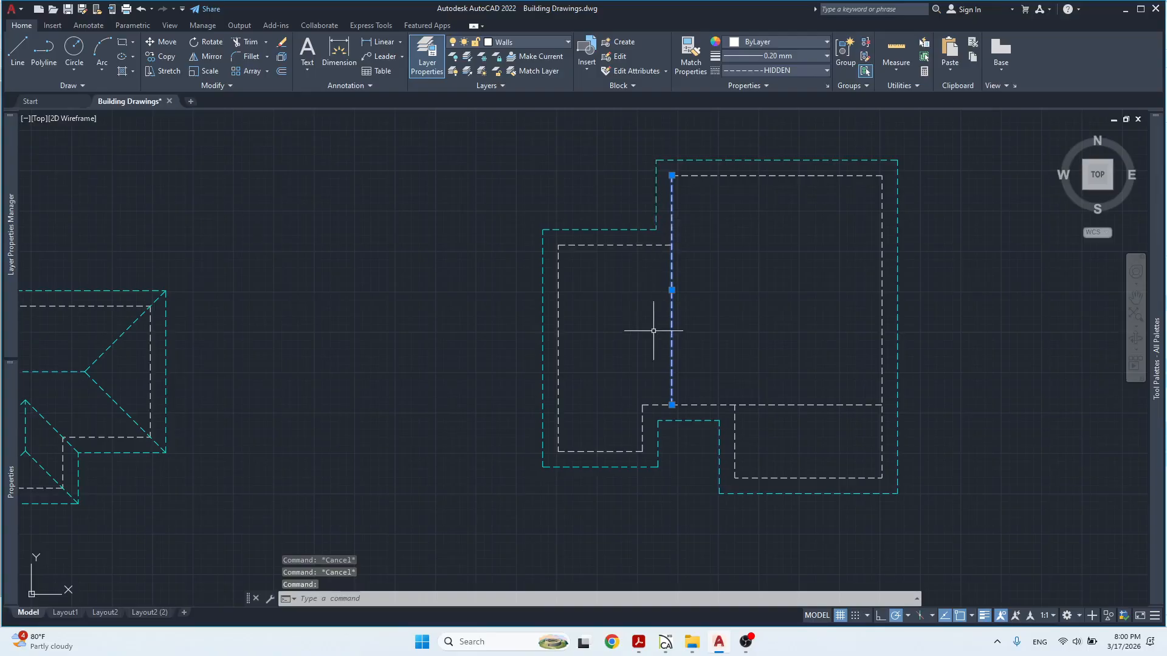
pyautogui.press('Escape')
pyautogui.press('Escape')
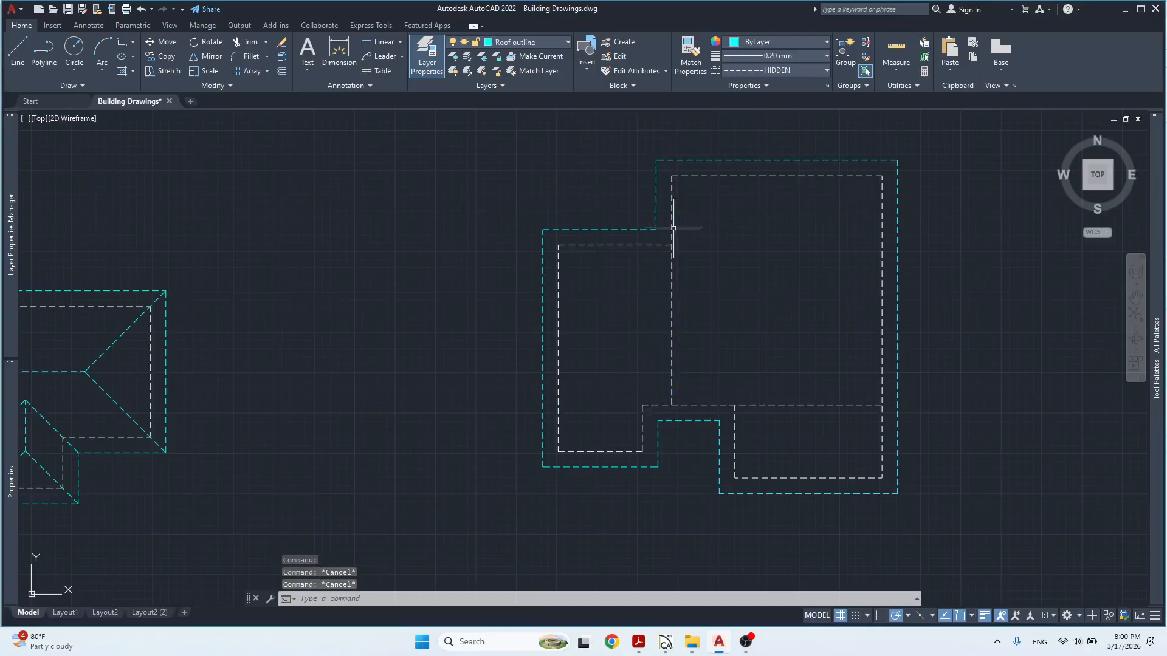
pyautogui.click(672, 224)
pyautogui.press('Escape')
# Lengthen the short vertical roof outline at the northwest step southward to the recess's horizontal wall line.
pyautogui.click(660, 219)
pyautogui.click(655, 221)
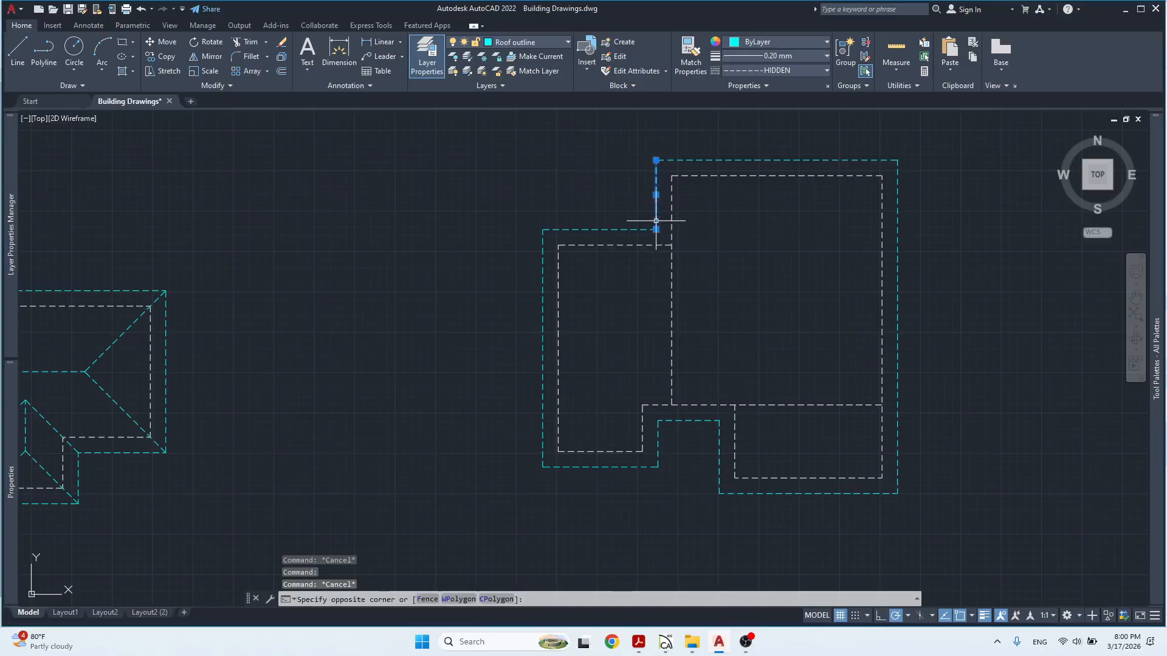
pyautogui.moveTo(656, 231)
pyautogui.click(698, 266)
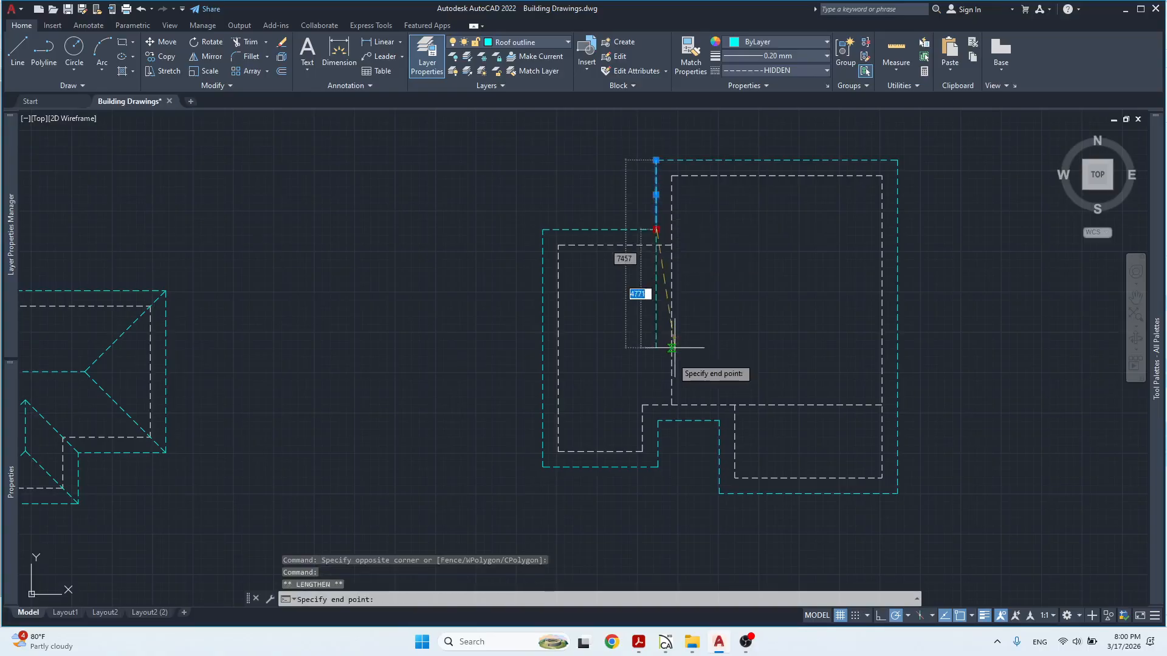
pyautogui.click(656, 405)
pyautogui.press('Escape')
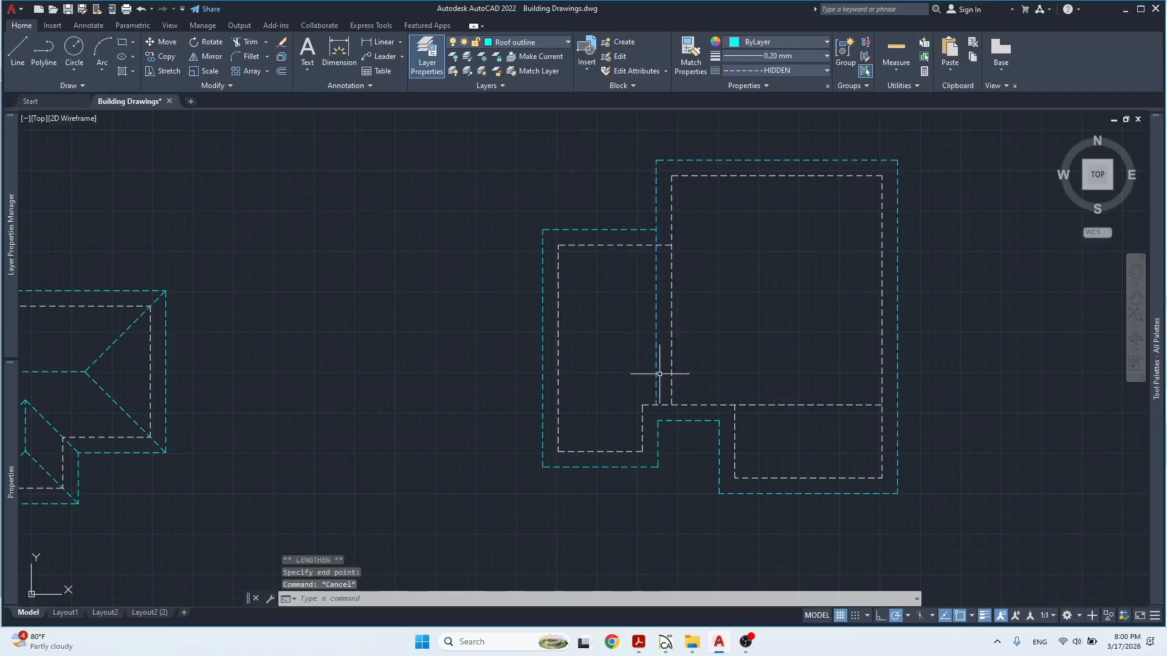
# Lengthen the recess's horizontal roof outline eastward to the building's east roof outline.
pyautogui.click(715, 407)
pyautogui.click(695, 410)
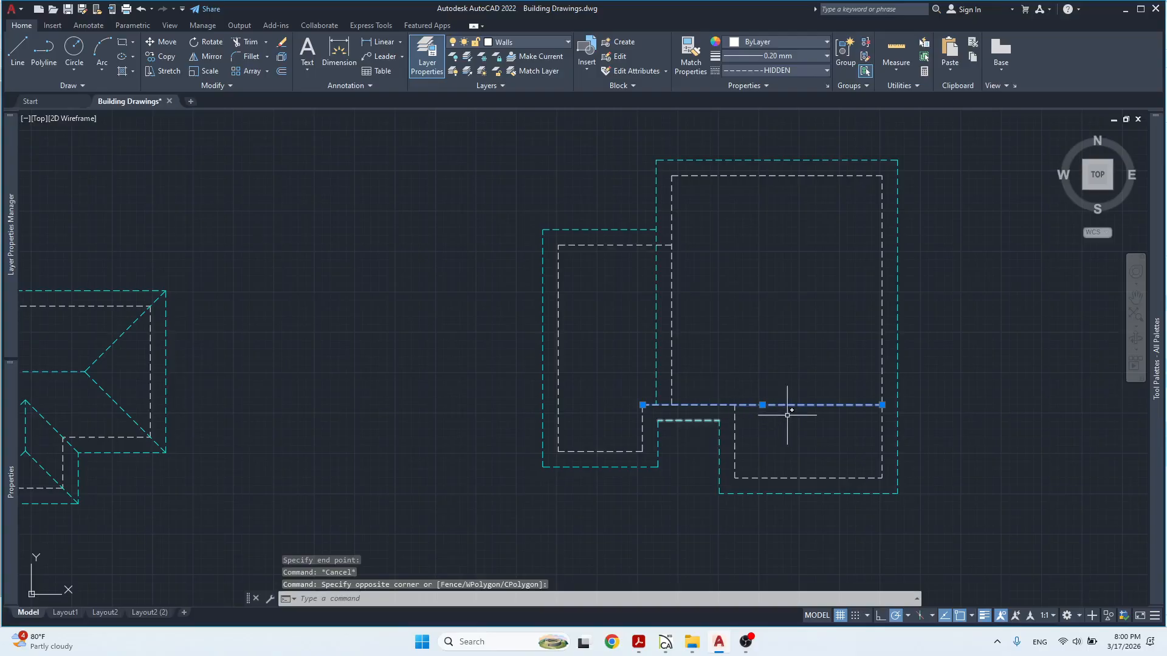
pyautogui.press('Escape')
pyautogui.click(684, 415)
pyautogui.click(678, 427)
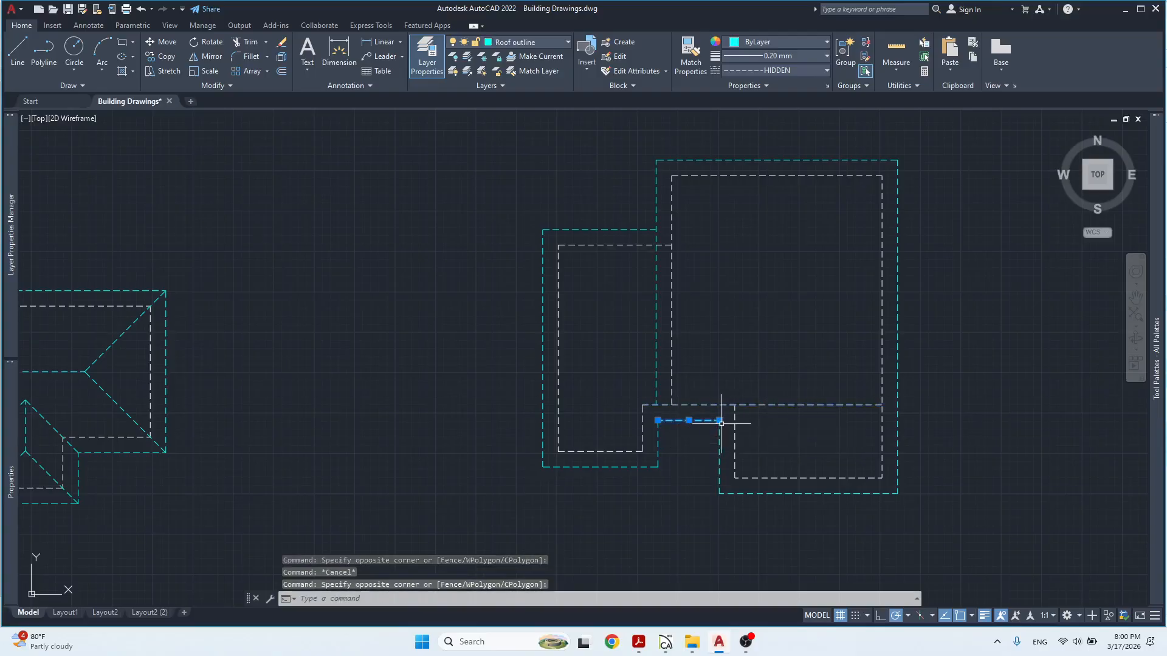
pyautogui.moveTo(720, 420)
pyautogui.click(747, 458)
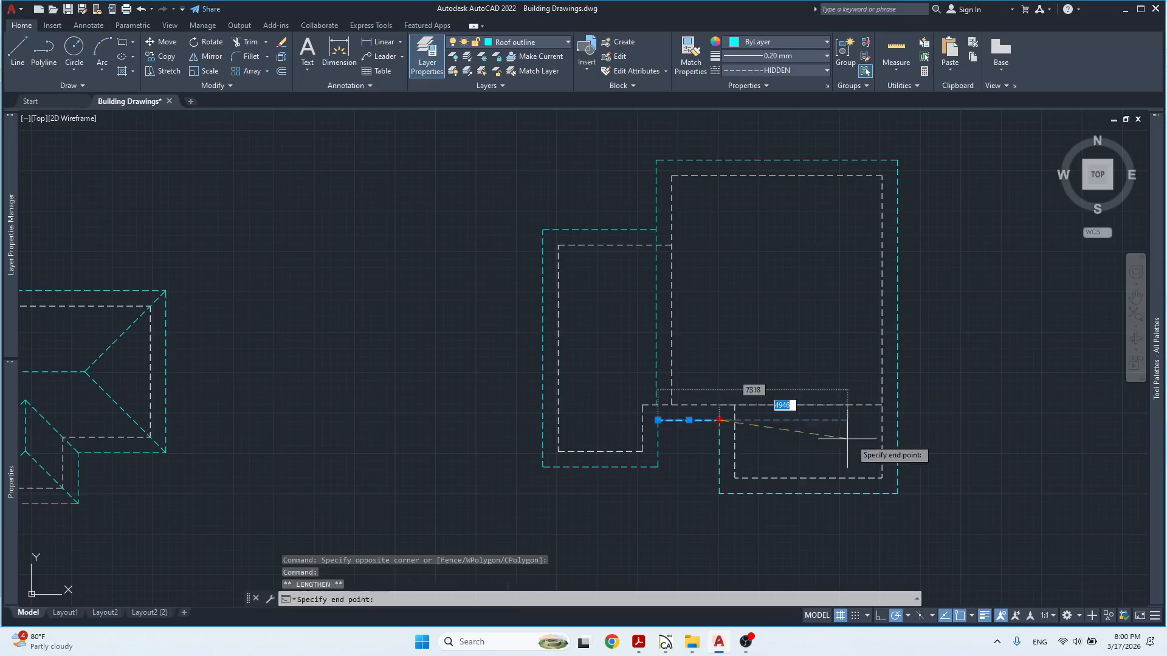
pyautogui.click(897, 419)
pyautogui.press('Escape')
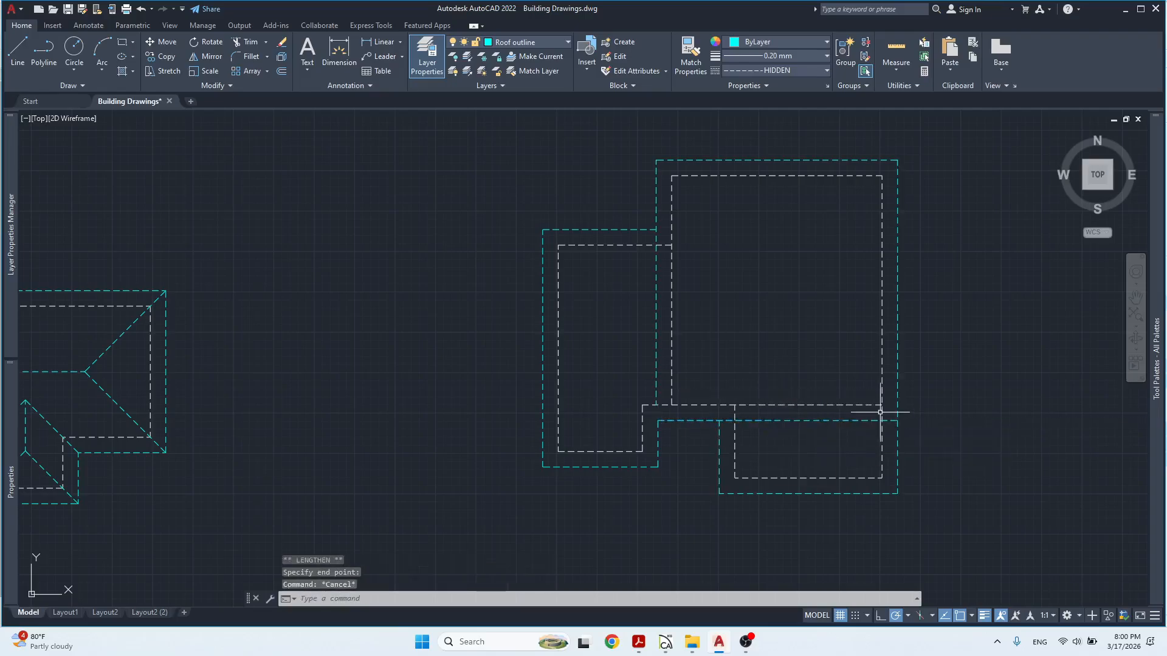
pyautogui.click(891, 347)
pyautogui.click(873, 348)
pyautogui.click(912, 337)
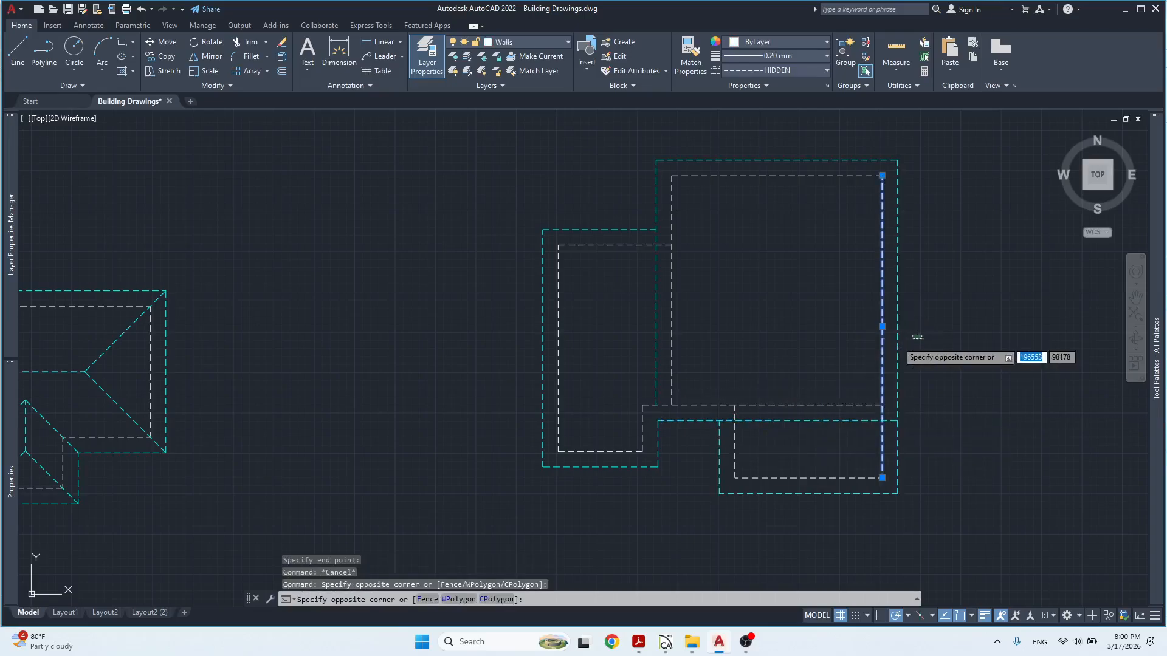
pyautogui.click(890, 342)
pyautogui.press('Escape')
pyautogui.click(815, 137)
pyautogui.click(765, 185)
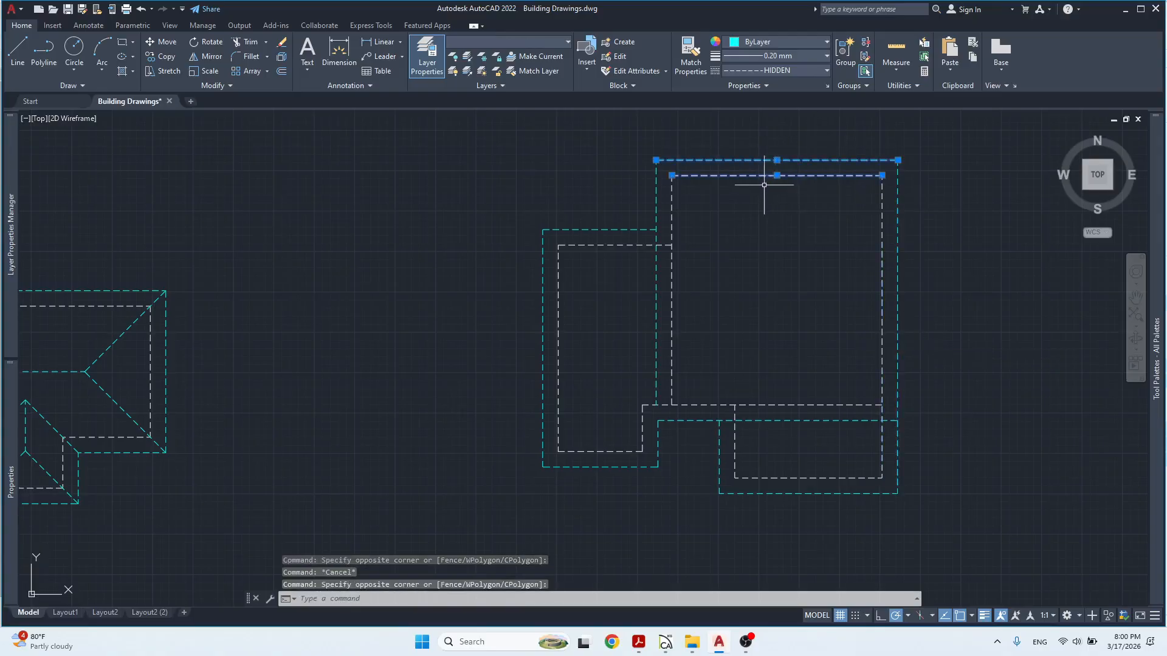
pyautogui.press('Escape')
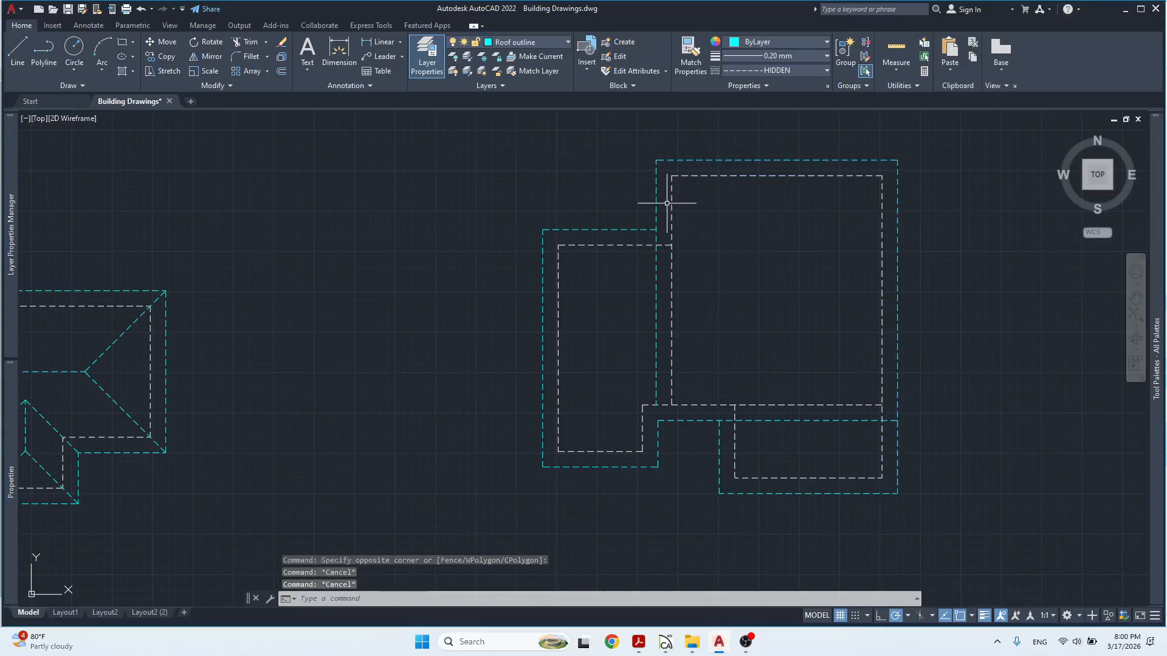
pyautogui.press('Escape')
# Lengthen the main rectangle's west roof outline further south to the level of the recess's horizontal roof outline.
pyautogui.click(658, 352)
pyautogui.click(648, 363)
pyautogui.moveTo(656, 404)
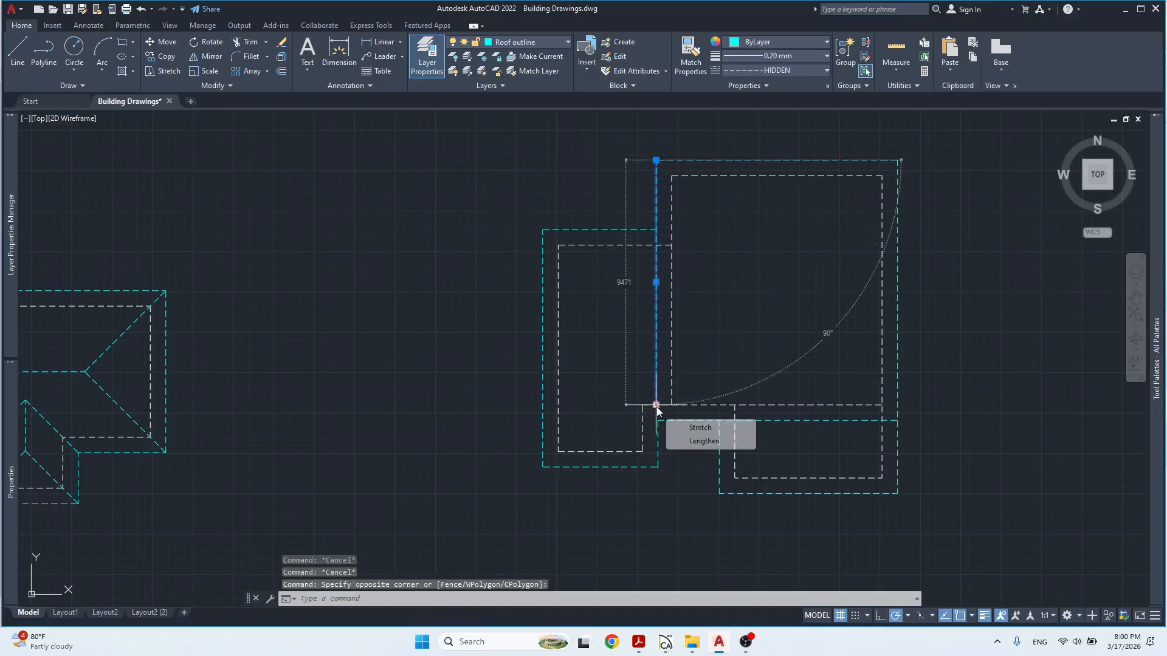
pyautogui.click(699, 437)
pyautogui.scroll(8, 657, 434)
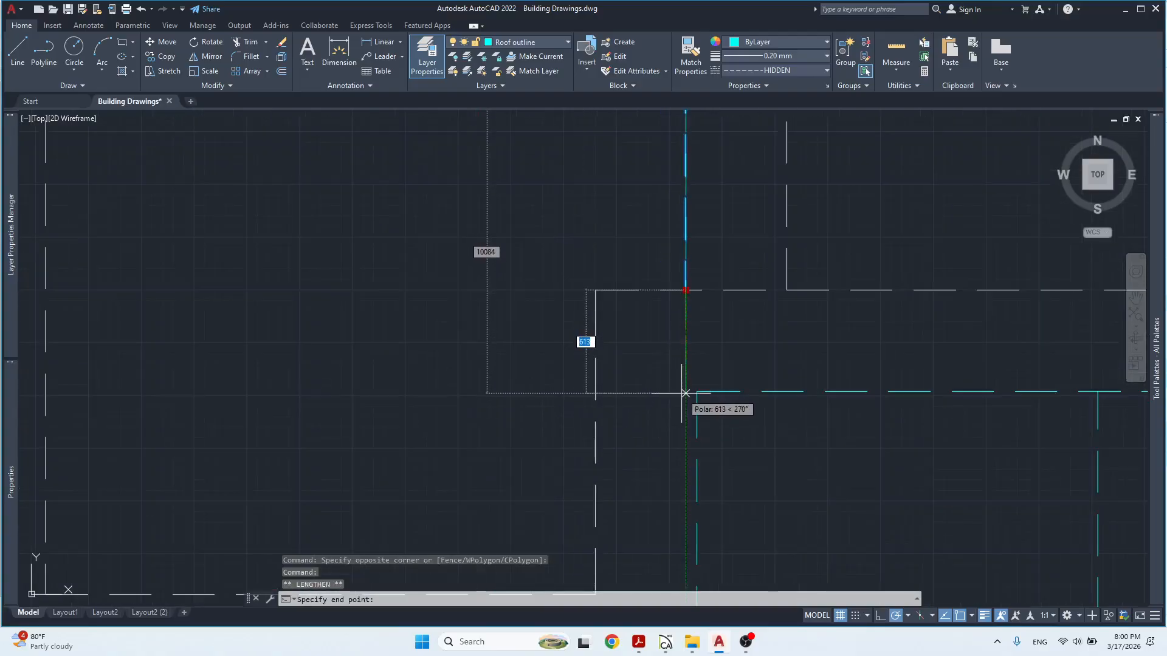
pyautogui.press('Escape')
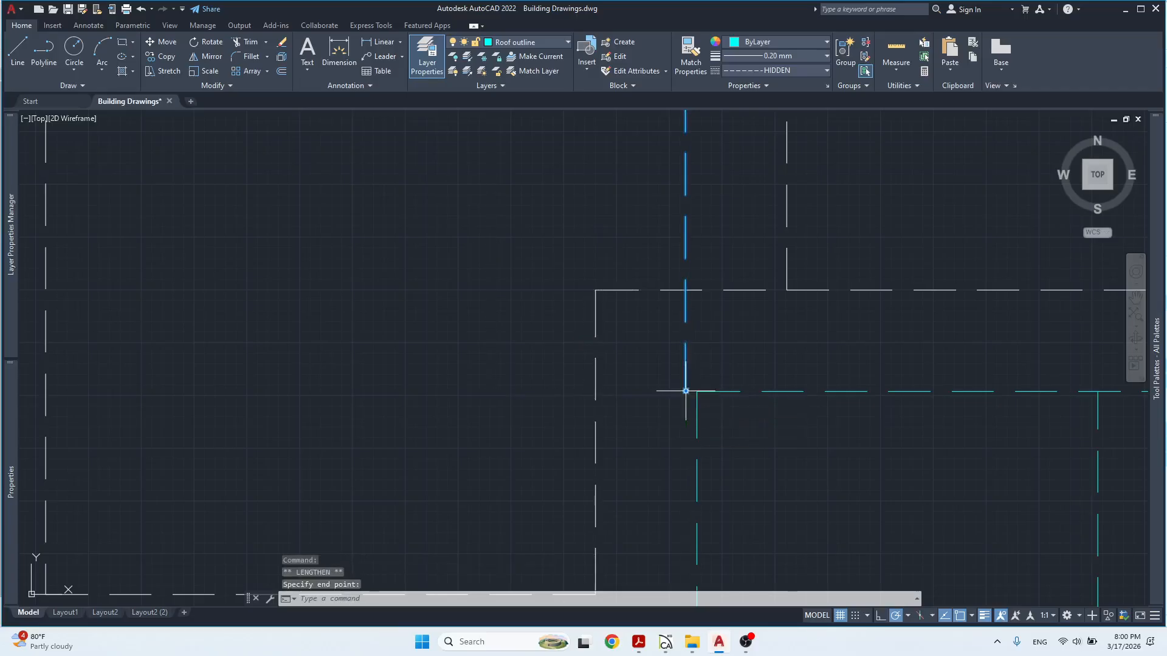
# Stretch the west end of the recess's horizontal roof outline to meet the lower end of the main rectangle's west outline.
pyautogui.click(699, 394)
pyautogui.click(705, 394)
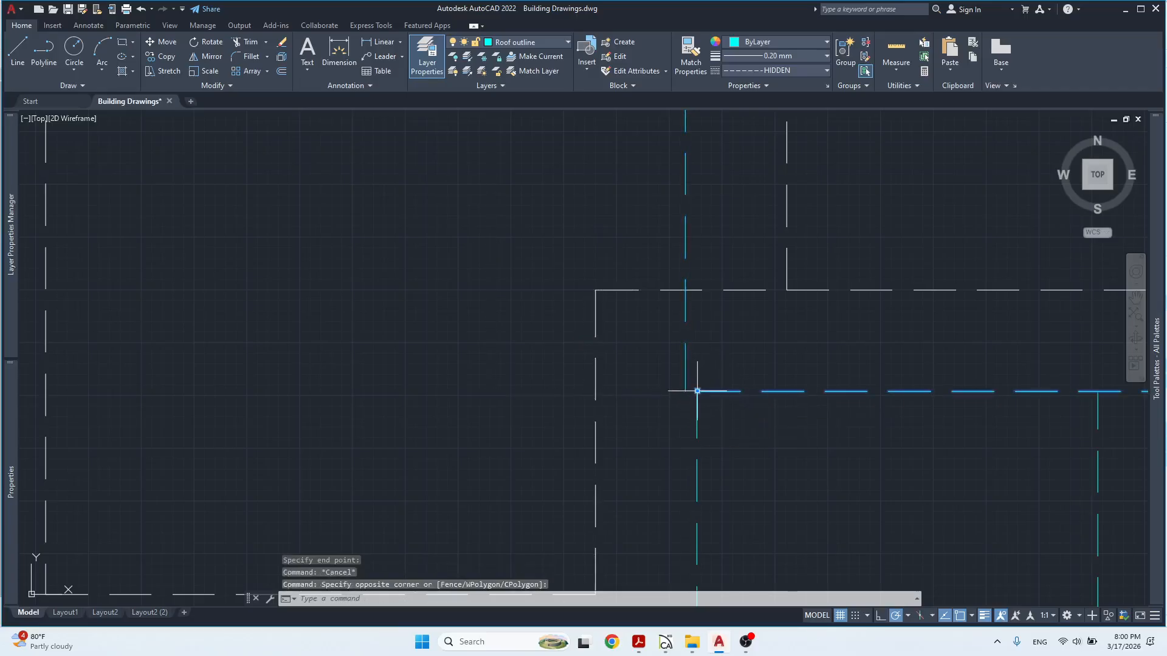
pyautogui.click(698, 391)
pyautogui.press('Escape')
pyautogui.scroll(-2, 711, 370)
pyautogui.scroll(3, 710, 370)
pyautogui.scroll(-3, 705, 377)
pyautogui.scroll(3, 704, 371)
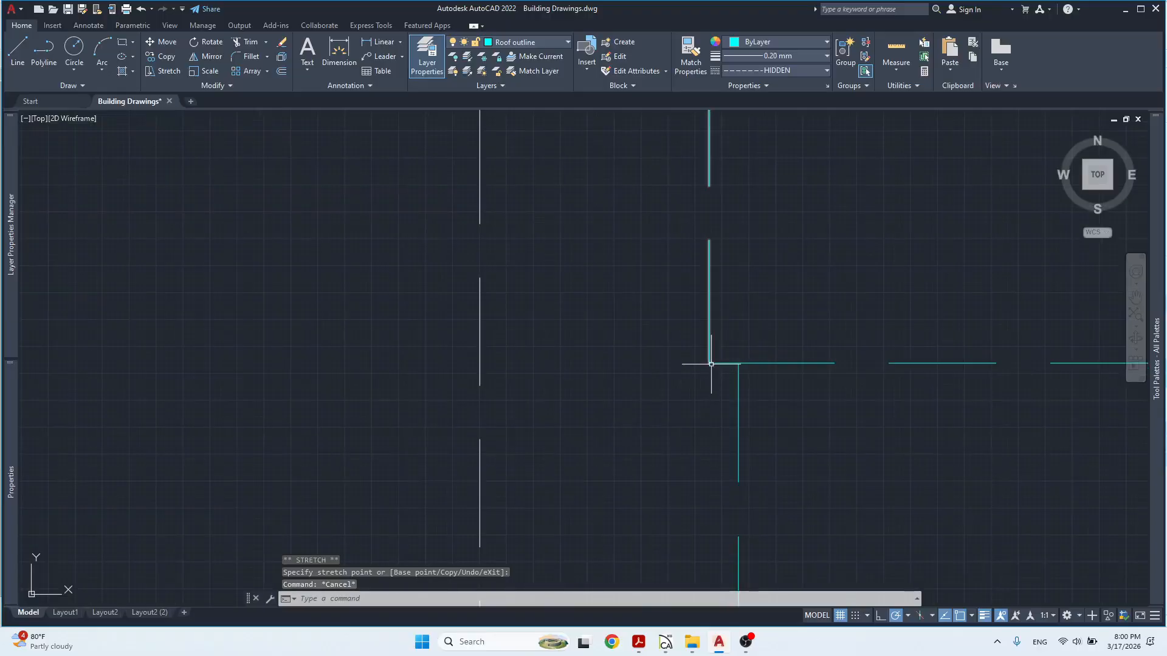
pyautogui.scroll(-3, 710, 363)
pyautogui.scroll(-8, 708, 363)
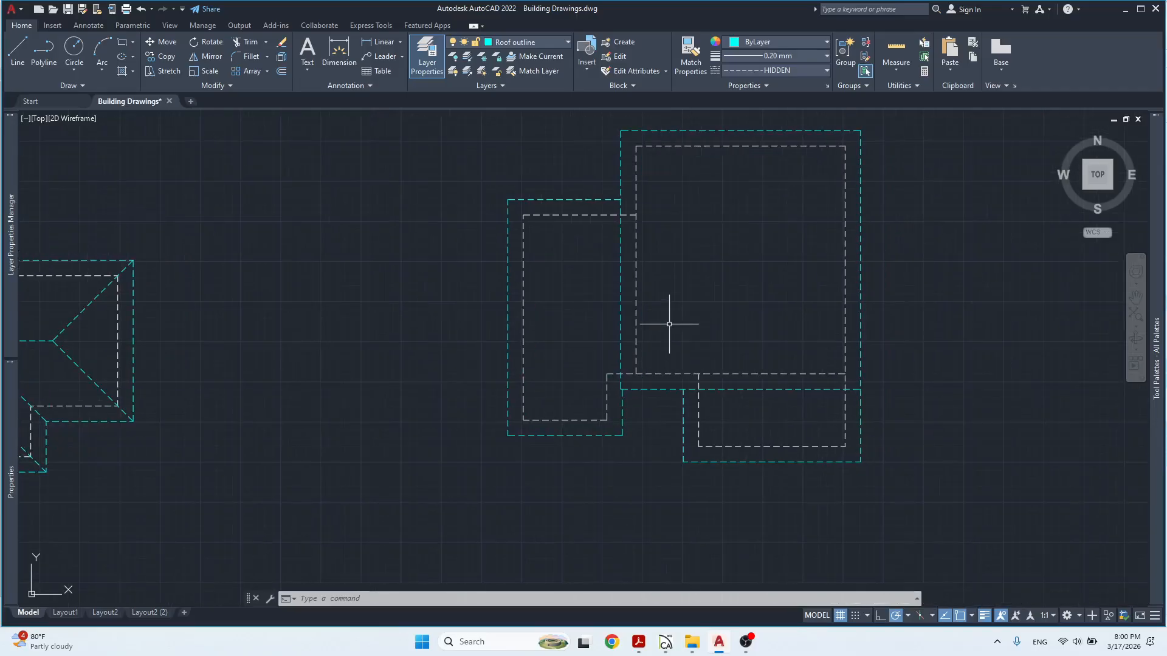
# Draw a 45° hip line about 7250 long from the main roof rectangle's southwest corner into its interior.
pyautogui.press('Return')
pyautogui.scroll(6, 619, 392)
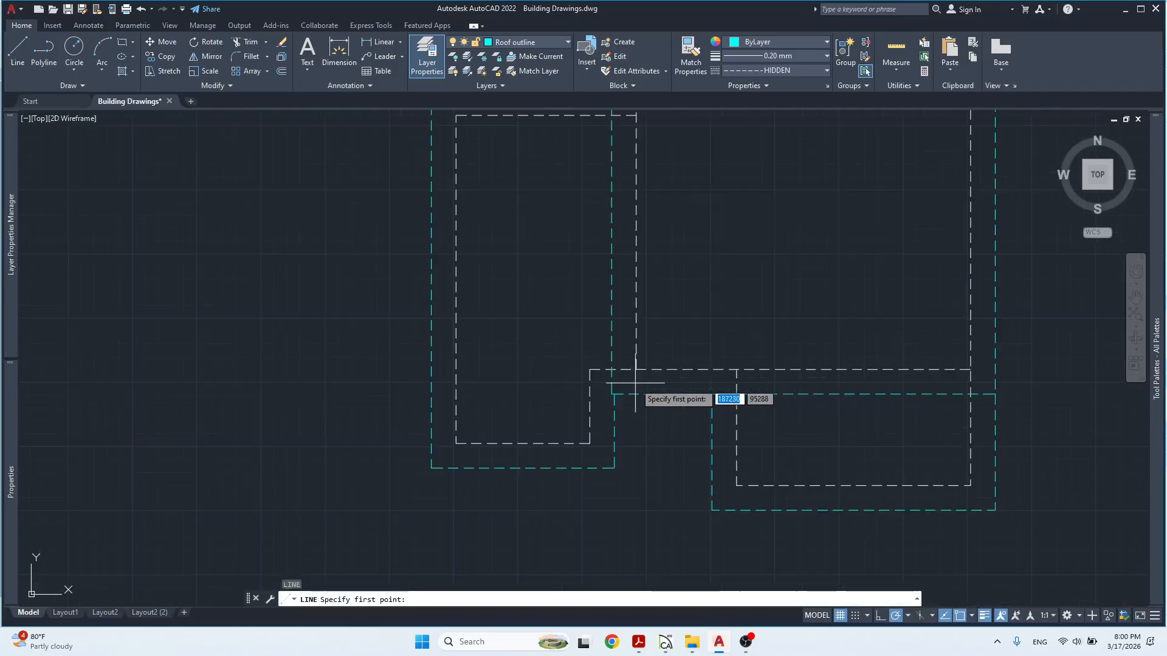
pyautogui.click(605, 399)
pyautogui.scroll(-4, 729, 272)
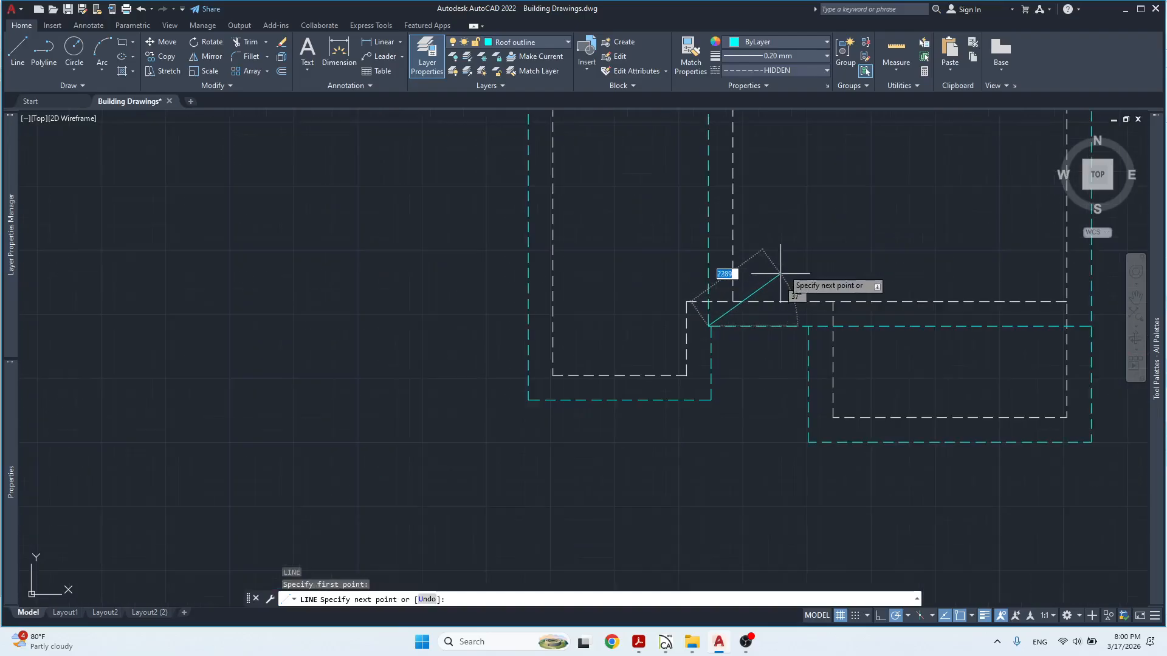
pyautogui.scroll(-2, 702, 207)
pyautogui.moveTo(715, 206); pyautogui.dragTo(678, 293, button='middle')
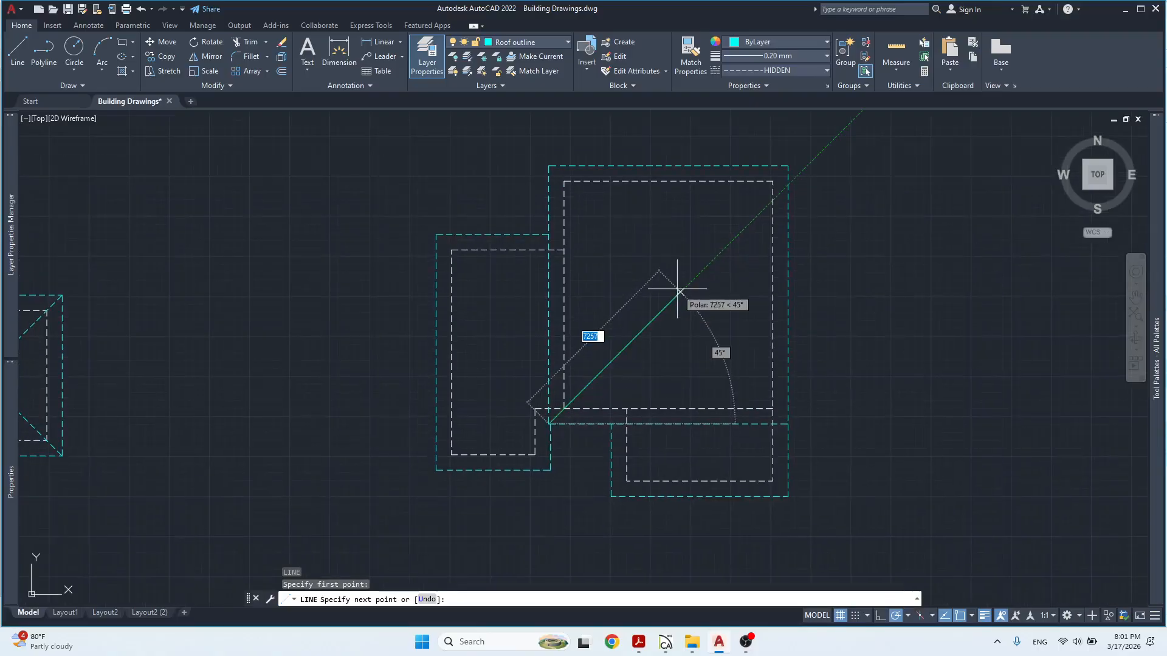
pyautogui.click(678, 291)
pyautogui.press('Return')
# Draw a 45° hip line from the main roof rectangle's southeast corner northwest across the southwest hip line.
pyautogui.press('Return')
pyautogui.click(788, 423)
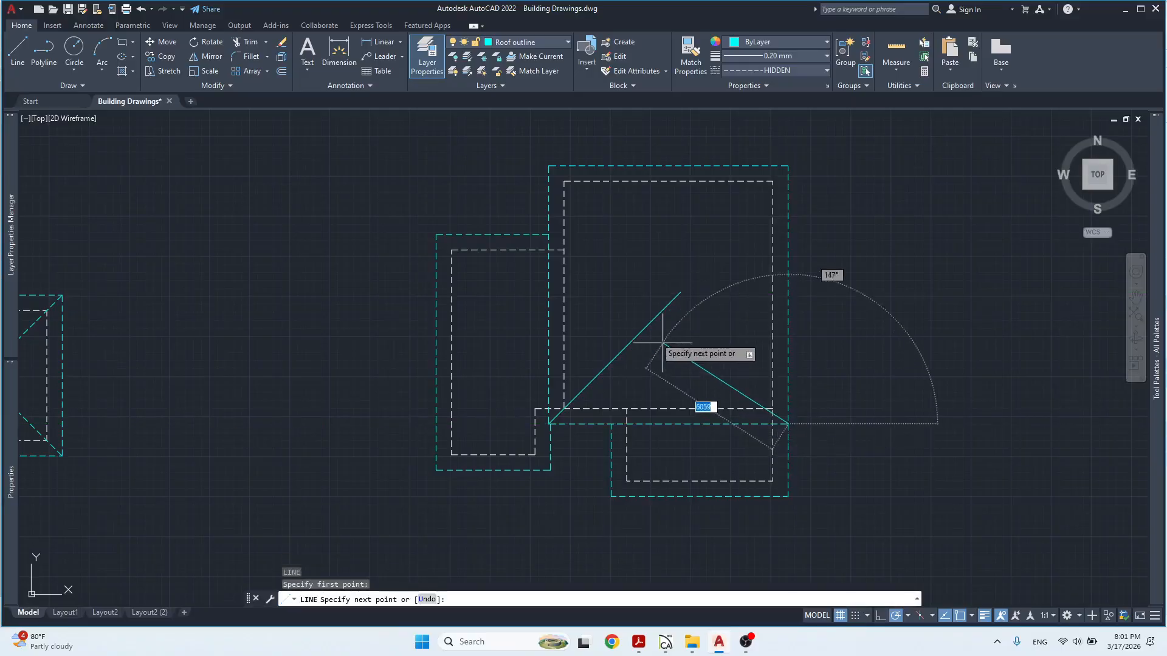
pyautogui.click(651, 283)
pyautogui.press('Return')
# Draw crossing 45° hip lines from the main rectangle's northeast corner, about 6700 long, and its northwest corner, about 6900 long.
pyautogui.press('Return')
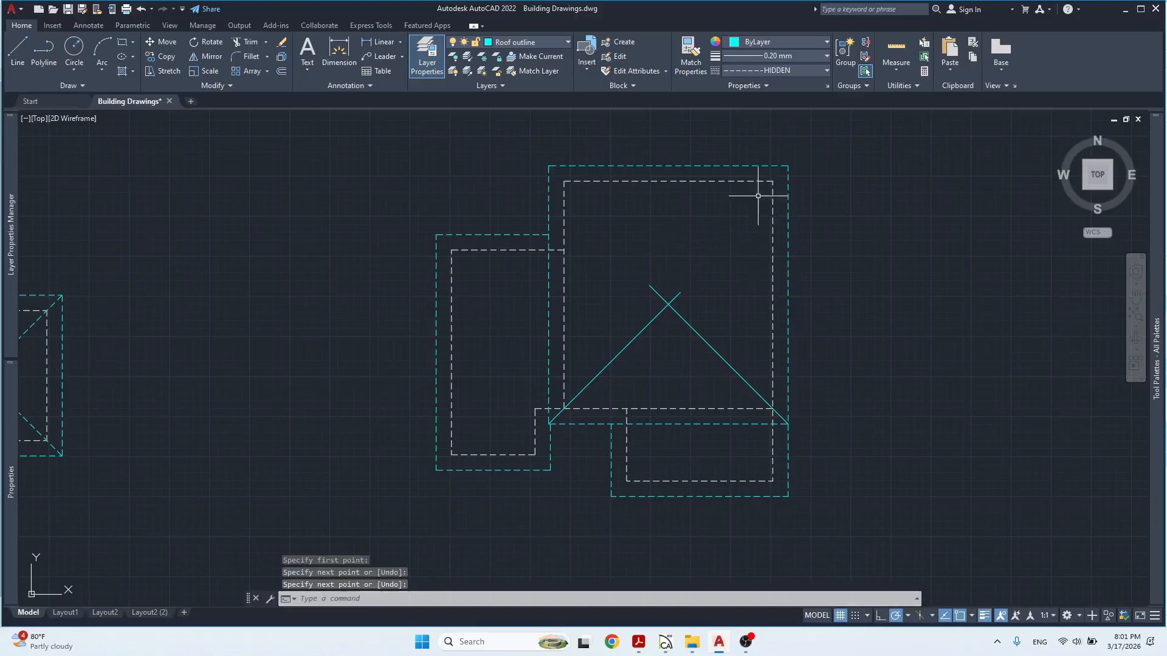
pyautogui.click(788, 166)
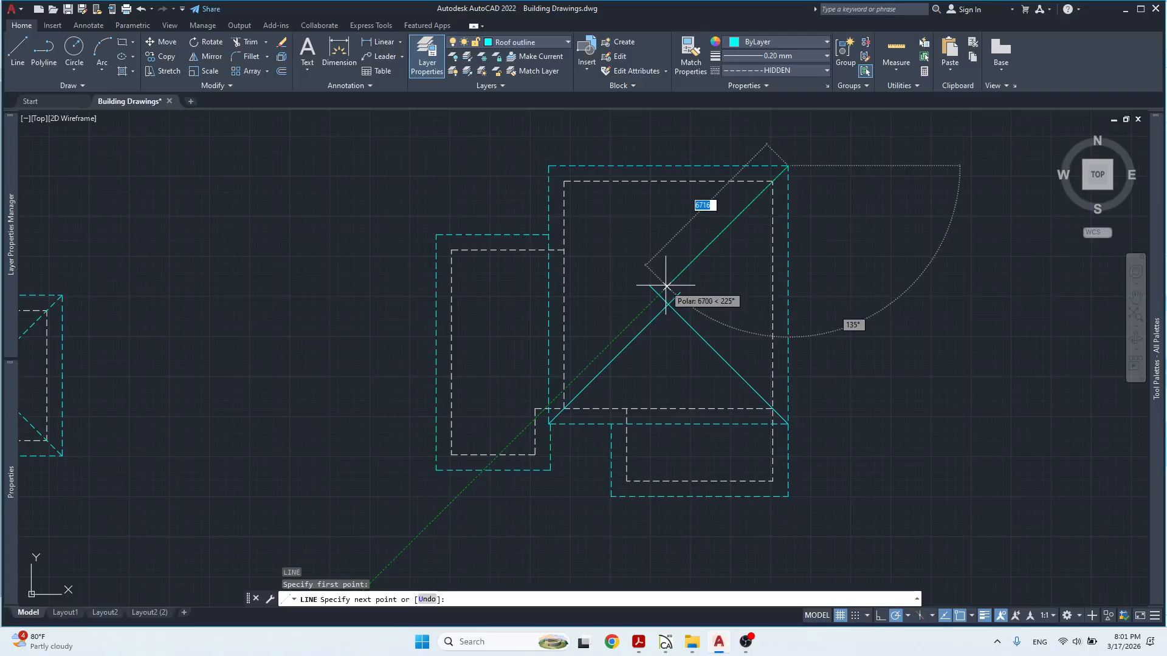
pyautogui.click(665, 287)
pyautogui.press('Return')
pyautogui.press('Return')
pyautogui.click(548, 167)
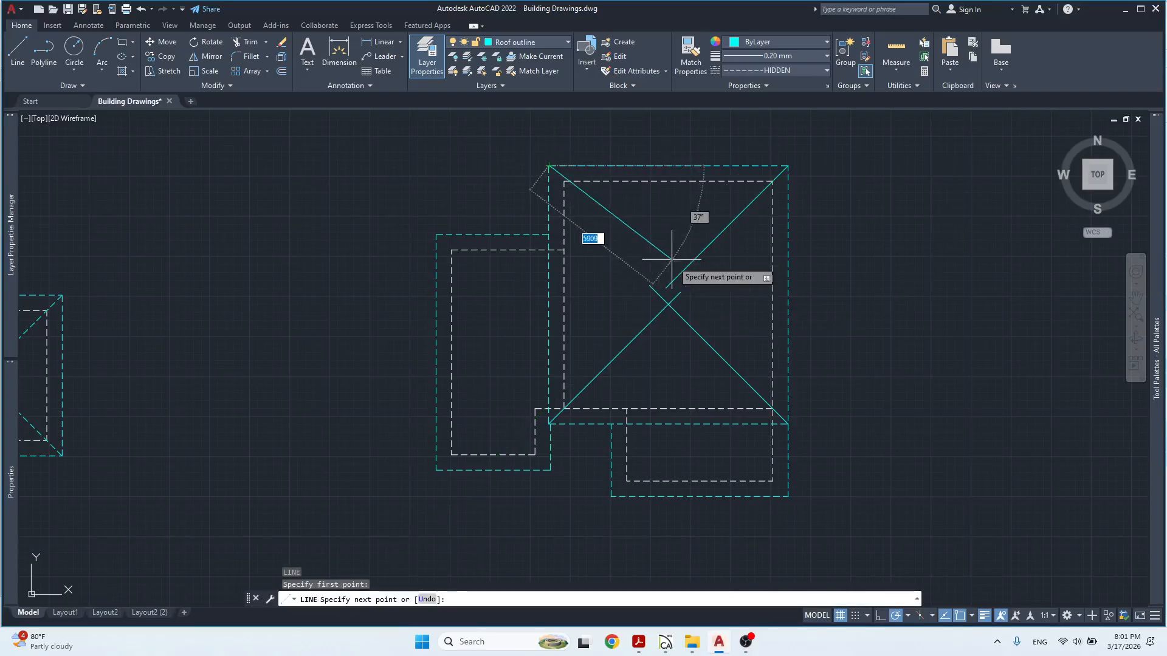
pyautogui.scroll(4, 682, 292)
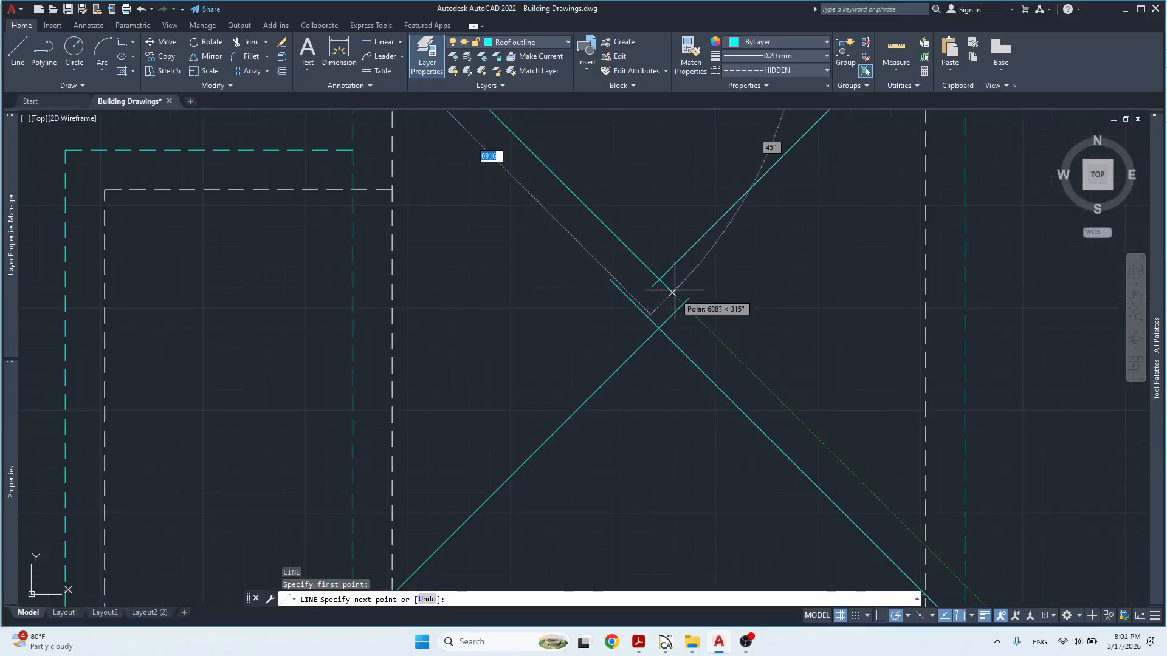
pyautogui.click(682, 289)
pyautogui.press('Return')
# Trim the overrunning ends of the four hip lines at their north and south intersections.
pyautogui.write('t')
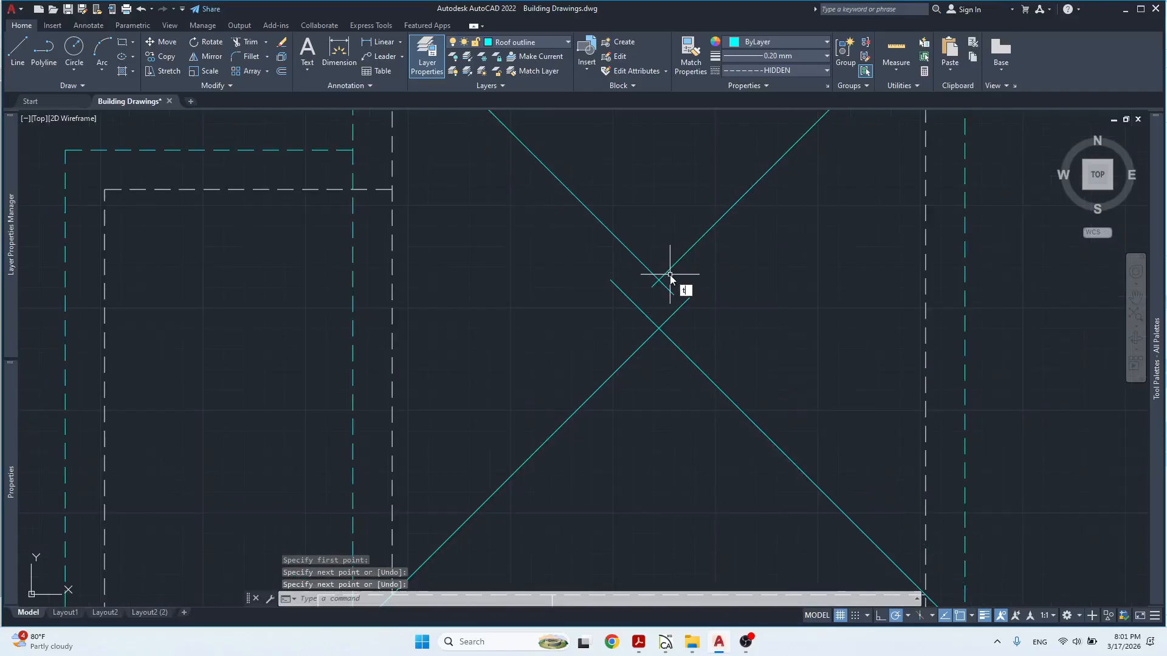
pyautogui.press('Return')
pyautogui.moveTo(677, 274); pyautogui.dragTo(661, 292)
pyautogui.moveTo(663, 292)
pyautogui.mouseDown()
pyautogui.moveTo(648, 284)
pyautogui.moveTo(638, 312)
pyautogui.moveTo(672, 308)
pyautogui.moveTo(668, 325)
pyautogui.mouseUp()
pyautogui.press('Return')
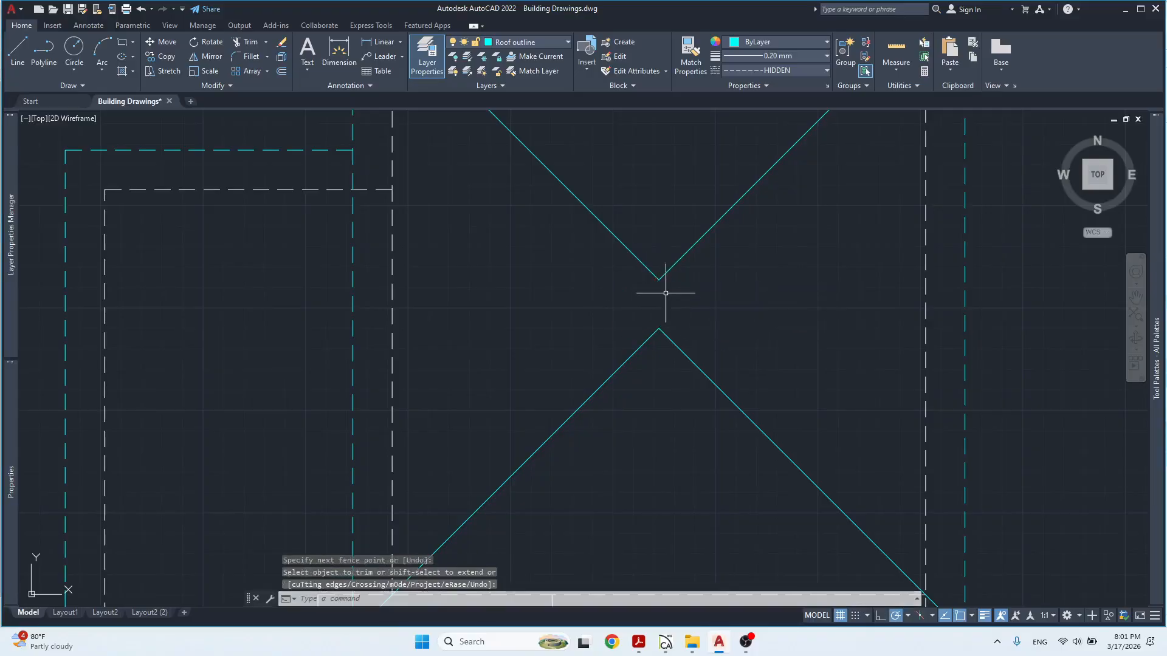
# Draw the short vertical ridge line connecting the north and south hip intersections of the main roof.
pyautogui.write('l')
pyautogui.press('Return')
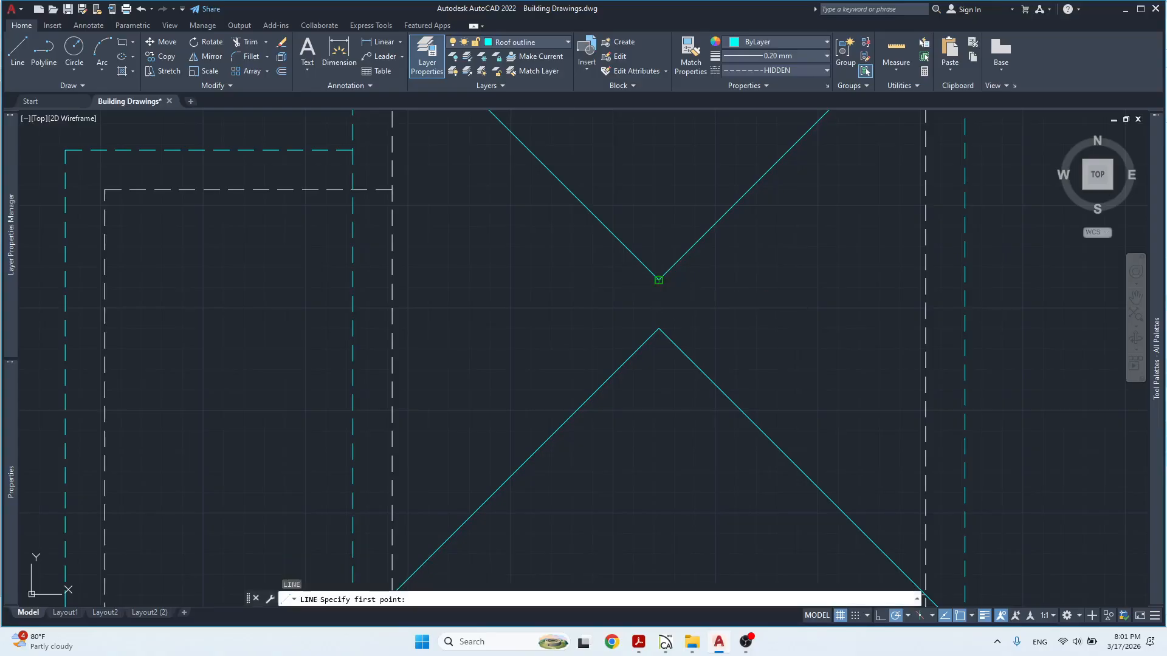
pyautogui.click(659, 279)
pyautogui.click(659, 329)
pyautogui.scroll(-5, 668, 298)
pyautogui.press('Escape')
pyautogui.press('Escape')
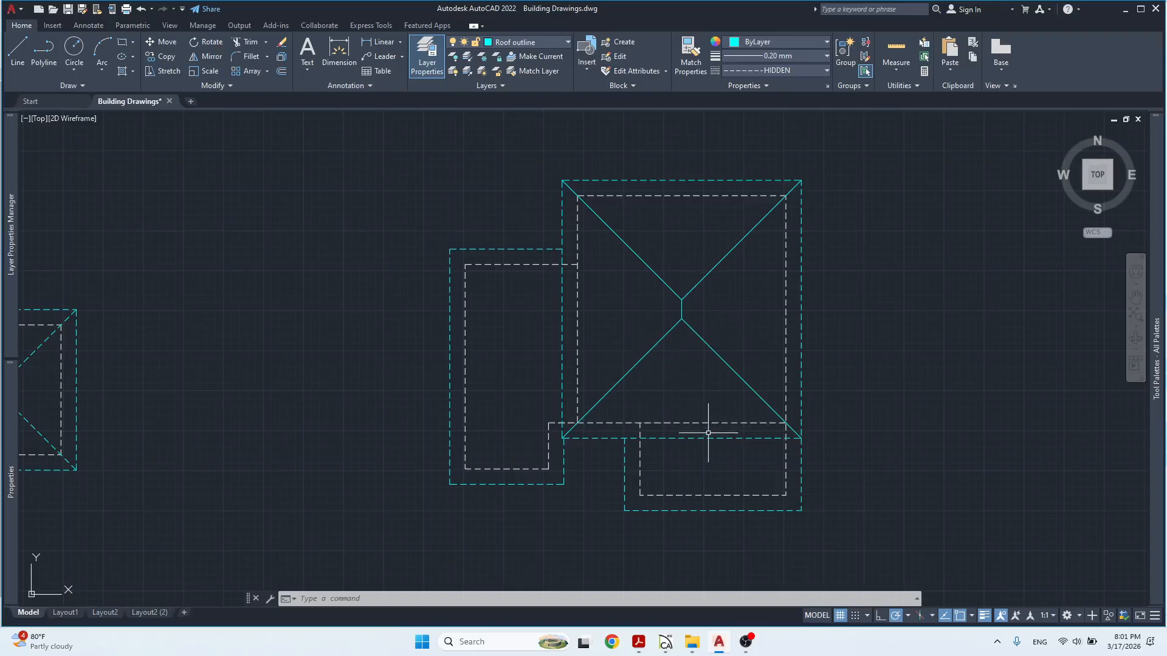
pyautogui.press('Escape')
pyautogui.press('Escape')
pyautogui.press('Escape')
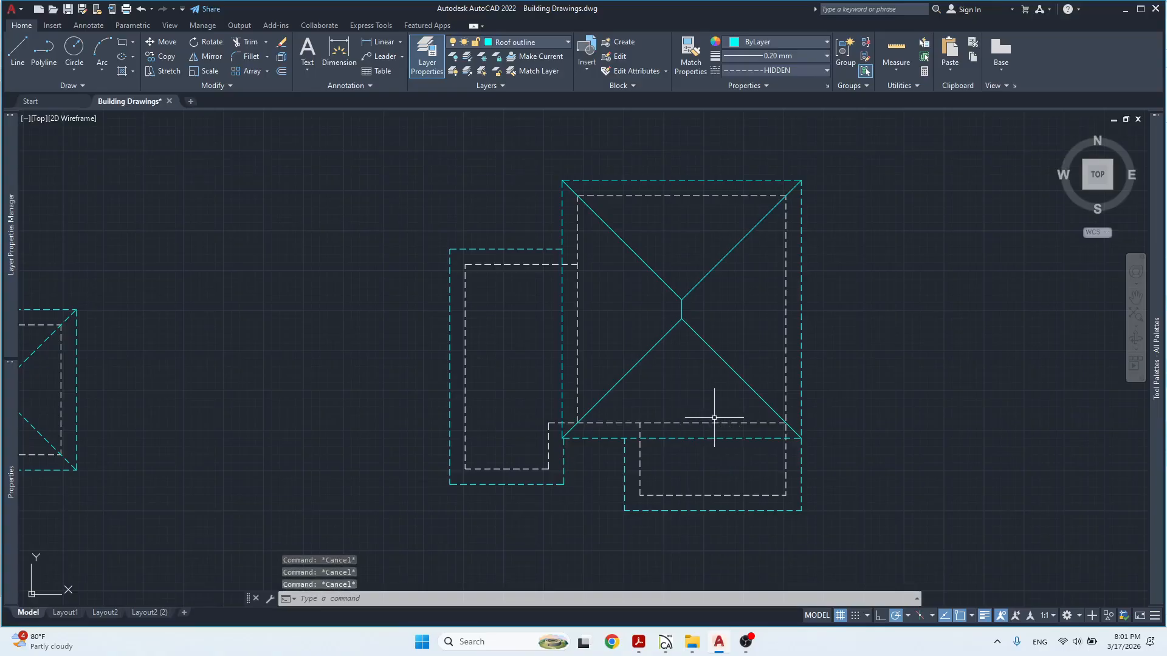
# Trim the wall outline segments inside the building where the main block meets the south and west wings.
pyautogui.write('tr')
pyautogui.press('space')
pyautogui.click(733, 413)
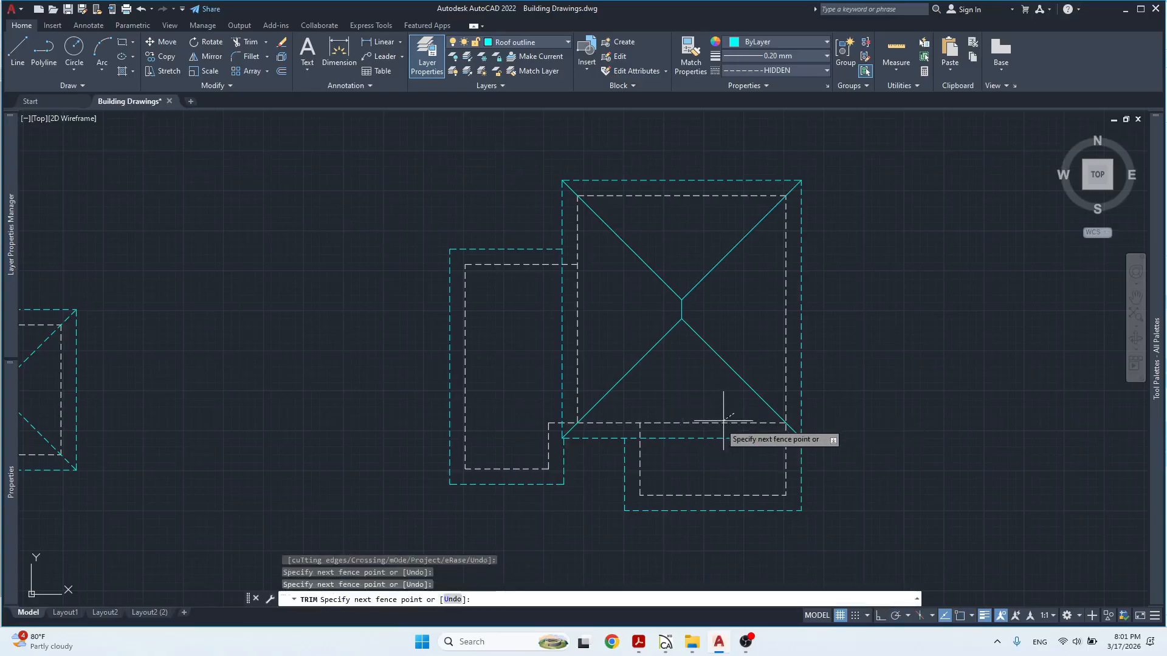
pyautogui.click(718, 427)
pyautogui.click(593, 344)
pyautogui.click(572, 359)
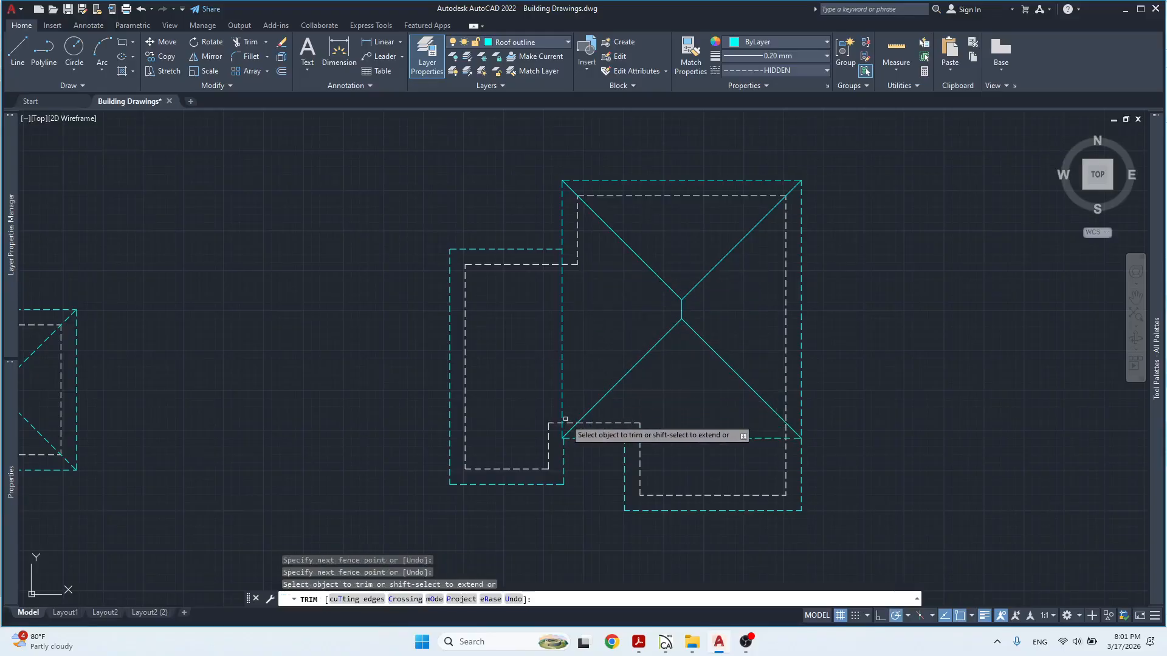
# Trim the interior roof outline edges between the main roof and its south and west wings.
pyautogui.click(714, 438)
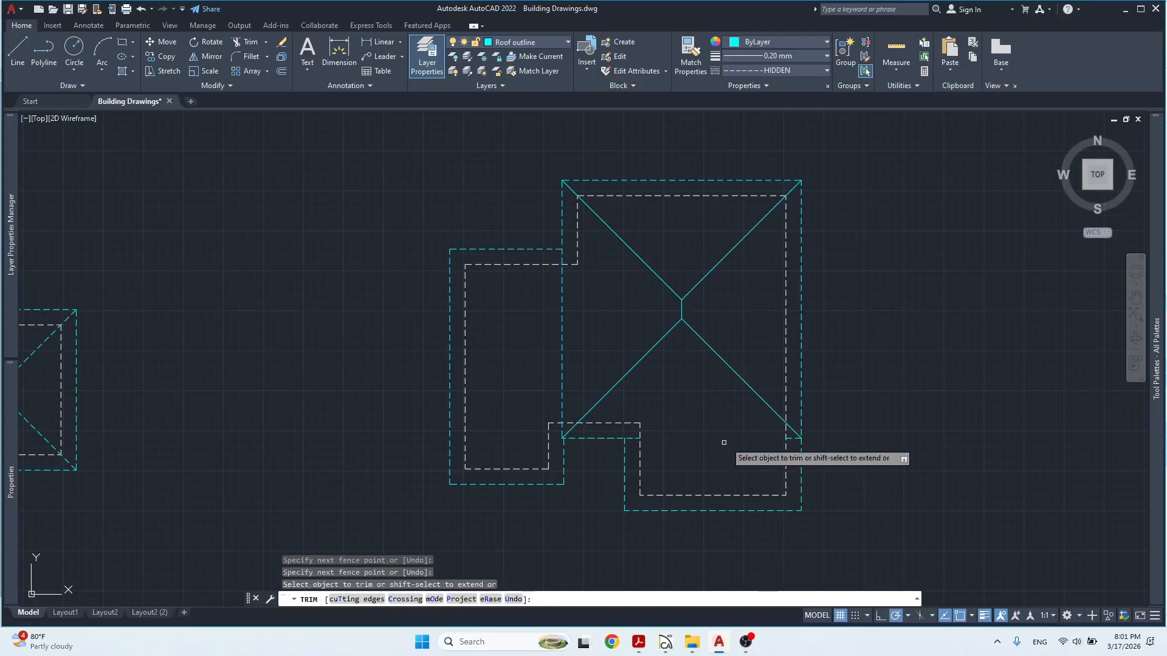
pyautogui.click(790, 437)
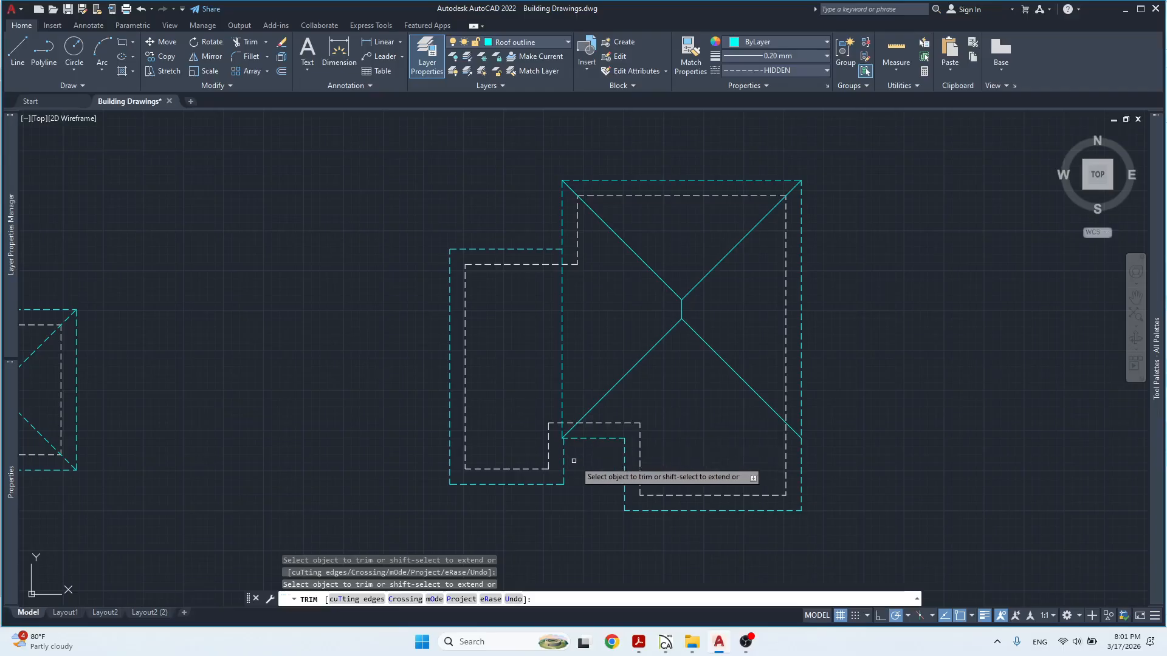
pyautogui.moveTo(571, 402); pyautogui.dragTo(556, 407)
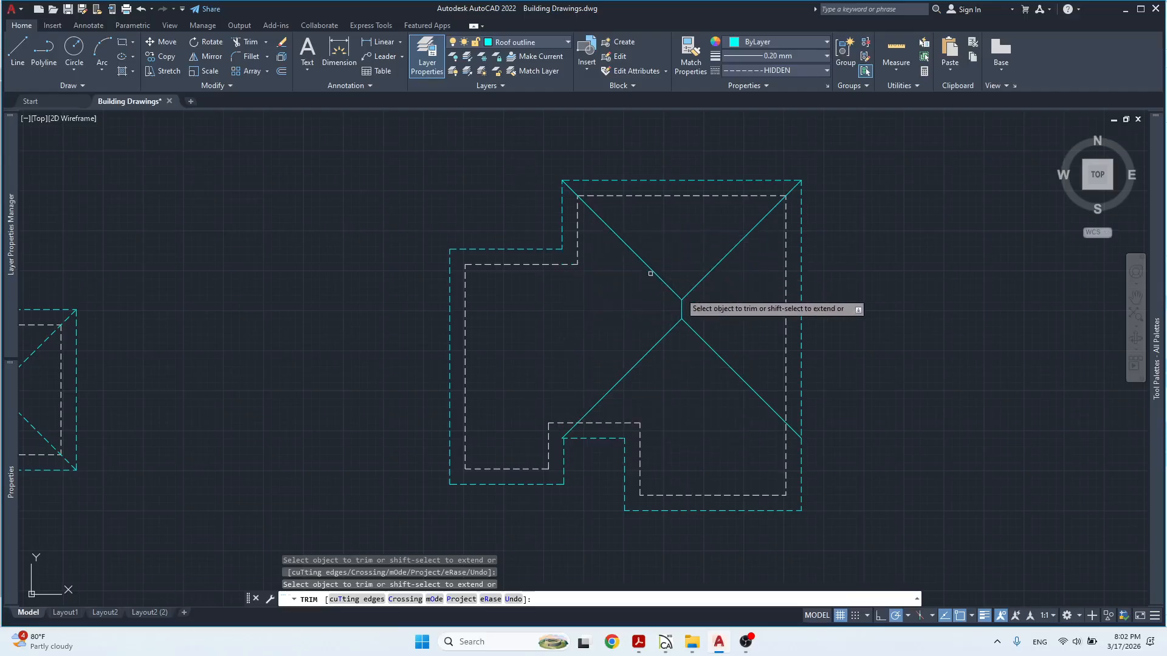
pyautogui.press('Escape')
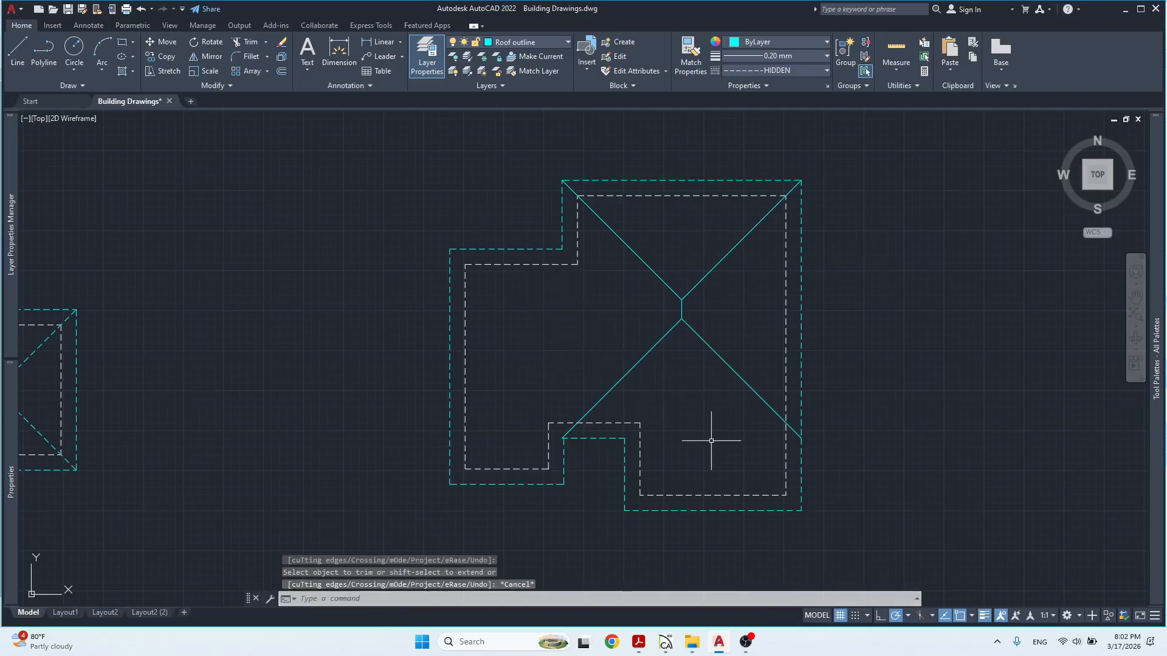
# Draw a 45° hip line from the south wing roof's southwest corner toward the northeast.
pyautogui.click(645, 424)
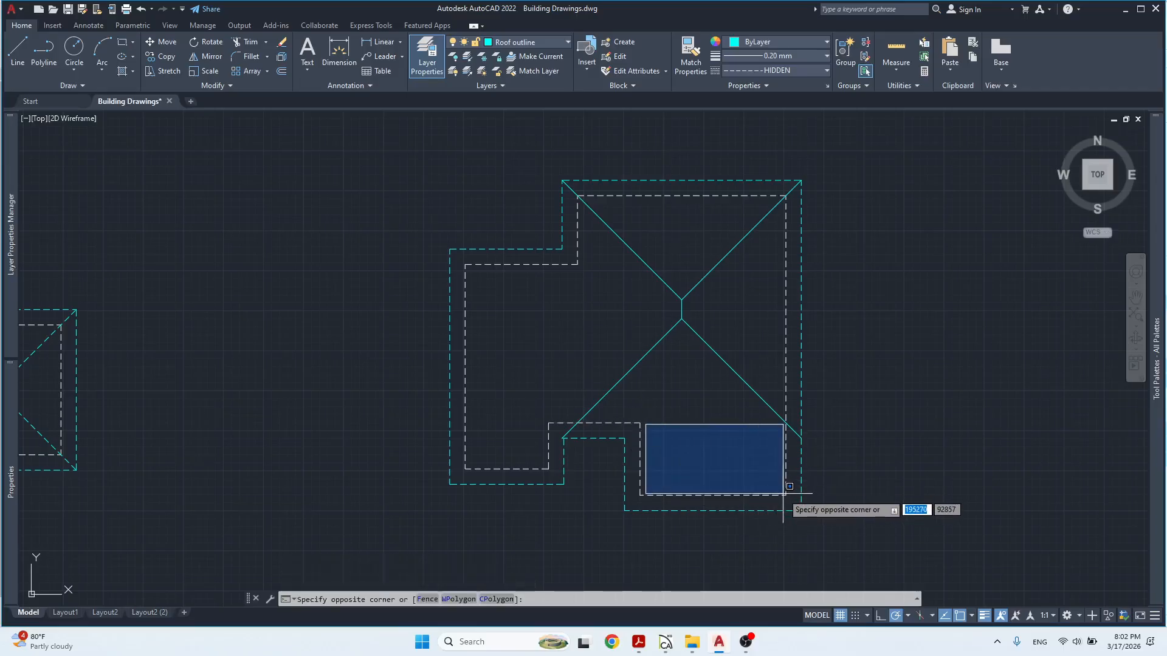
pyautogui.press('Escape')
pyautogui.press('Escape')
pyautogui.write('l')
pyautogui.press('Return')
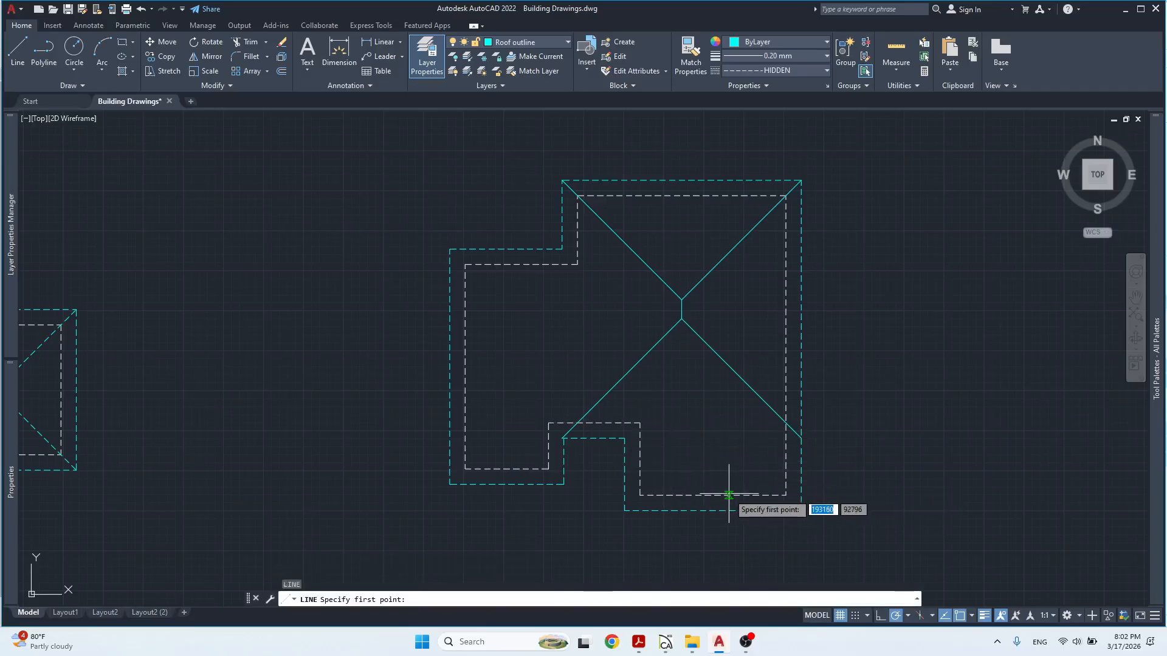
pyautogui.click(625, 510)
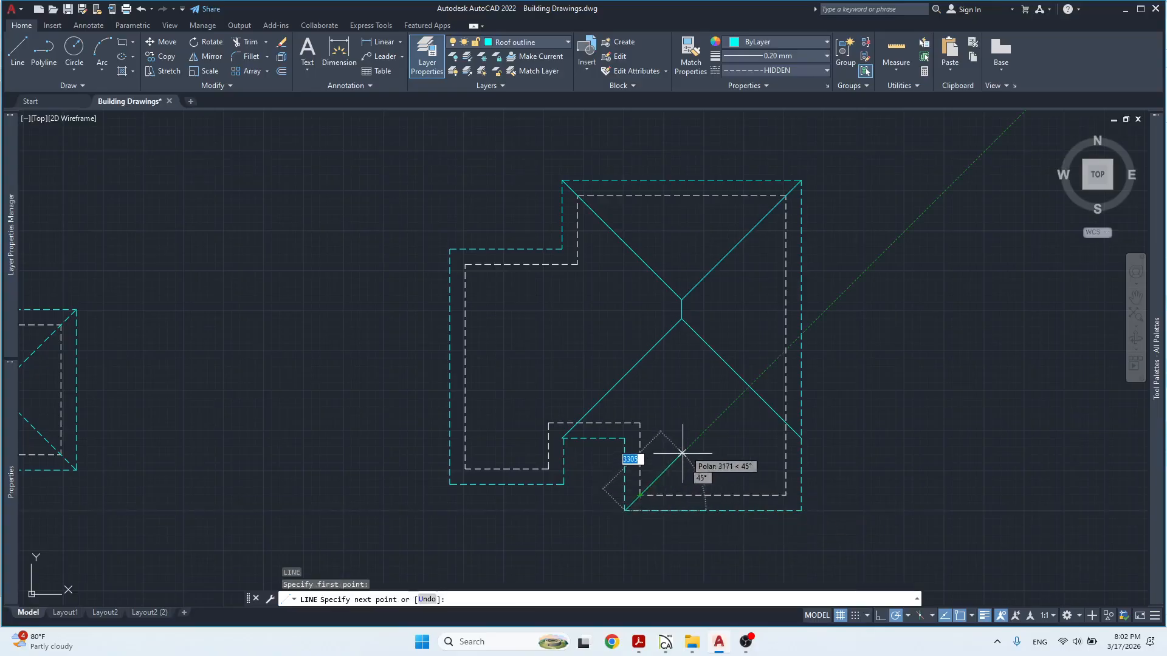
pyautogui.click(720, 416)
pyautogui.press('Return')
# Draw a 135° hip line about 5750 long from the south wing roof's southeast corner, crossing the wing's other hip.
pyautogui.write('l')
pyautogui.press('Return')
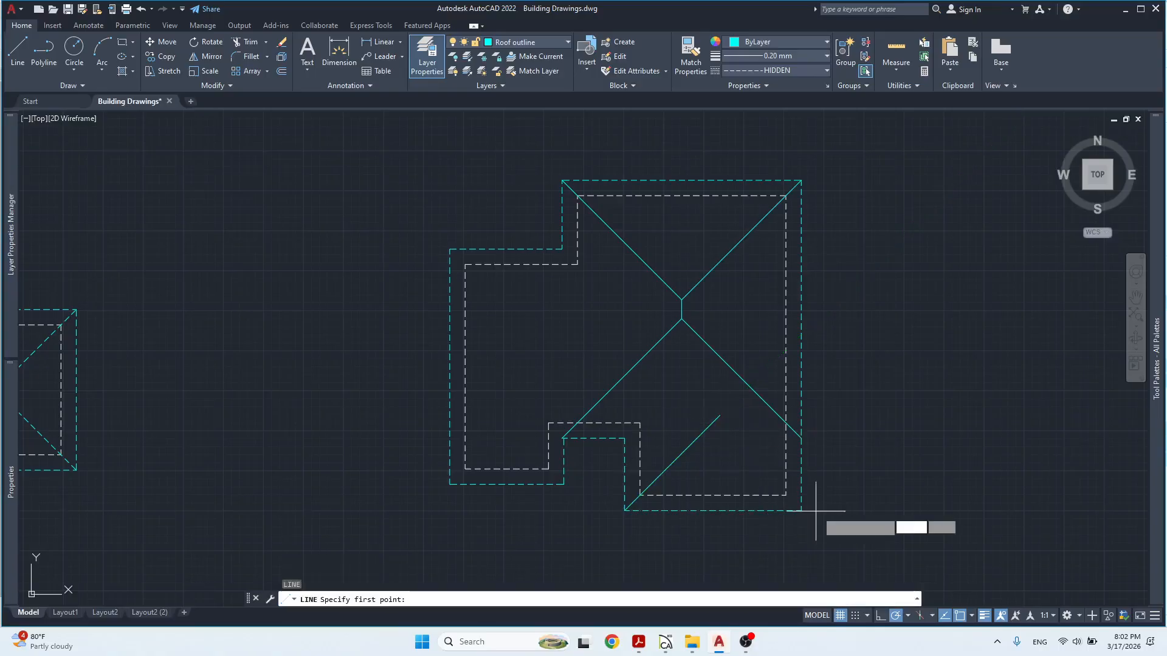
pyautogui.click(800, 510)
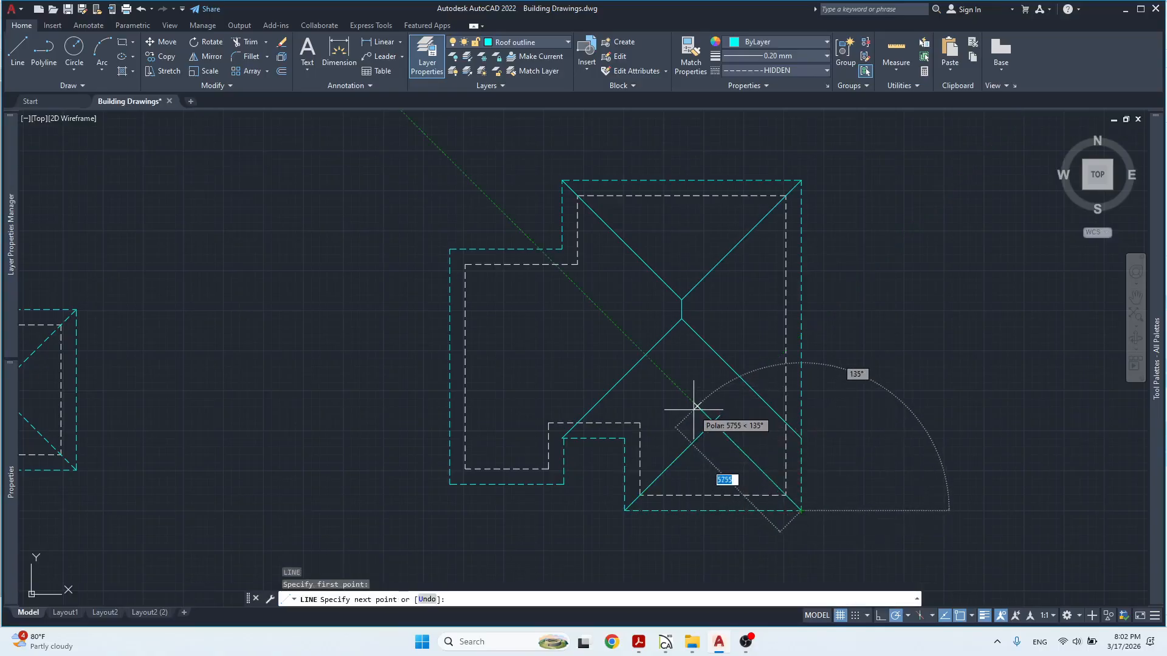
pyautogui.click(702, 410)
pyautogui.press('Return')
# Trim the overrunning ends of the south wing's two hip lines at their intersection.
pyautogui.write('tr')
pyautogui.press('Return')
pyautogui.click(706, 411)
pyautogui.click(696, 418)
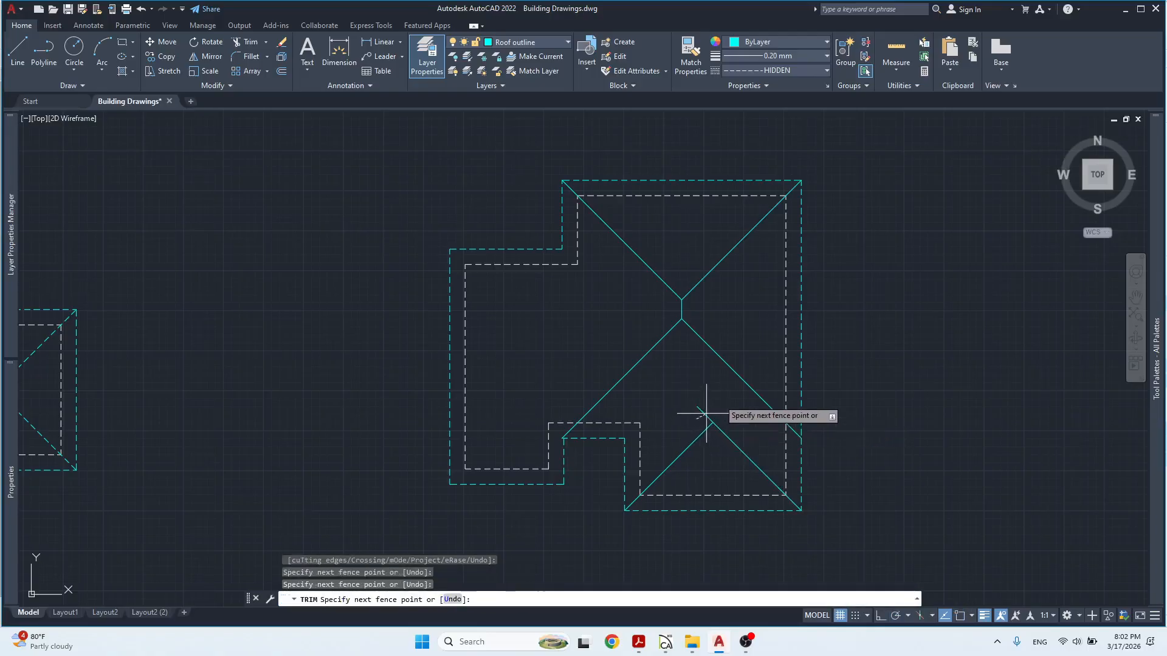
pyautogui.press('Return')
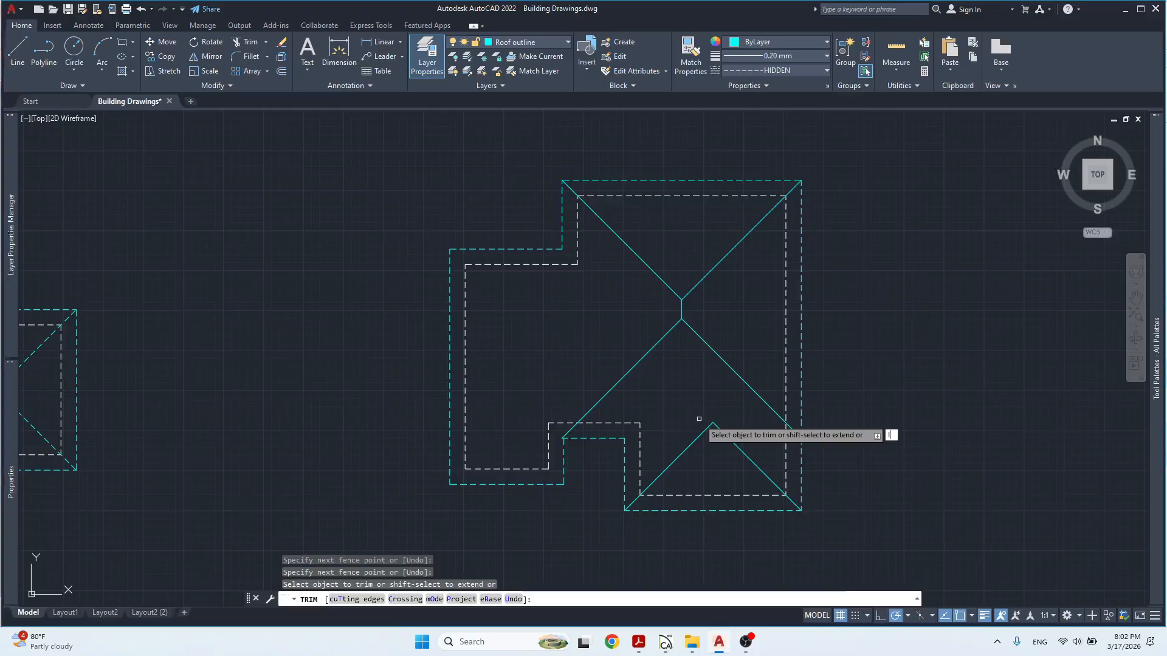
pyautogui.press('Return')
pyautogui.press('Escape')
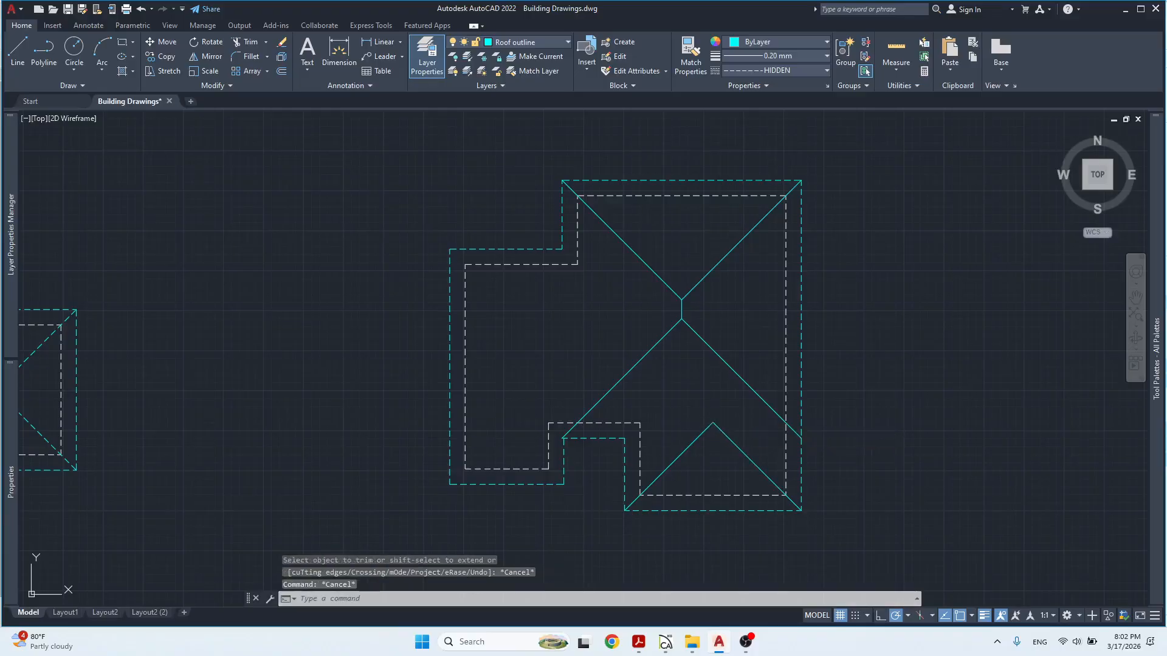
# Draw the south wing's vertical ridge line from its hip intersection north across the main roof's southeast hip.
pyautogui.write('l')
pyautogui.press('Return')
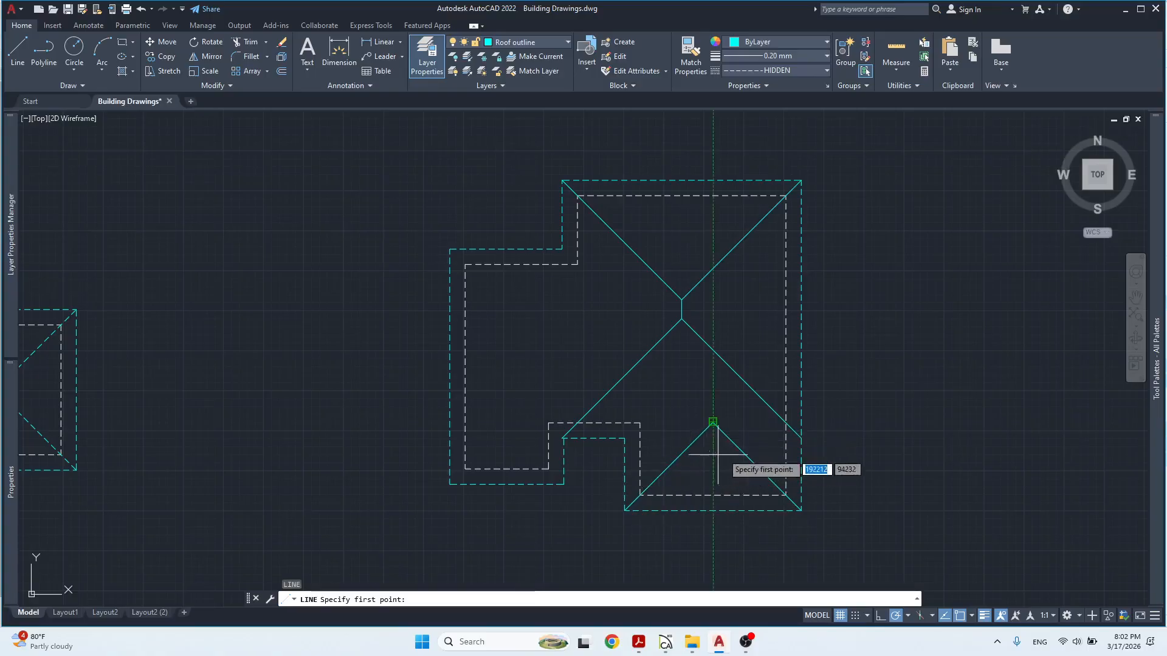
pyautogui.click(713, 421)
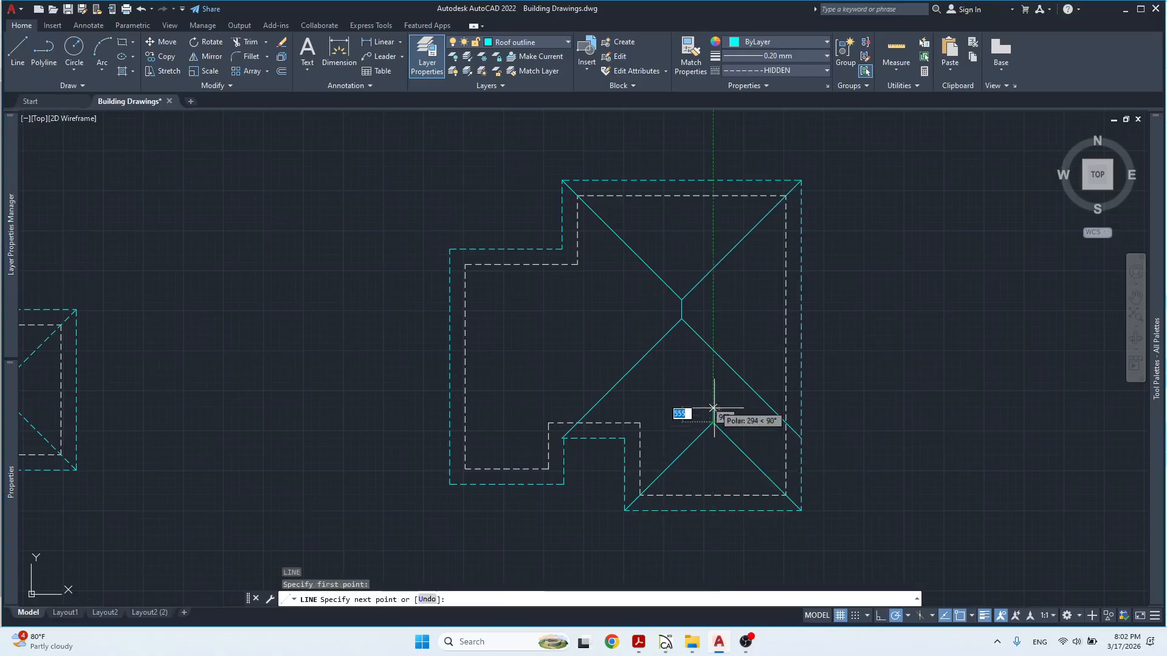
pyautogui.click(714, 352)
pyautogui.press('Escape')
# Trim the south wing's ridge line where it overruns the main roof's southeast hip.
pyautogui.scroll(2, 711, 353)
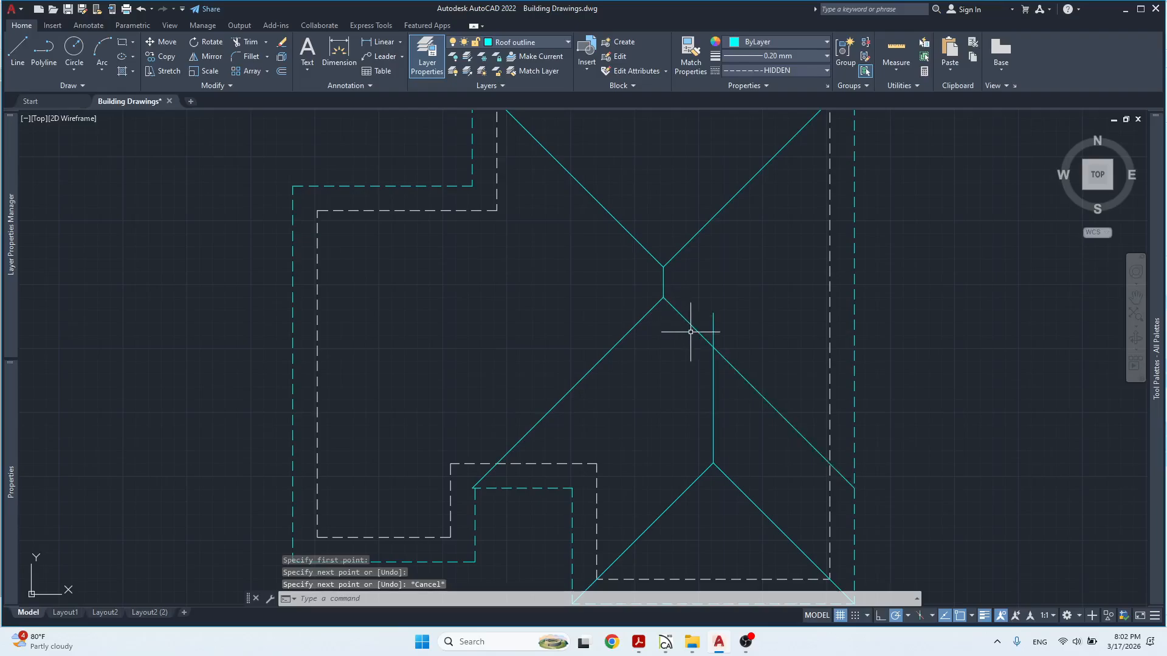
pyautogui.write('tr')
pyautogui.press('Return')
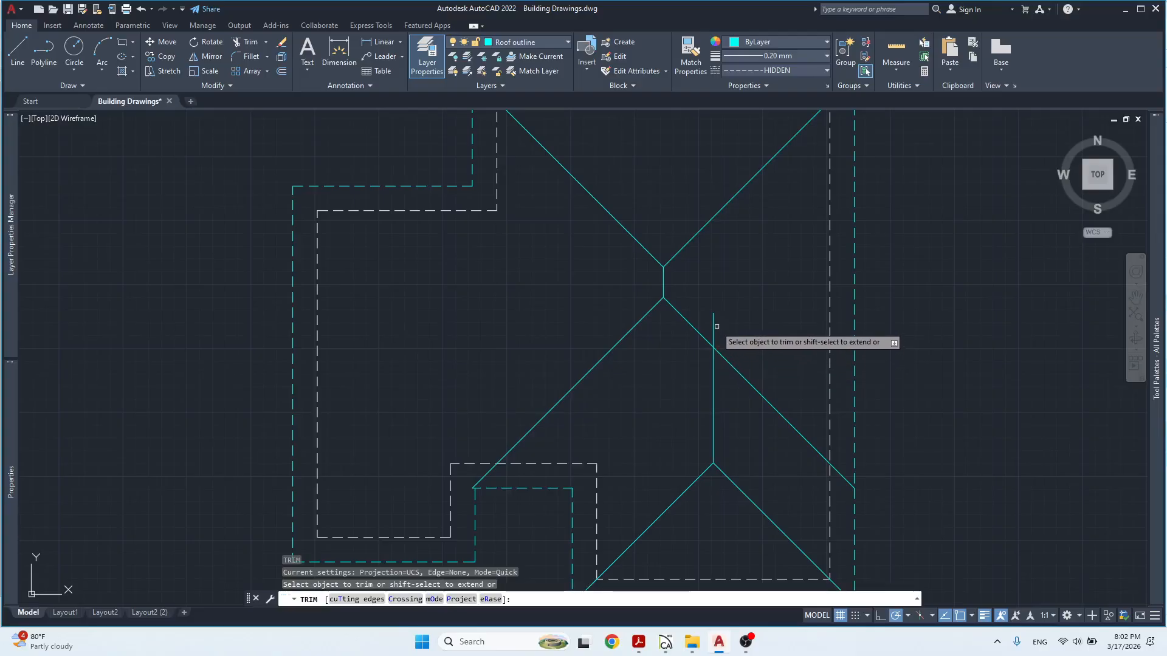
pyautogui.click(714, 327)
pyautogui.moveTo(834, 472); pyautogui.dragTo(833, 469, button='middle')
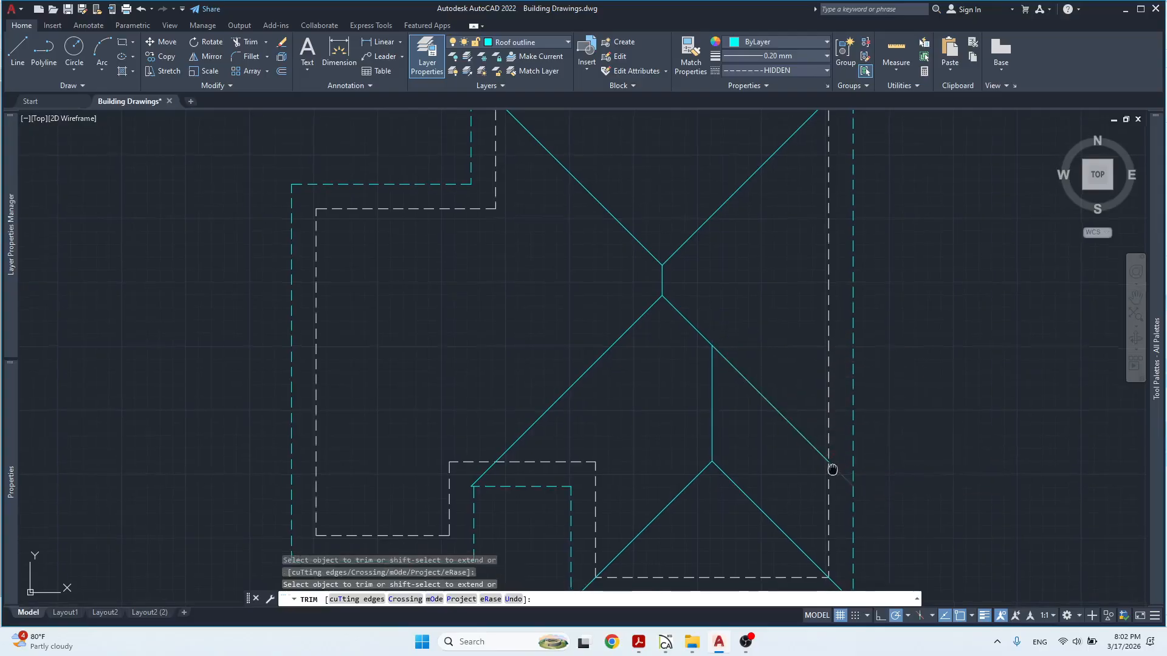
pyautogui.scroll(-2, 823, 304)
pyautogui.press('Escape')
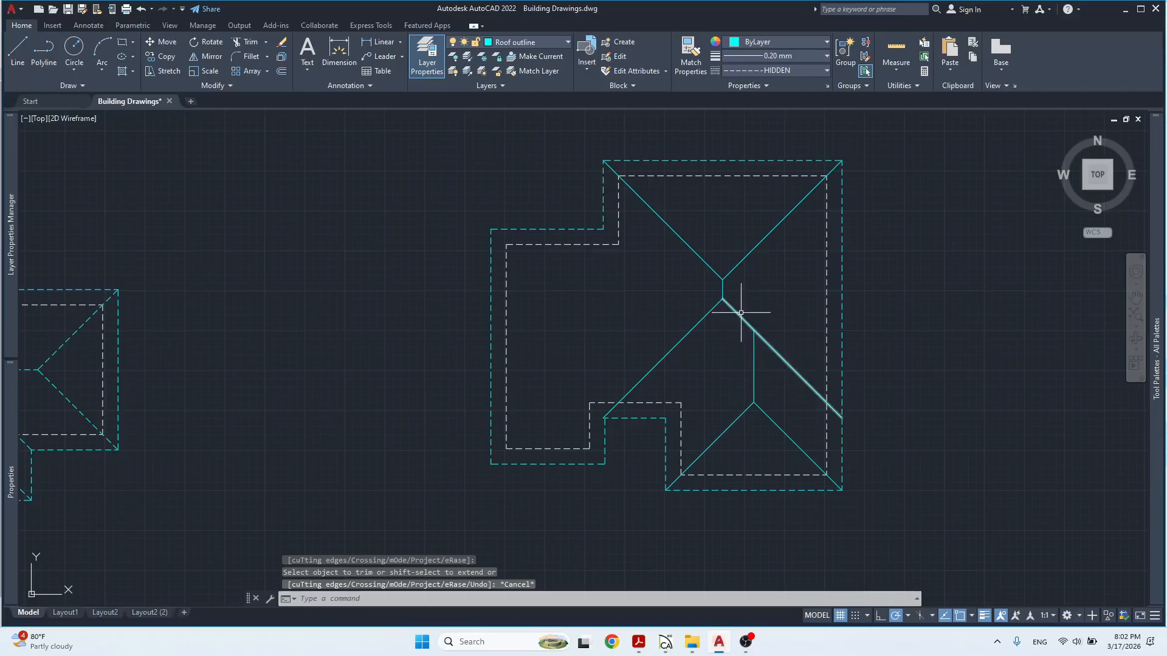
pyautogui.click(722, 299)
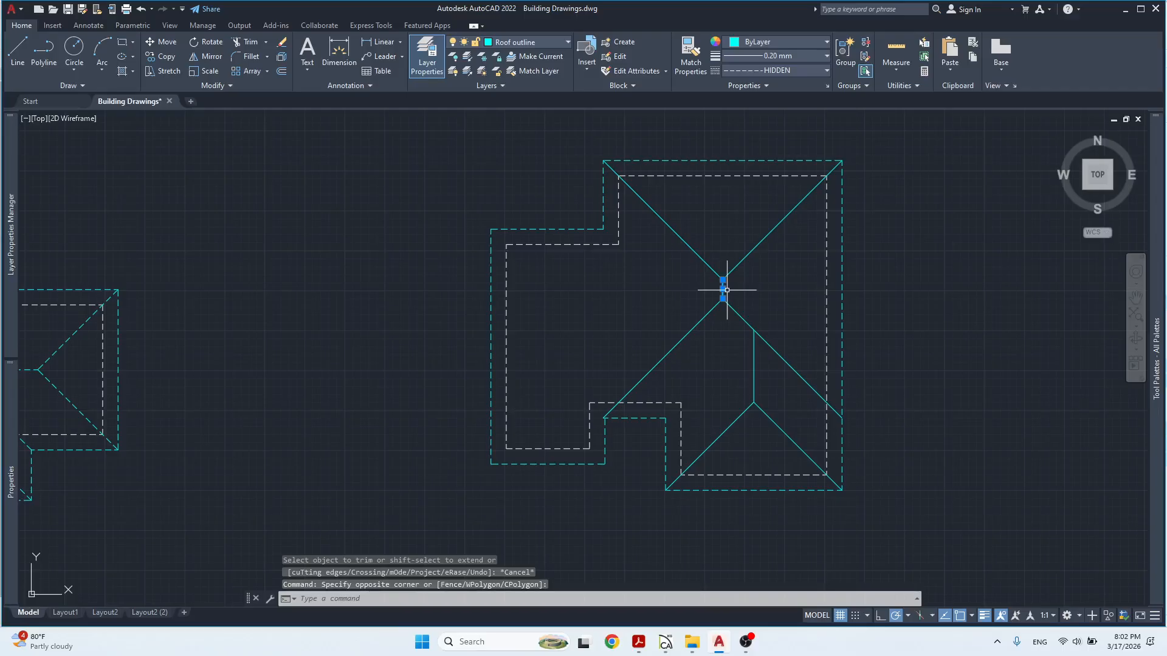
pyautogui.scroll(2, 722, 289)
pyautogui.press('Escape')
pyautogui.click(739, 307)
pyautogui.click(729, 317)
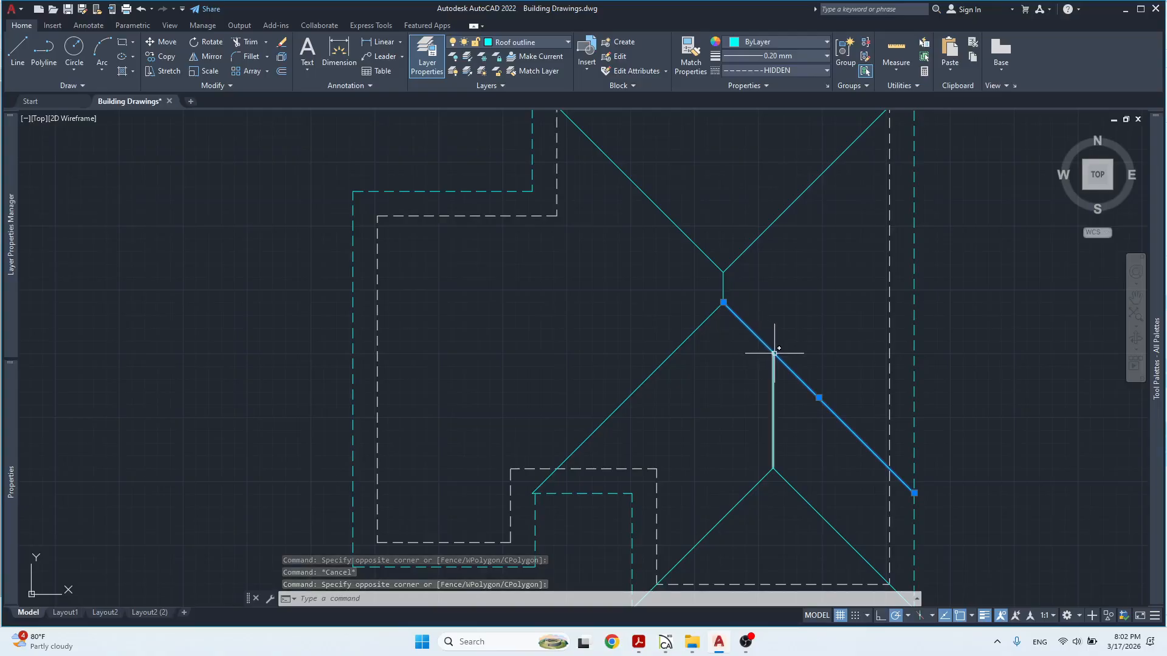
pyautogui.press('Escape')
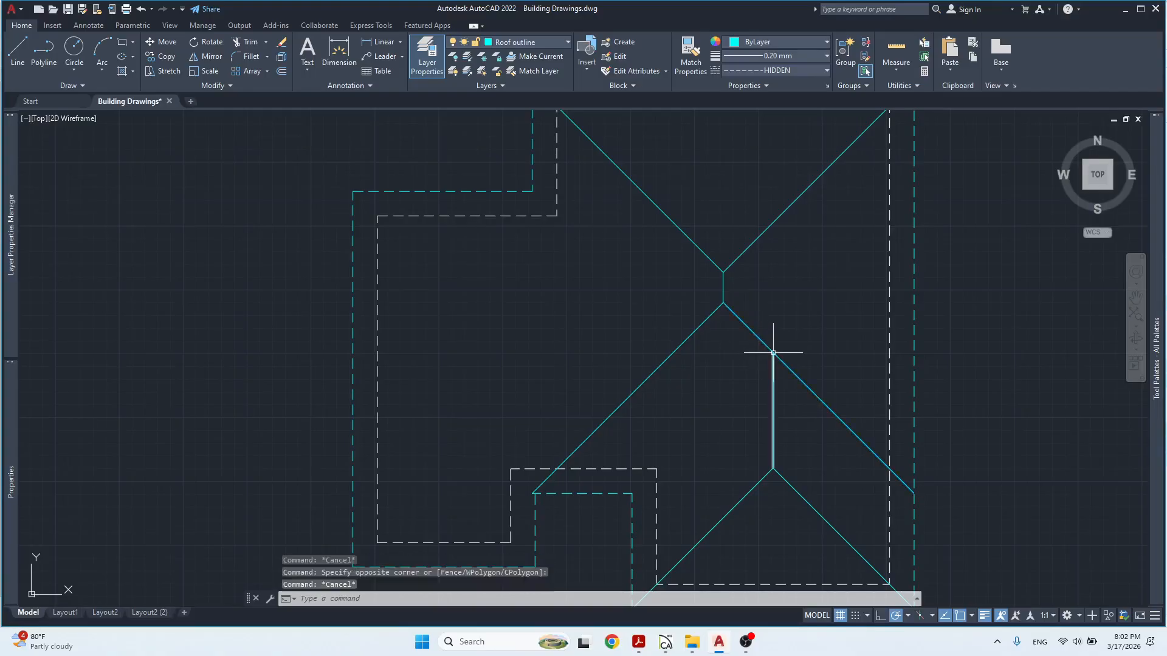
# Trim away the part of the main roof's southeast hip lying southeast of the south wing's ridge.
pyautogui.write('tr')
pyautogui.press('space')
pyautogui.moveTo(833, 372); pyautogui.dragTo(828, 418)
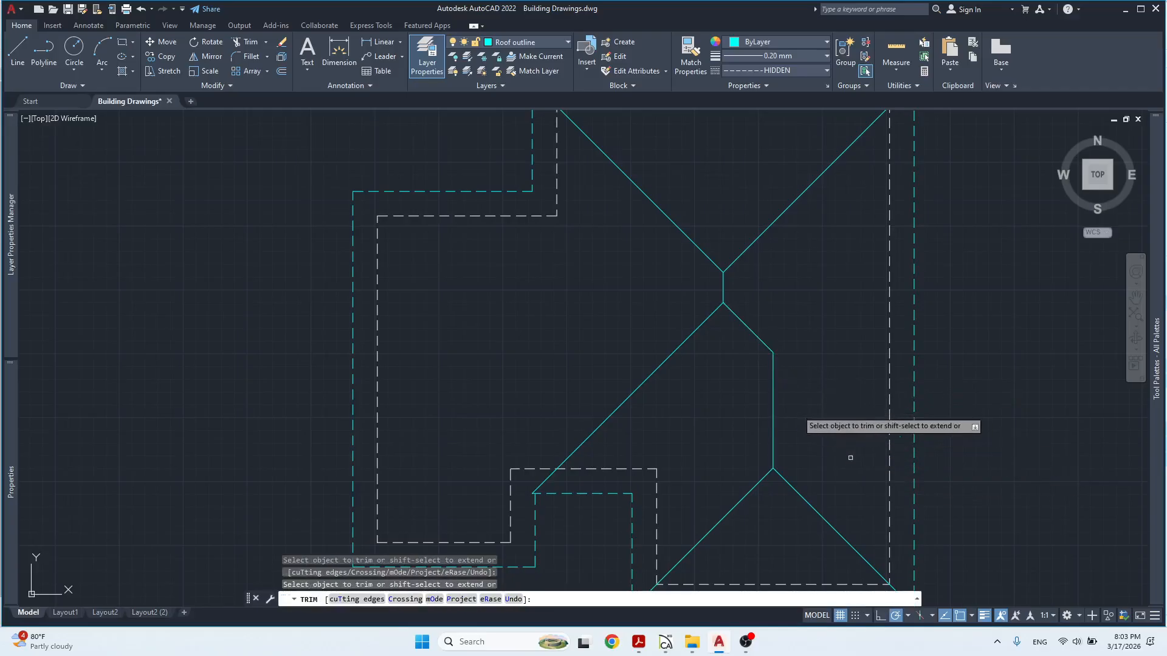
pyautogui.press('Escape')
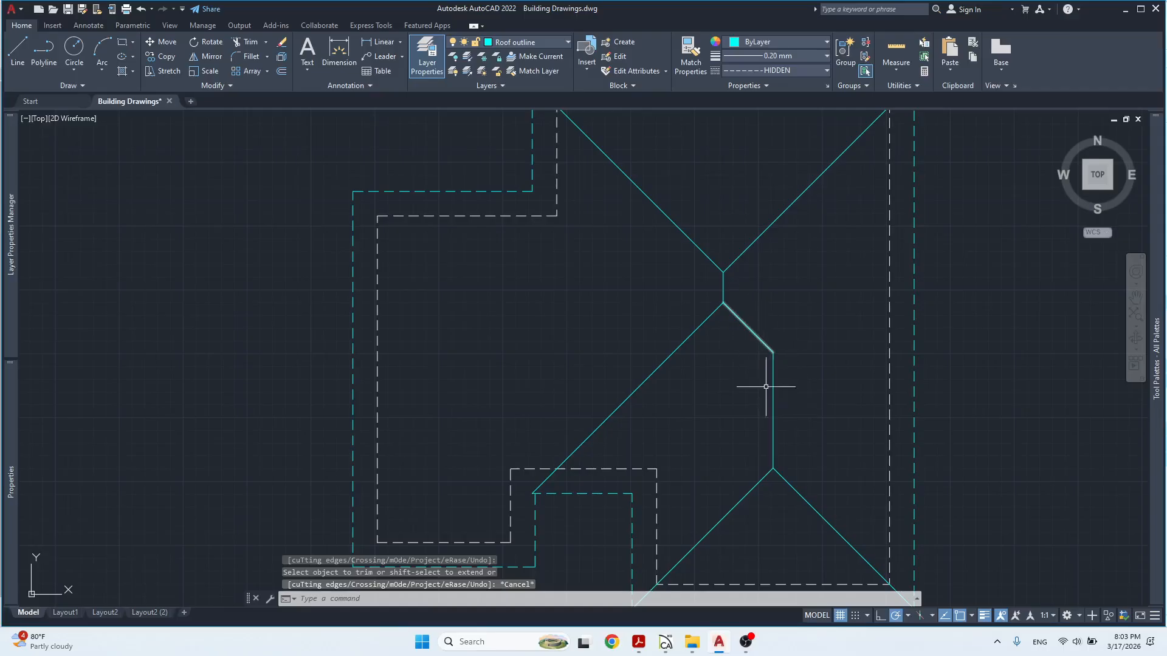
# Highlight the hip, ridge and eave lines bounding the east roof slope to examine it as one continuous plane.
pyautogui.scroll(-3, 769, 448)
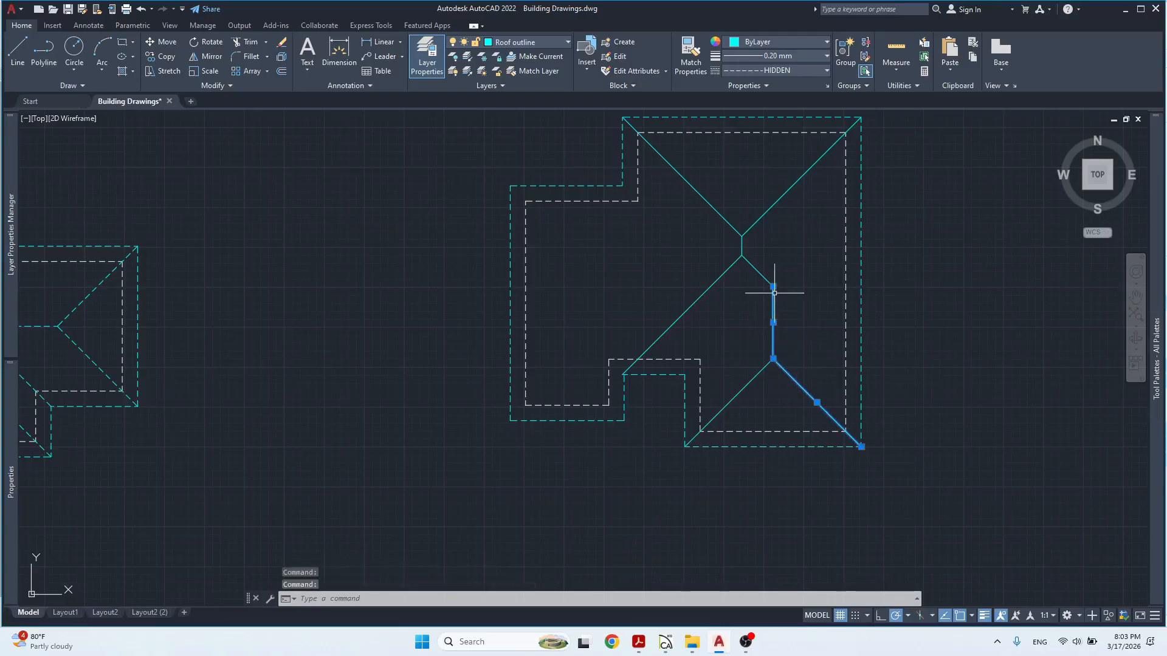
pyautogui.click(747, 246)
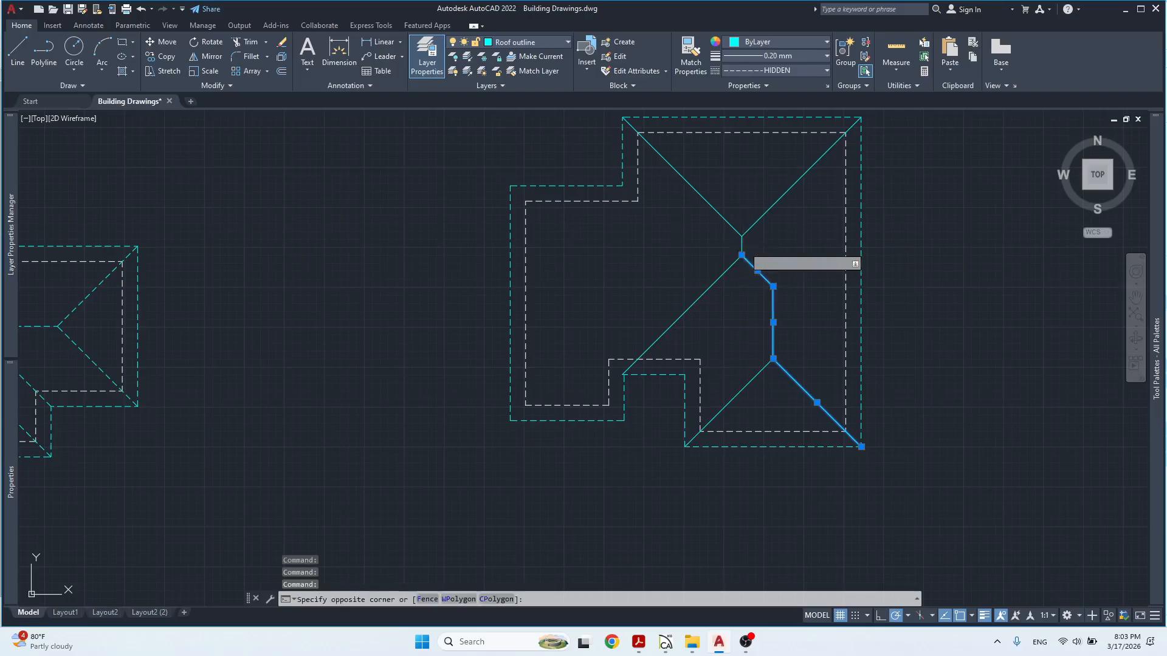
pyautogui.click(742, 243)
pyautogui.click(754, 225)
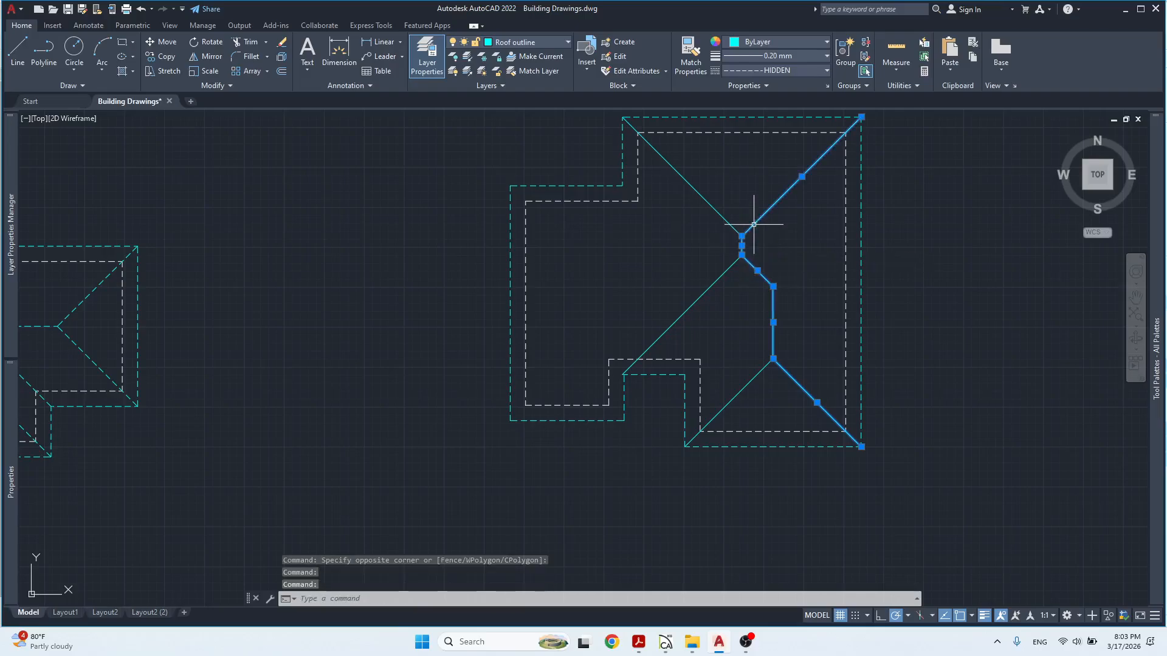
pyautogui.click(860, 231)
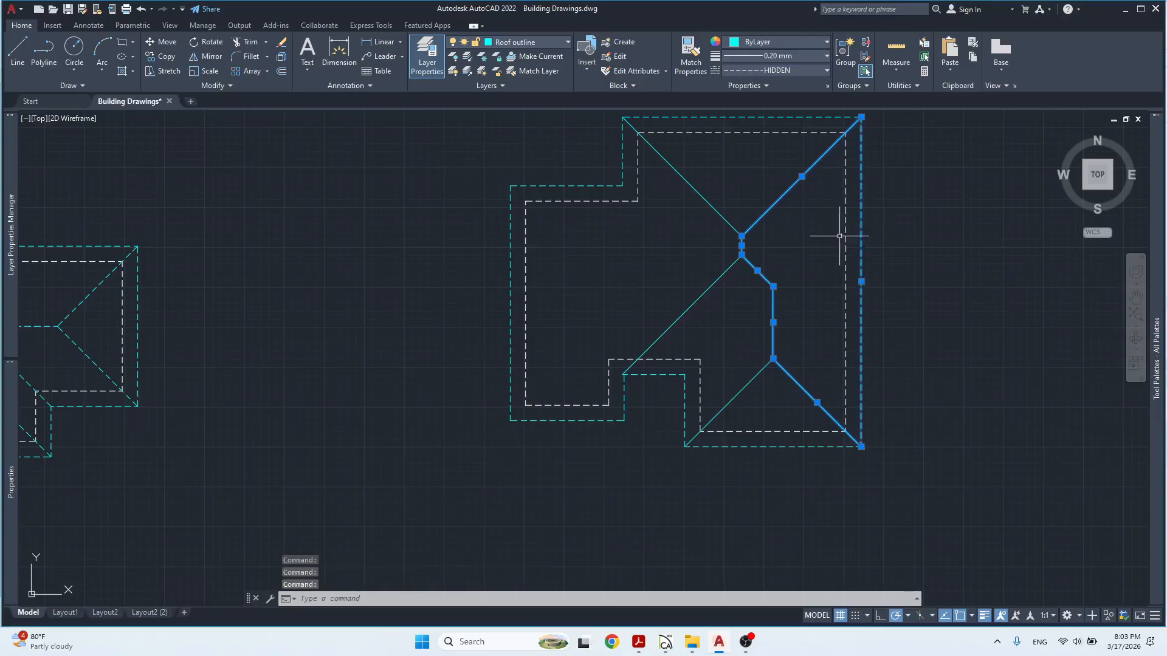
pyautogui.moveTo(782, 256); pyautogui.dragTo(824, 263)
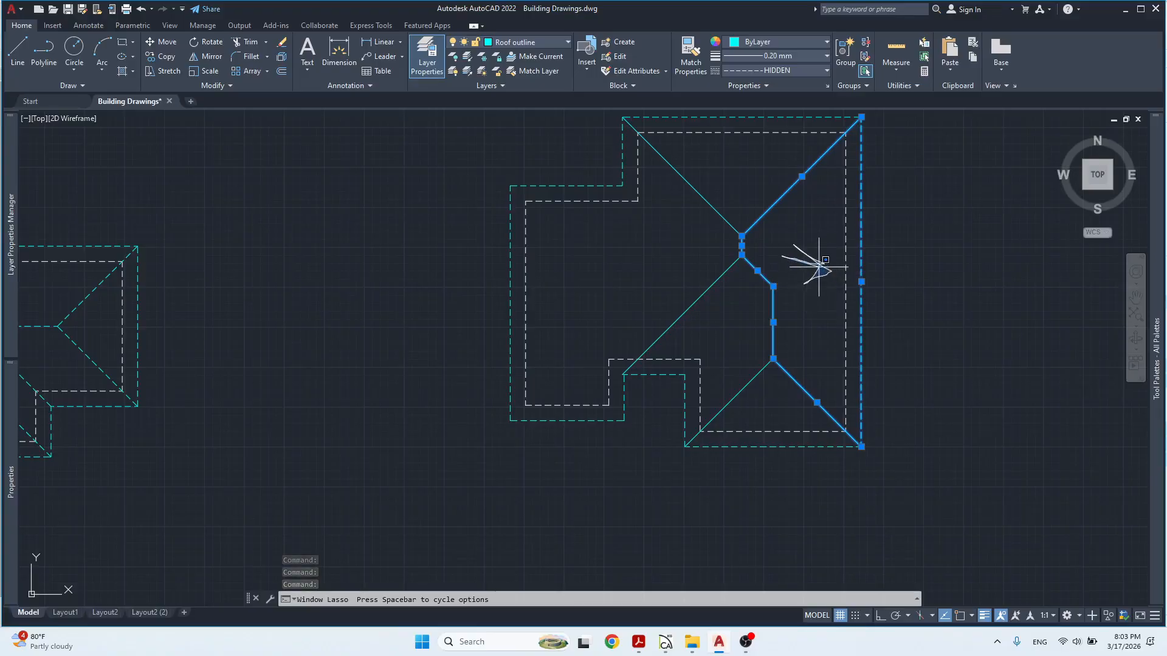
pyautogui.moveTo(826, 260); pyautogui.dragTo(790, 260)
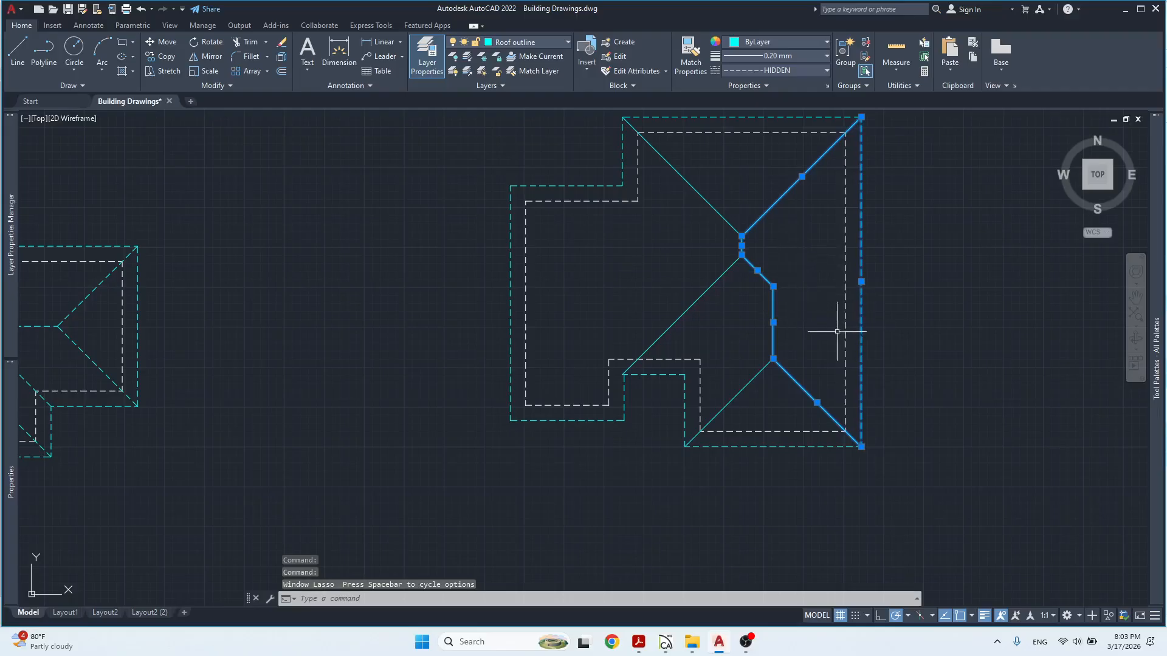
pyautogui.moveTo(790, 351)
pyautogui.mouseDown()
pyautogui.moveTo(989, 355)
pyautogui.moveTo(861, 327)
pyautogui.mouseUp()
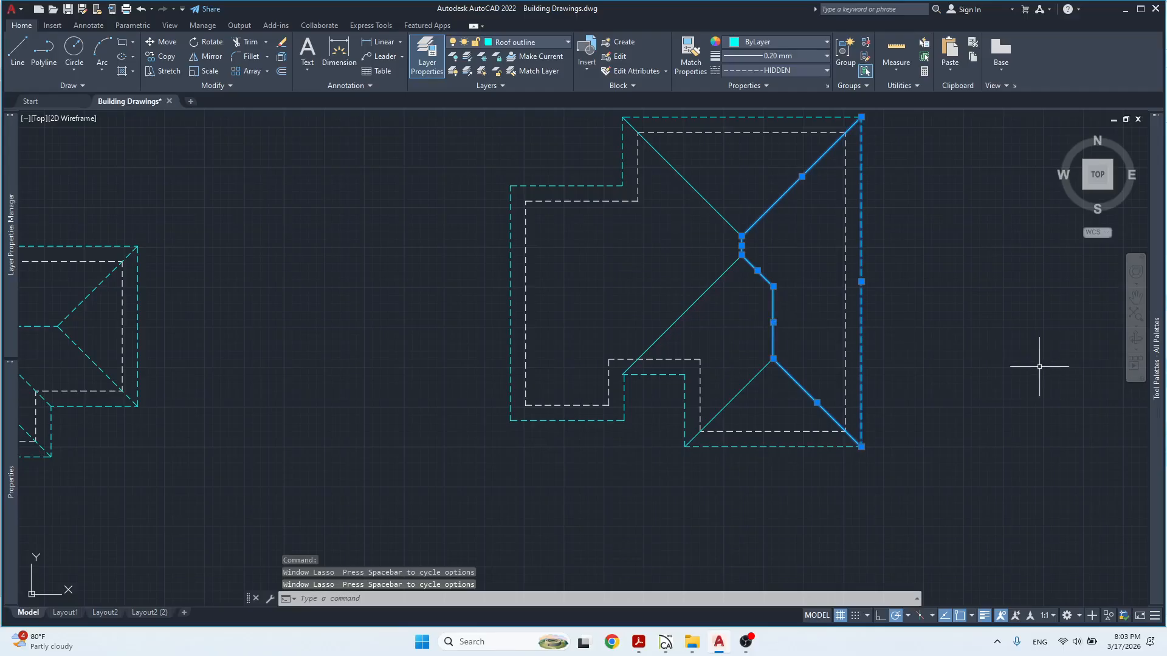
pyautogui.press('Escape')
pyautogui.press('Escape')
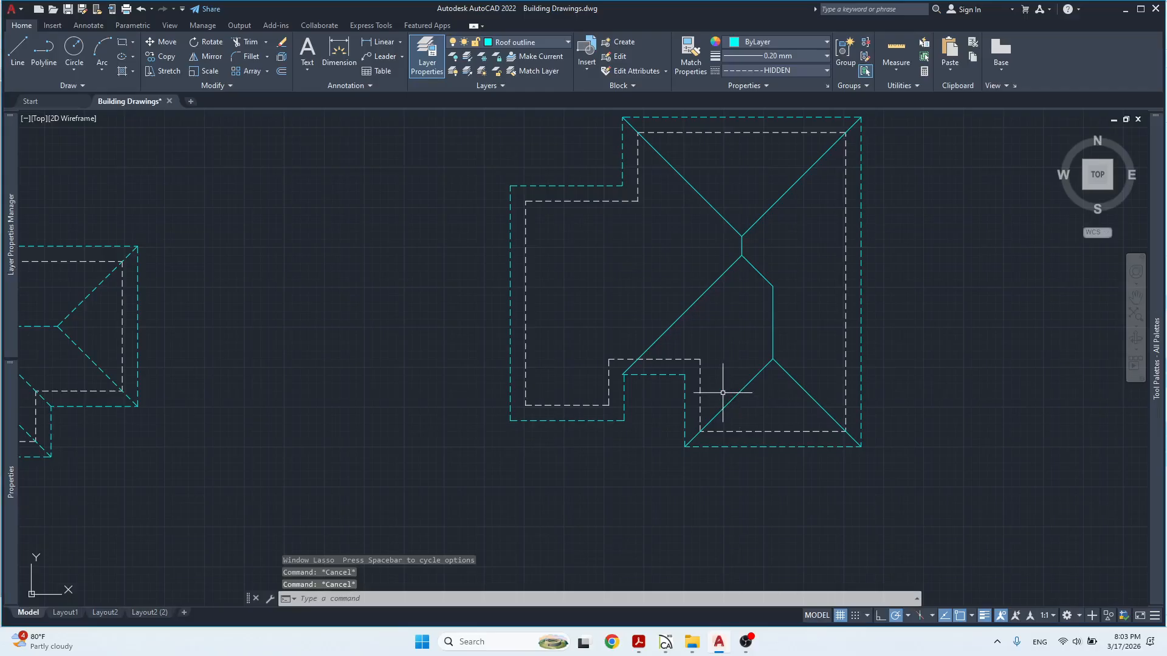
# Draw the south wing's 45° valley line from its inner eave corner northeast to the north end of the wing's ridge.
pyautogui.write('l')
pyautogui.press('Return')
pyautogui.click(685, 374)
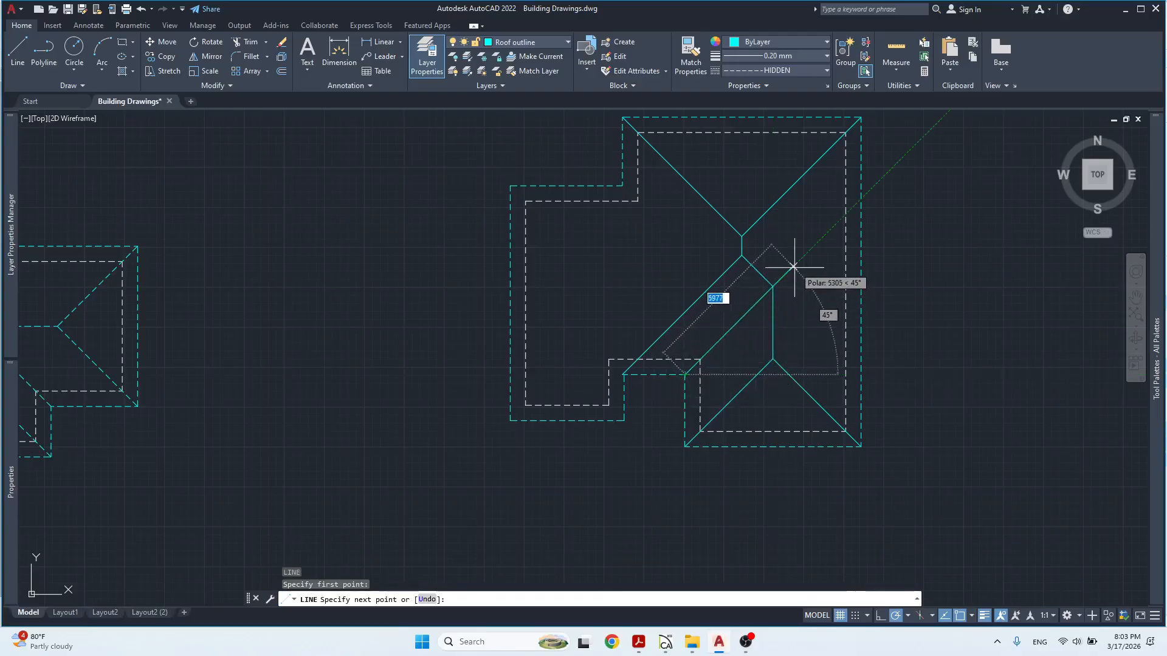
pyautogui.scroll(4, 774, 283)
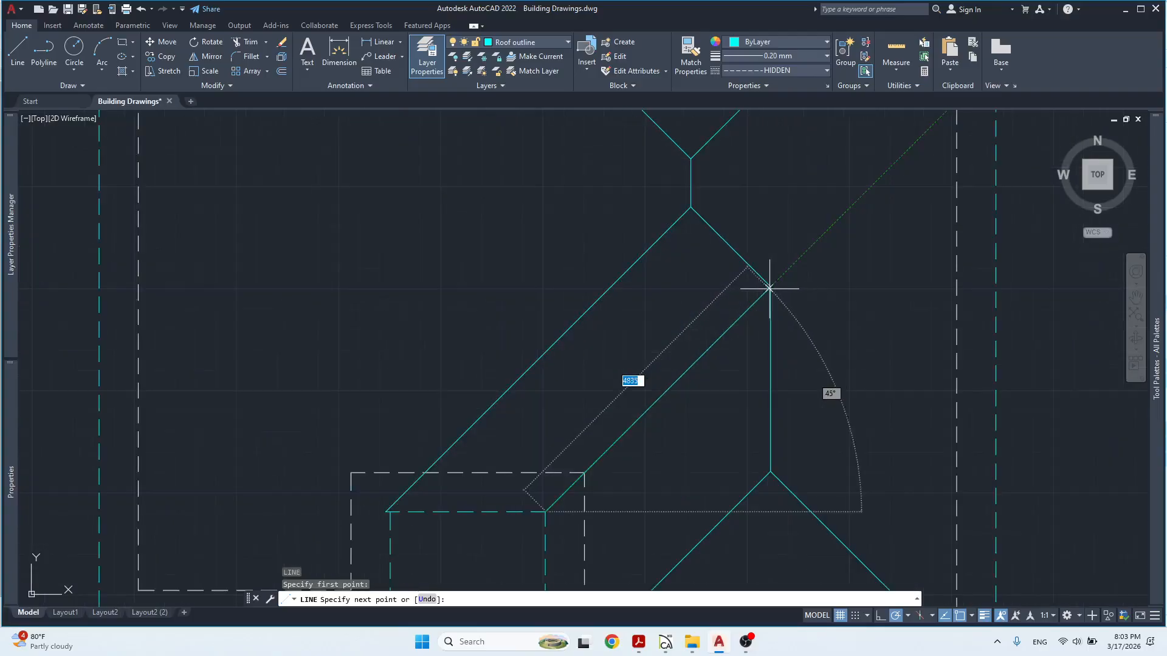
pyautogui.click(770, 286)
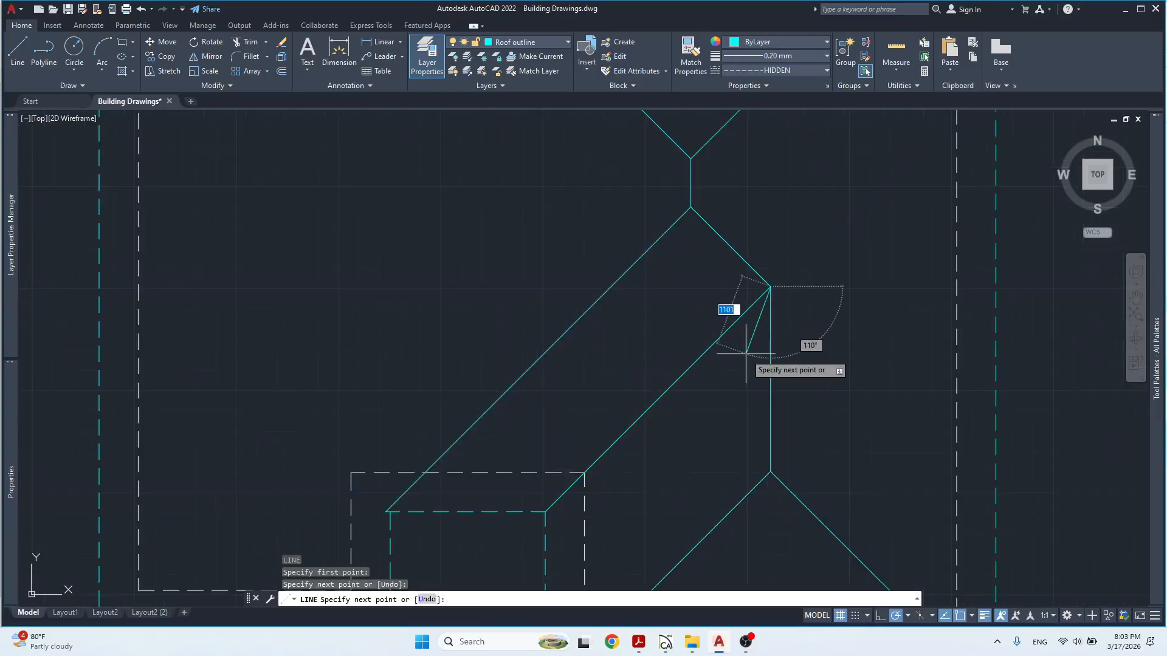
pyautogui.press('Escape')
pyautogui.press('Escape')
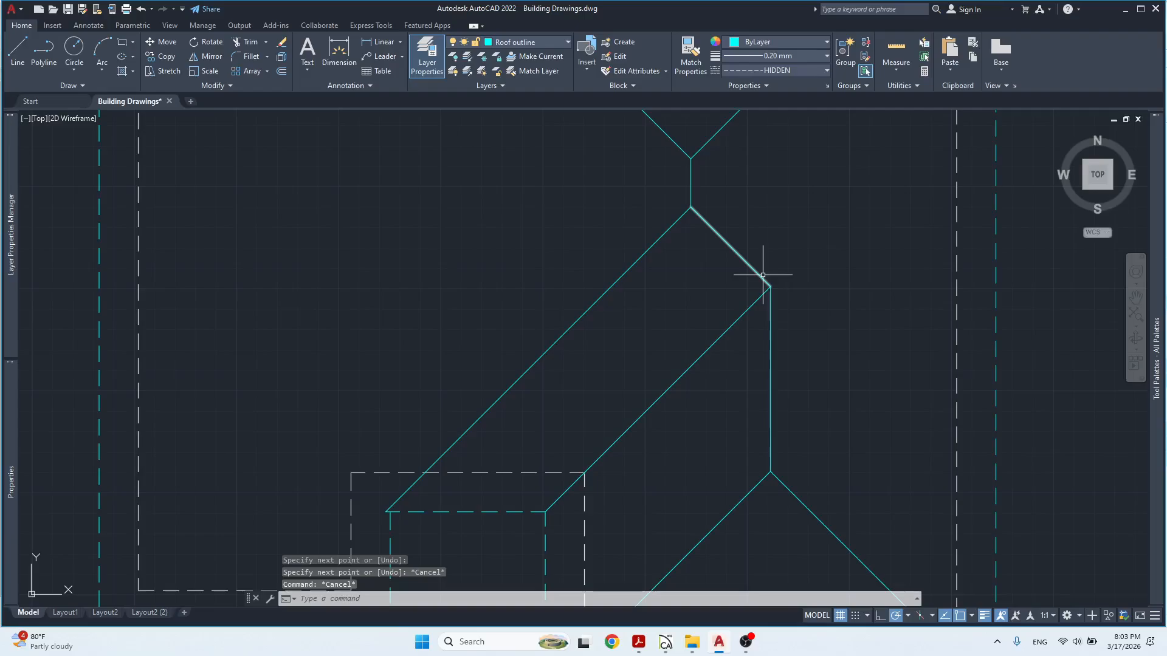
pyautogui.moveTo(739, 325); pyautogui.dragTo(719, 320)
pyautogui.press('Escape')
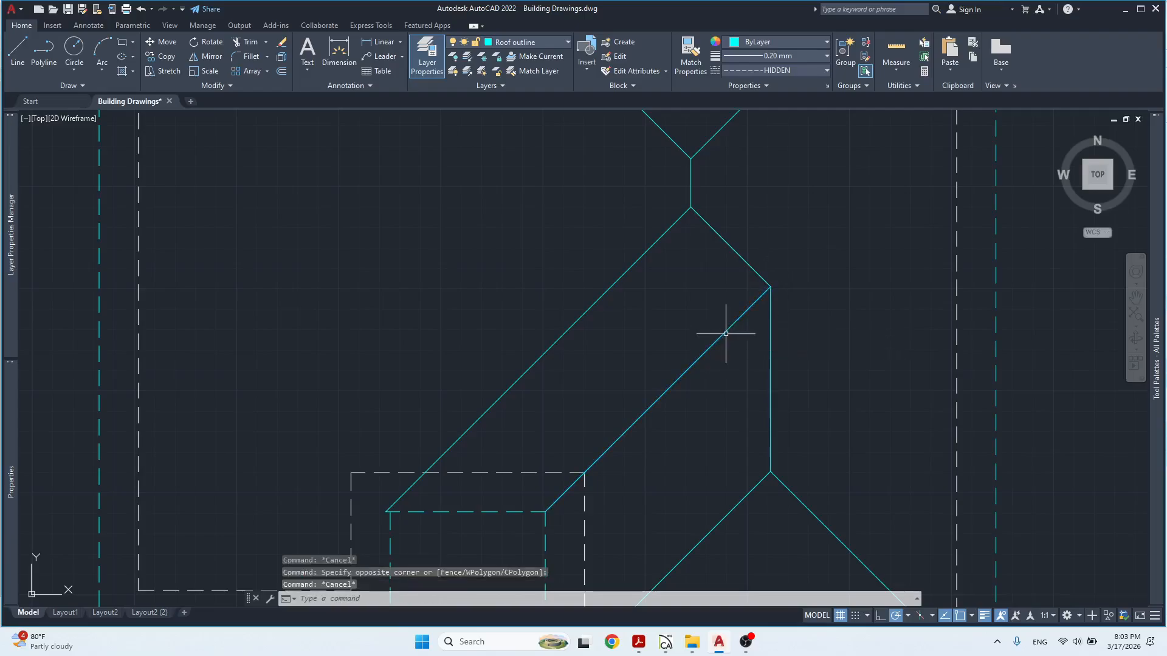
pyautogui.scroll(-2, 764, 336)
pyautogui.scroll(-2, 700, 390)
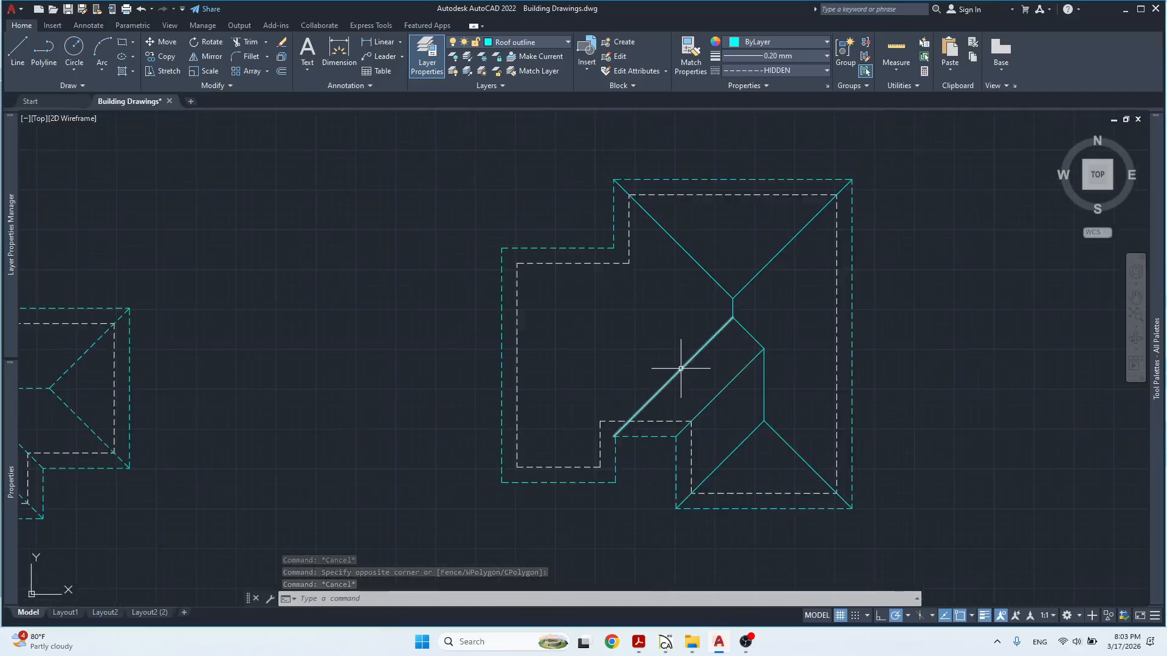
pyautogui.press('Escape')
pyautogui.press('Escape')
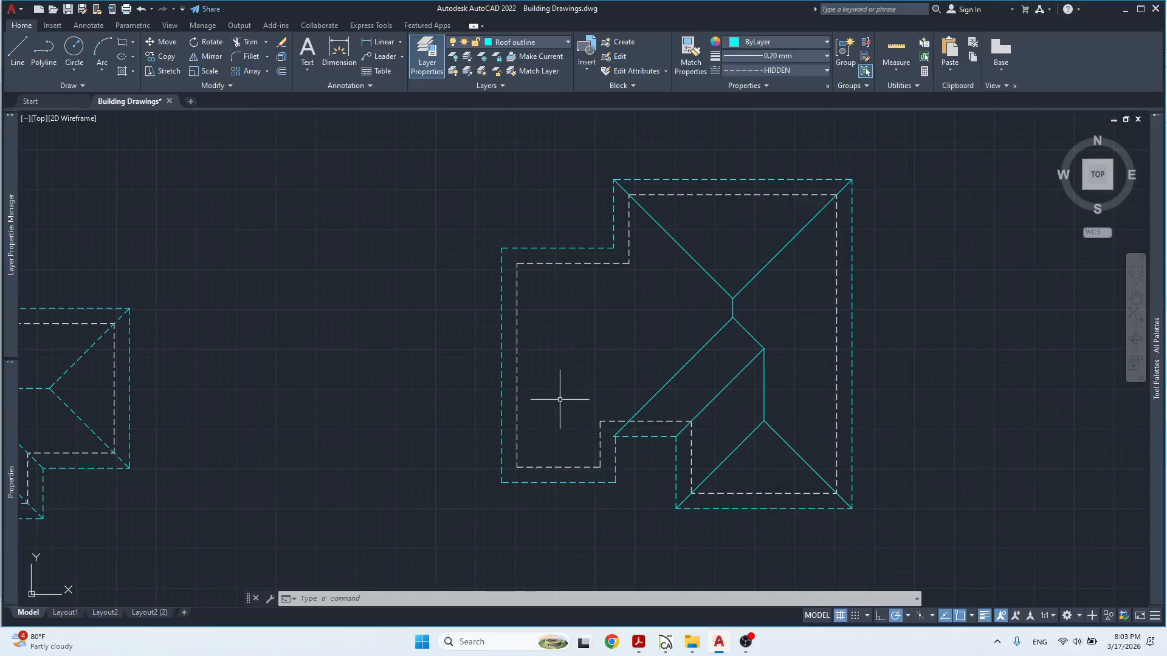
# Draw two crossing 45° hip lines inward from the southwest and southeast eave corners of the southwest wing.
pyautogui.write('l')
pyautogui.press('Return')
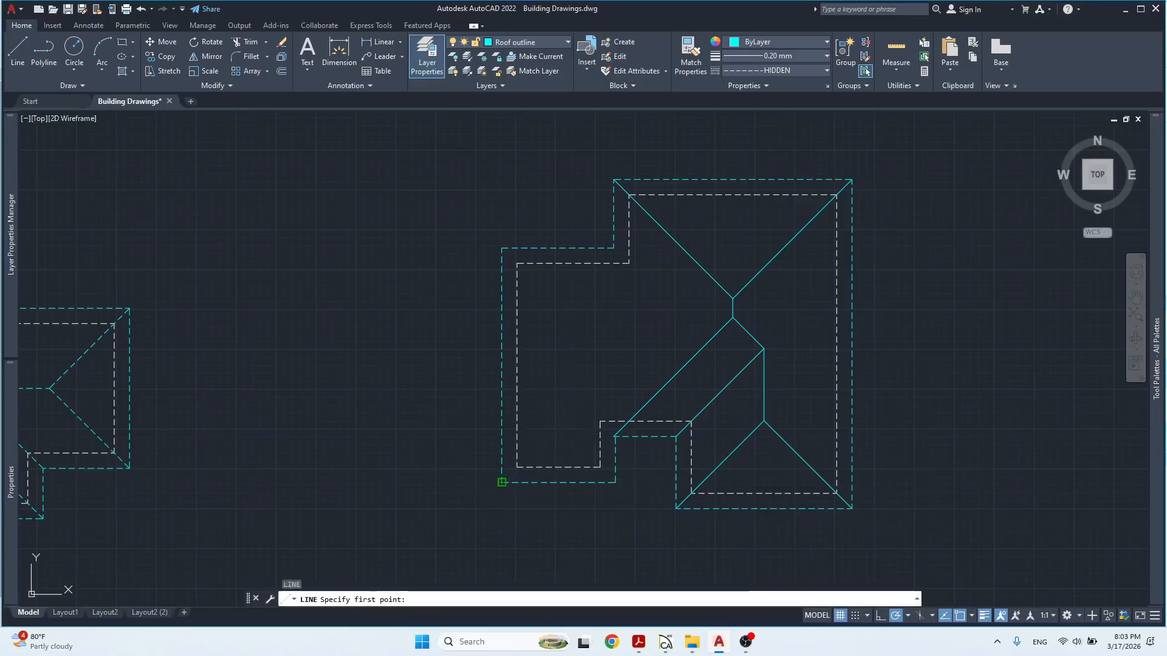
pyautogui.click(502, 482)
pyautogui.click(573, 412)
pyautogui.press('Return')
pyautogui.press('Return')
pyautogui.click(615, 482)
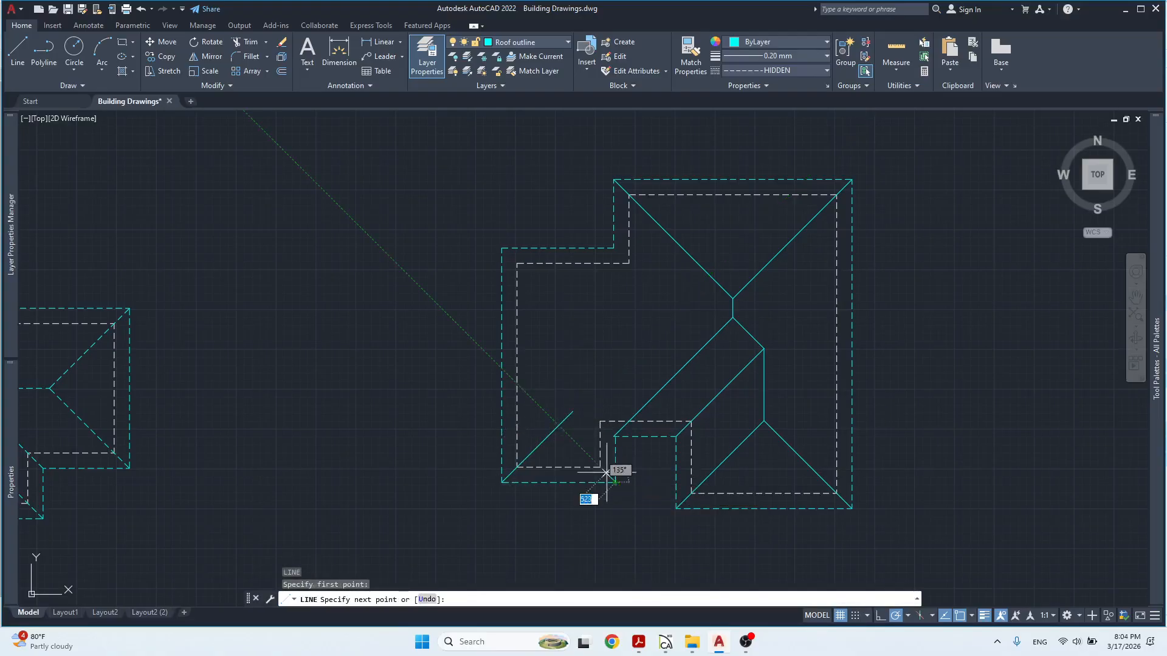
pyautogui.click(562, 424)
pyautogui.press('Return')
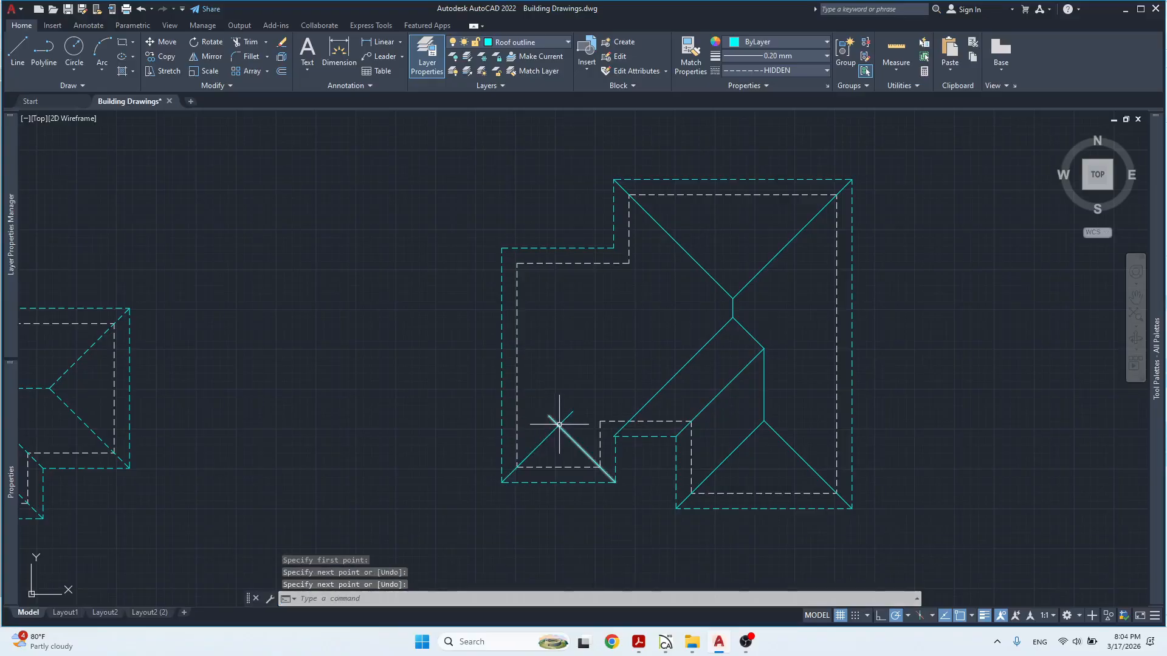
pyautogui.press('Return')
pyautogui.press('Escape')
# Trim both southwest wing hip lines where they overrun their intersection.
pyautogui.write('tr')
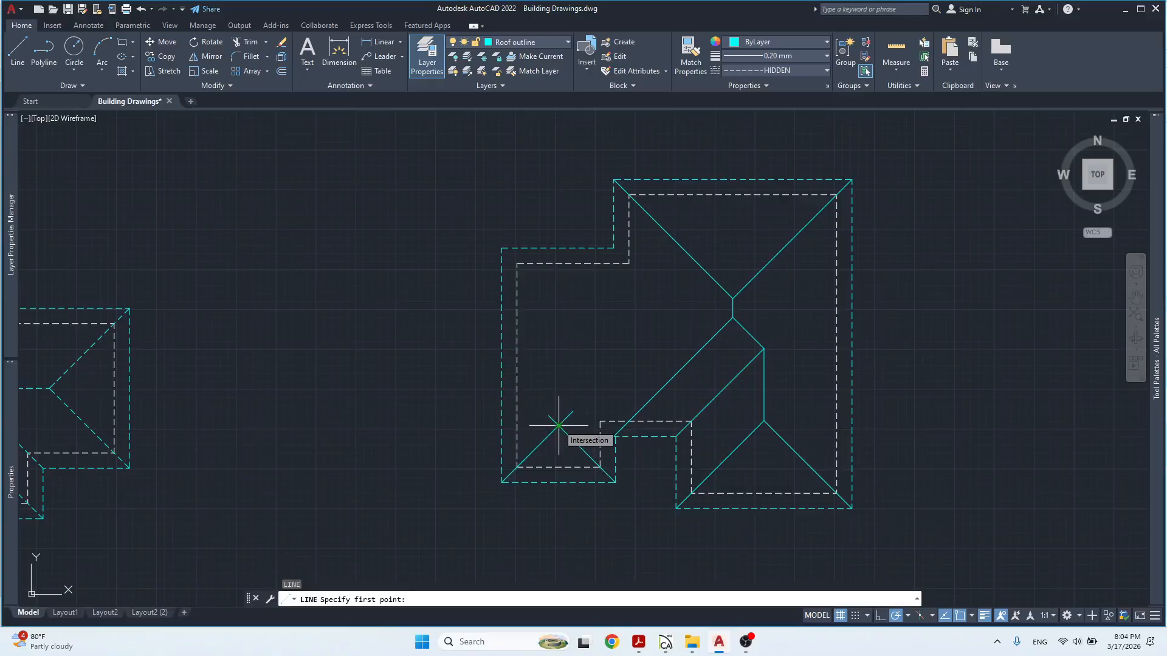
pyautogui.press('Return')
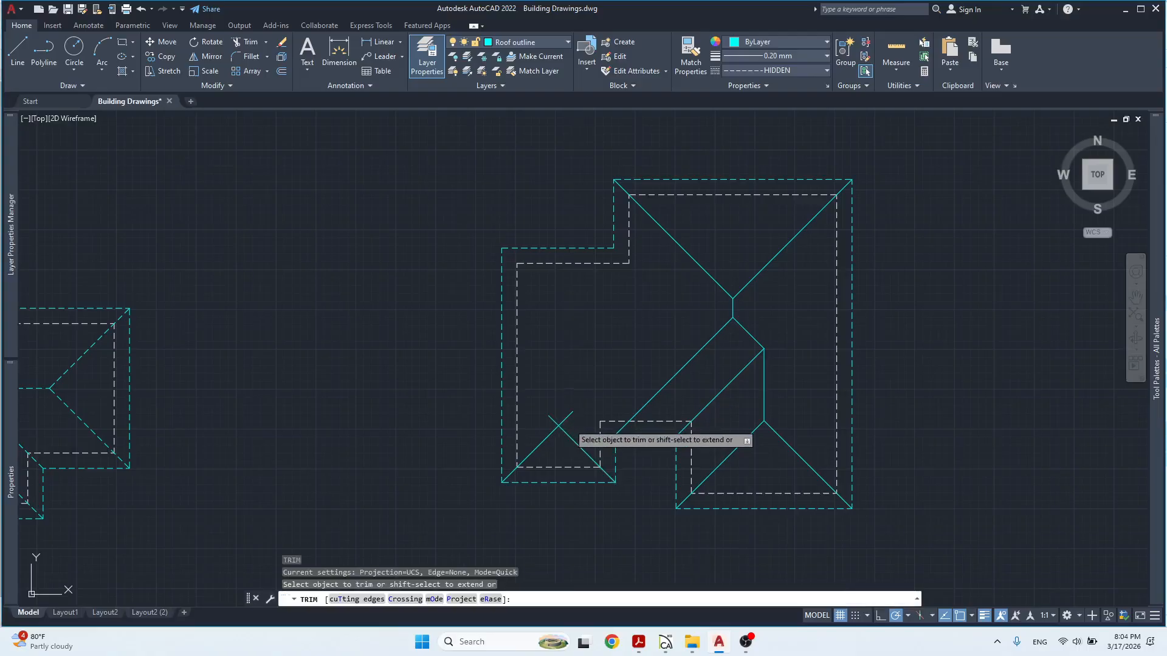
pyautogui.click(569, 425)
pyautogui.click(559, 411)
pyautogui.click(558, 409)
pyautogui.click(547, 425)
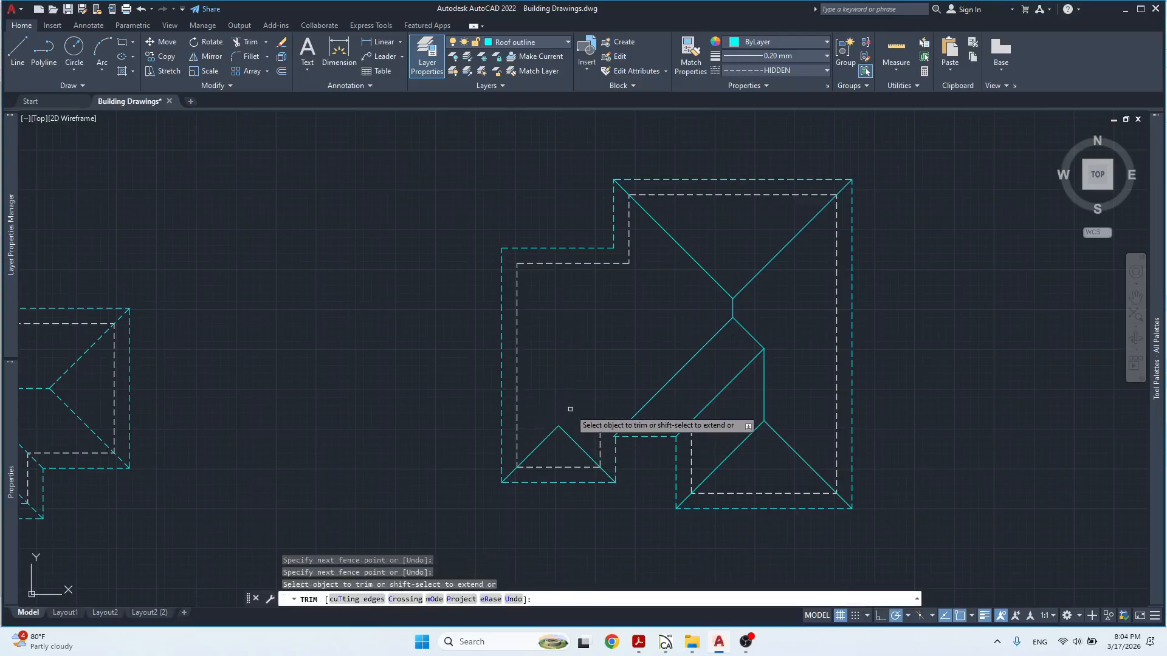
pyautogui.press('Escape')
pyautogui.press('Escape')
pyautogui.press('Escape')
pyautogui.press('Escape')
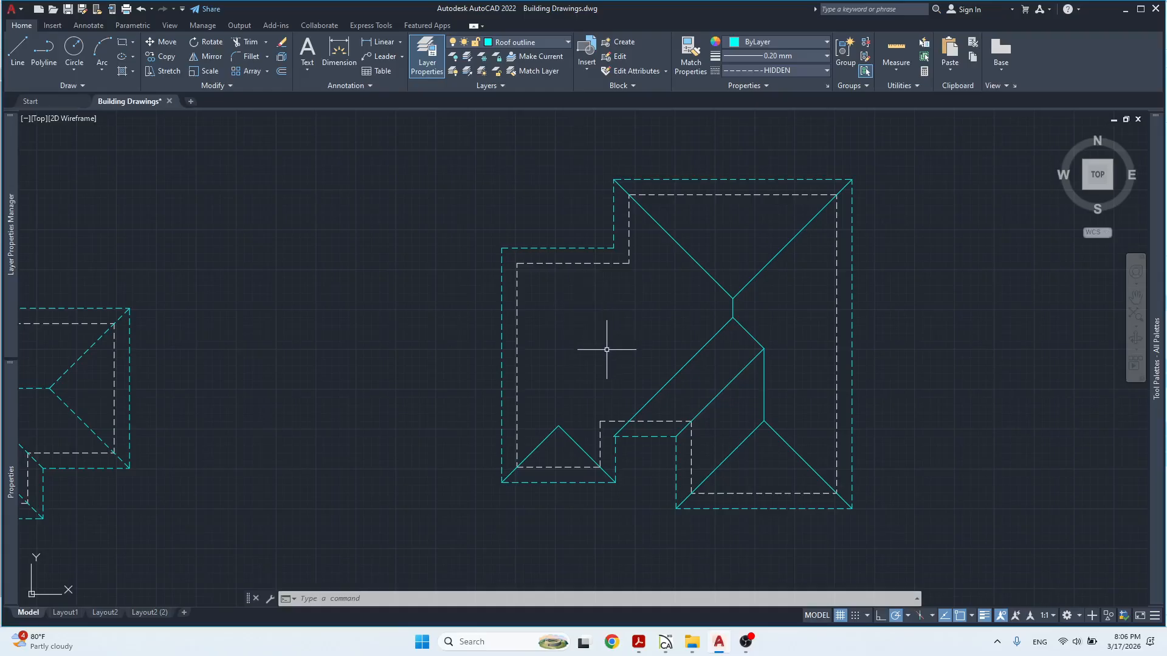
# Draw a short vertical ridge line north from the intersection of the southwest wing's hips.
pyautogui.click(546, 454)
pyautogui.click(528, 445)
pyautogui.click(585, 429)
pyautogui.click(564, 446)
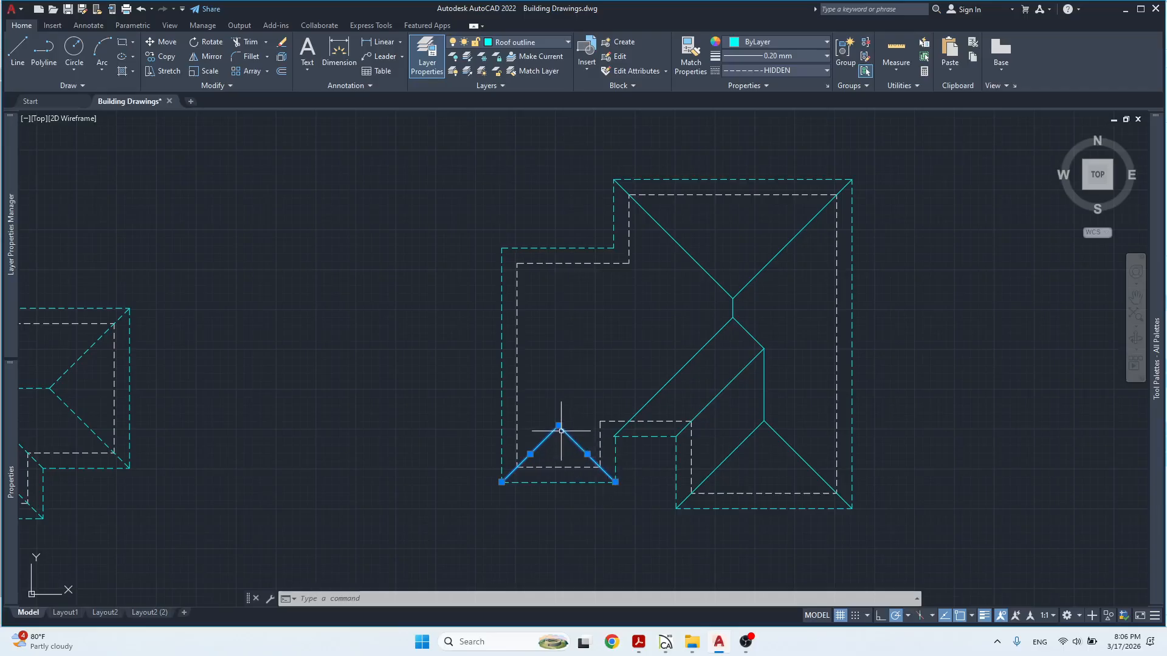
pyautogui.press('Escape')
pyautogui.press('Escape')
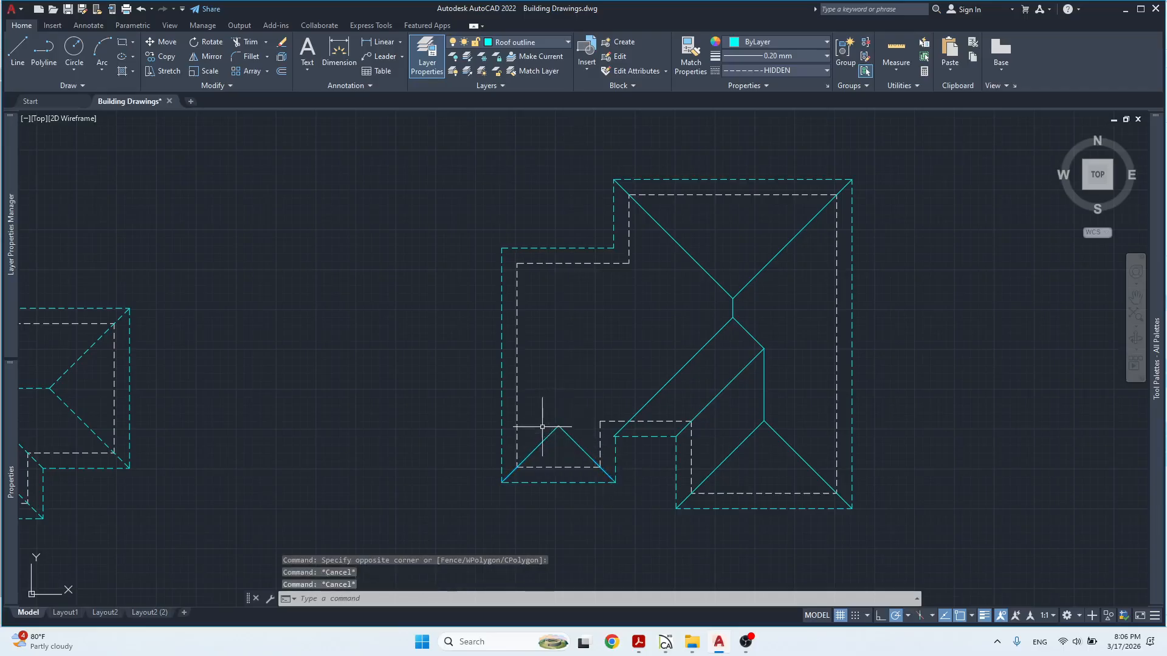
pyautogui.write('l')
pyautogui.press('Return')
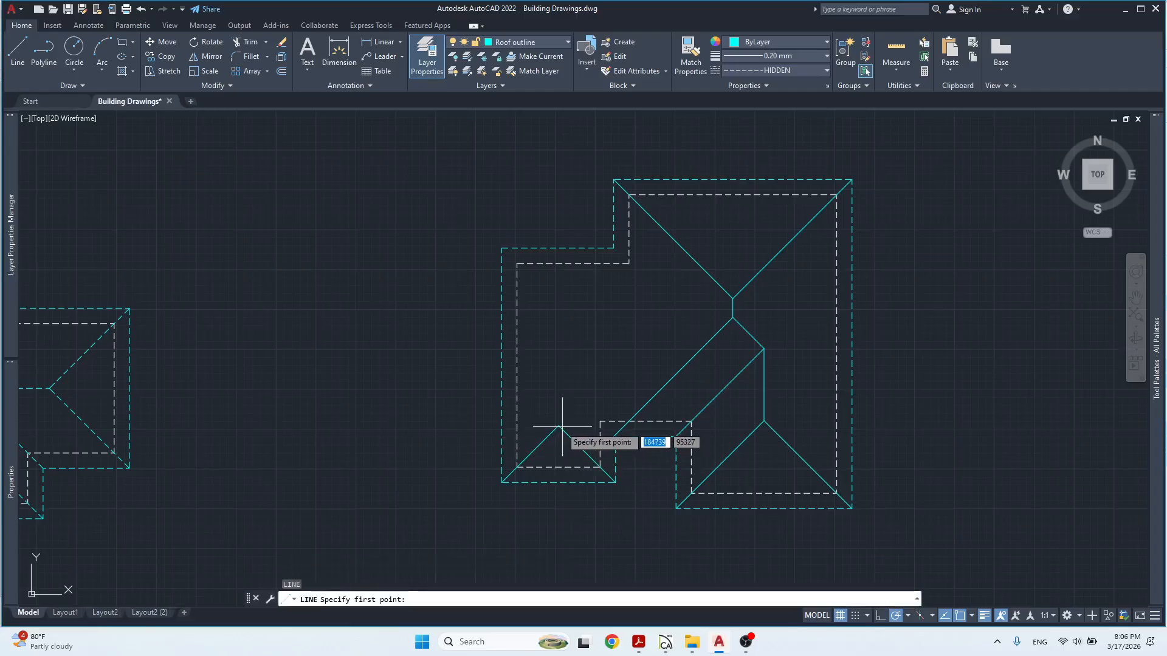
pyautogui.click(559, 426)
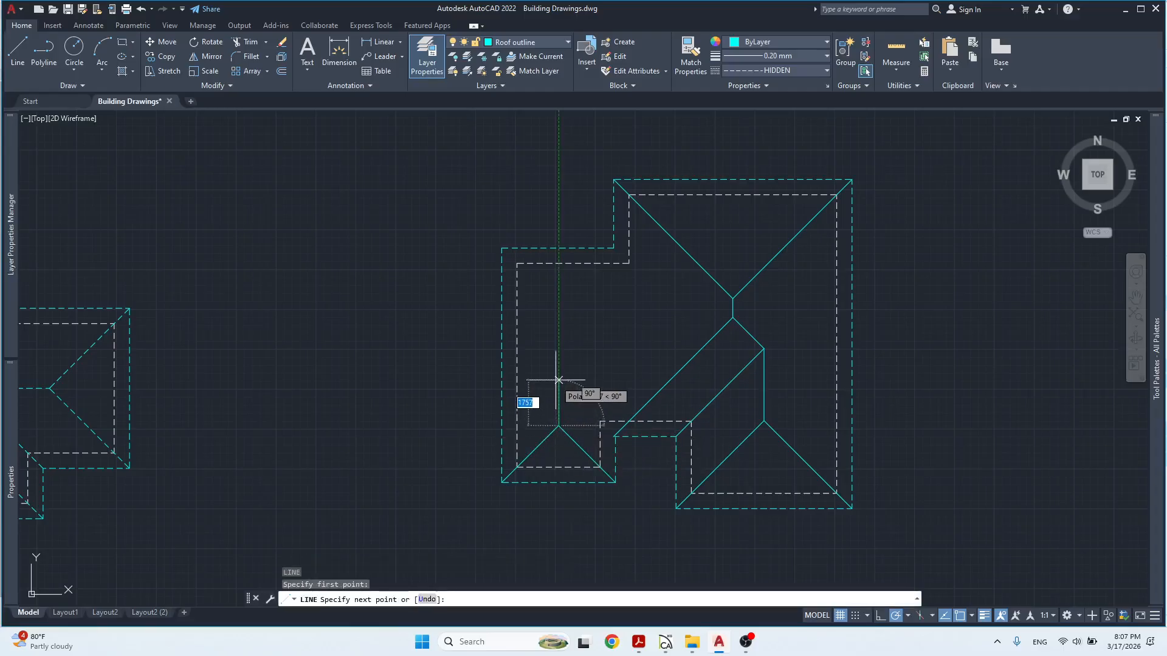
pyautogui.click(559, 382)
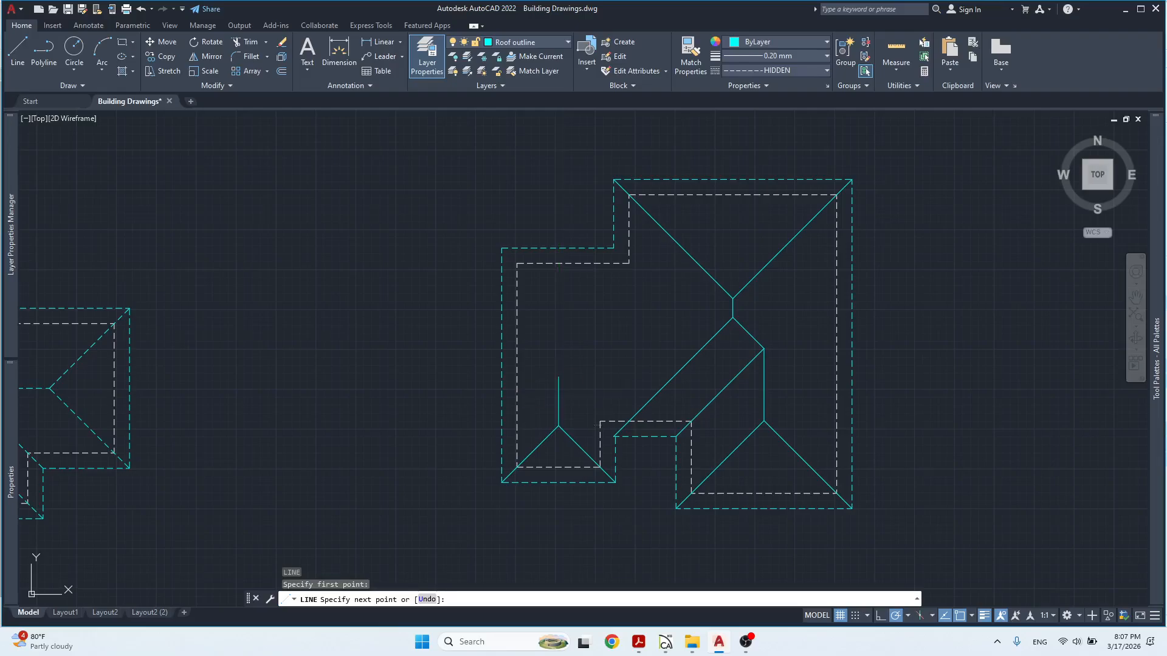
pyautogui.press('Escape')
pyautogui.click(560, 389)
pyautogui.press('Escape')
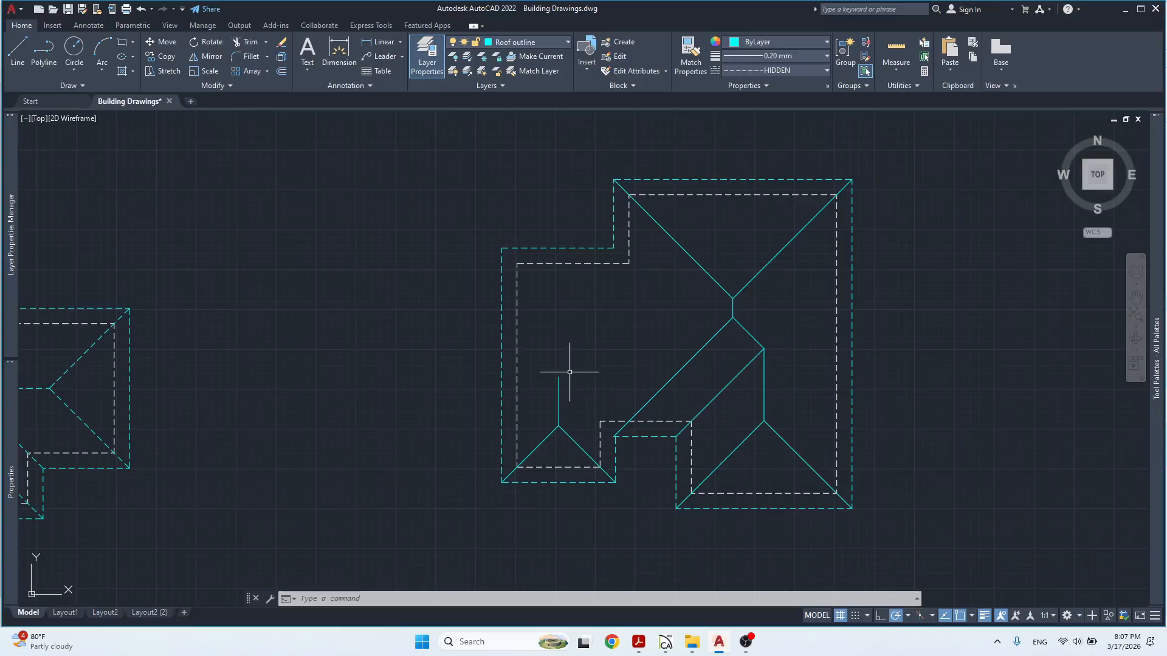
pyautogui.press('Escape')
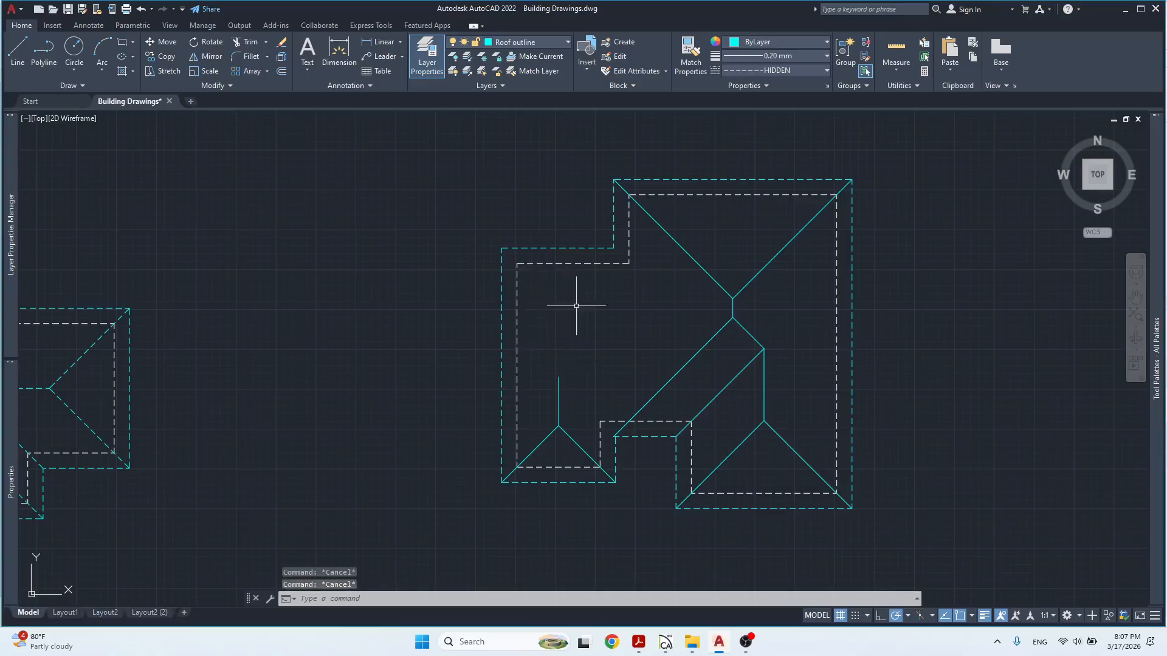
# Lengthen the west part's north wall line east to the main building's east wall.
pyautogui.click(524, 268)
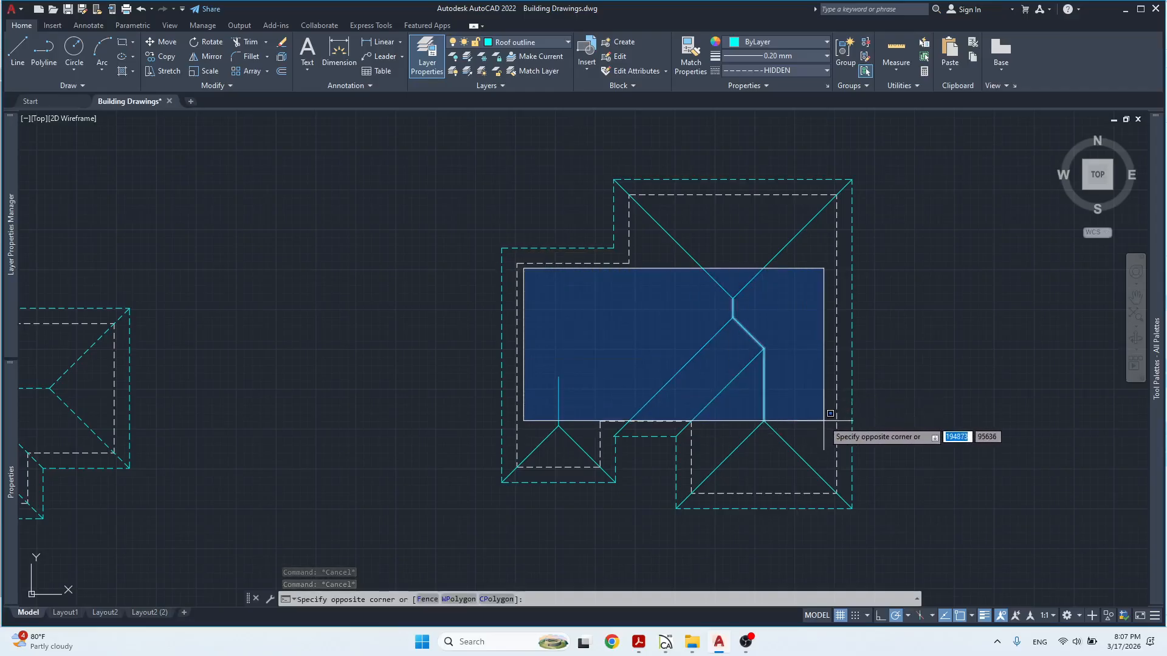
pyautogui.press('Escape')
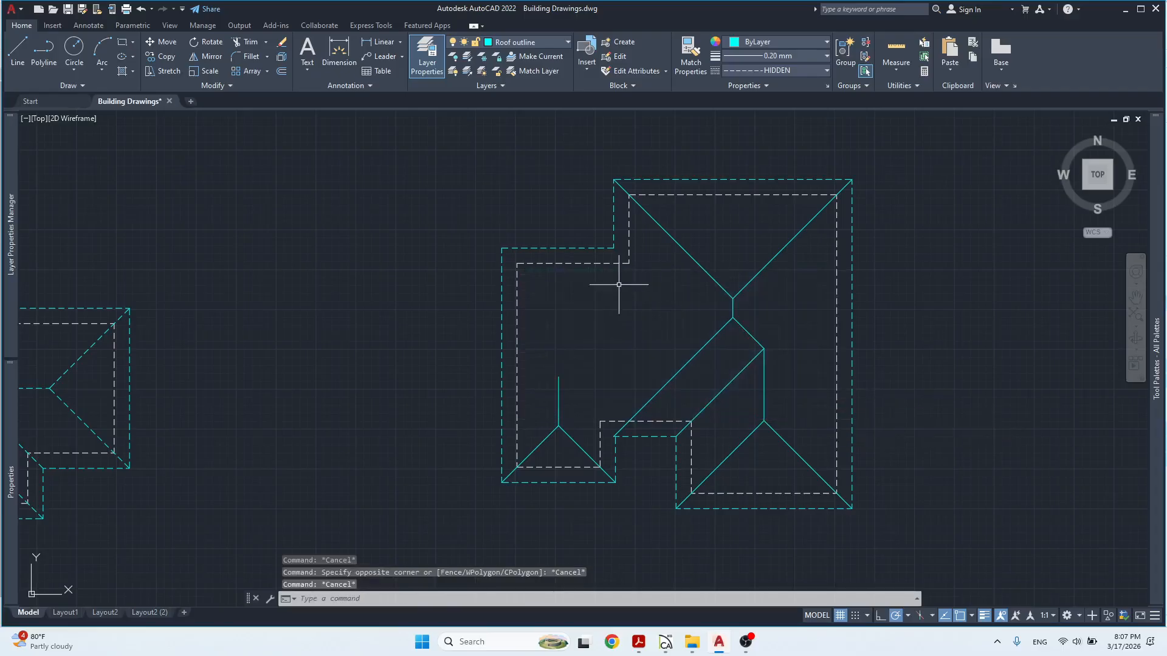
pyautogui.click(616, 264)
pyautogui.moveTo(630, 265)
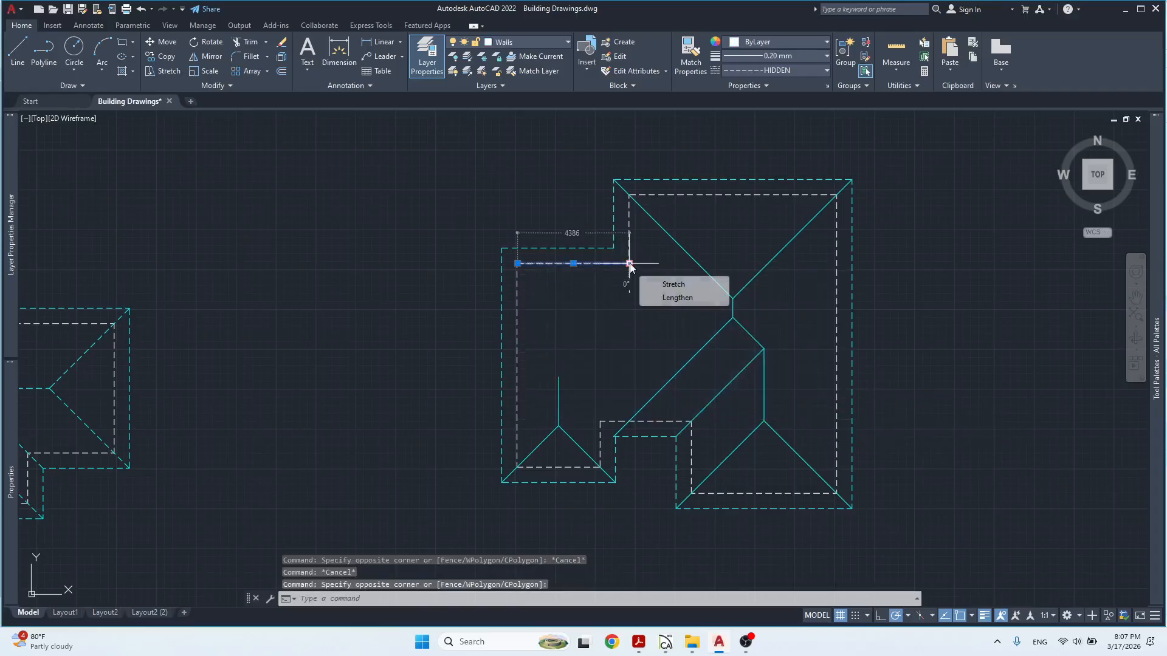
pyautogui.click(676, 298)
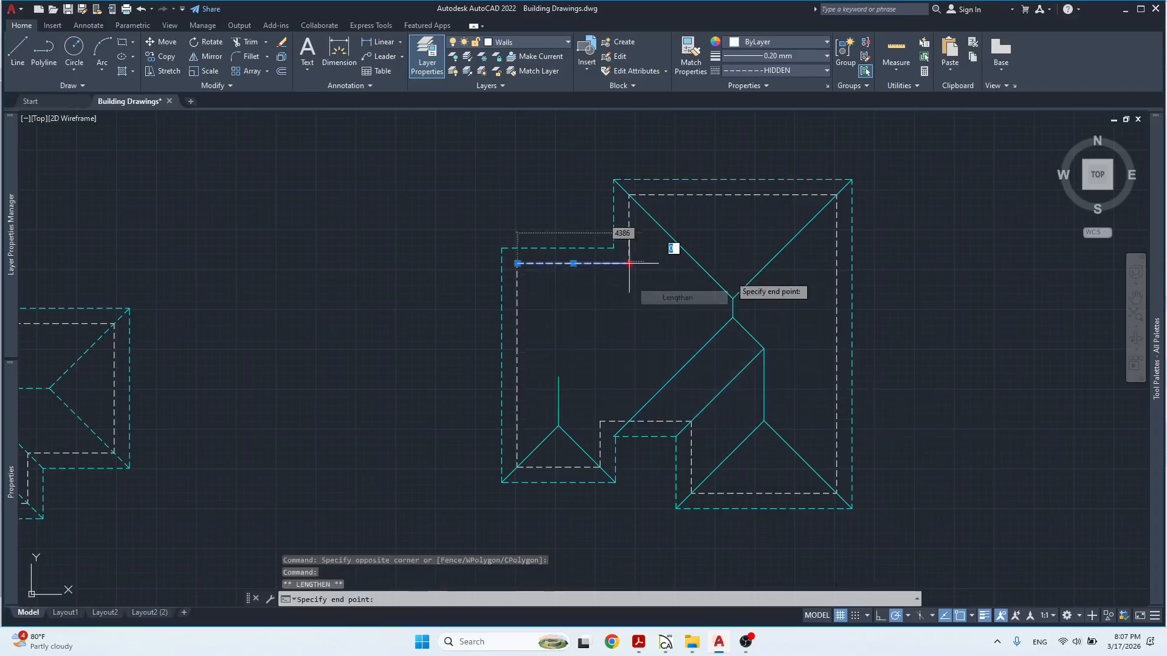
pyautogui.click(836, 263)
pyautogui.press('Escape')
# Lengthen the recessed south wall line between the two wings west to the west wall and east to the east wall.
pyautogui.click(612, 419)
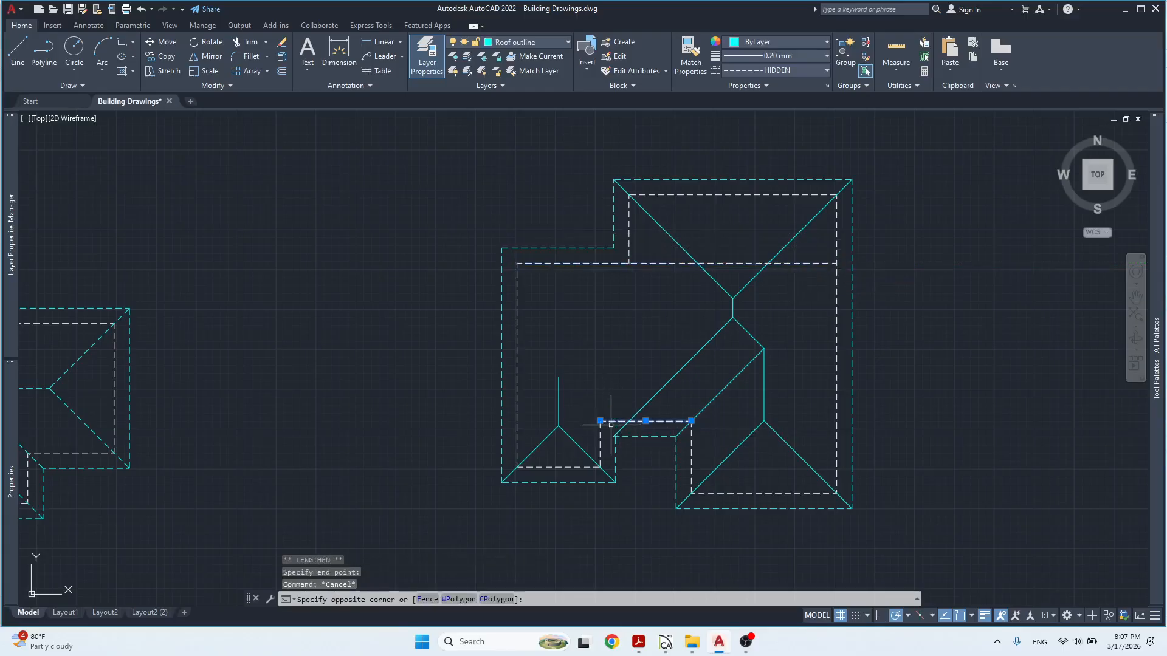
pyautogui.moveTo(600, 420)
pyautogui.click(628, 457)
pyautogui.click(517, 420)
pyautogui.press('Escape')
pyautogui.click(673, 422)
pyautogui.moveTo(691, 420)
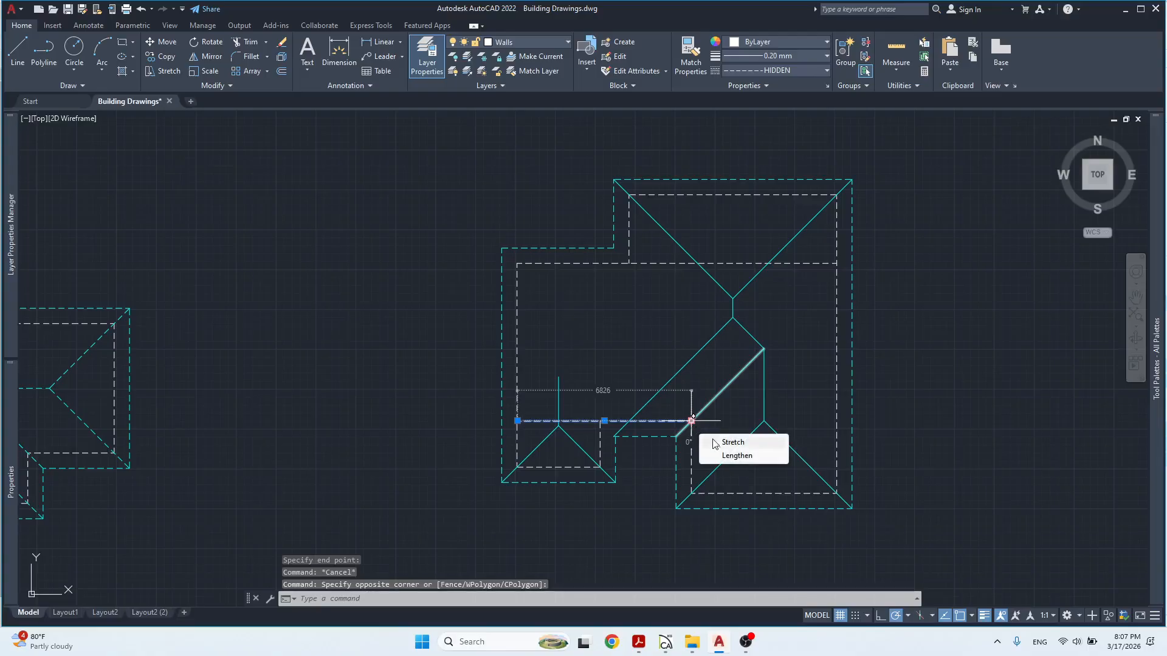
pyautogui.click(729, 453)
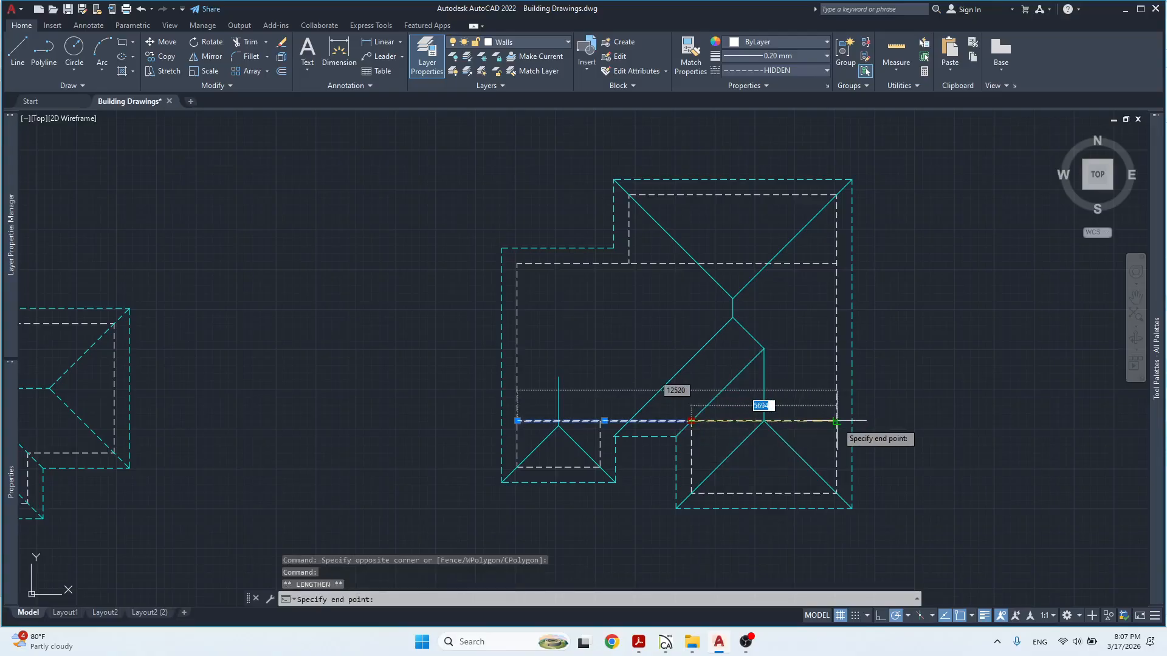
pyautogui.press('Escape')
# Highlight the rectangle between the two extended wall lines with a selection window to examine the building's central east-west block.
pyautogui.click(521, 267)
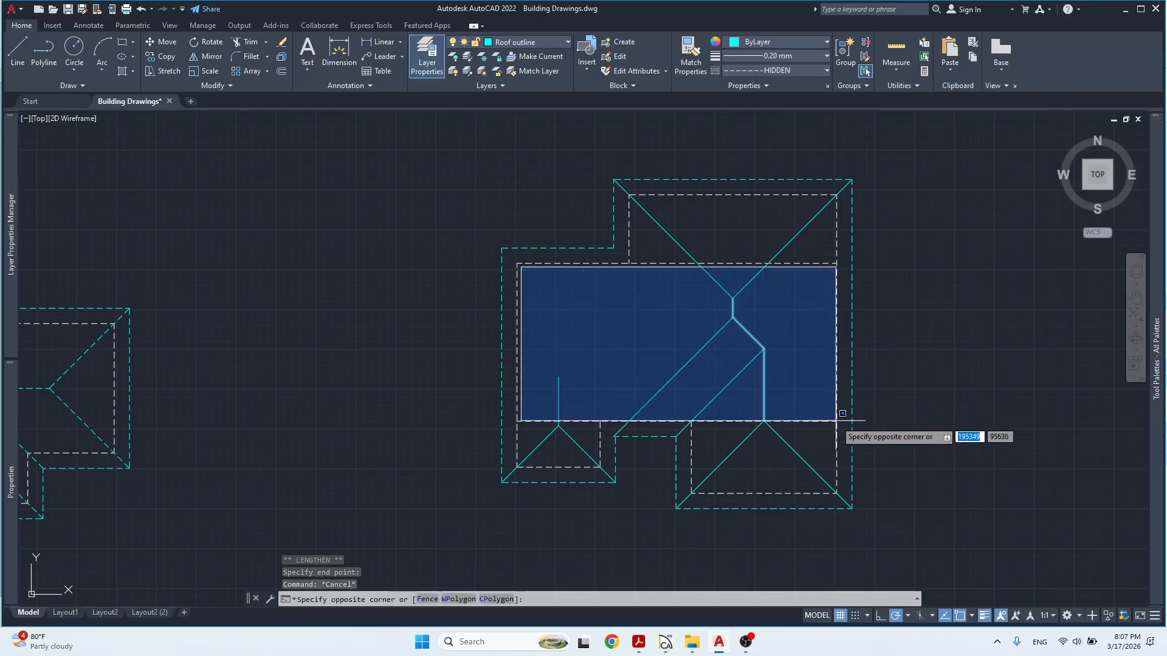
pyautogui.press('Escape')
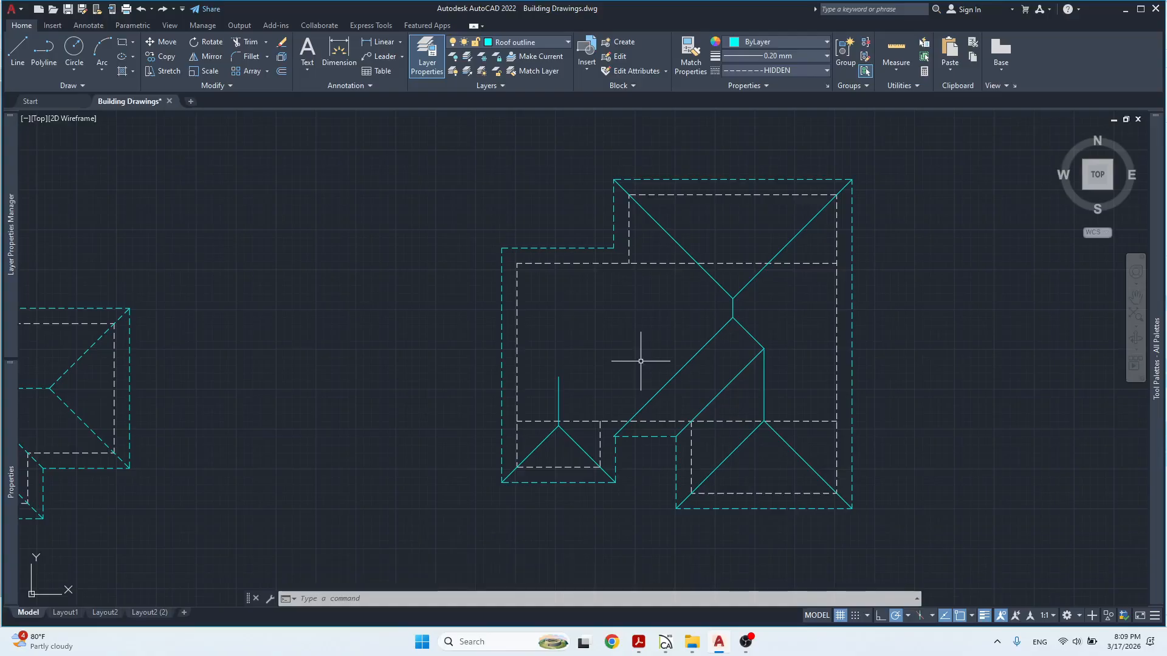
pyautogui.press('alt')
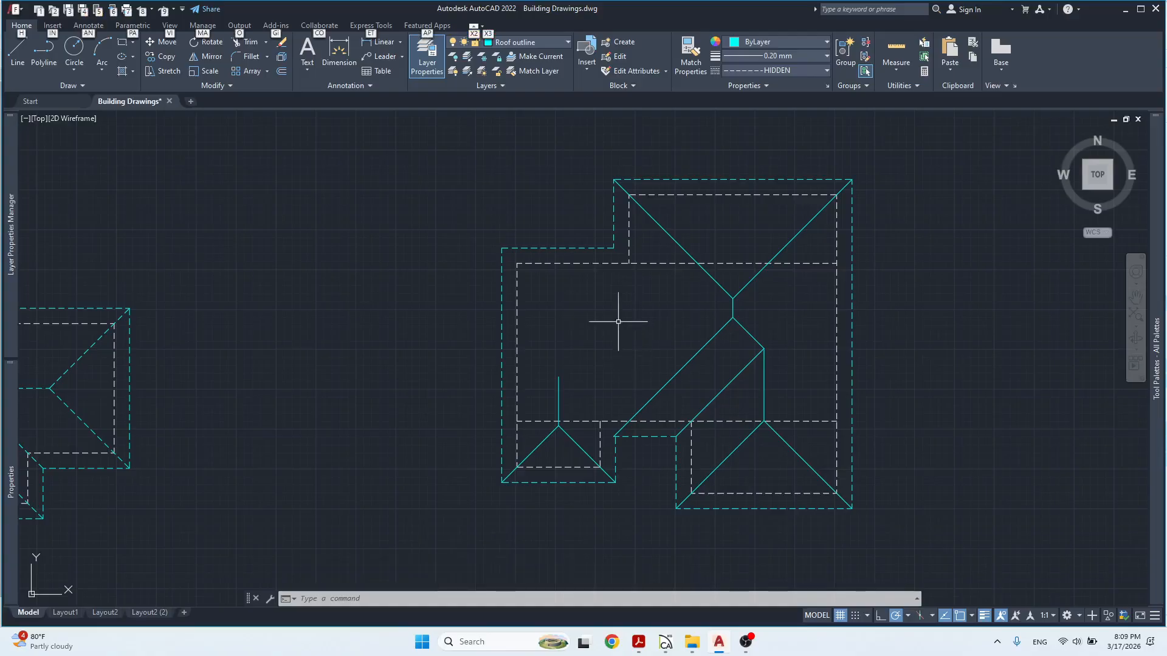
pyautogui.click(523, 265)
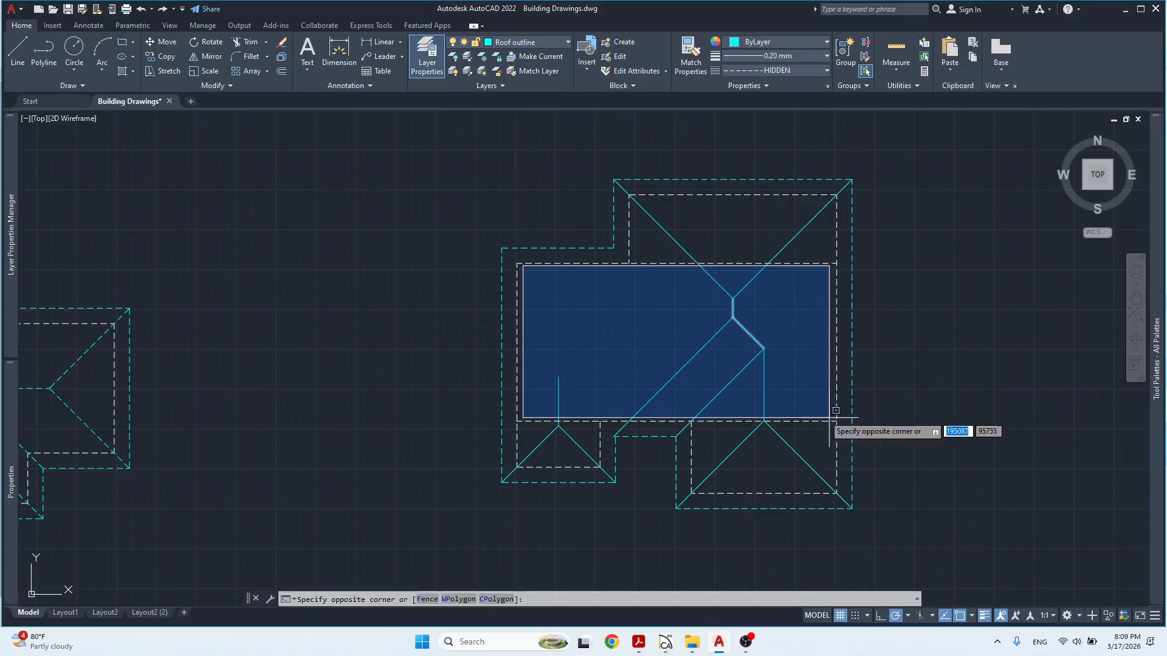
pyautogui.click(601, 345)
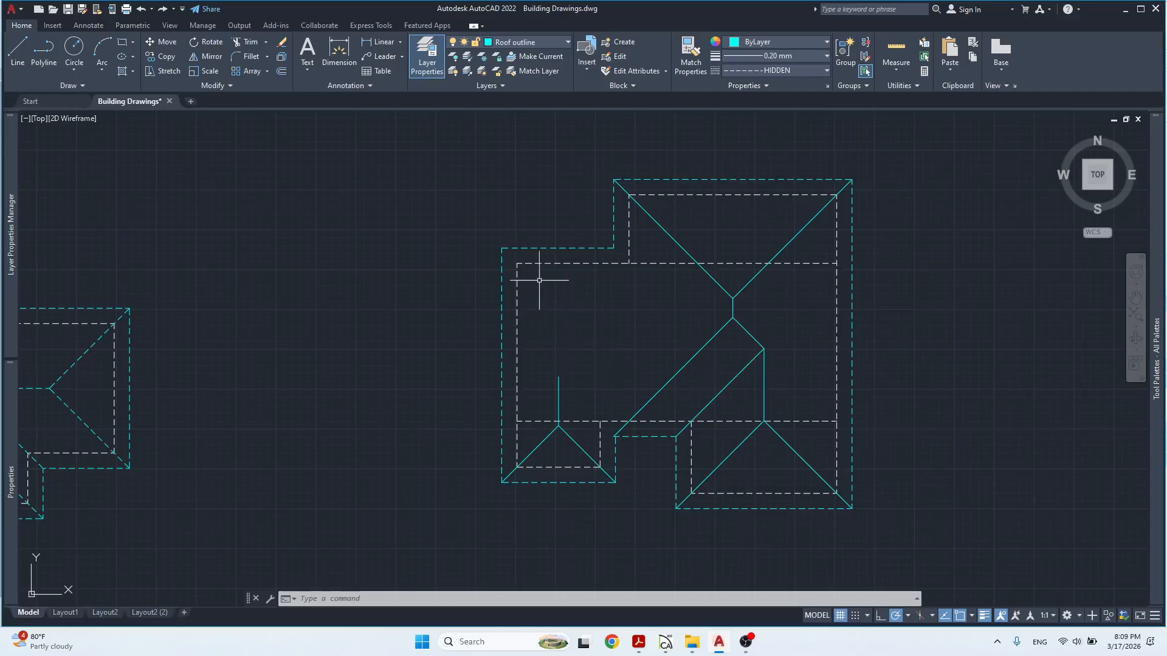
pyautogui.click(521, 266)
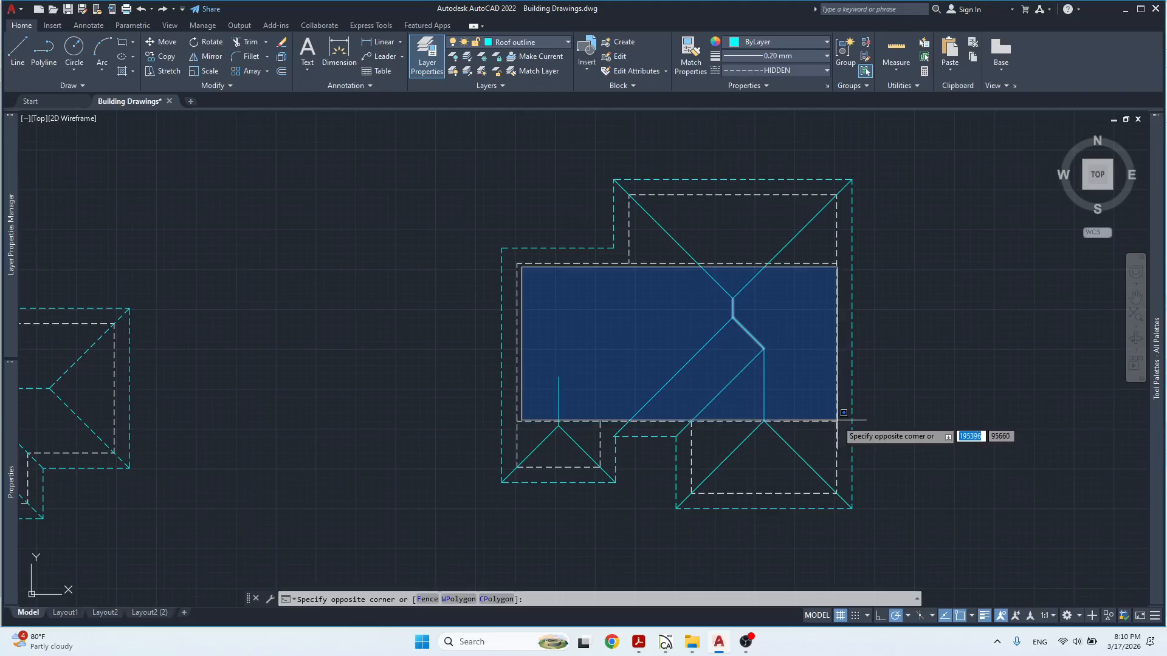
pyautogui.press('Escape')
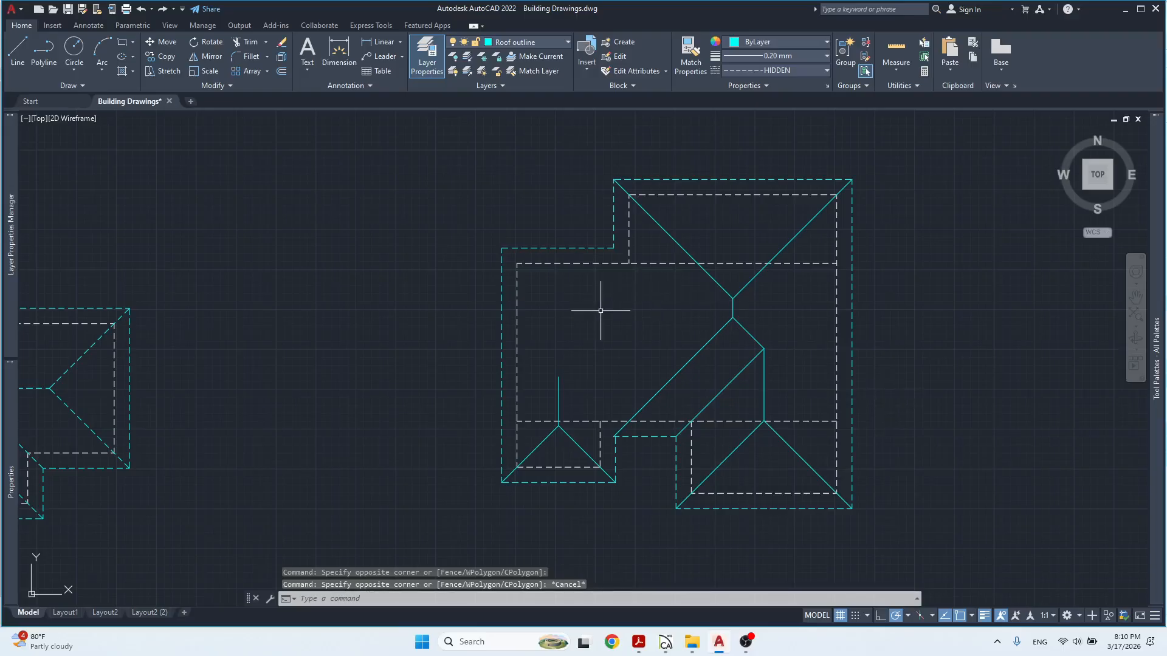
# Outline the central block again with a selection window and trace its east-west ridge direction to examine it.
pyautogui.click(520, 265)
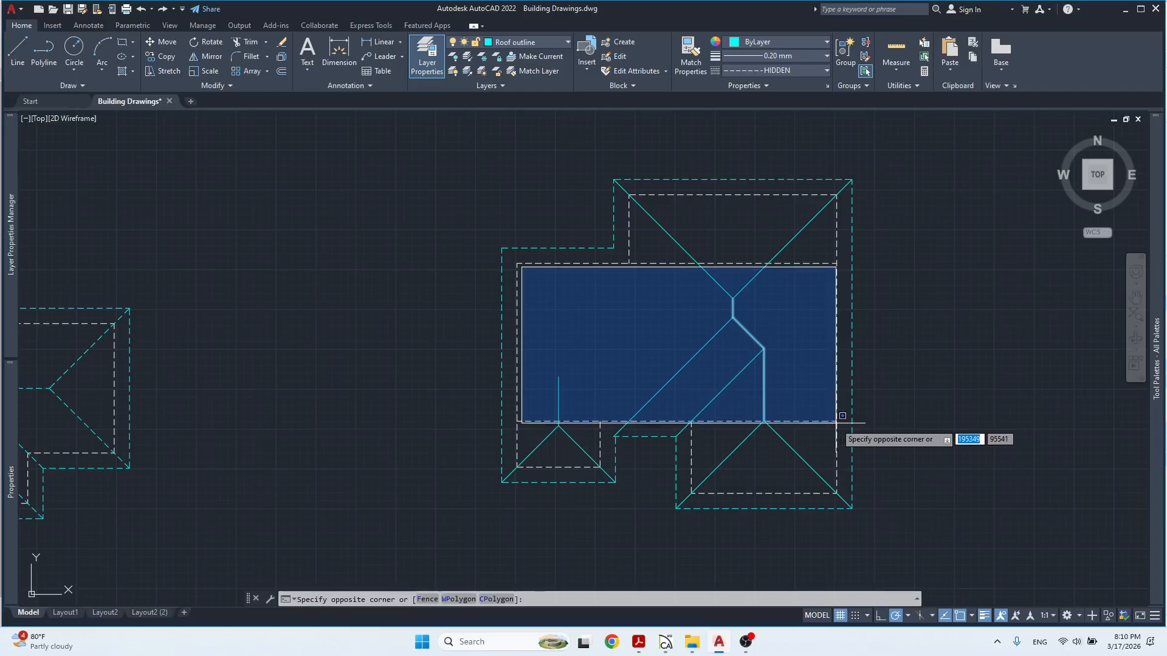
pyautogui.press('Escape')
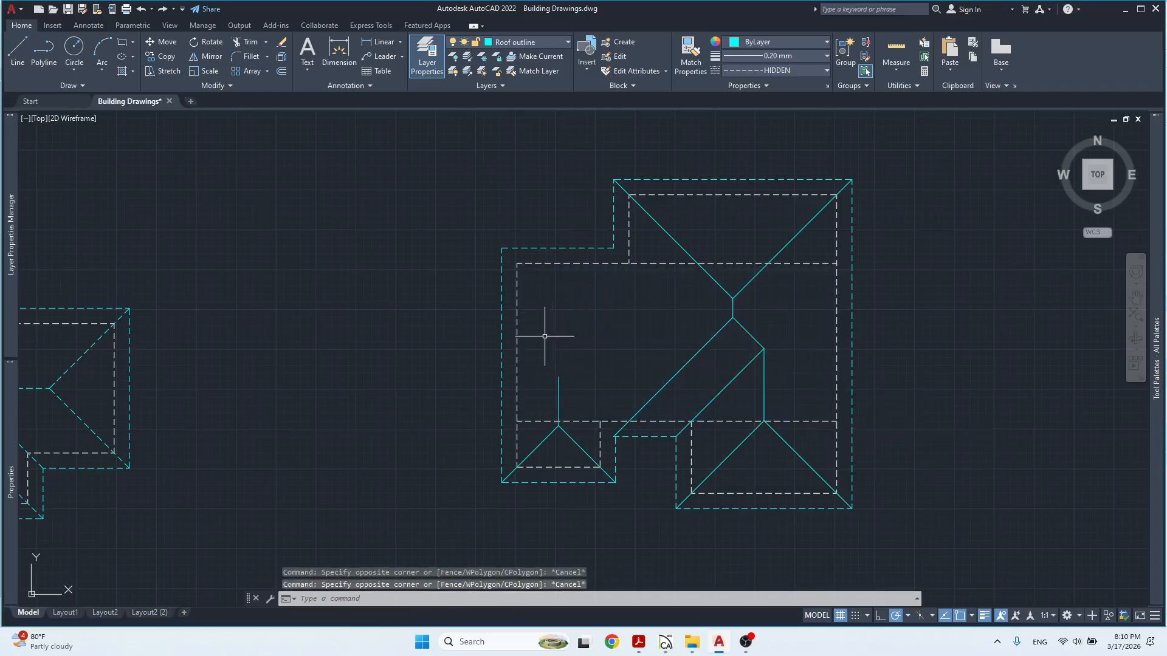
pyautogui.click(544, 336)
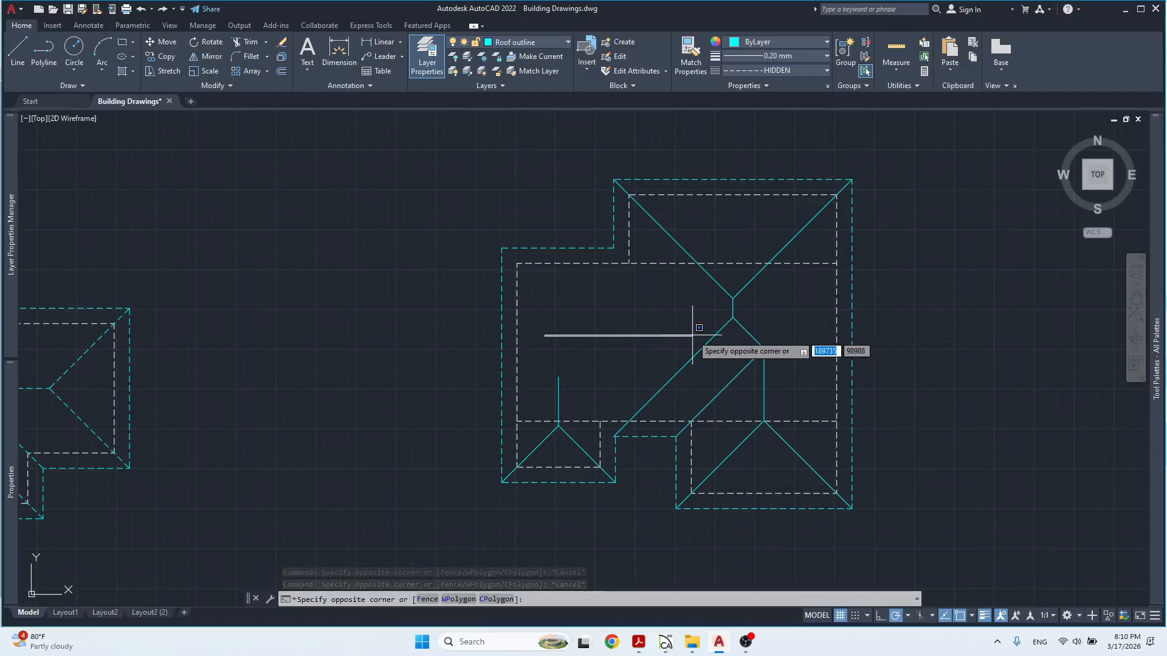
pyautogui.press('Escape')
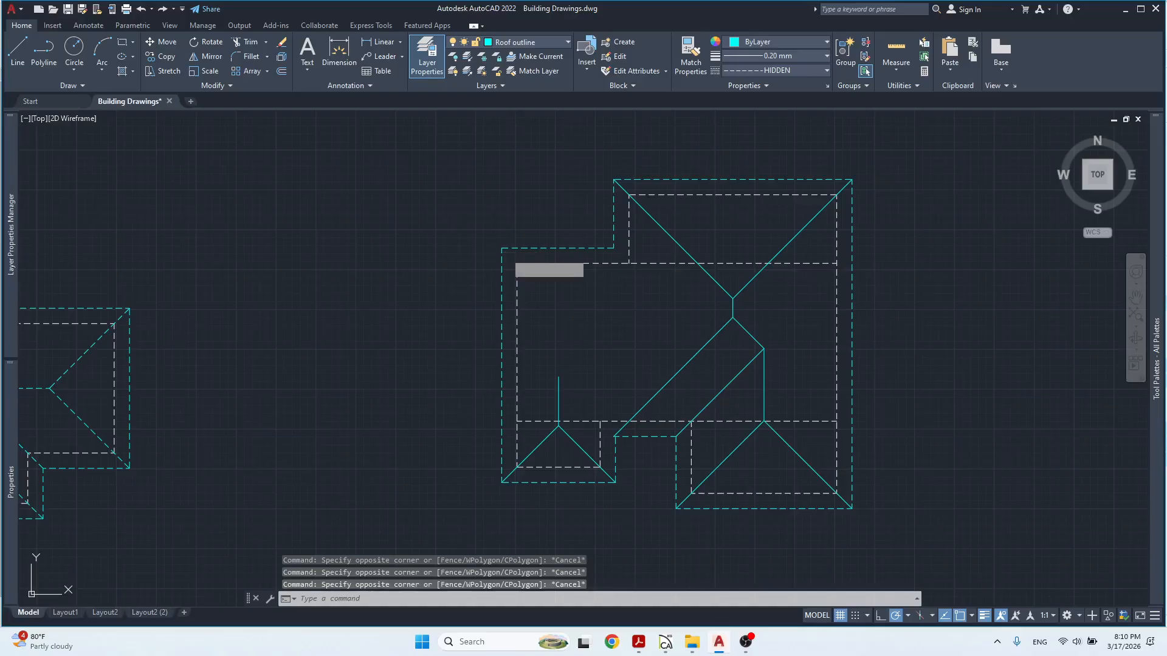
pyautogui.write('l')
pyautogui.press('Return')
pyautogui.click(501, 248)
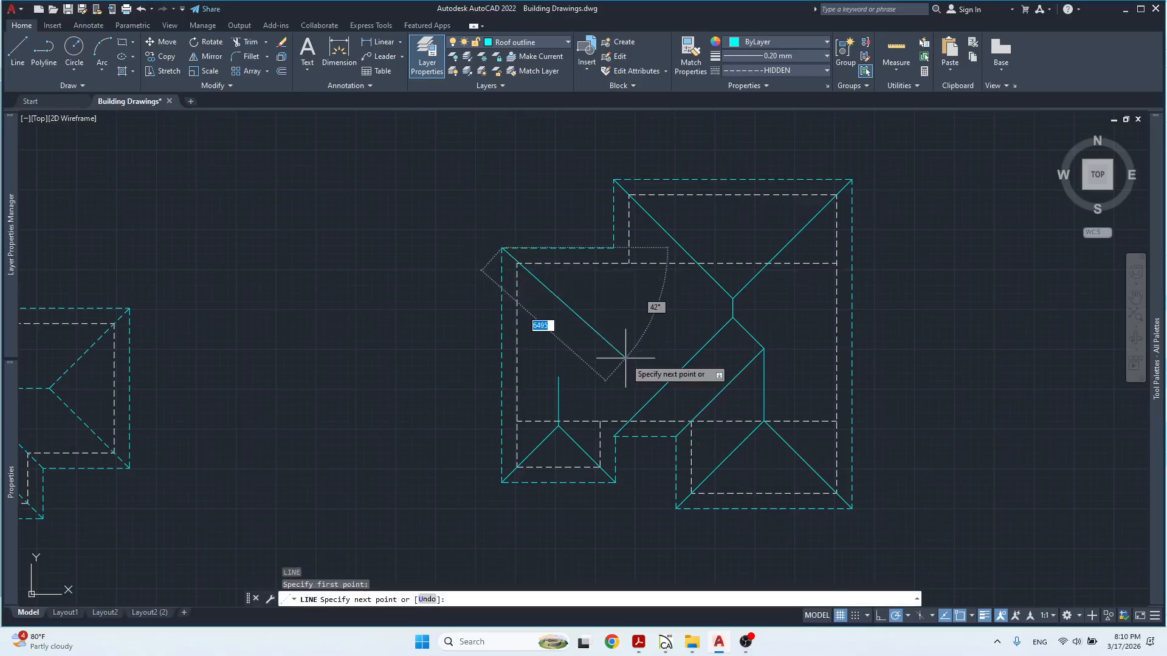
pyautogui.press('Return')
pyautogui.press('Return')
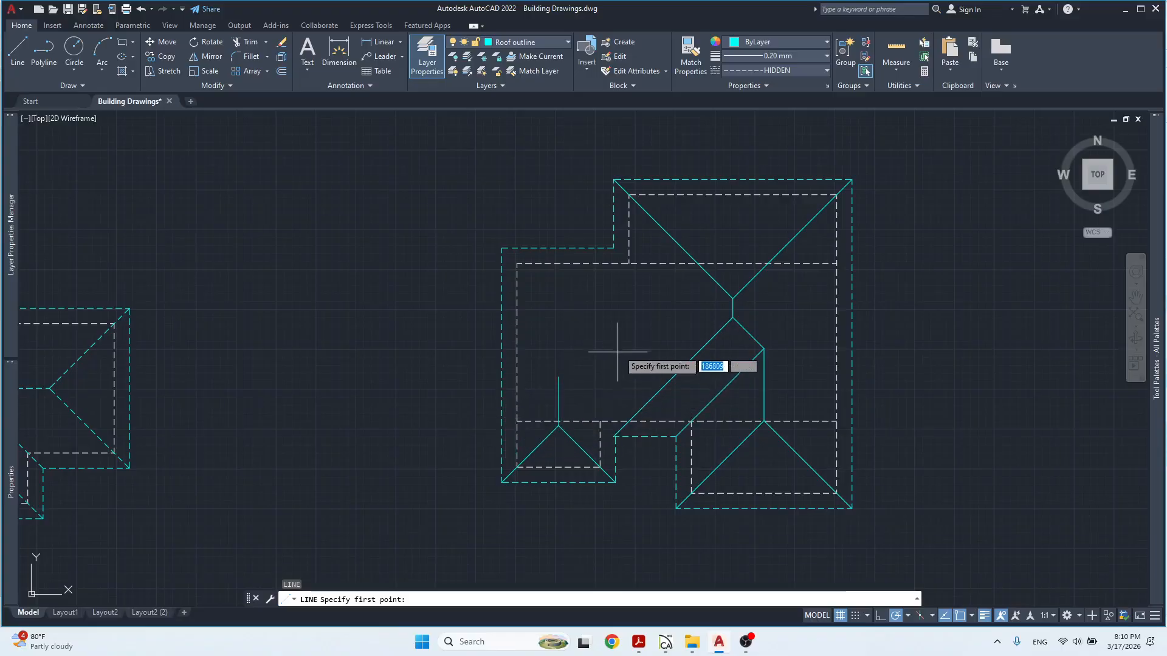
pyautogui.press('Escape')
pyautogui.press('Escape')
pyautogui.press('Escape')
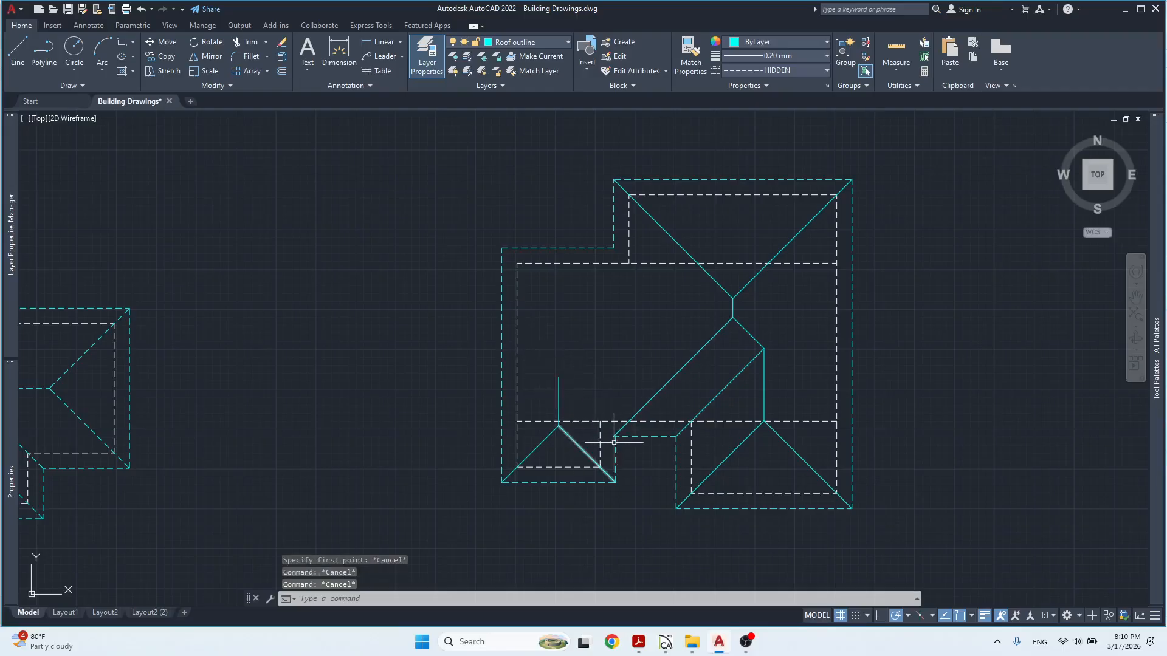
# Lengthen the recessed south roof outline between the two wings west to the building's west roof edge.
pyautogui.moveTo(614, 436)
pyautogui.click(662, 471)
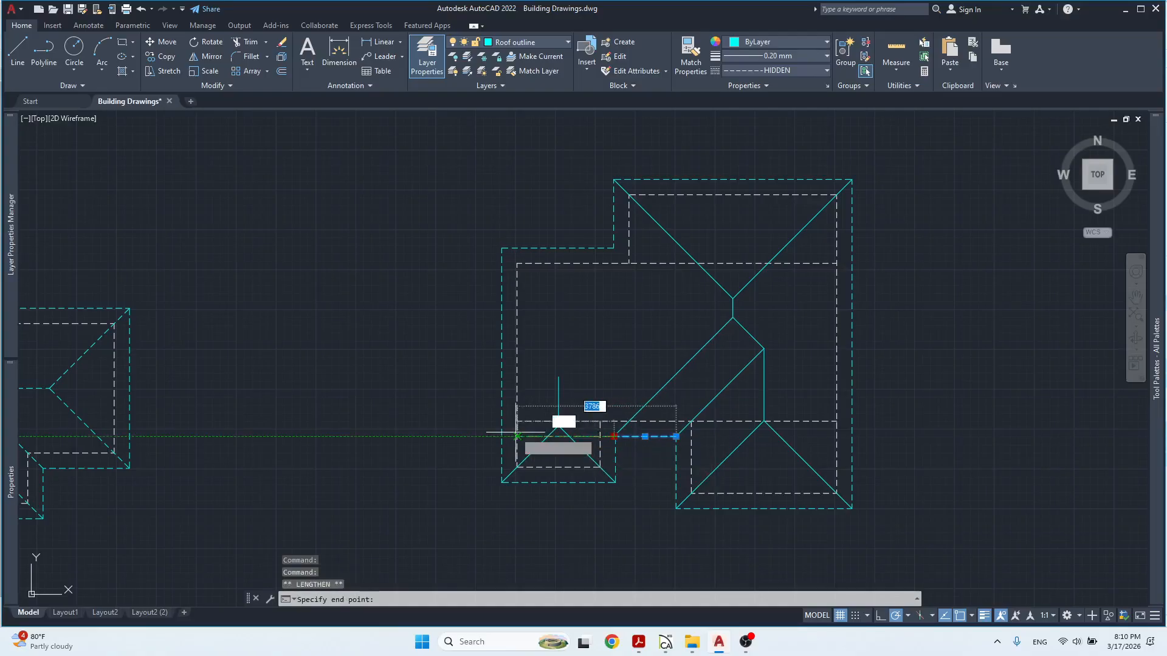
pyautogui.press('Escape')
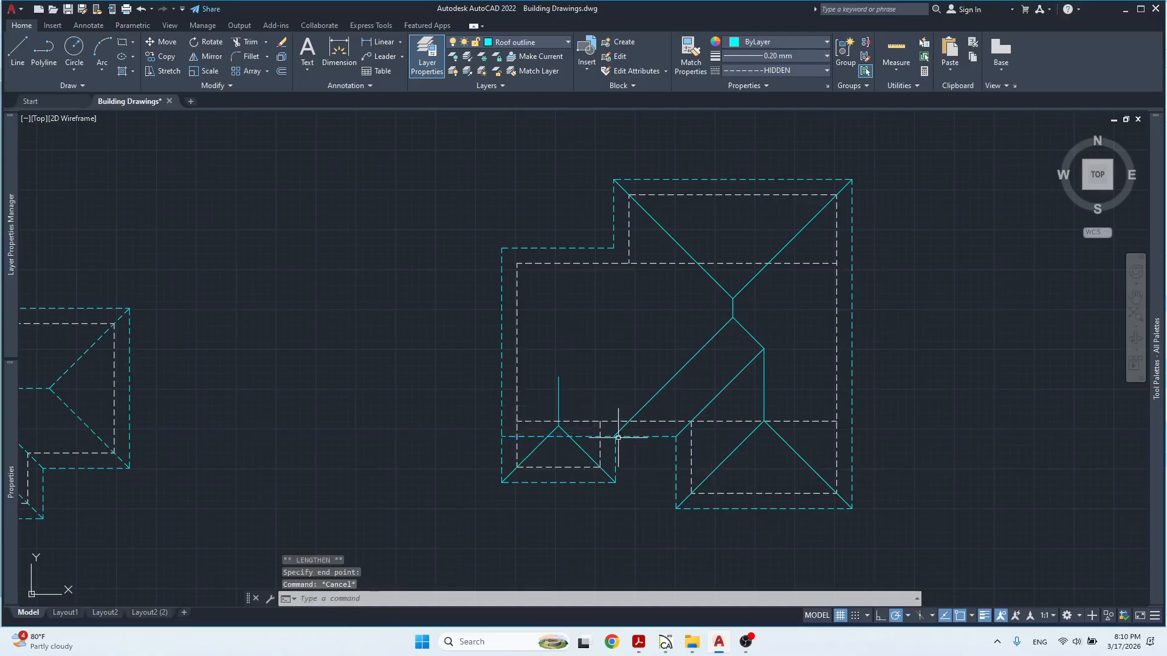
# Examine the central block's wall lines and roof edges on its south, west and north sides by selecting them.
pyautogui.click(583, 436)
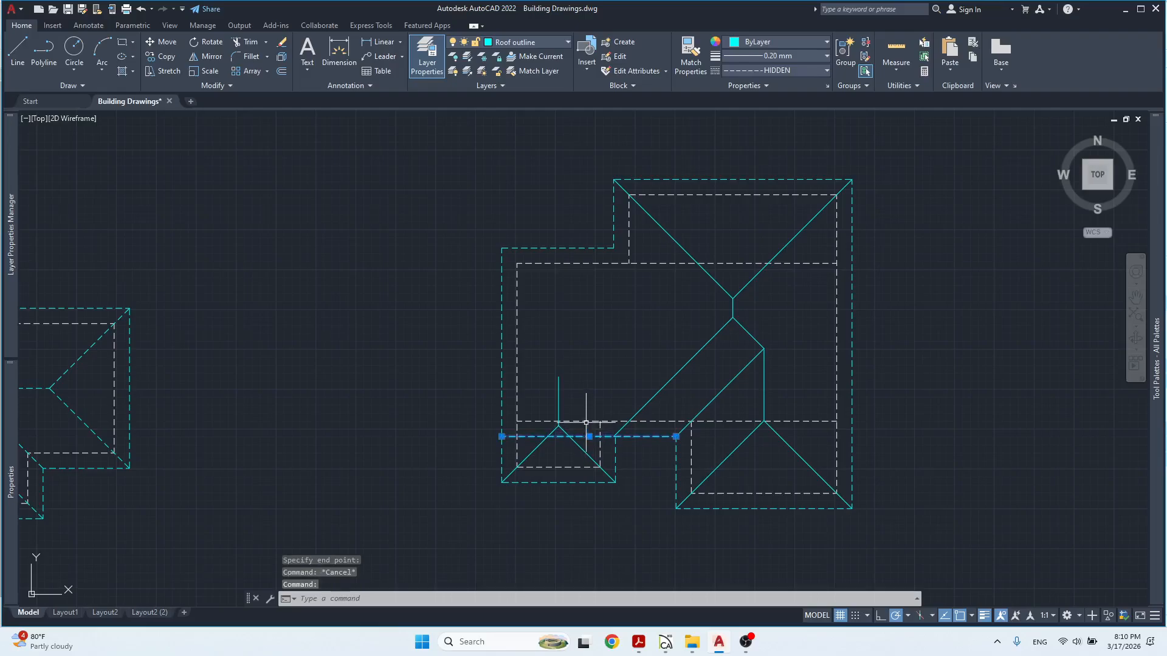
pyautogui.click(586, 422)
pyautogui.press('Escape')
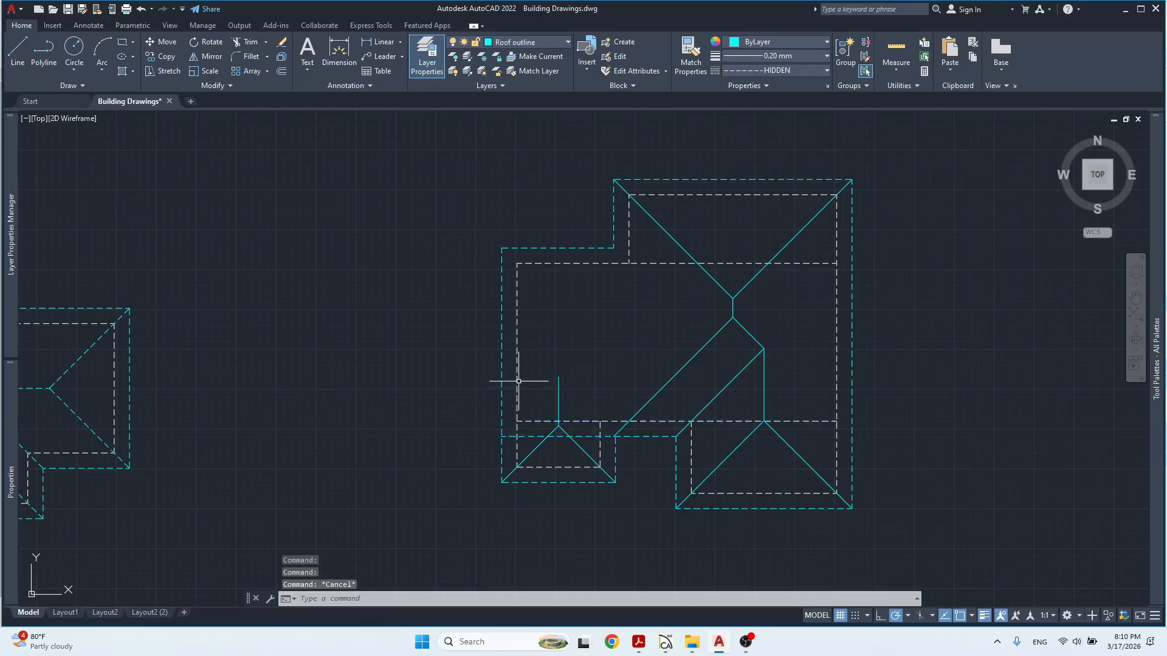
pyautogui.click(517, 381)
pyautogui.click(502, 380)
pyautogui.press('Escape')
pyautogui.click(502, 376)
pyautogui.click(520, 375)
pyautogui.click(517, 374)
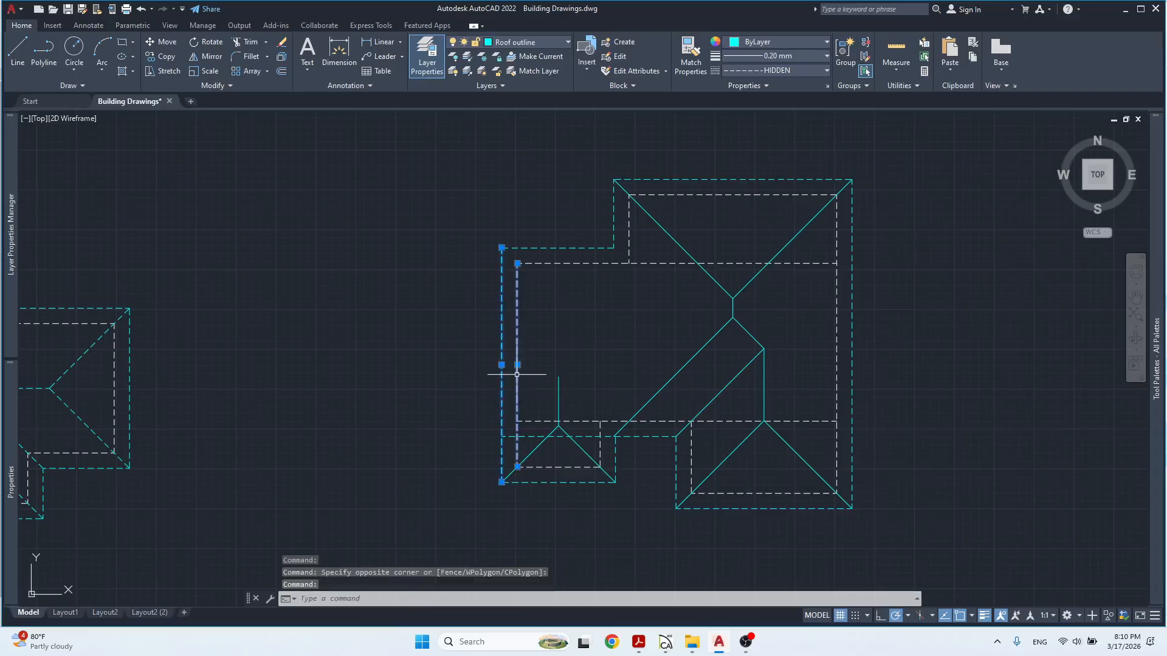
pyautogui.press('Escape')
pyautogui.click(565, 244)
pyautogui.press('Escape')
pyautogui.click(566, 262)
pyautogui.press('Escape')
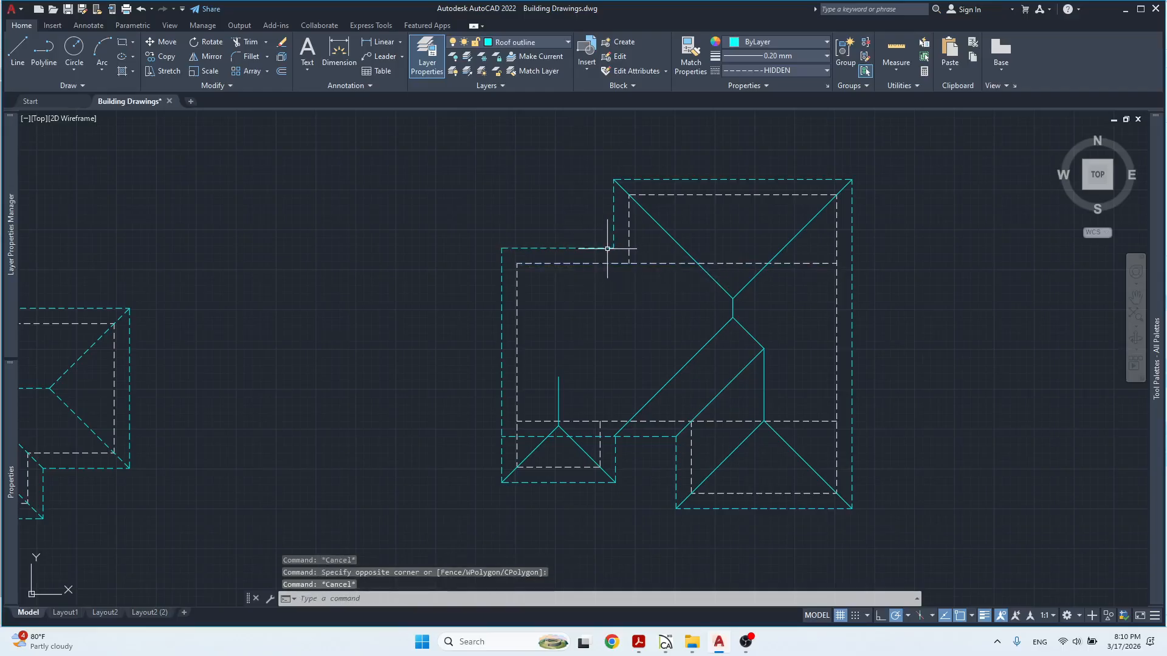
# Lengthen the west part's north roof edge east to the building's east roof edge.
pyautogui.click(609, 248)
pyautogui.moveTo(614, 248)
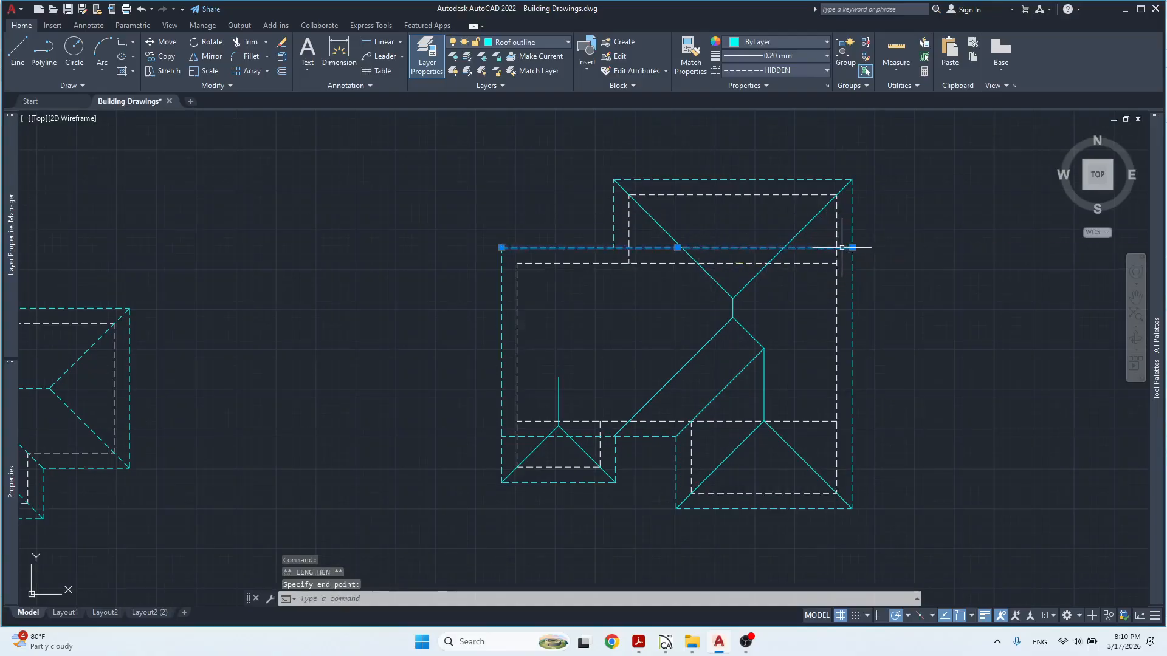
pyautogui.press('Escape')
pyautogui.press('Escape')
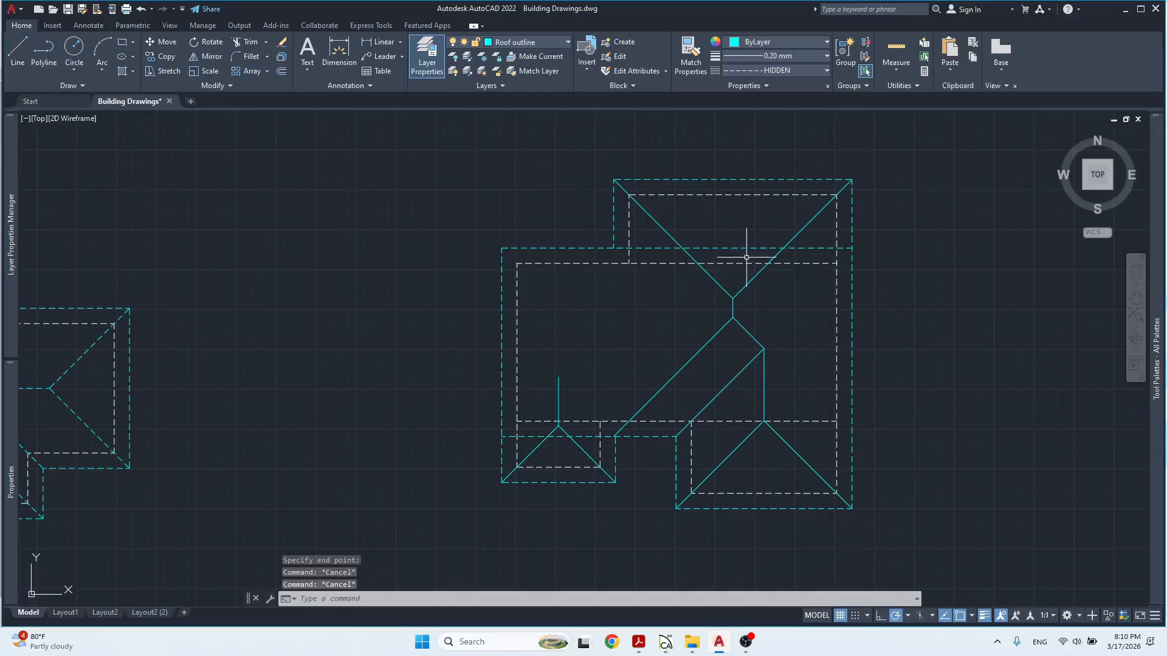
pyautogui.click(765, 242)
pyautogui.click(751, 248)
pyautogui.press('Escape')
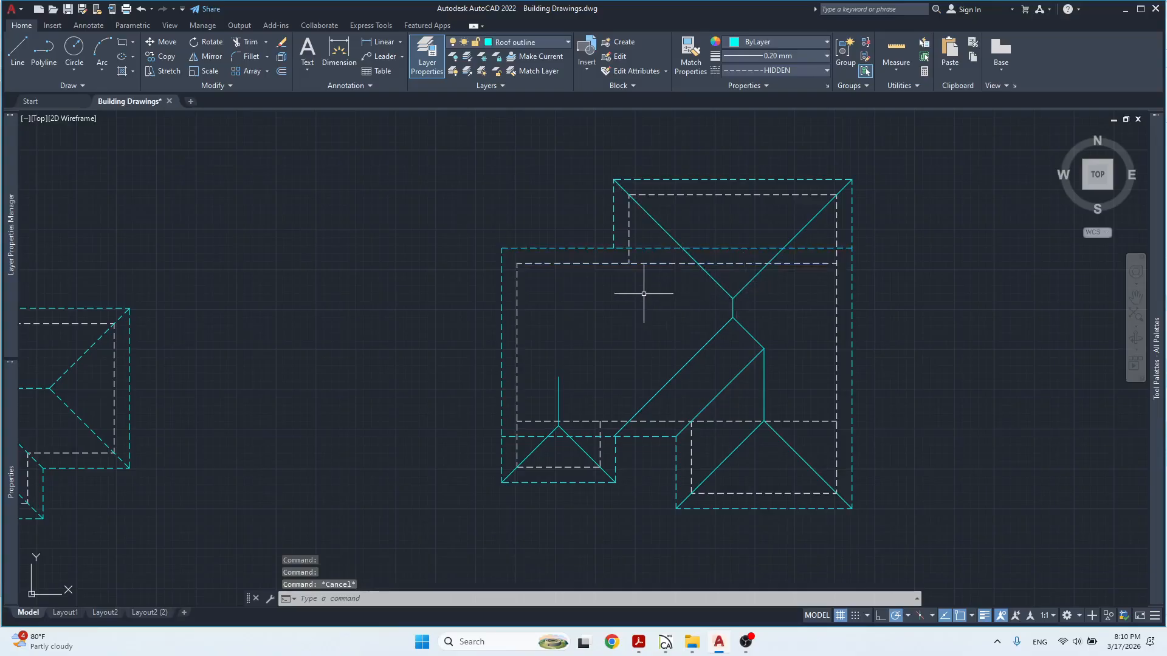
# Draw a hip line from the central block's northwest roof corner southeast at 45° into the block.
pyautogui.write('l')
pyautogui.press('Return')
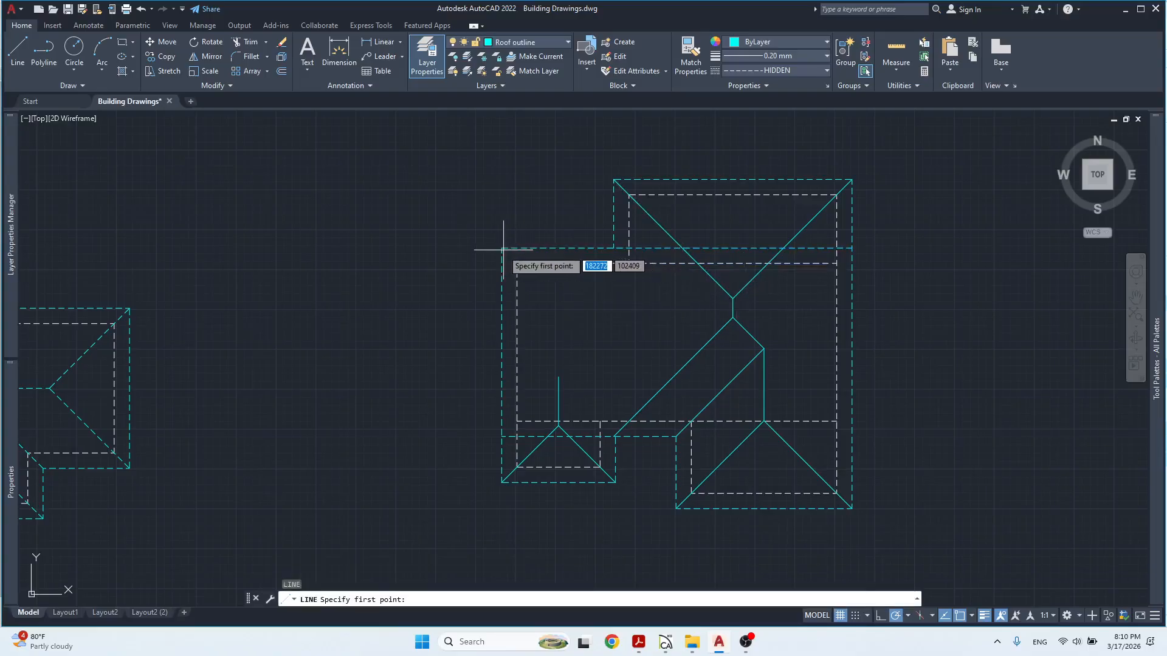
pyautogui.click(502, 248)
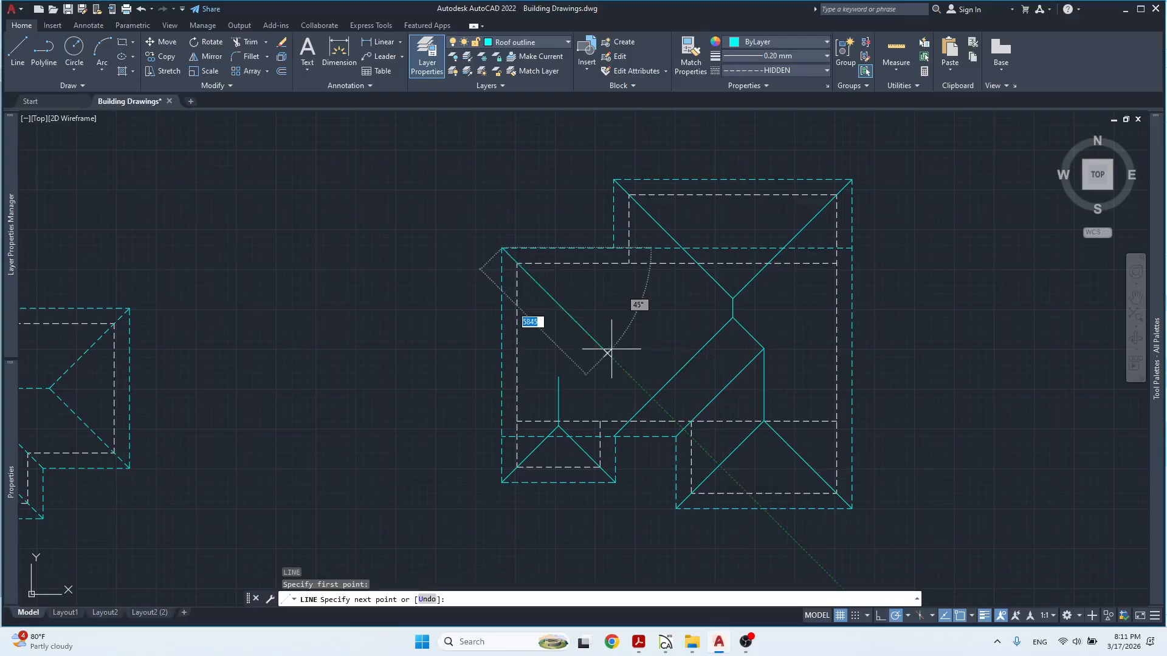
pyautogui.click(608, 353)
pyautogui.press('Return')
# Draw a 45° hip line northeast from the central block's southwest roof corner so it crosses the northwest hip.
pyautogui.press('Return')
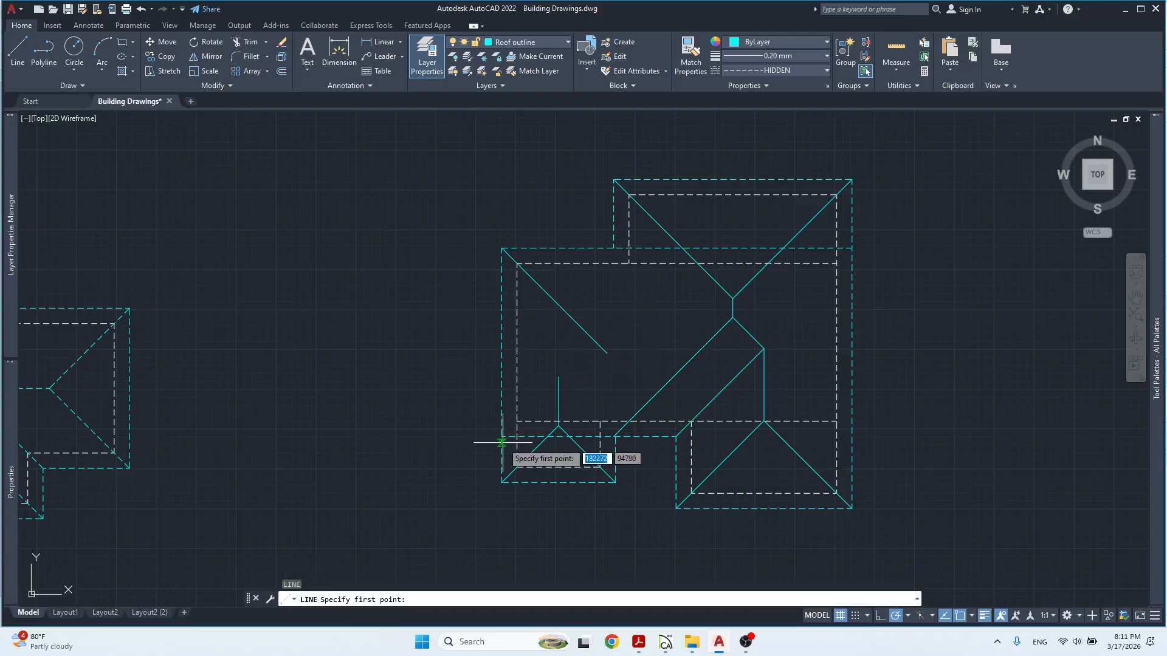
pyautogui.click(502, 436)
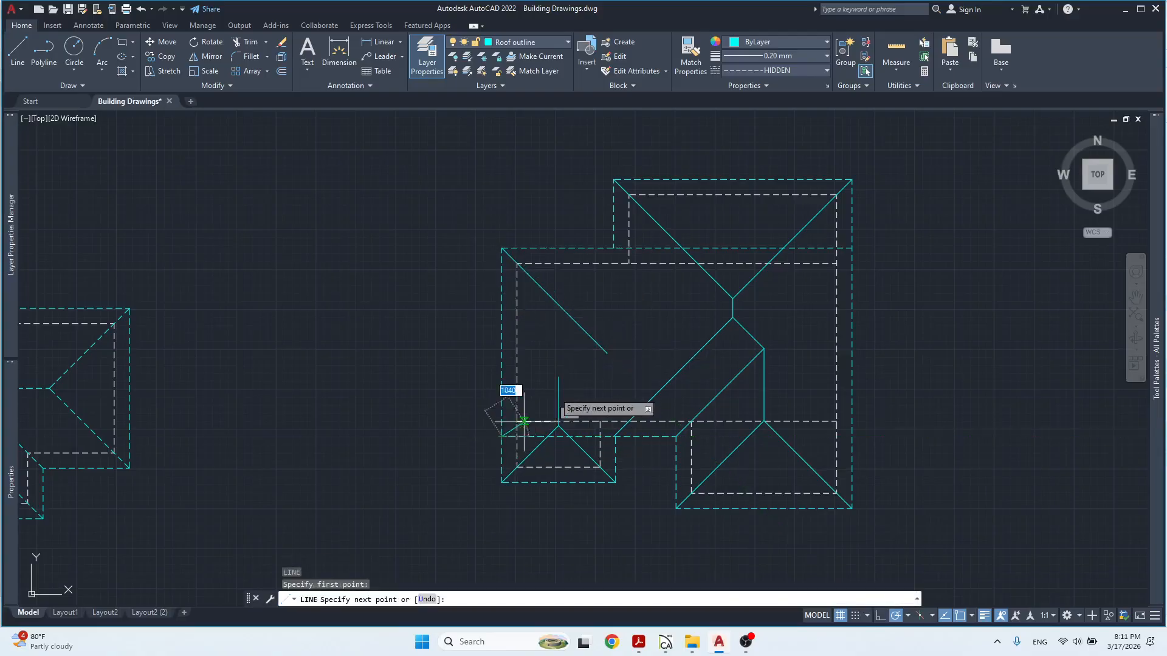
pyautogui.click(608, 330)
pyautogui.press('Return')
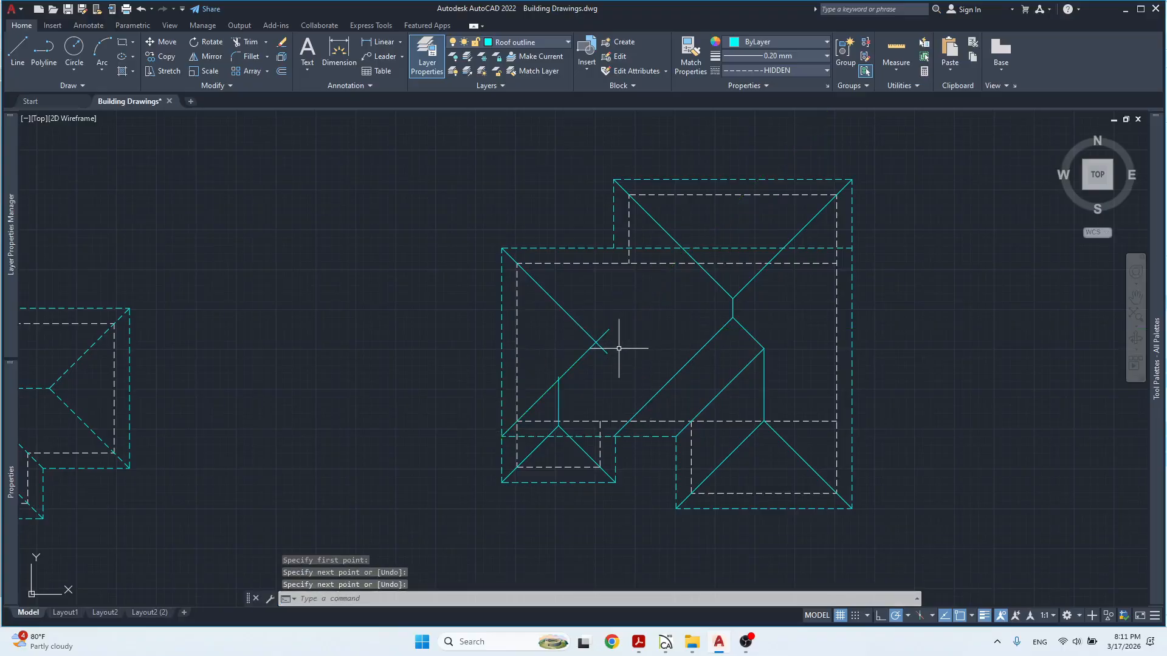
# Trim the ends of the two west hip lines beyond their intersection.
pyautogui.write('tr')
pyautogui.press('Return')
pyautogui.moveTo(609, 336)
pyautogui.mouseDown()
pyautogui.moveTo(601, 332)
pyautogui.moveTo(599, 352)
pyautogui.mouseUp()
pyautogui.write('l')
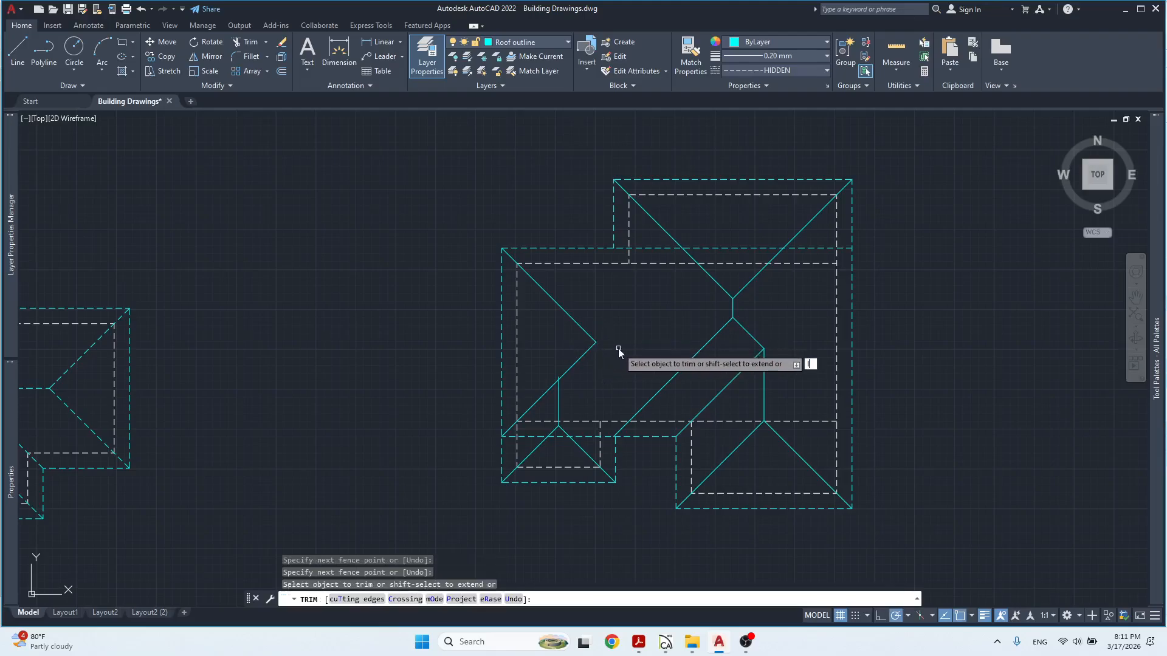
pyautogui.press('Return')
pyautogui.press('Escape')
# Draw a horizontal ridge line from the west hips' intersection east past the main roof's long diagonal line.
pyautogui.write('l')
pyautogui.press('Return')
pyautogui.click(596, 343)
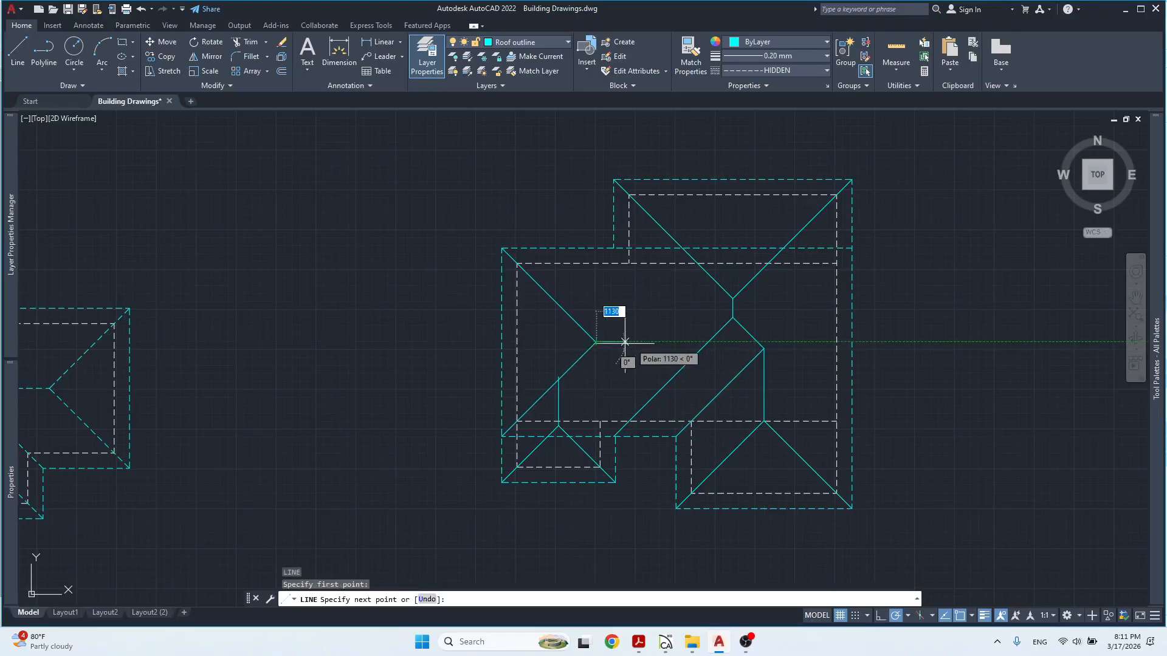
pyautogui.click(722, 343)
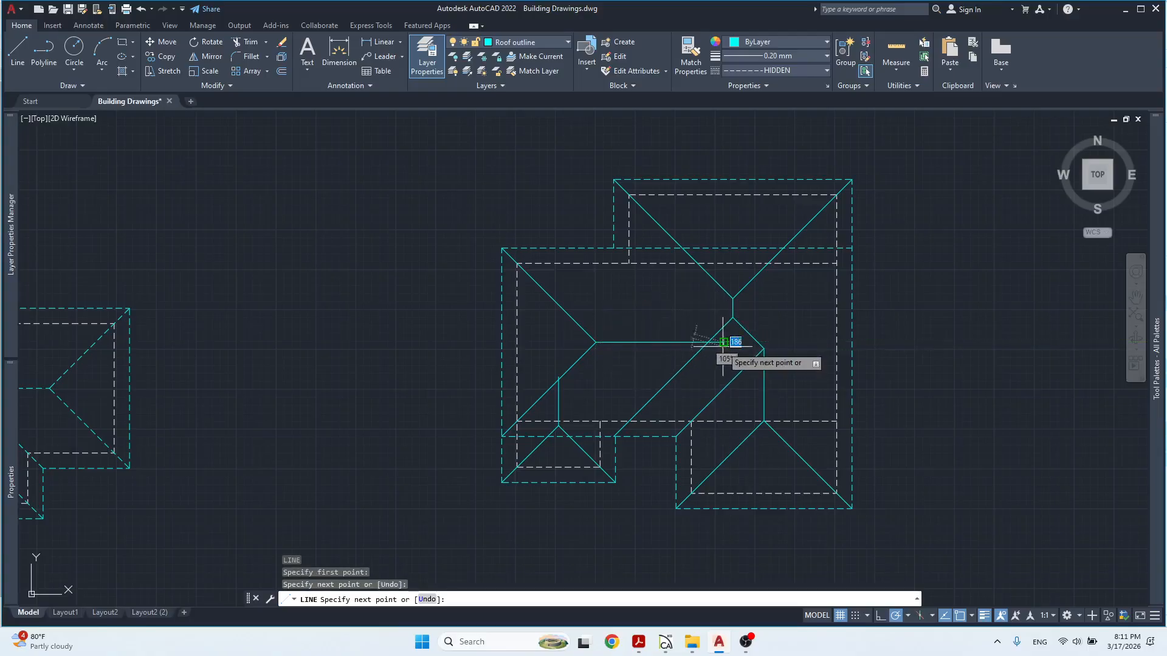
pyautogui.press('Escape')
pyautogui.press('Escape')
# Trim the east end of the central ridge back to the long diagonal line.
pyautogui.press('Return')
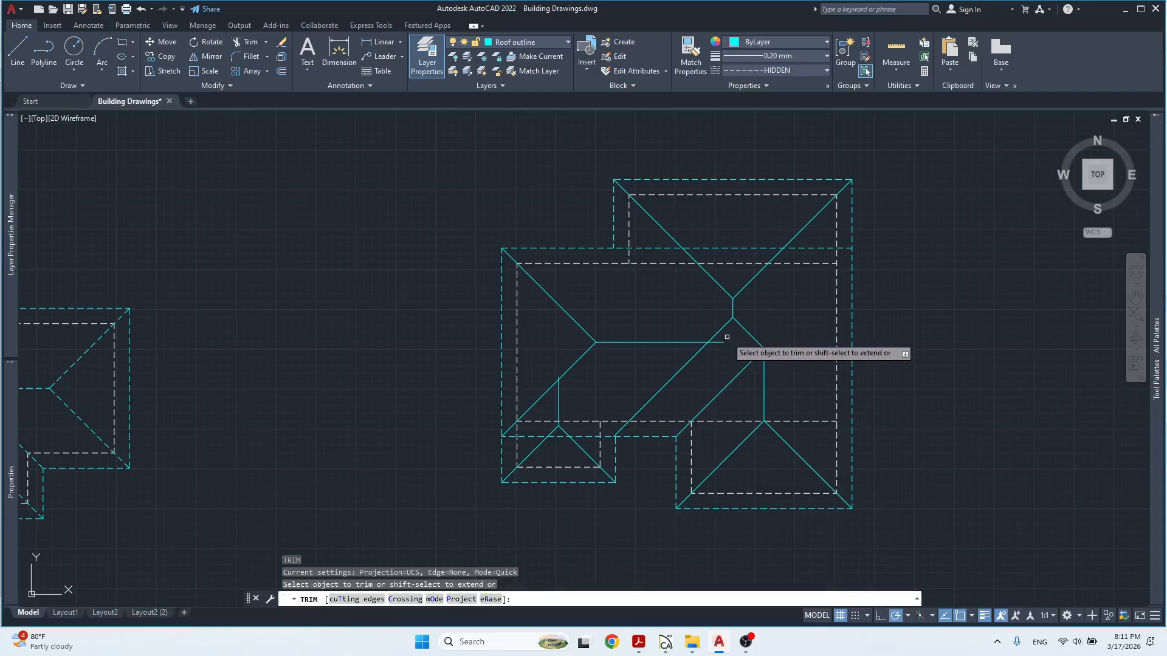
pyautogui.click(725, 335)
pyautogui.click(716, 347)
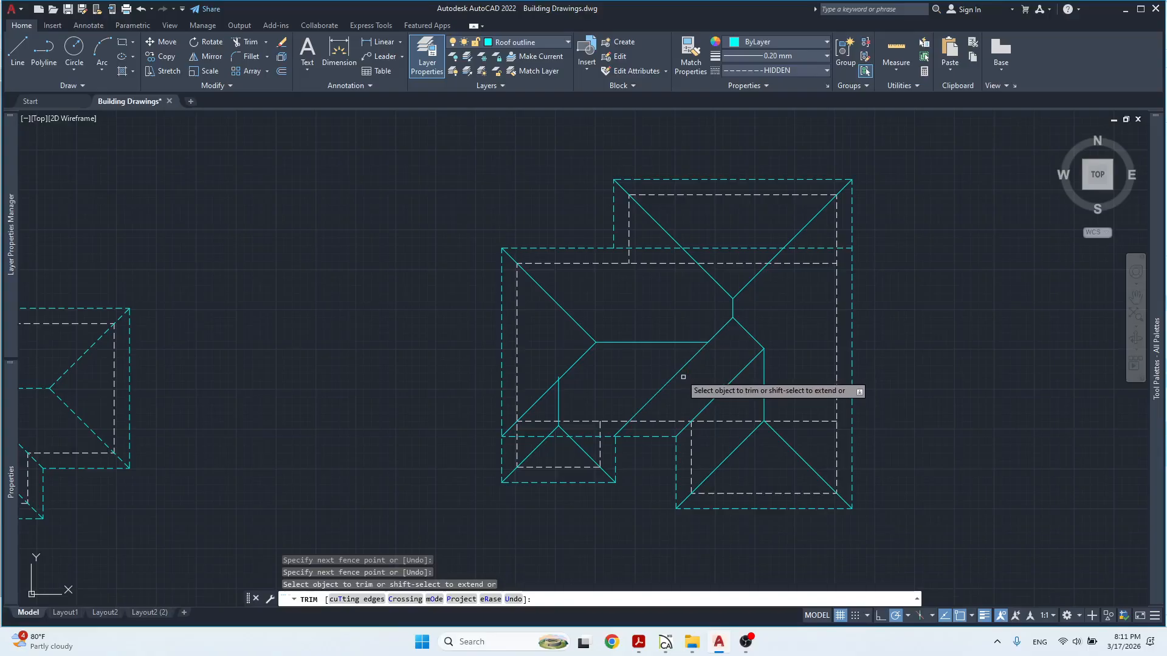
pyautogui.press('Escape')
# Trim away the long diagonal line southwest of the central ridge's east end, keeping its segment up to the short ridge.
pyautogui.click(746, 300)
pyautogui.click(717, 311)
pyautogui.moveTo(735, 317)
pyautogui.scroll(2, 733, 320)
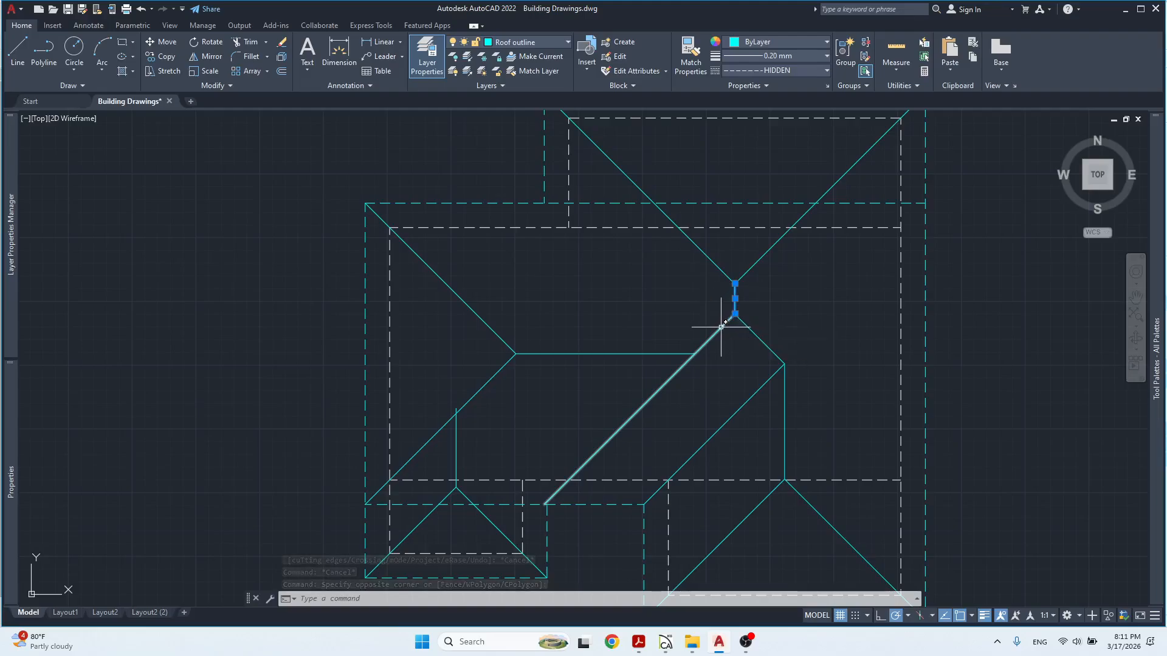
pyautogui.click(692, 346)
pyautogui.press('Escape')
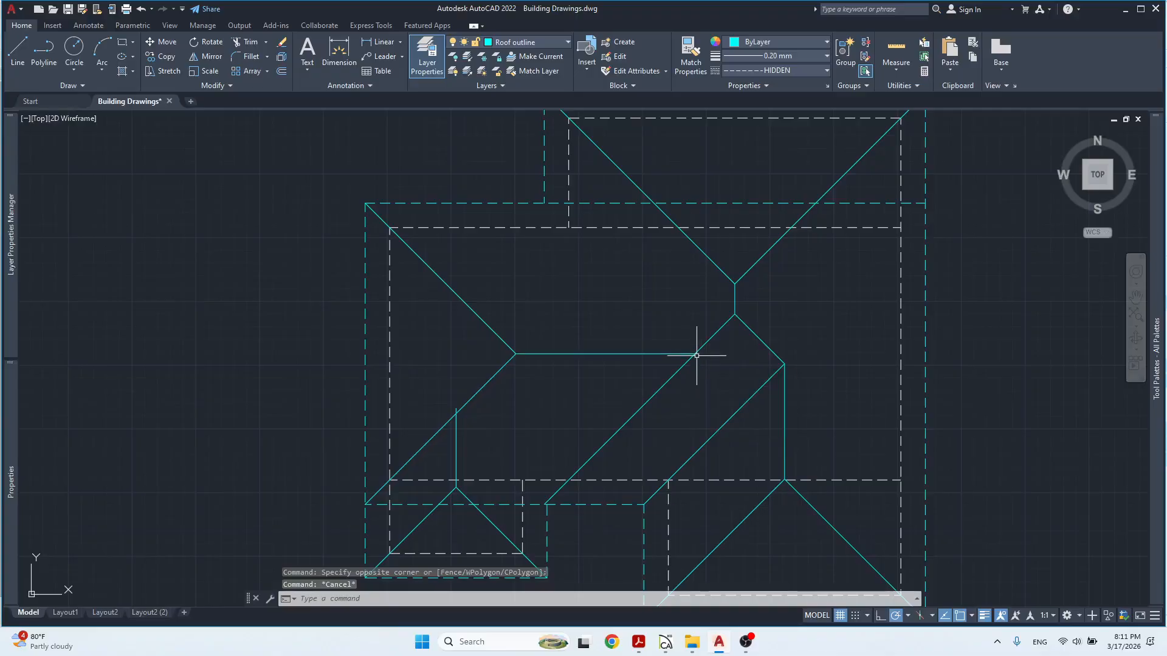
pyautogui.press('Return')
pyautogui.moveTo(697, 366); pyautogui.dragTo(662, 370)
pyautogui.scroll(-2, 661, 372)
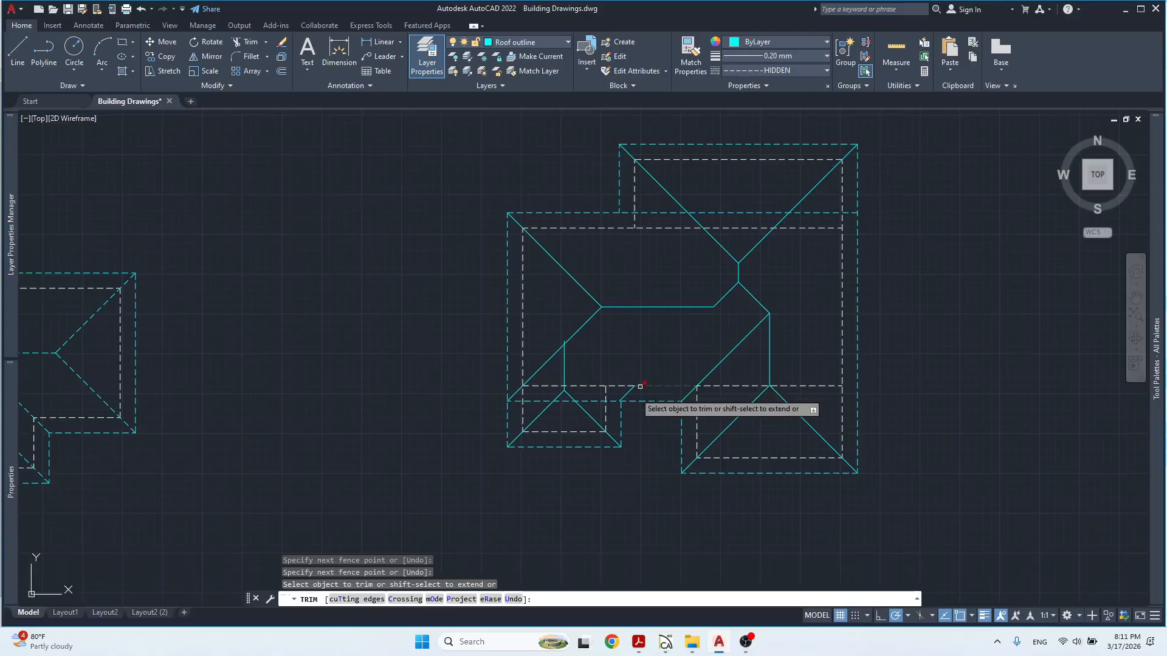
# Trim the top of the southwest wing's vertical ridge back to the central block's southwest hip.
pyautogui.scroll(5, 571, 356)
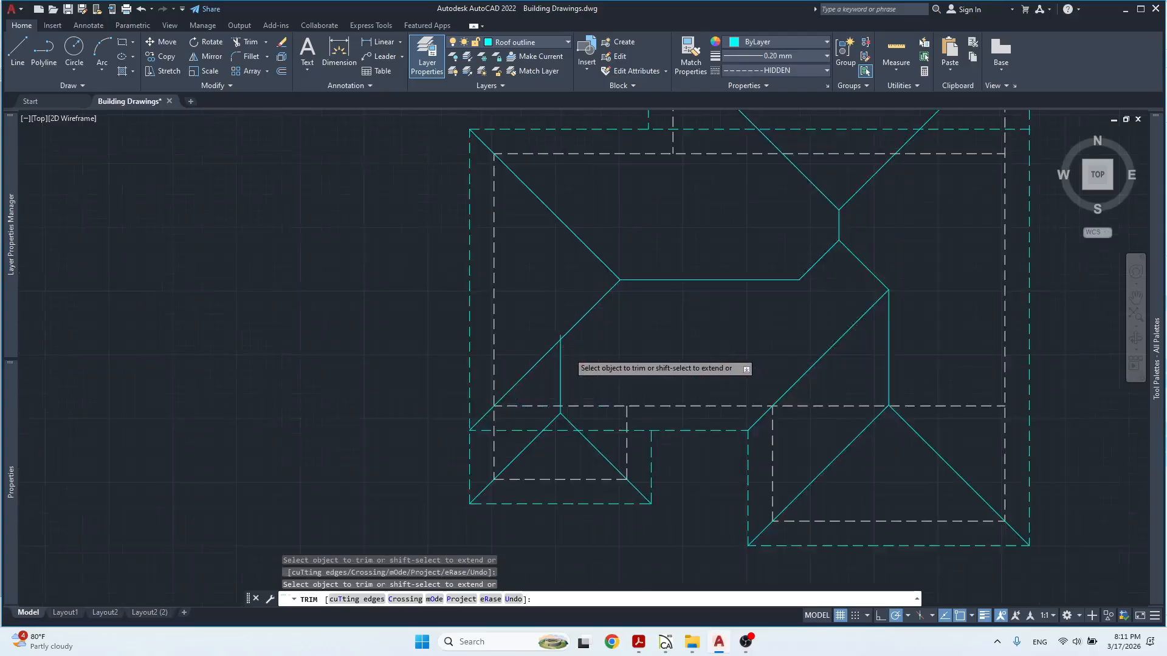
pyautogui.moveTo(551, 307); pyautogui.dragTo(550, 322)
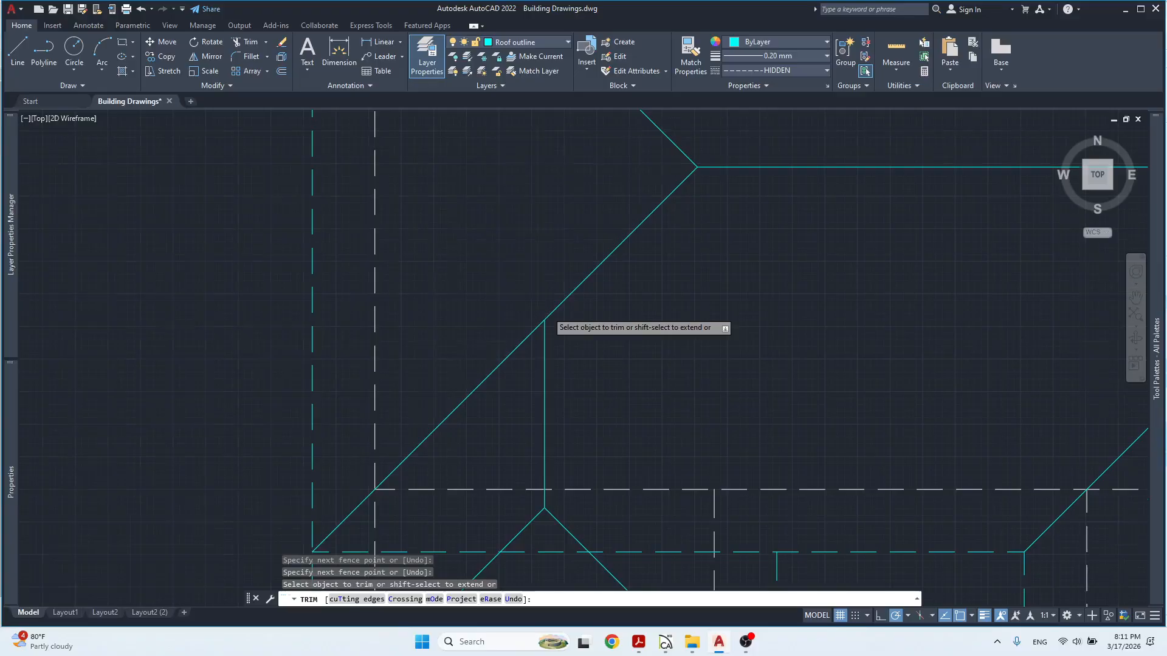
pyautogui.scroll(-5, 646, 331)
pyautogui.moveTo(764, 271); pyautogui.dragTo(750, 323, button='middle')
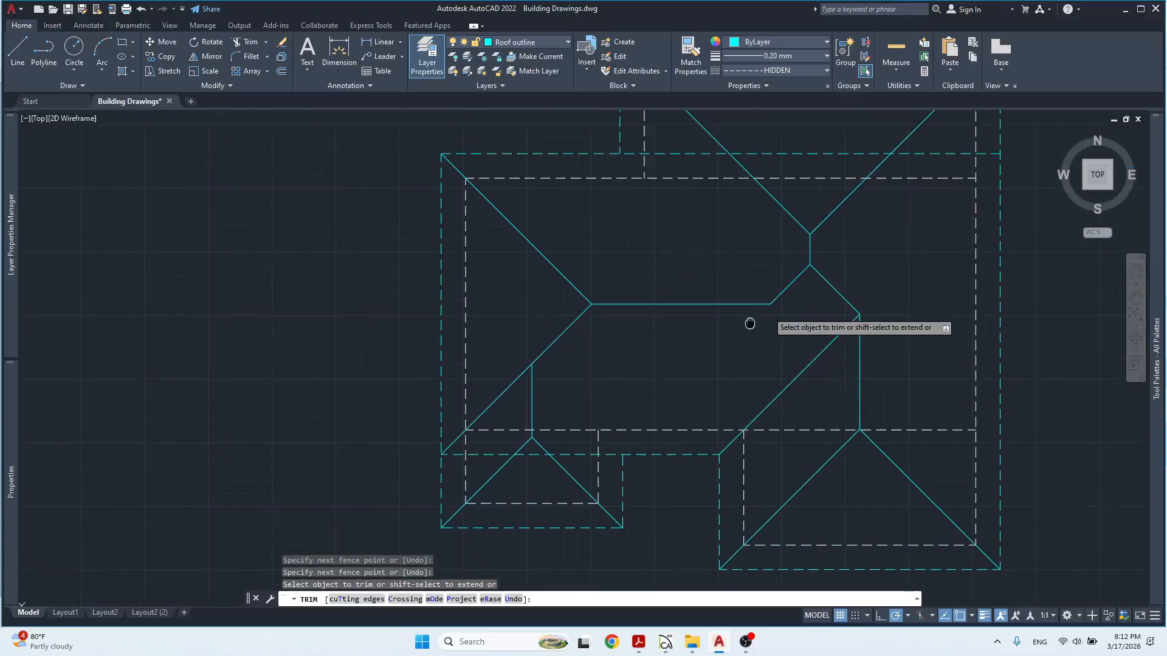
pyautogui.press('Escape')
# Draw a valley line from the eave's inner corner west of the north wing to the central ridge's east end.
pyautogui.scroll(-2, 810, 237)
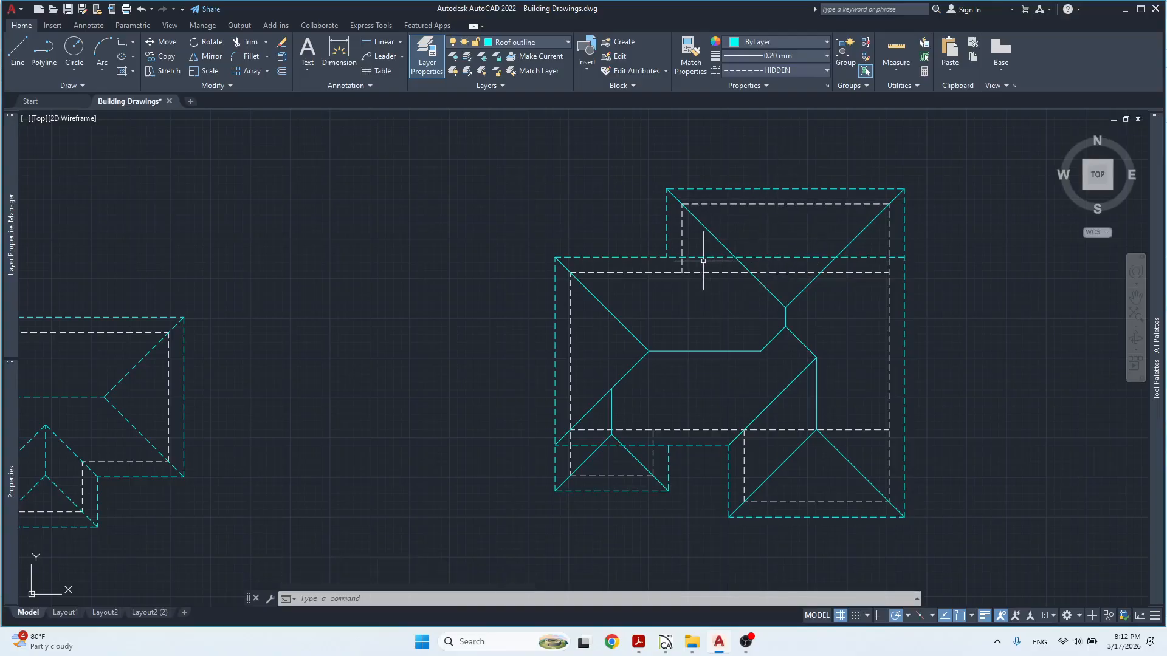
pyautogui.press('l')
pyautogui.press('Return')
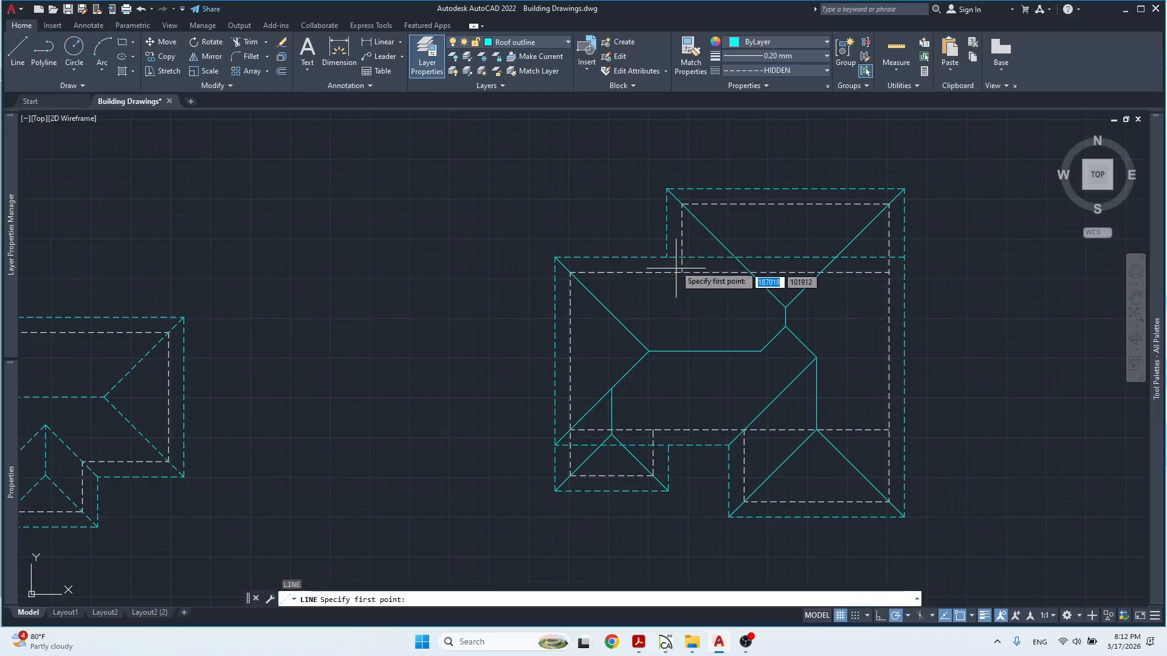
pyautogui.click(667, 257)
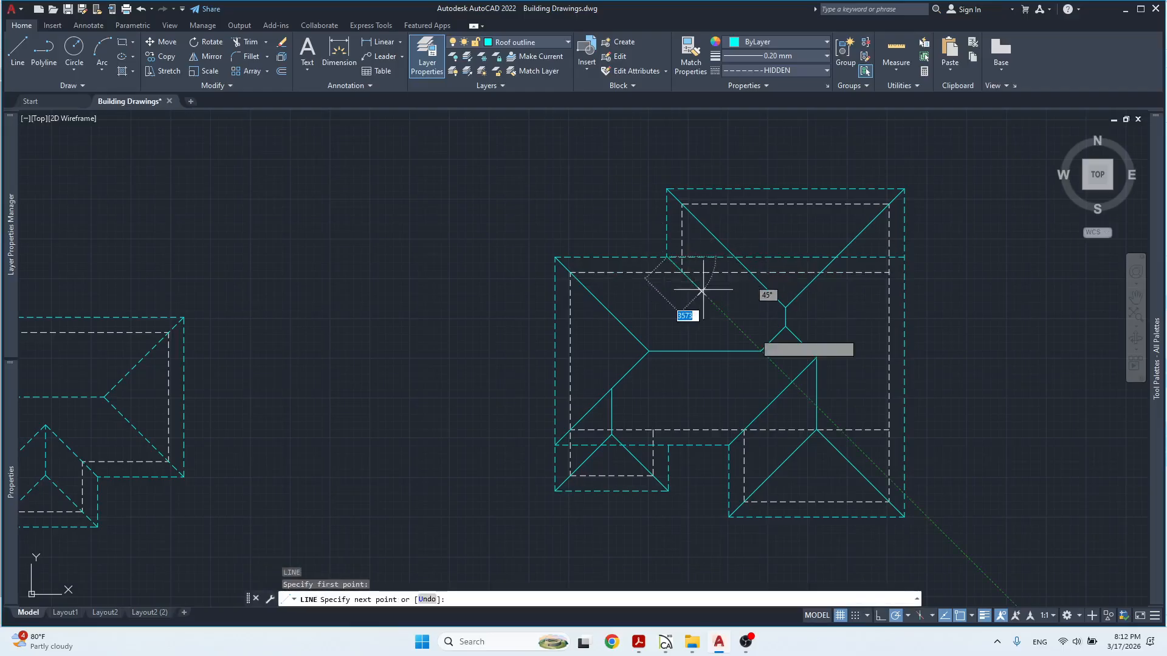
pyautogui.scroll(4, 761, 352)
pyautogui.click(760, 352)
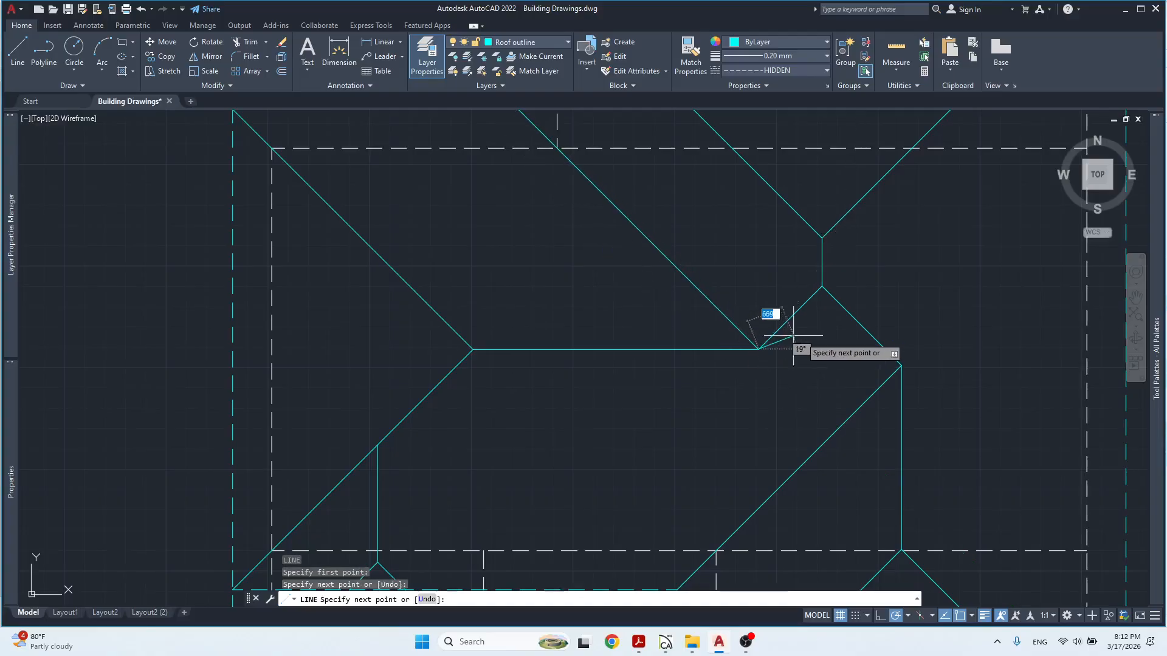
pyautogui.press('Escape')
pyautogui.scroll(-4, 765, 335)
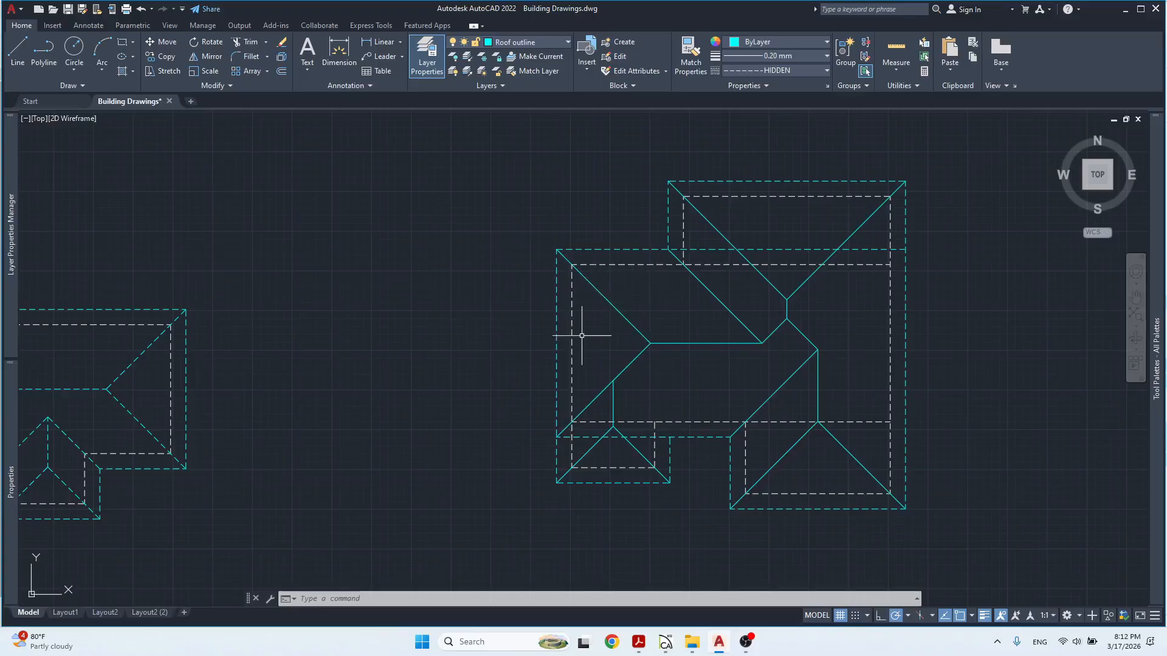
# Examine the central ridge and the two west hips by highlighting each line in turn.
pyautogui.click(666, 331)
pyautogui.click(664, 358)
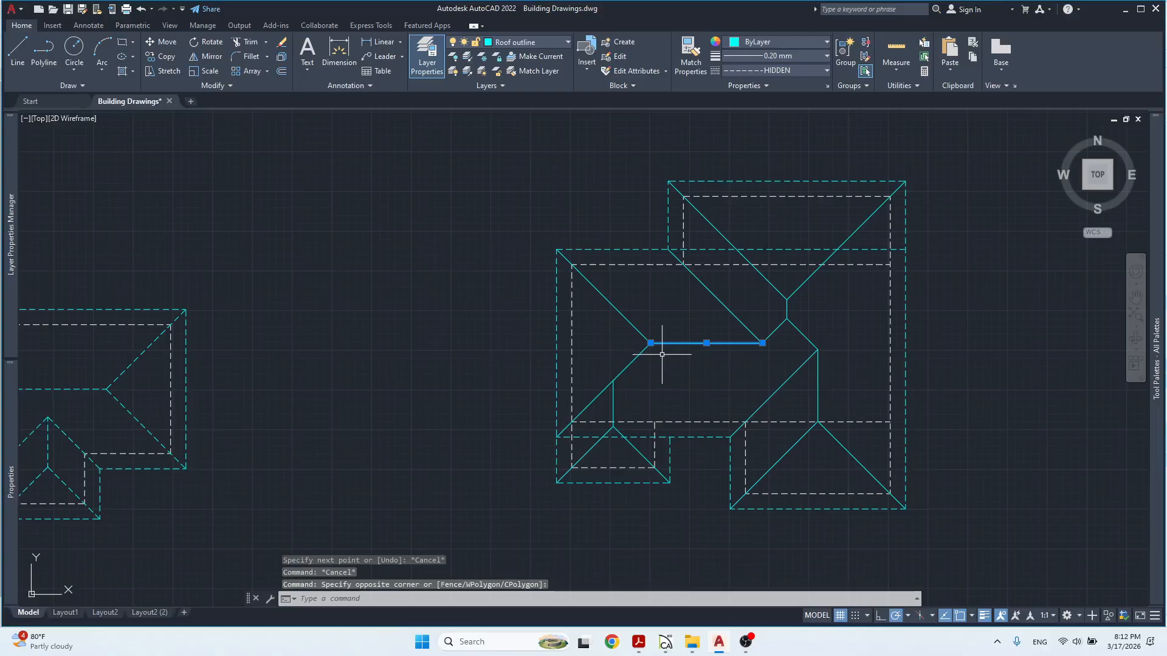
pyautogui.scroll(2, 649, 349)
pyautogui.press('Escape')
pyautogui.click(651, 321)
pyautogui.click(622, 322)
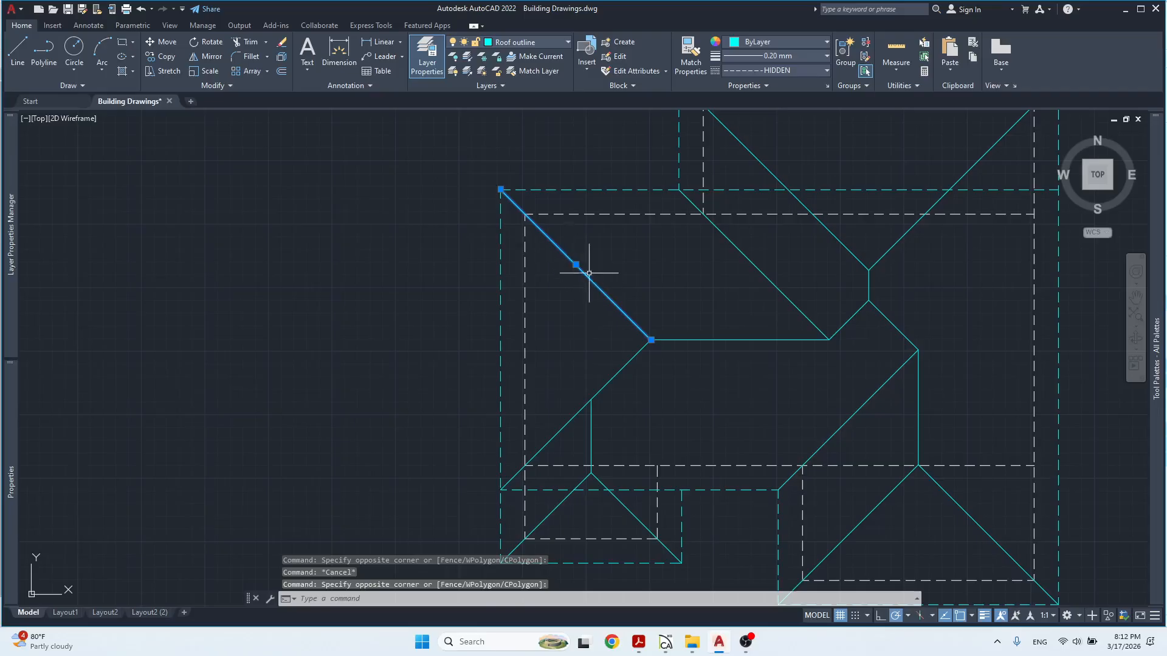
pyautogui.press('Escape')
pyautogui.click(678, 356)
pyautogui.click(632, 351)
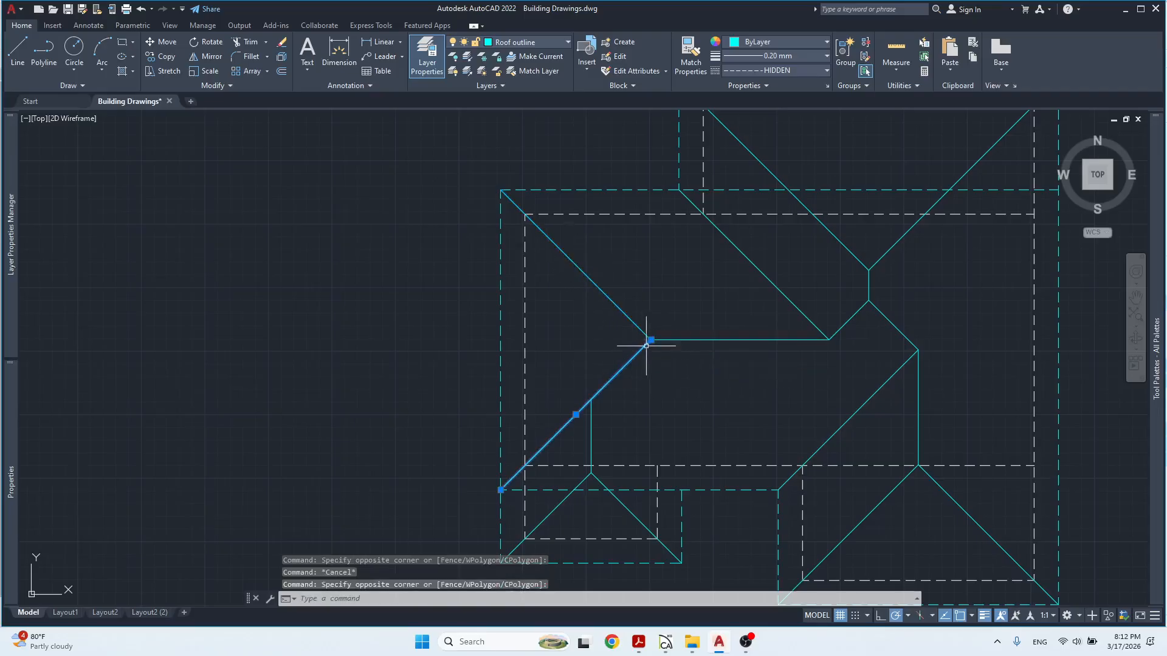
pyautogui.moveTo(593, 422); pyautogui.dragTo(610, 354, button='middle')
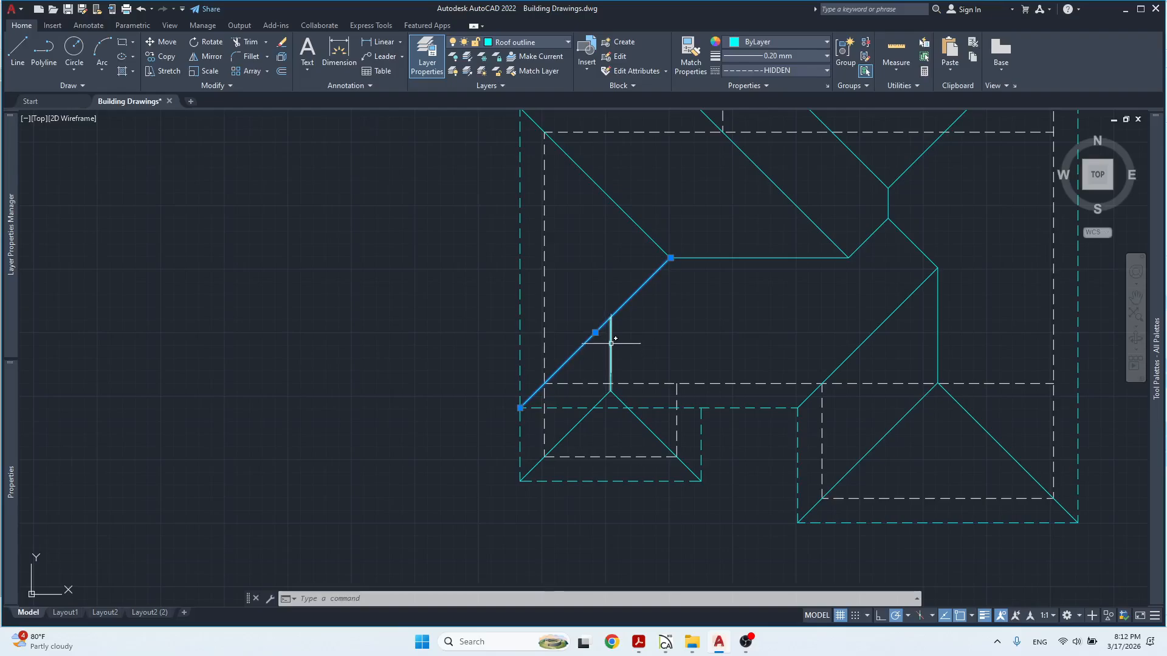
pyautogui.press('Escape')
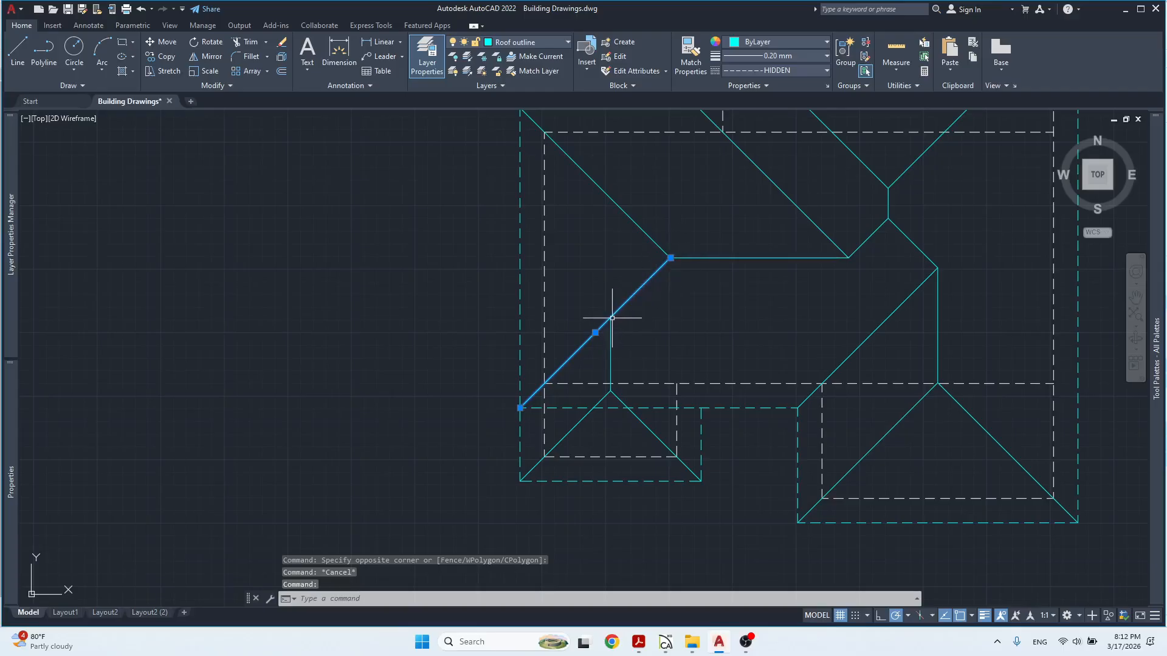
# Trim away the central block's southwest hip below the top of the southwest wing's vertical ridge.
pyautogui.press('Escape')
pyautogui.press('Return')
pyautogui.moveTo(602, 340); pyautogui.dragTo(580, 325)
pyautogui.click(539, 389)
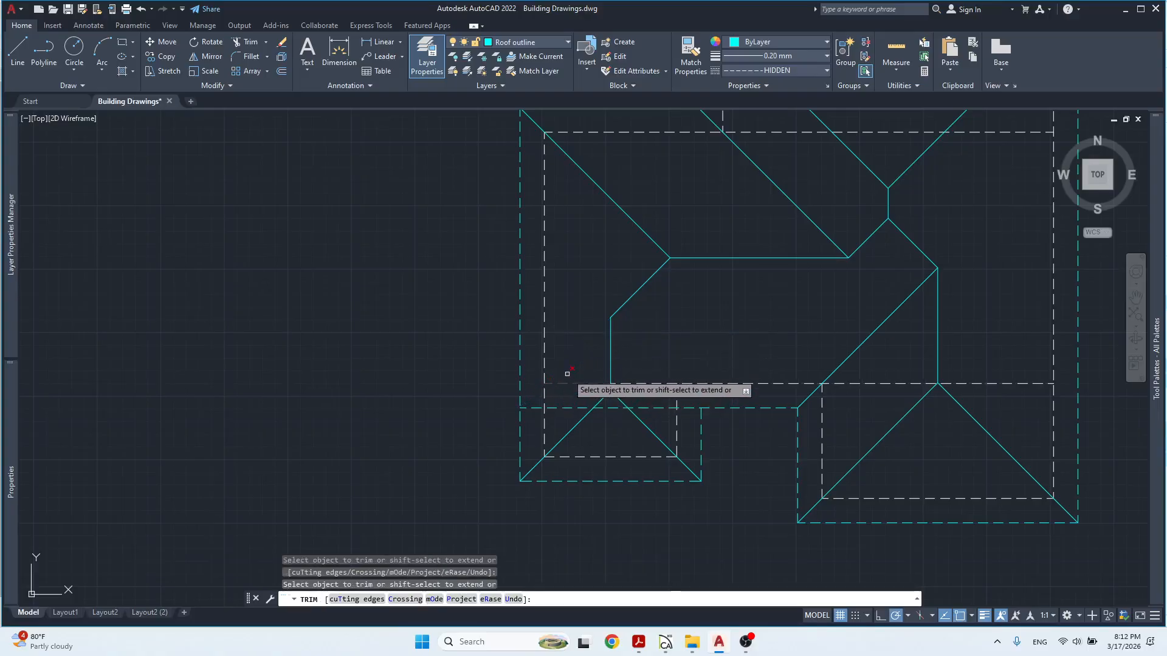
pyautogui.scroll(-3, 600, 339)
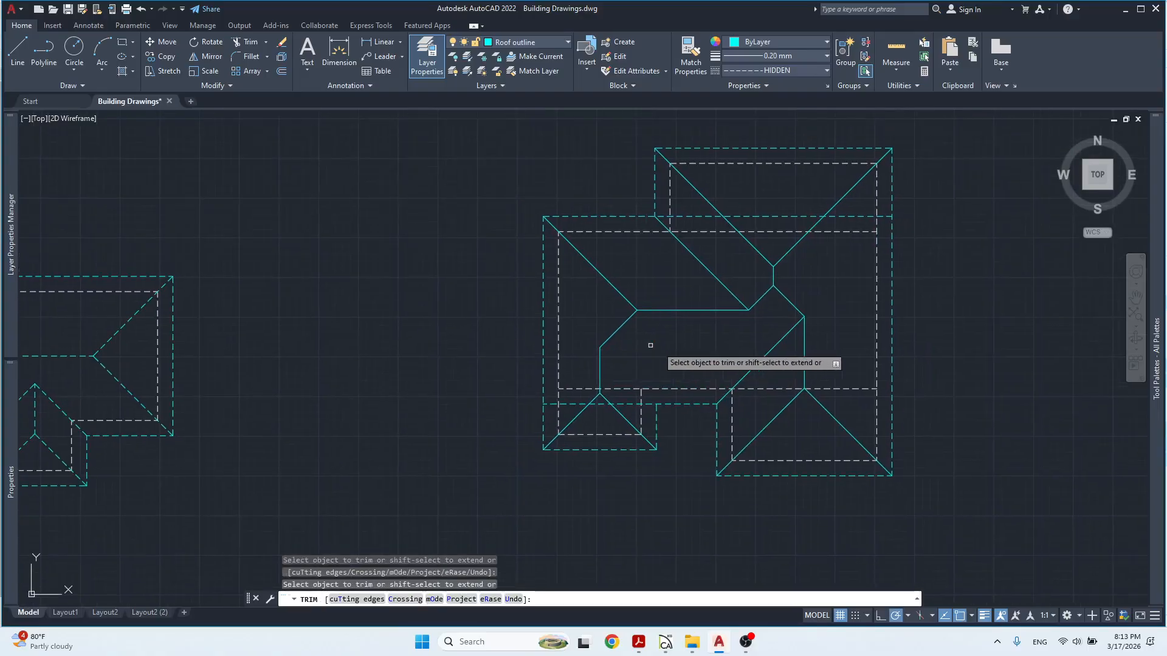
pyautogui.press('Escape')
pyautogui.press('Escape')
pyautogui.press('Escape')
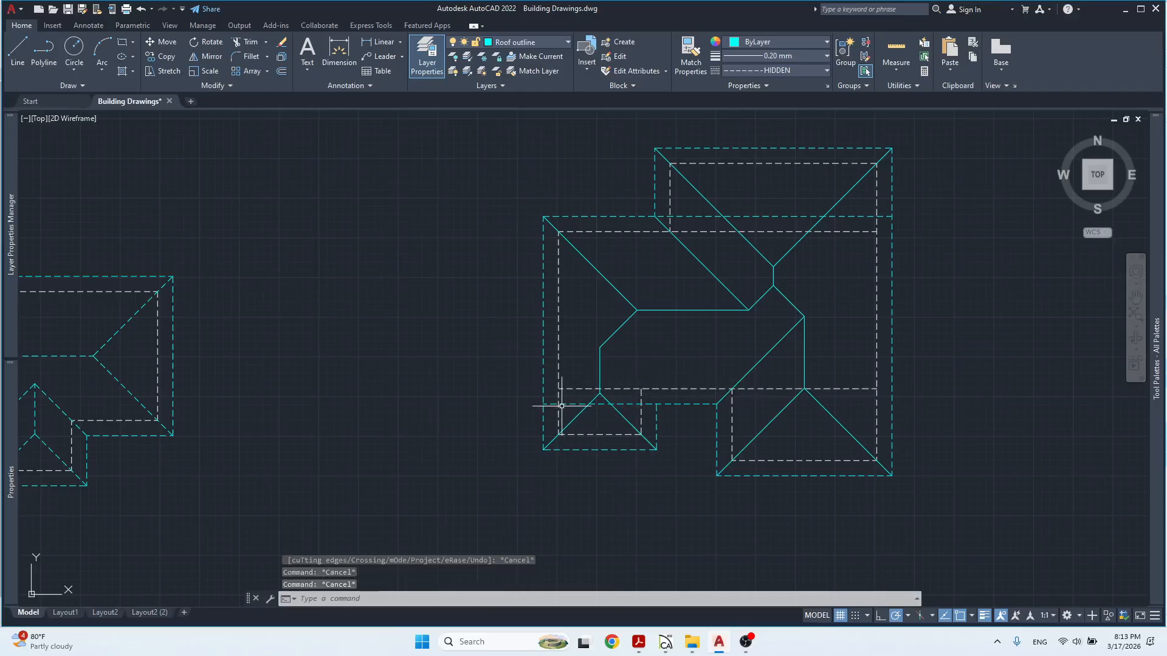
# Trim away the eave and wall lines that cross the top of the southwest wing.
pyautogui.write('tr')
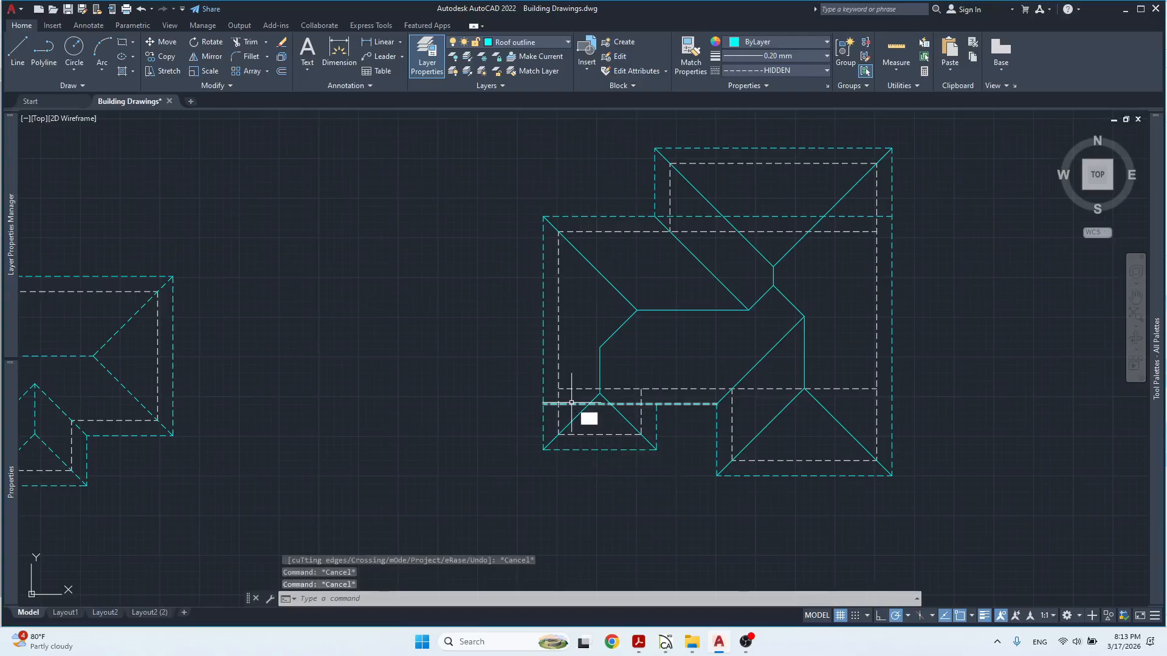
pyautogui.press('Return')
pyautogui.click(561, 405)
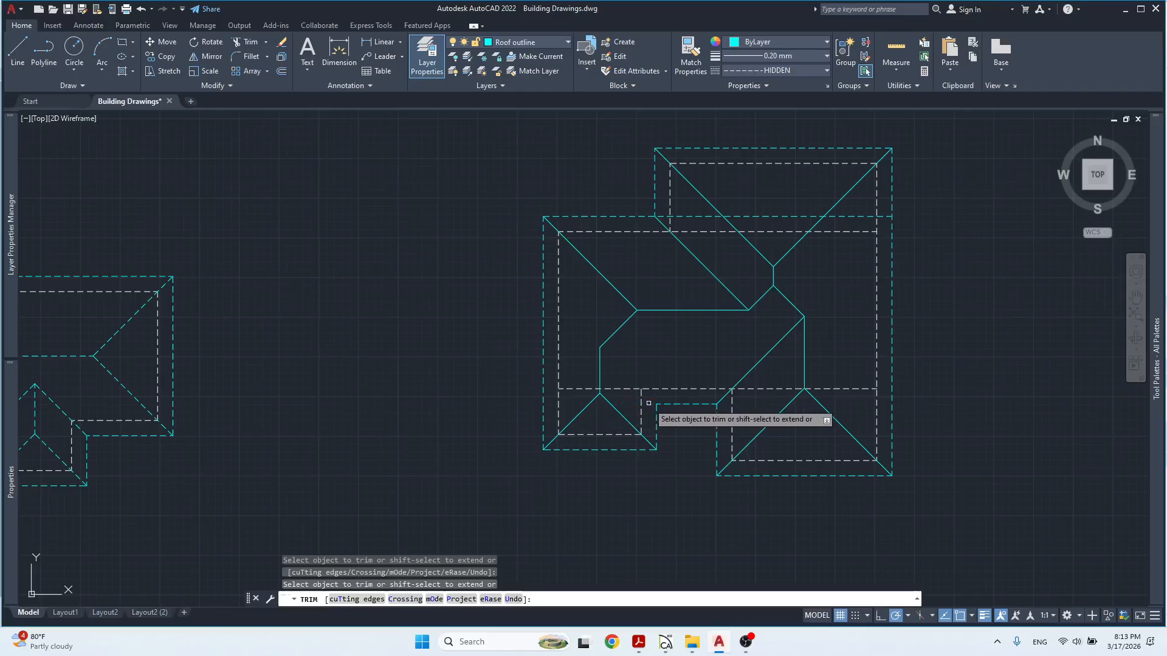
pyautogui.click(574, 384)
pyautogui.click(576, 393)
pyautogui.click(605, 384)
pyautogui.click(623, 395)
# Trim away the wall line that crosses the top of the southeast wing.
pyautogui.click(765, 381)
pyautogui.click(766, 396)
pyautogui.click(838, 378)
pyautogui.click(848, 398)
# Trim away the wall line that crosses the base of the north wing.
pyautogui.click(852, 249)
pyautogui.click(849, 222)
pyautogui.click(793, 244)
pyautogui.click(787, 226)
pyautogui.click(717, 224)
pyautogui.click(707, 238)
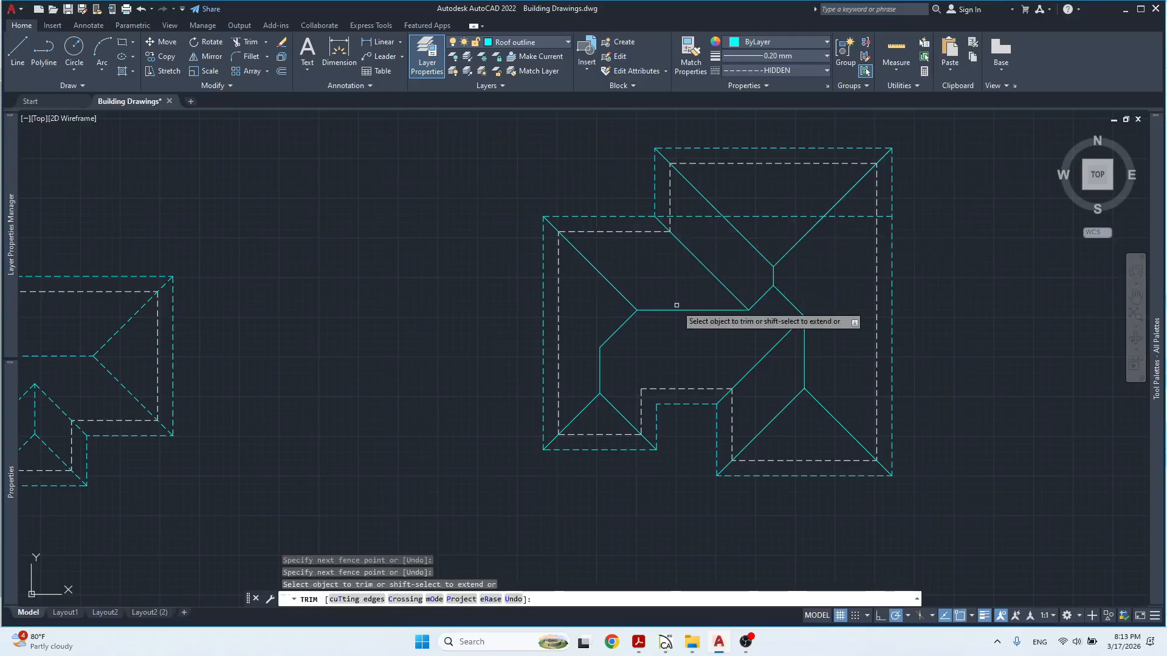
pyautogui.press('Escape')
pyautogui.press('Escape')
pyautogui.press('Escape')
# Draw a valley line from the eave's inner corner beside the southwest wing to the top of that wing's vertical ridge.
pyautogui.write('l')
pyautogui.press('Return')
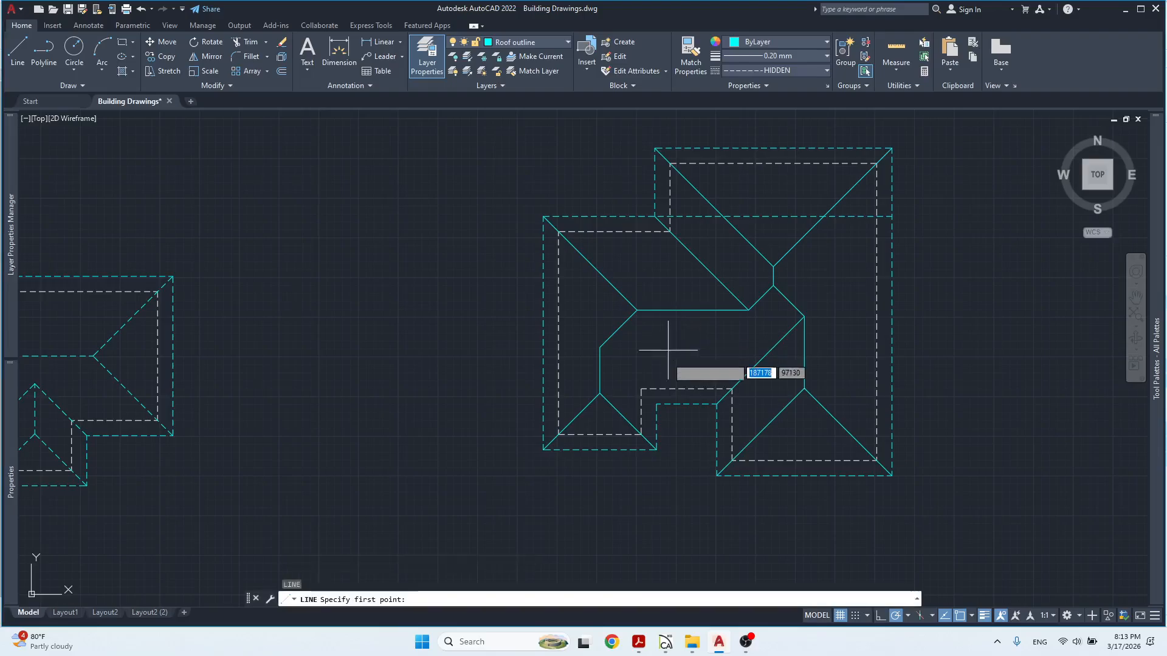
pyautogui.click(657, 403)
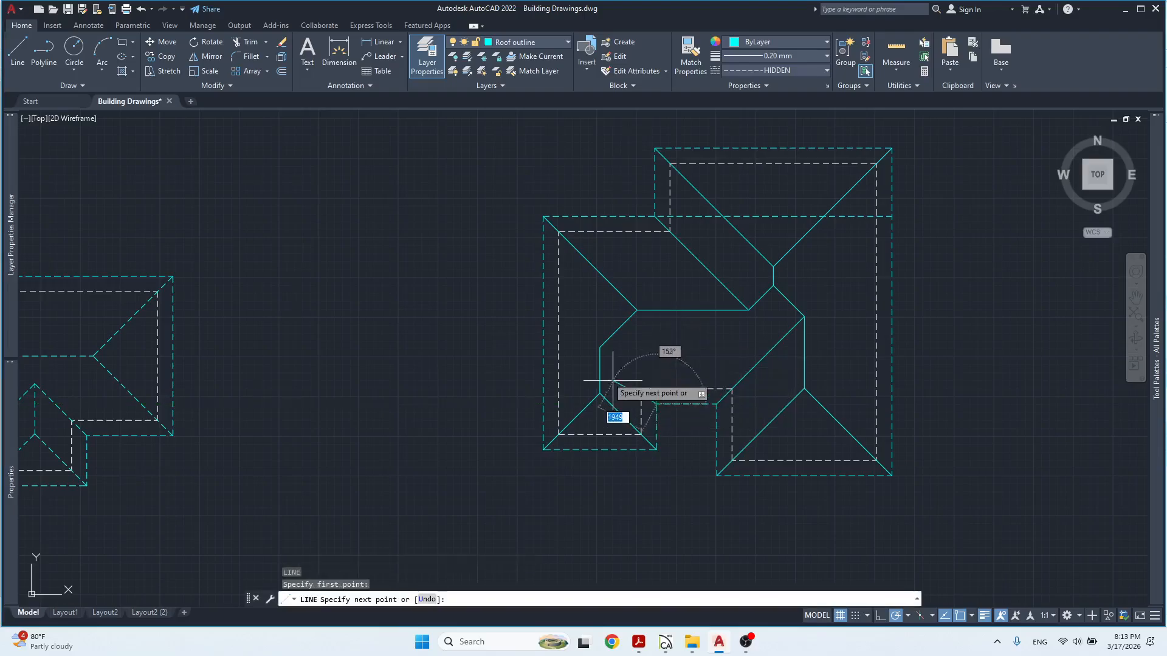
pyautogui.click(600, 347)
pyautogui.press('Escape')
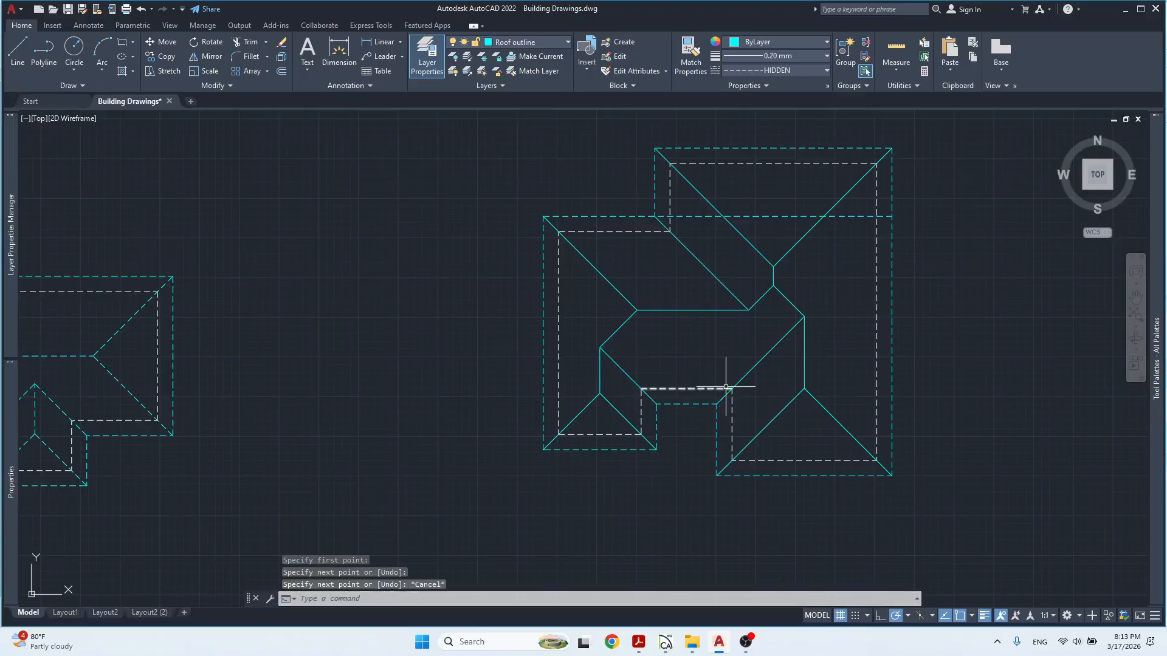
pyautogui.moveTo(578, 307); pyautogui.dragTo(590, 317)
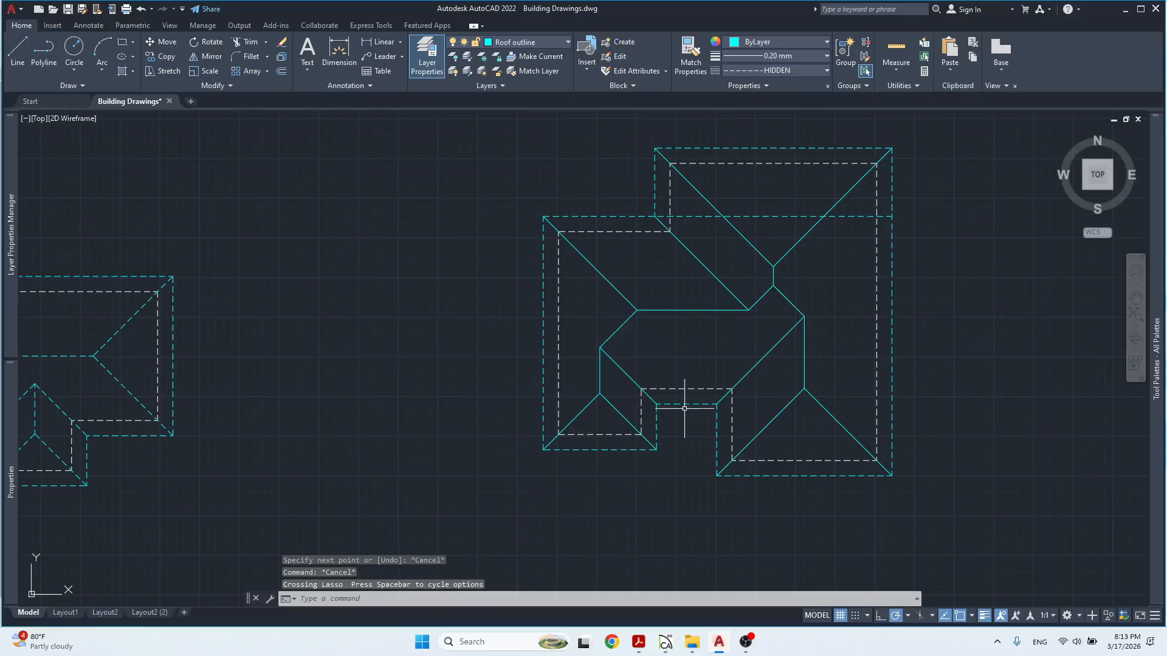
pyautogui.press('Escape')
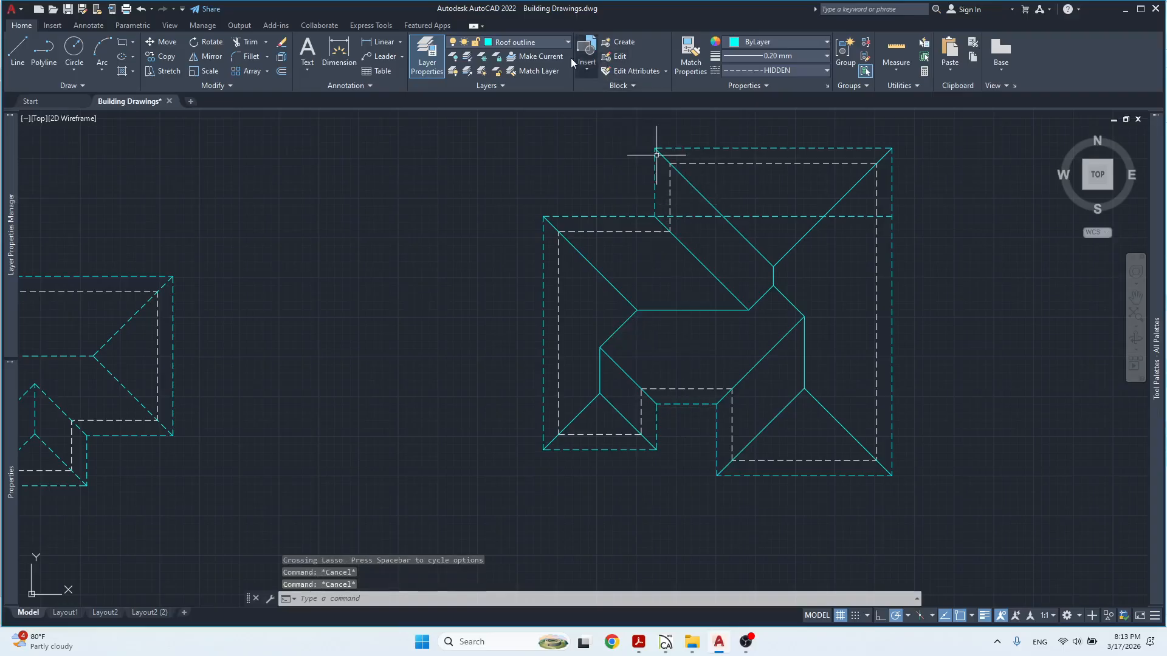
pyautogui.click(563, 44)
pyautogui.click(555, 229)
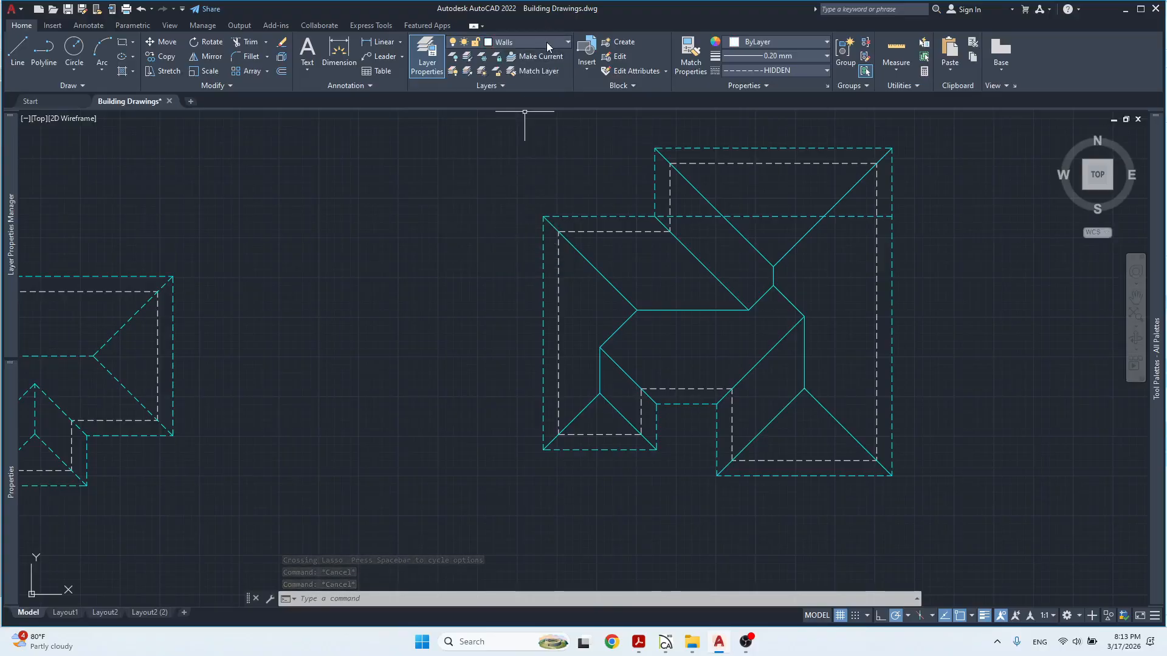
pyautogui.hotkey('ctrl', 'z')
# Turn off the Walls layer and trim away the eave line that crosses the base of the north wing.
pyautogui.click(528, 42)
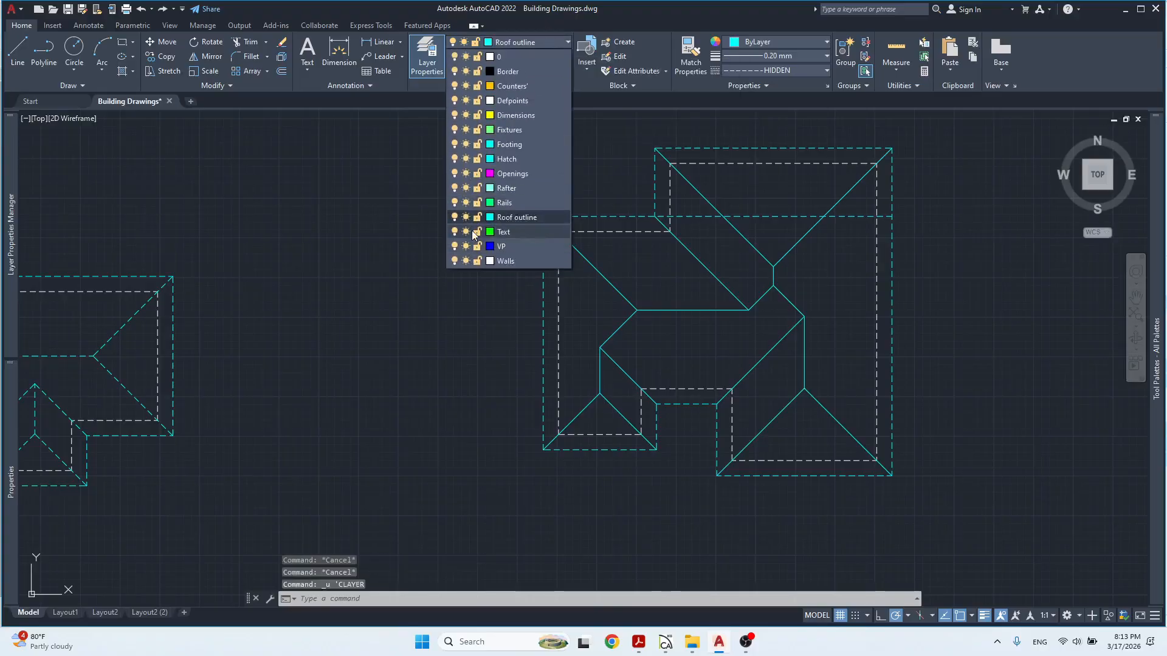
pyautogui.click(454, 261)
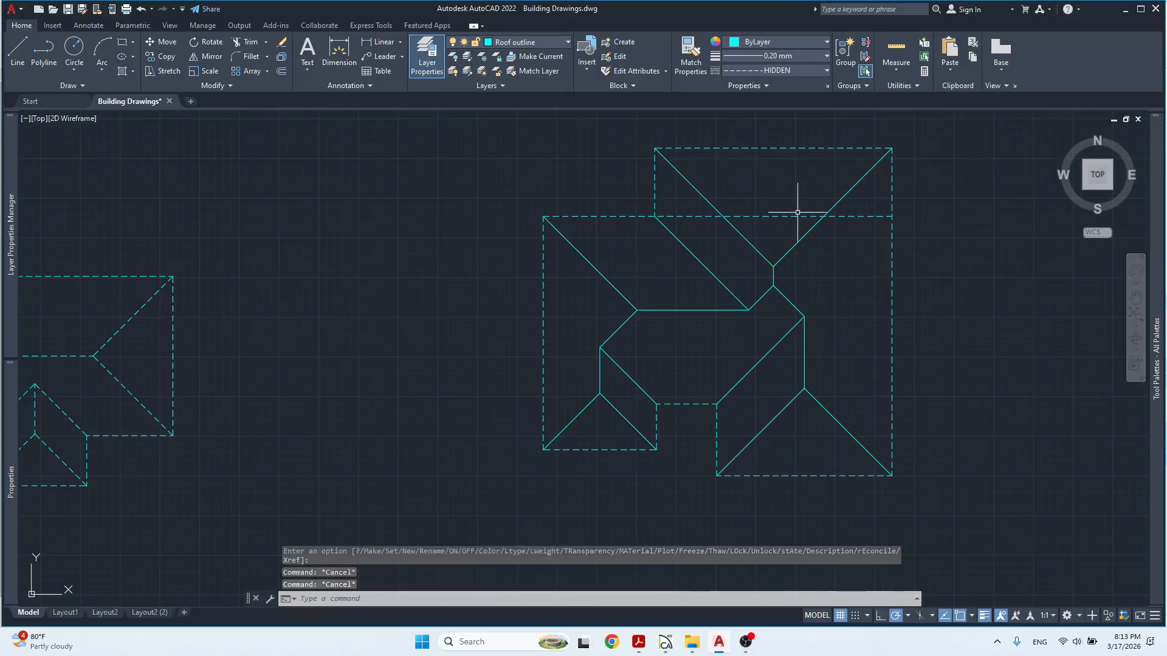
pyautogui.write('tr')
pyautogui.press('space')
pyautogui.moveTo(866, 201); pyautogui.dragTo(845, 239)
pyautogui.moveTo(807, 203); pyautogui.dragTo(777, 229)
pyautogui.moveTo(704, 210); pyautogui.dragTo(691, 230)
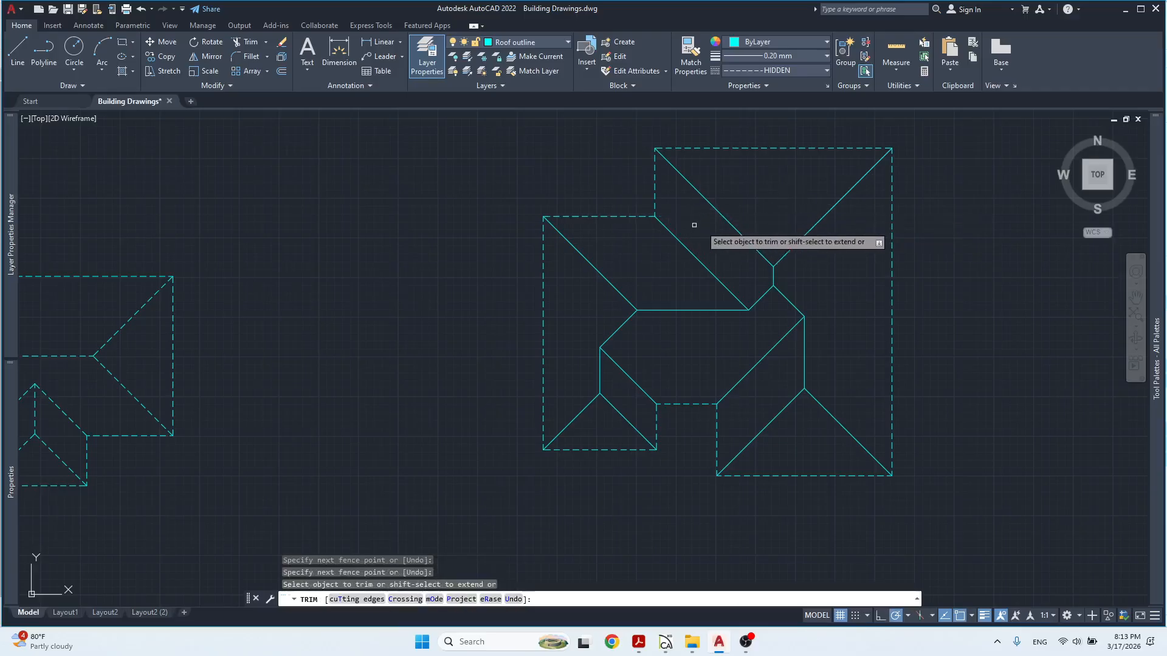
pyautogui.press('Escape')
# Set the linetype scale of all the third building's roof lines to 1000.
pyautogui.click(925, 136)
pyautogui.click(515, 490)
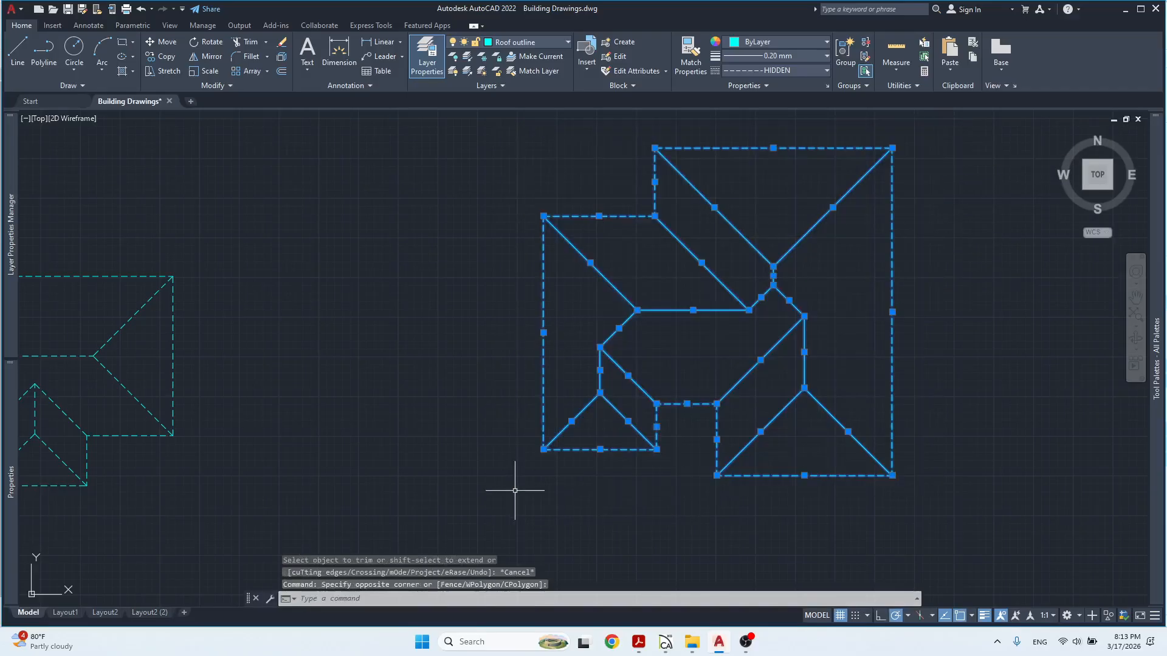
pyautogui.moveTo(9, 491)
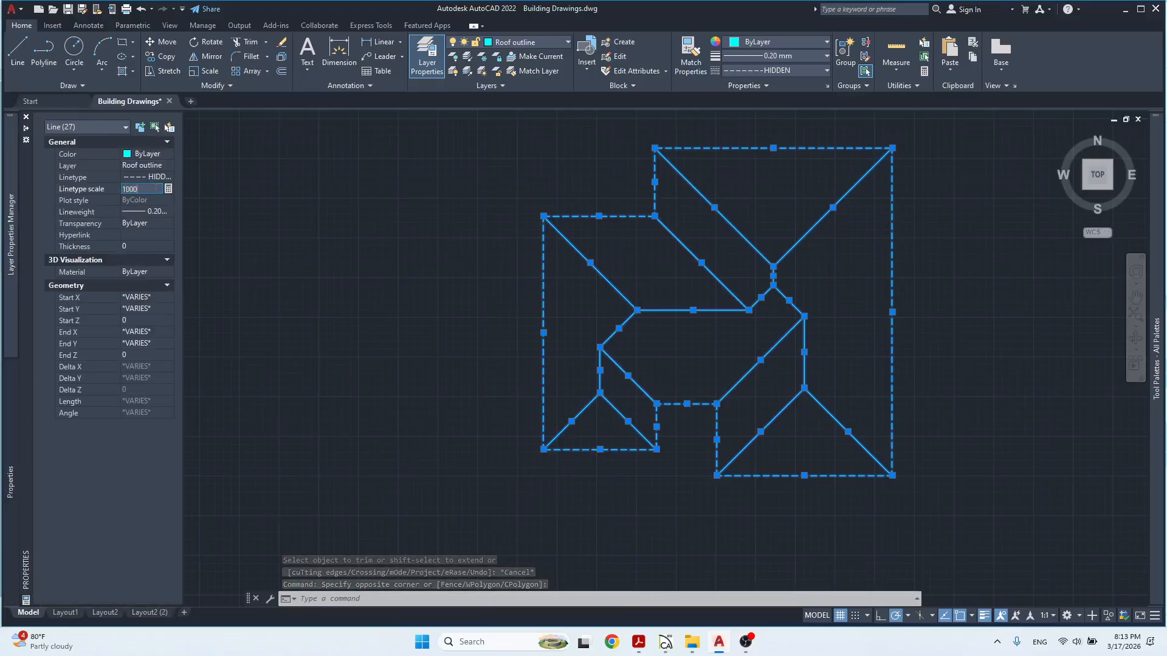
pyautogui.press('Return')
pyautogui.press('Escape')
pyautogui.press('Escape')
pyautogui.press('Escape')
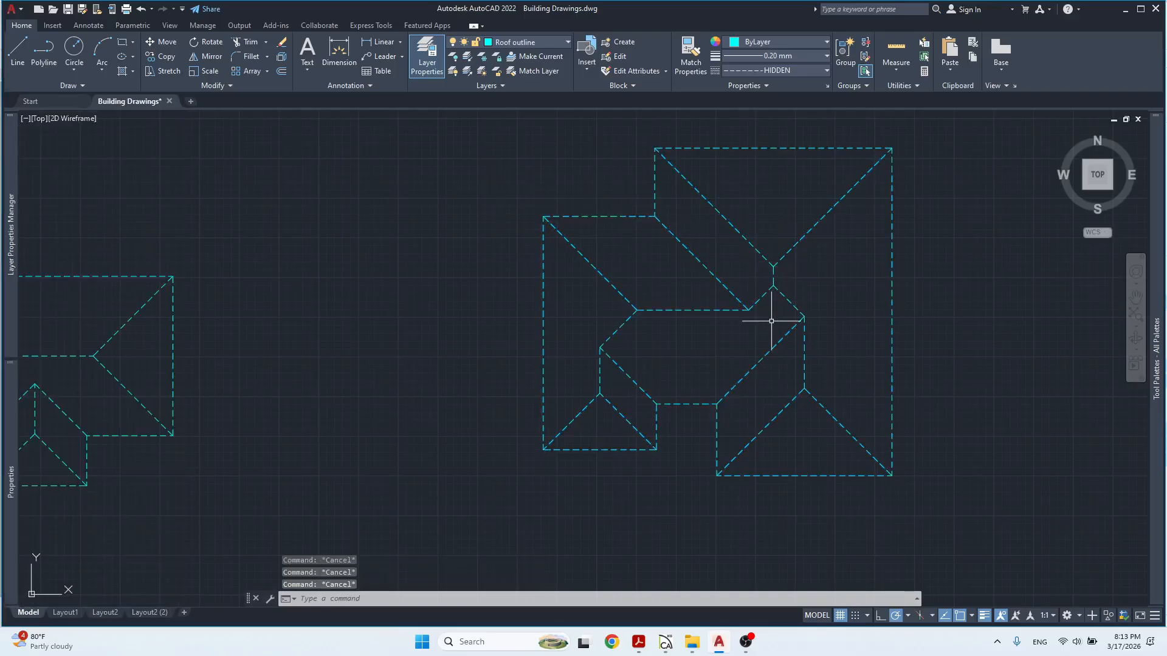
pyautogui.moveTo(770, 359); pyautogui.dragTo(749, 372, button='middle')
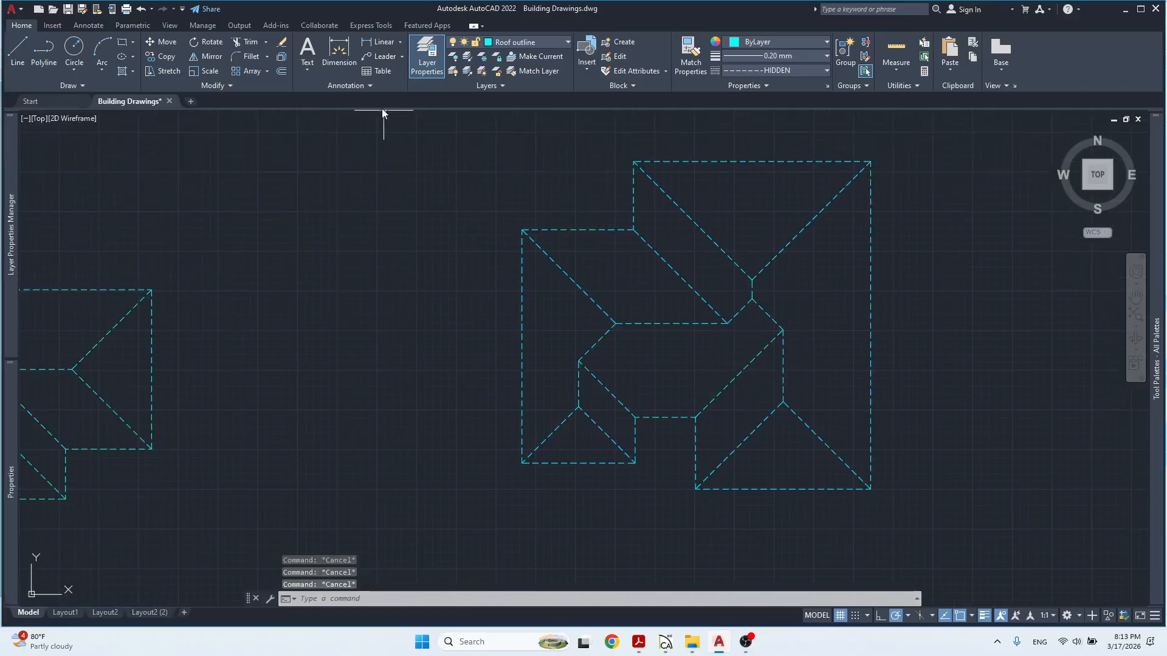
# Try a solid hatch on the third building's roof slopes.
pyautogui.click(132, 73)
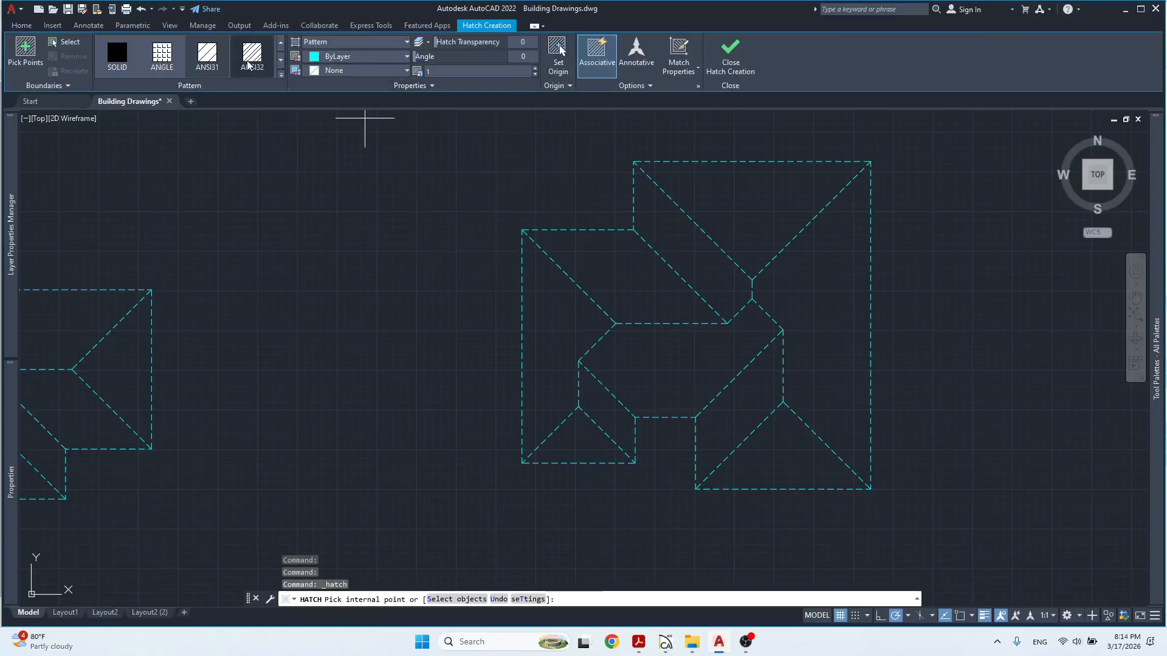
pyautogui.click(117, 51)
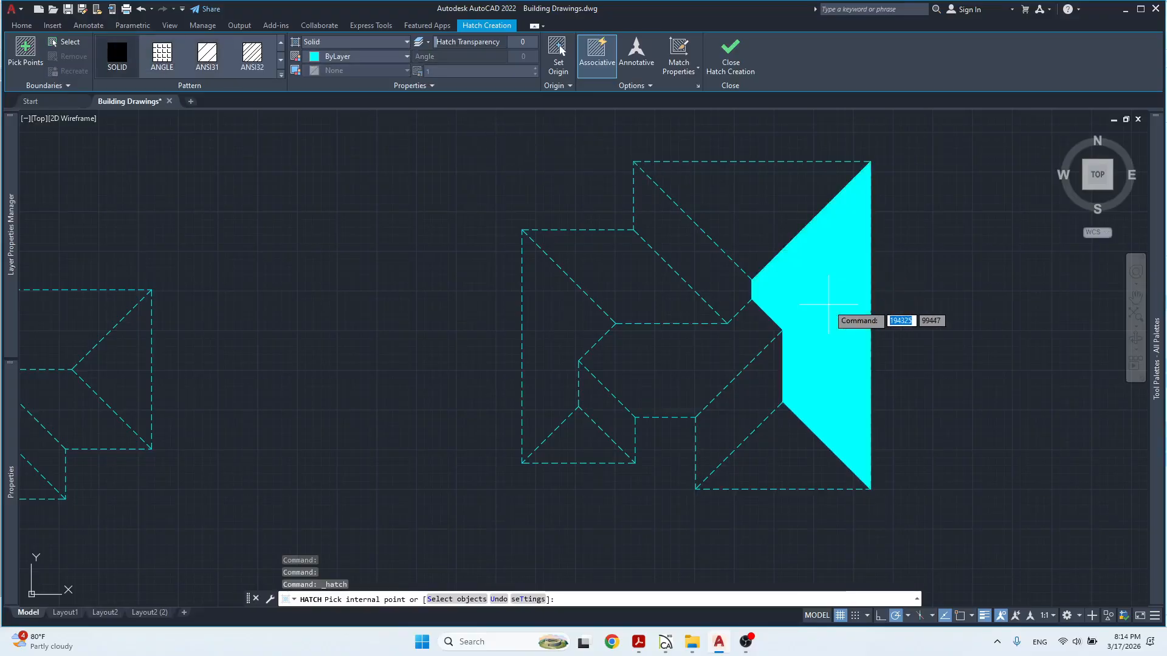
pyautogui.click(828, 304)
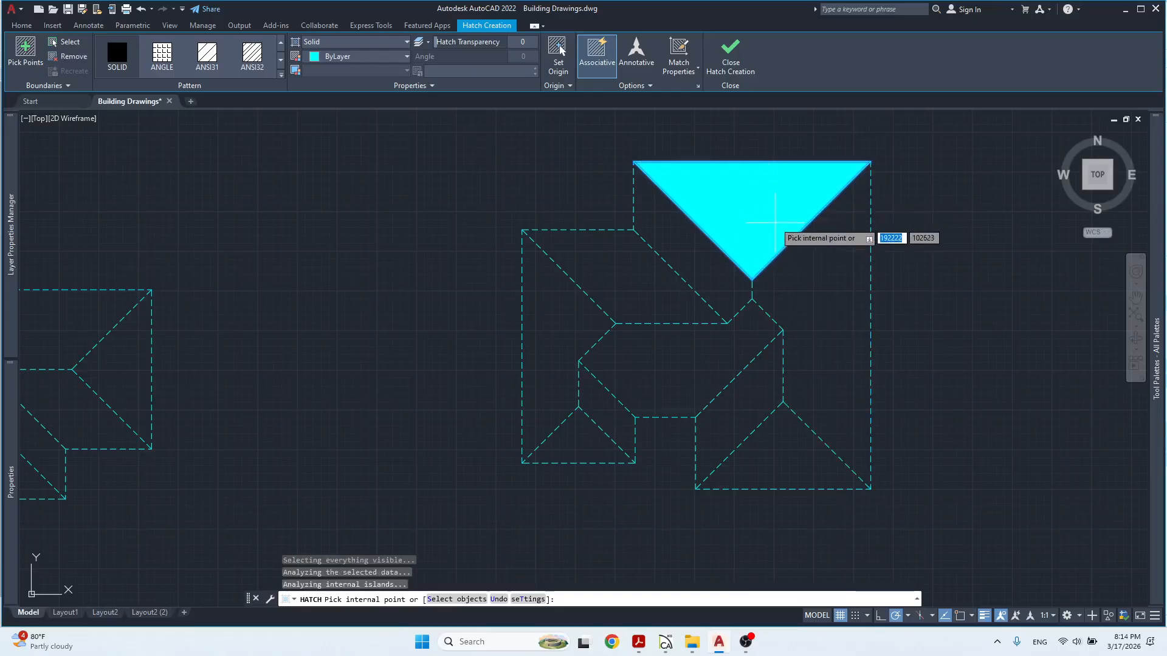
pyautogui.hotkey('ctrl', 'z')
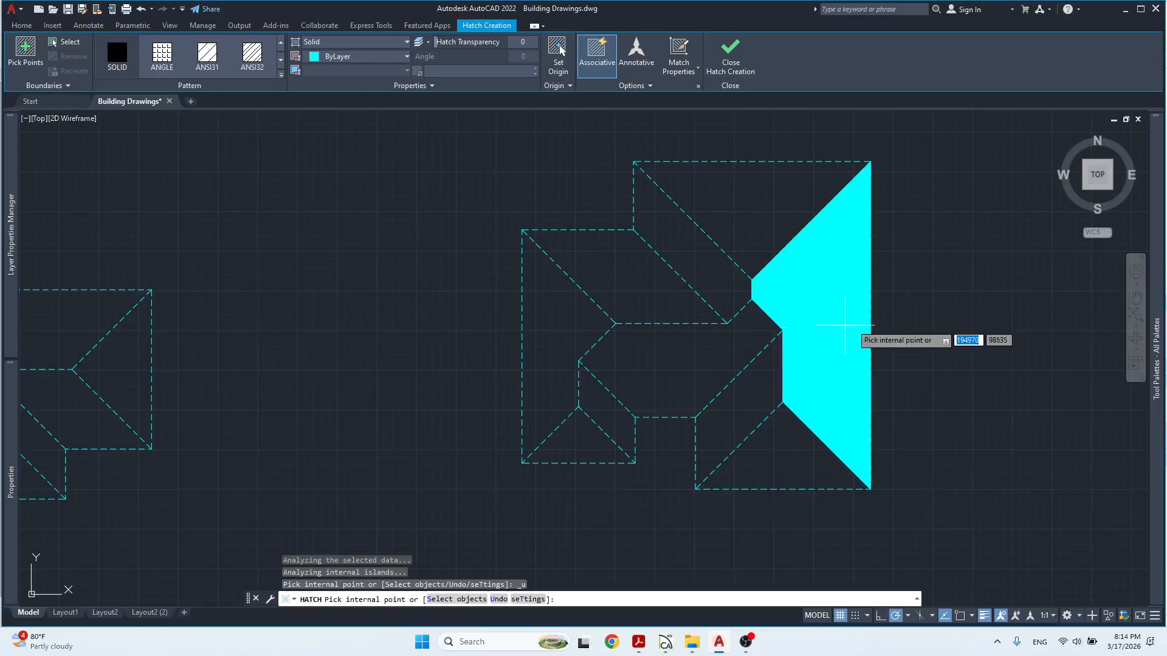
pyautogui.press('Escape')
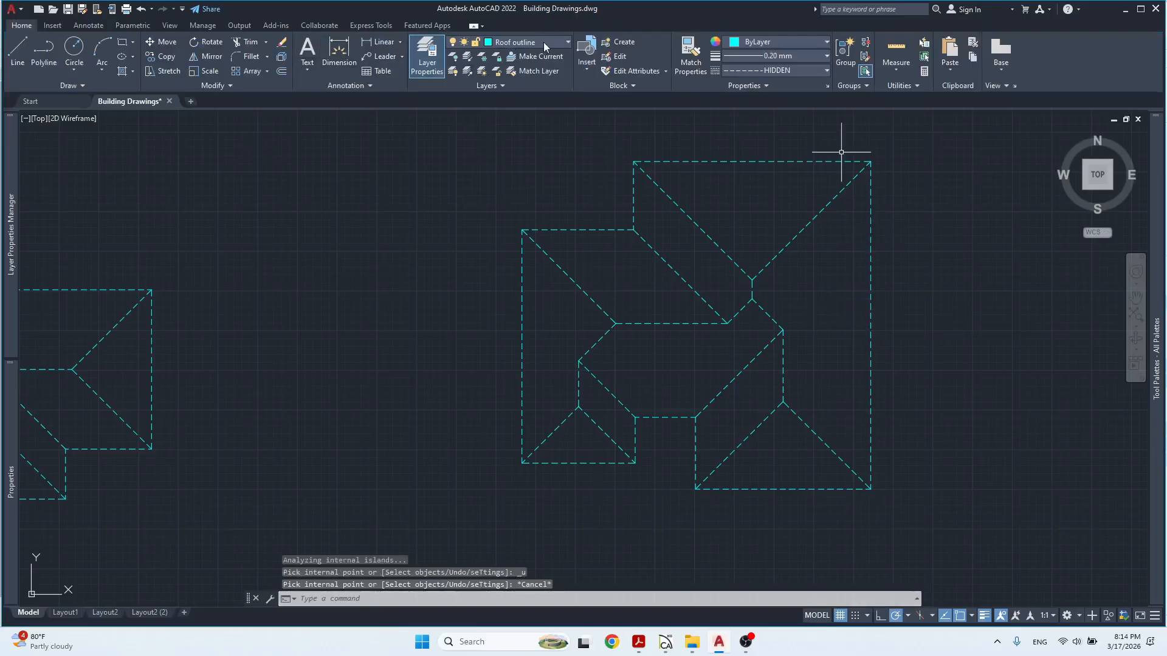
# Turn the Walls layer back on.
pyautogui.click(560, 41)
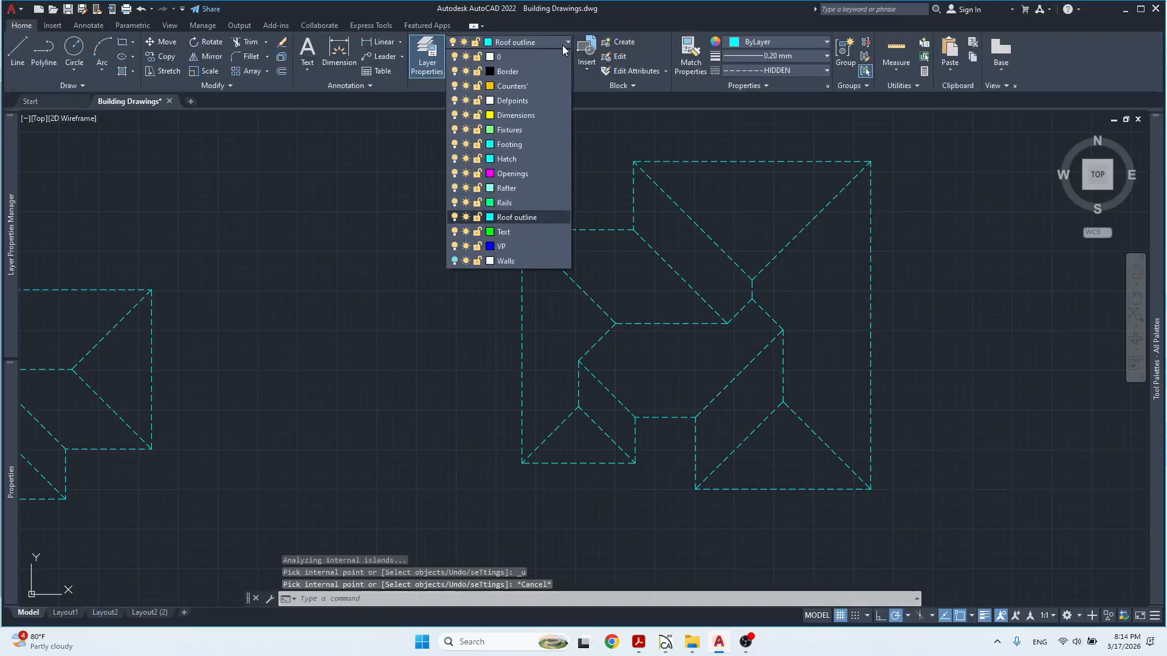
pyautogui.click(456, 260)
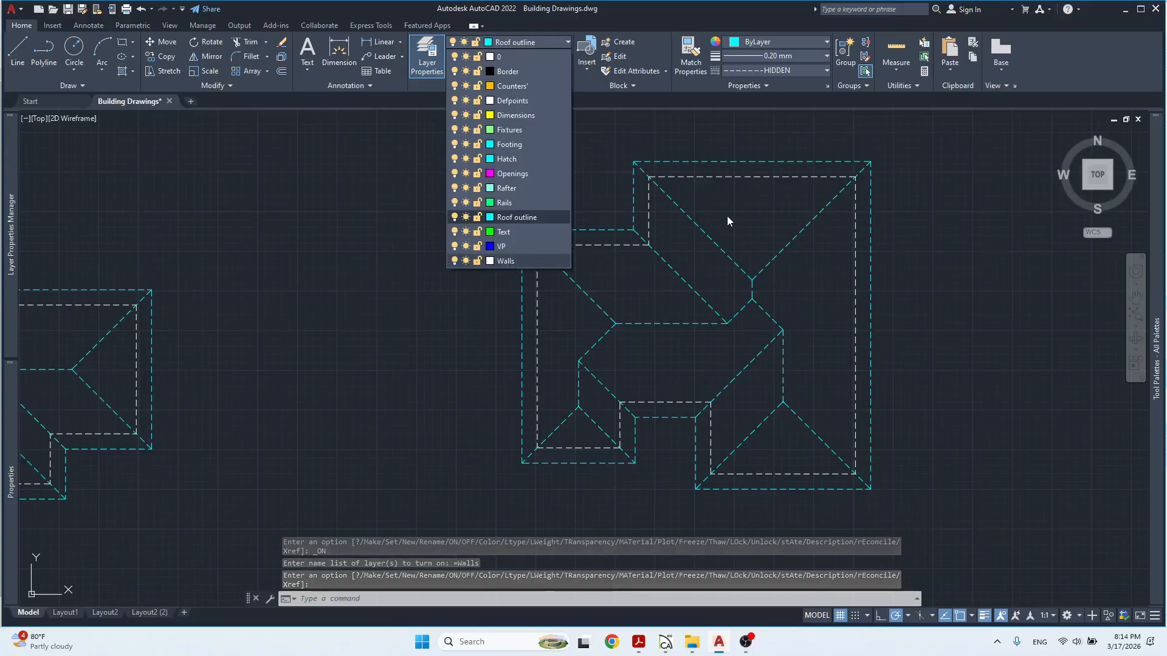
pyautogui.click(614, 187)
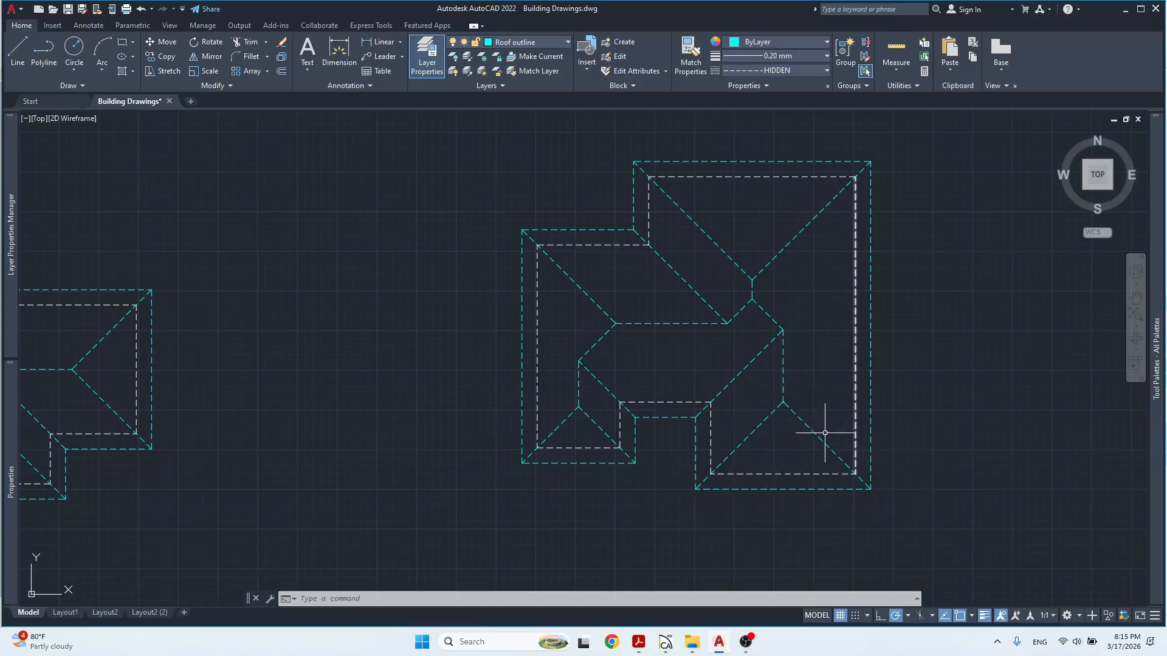
pyautogui.click(768, 315)
pyautogui.click(782, 338)
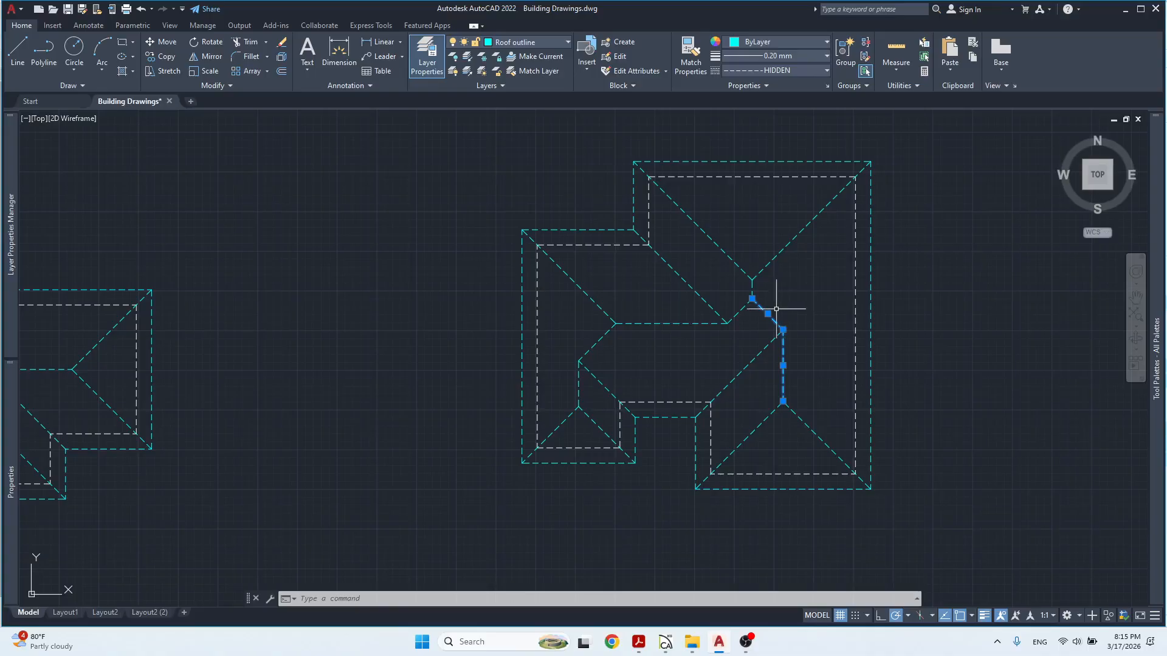
pyautogui.press('Escape')
pyautogui.press('Escape')
# Make Walls the current layer for a new building outline in the empty area east of the third building.
pyautogui.scroll(-3, 776, 313)
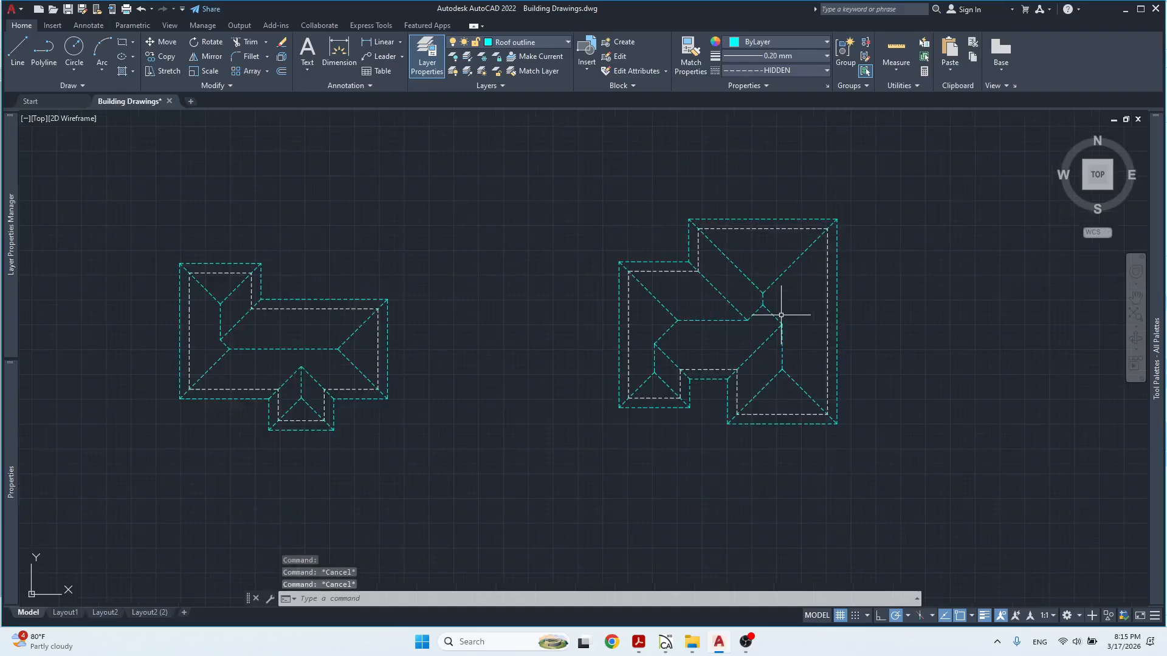
pyautogui.moveTo(847, 336); pyautogui.dragTo(531, 318, button='middle')
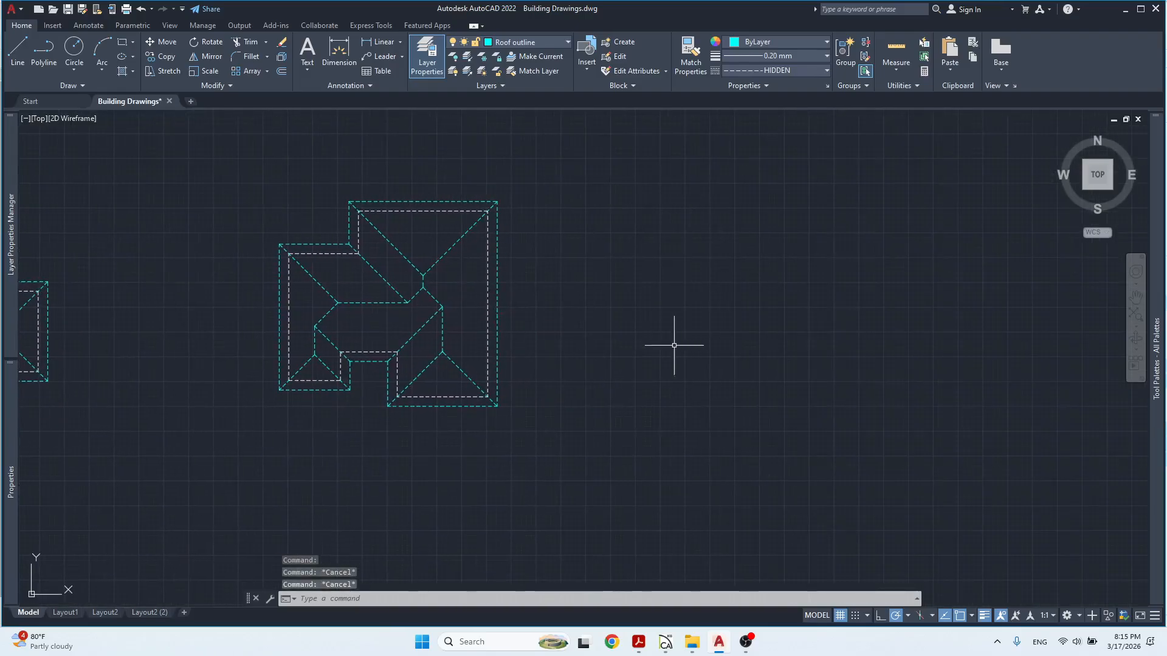
pyautogui.moveTo(714, 343); pyautogui.dragTo(580, 346, button='middle')
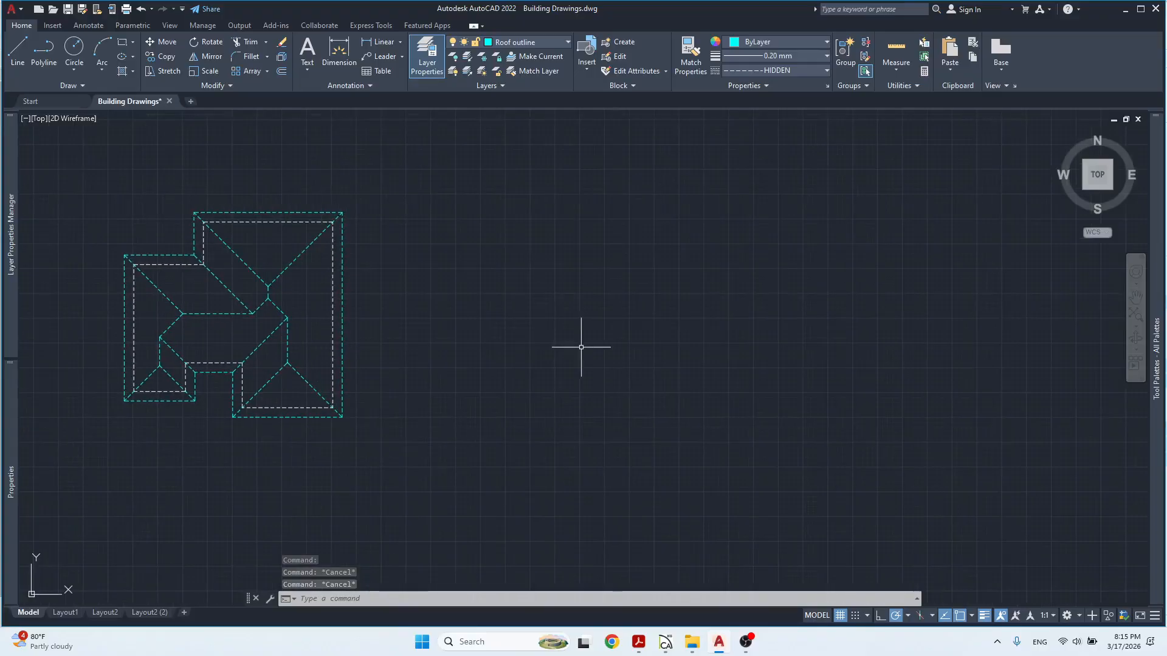
pyautogui.click(531, 41)
pyautogui.click(510, 260)
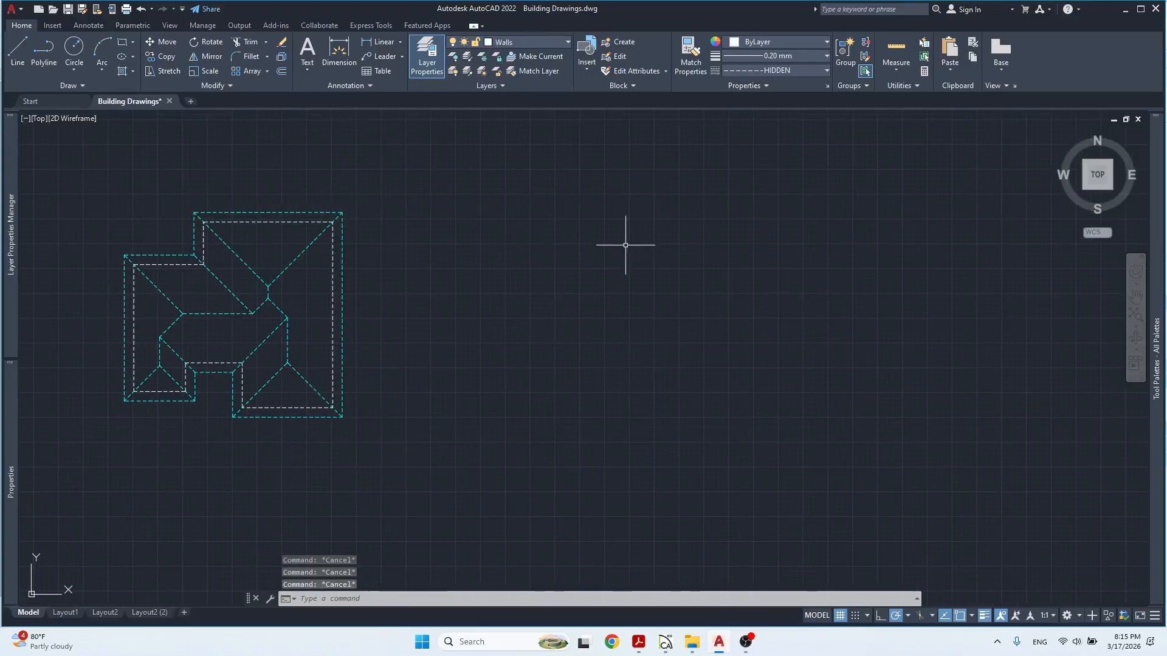
# Draw the fourth building's west wall and stepped south side as connected lines, through the two-stage recess and down the southeast wing's inner wall.
pyautogui.write('l')
pyautogui.press('Return')
pyautogui.click(648, 222)
pyautogui.click(649, 378)
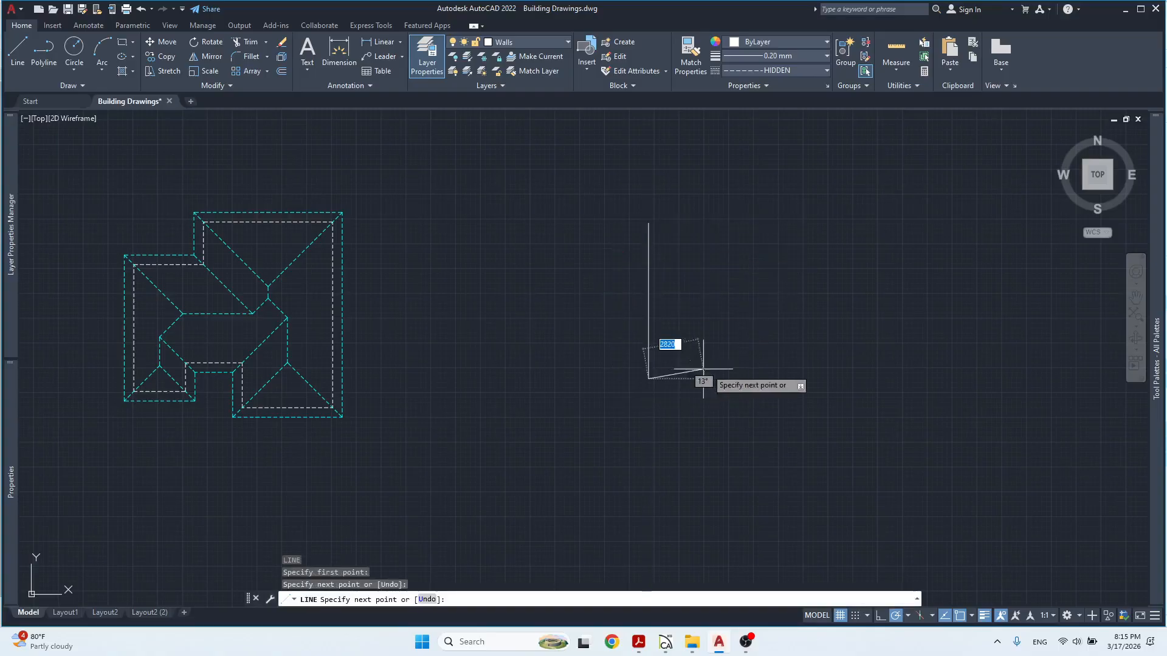
pyautogui.click(767, 378)
pyautogui.click(767, 330)
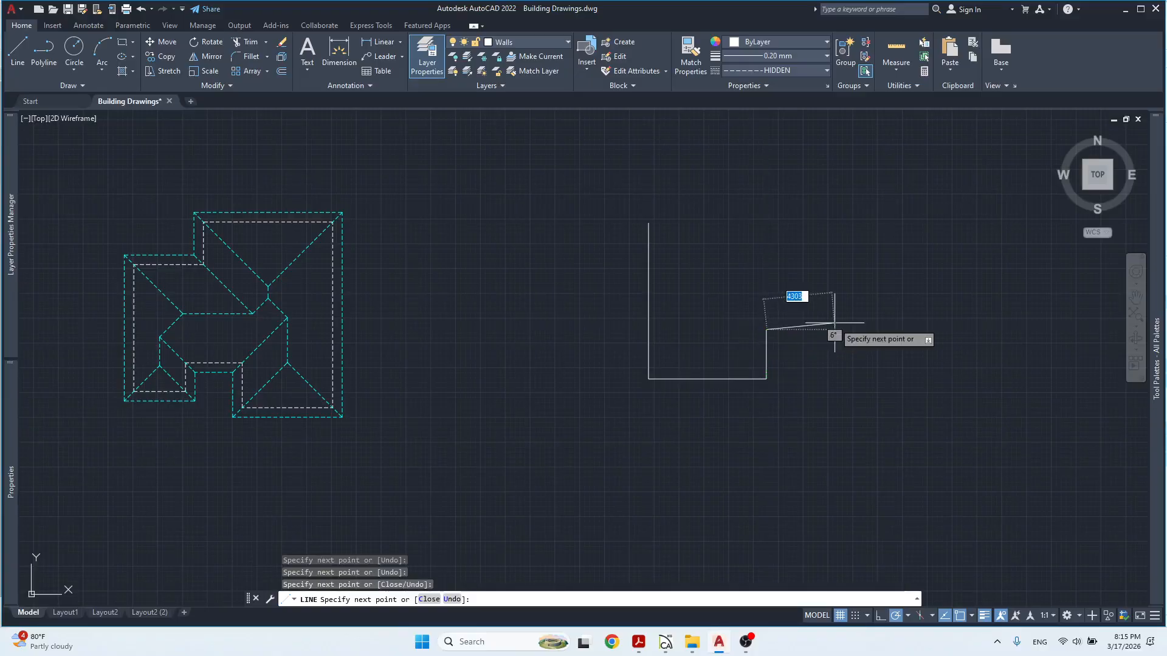
pyautogui.click(836, 330)
pyautogui.click(835, 275)
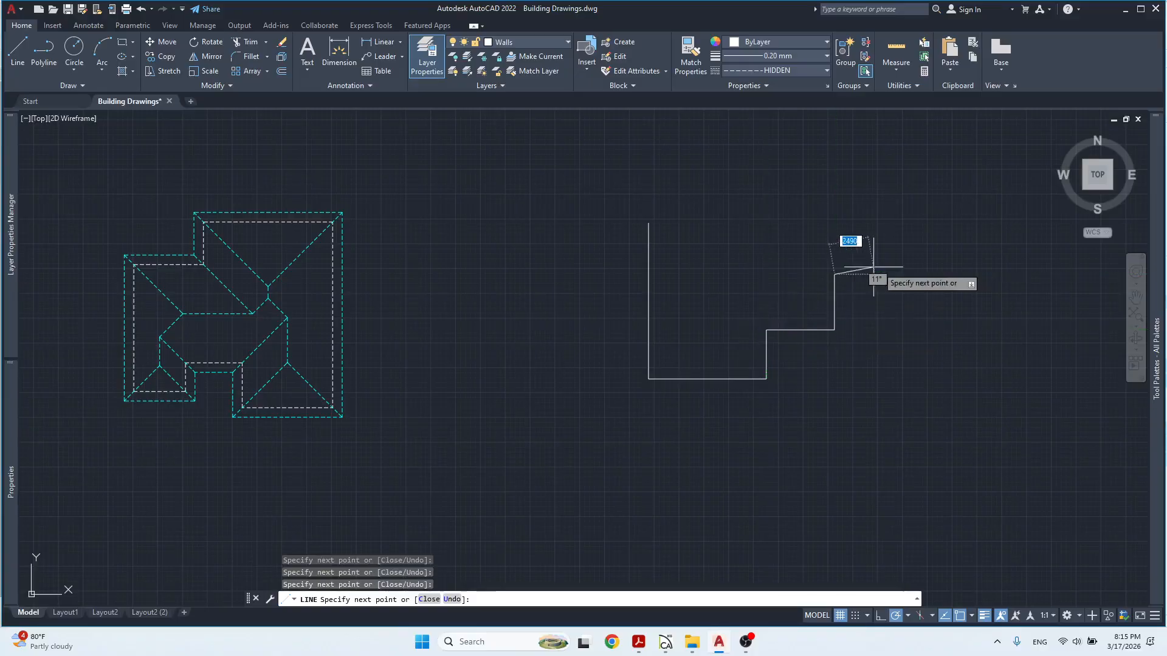
pyautogui.click(898, 275)
pyautogui.click(898, 382)
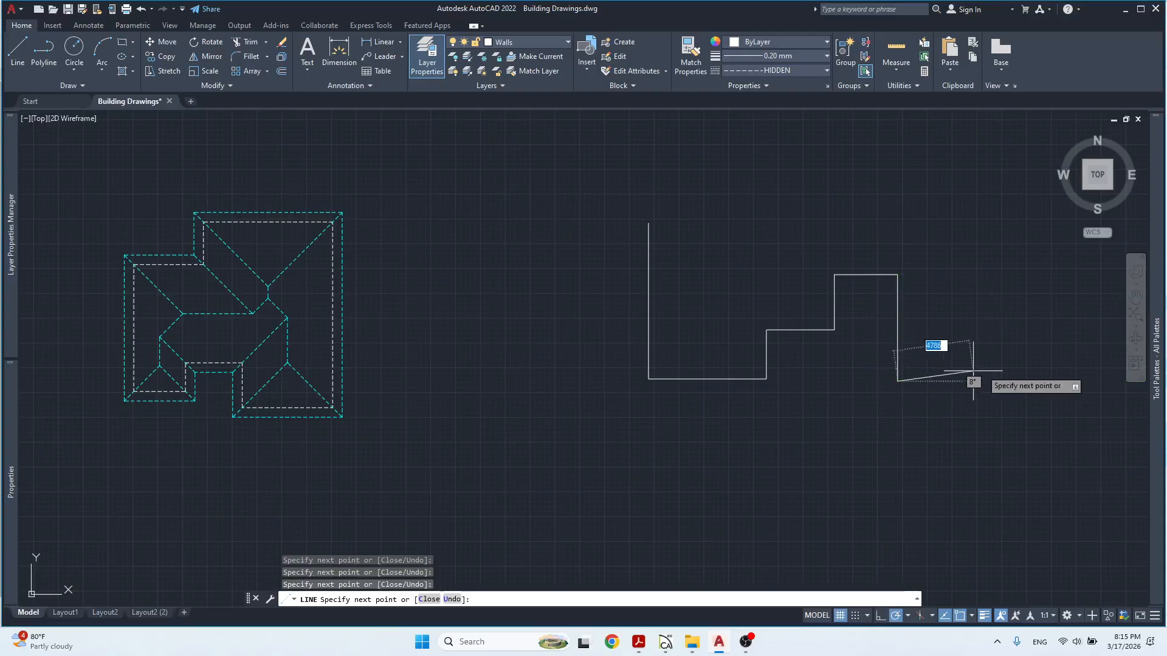
# Close the fourth building's outline with the southeast wing's south wall, east wall, north wall and a northwest setback about 5120 deep.
pyautogui.click(1007, 381)
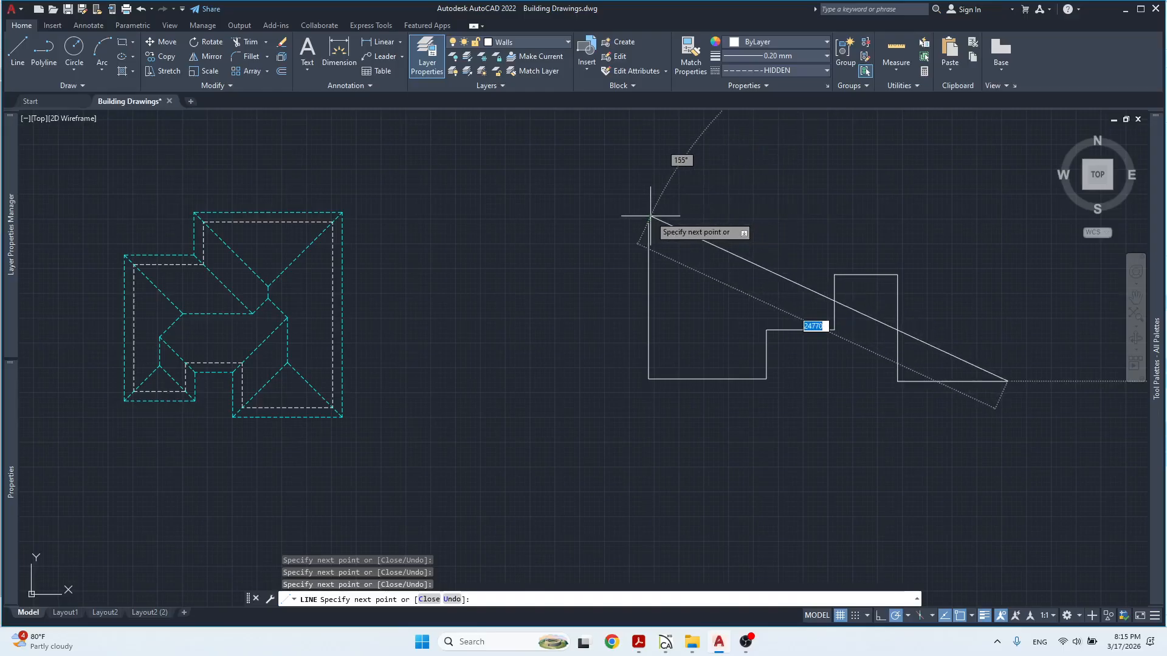
pyautogui.click(1008, 141)
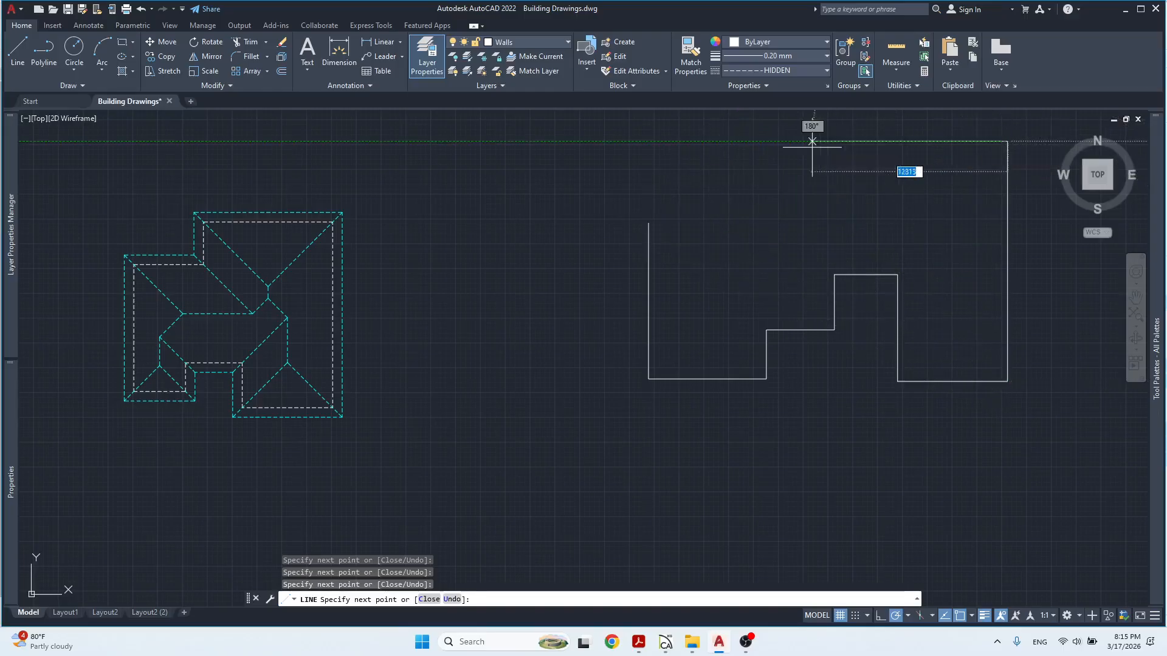
pyautogui.click(757, 141)
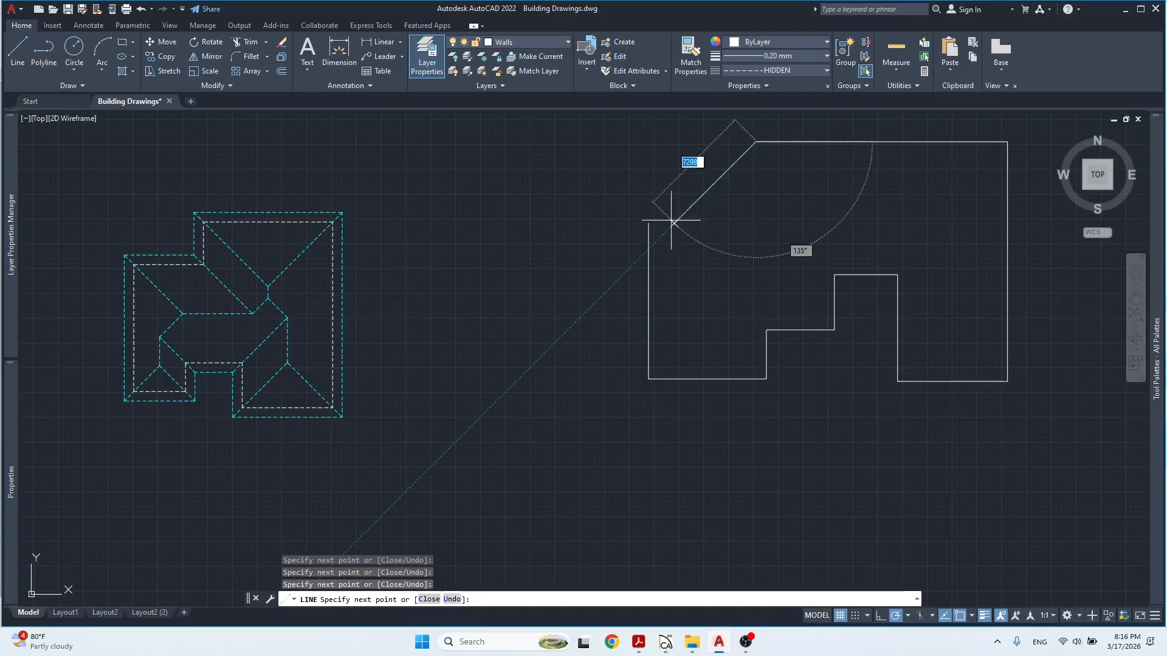
pyautogui.click(756, 223)
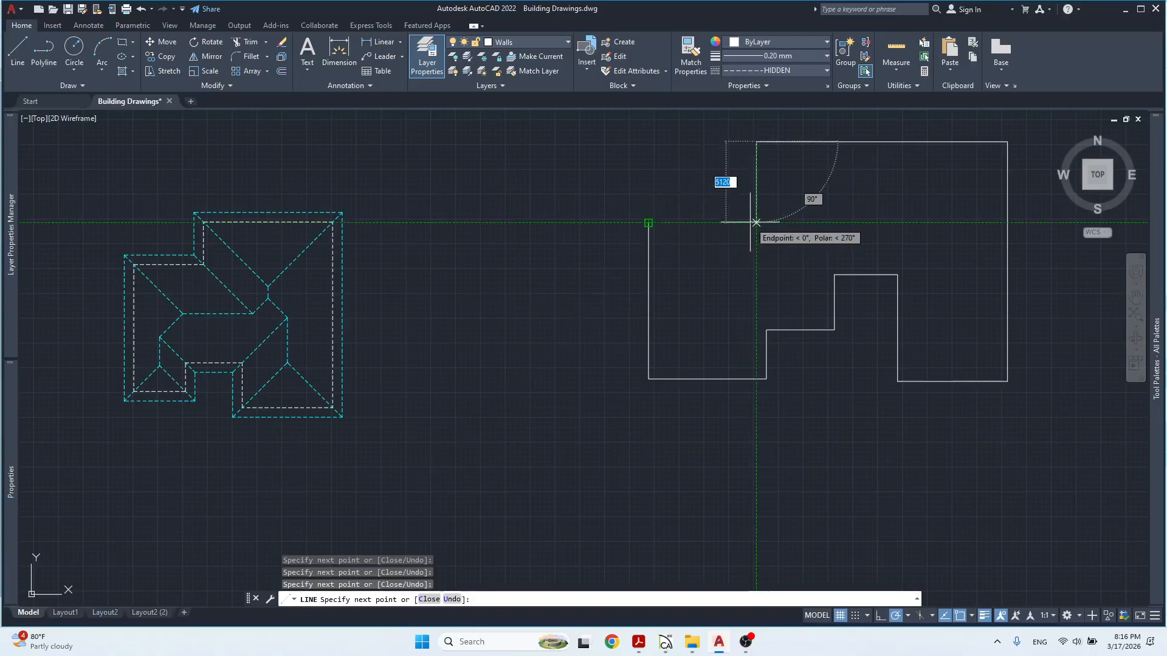
pyautogui.click(649, 223)
pyautogui.press('Escape')
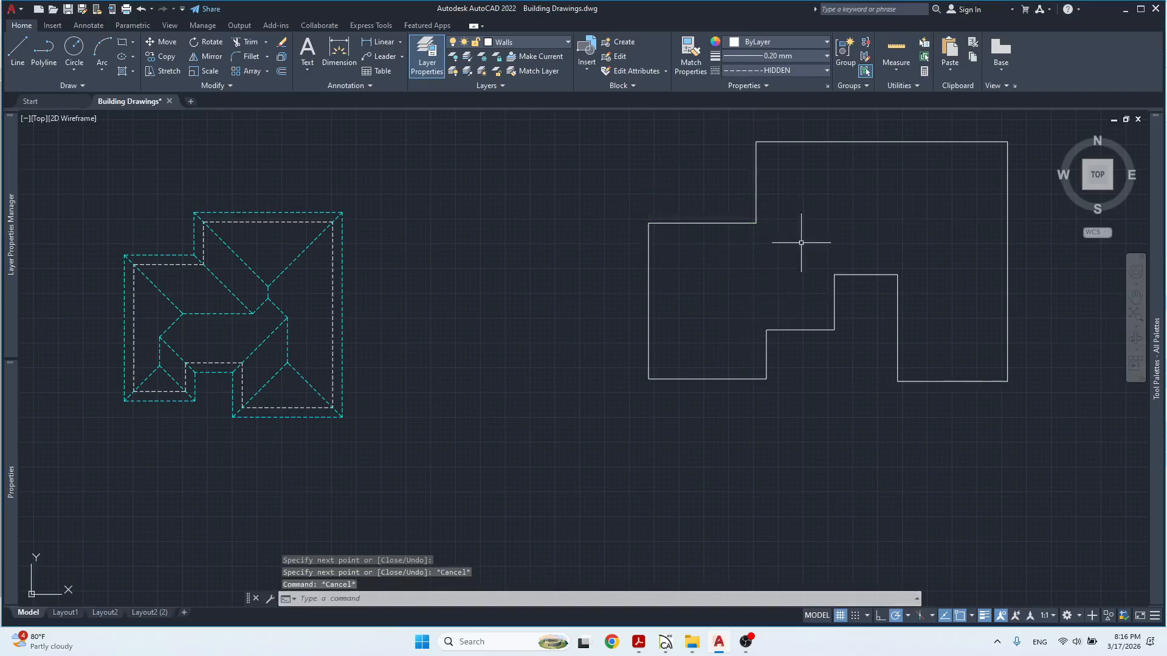
# Compare the fourth building's wall outline with the finished hip roof plans of the other buildings.
pyautogui.moveTo(824, 254); pyautogui.dragTo(732, 311, button='middle')
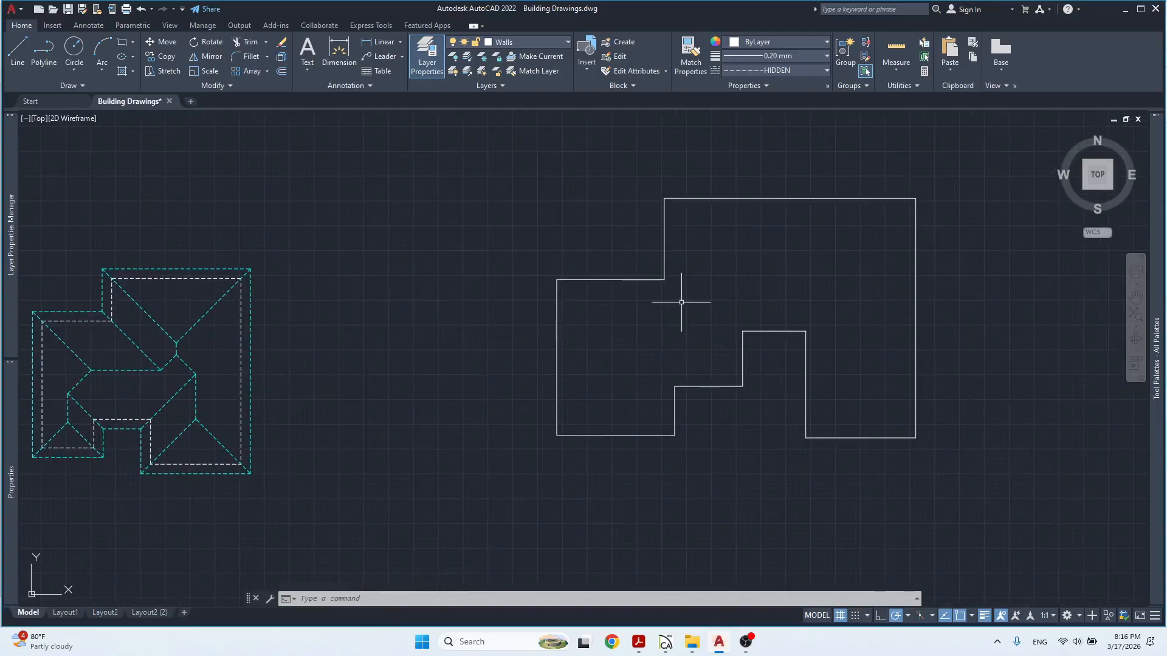
pyautogui.scroll(-4, 527, 297)
pyautogui.moveTo(527, 297); pyautogui.dragTo(689, 264, button='middle')
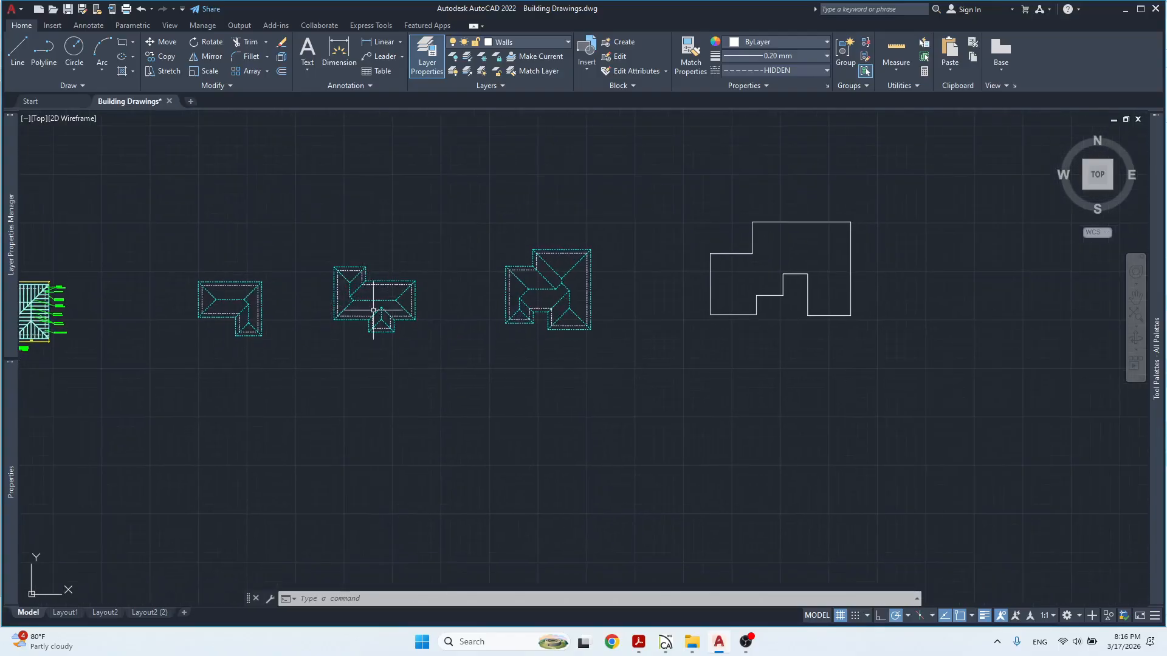
pyautogui.scroll(4, 564, 311)
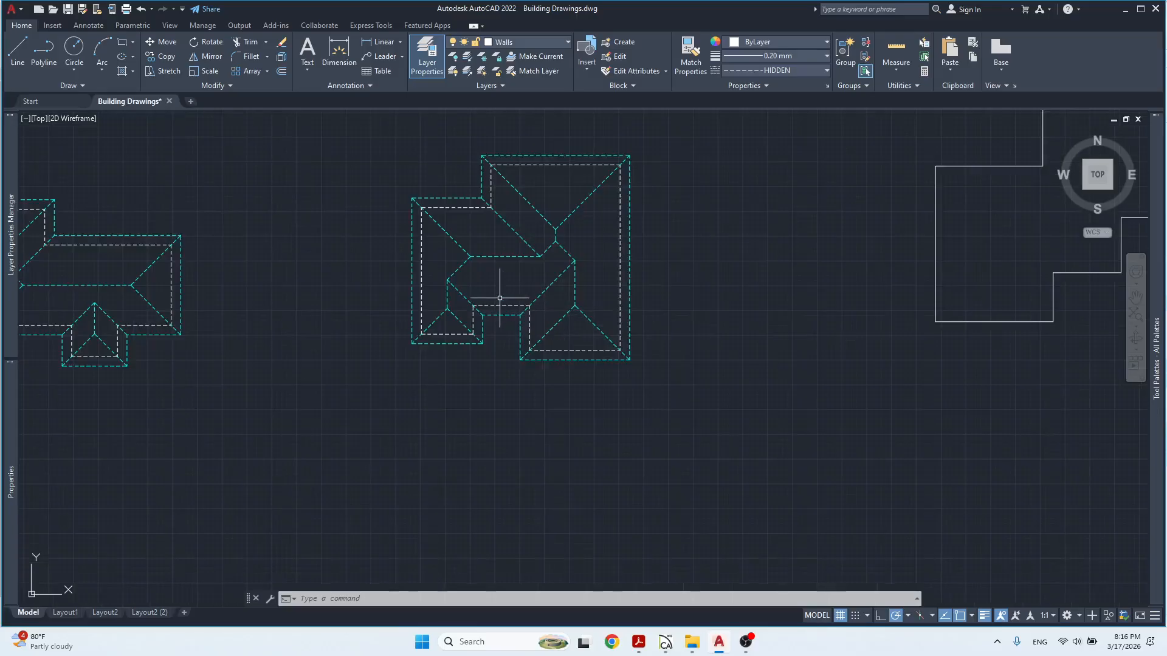
pyautogui.moveTo(956, 223); pyautogui.dragTo(746, 315, button='middle')
pyautogui.scroll(-2, 500, 304)
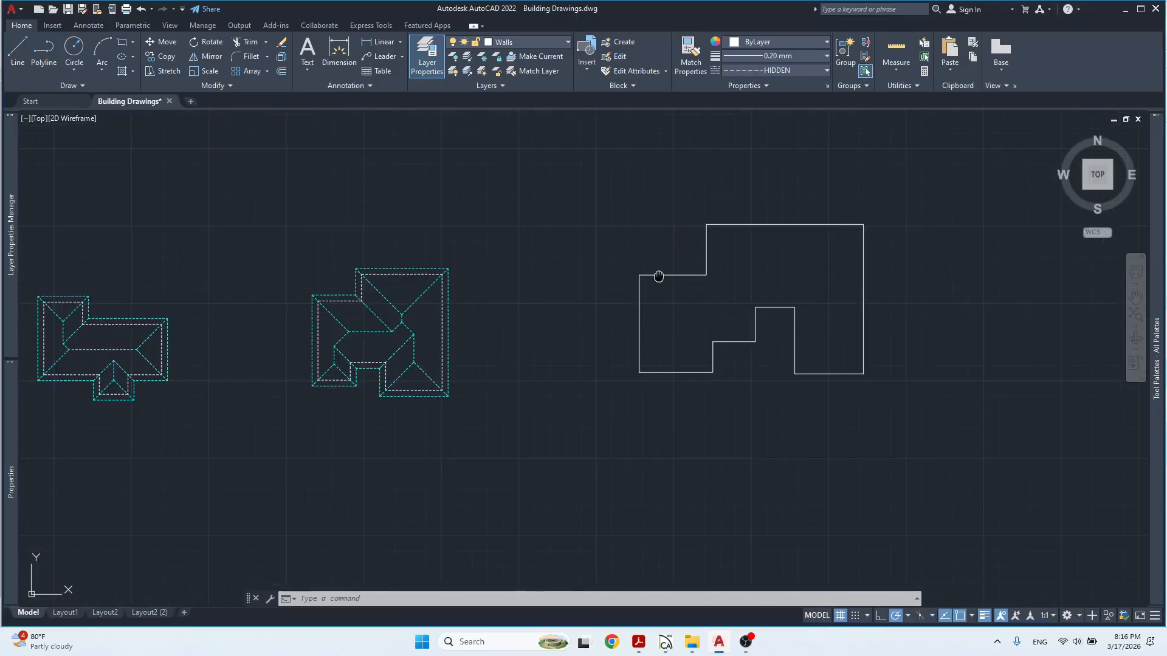
pyautogui.moveTo(659, 276); pyautogui.dragTo(560, 281, button='middle')
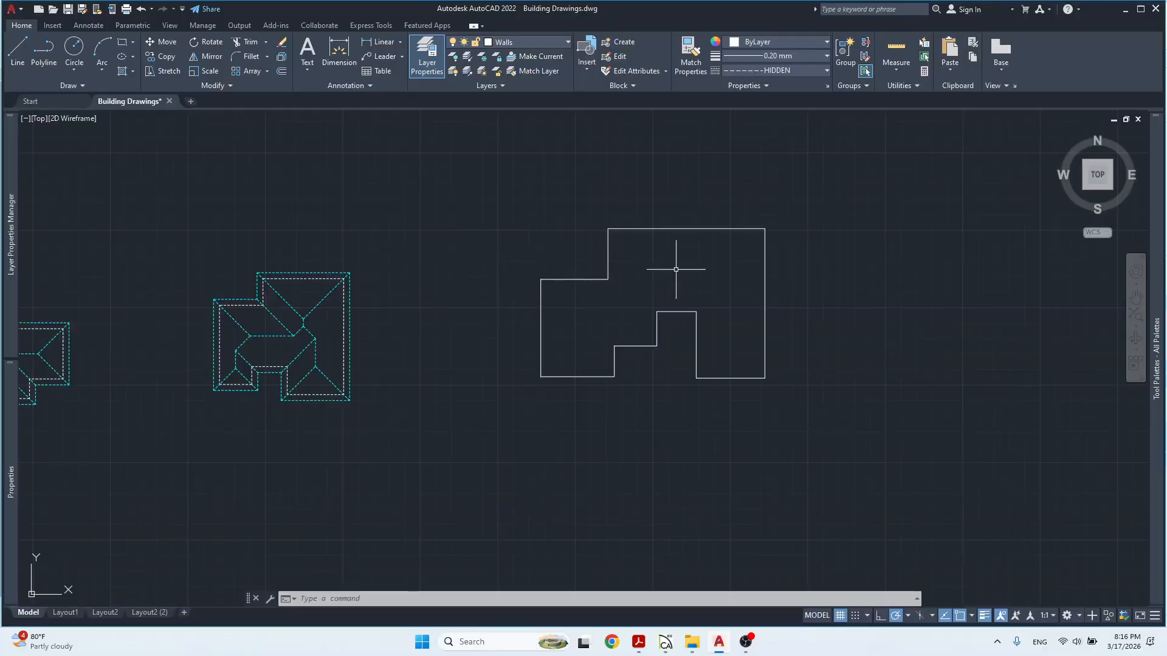
pyautogui.scroll(2, 699, 273)
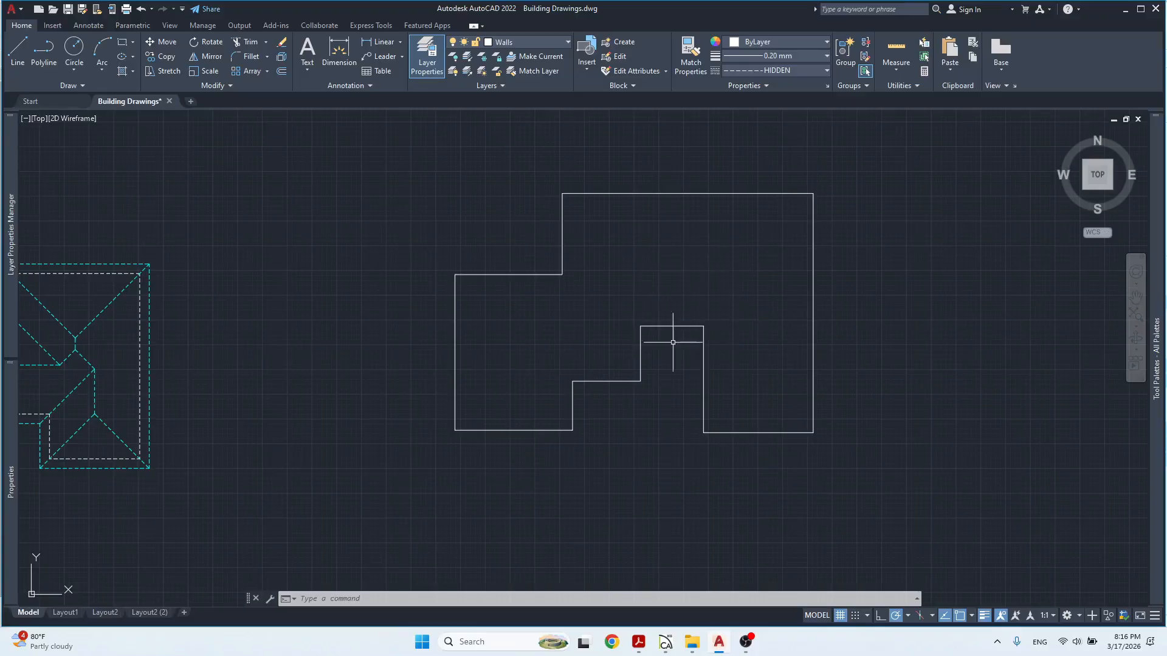
pyautogui.scroll(-2, 672, 299)
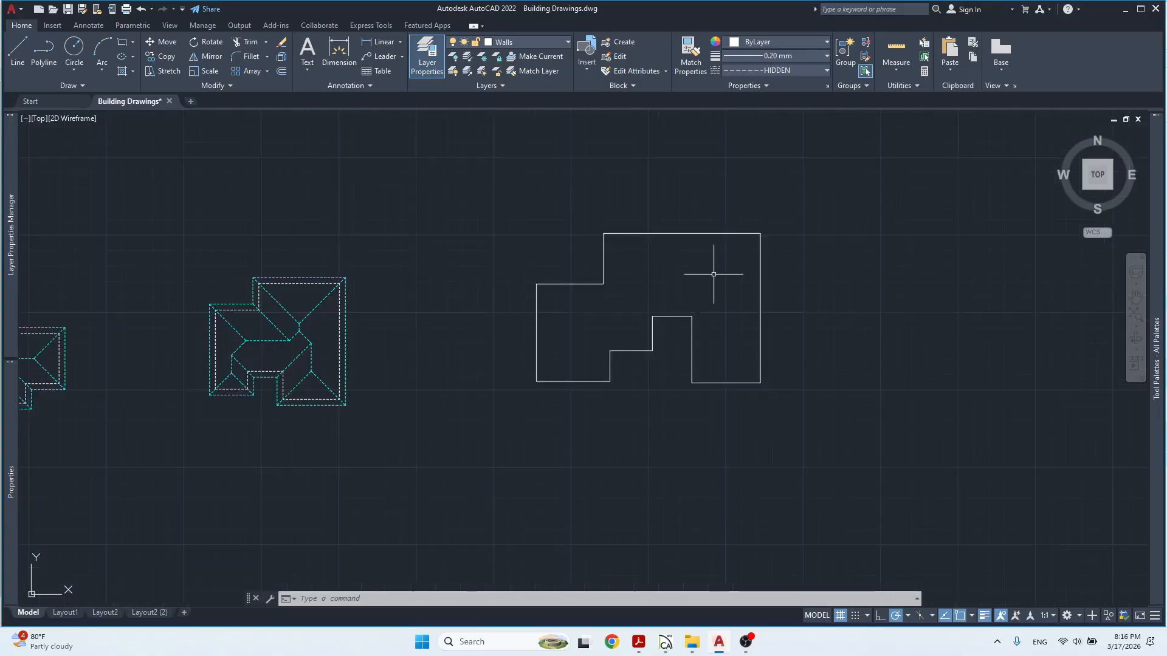